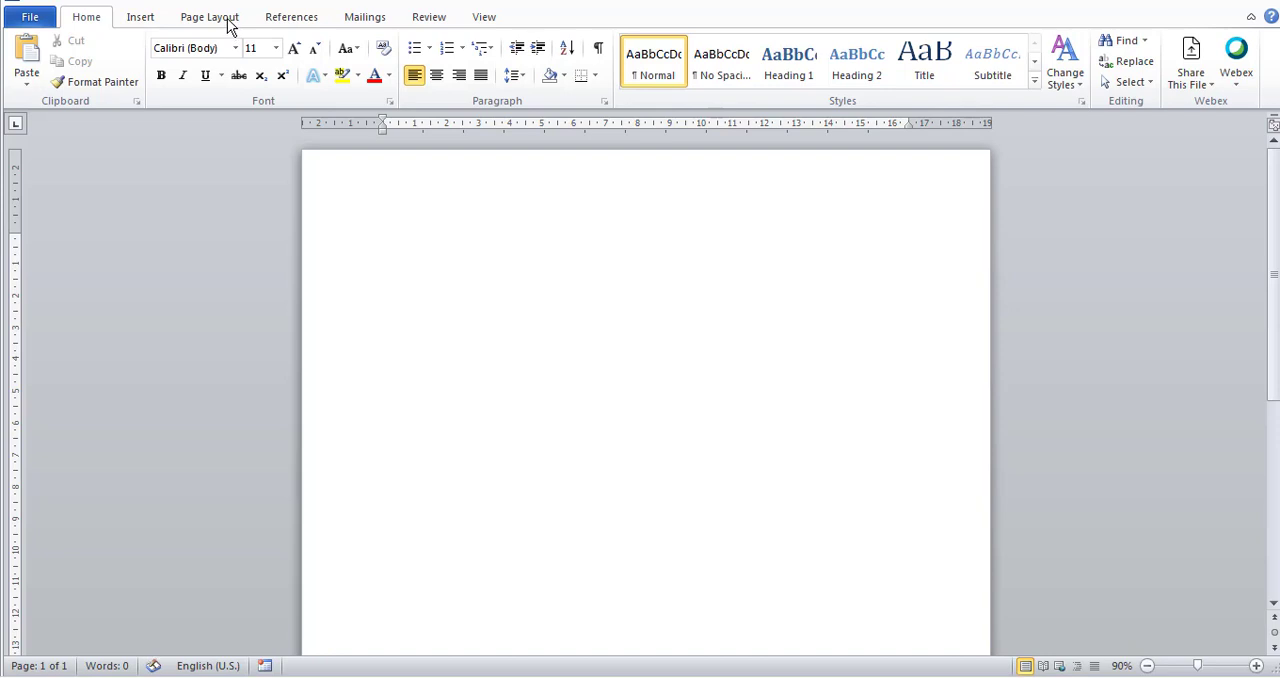
Set the document's paper size to A4 (21 cm x 29,7 cm).
click(228, 20)
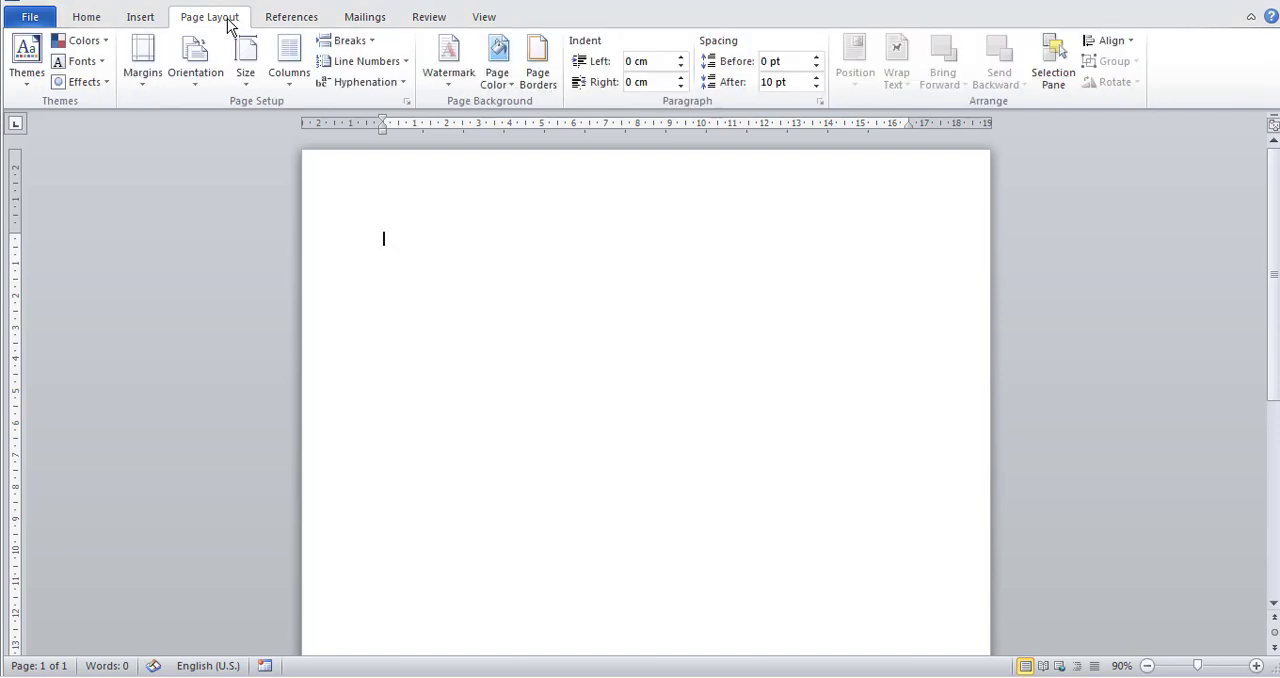
click(247, 86)
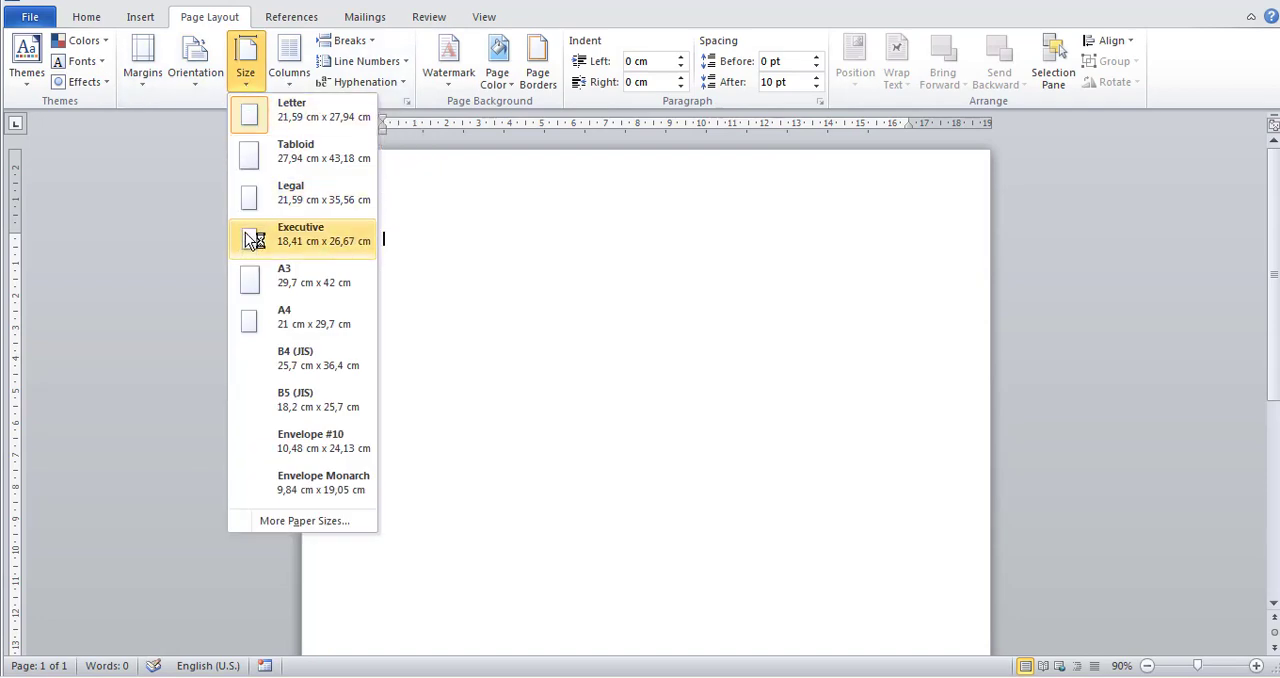
click(260, 315)
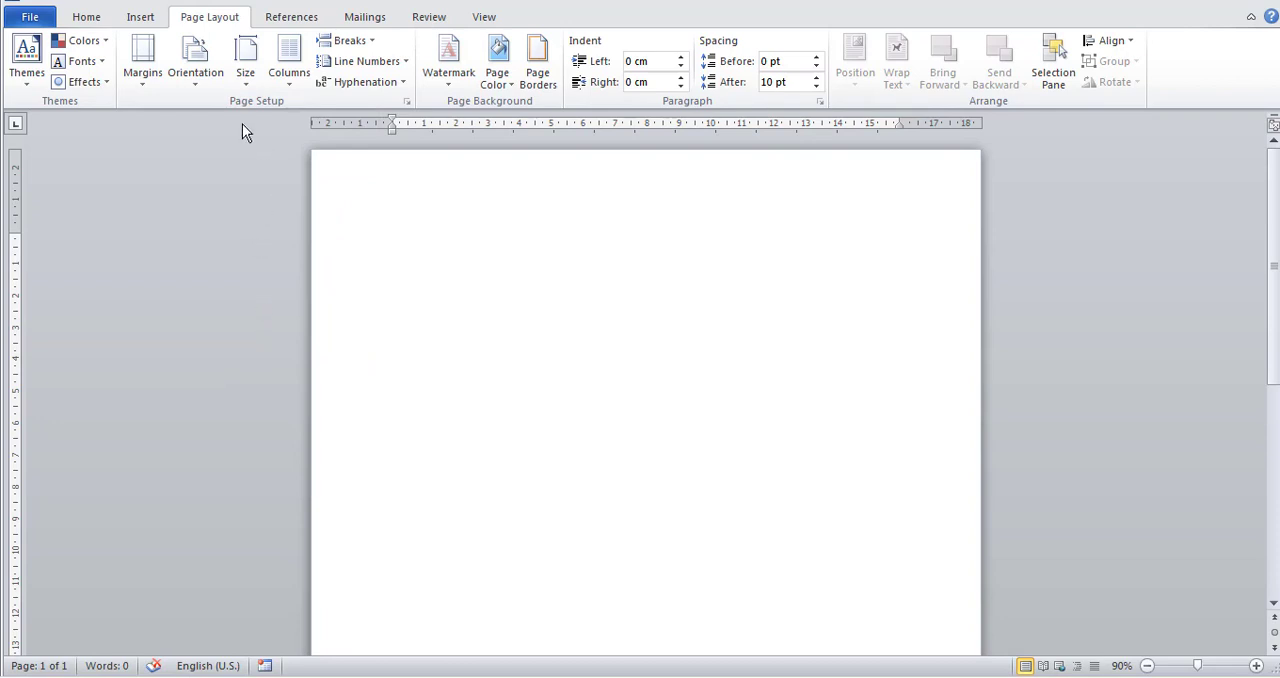
Set the page margins to 4 cm at the top, bottom and left, and 3 cm at the right.
click(407, 102)
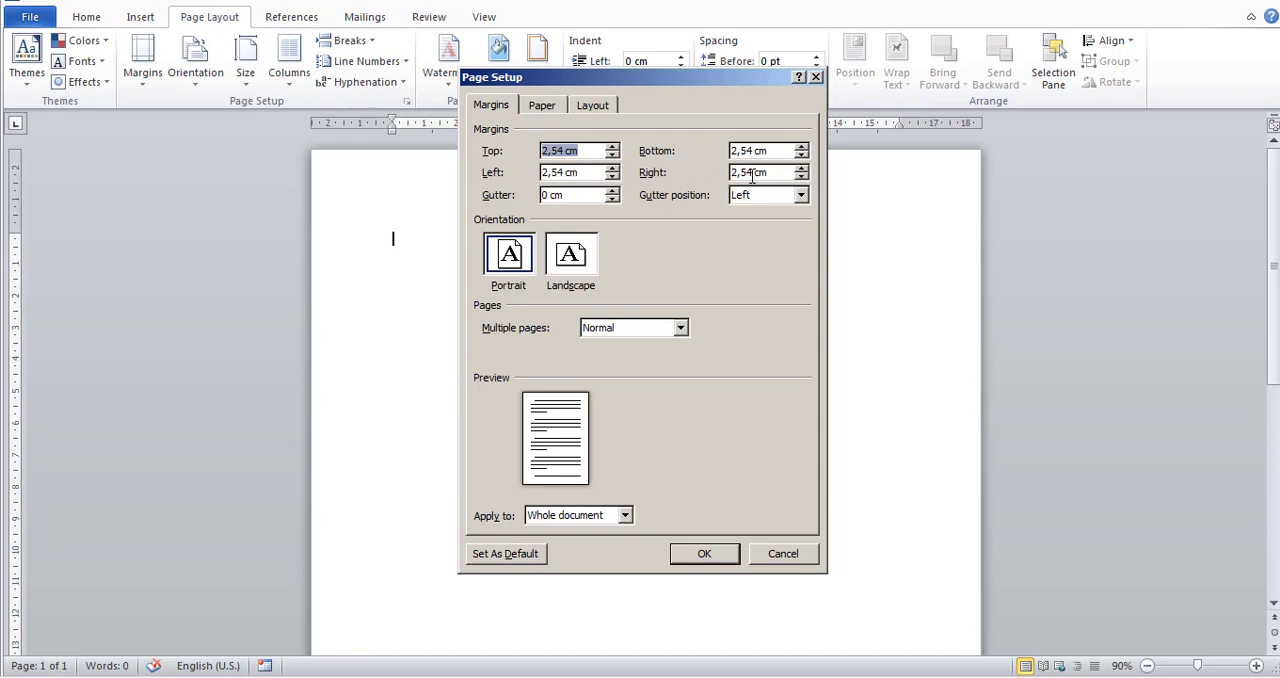
click(561, 150)
drag(564, 150, 521, 152)
text(4)
drag(752, 150, 707, 150)
text(4)
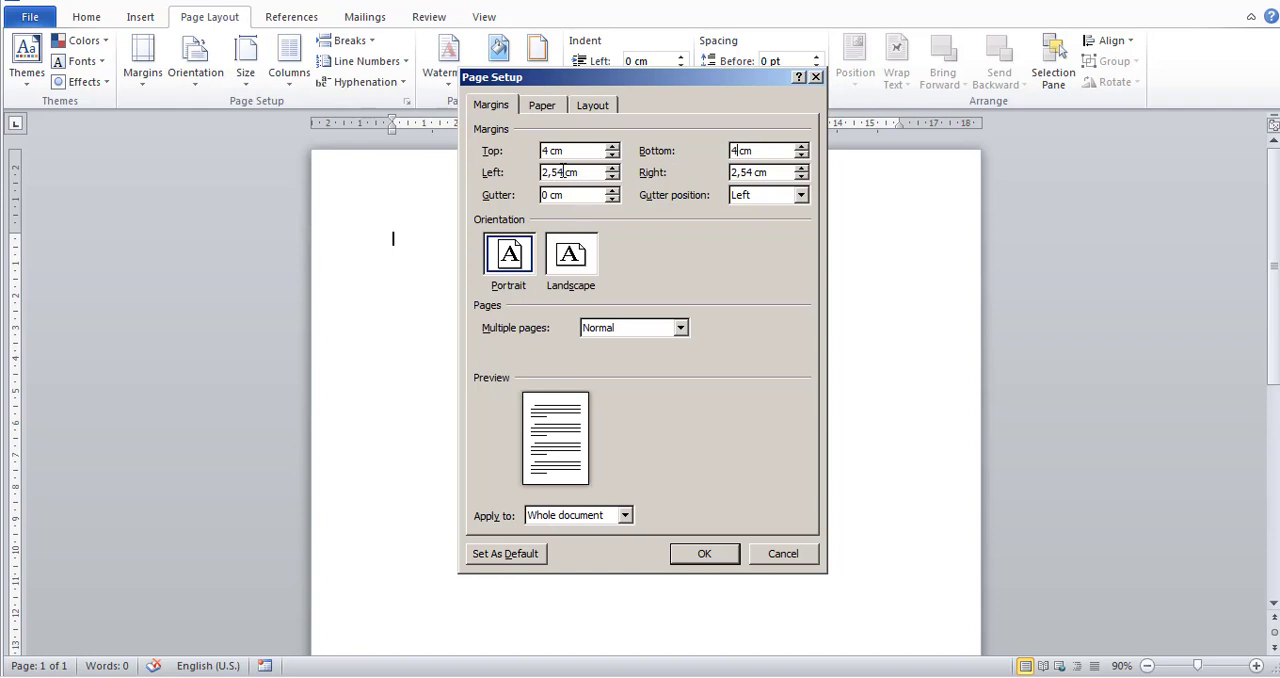
drag(566, 172, 527, 170)
text(4)
drag(764, 174, 727, 177)
text(3)
click(705, 553)
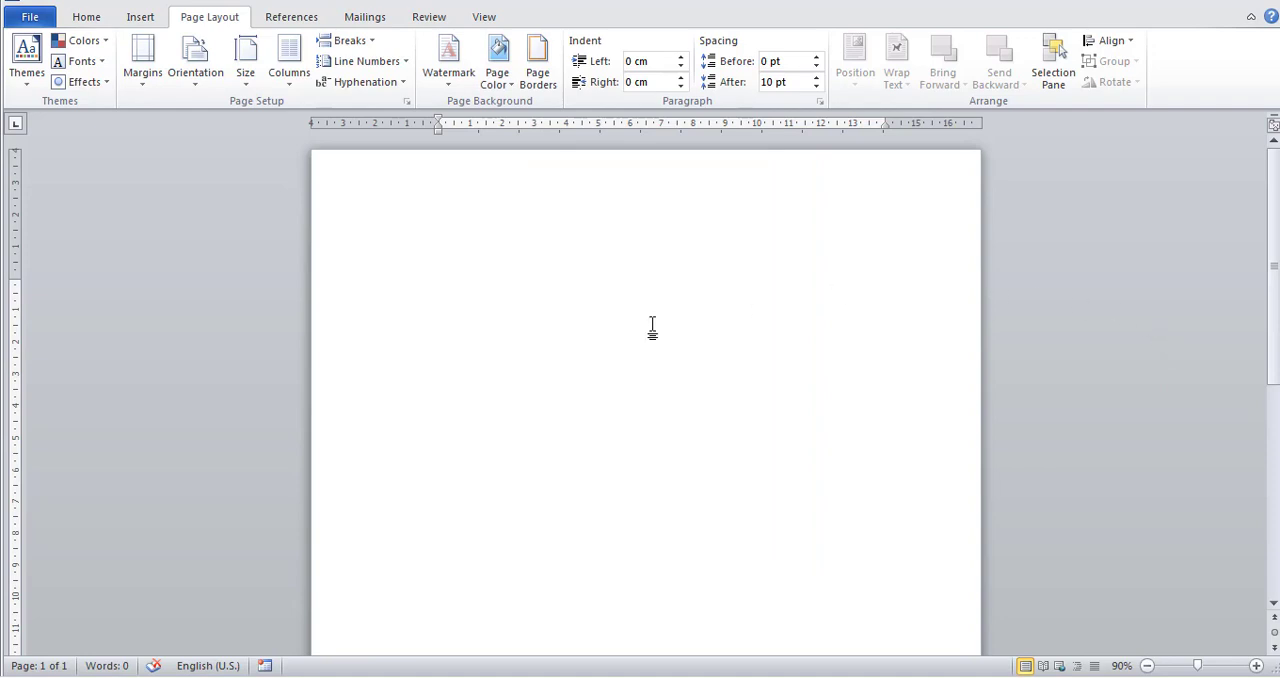
Enter the title "PENGANTAR TEKNOLOGI INFORMASI" on the first line of the page.
scroll(509, 390, down, 5)
scroll(509, 390, up, 3)
text(PENGANTAR)
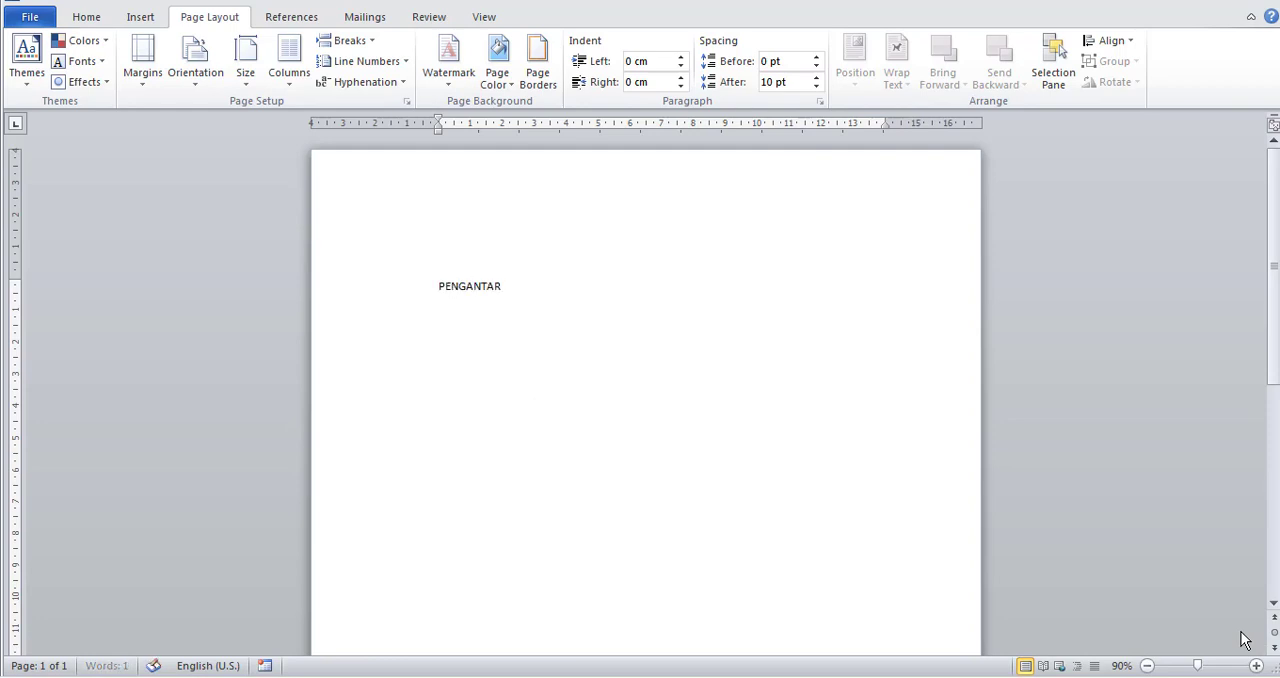
text( TEKNOLOGI INFORMASI)
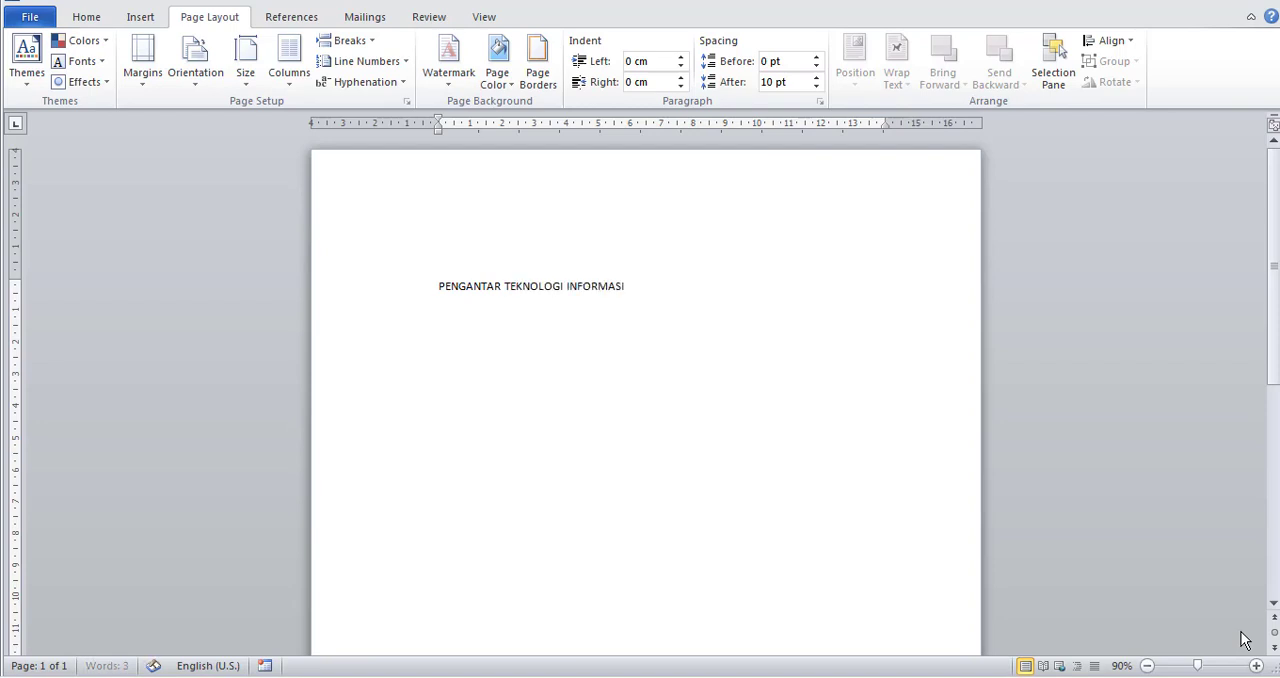
Add a second title line reading PENERAPAN TI DI ORGANISASI, preceded by an opening quotation mark.
key(Return)
text(1KAS)
key(BackSpace)
key(BackSpace)
key(BackSpace)
text(PENERAPAN TE)
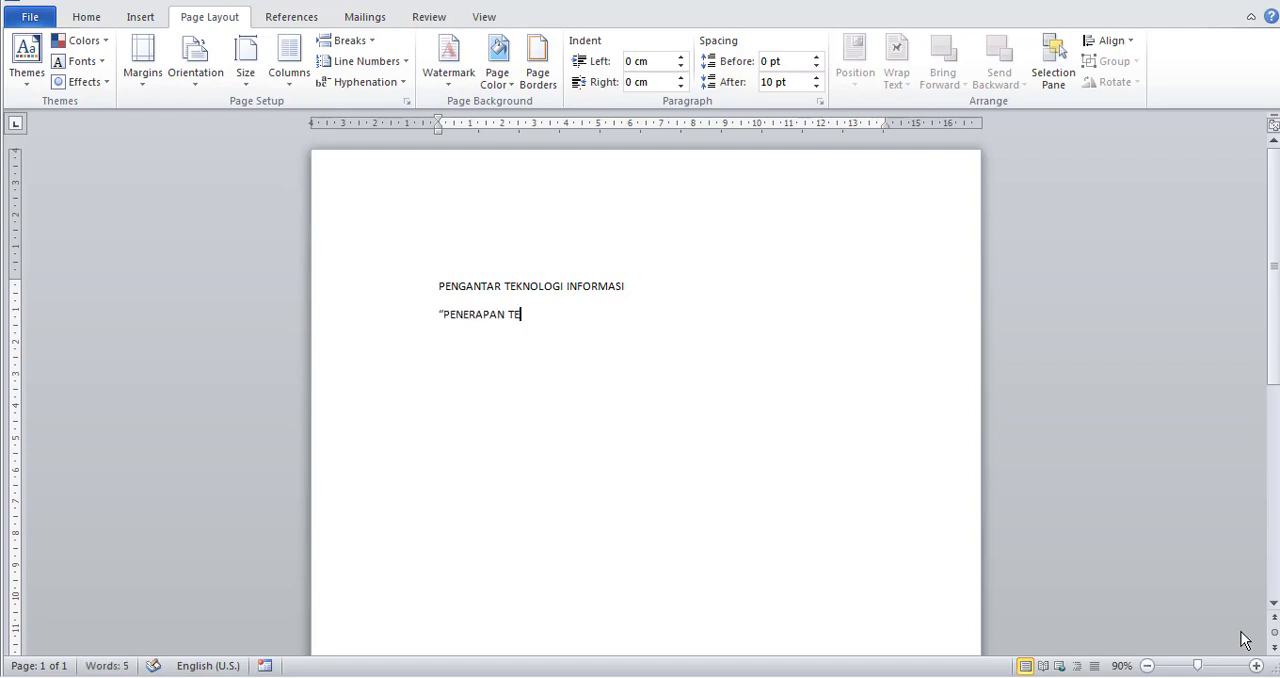
key(BackSpace)
key(BackSpace)
text(K)
key(BackSpace)
text(TI DI ORGANISASI)
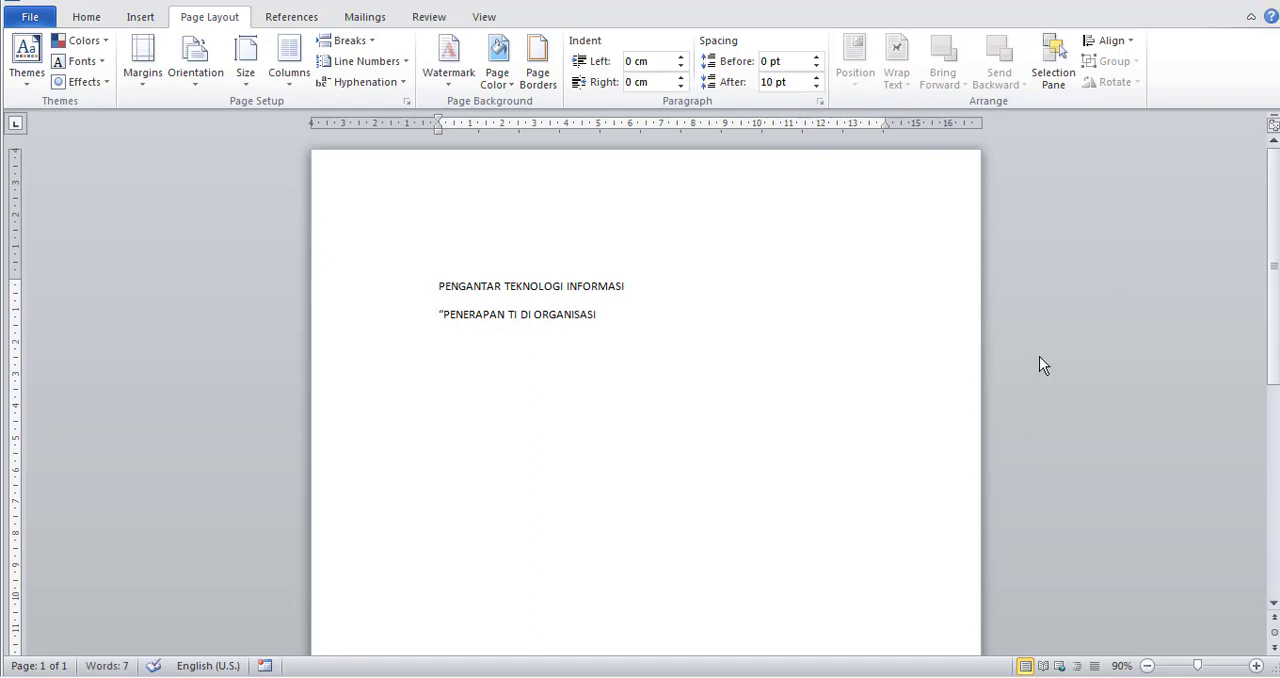
Add the placeholder text "LOGO" below the title lines, leaving two blank lines between them.
key(Return)
key(Return)
key(Return)
text(LOGO)
Centre the "LOGO" placeholder and enlarge its font size to 80 pt.
drag(495, 390, 402, 400)
click(466, 399)
drag(497, 397, 443, 400)
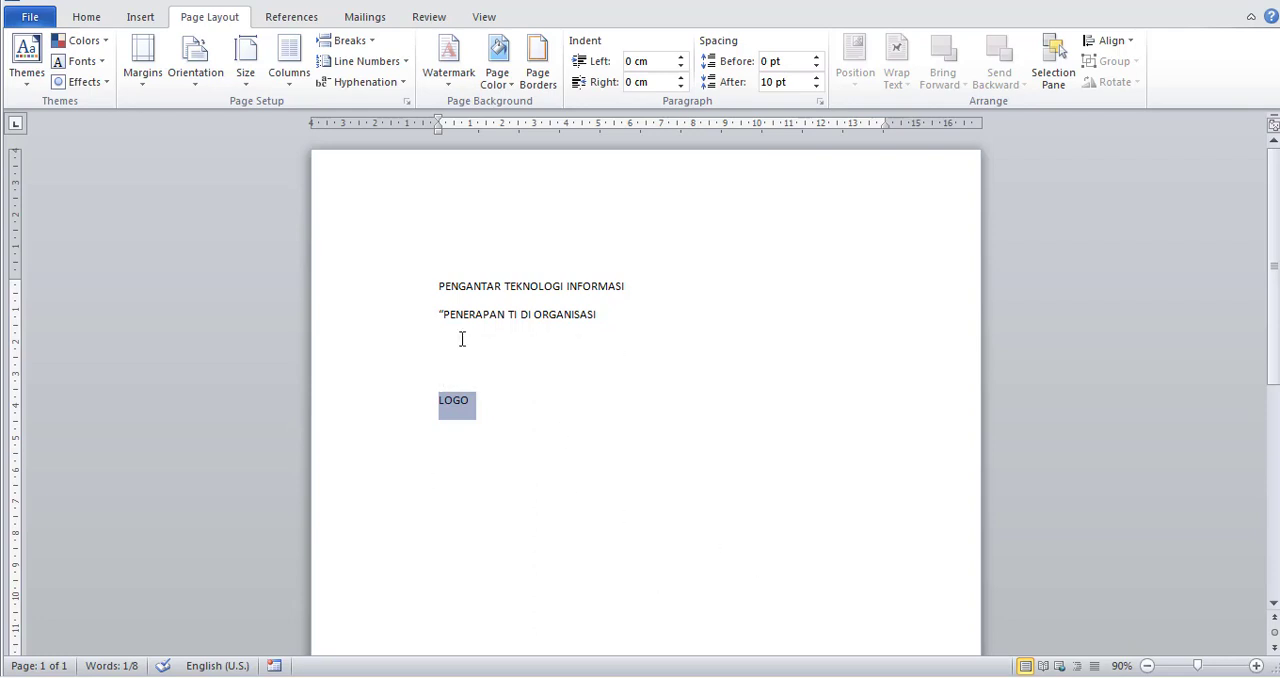
click(86, 22)
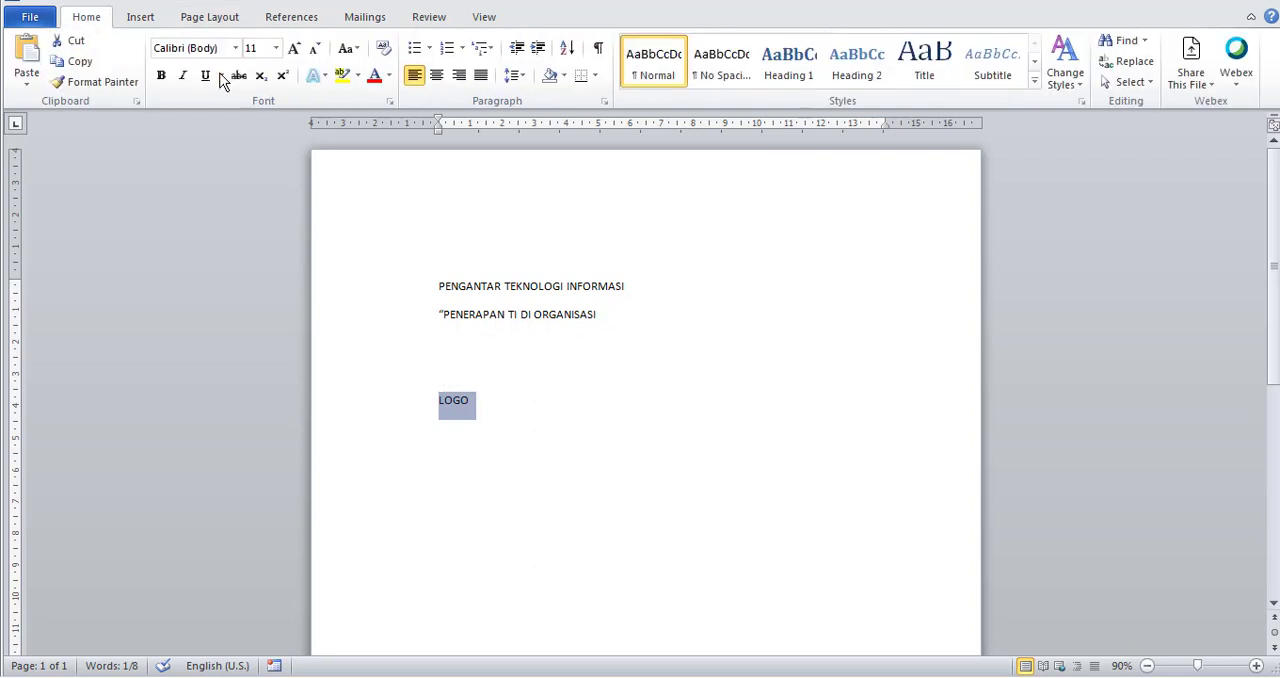
click(437, 73)
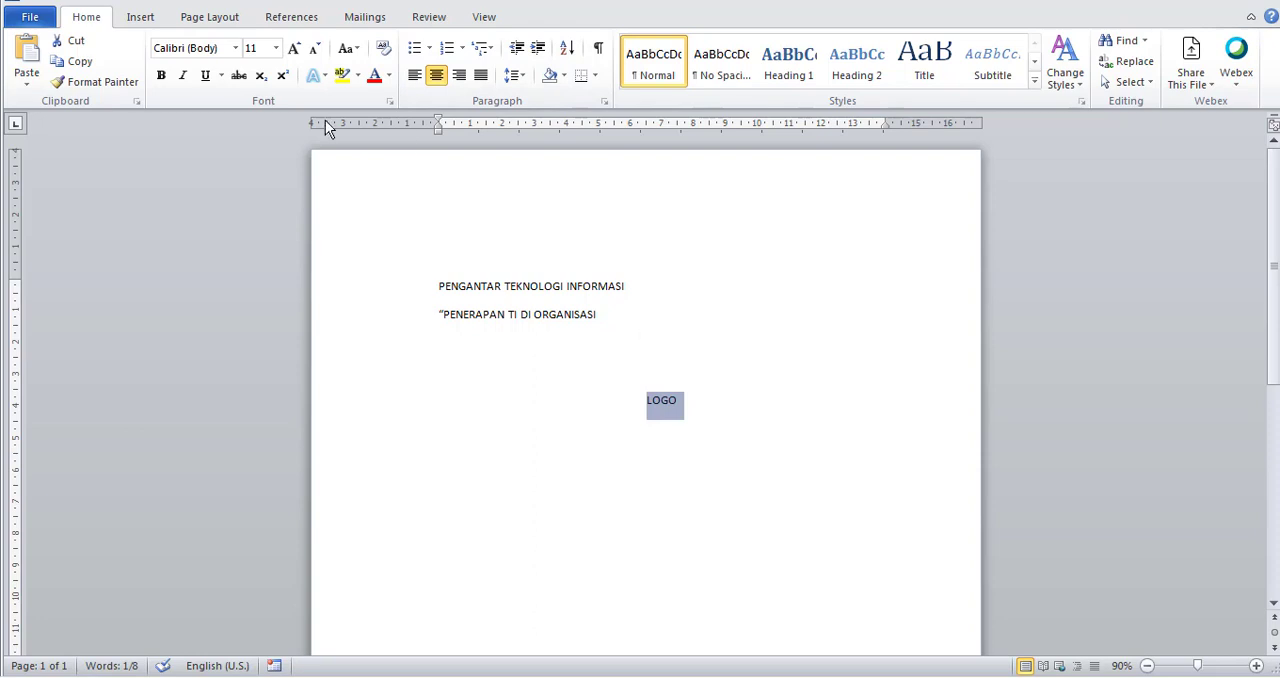
click(295, 50)
click(295, 50)
click(295, 50)
click(295, 50)
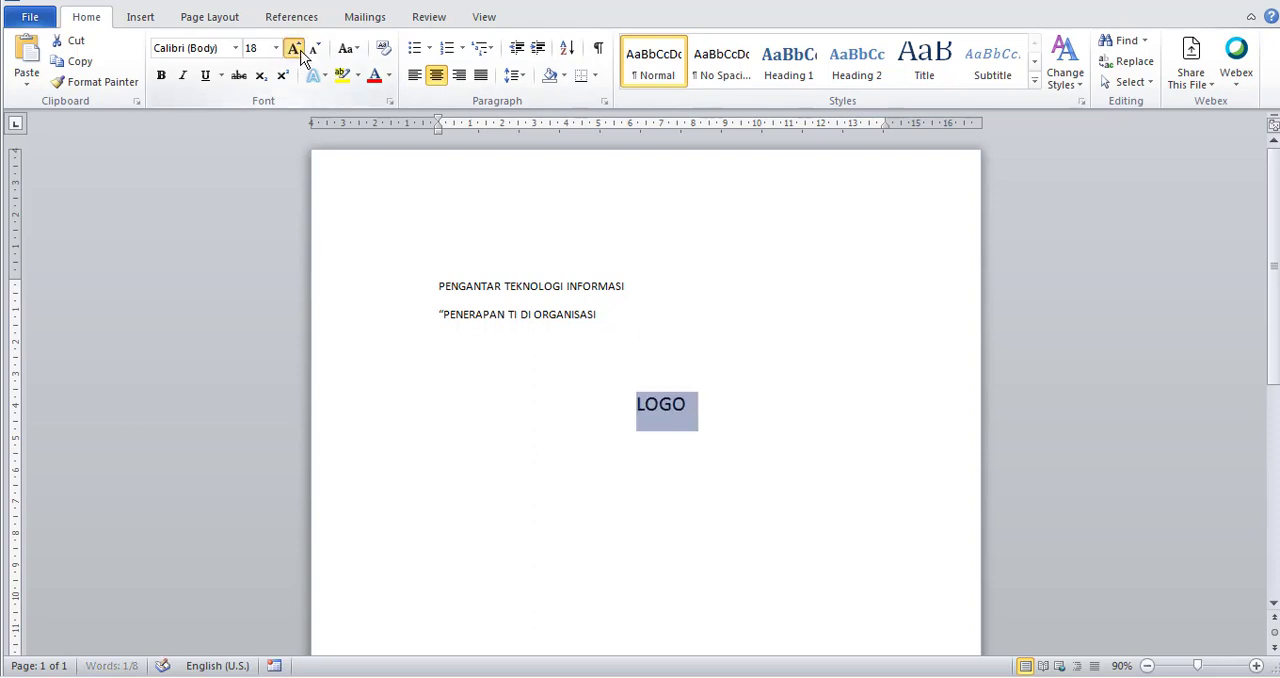
click(295, 50)
click(295, 50)
click(295, 50)
click(295, 50)
click(295, 50)
click(295, 50)
click(295, 50)
click(295, 50)
click(295, 50)
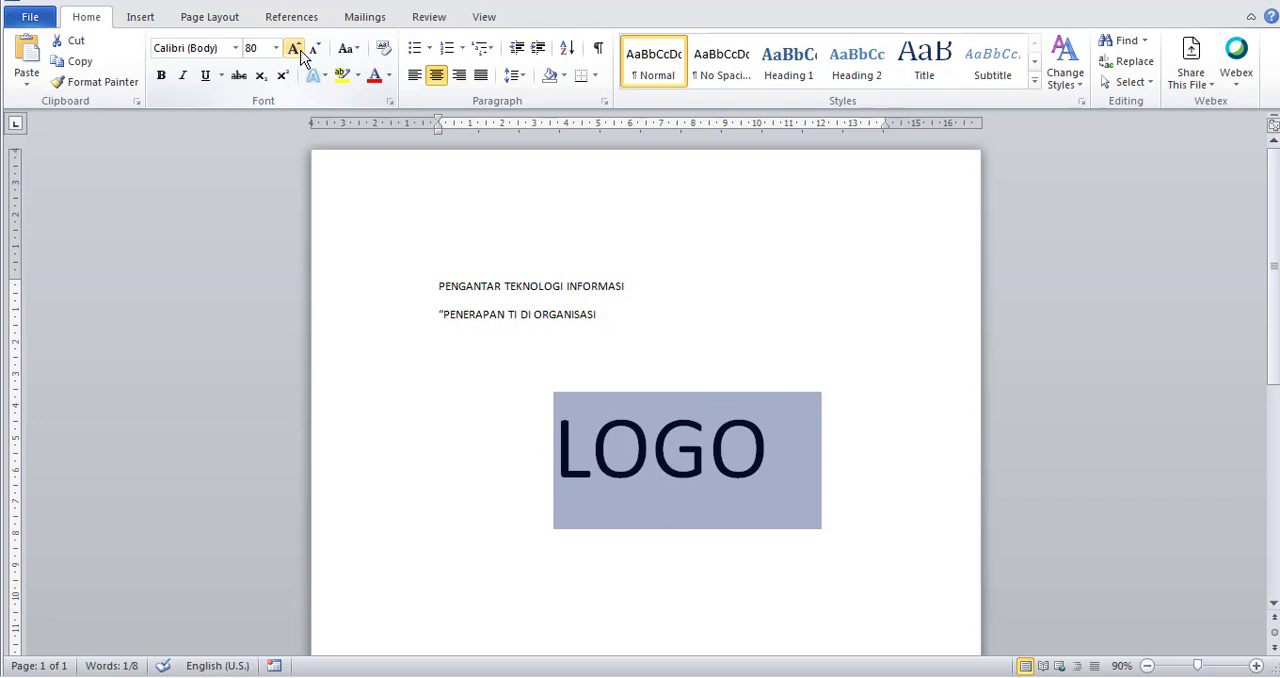
click(700, 332)
click(836, 478)
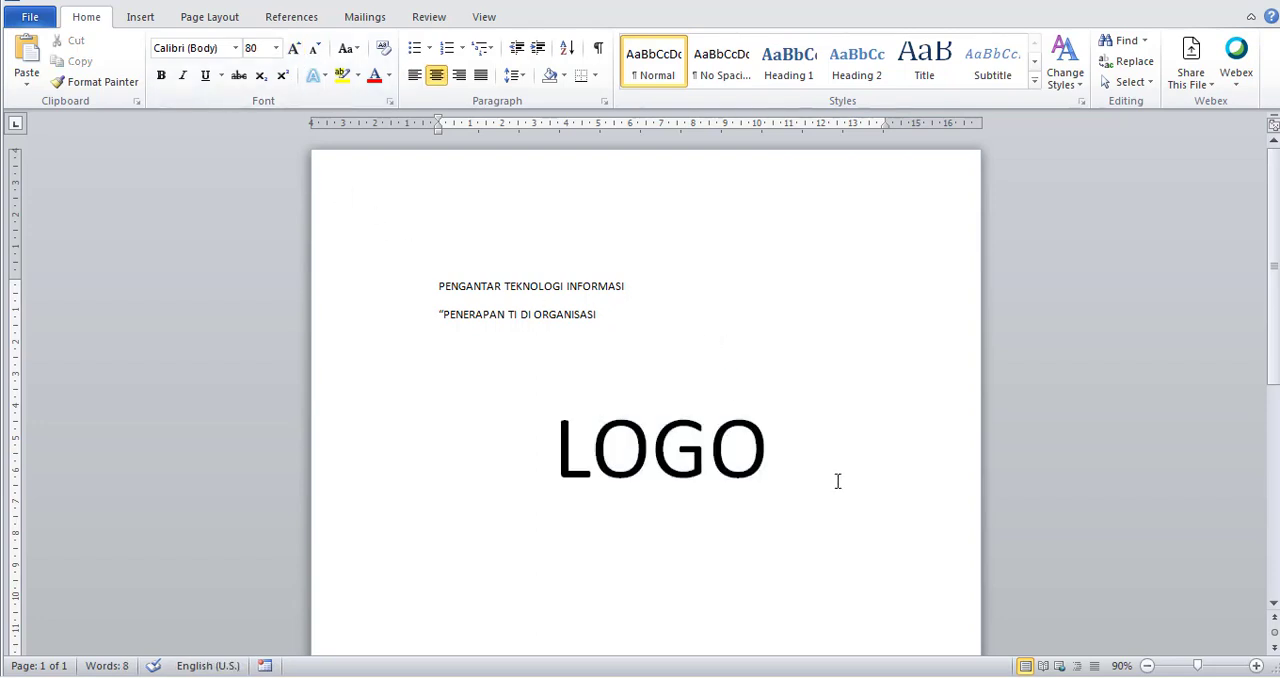
Add the line "Disusun Oleh :" at 12 pt directly below the LOGO placeholder.
key(Return)
click(276, 48)
click(259, 135)
text(dISUS)
key(BackSpace)
key(BackSpace)
key(BackSpace)
key(BackSpace)
key(BackSpace)
key(BackSpace)
text(dISUSU)
key(BackSpace)
key(BackSpace)
key(BackSpace)
key(BackSpace)
text(Disusun Olehj)
key(BackSpace)
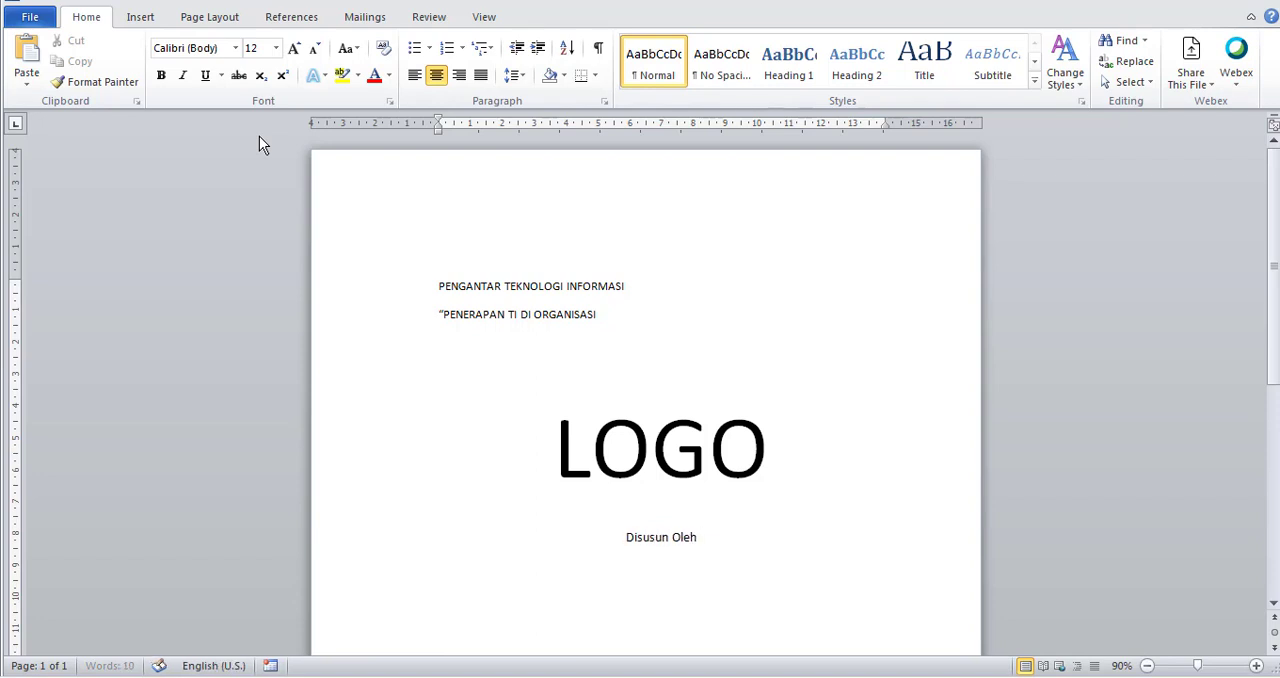
text(:)
Add the author placeholder line "NIM – Nama" under "Disusun Oleh :".
key(Return)
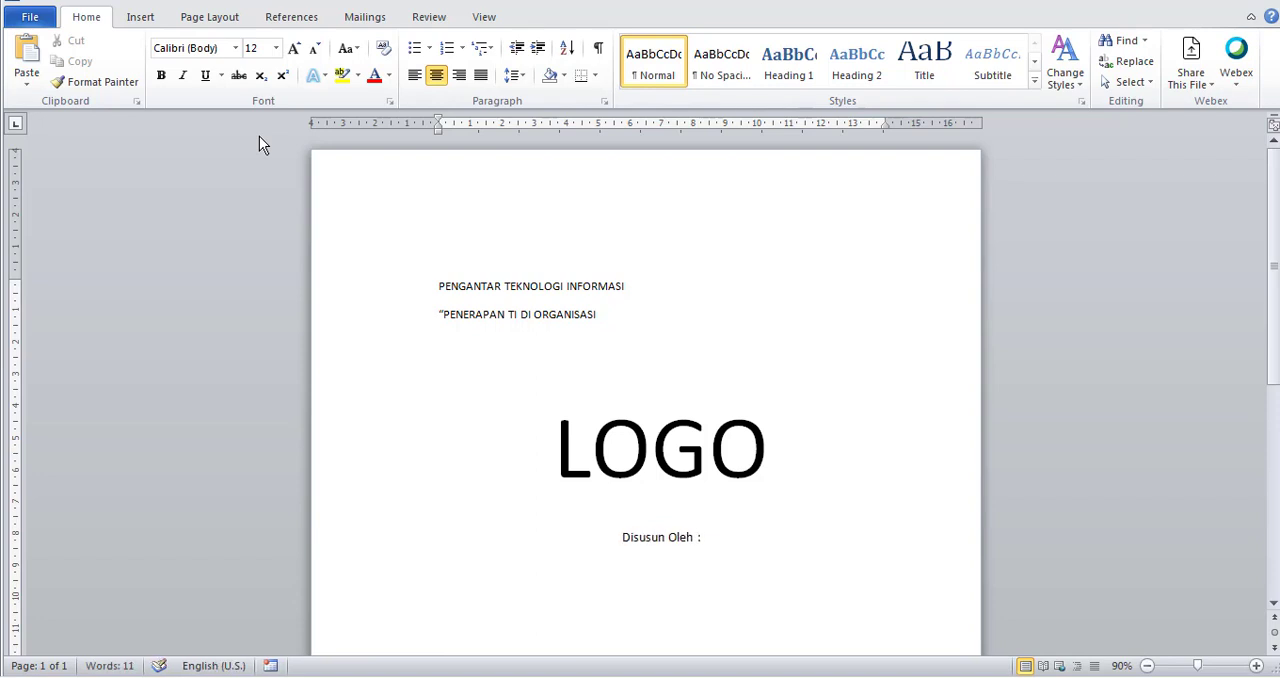
text(NIM -)
text( Nama)
Enter "PROGRAM STUDI" below the author placeholder, leaving three blank lines between them.
key(Return)
key(Return)
key(Return)
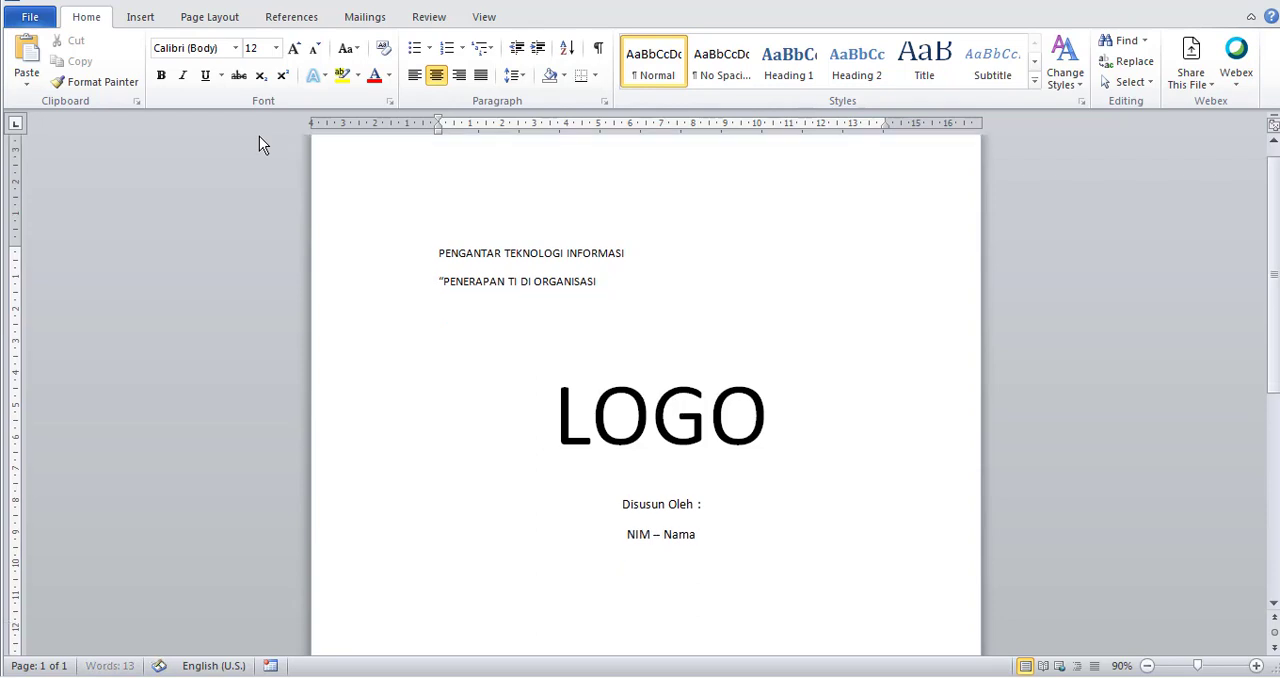
key(Return)
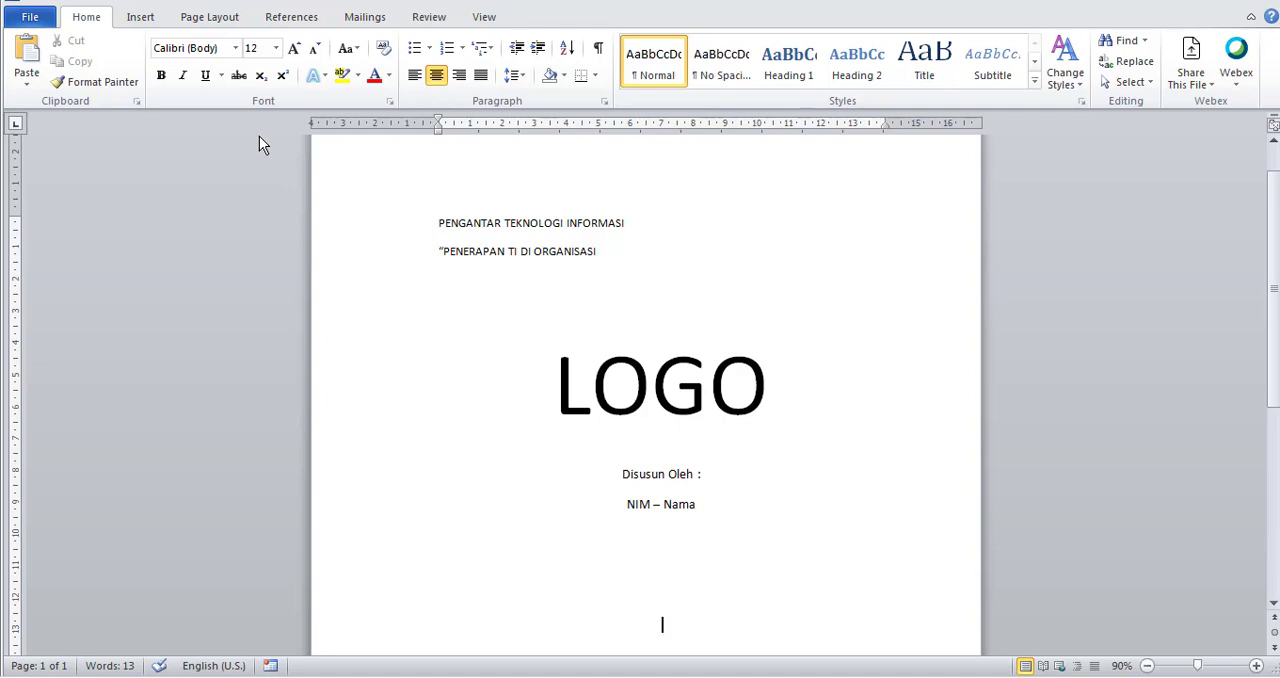
text(PROGRAM STUDI)
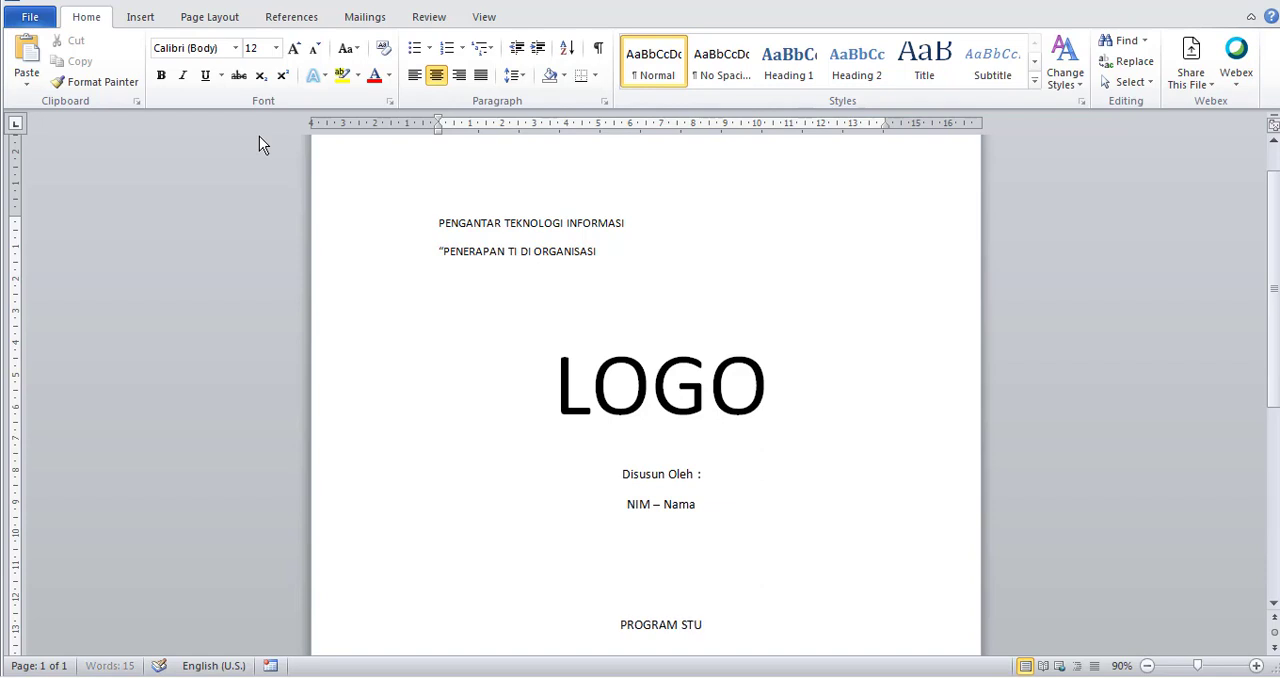
Add the lines "NAMA UNIVERSITAS" and "TAHUN" beneath "PROGRAM STUDI".
key(Return)
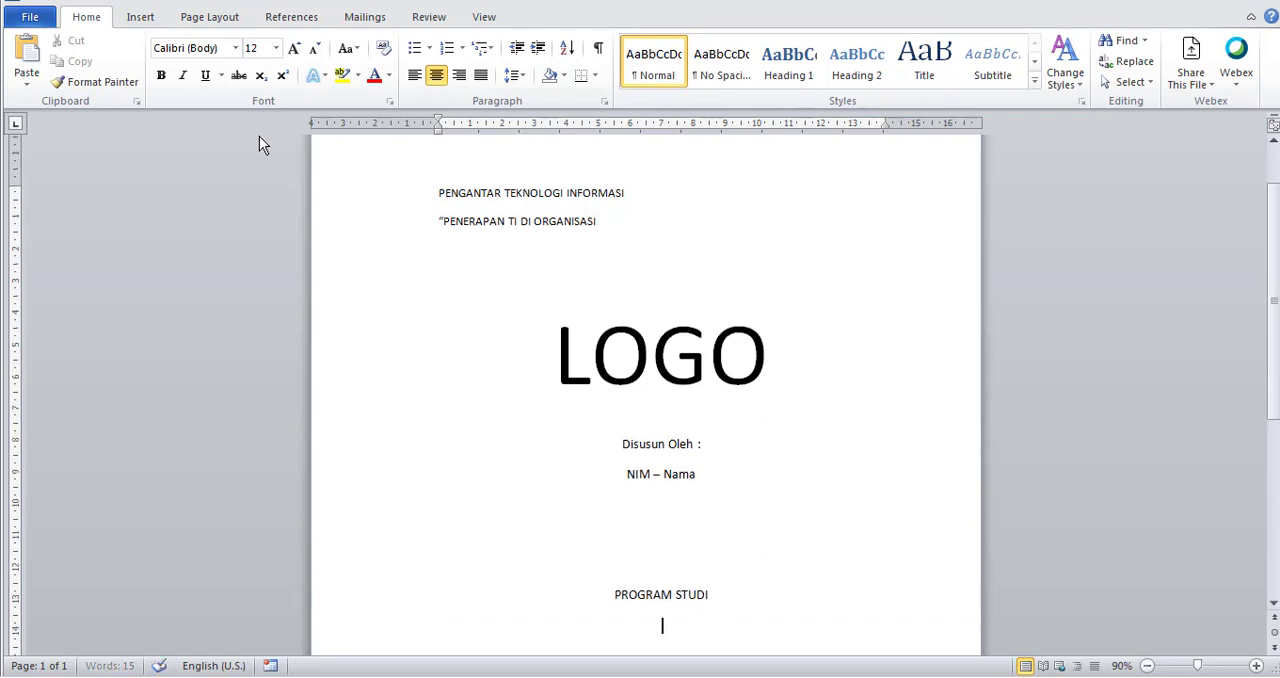
text(NAMA UNIVERSITAS)
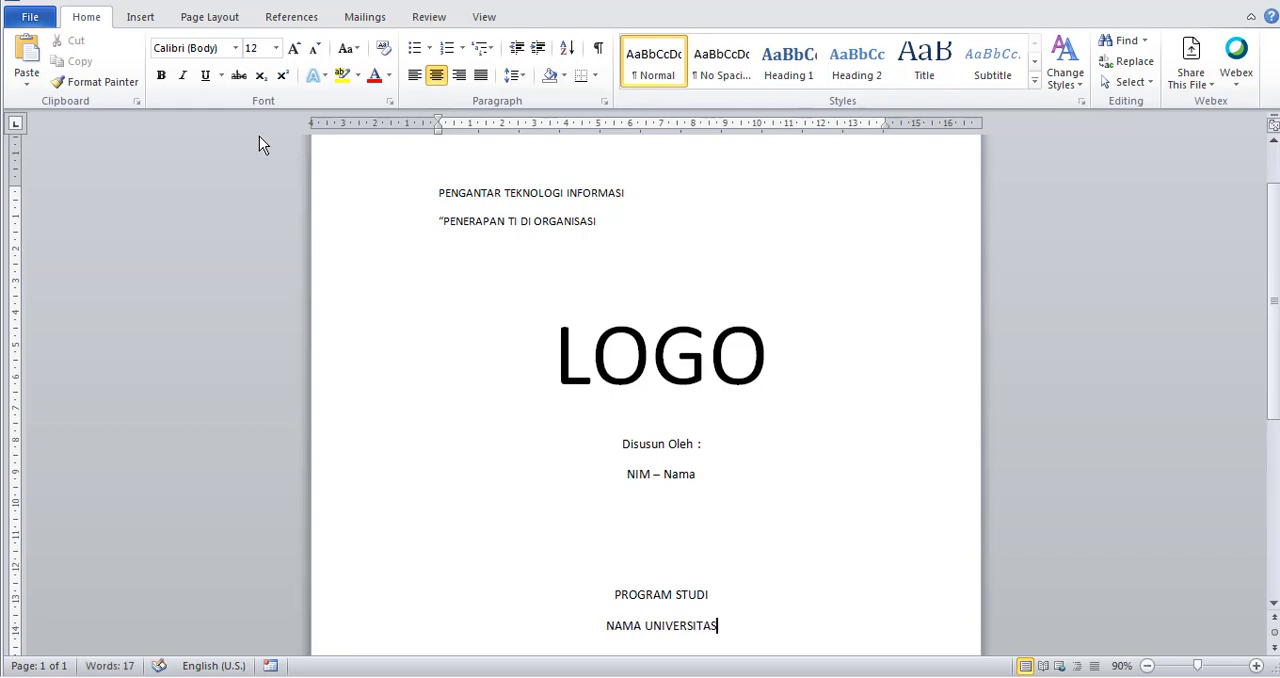
key(Return)
text(TAHUN)
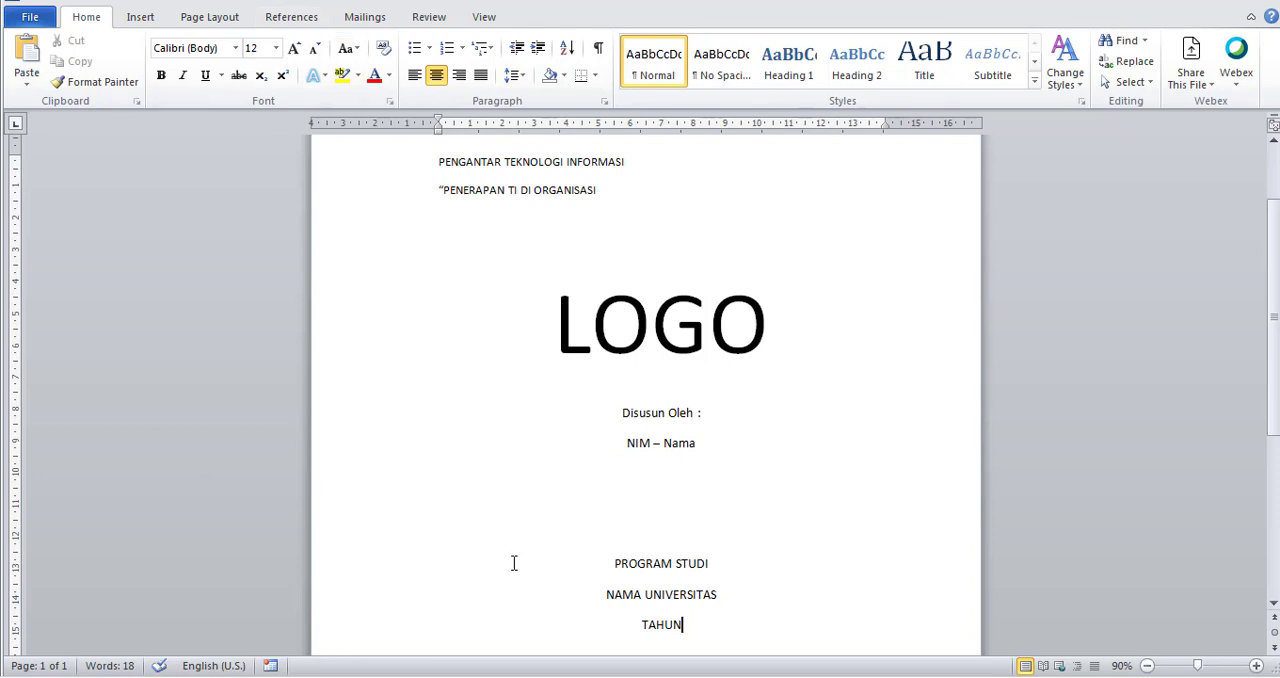
Select all the cover text from the title to "TAHUN" and centre it horizontally.
scroll(600, 537, down, 3)
scroll(602, 538, up, 4)
scroll(602, 538, up, 1)
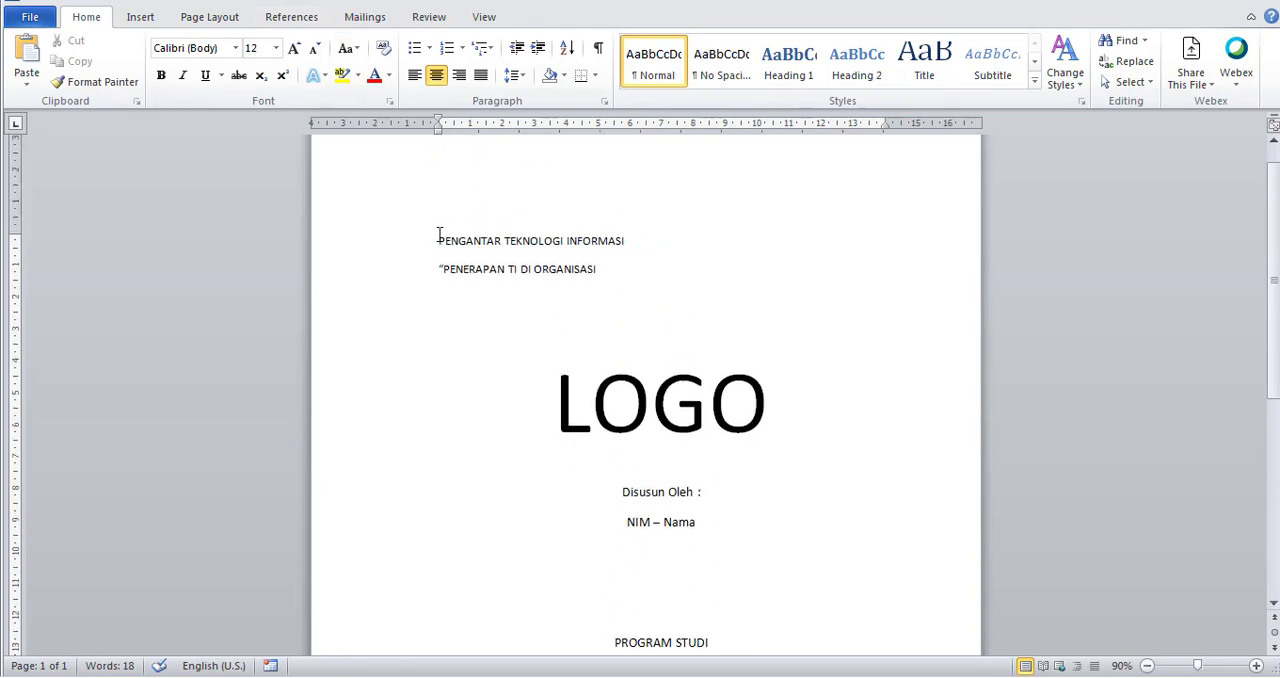
drag(438, 236, 710, 419)
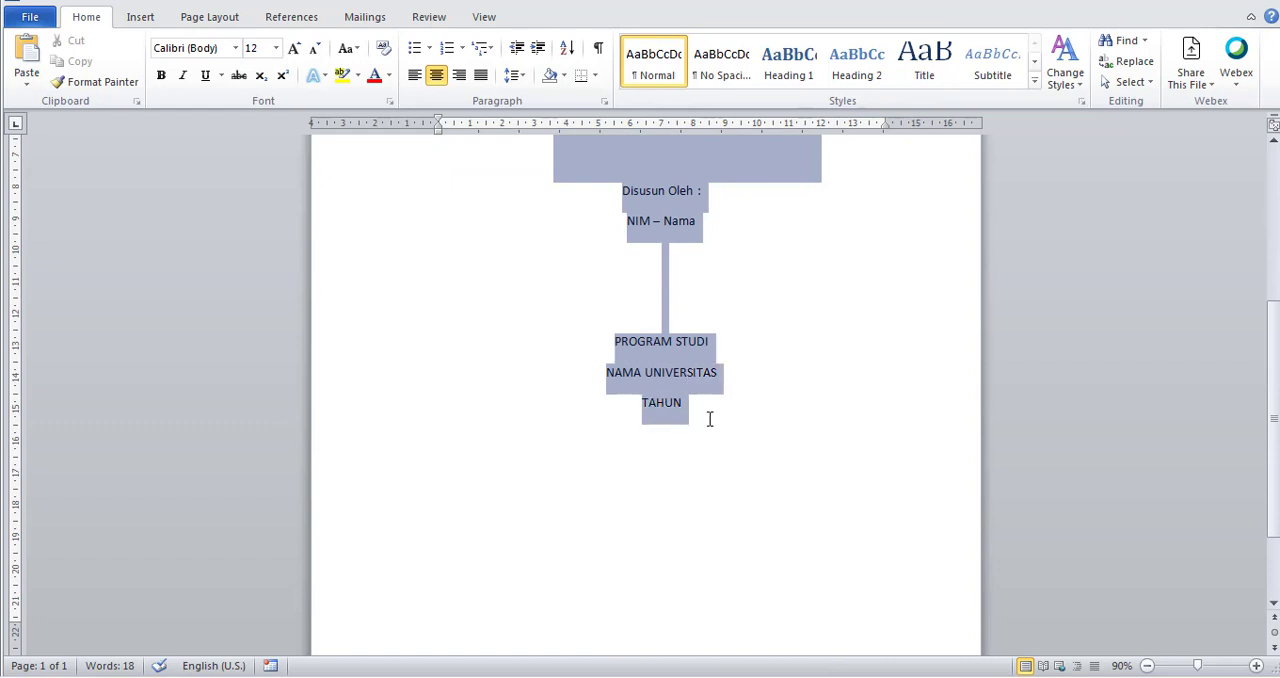
scroll(615, 433, up, 8)
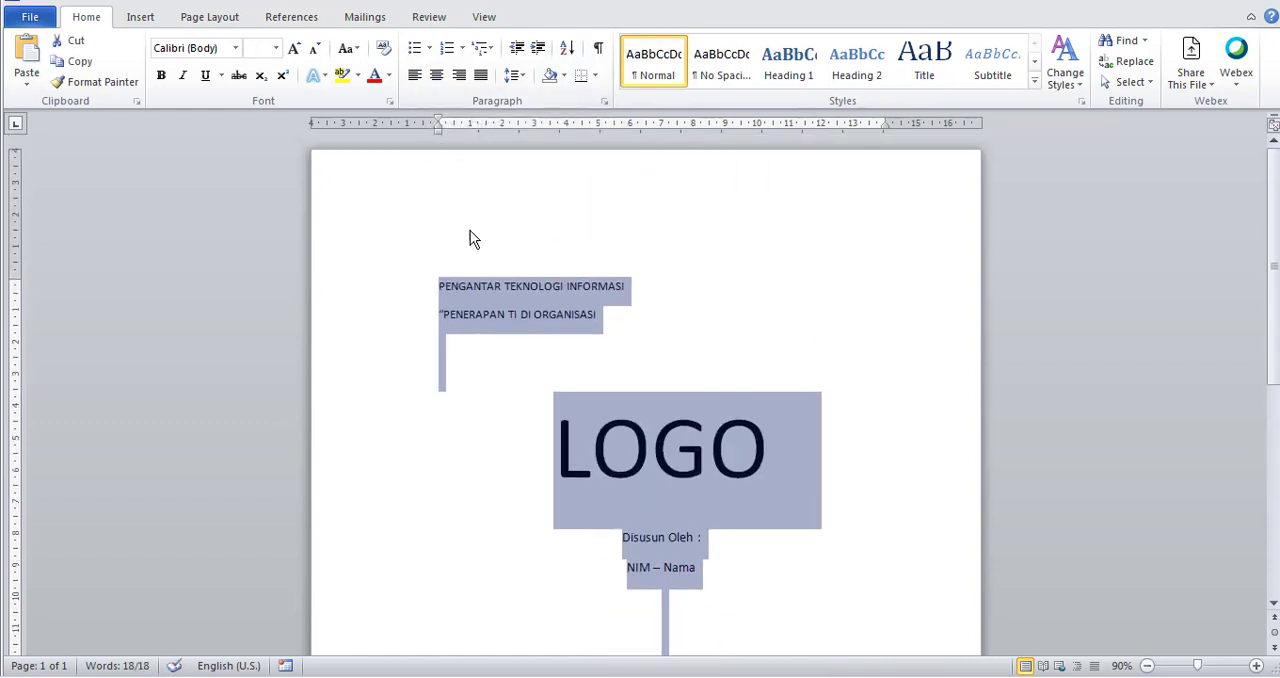
click(436, 76)
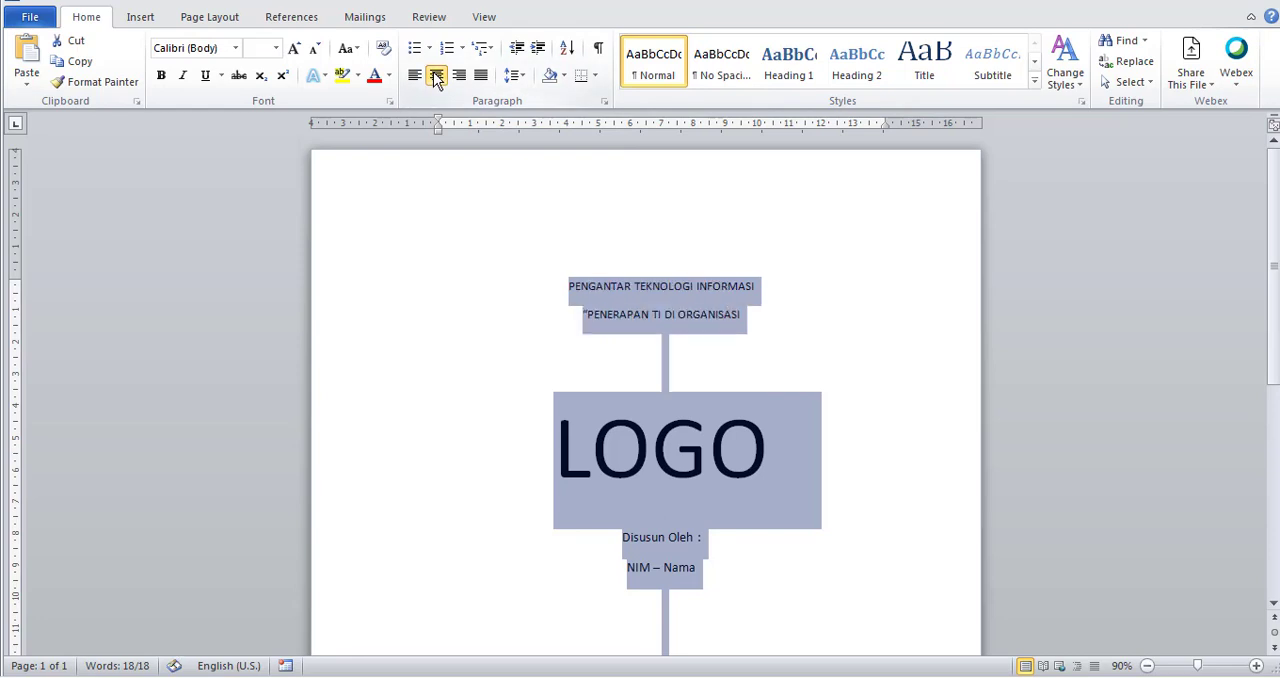
Change the font of the whole selected cover text to Times New Roman.
scroll(713, 345, down, 3)
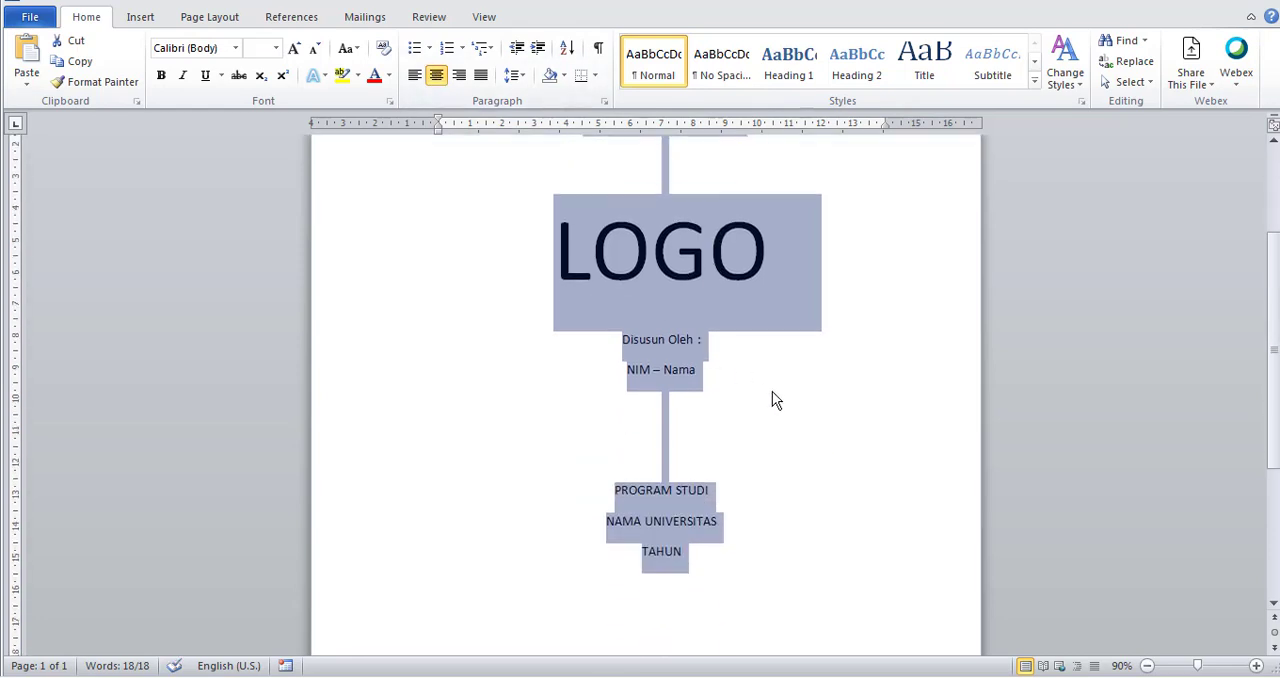
scroll(772, 391, down, 1)
click(237, 52)
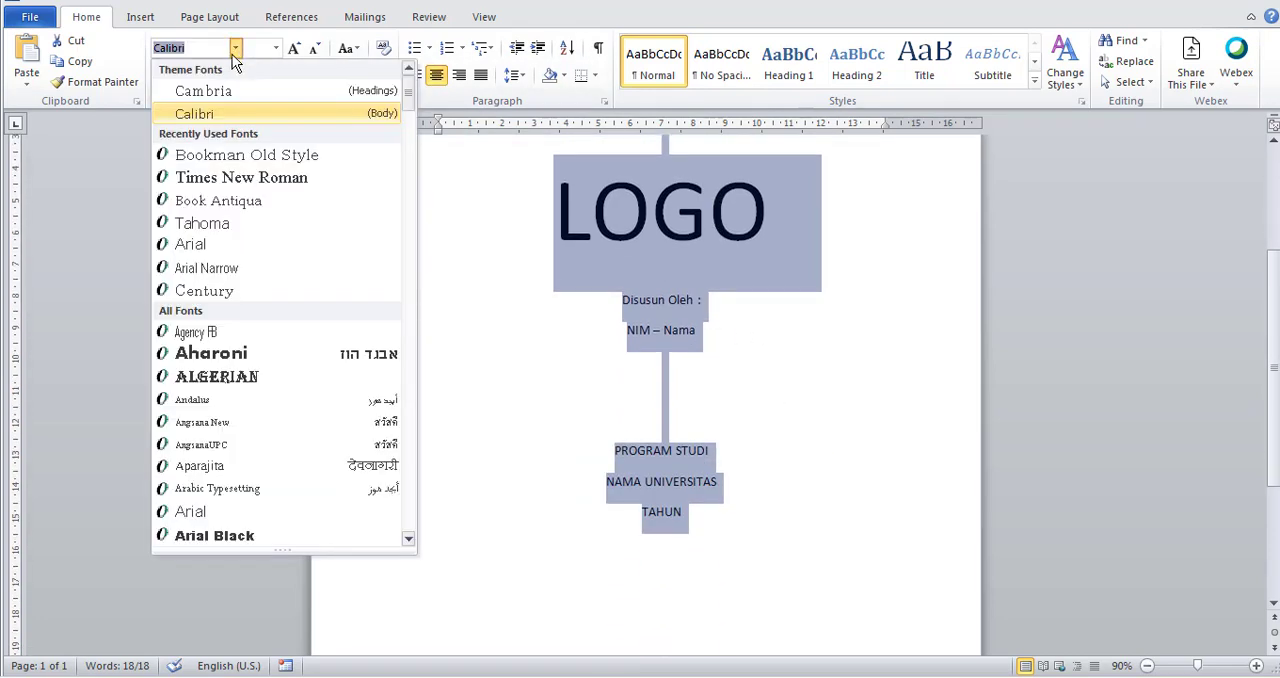
click(194, 186)
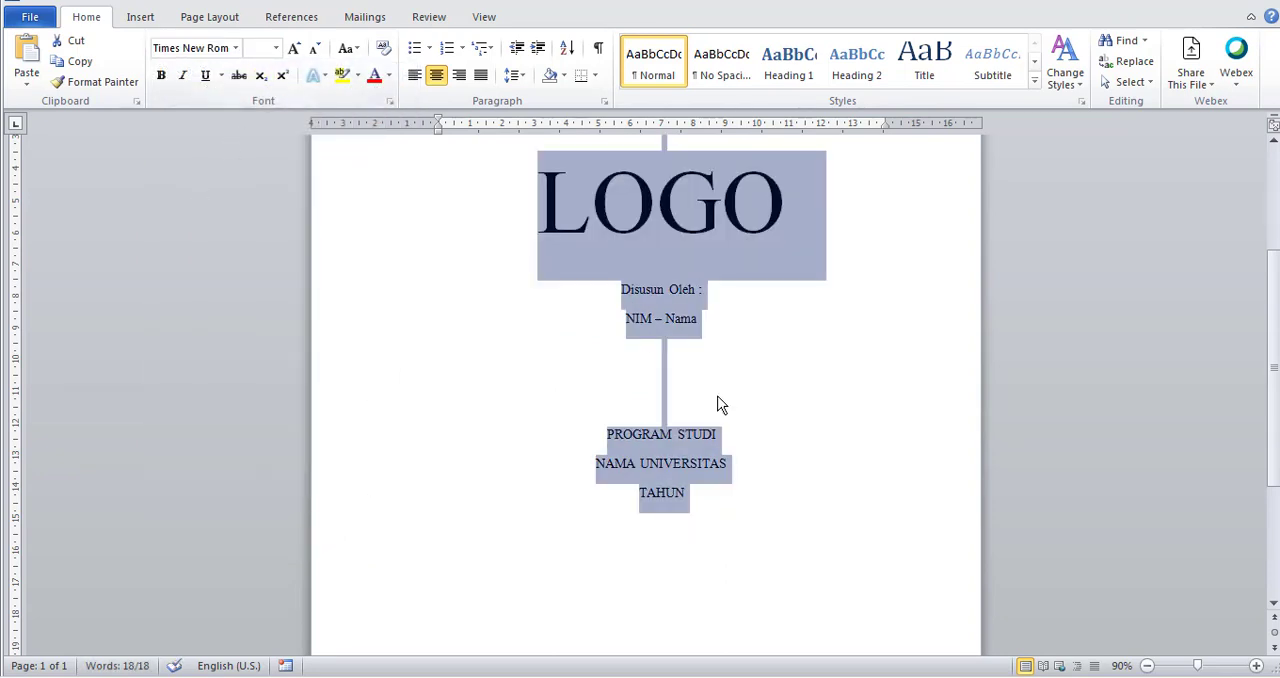
Enlarge the two title lines above the LOGO placeholder to 16 pt.
scroll(717, 404, up, 5)
drag(766, 309, 577, 290)
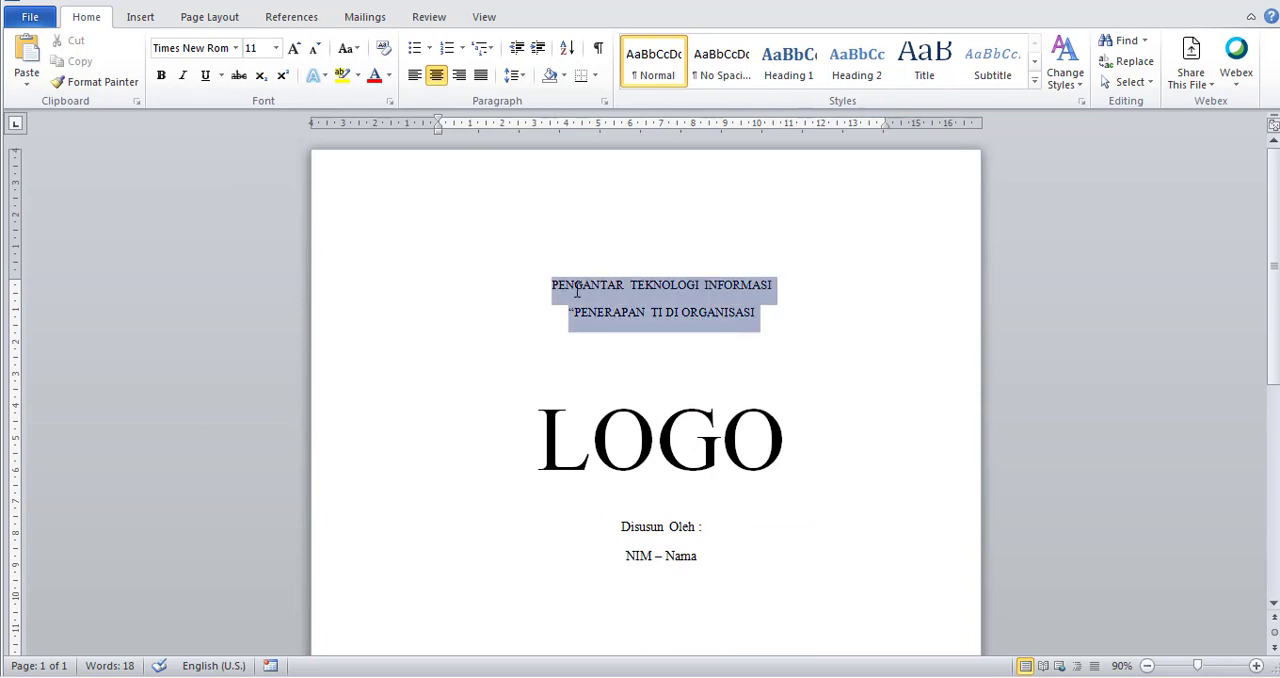
click(294, 48)
click(294, 48)
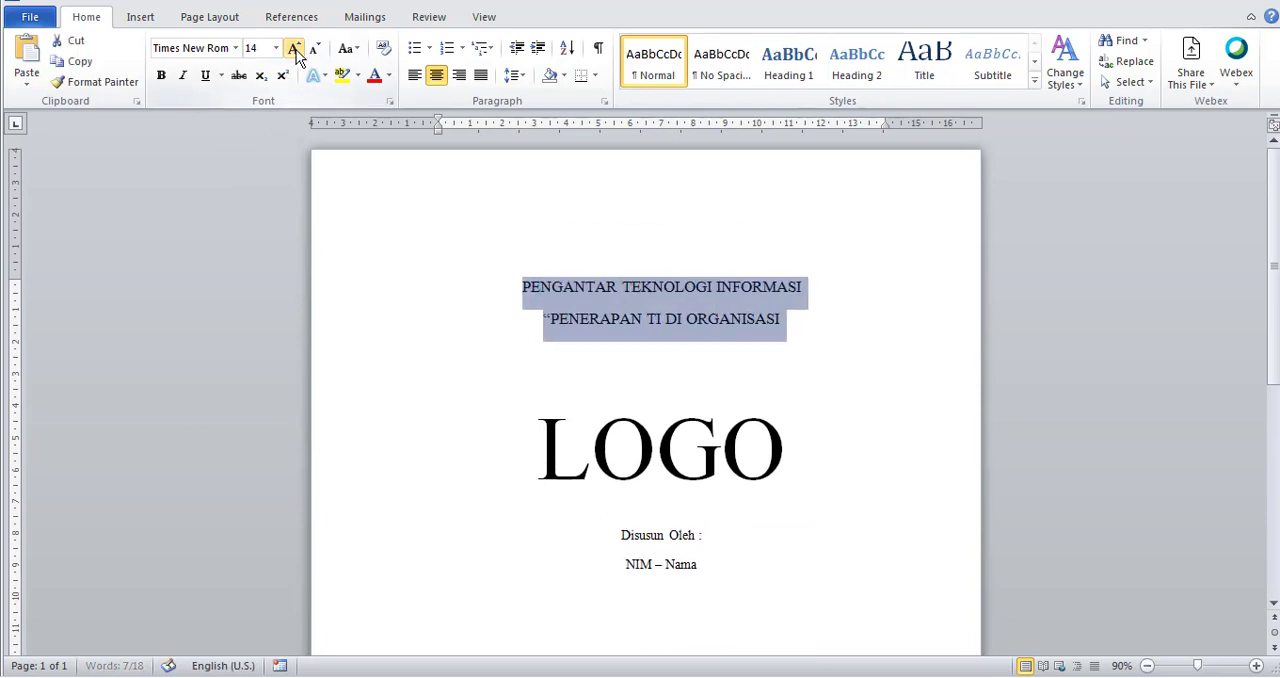
click(294, 48)
Enlarge the three lines from "PROGRAM STUDI" to "TAHUN" and the two author lines beneath LOGO to 14 pt.
scroll(692, 394, down, 4)
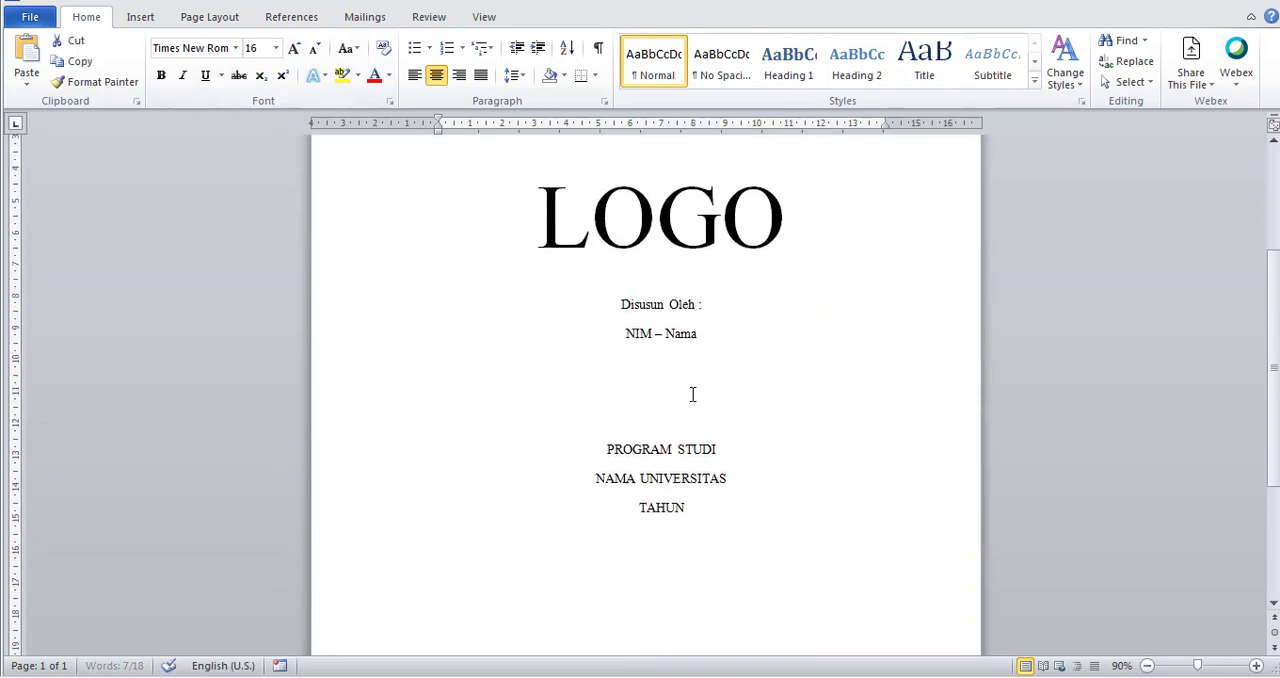
scroll(692, 394, down, 1)
drag(690, 468, 604, 418)
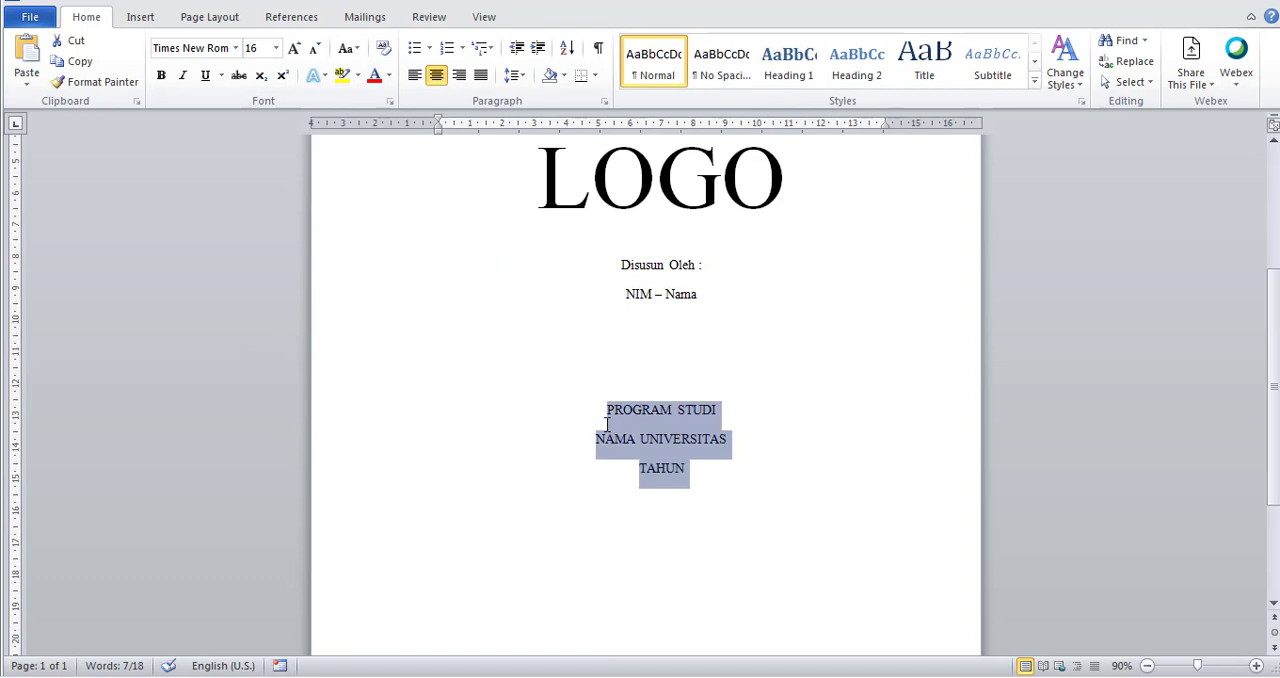
click(294, 48)
drag(734, 303, 618, 262)
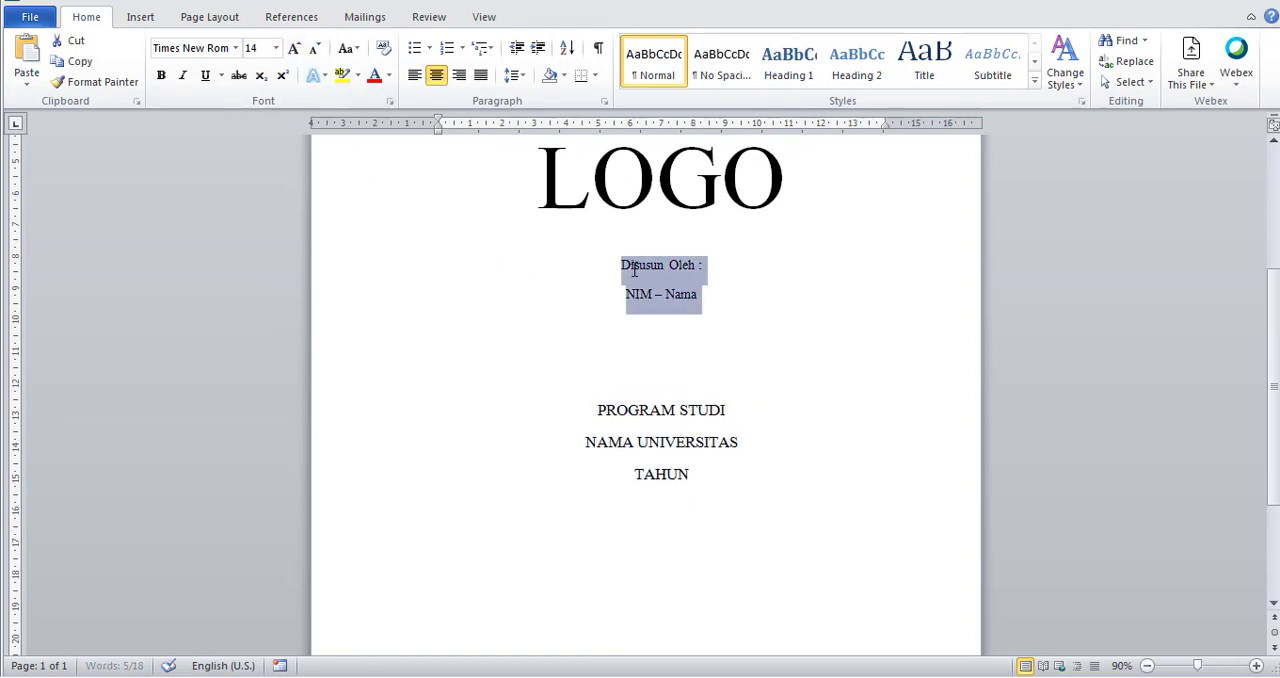
click(294, 48)
Insert two blank lines between the title lines and the LOGO placeholder.
drag(664, 350, 664, 405)
scroll(665, 400, down, 1)
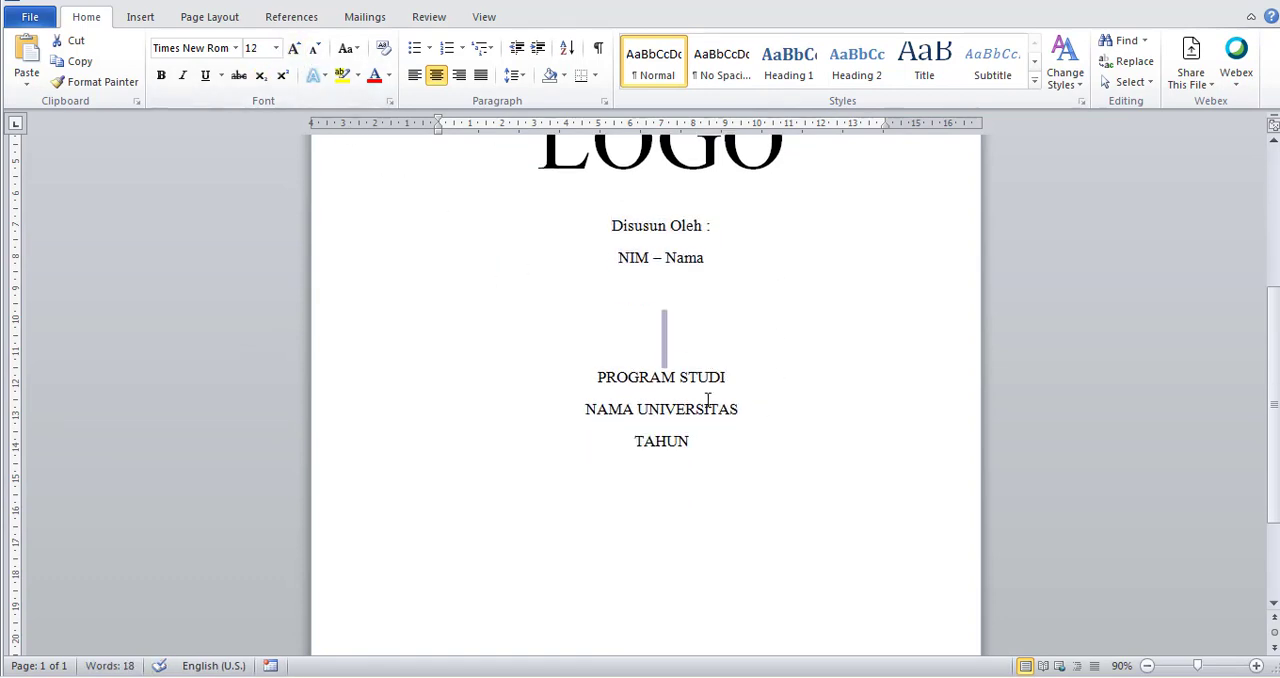
click(680, 344)
scroll(686, 351, up, 3)
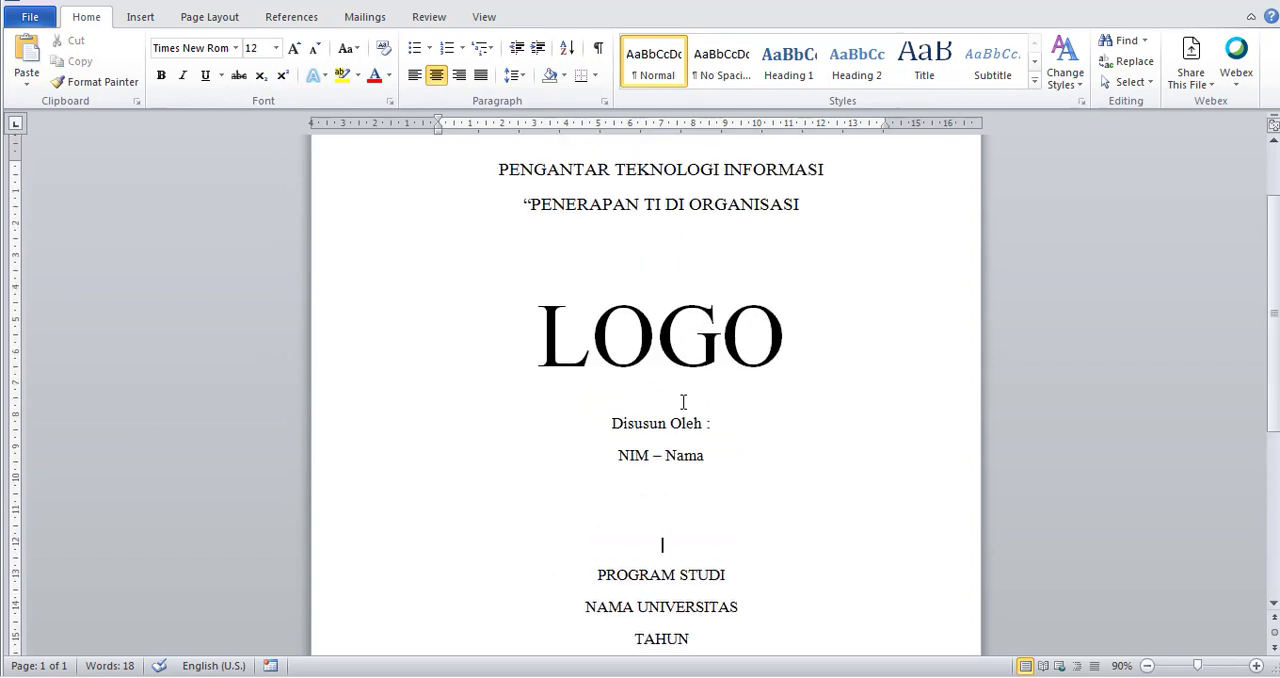
click(679, 286)
key(Return)
Insert three blank lines above "PROGRAM STUDI" to move the university block down the page.
key(Return)
scroll(681, 480, down, 2)
click(681, 480)
key(Return)
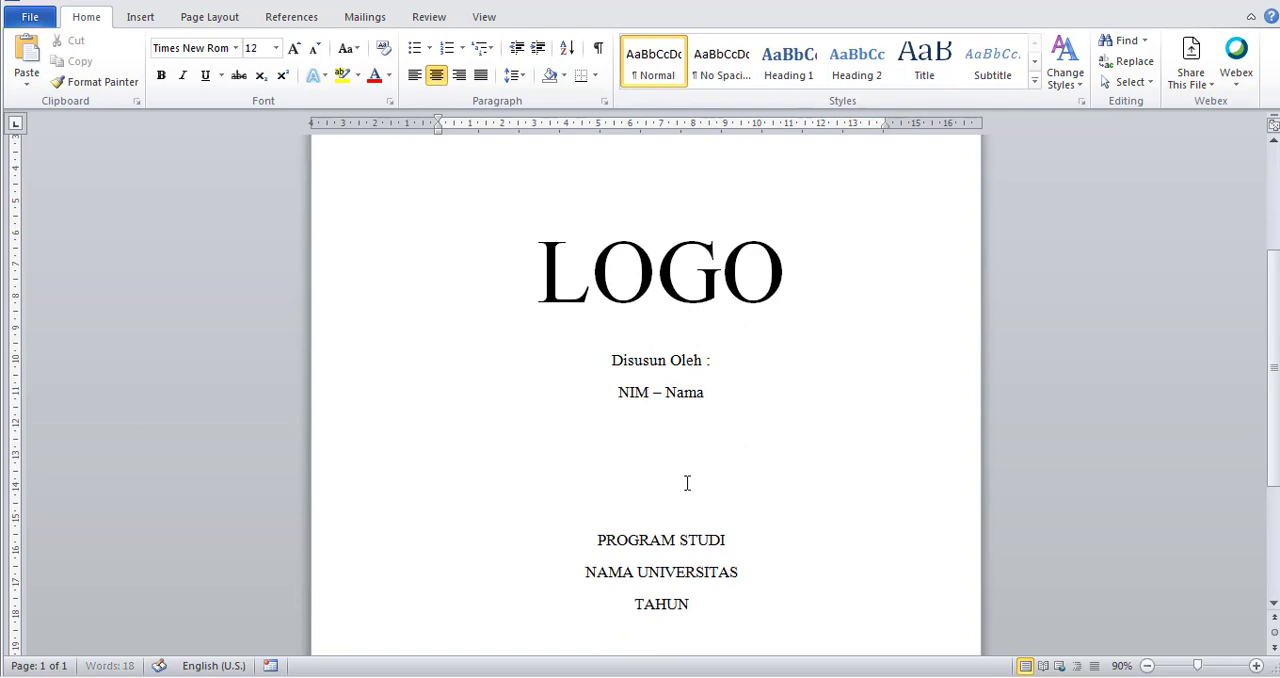
key(Return)
key(Return)
scroll(692, 489, down, 3)
scroll(691, 490, up, 2)
scroll(691, 489, up, 1)
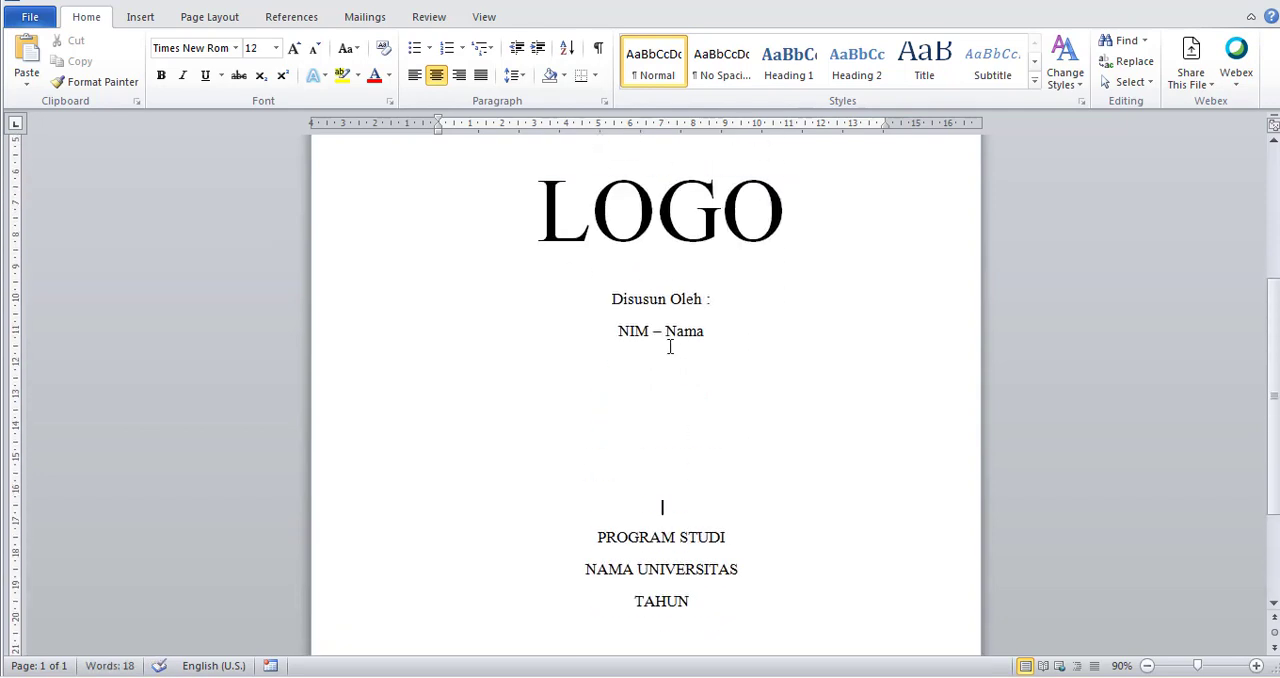
Add one more blank line between "NIM – Nama" and "PROGRAM STUDI".
click(660, 289)
click(780, 286)
scroll(763, 443, up, 5)
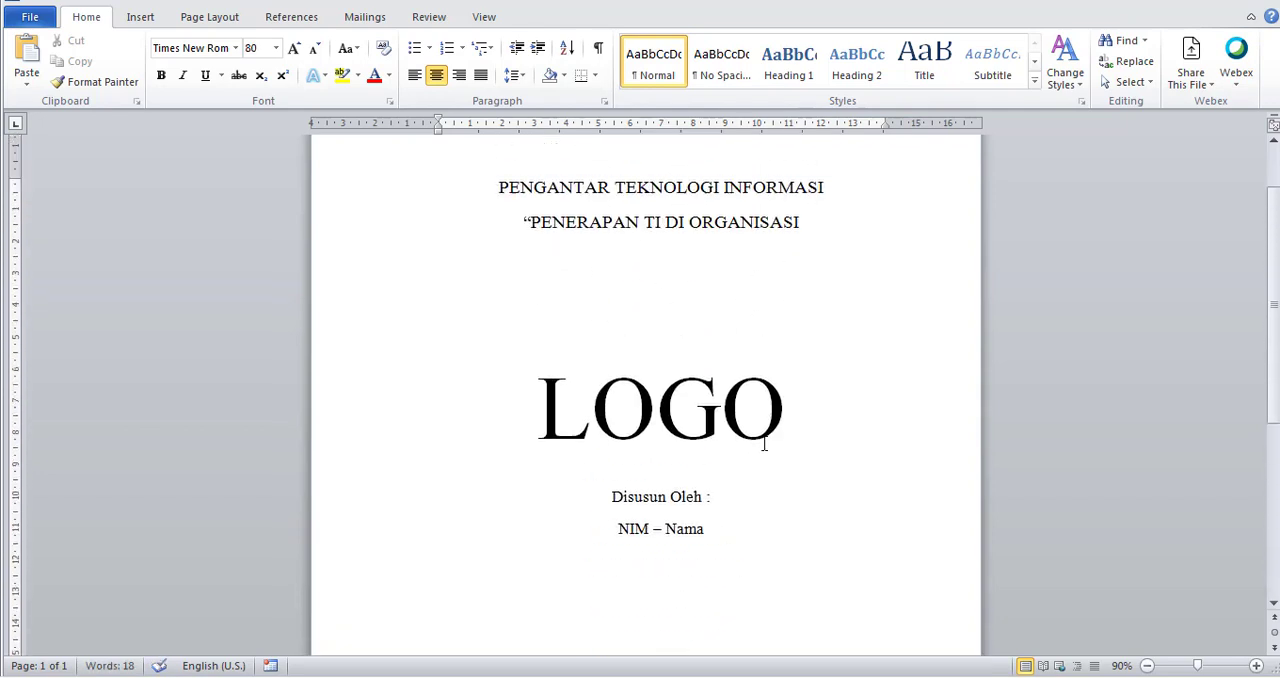
scroll(764, 443, down, 1)
scroll(750, 441, down, 3)
click(686, 474)
key(Return)
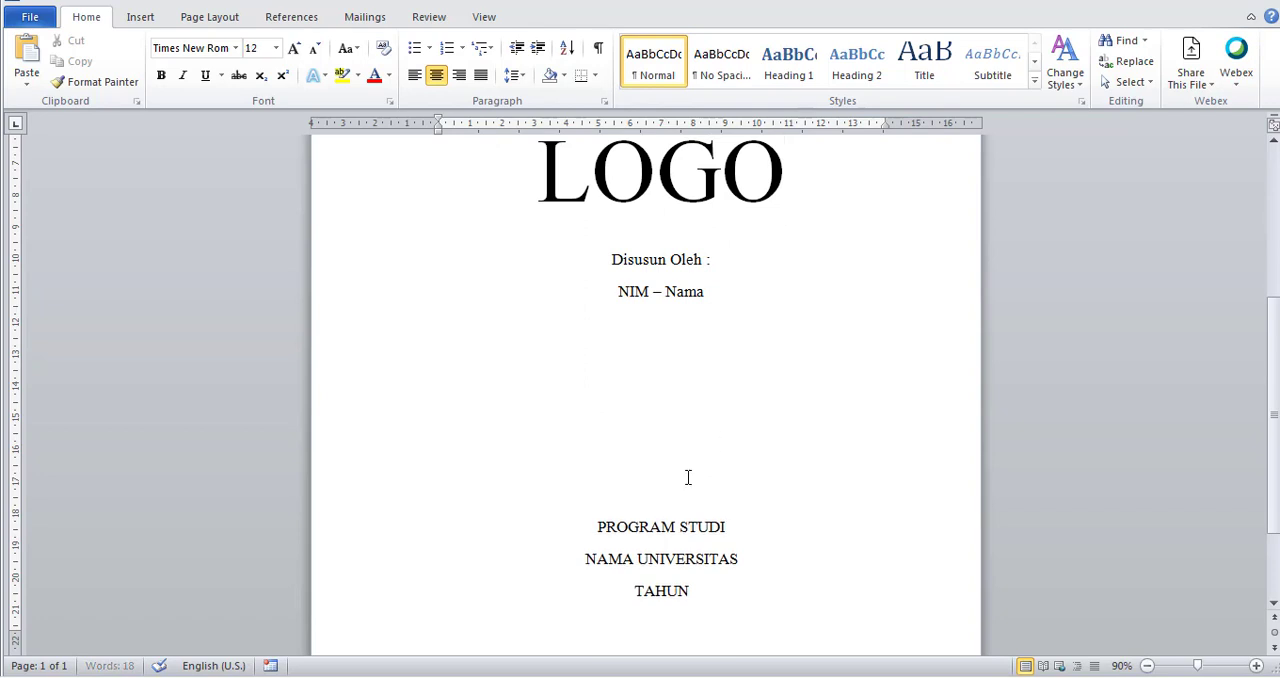
scroll(688, 480, down, 2)
click(754, 460)
Insert a blank line directly beneath the LOGO placeholder and set its font size to 12 pt.
scroll(709, 506, up, 9)
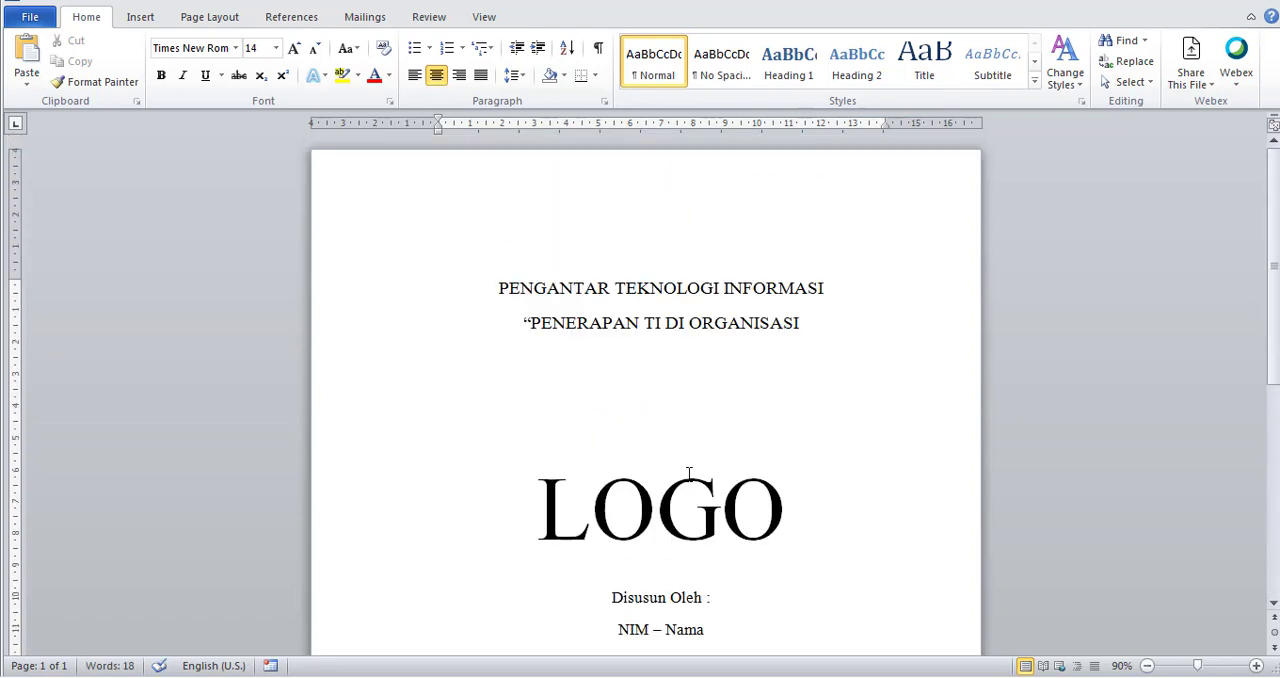
click(656, 576)
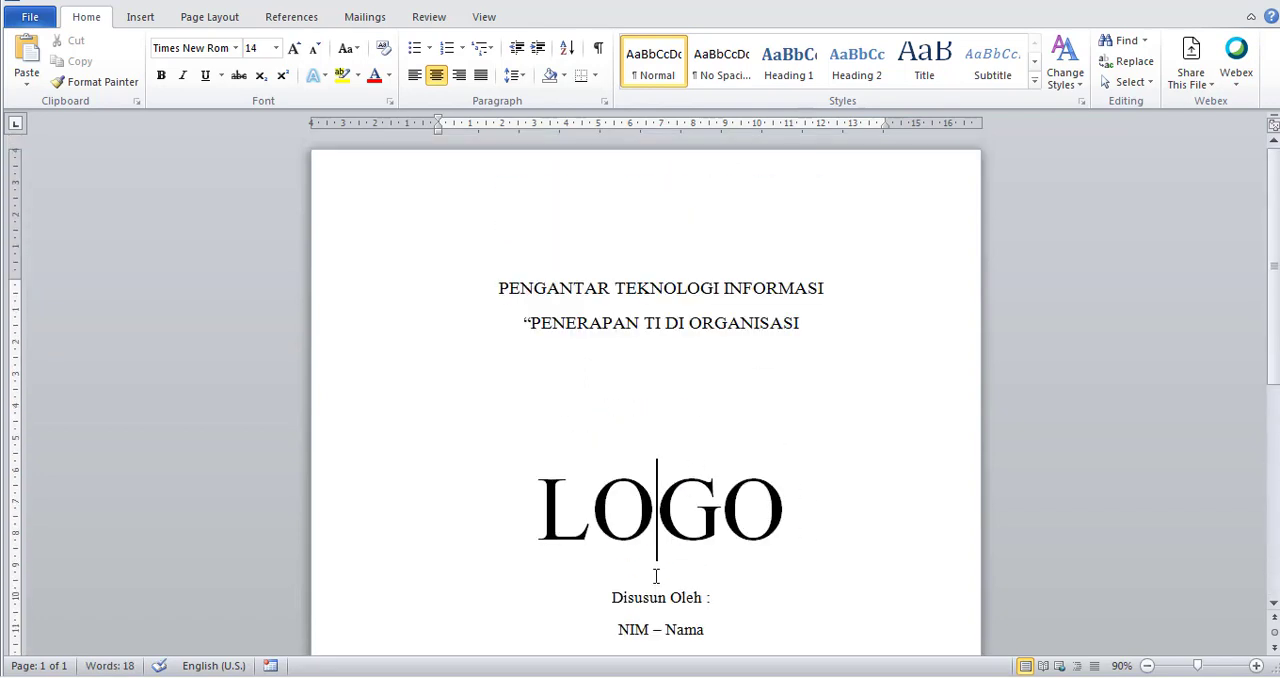
click(787, 546)
key(Return)
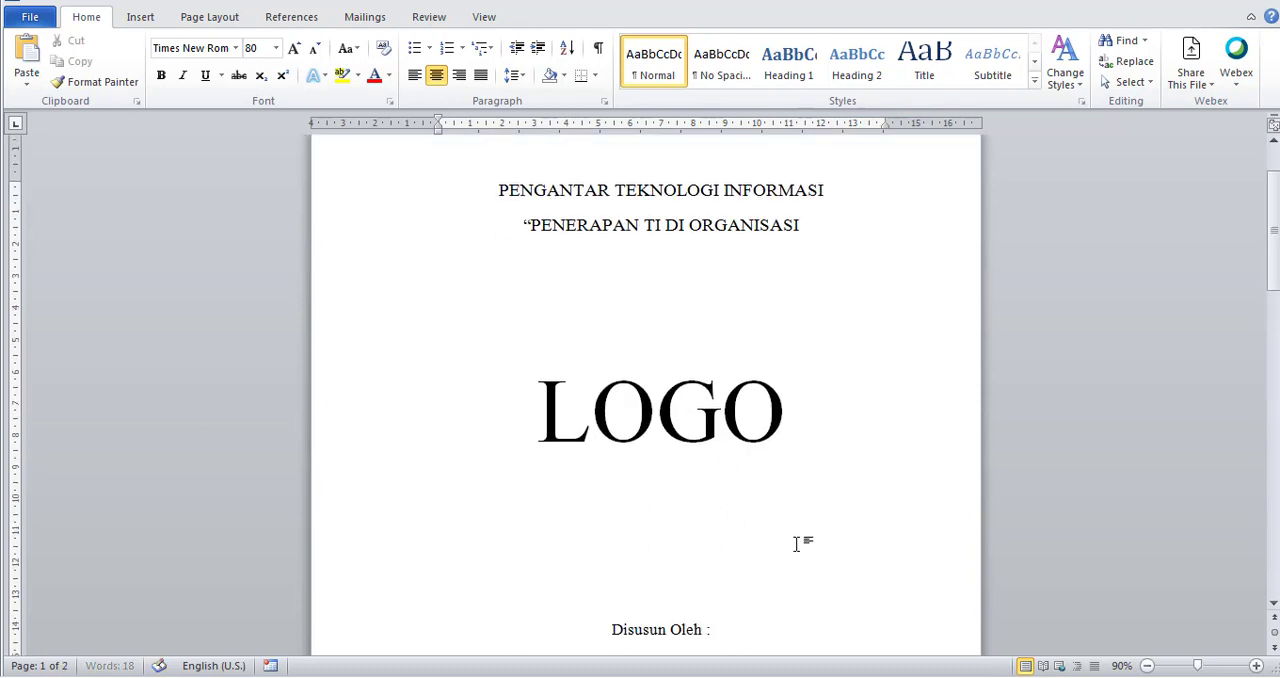
scroll(796, 543, down, 1)
click(276, 48)
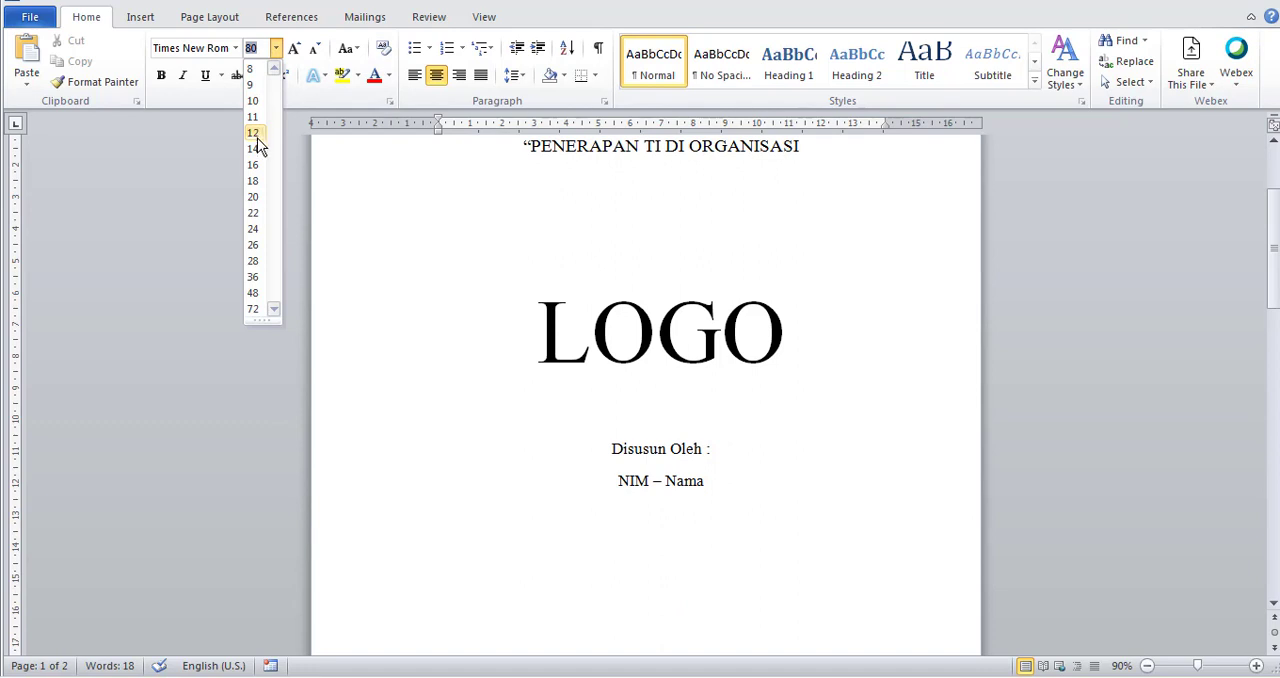
click(257, 135)
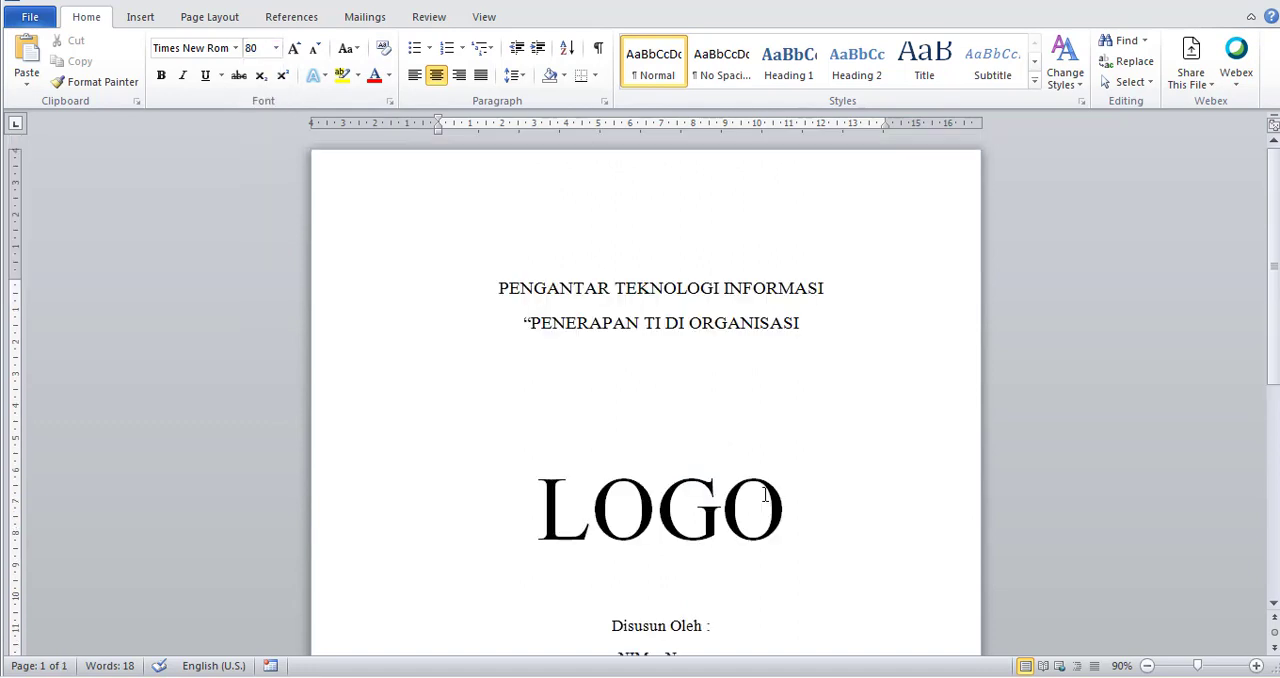
Insert a page break after "TAHUN" and write the heading "DAFTAR ISI" on the new page.
click(757, 254)
scroll(754, 440, down, 8)
click(701, 510)
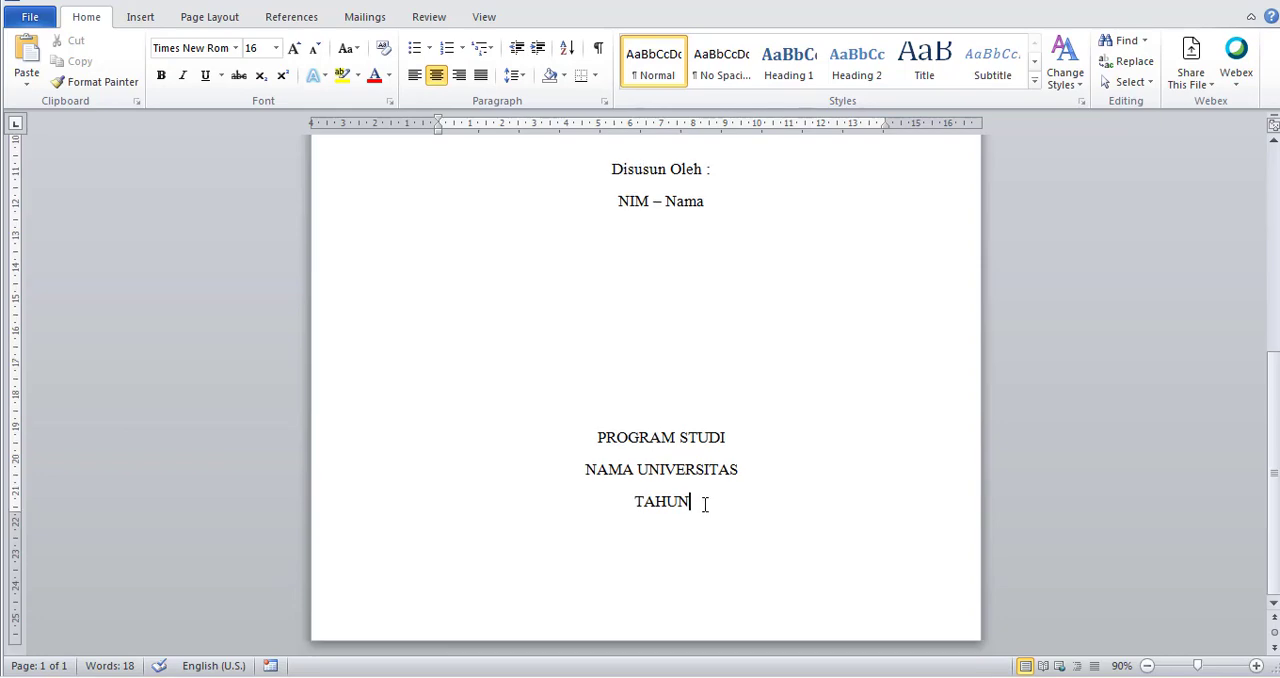
key(ctrl+Return)
text(D)
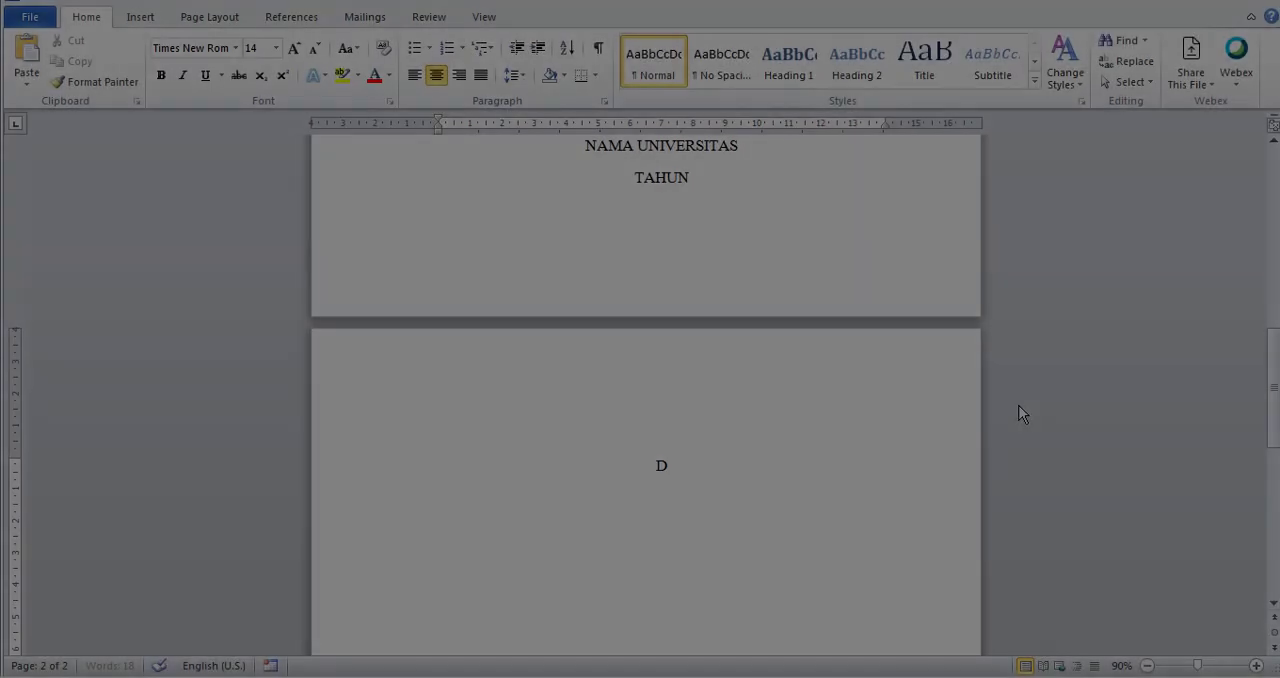
text(AFTAR)
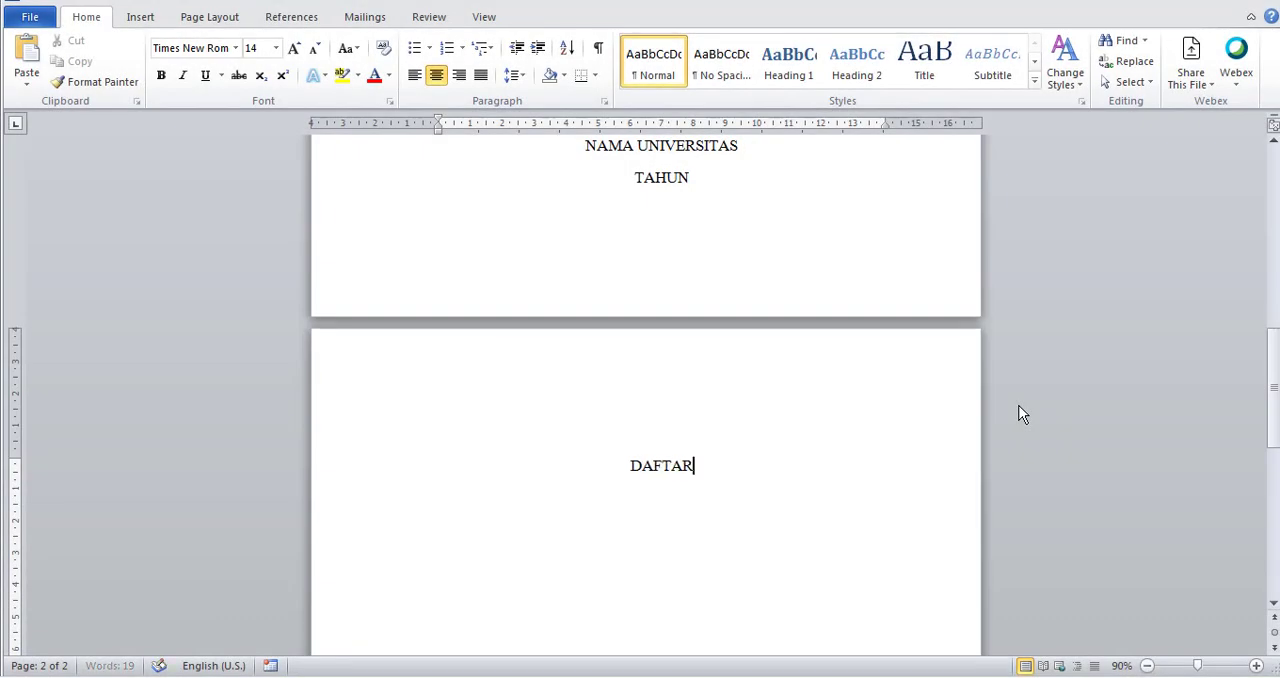
text( ISI)
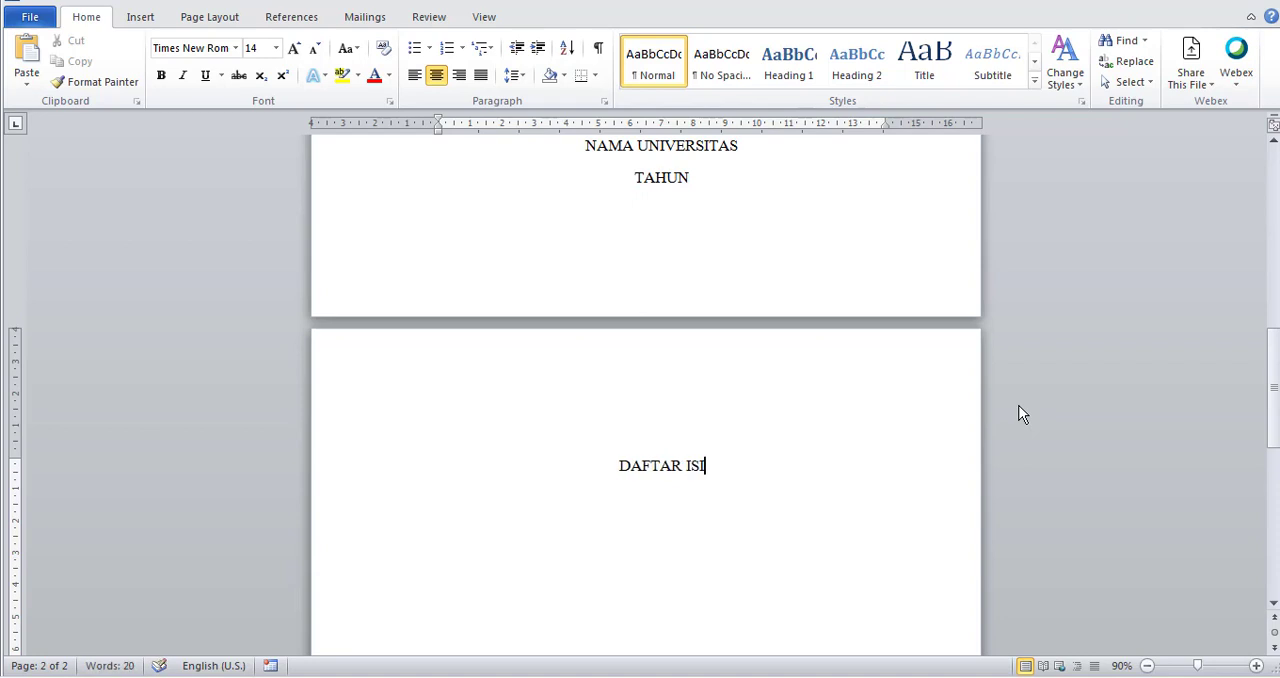
Add the headings "DAFTAR GAMBAR" and "DAFTAR TABLE" on separate lines beneath "DAFTAR ISI".
key(Return)
text(DAFTAR GAMBAR)
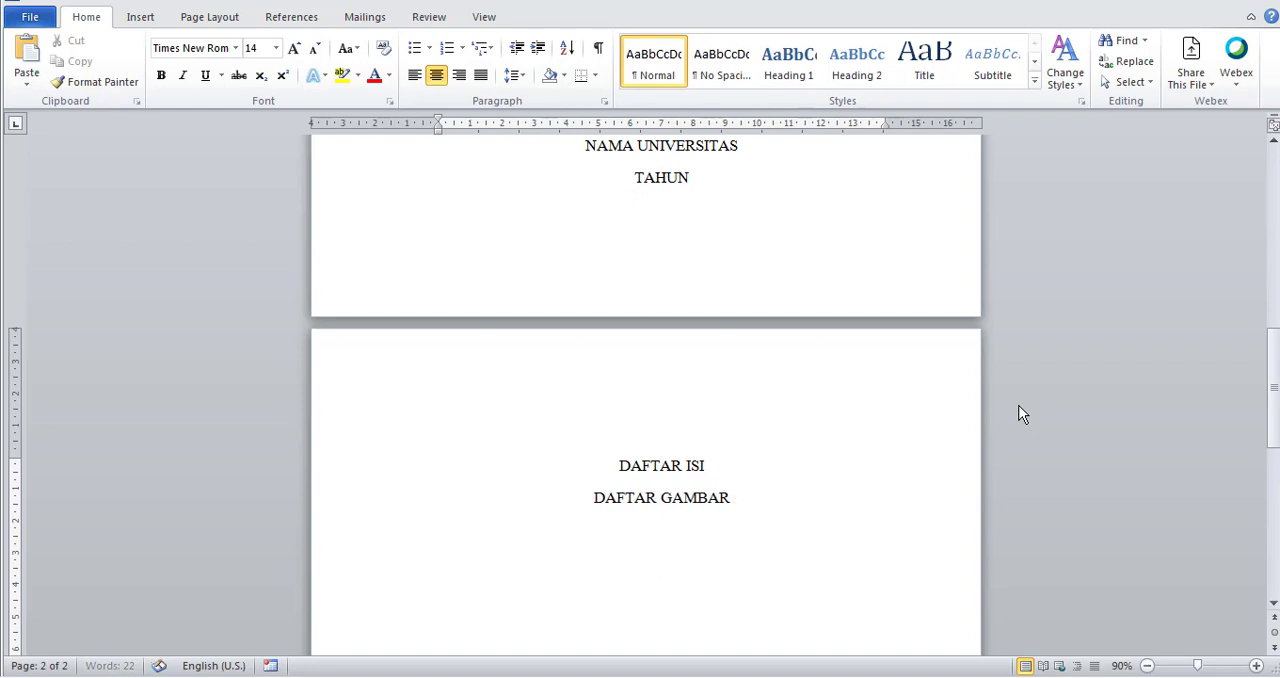
key(Return)
text(DAFTAR TABLE)
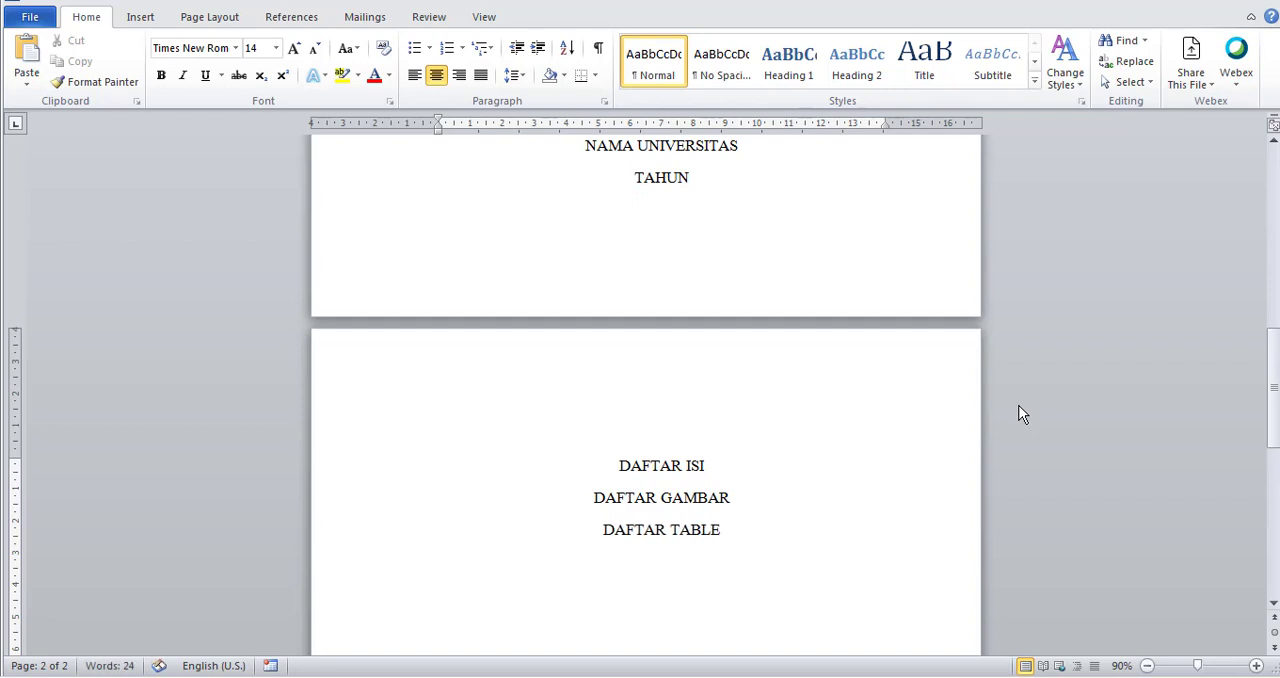
Add the chapter heading "BAB I PENDAHULUAN" on a single centred line beneath "DAFTAR TABLE".
key(Return)
text(BAB I)
key(Return)
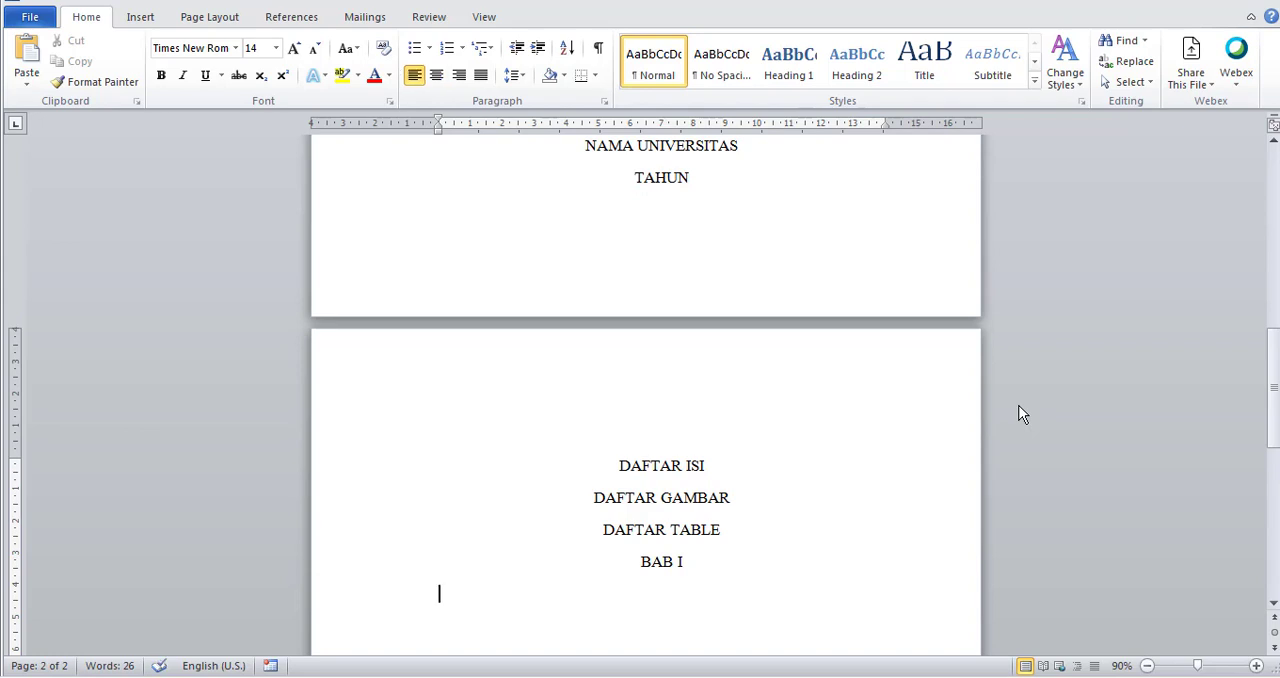
key(BackSpace)
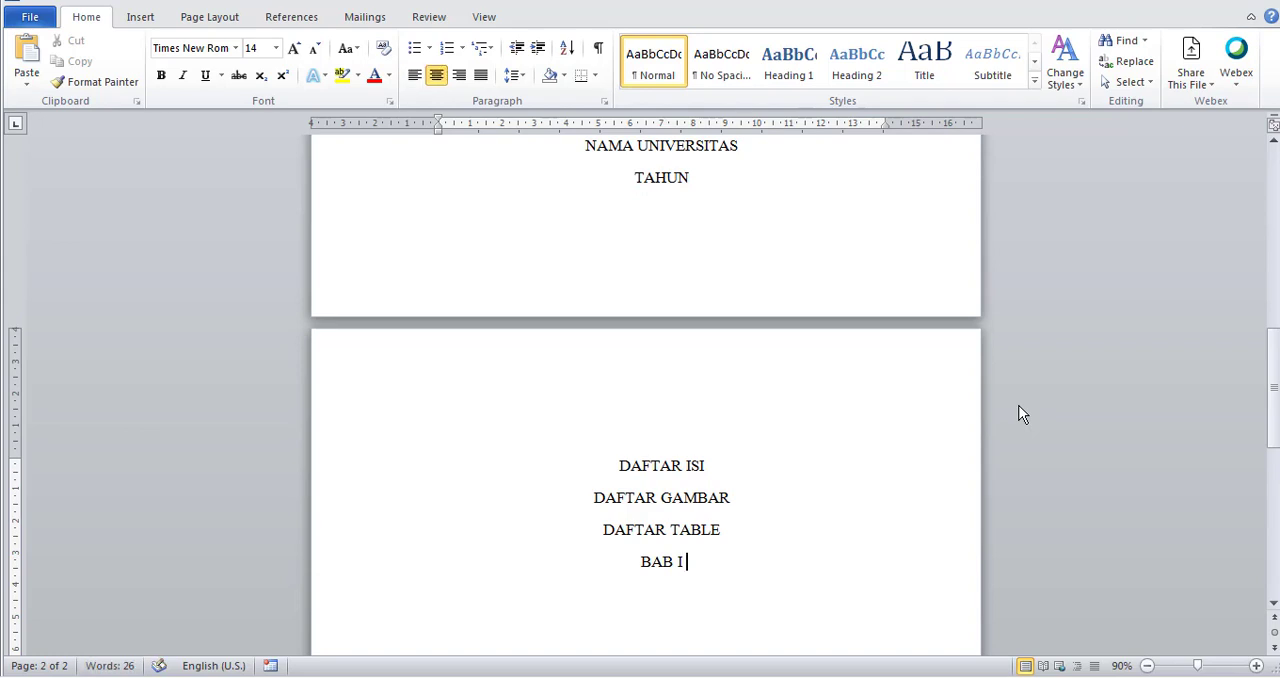
text(PENDAHULU)
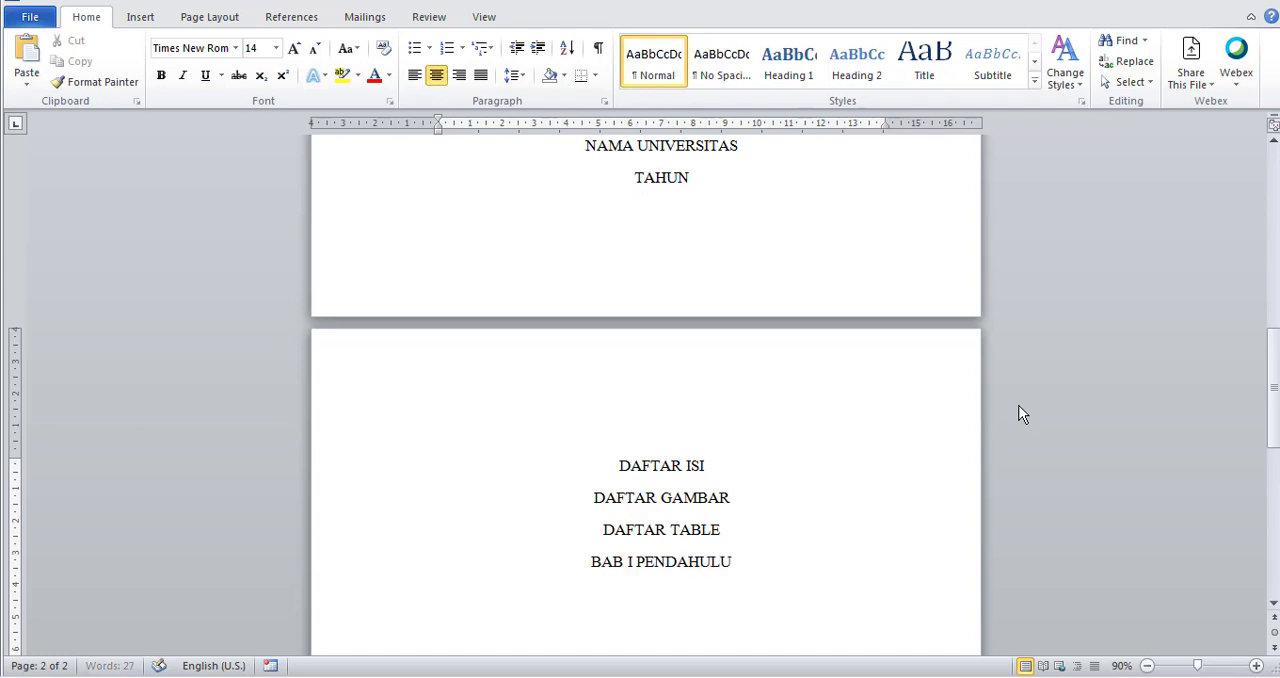
text(AN)
Add the chapter heading "BAB II LANDASAN TEORI" on the line beneath "BAB I PENDAHULUAN".
key(Return)
text(B)
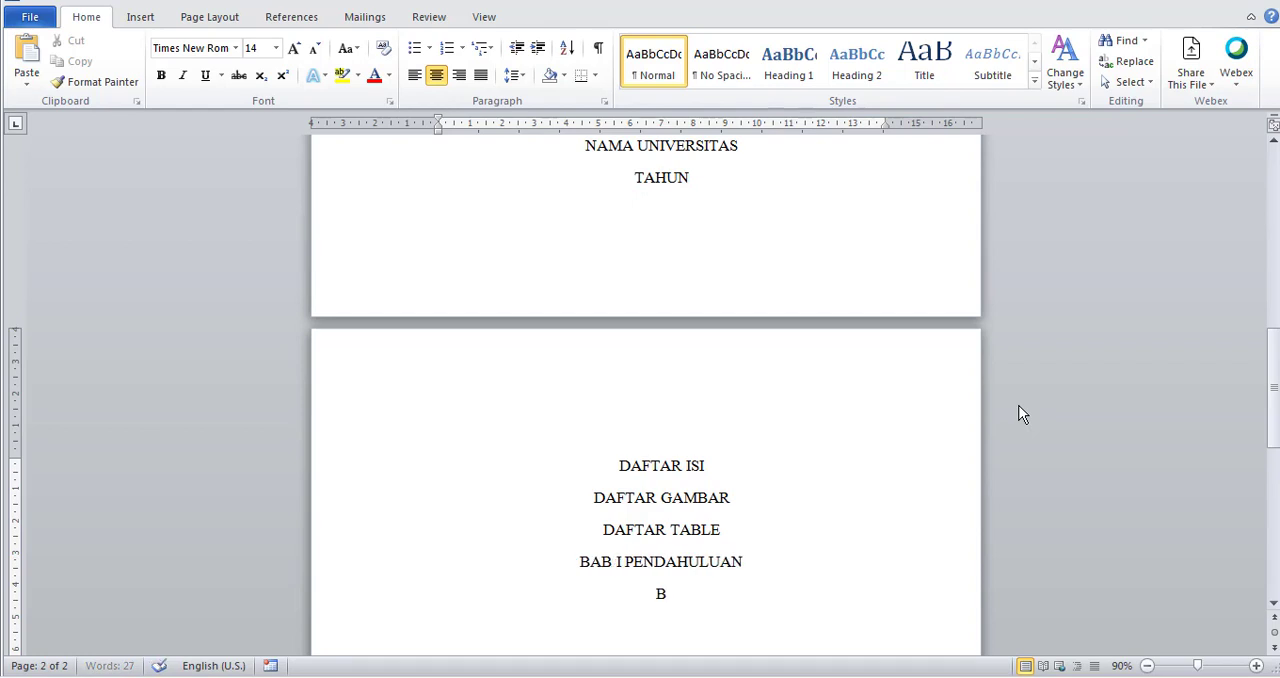
text(AB II LANDASAR)
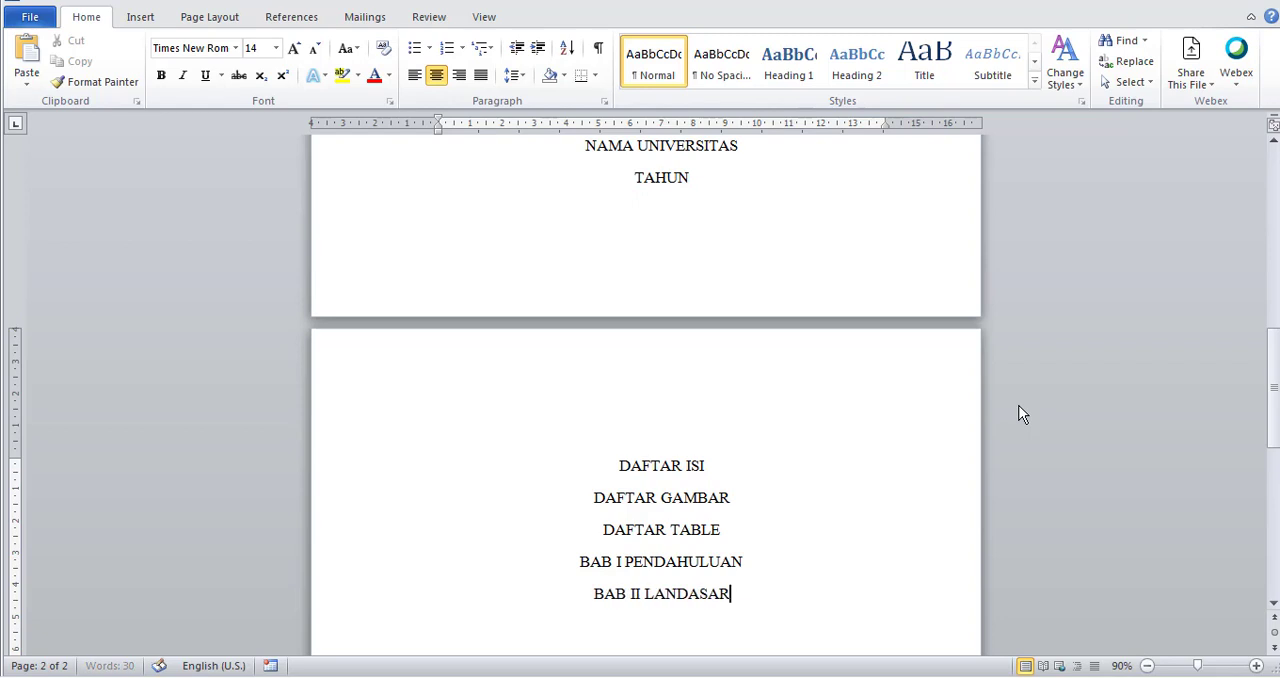
key(BackSpace)
text(N T)
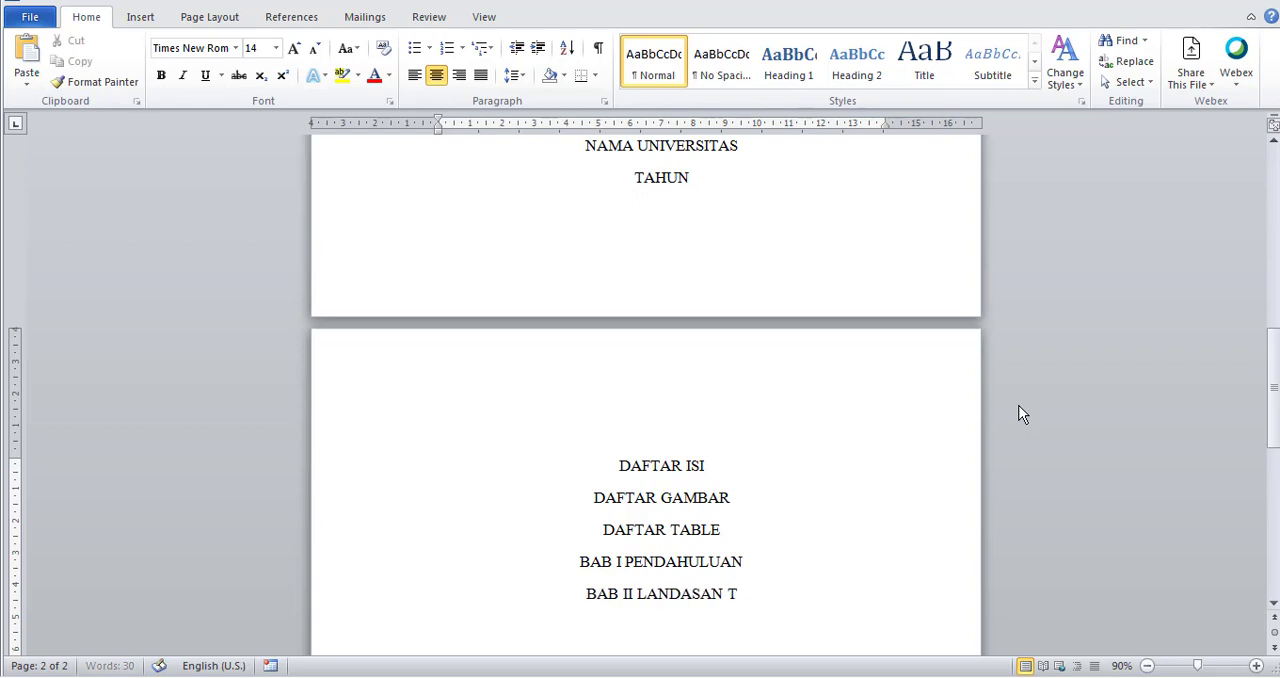
text(EORI)
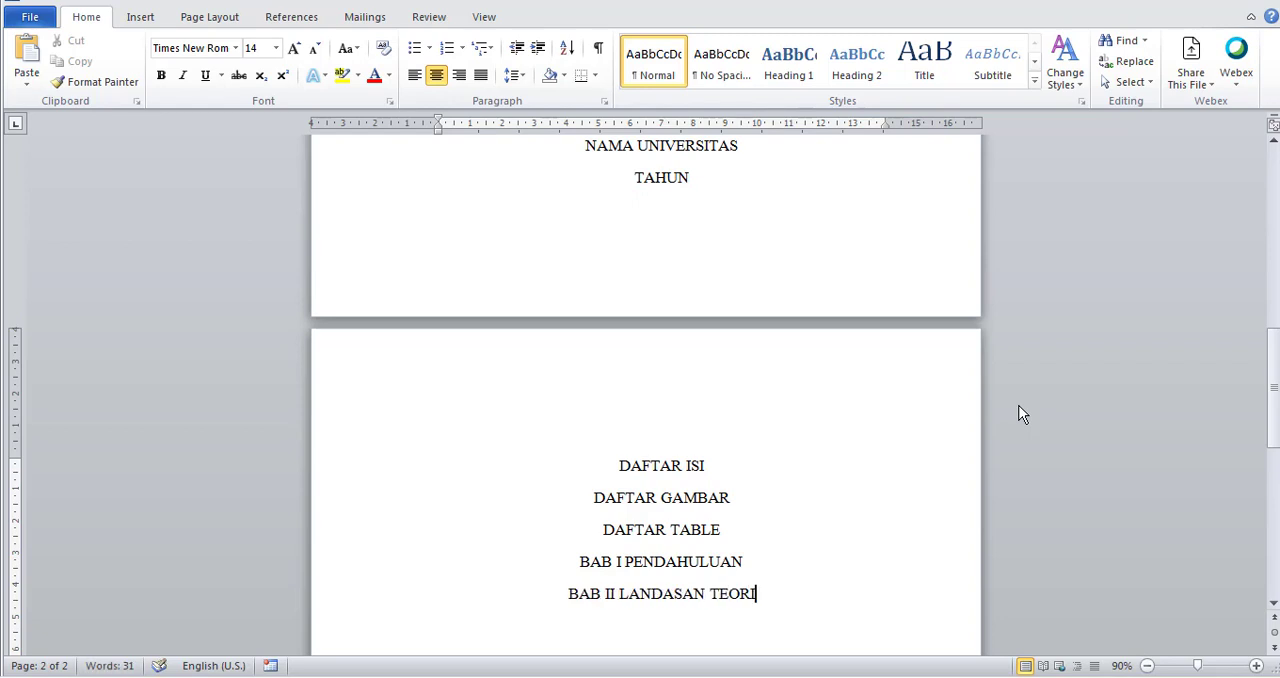
Add the chapter heading "BAB III ANALISI DAN PEMBAHASAN" beneath the BAB II line.
key(Return)
text(BAB III A)
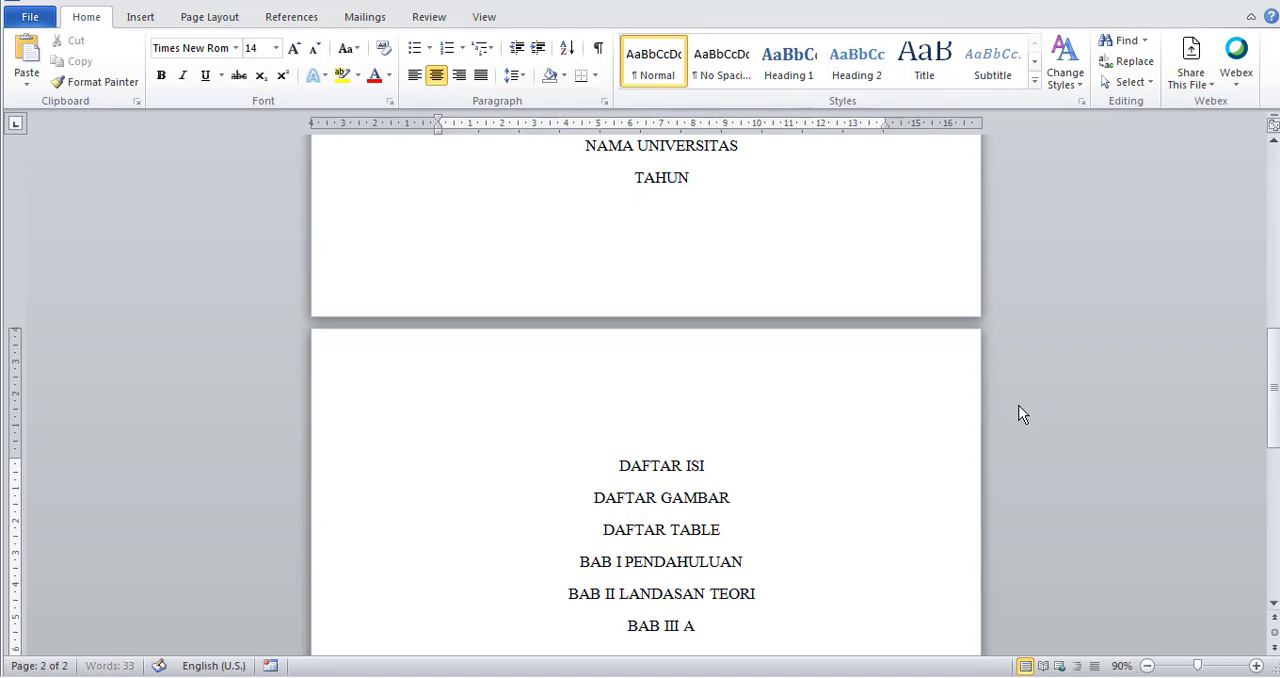
text(NALISI D)
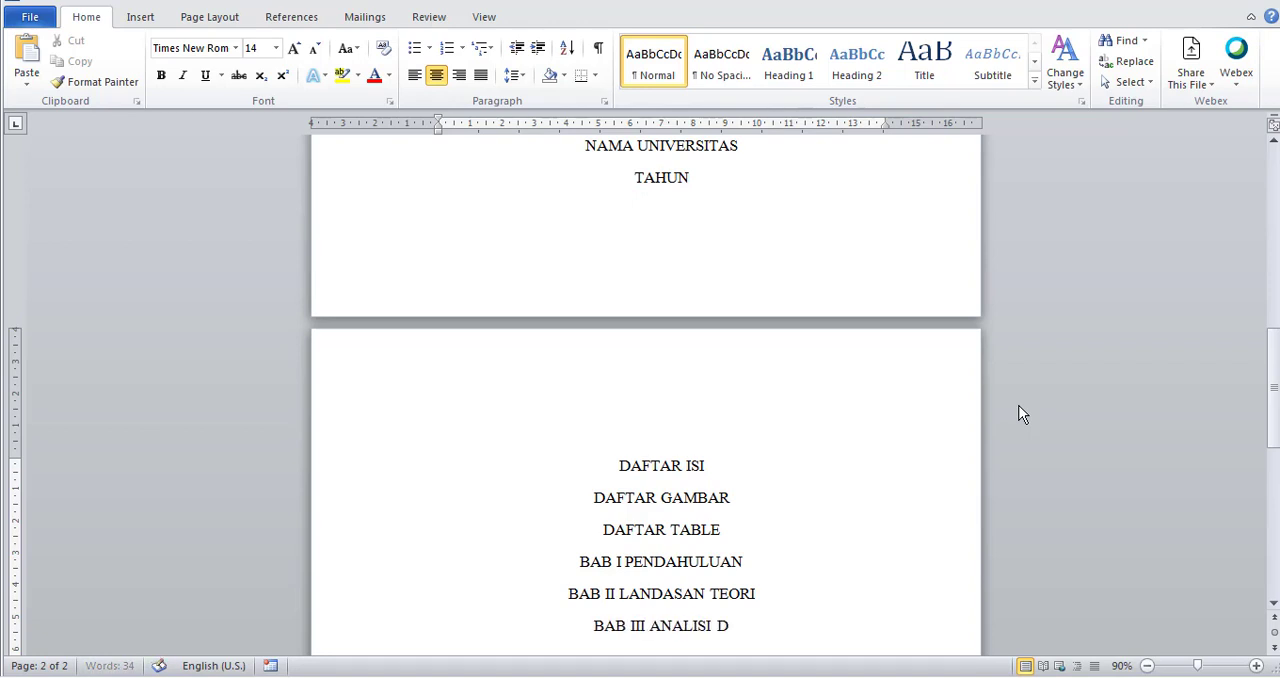
text(AN PEMBAHASAN)
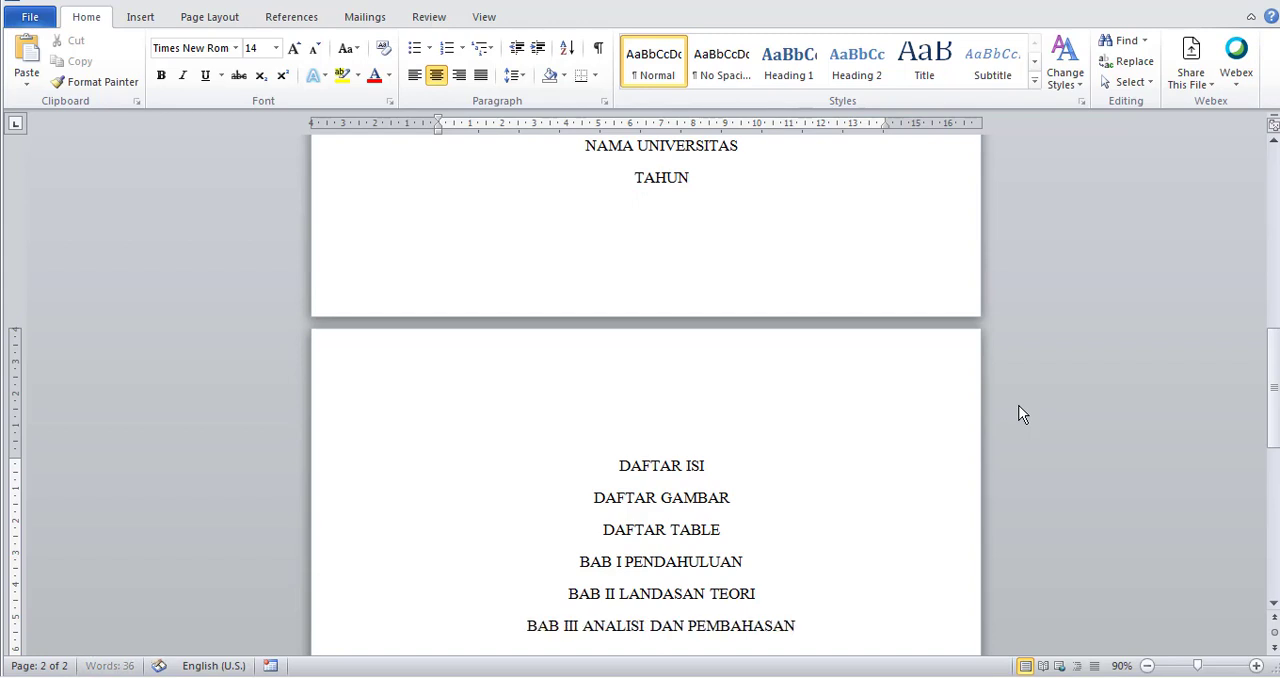
Add the chapter heading "BAB IV IMPLEMENTASI" beneath the BAB III line.
key(Return)
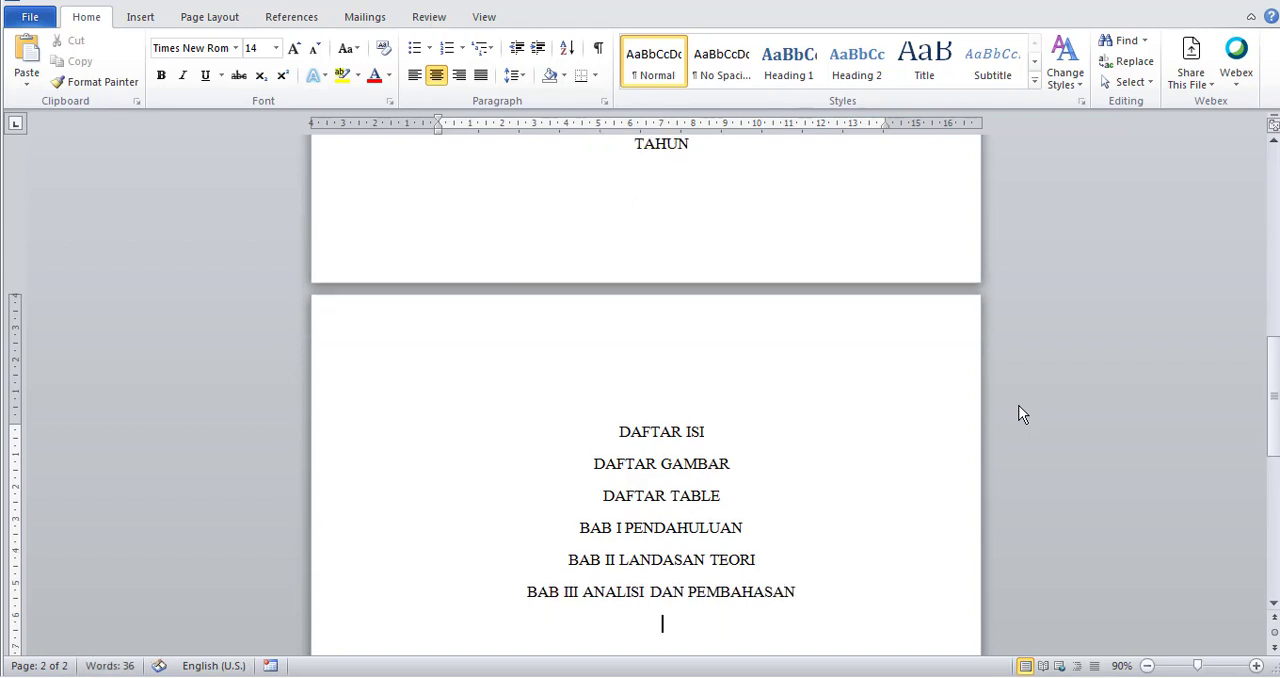
text(BAB IV IMPLEM)
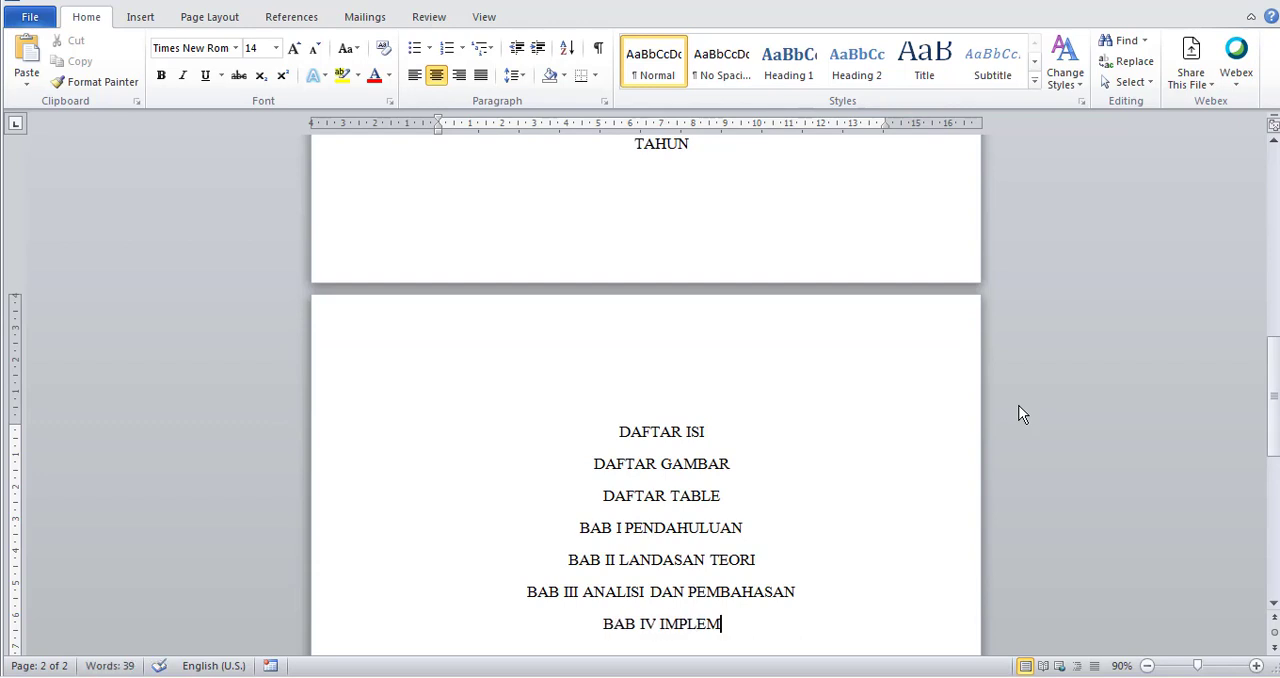
text(ENTASI)
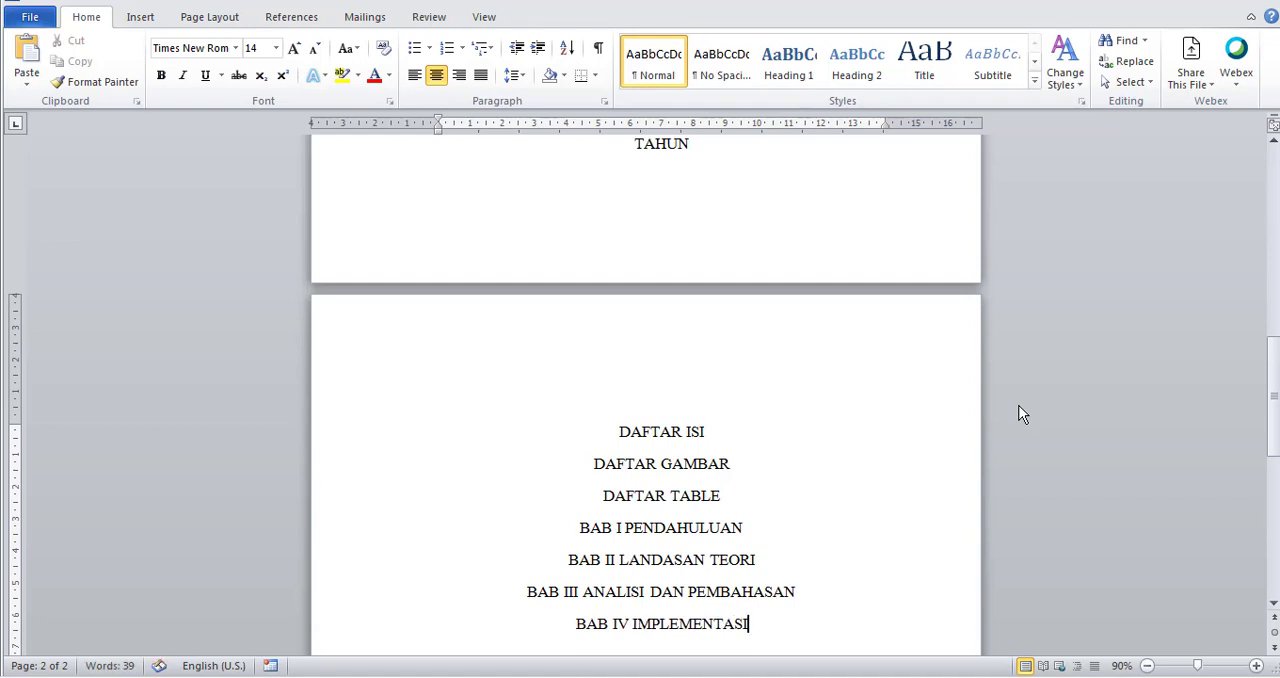
Add the chapter heading "BAB V SIMPULAN" on a new centred line beneath "BAB IV IMPLEMENTASI".
key(Return)
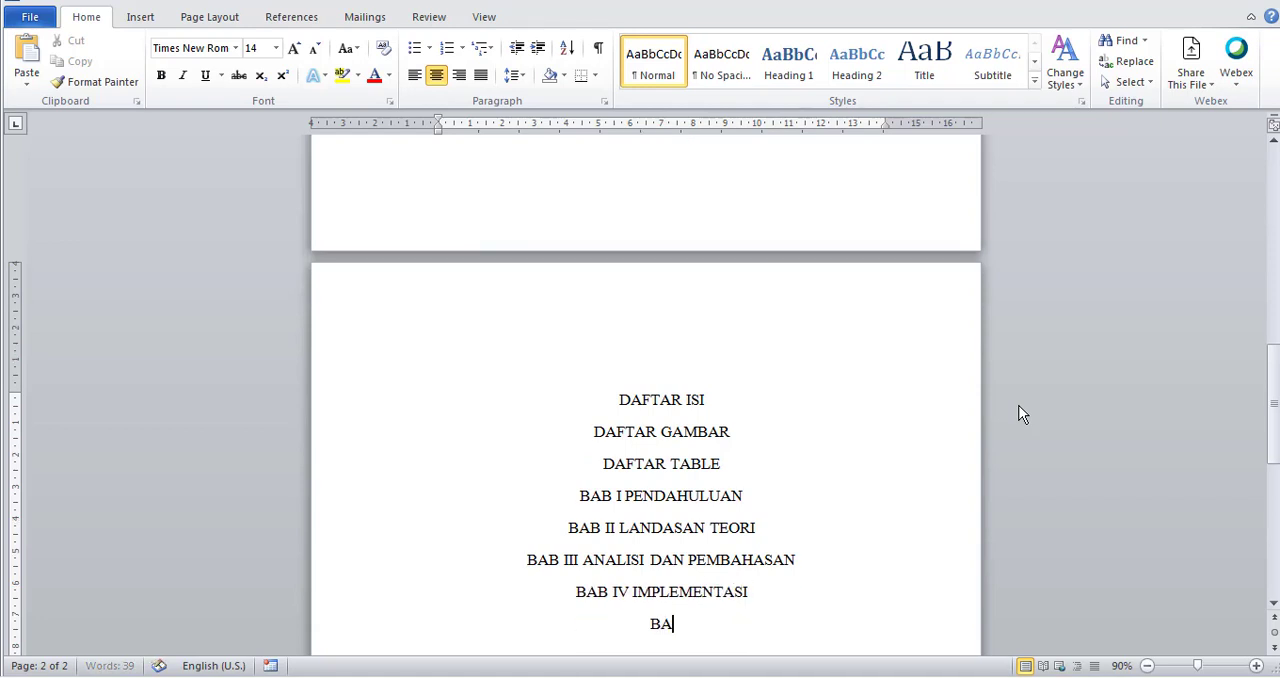
text(BAB V KE)
key(BackSpace)
key(BackSpace)
text(SIMPULAN)
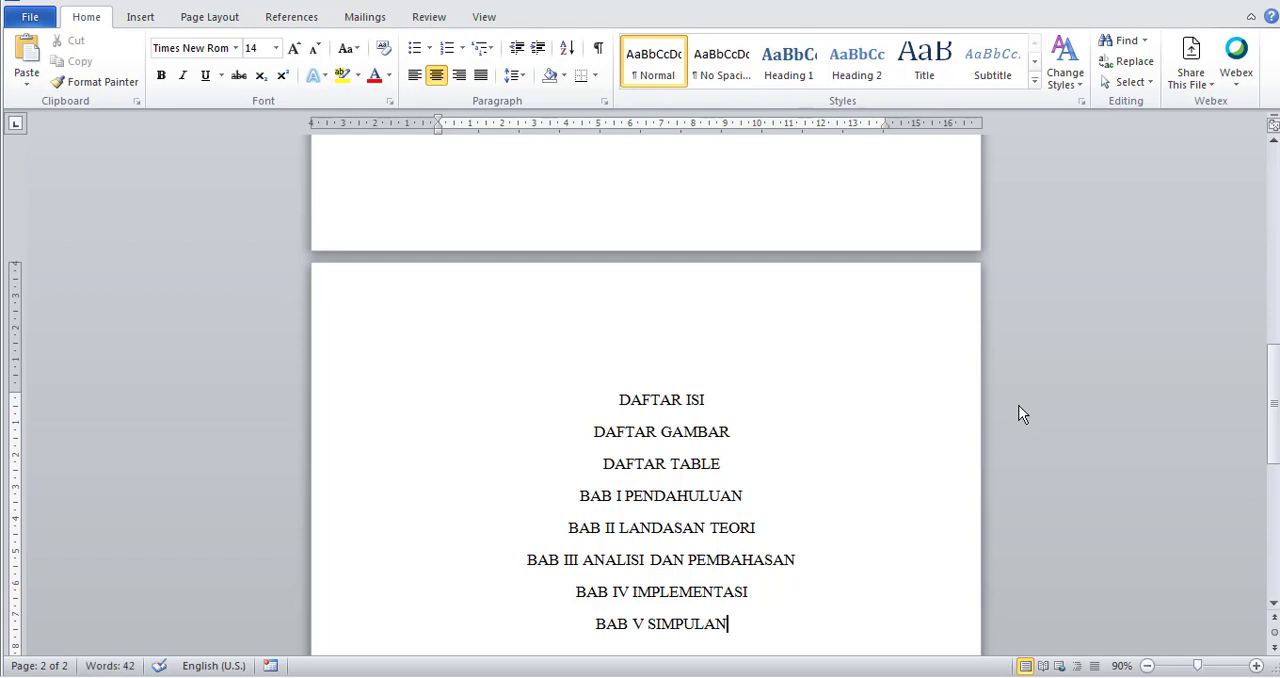
Add the heading "DAFTAR PUSTAKA" on a new centred line beneath "BAB V SIMPULAN".
key(Return)
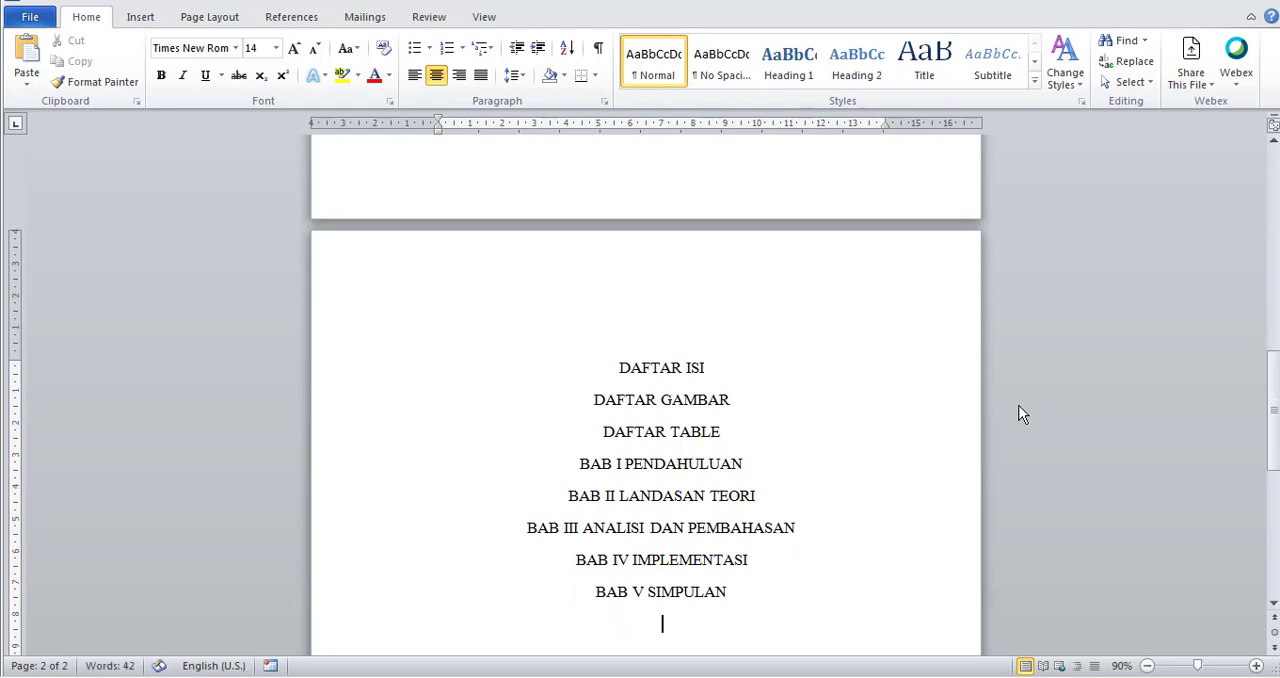
text(DAFTAR PUSTAKL)
key(BackSpace)
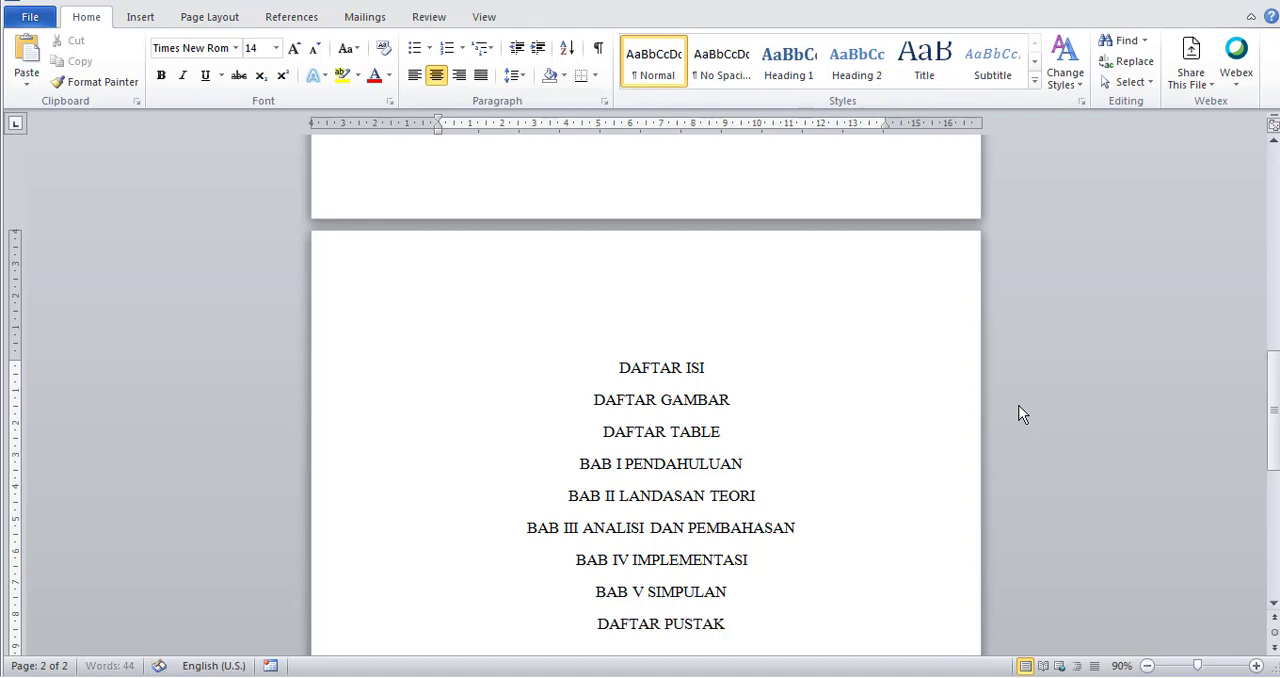
text(A)
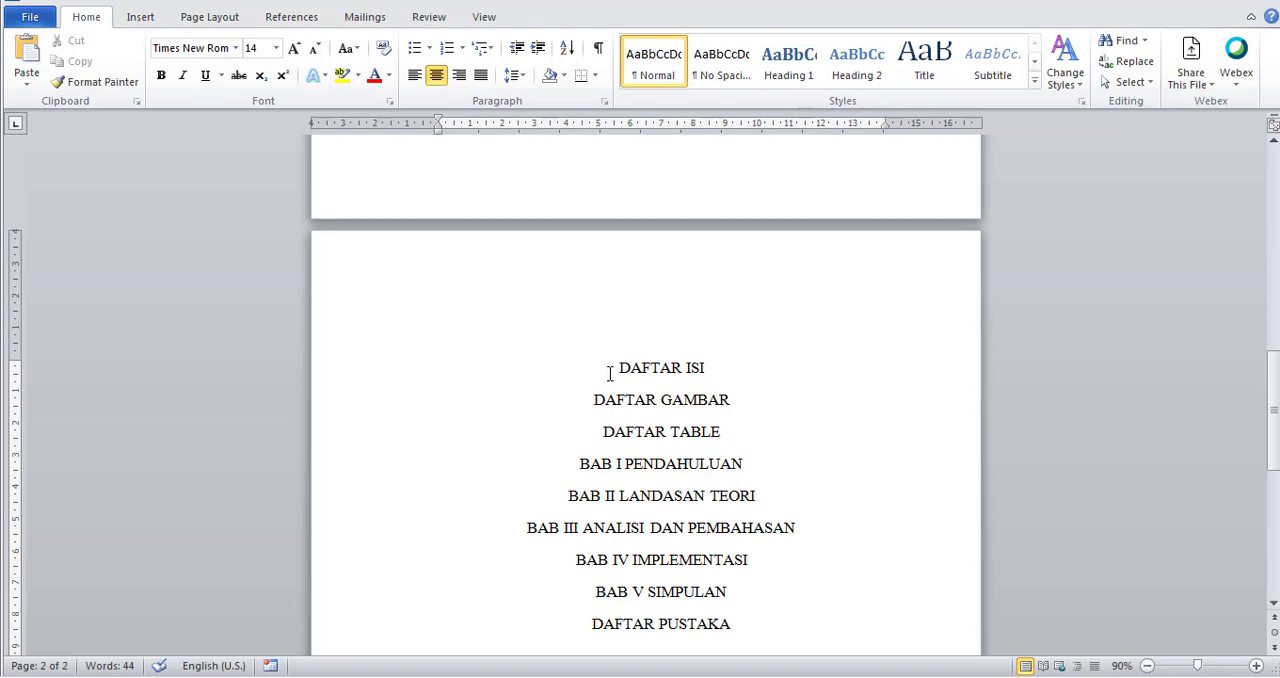
Open the cover page's footer area, examine the header and footer labels on both pages, and return to the body text.
scroll(657, 486, up, 8)
scroll(657, 486, down, 7)
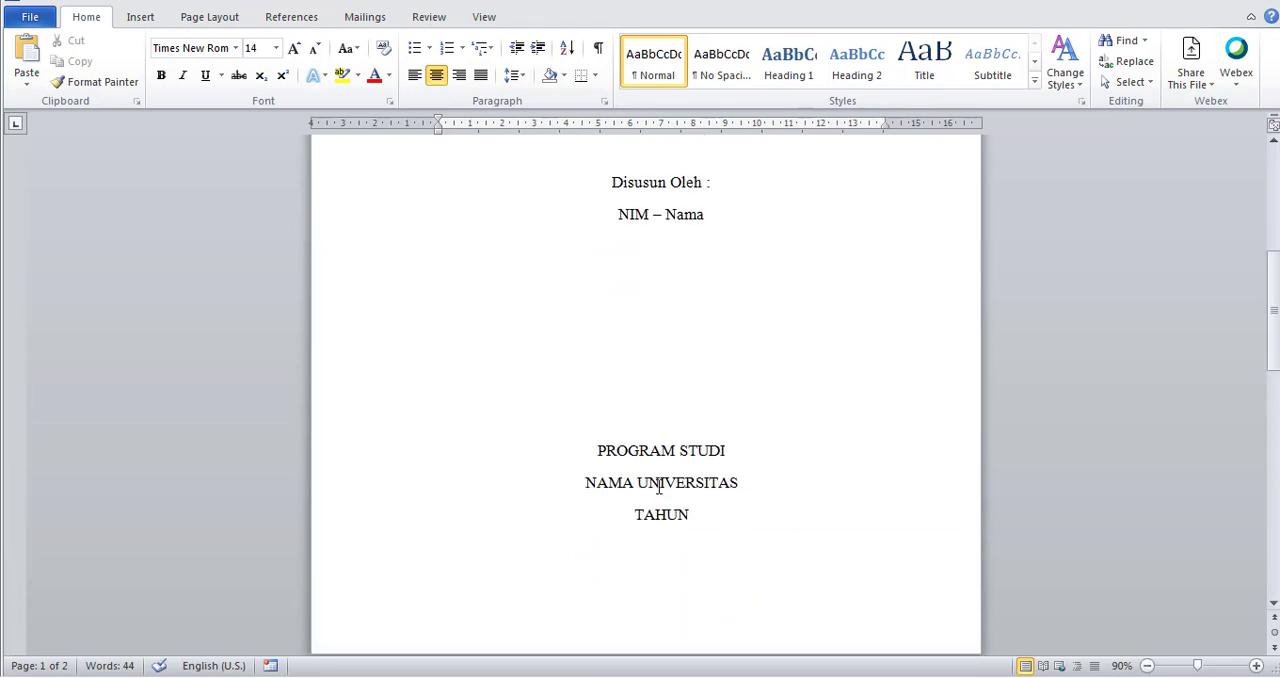
scroll(659, 487, down, 5)
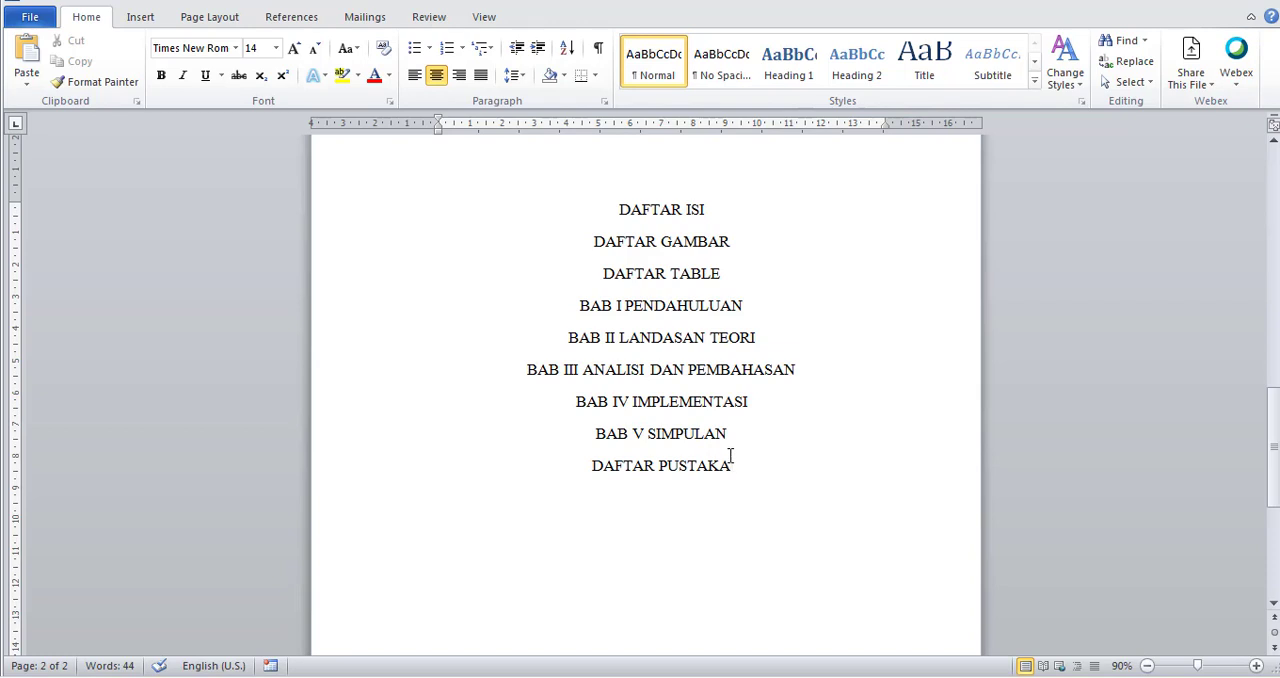
scroll(720, 449, up, 15)
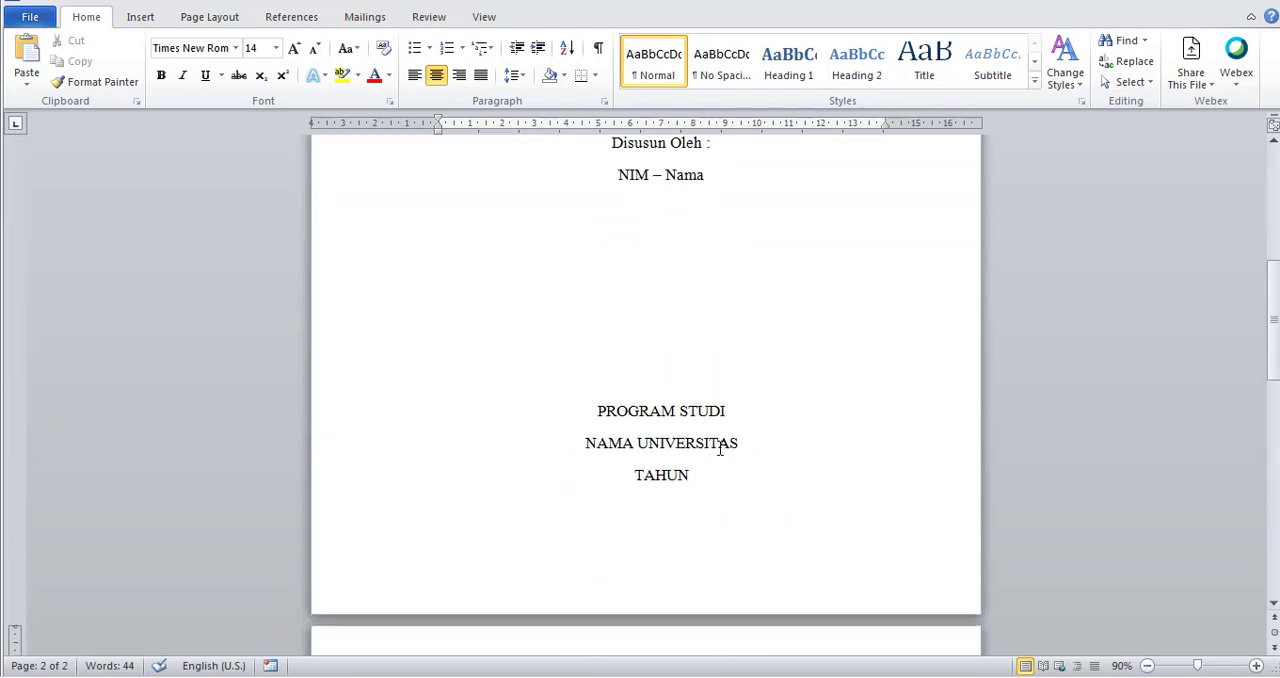
scroll(720, 449, down, 15)
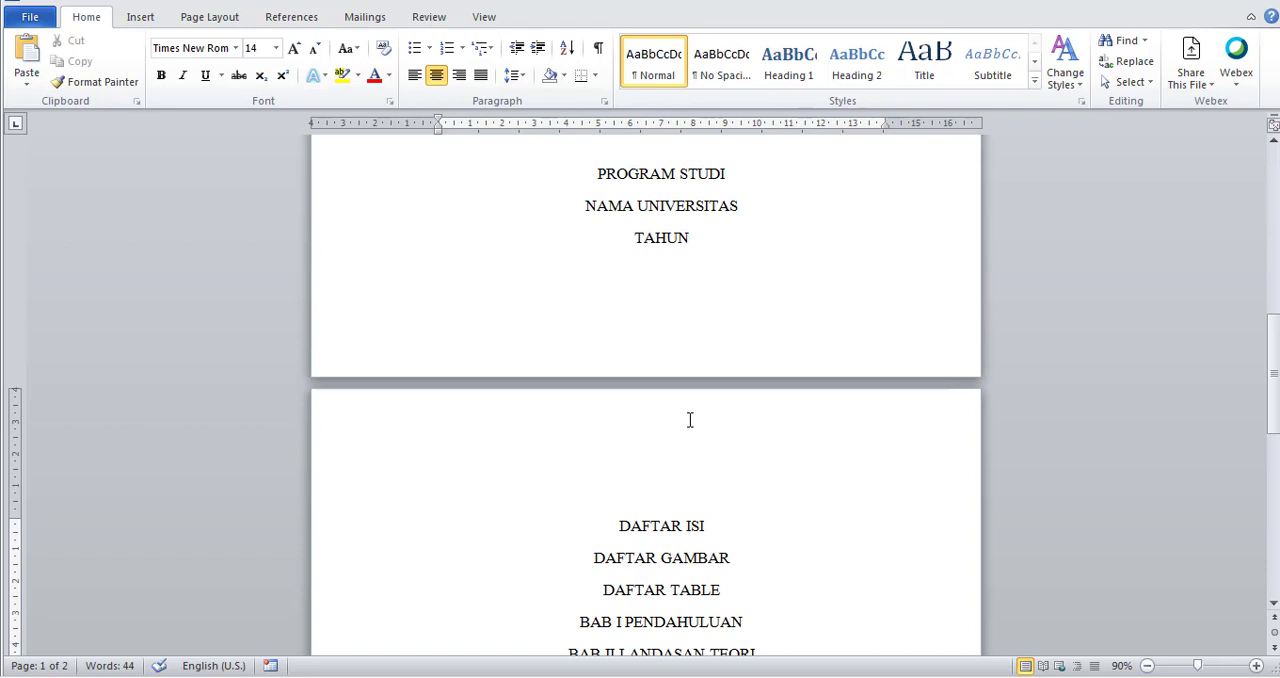
double_click(675, 350)
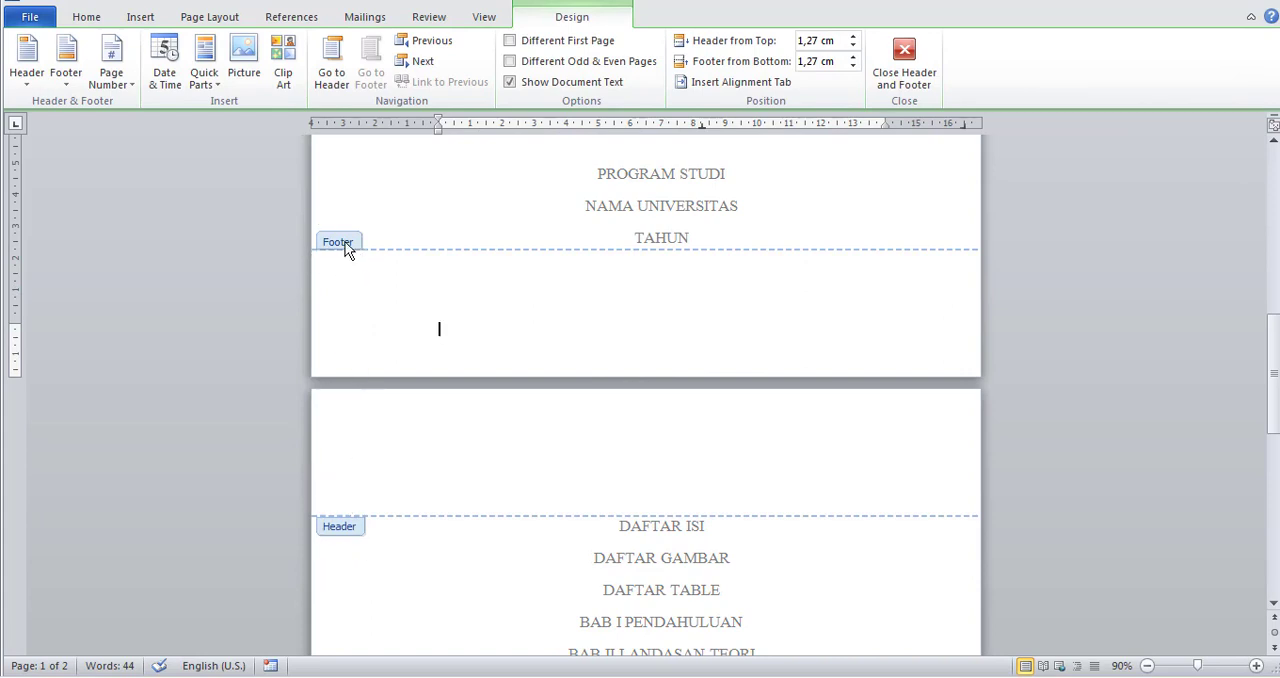
scroll(352, 528, down, 15)
scroll(355, 525, up, 8)
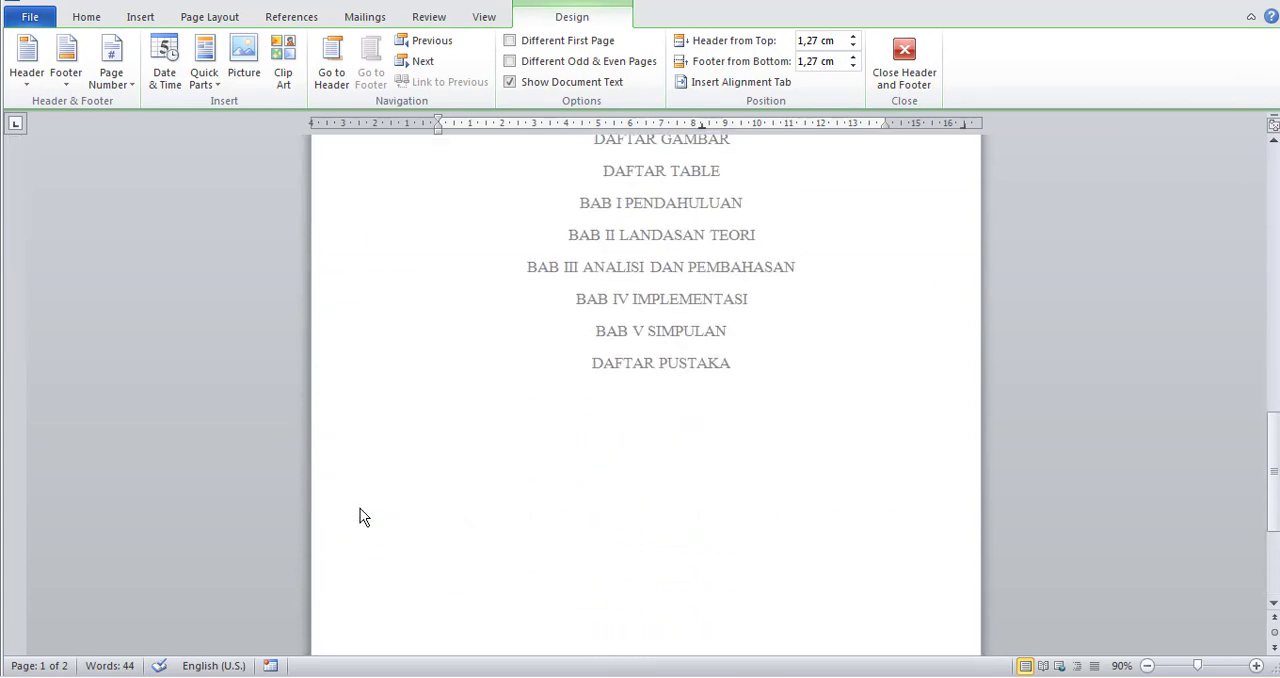
scroll(360, 508, up, 12)
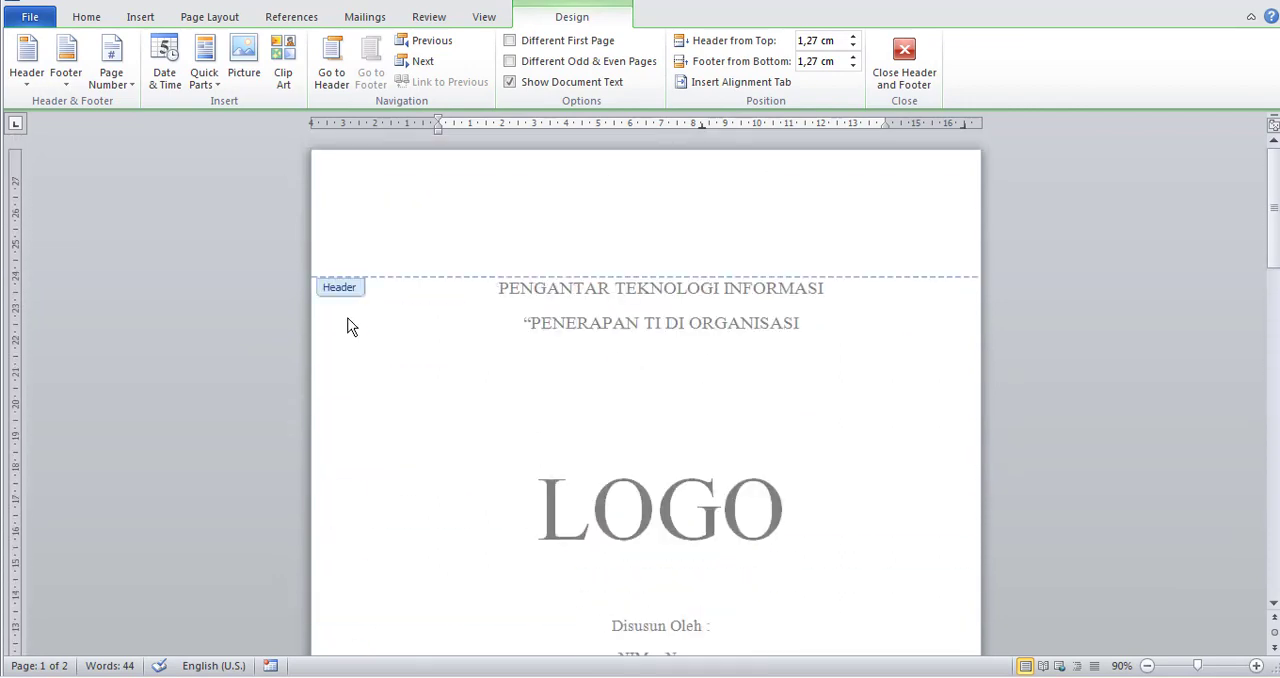
scroll(420, 500, down, 10)
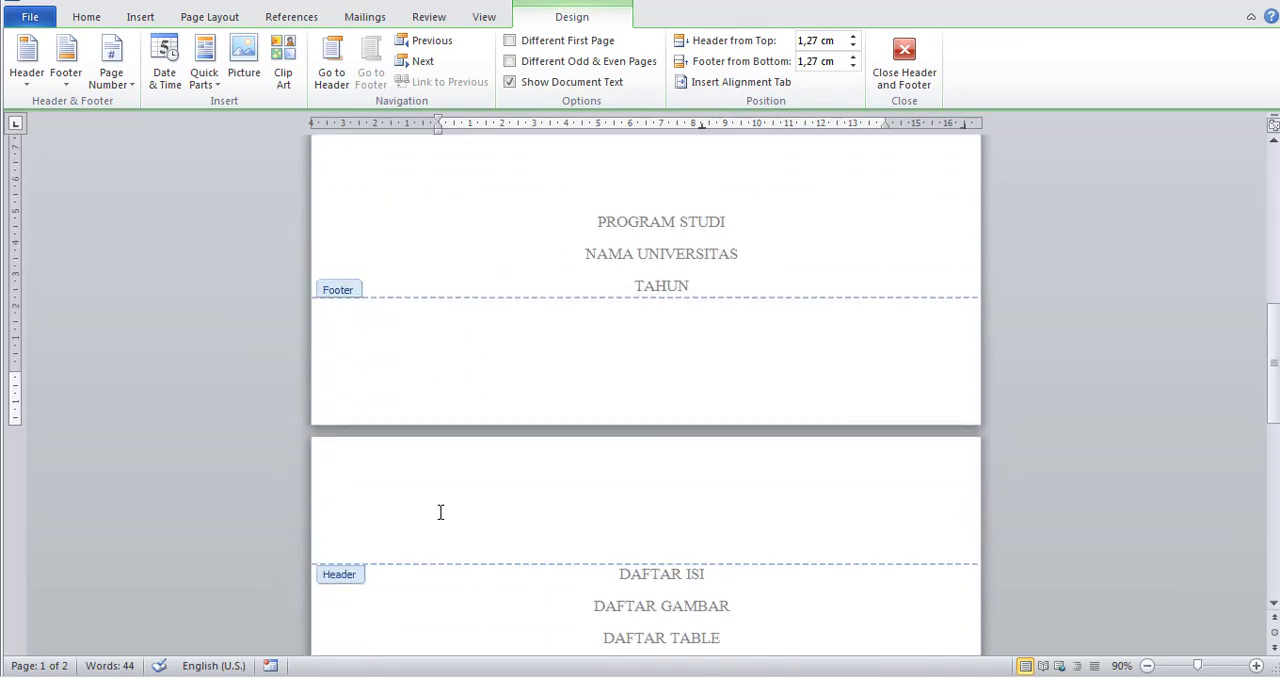
scroll(440, 512, down, 2)
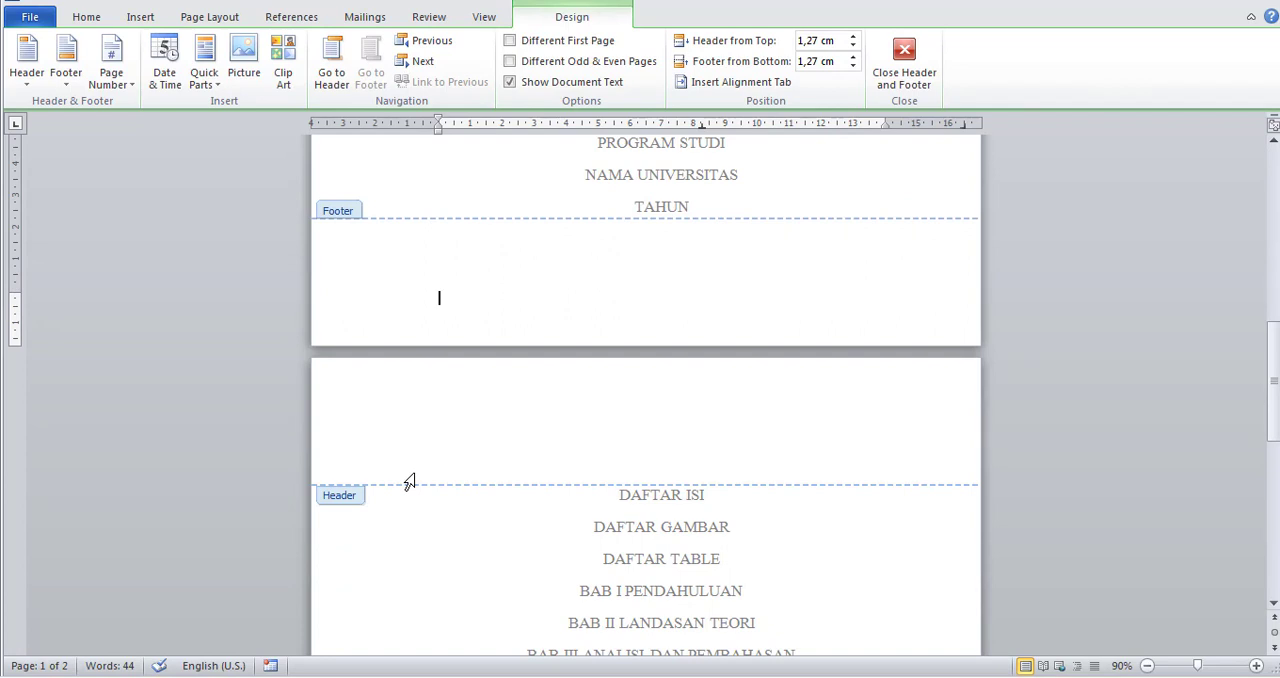
double_click(815, 514)
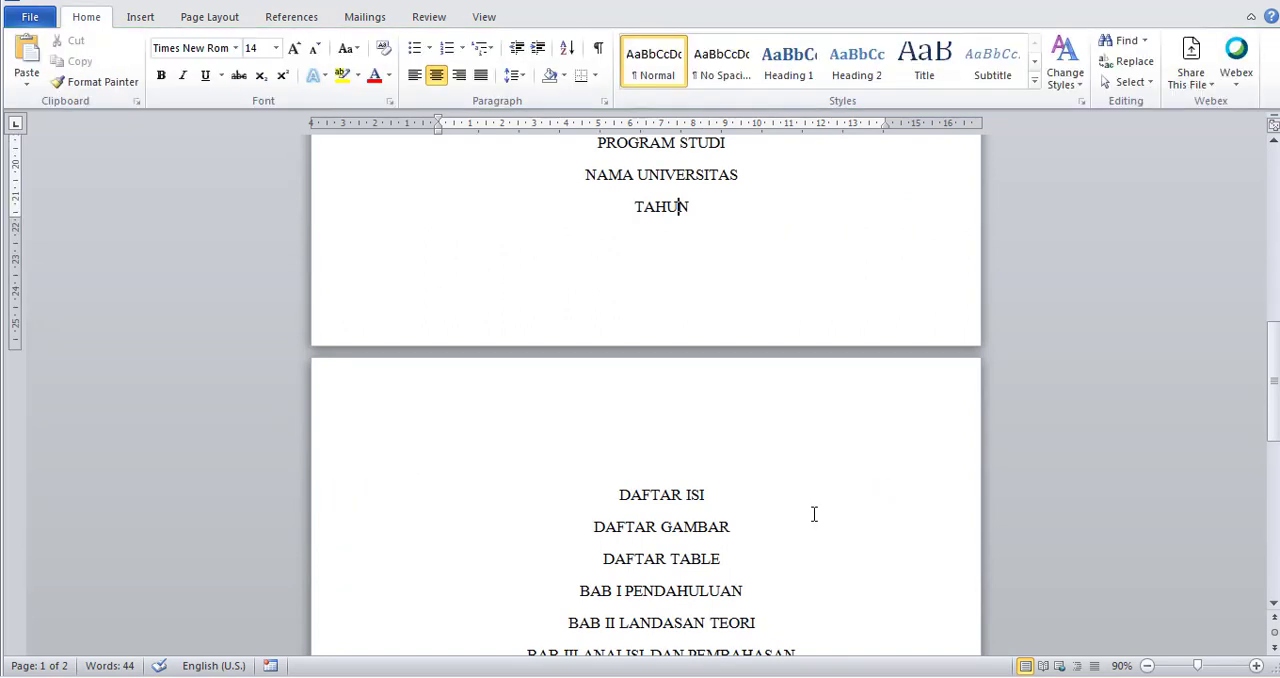
Insert a Next Page section break directly before the heading "BAB I PENDAHULUAN".
scroll(815, 514, up, 5)
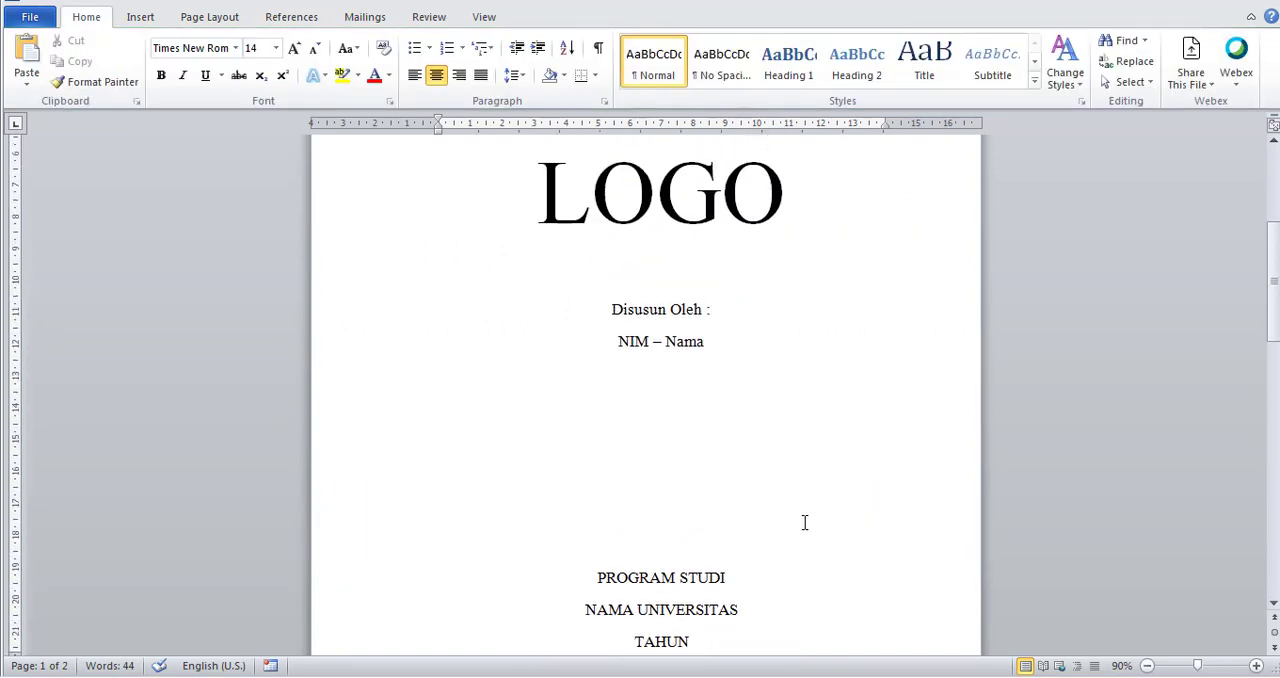
scroll(804, 522, up, 3)
scroll(675, 517, down, 10)
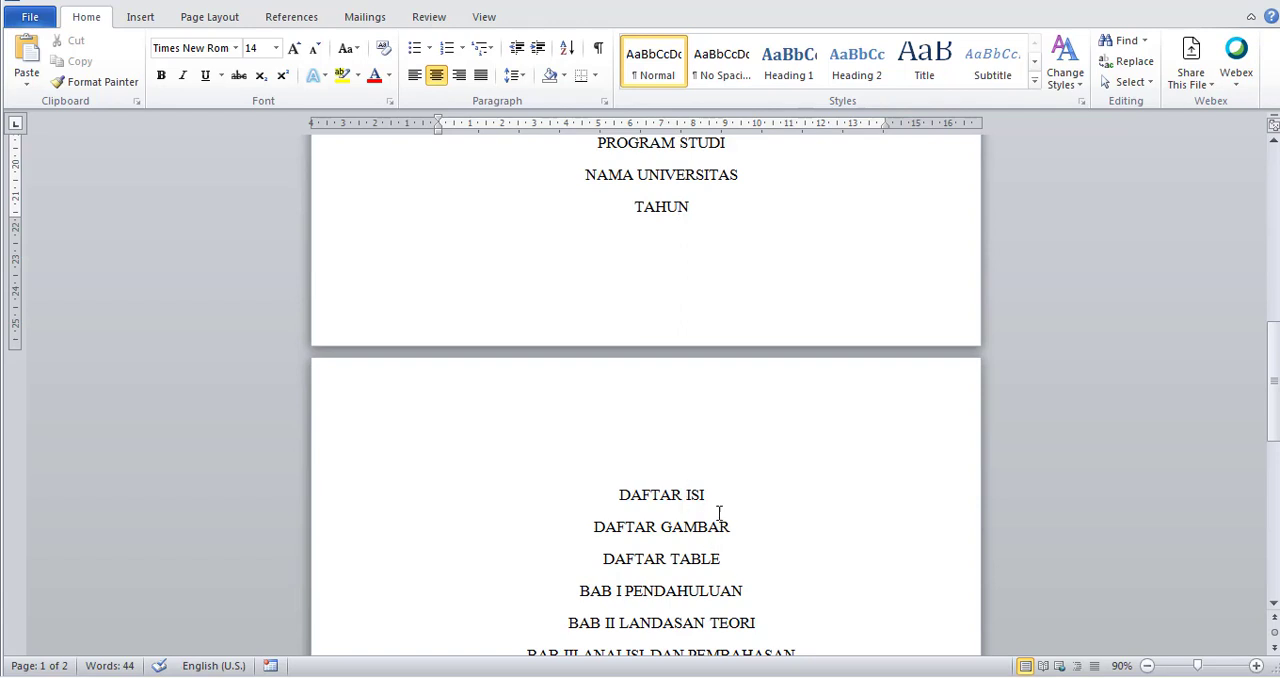
scroll(746, 548, down, 1)
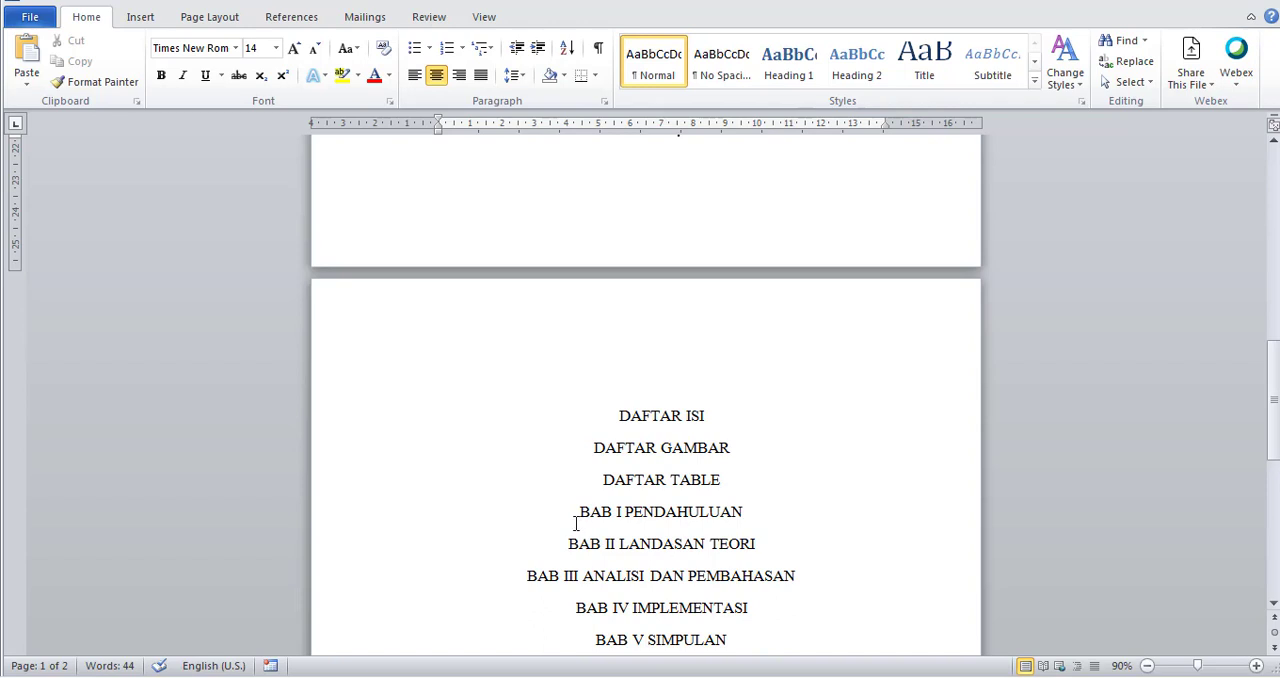
scroll(728, 573, down, 1)
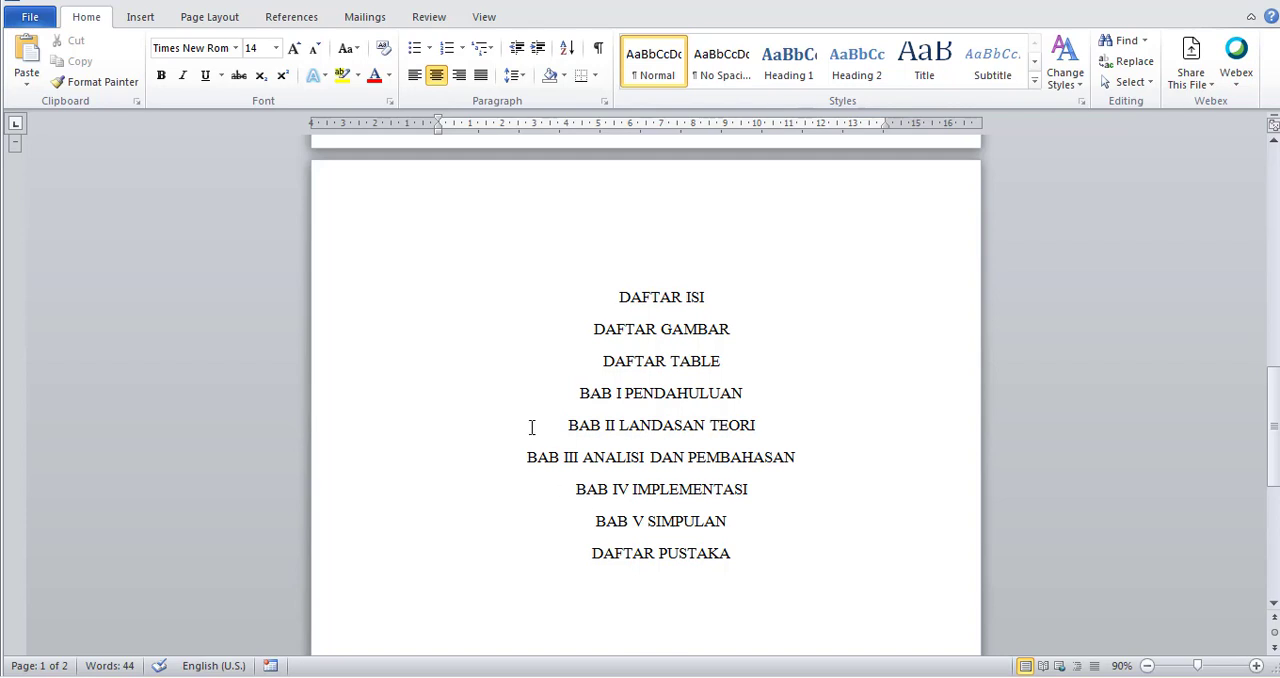
click(580, 393)
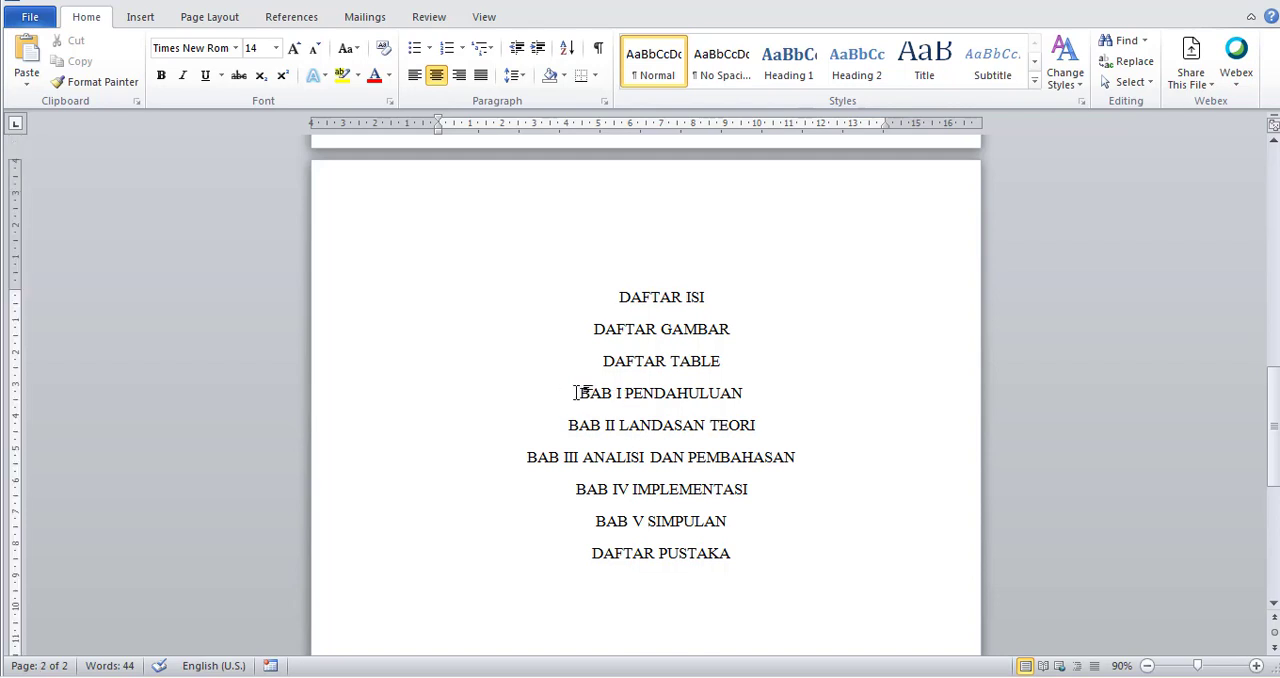
click(222, 20)
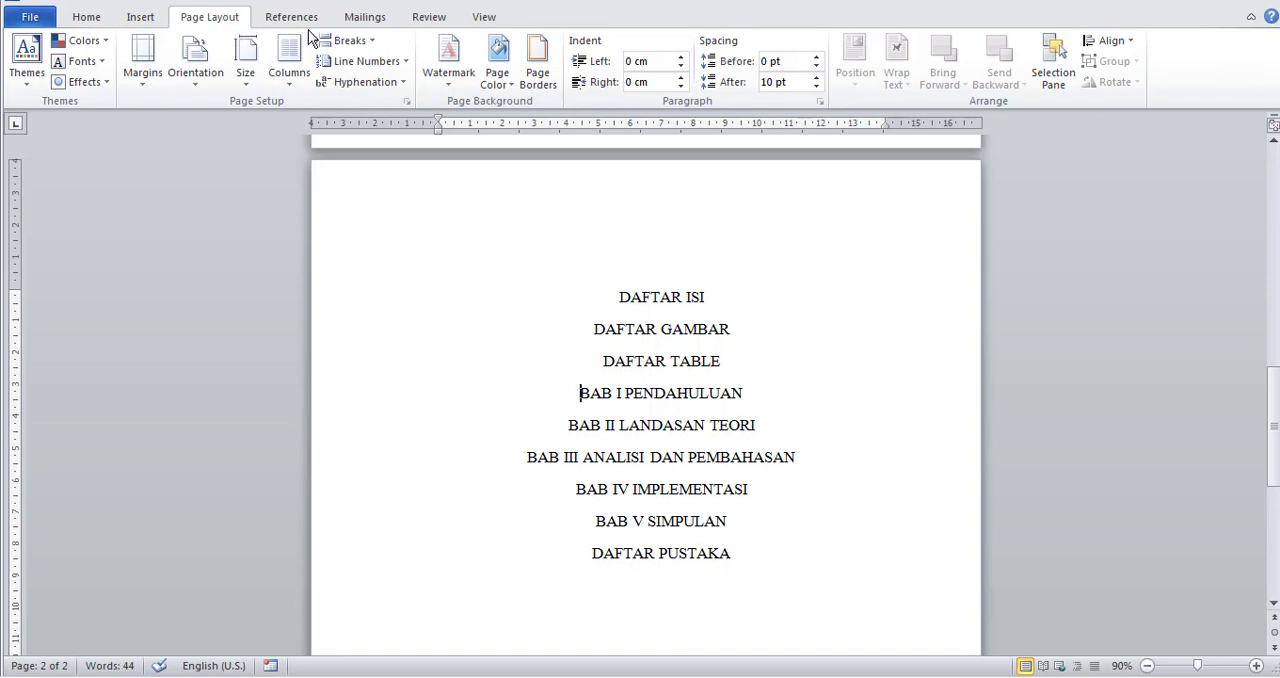
click(352, 43)
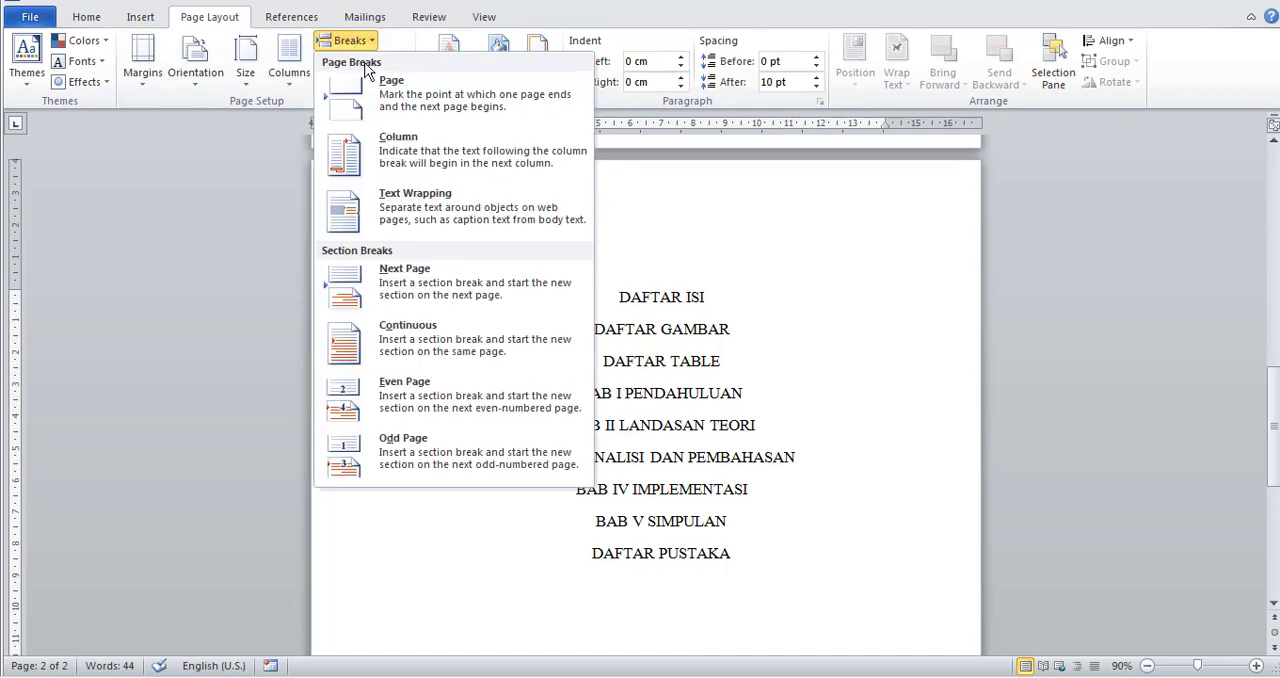
click(427, 296)
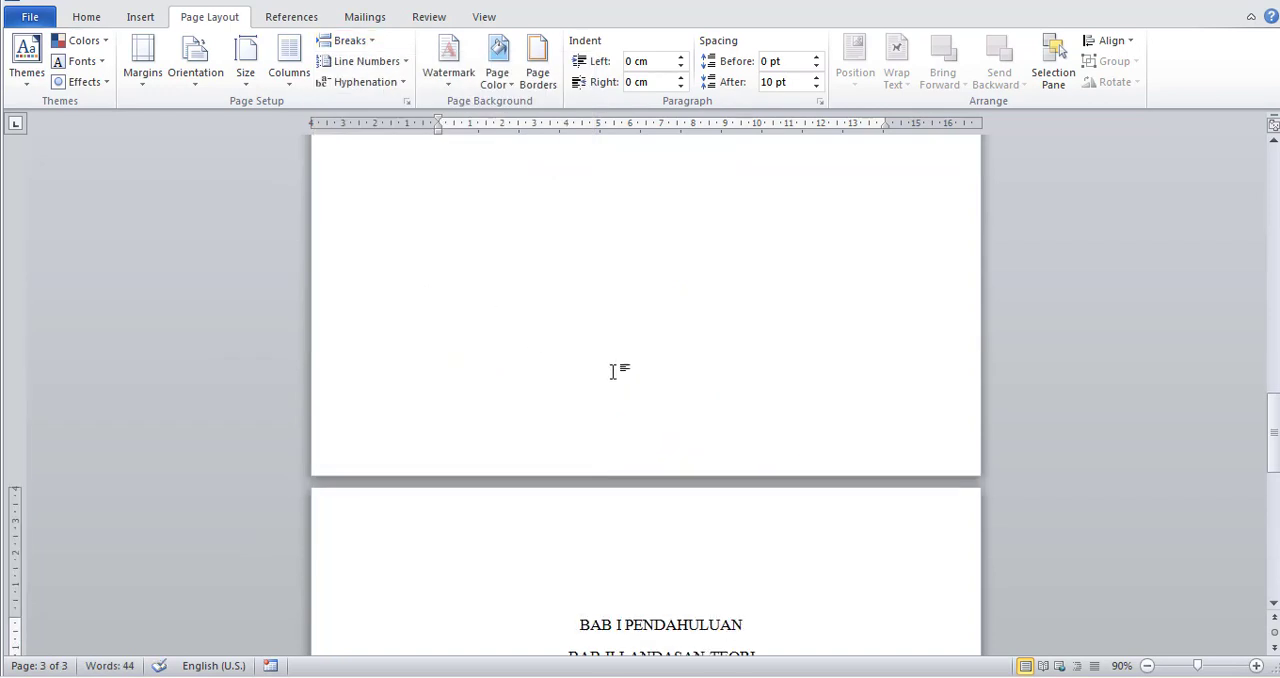
Open the cover page's footer area, examine the header and footer section labels across all pages, and return to the body text.
scroll(614, 372, up, 3)
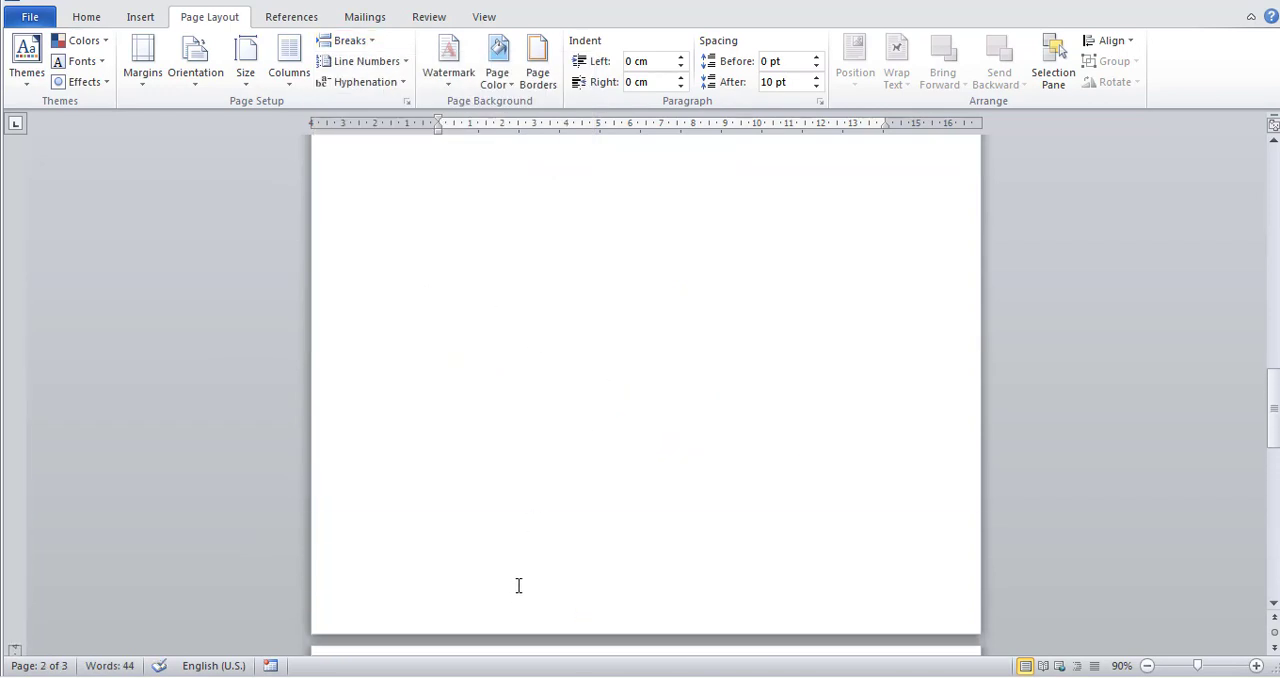
scroll(518, 585, up, 3)
scroll(517, 582, down, 6)
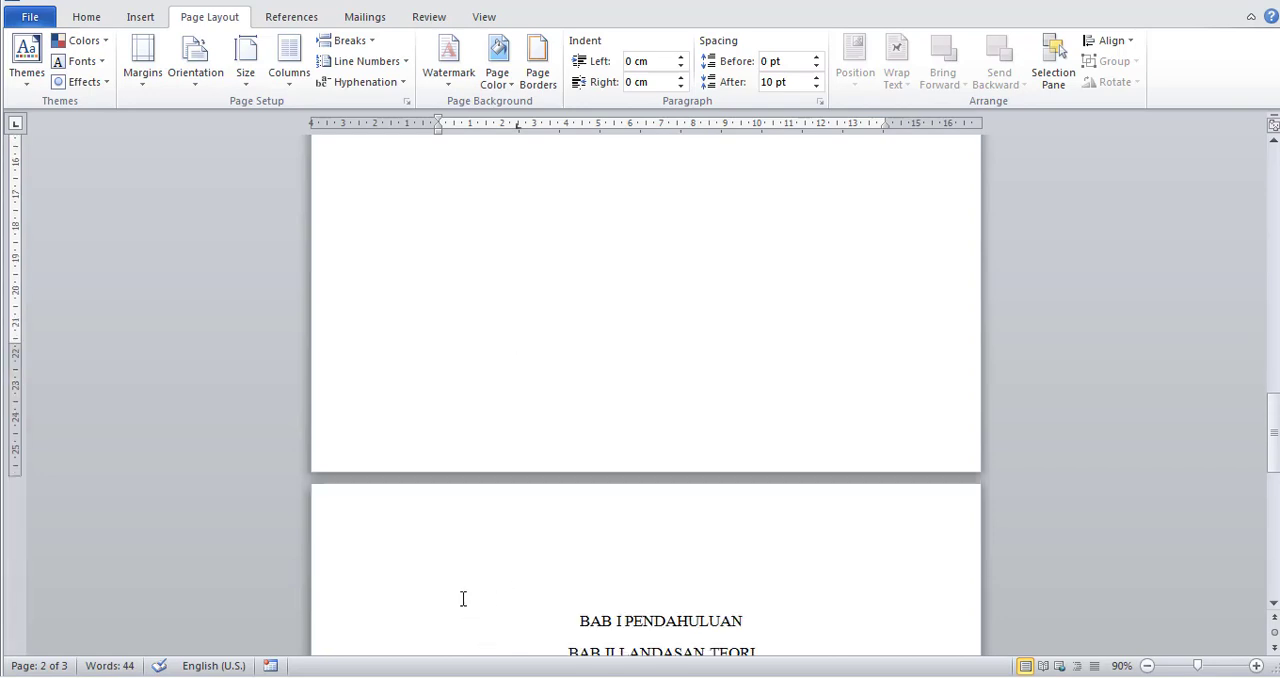
scroll(488, 460, up, 18)
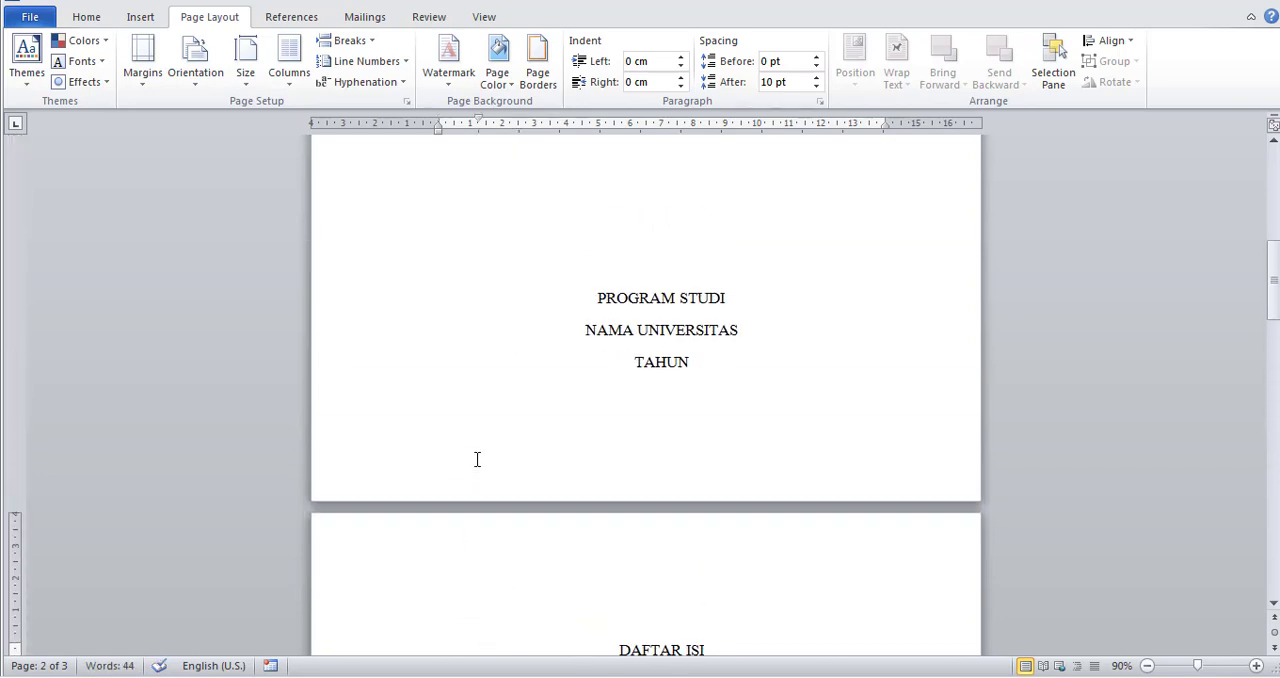
double_click(476, 458)
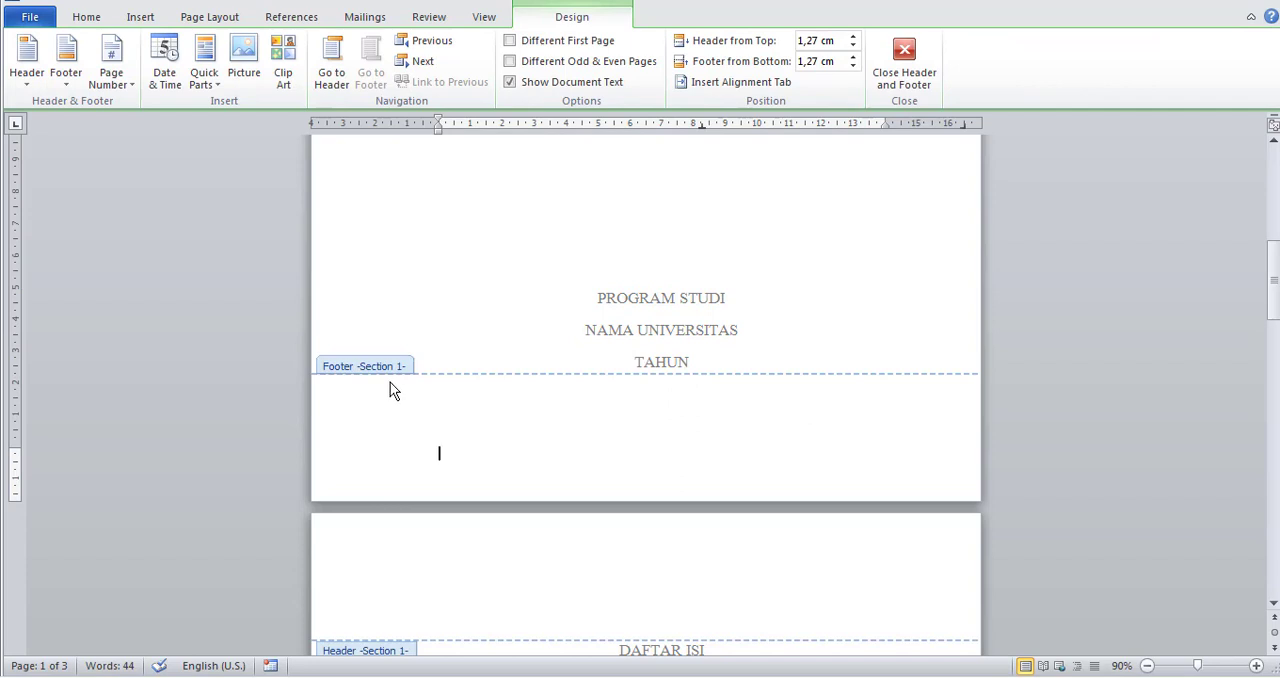
scroll(599, 431, up, 6)
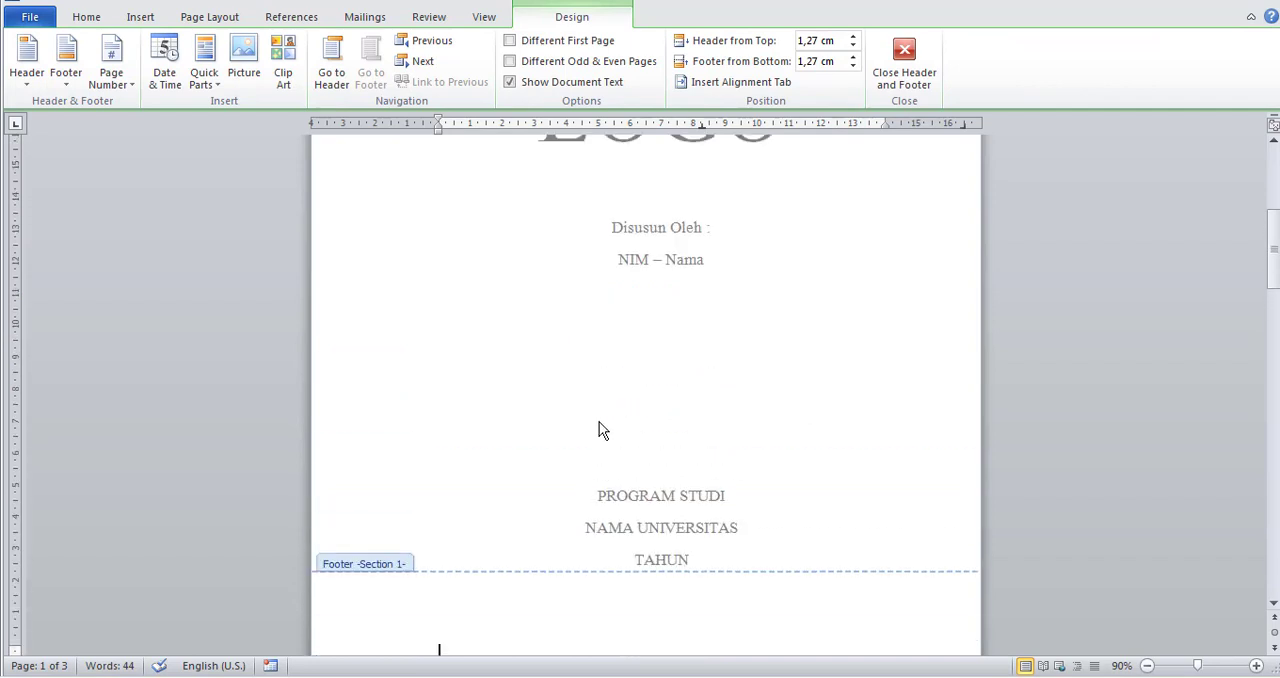
scroll(599, 431, down, 10)
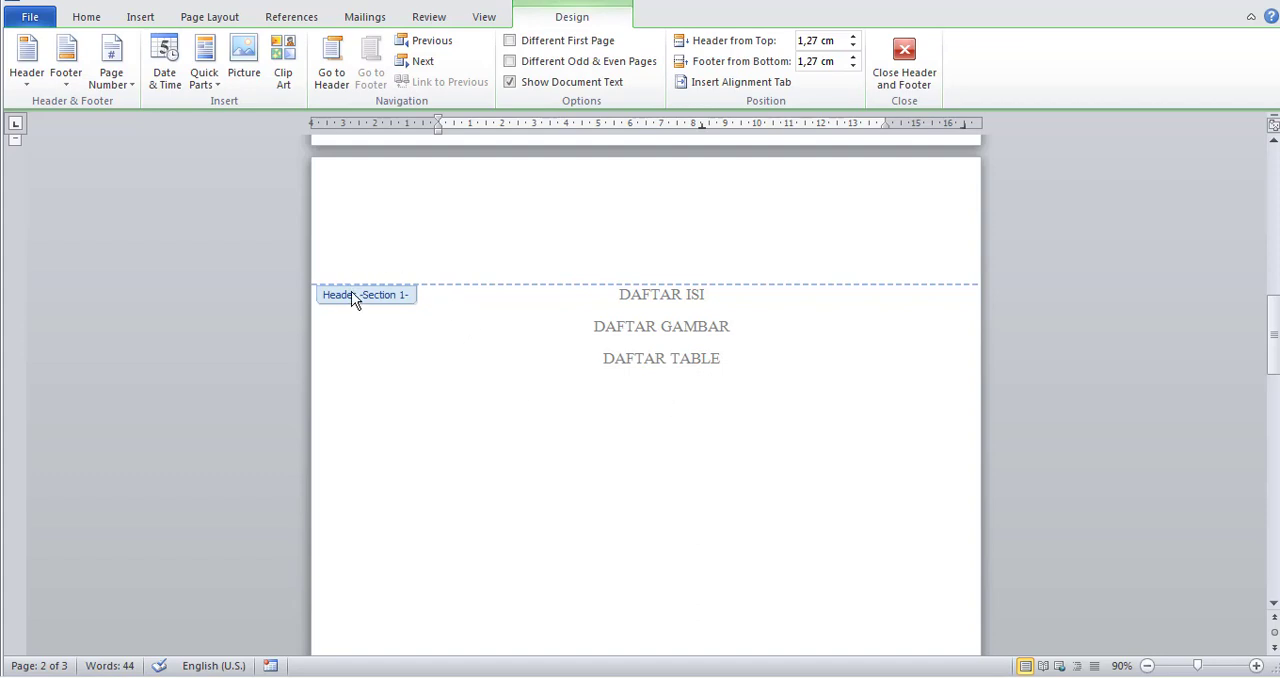
scroll(540, 492, down, 10)
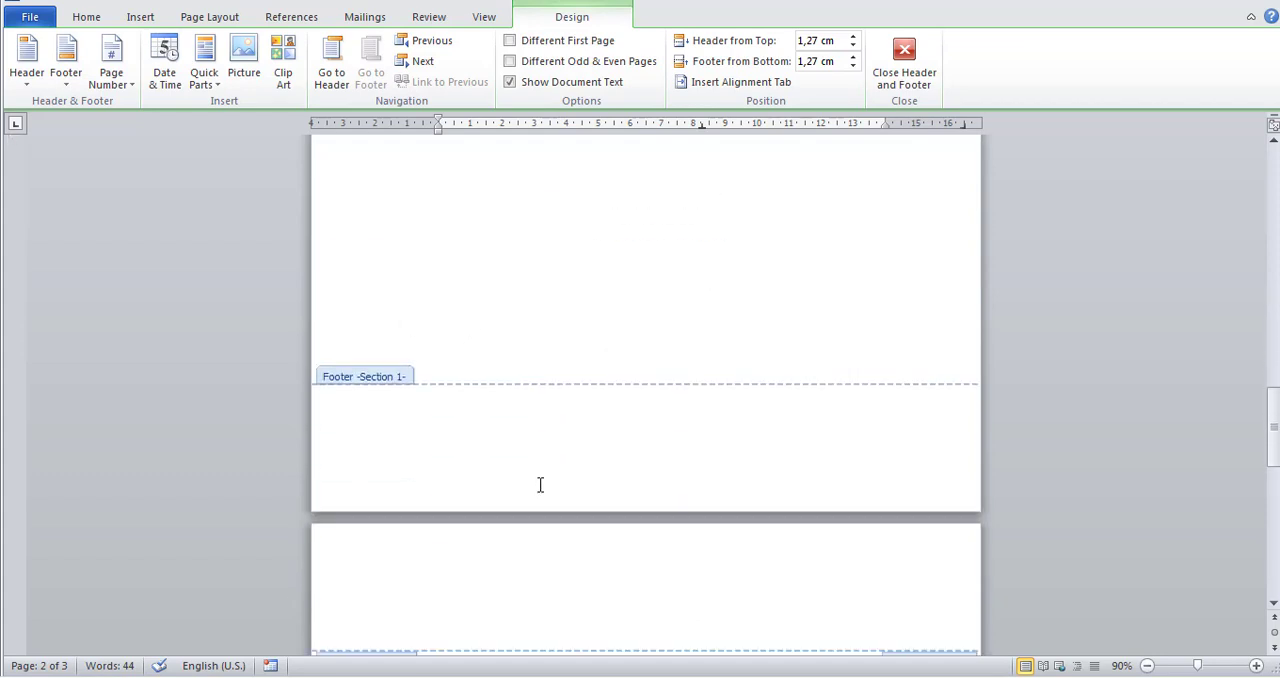
scroll(540, 492, down, 5)
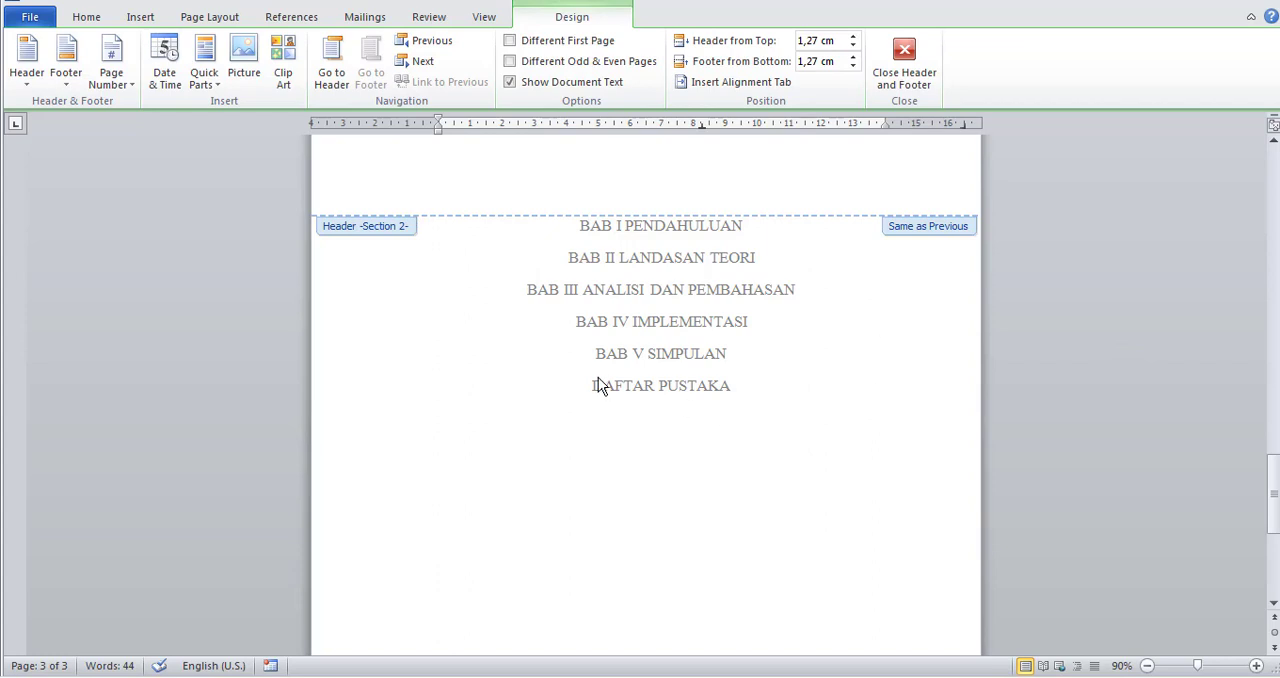
scroll(756, 583, up, 15)
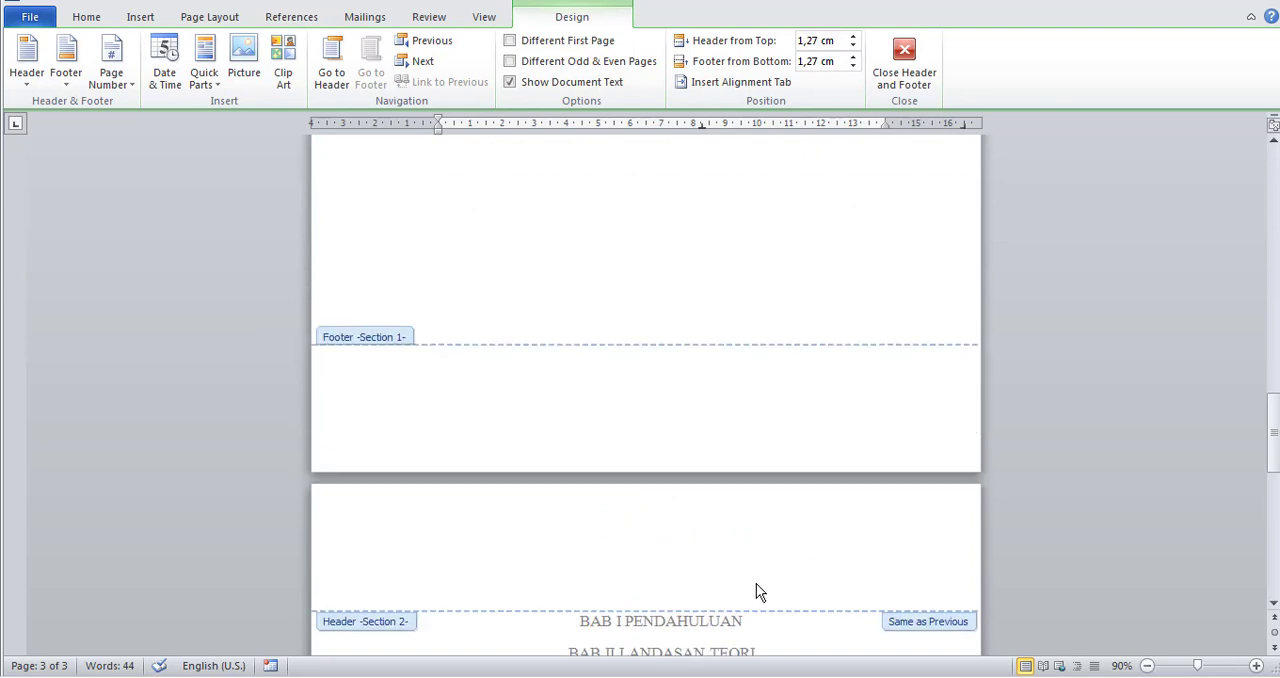
scroll(756, 583, down, 15)
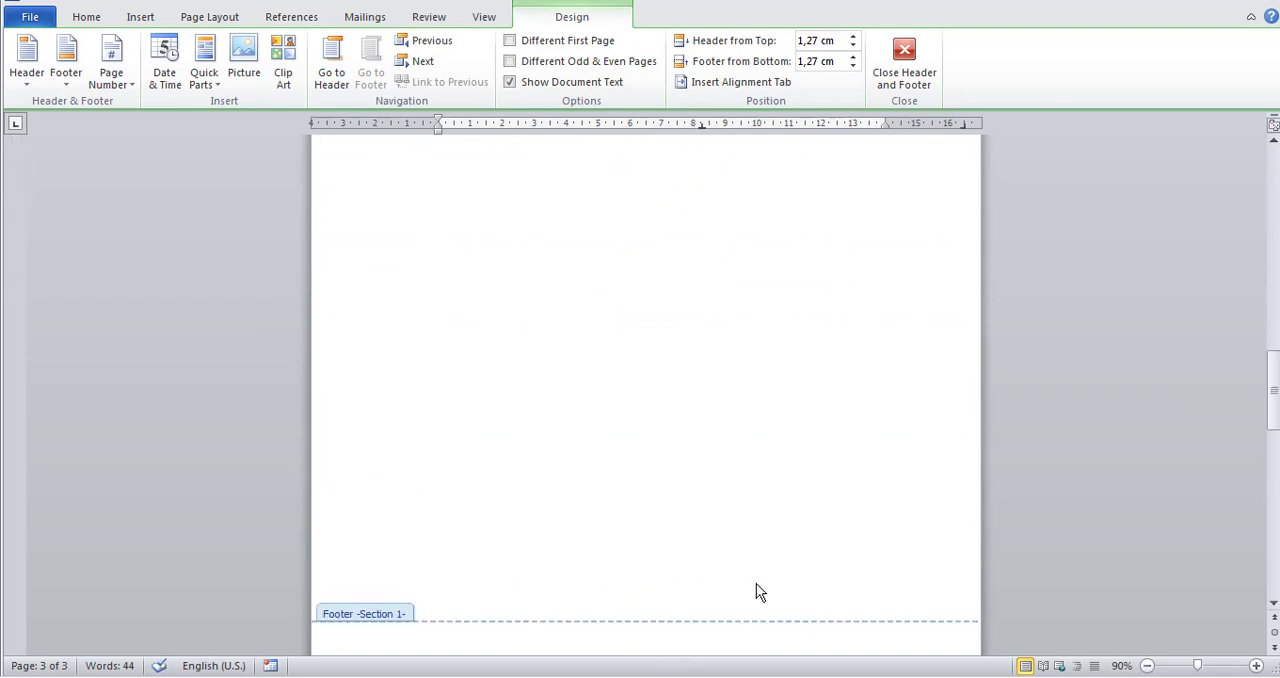
double_click(843, 490)
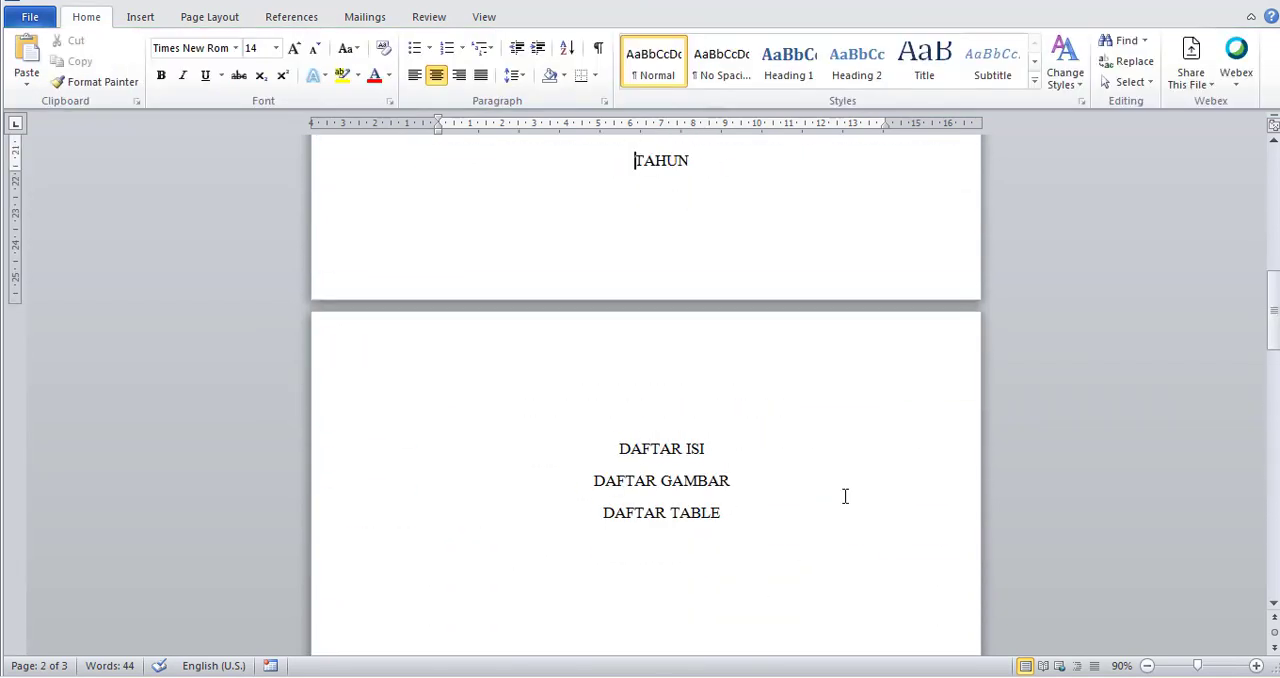
scroll(842, 500, up, 4)
scroll(840, 508, down, 7)
scroll(840, 508, down, 15)
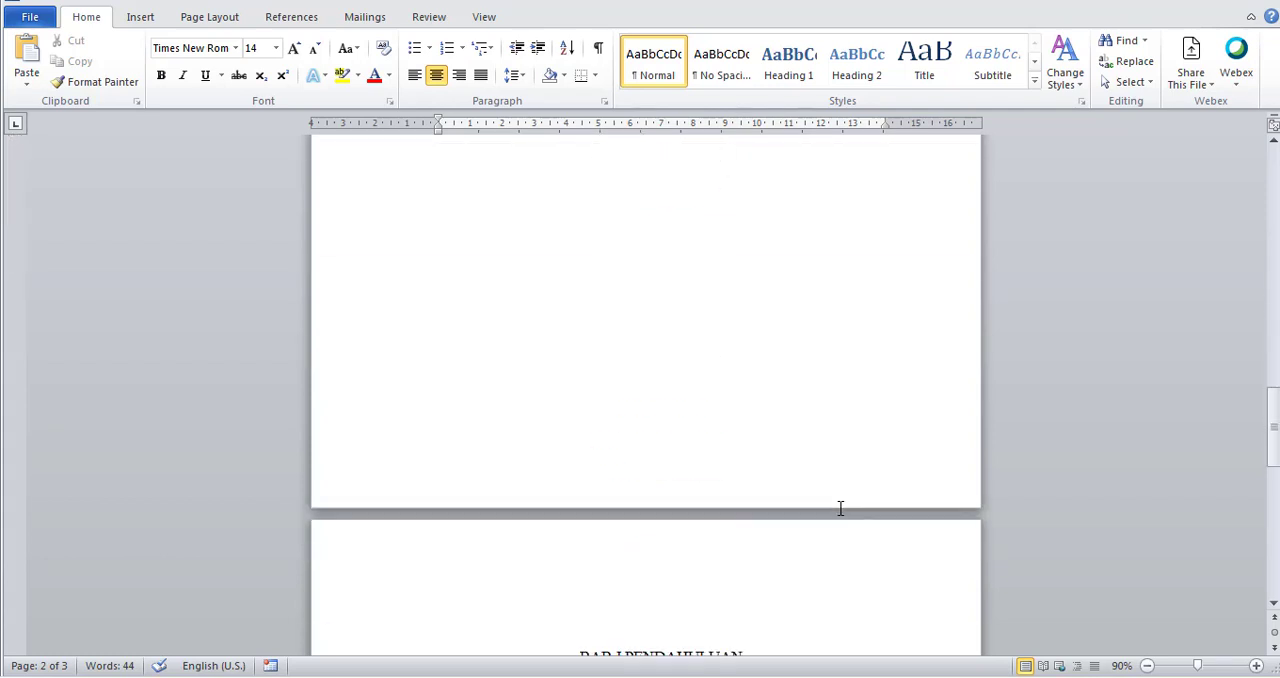
Review the layout of the cover page, the front-matter headings page and the chapter headings page.
scroll(837, 513, up, 2)
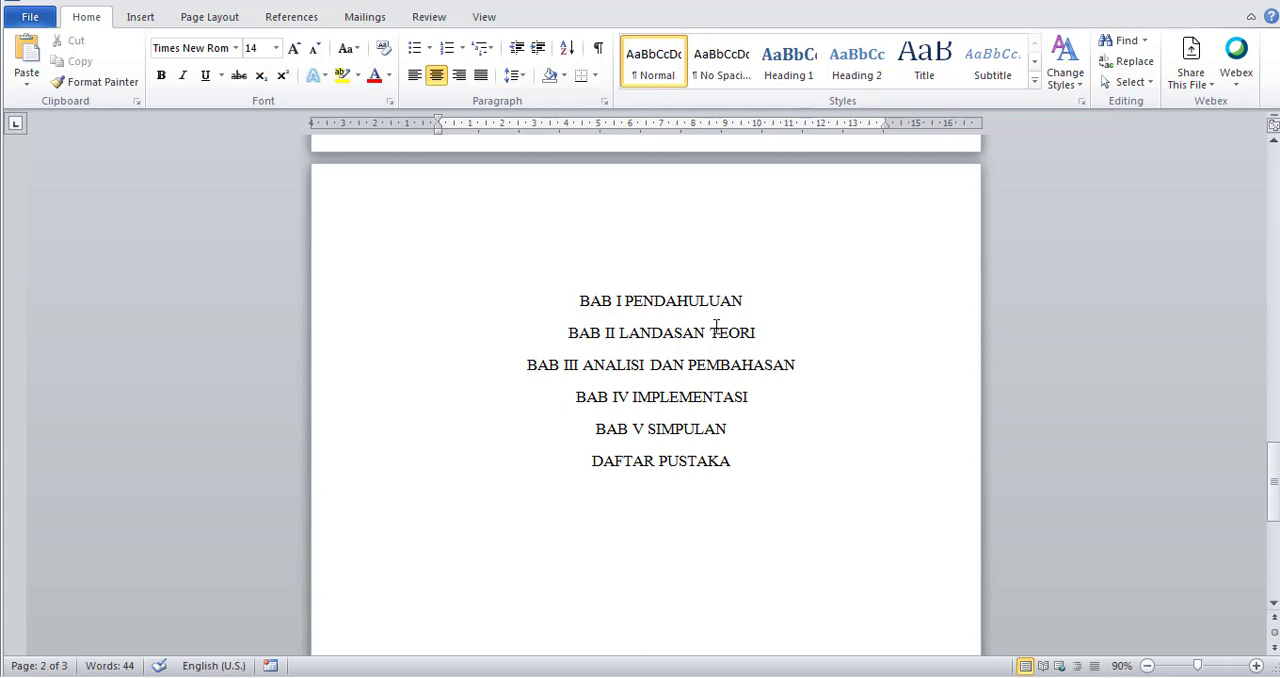
scroll(640, 309, up, 10)
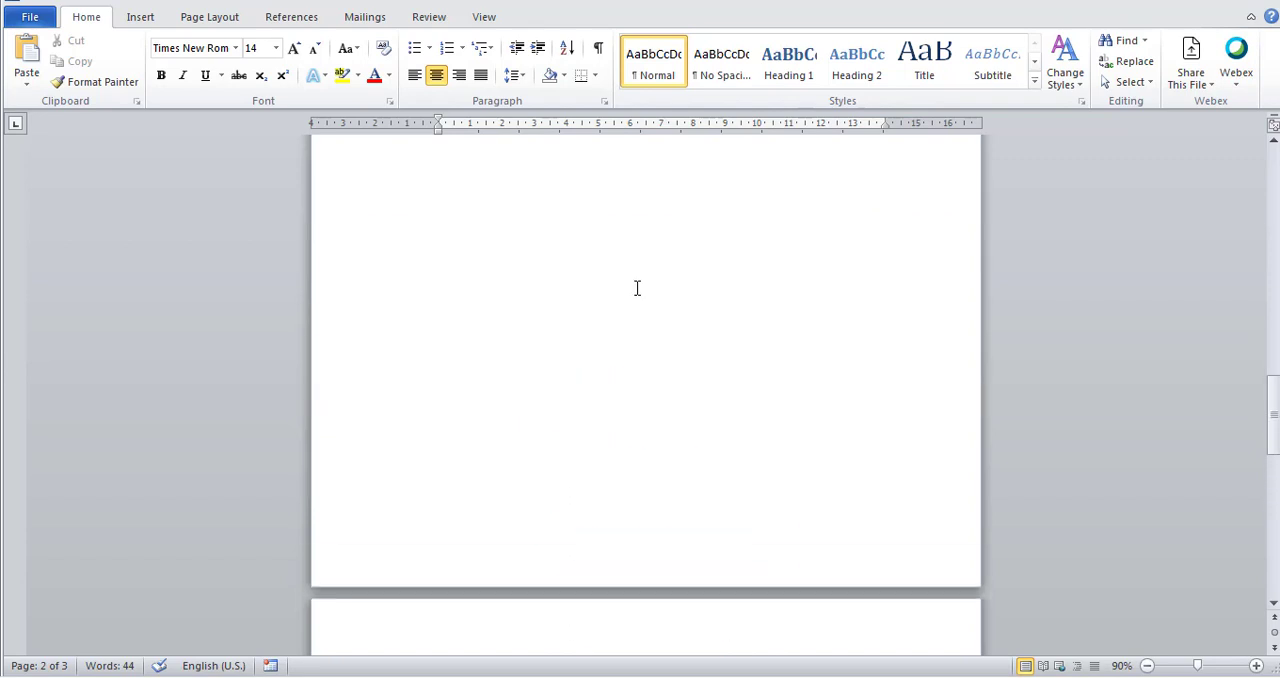
scroll(637, 288, down, 5)
scroll(637, 288, up, 5)
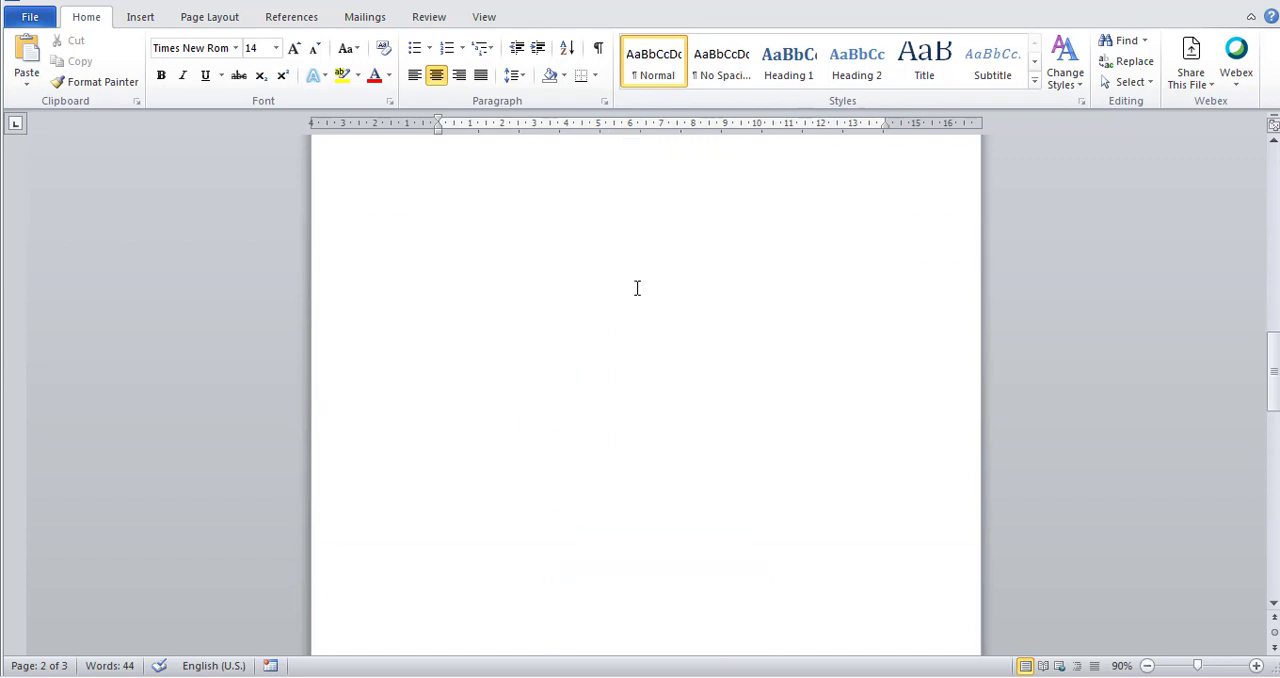
scroll(637, 288, down, 5)
scroll(637, 288, up, 3)
scroll(637, 288, down, 4)
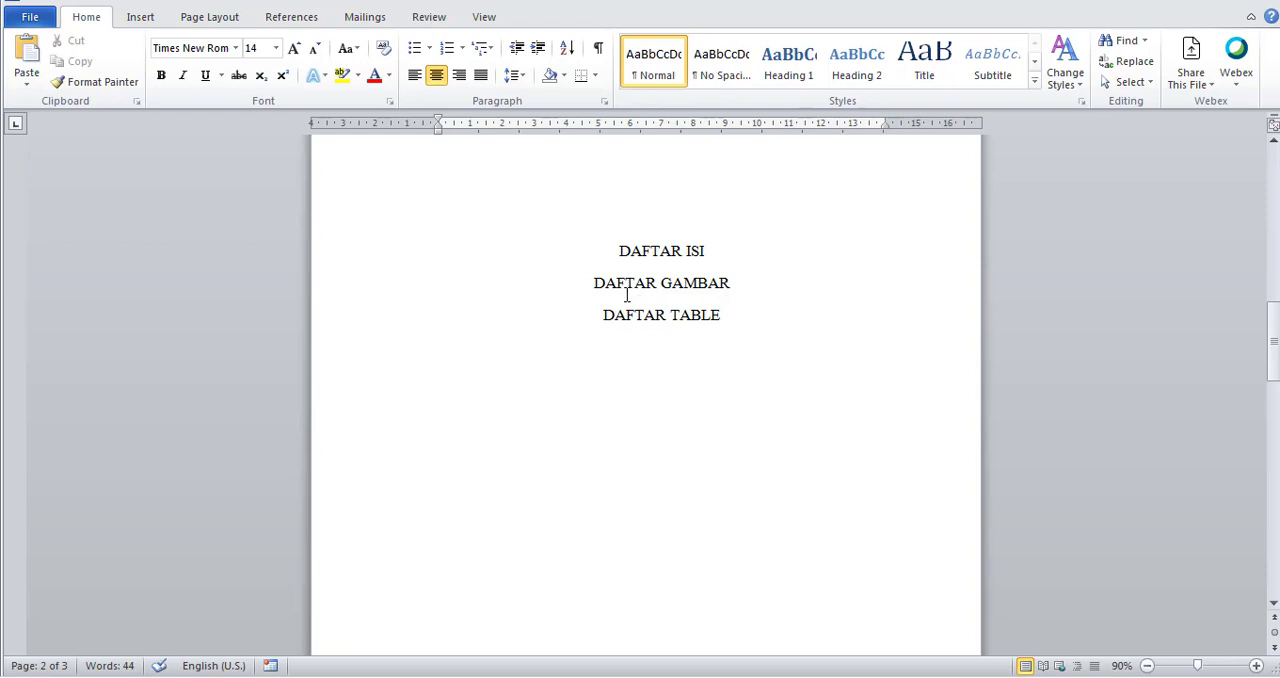
scroll(626, 292, up, 8)
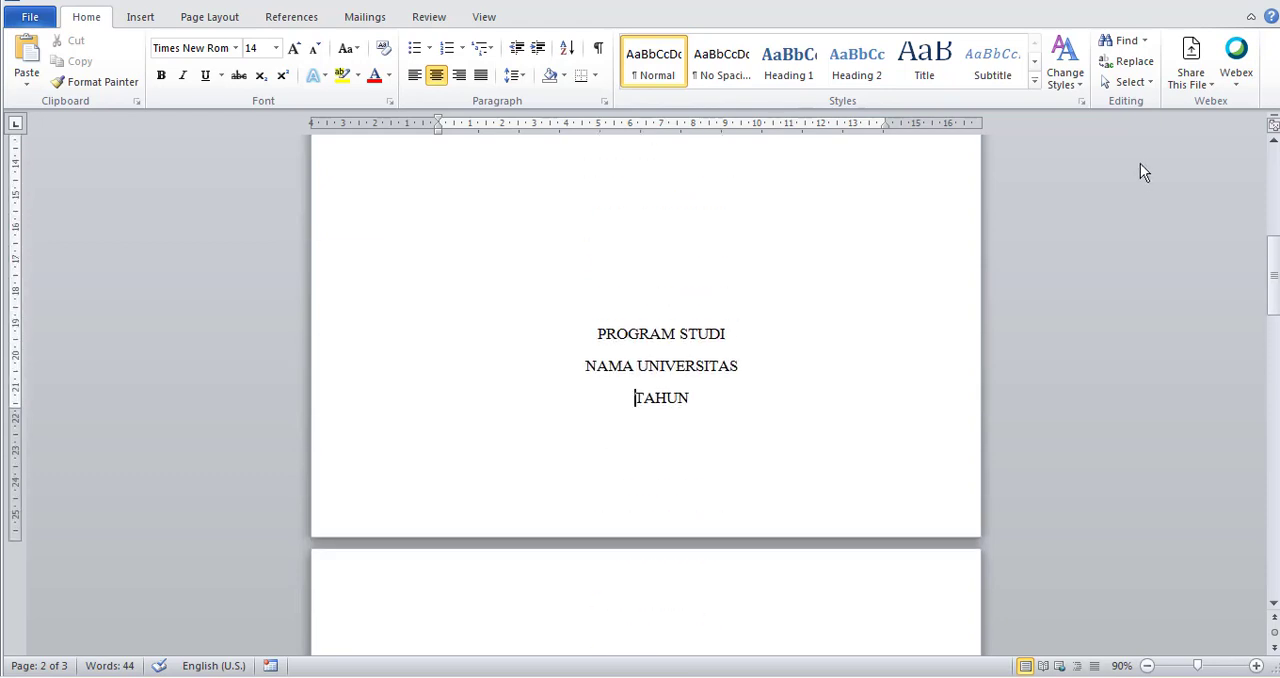
scroll(589, 314, down, 4)
scroll(589, 314, down, 4)
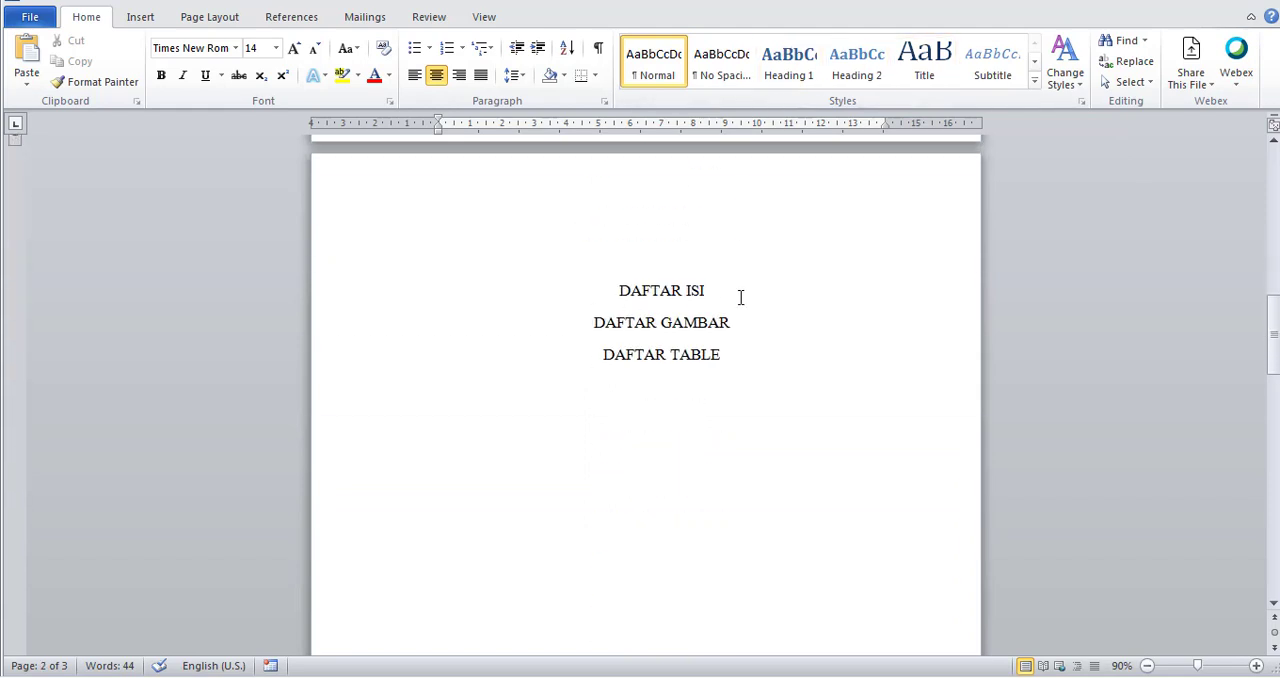
scroll(738, 290, down, 6)
scroll(739, 290, up, 5)
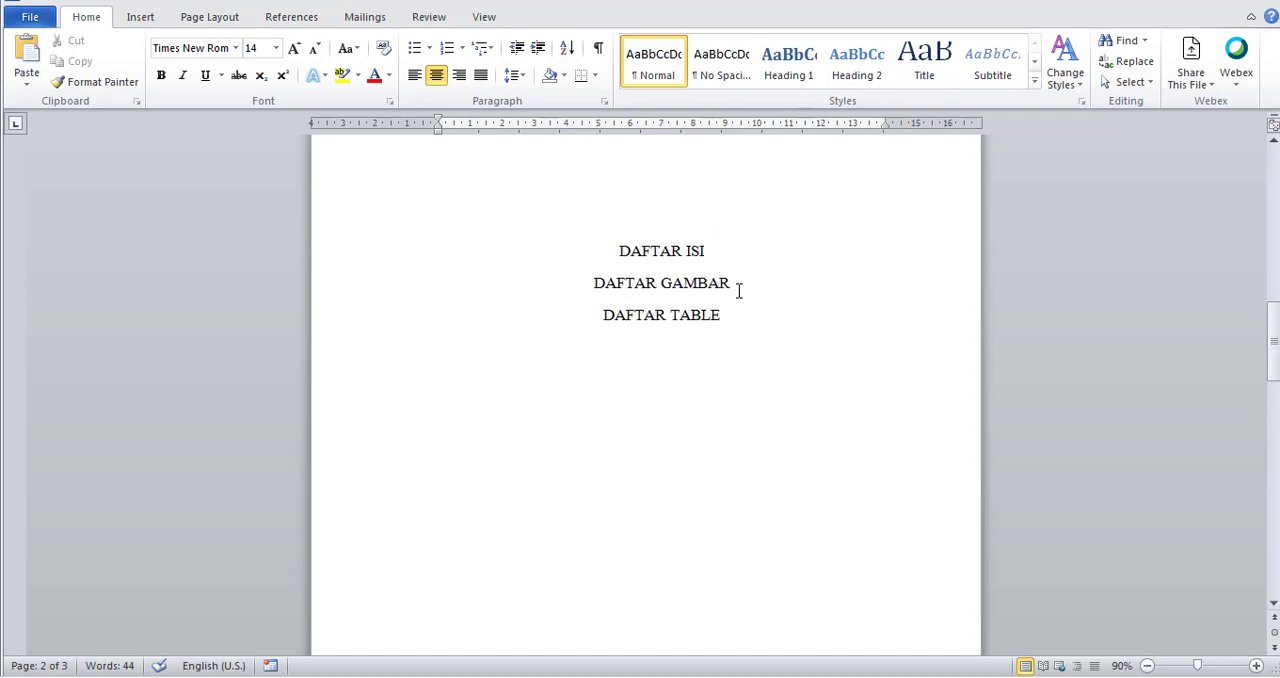
scroll(739, 291, up, 2)
scroll(739, 291, down, 2)
click(633, 256)
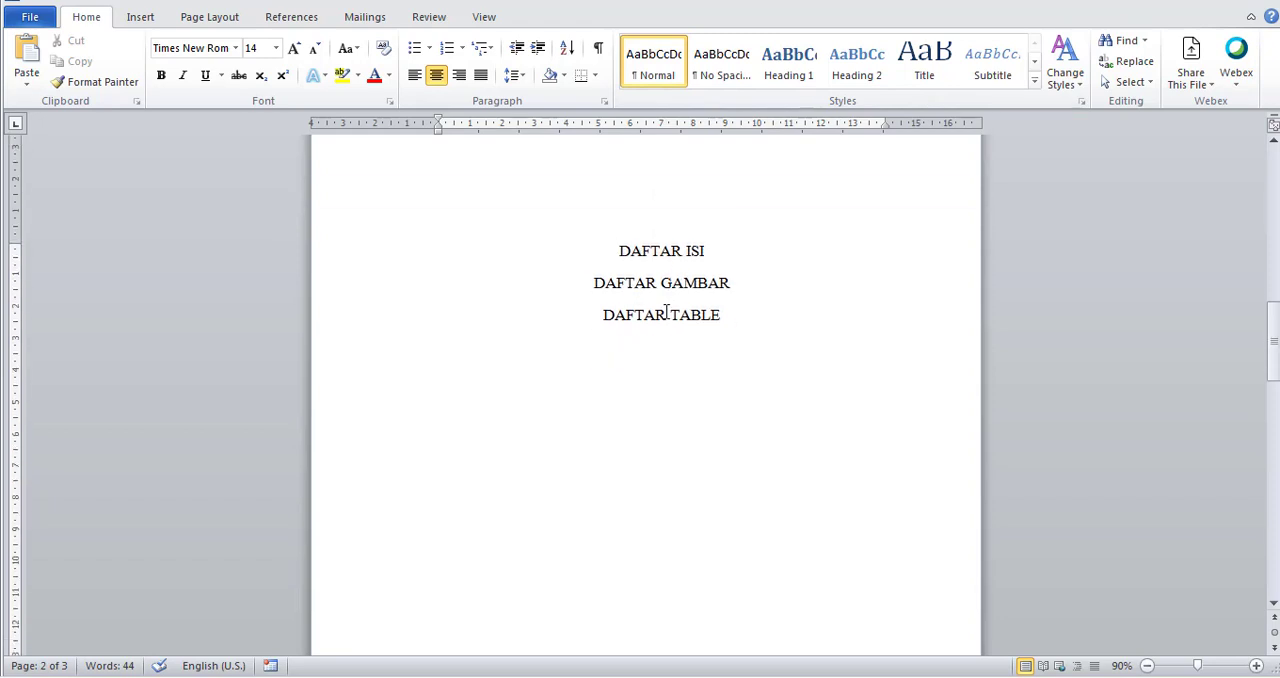
scroll(666, 317, down, 15)
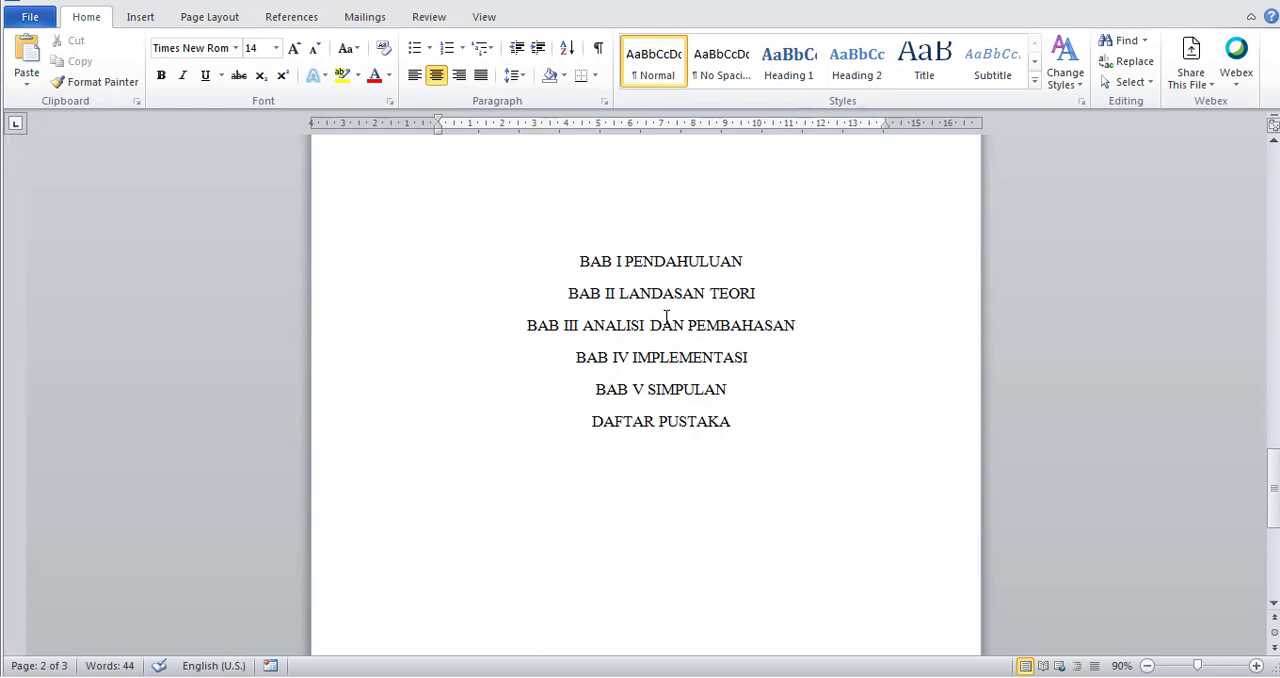
drag(575, 264, 760, 431)
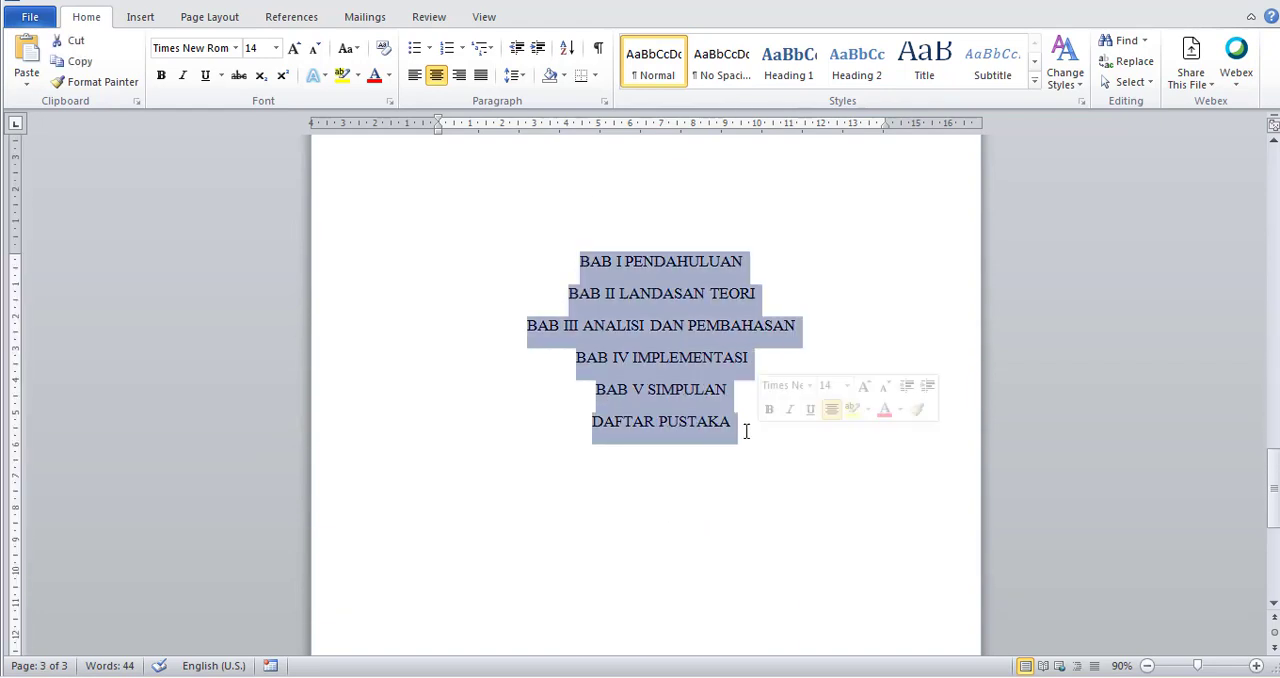
scroll(745, 420, up, 5)
scroll(741, 418, up, 15)
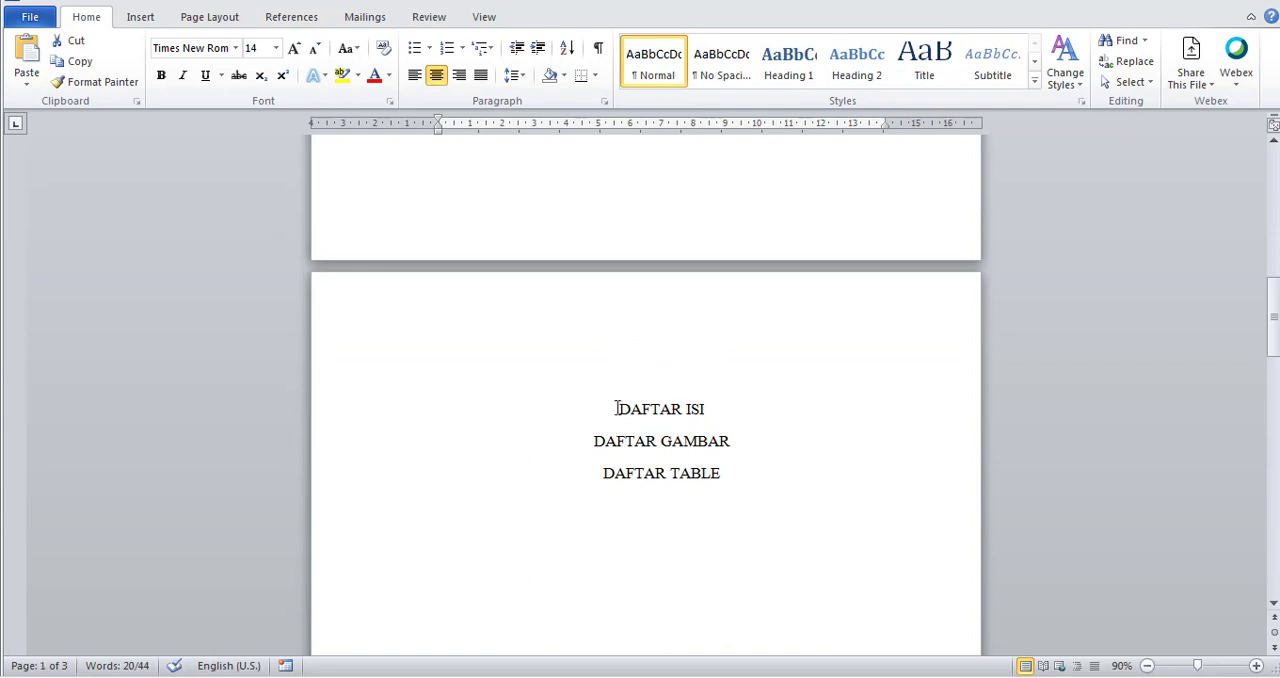
Apply the Heading 1 style to the "DAFTAR ISI" line.
click(613, 406)
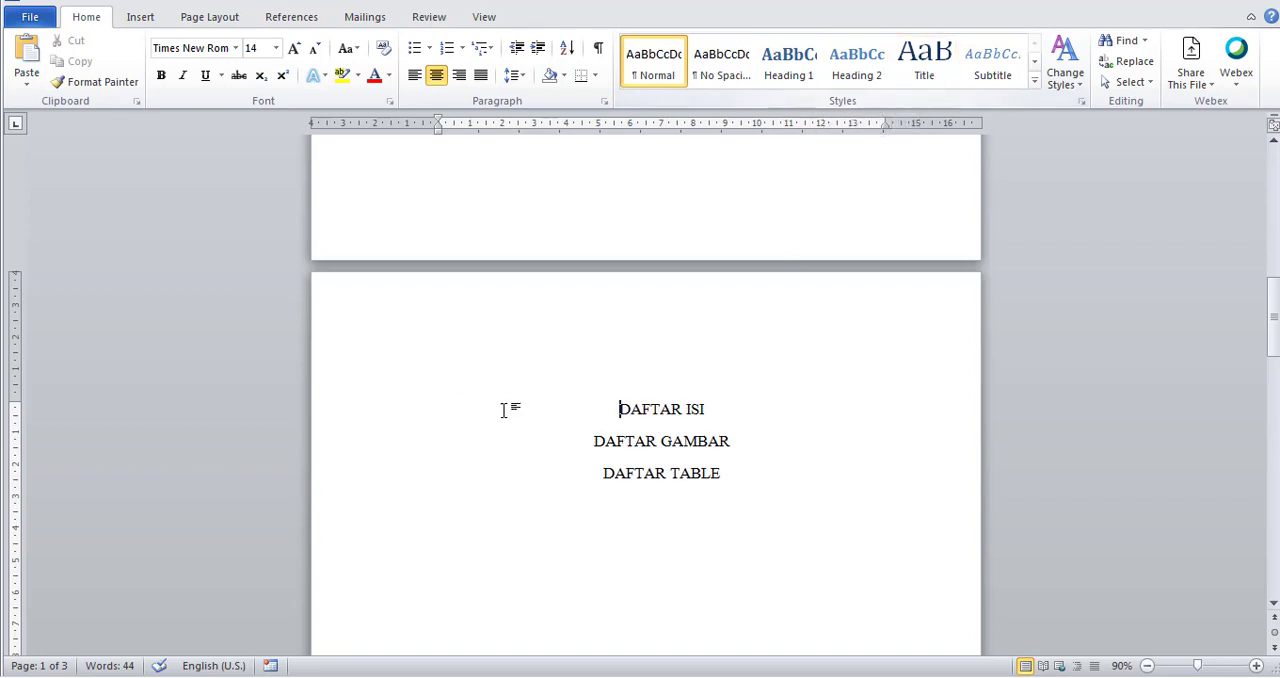
click(866, 70)
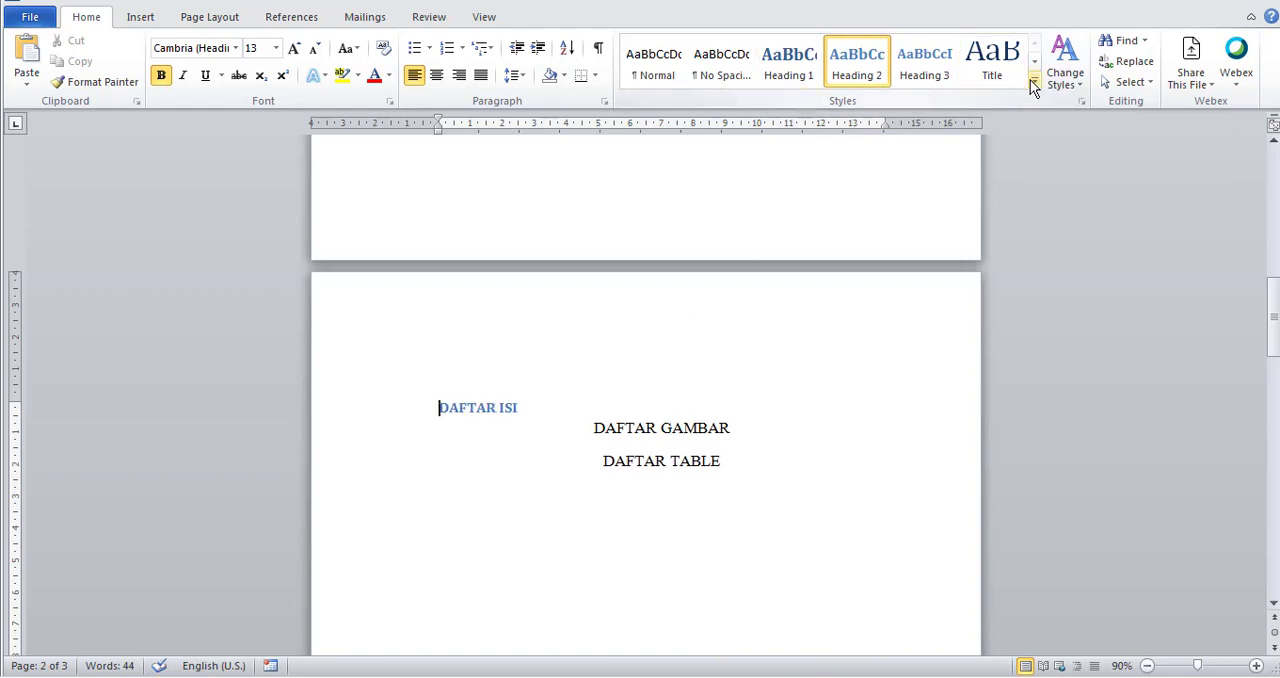
click(797, 65)
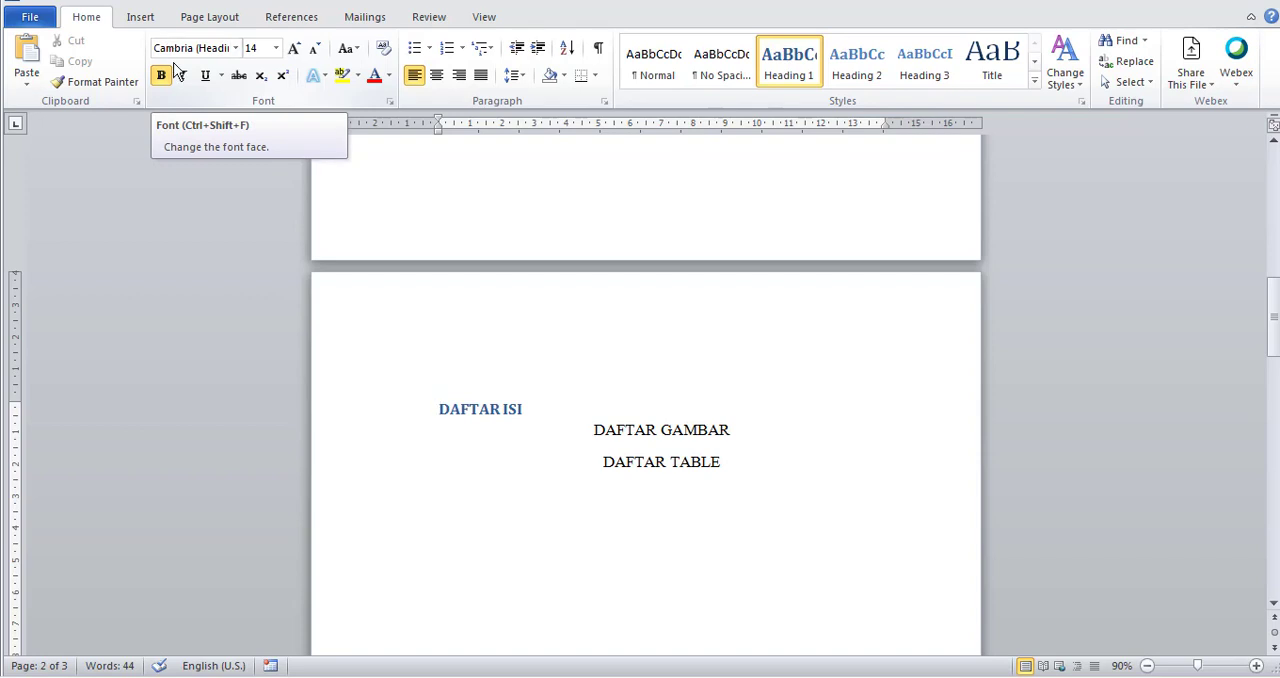
Open the Heading 1 style for modification and examine the styles it can be based on.
right_click(791, 69)
right_click(774, 61)
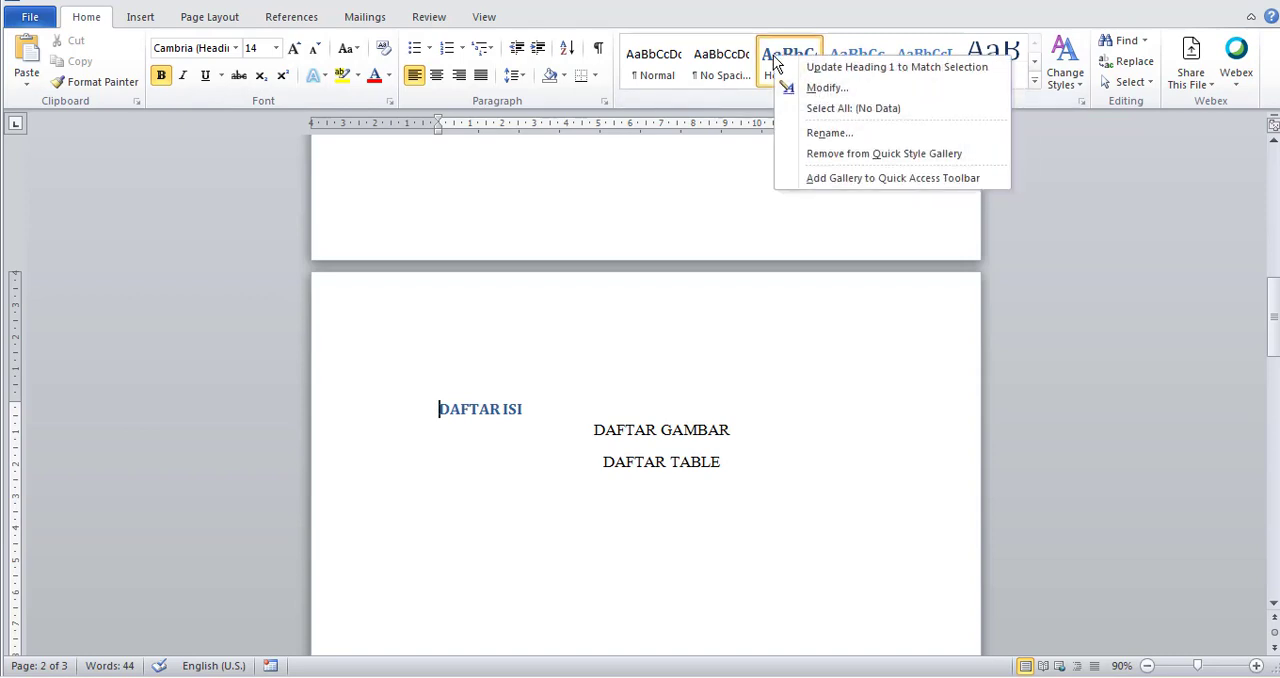
click(825, 89)
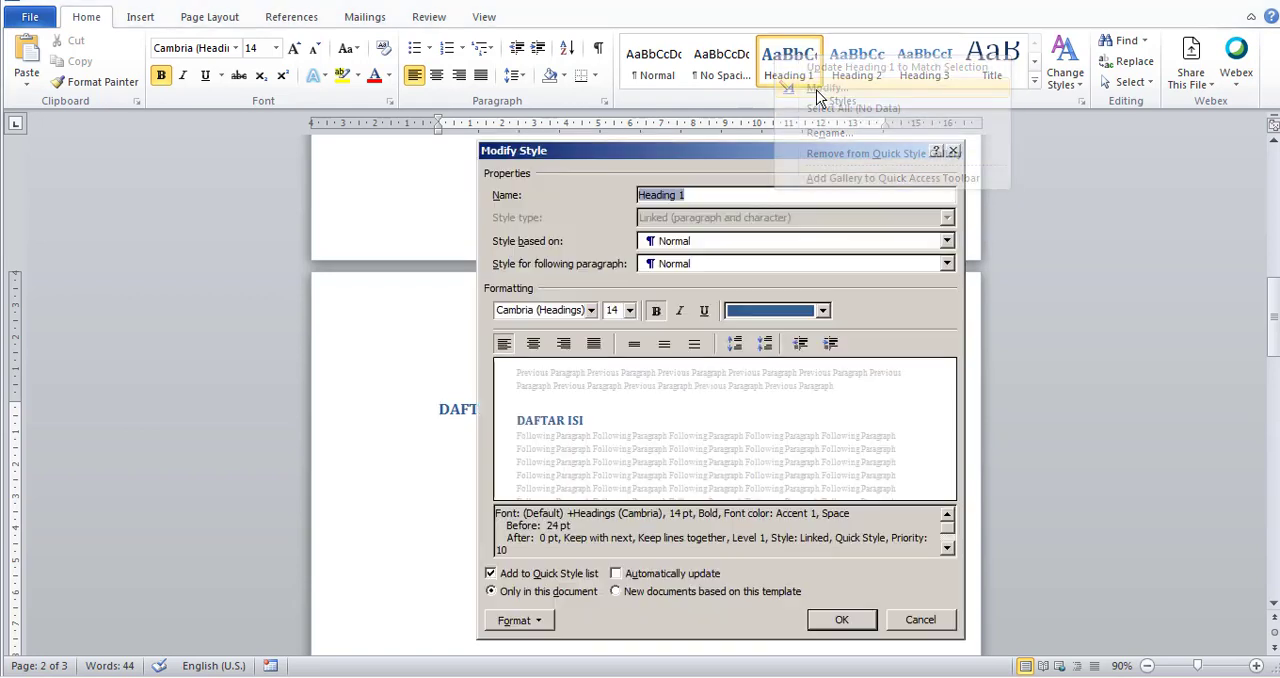
click(697, 196)
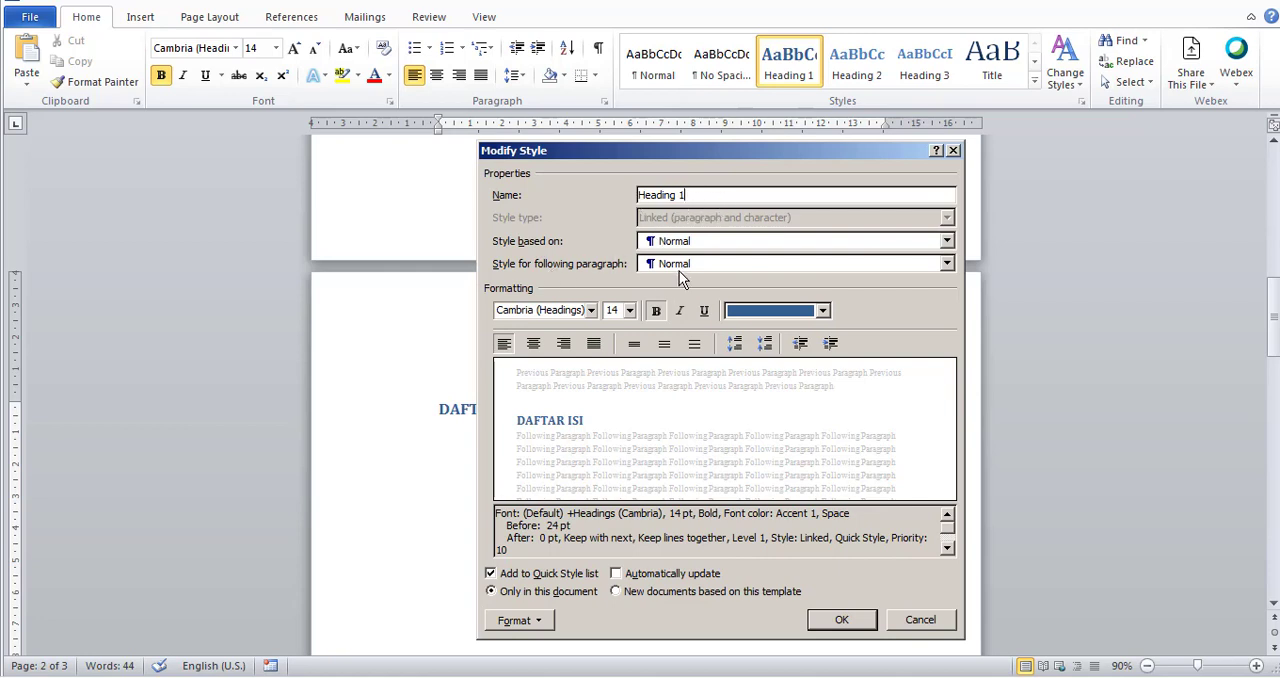
click(735, 243)
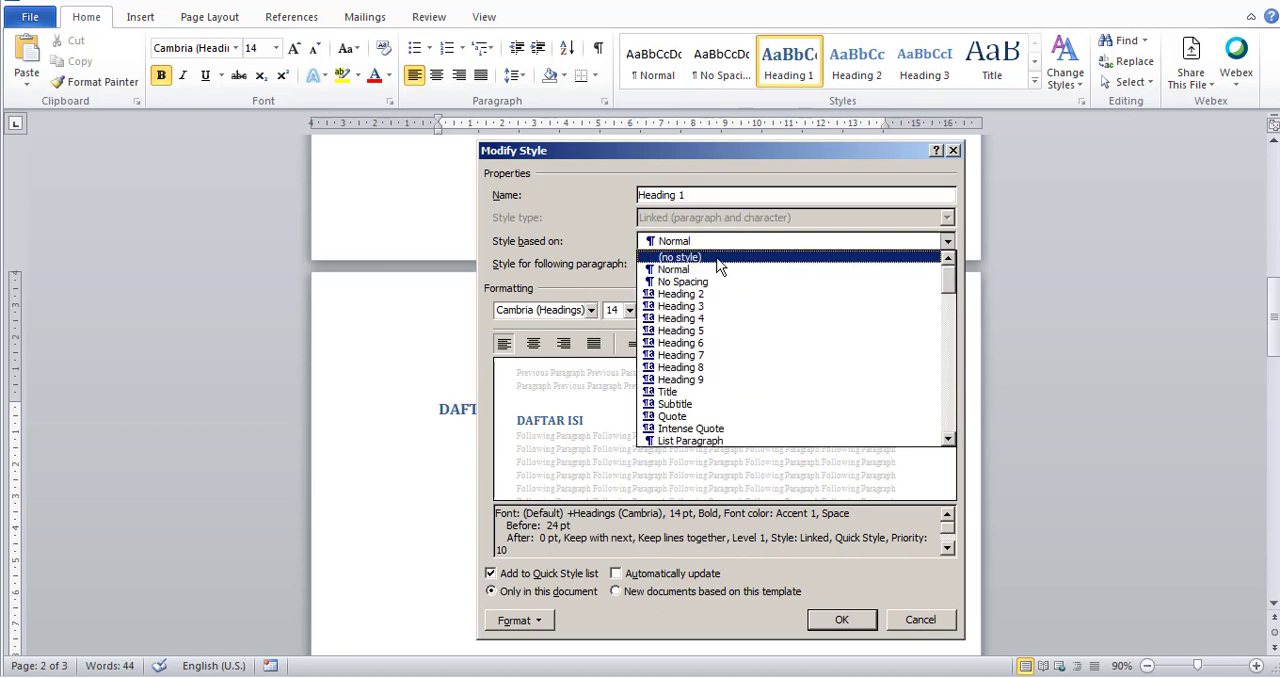
click(722, 264)
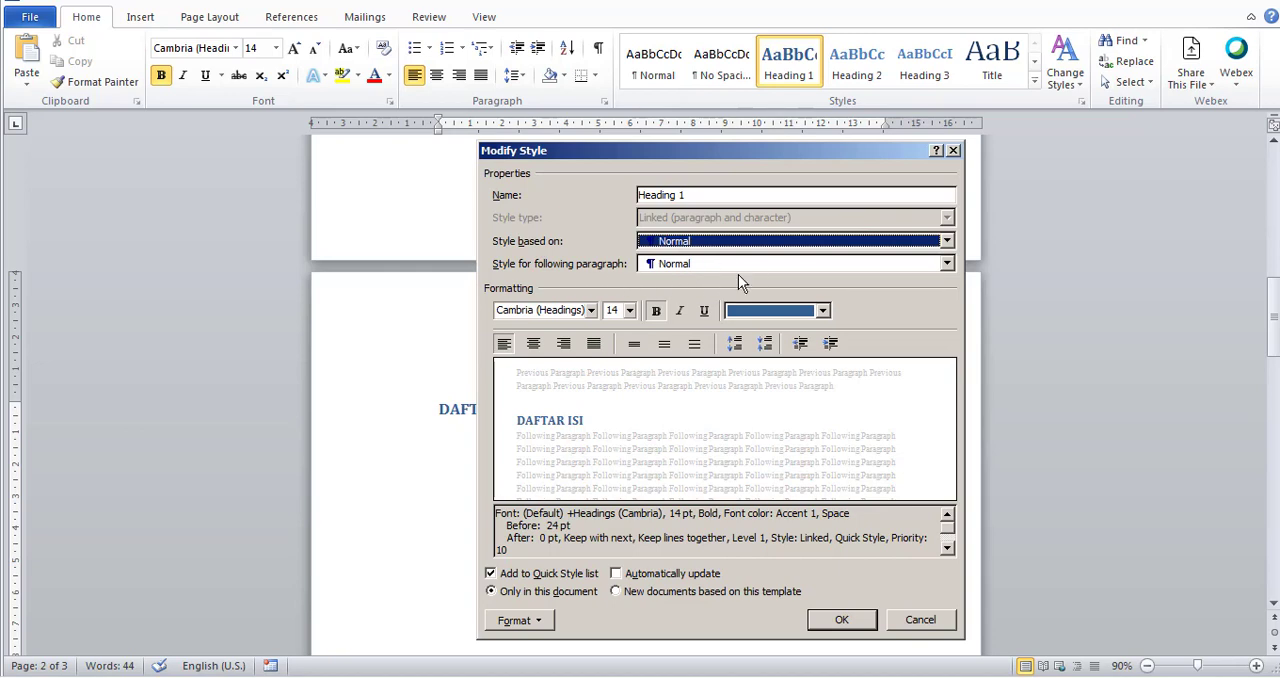
Set the Heading 1 style's font to Times New Roman at size 14.
click(591, 310)
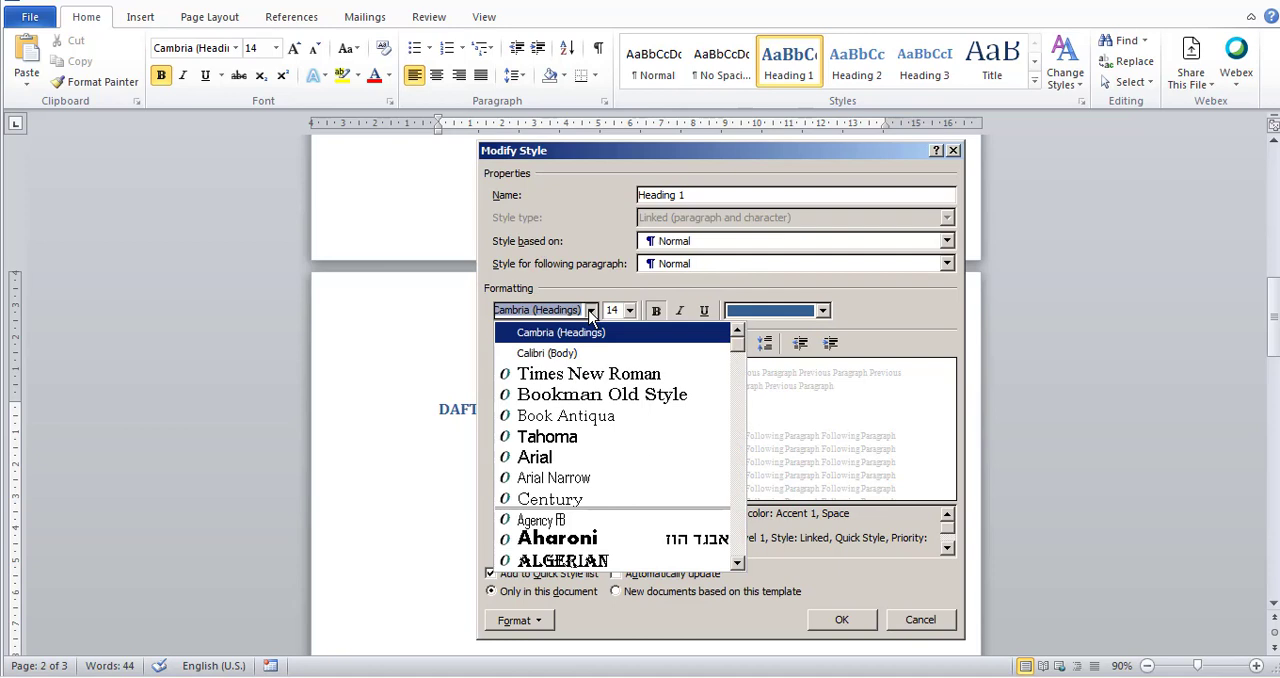
click(588, 374)
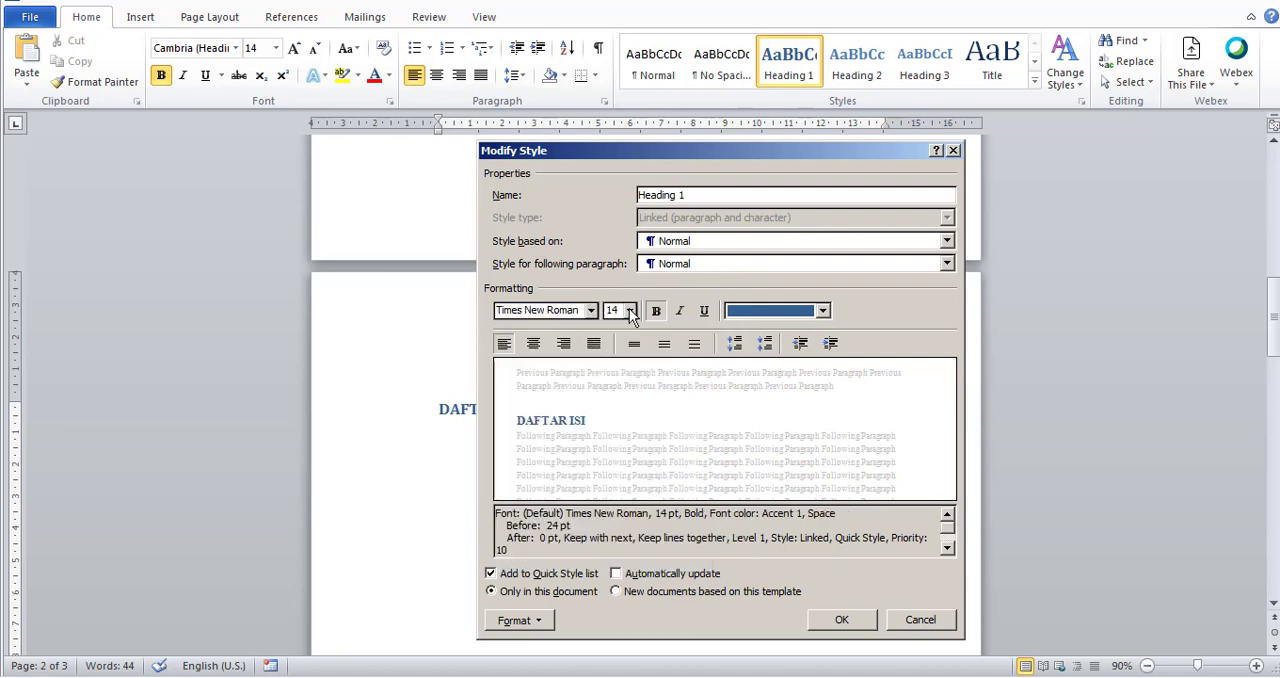
click(629, 310)
click(612, 389)
Give the Heading 1 style the Automatic font colour, centred alignment and bold text.
click(657, 313)
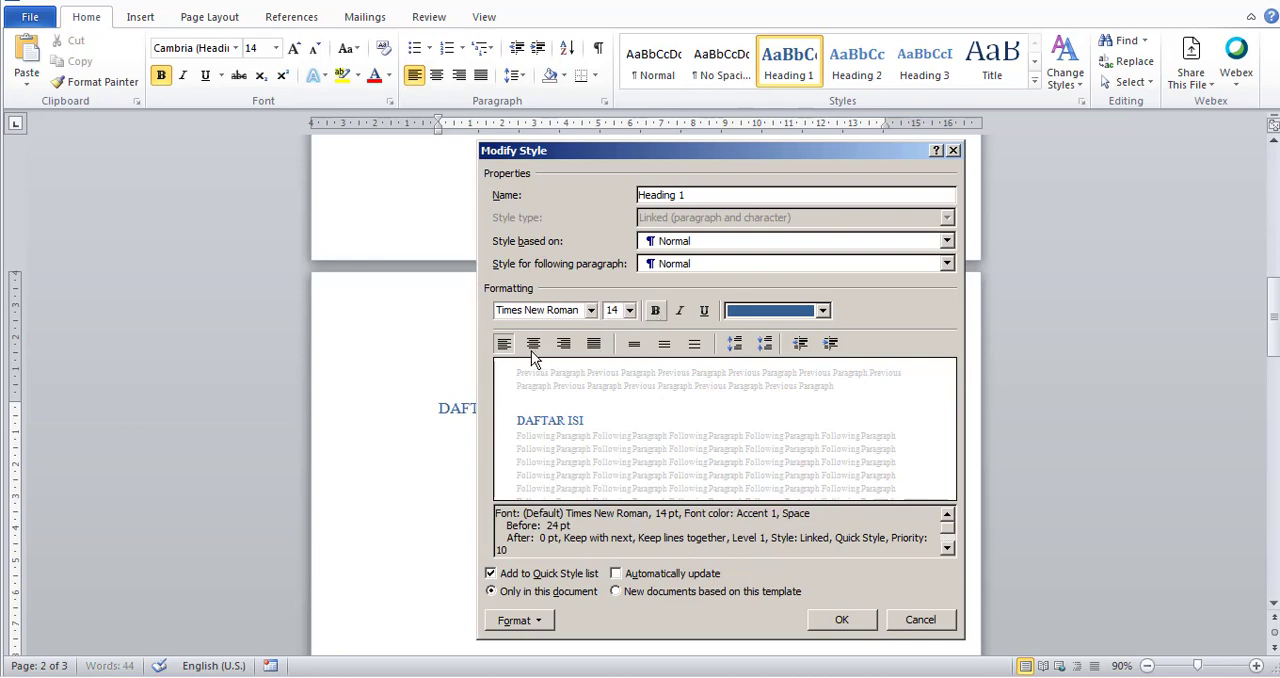
click(766, 310)
click(741, 333)
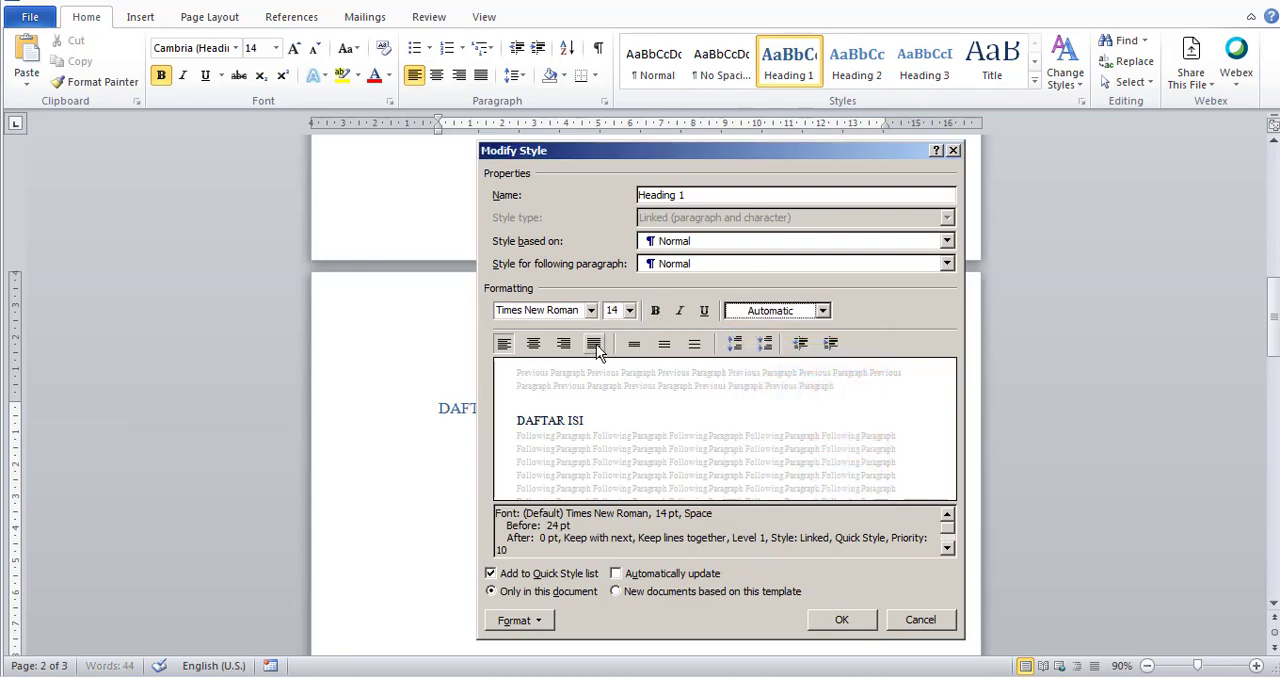
click(533, 344)
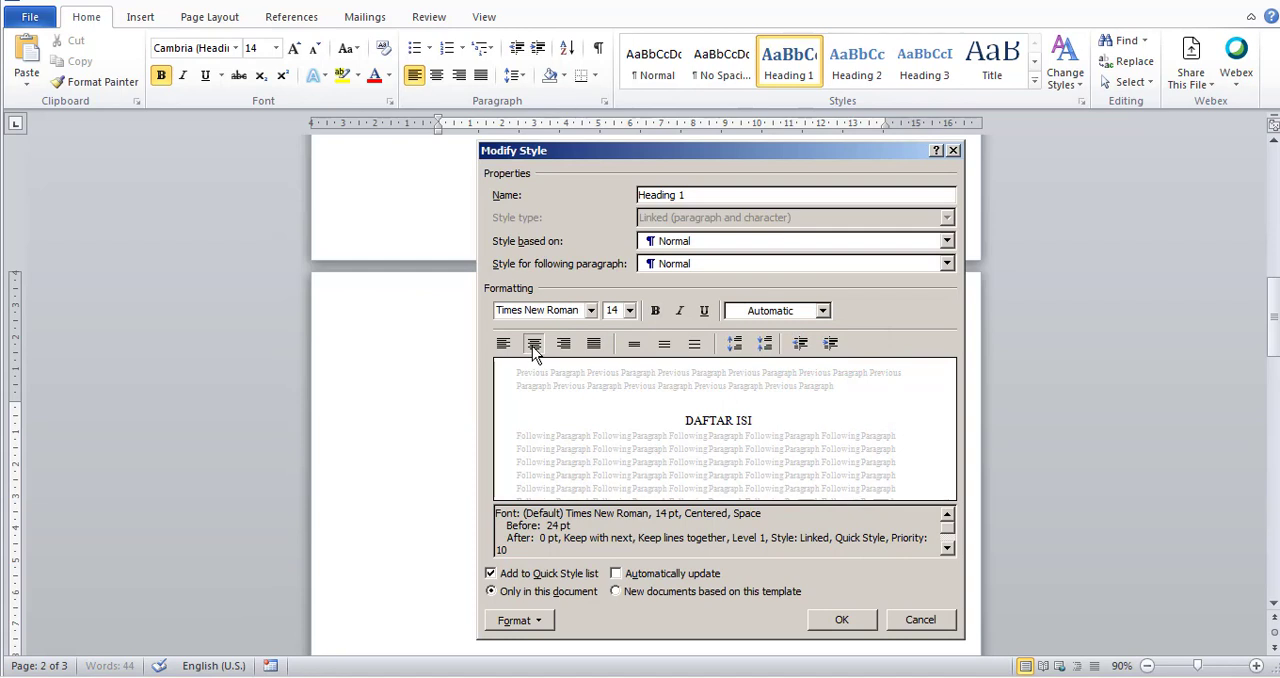
click(657, 311)
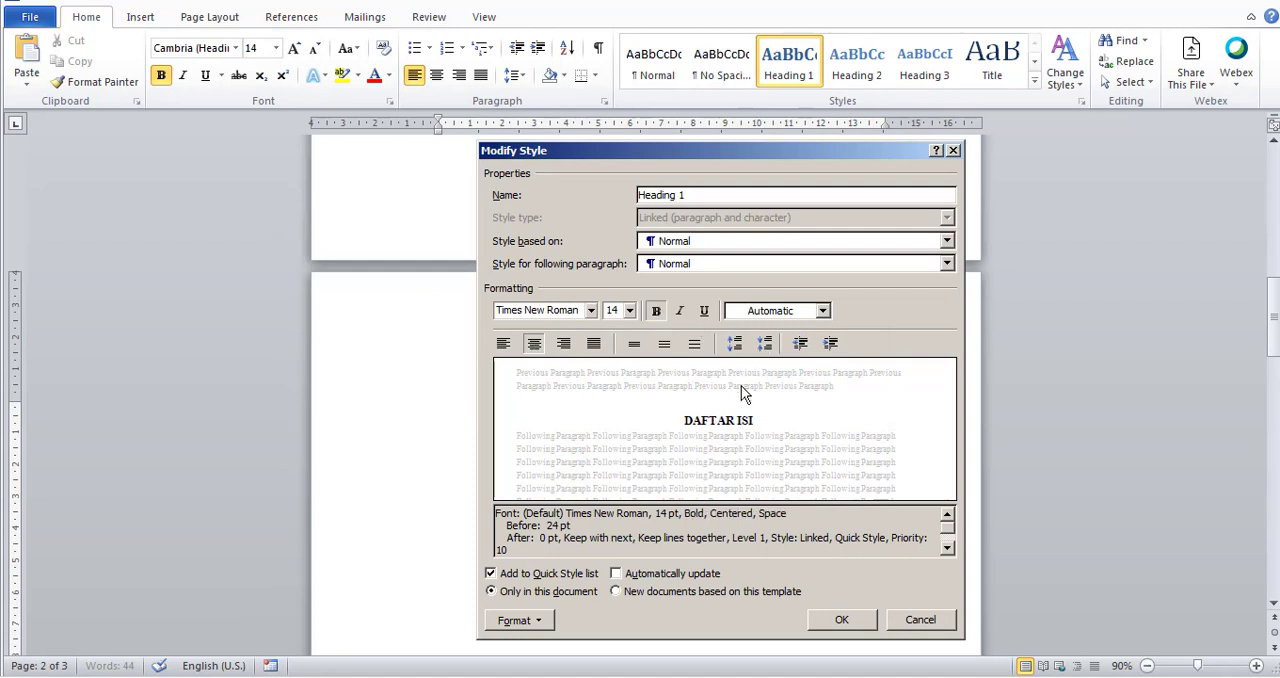
Examine the available base styles and following-paragraph styles for Heading 1, choosing Normal for the following paragraph.
click(789, 244)
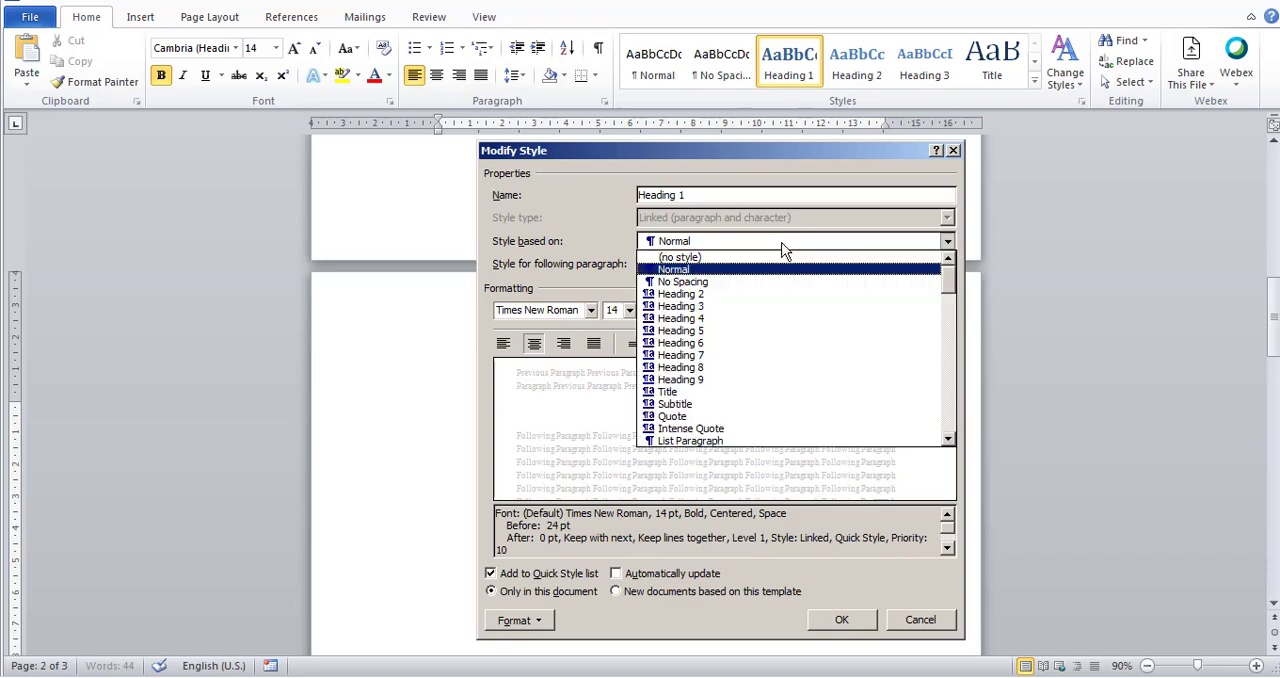
scroll(723, 387, down, 3)
scroll(722, 386, up, 4)
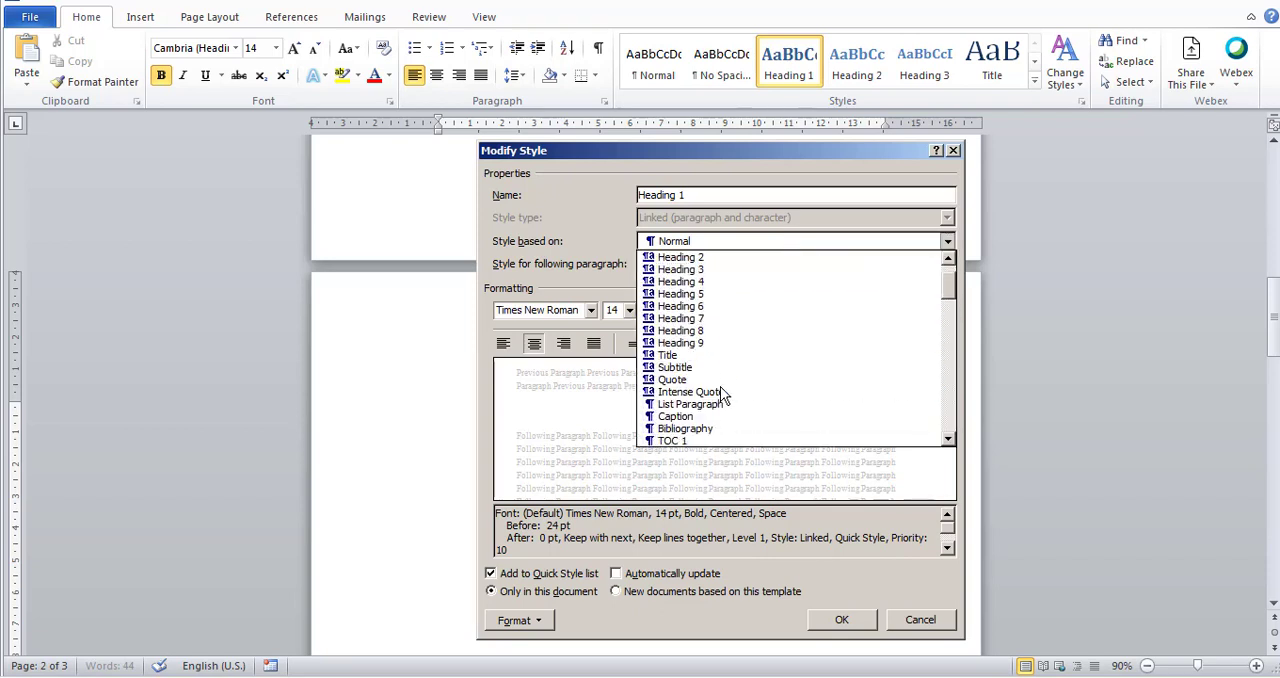
click(590, 281)
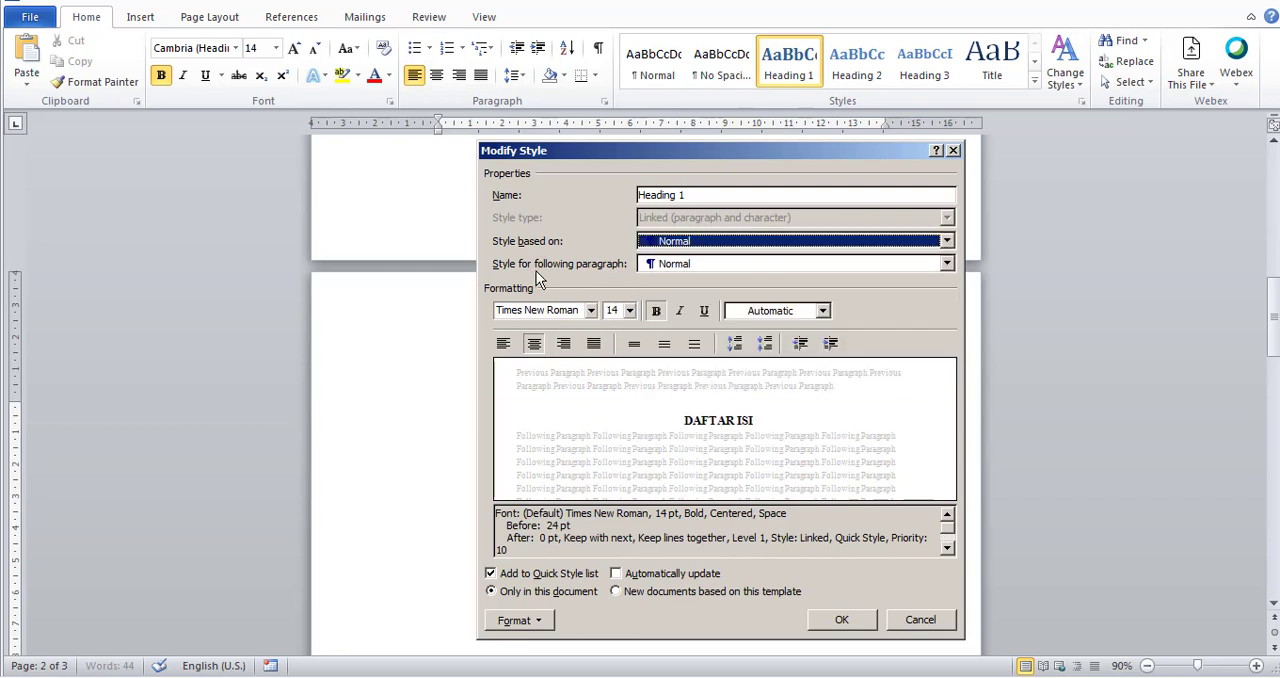
click(733, 268)
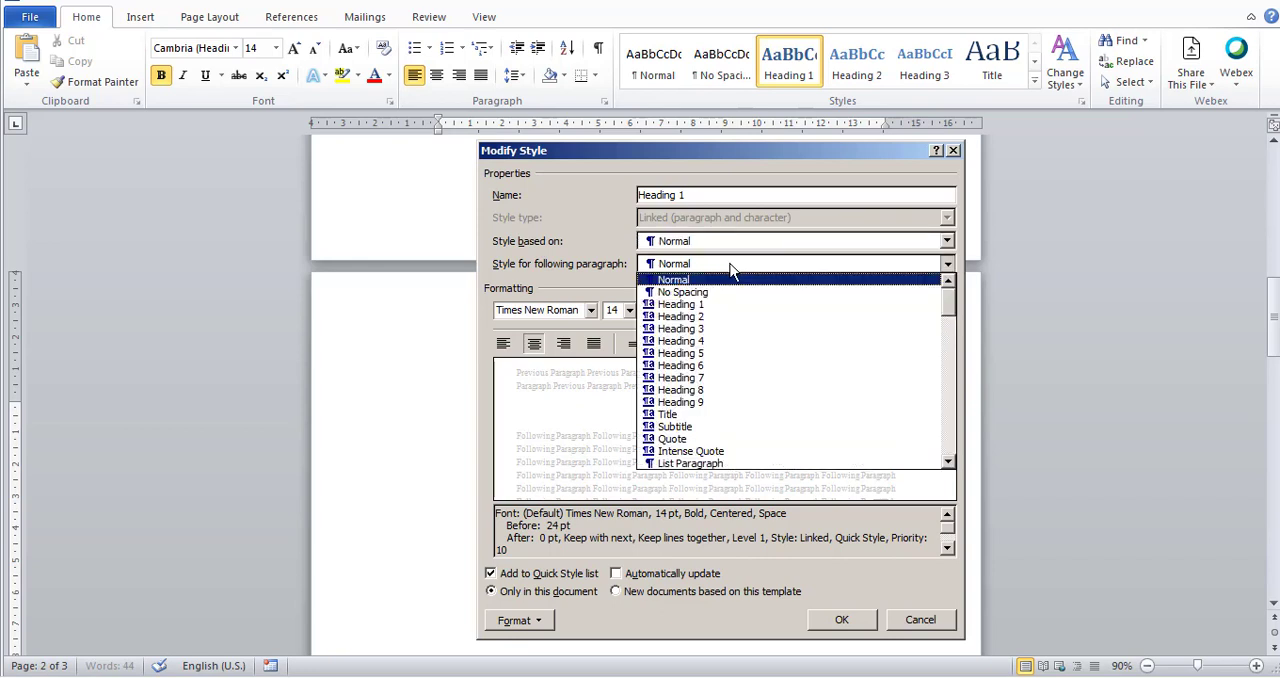
scroll(703, 320, down, 7)
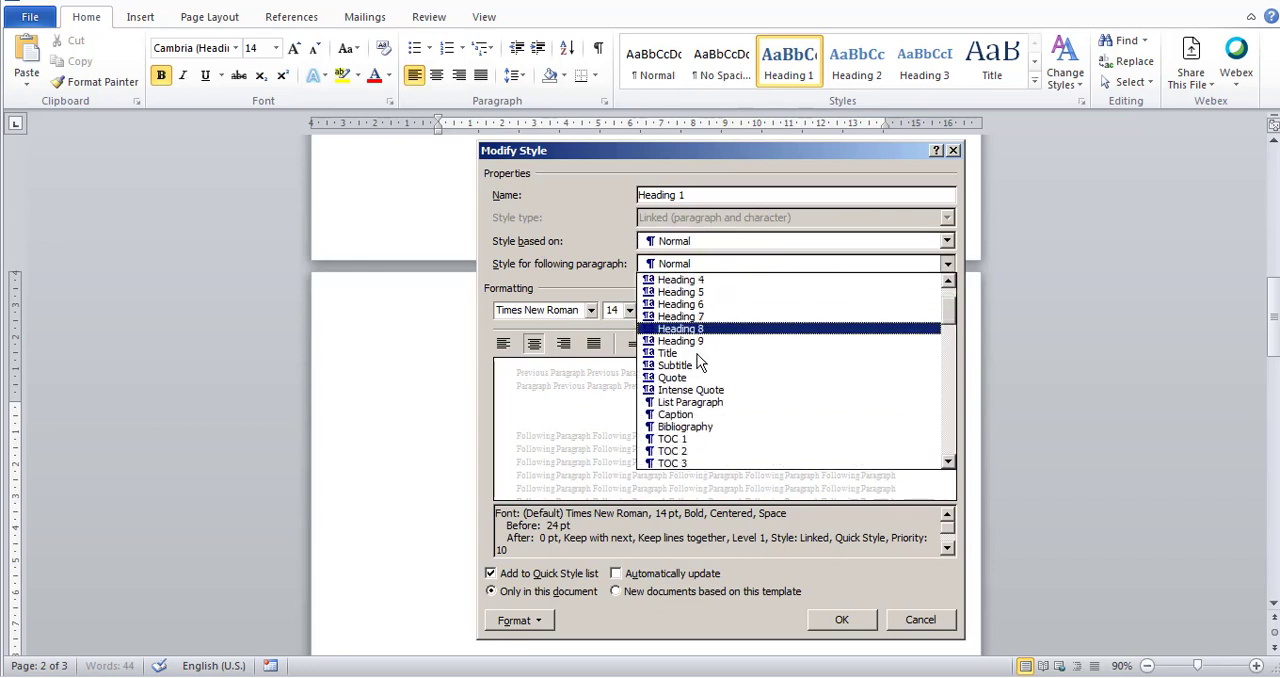
scroll(700, 362, up, 7)
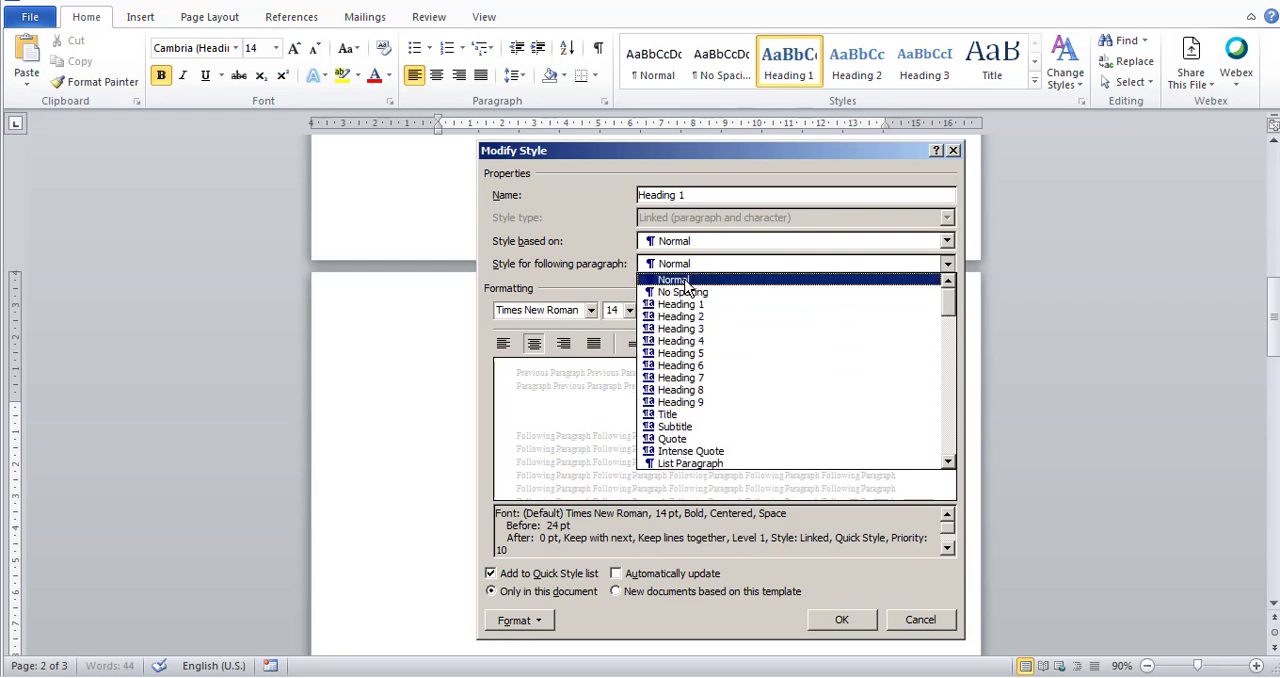
click(686, 281)
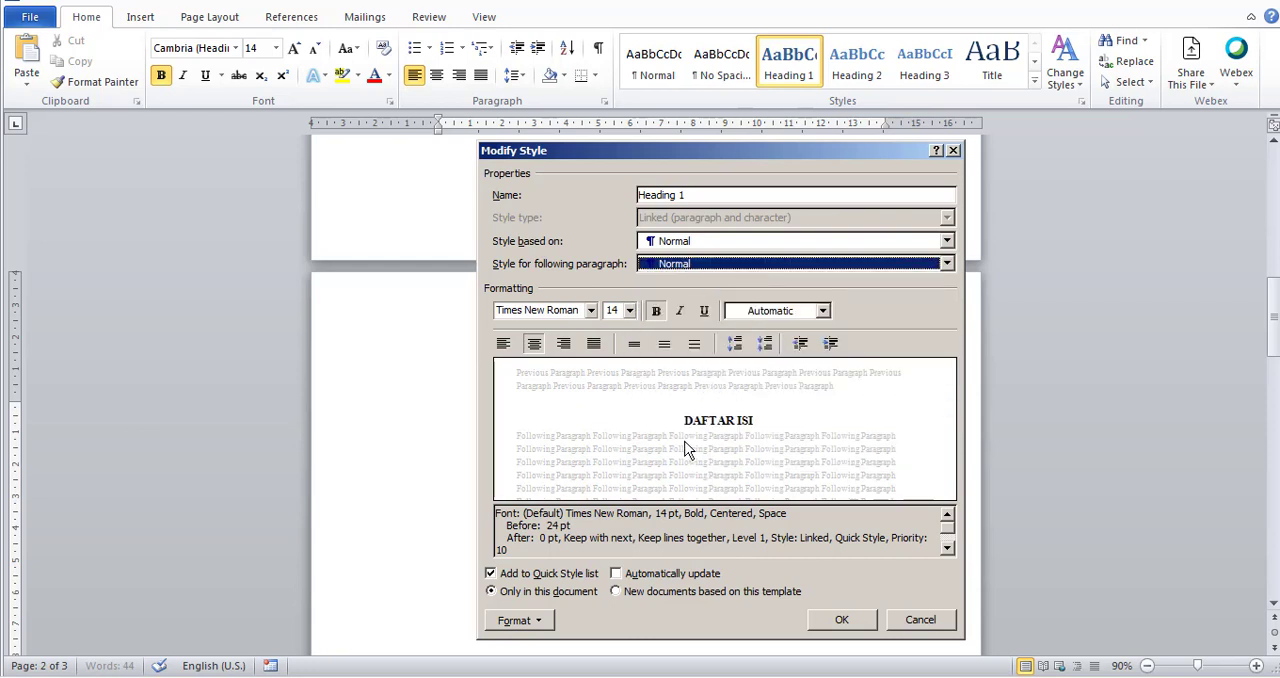
Enable automatic updating for the Heading 1 style, save its changes and reapply it to "DAFTAR ISI".
click(678, 576)
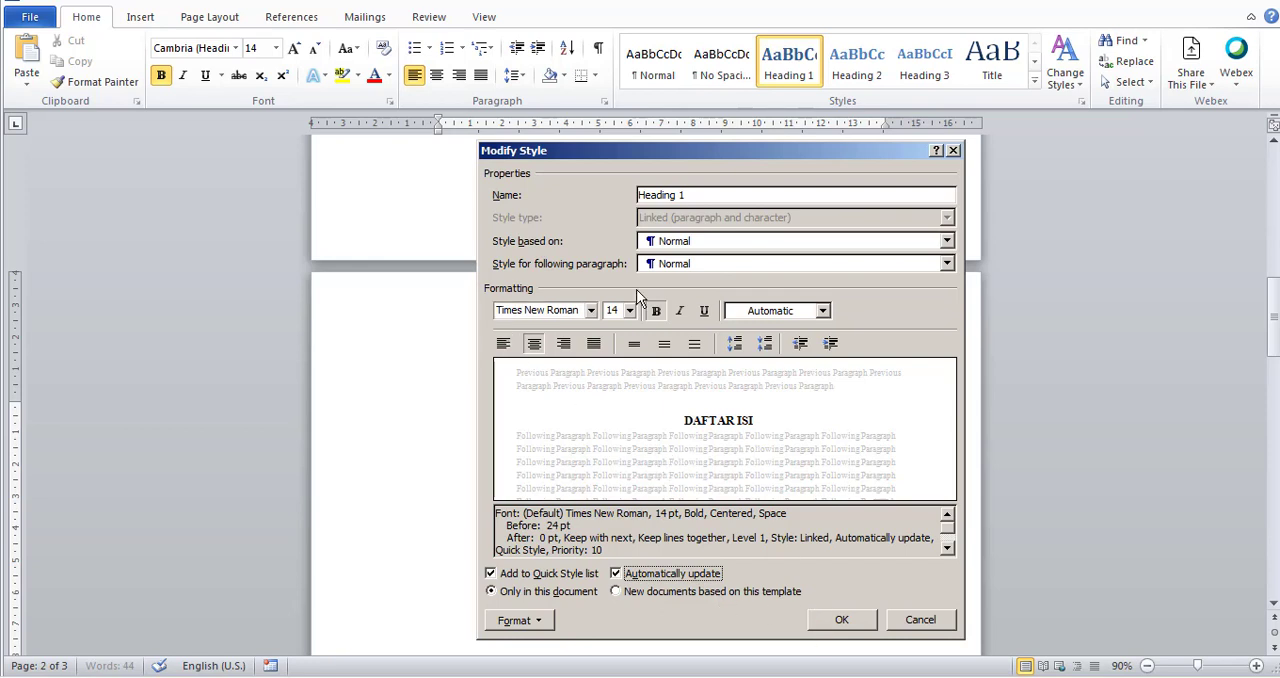
click(857, 620)
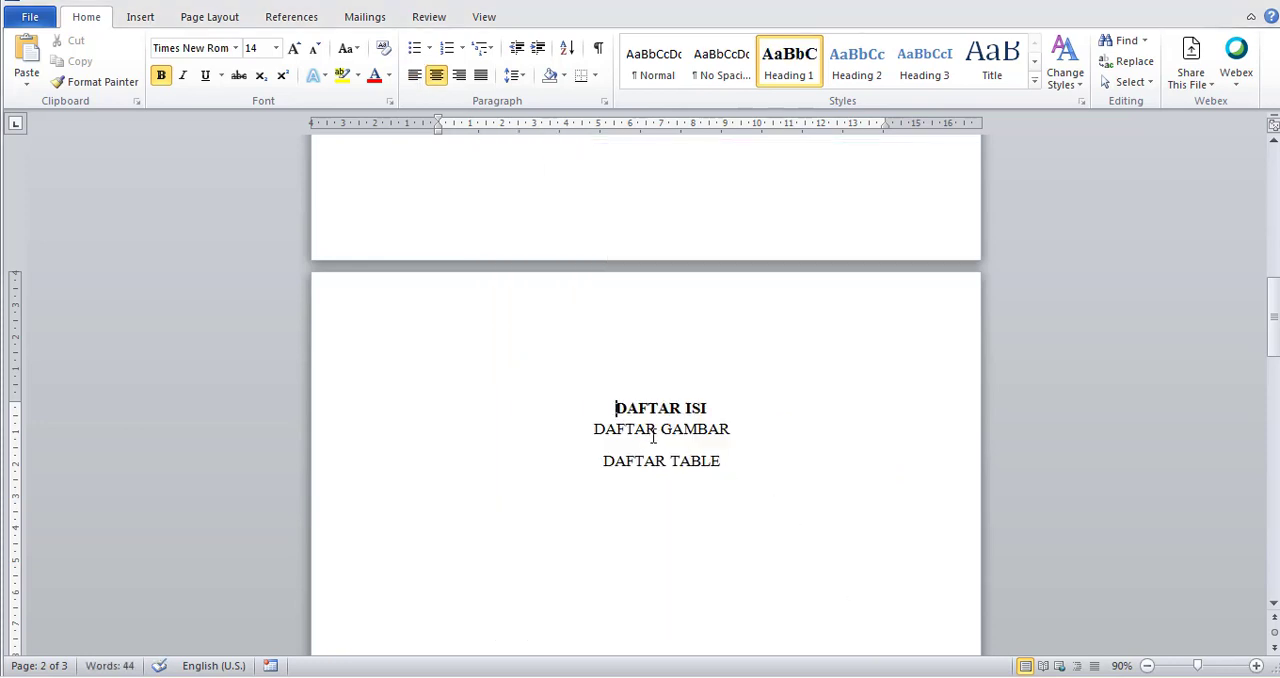
drag(718, 408, 628, 410)
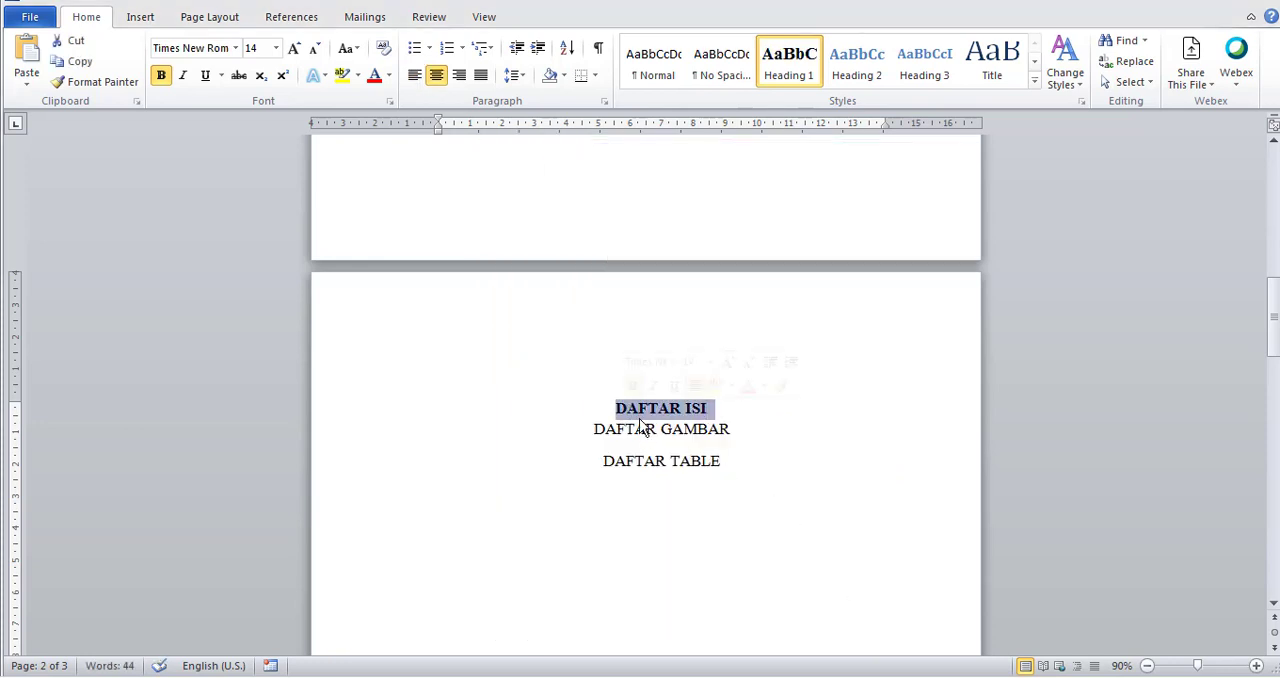
click(787, 58)
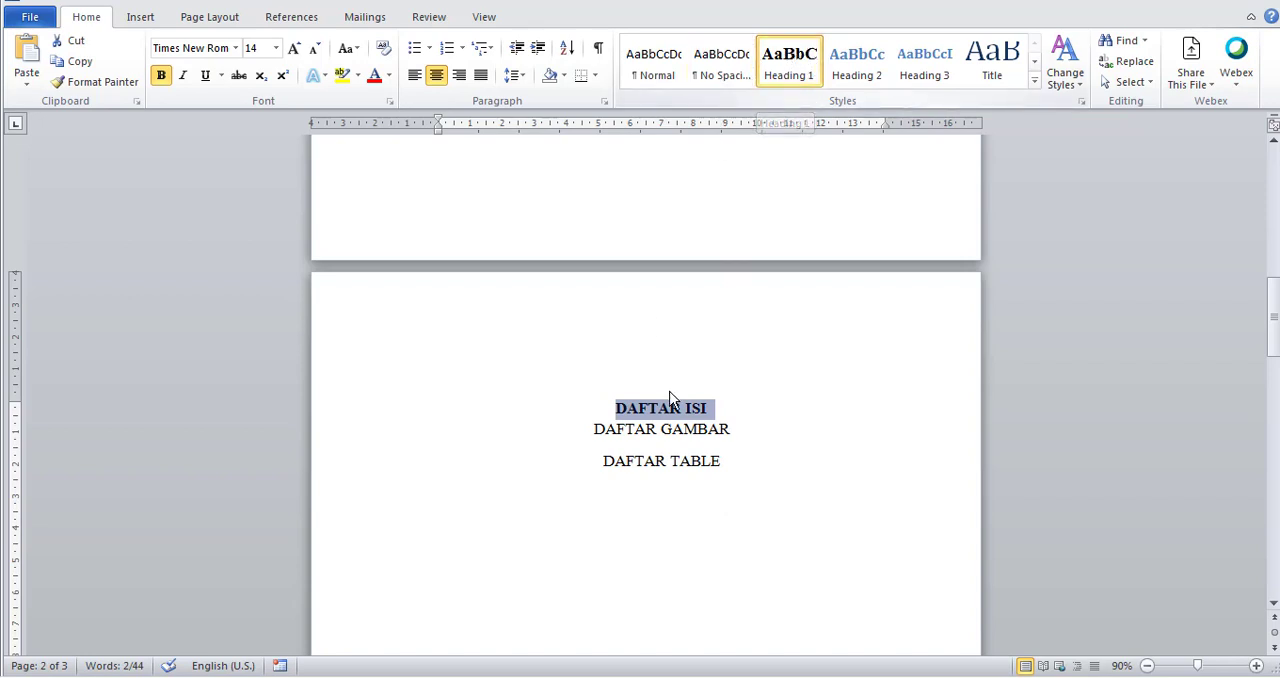
Apply the Heading 1 style to "DAFTAR GAMBAR" and "DAFTAR TABLE".
scroll(674, 397, down, 3)
drag(734, 309, 596, 312)
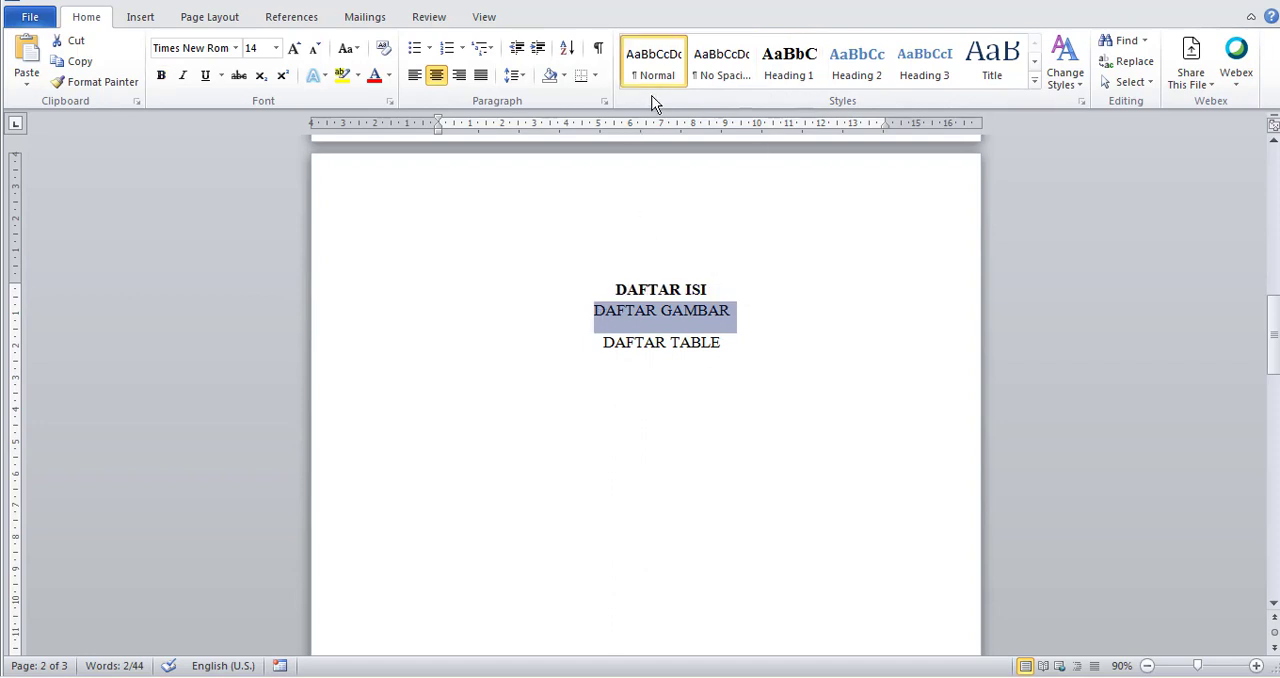
click(797, 63)
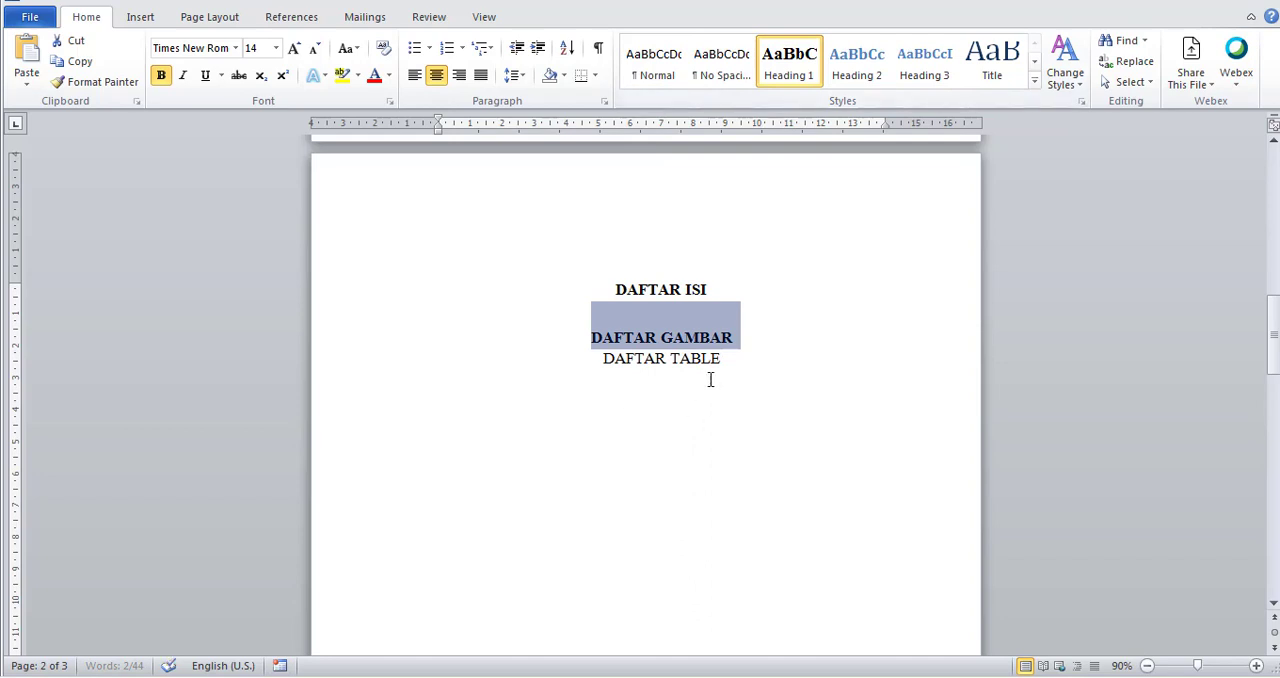
drag(730, 359, 603, 360)
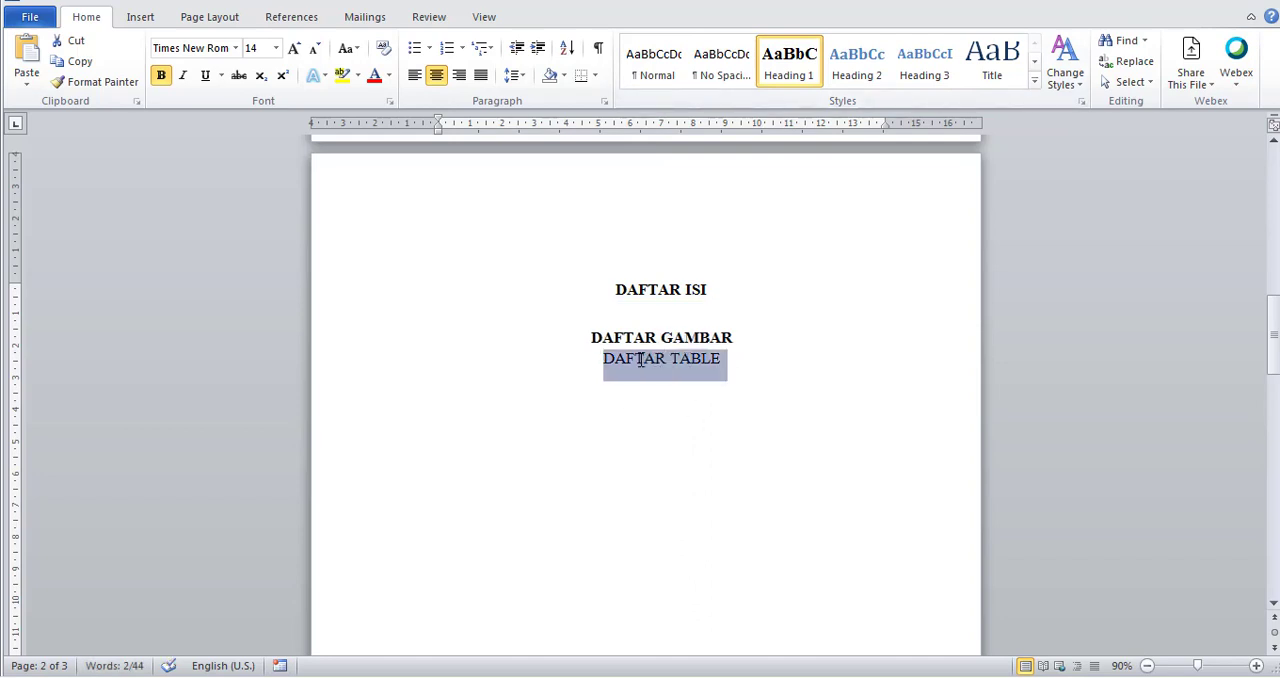
click(800, 63)
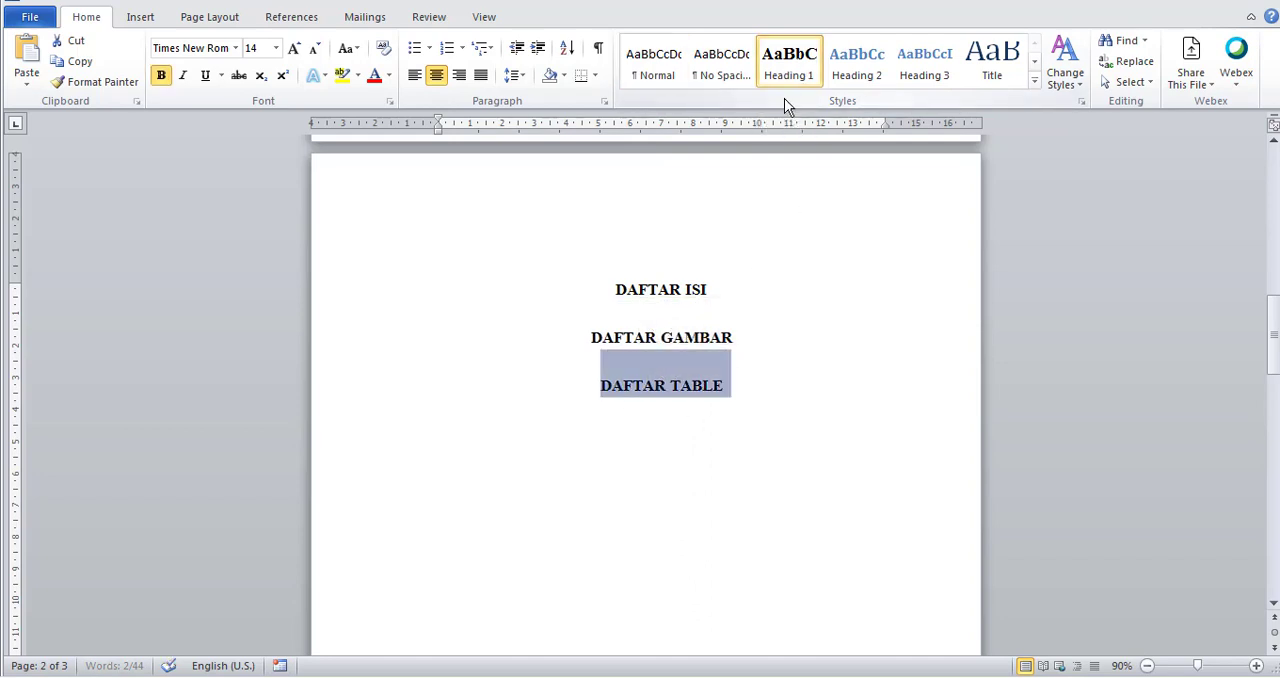
Apply the Heading 1 style to "BAB I PENDAHULUAN", "BAB II LANDASAN TEORI" and "BAB III ANALISI DAN PEMBAHASAN".
scroll(770, 485, down, 8)
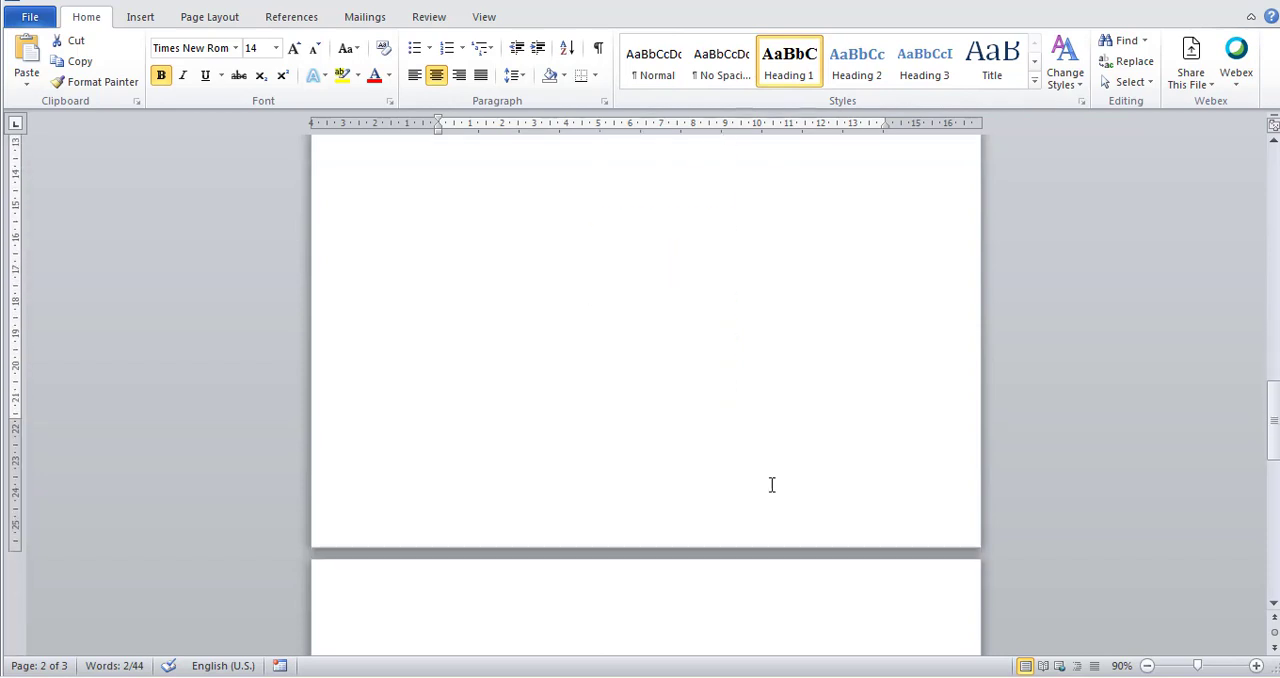
scroll(771, 485, down, 3)
drag(747, 340, 578, 341)
click(793, 73)
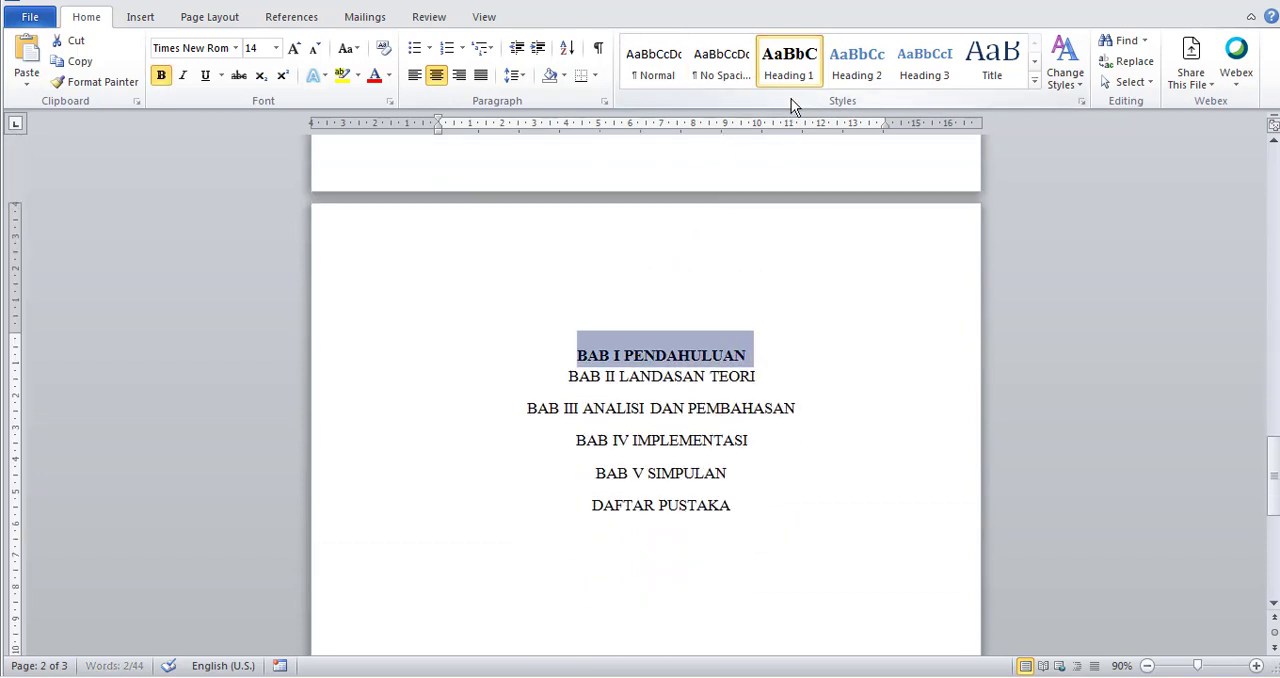
drag(757, 376, 566, 377)
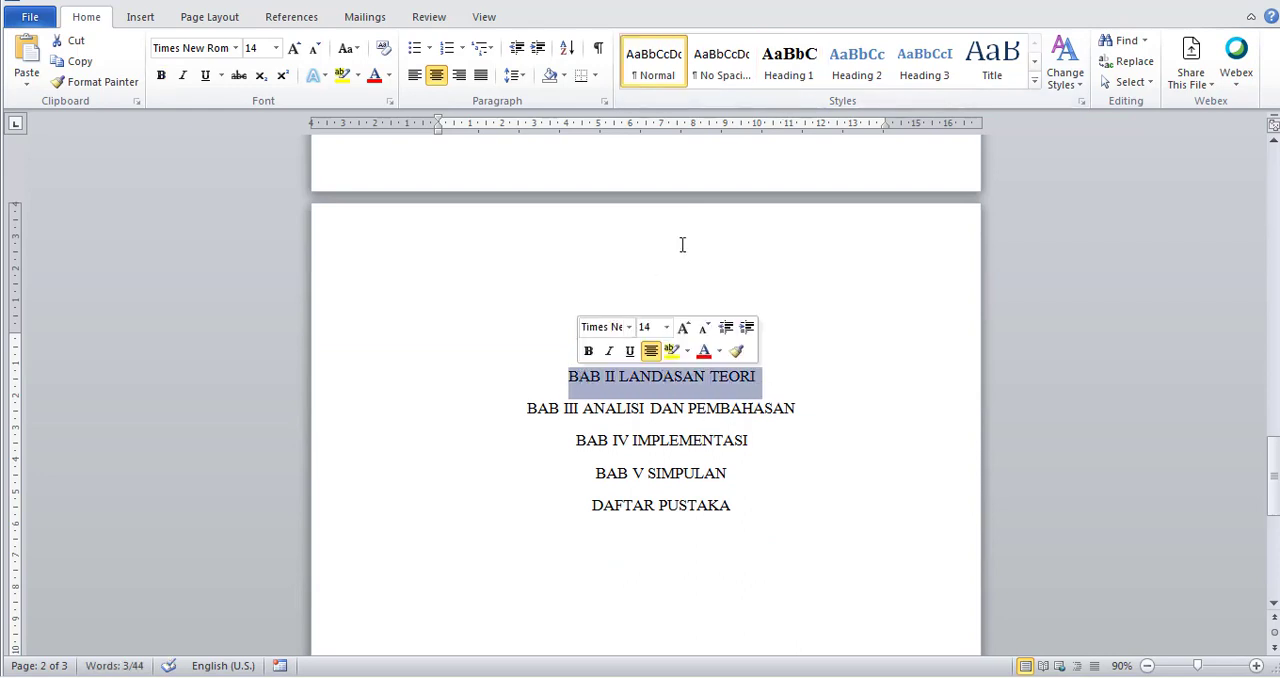
click(778, 75)
drag(803, 424, 527, 424)
click(787, 66)
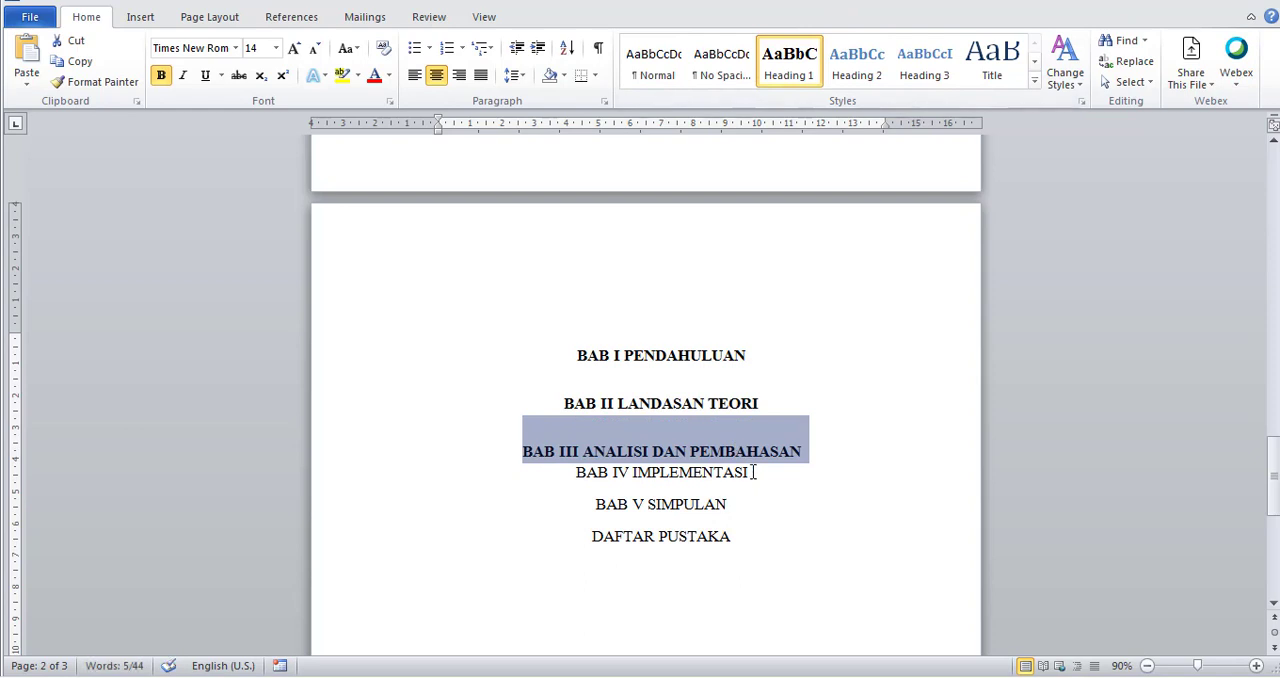
Apply the Heading 1 style to "BAB IV IMPLEMENTASI", "BAB V SIMPULAN" and "DAFTAR PUSTAKA".
drag(752, 472, 578, 472)
click(790, 75)
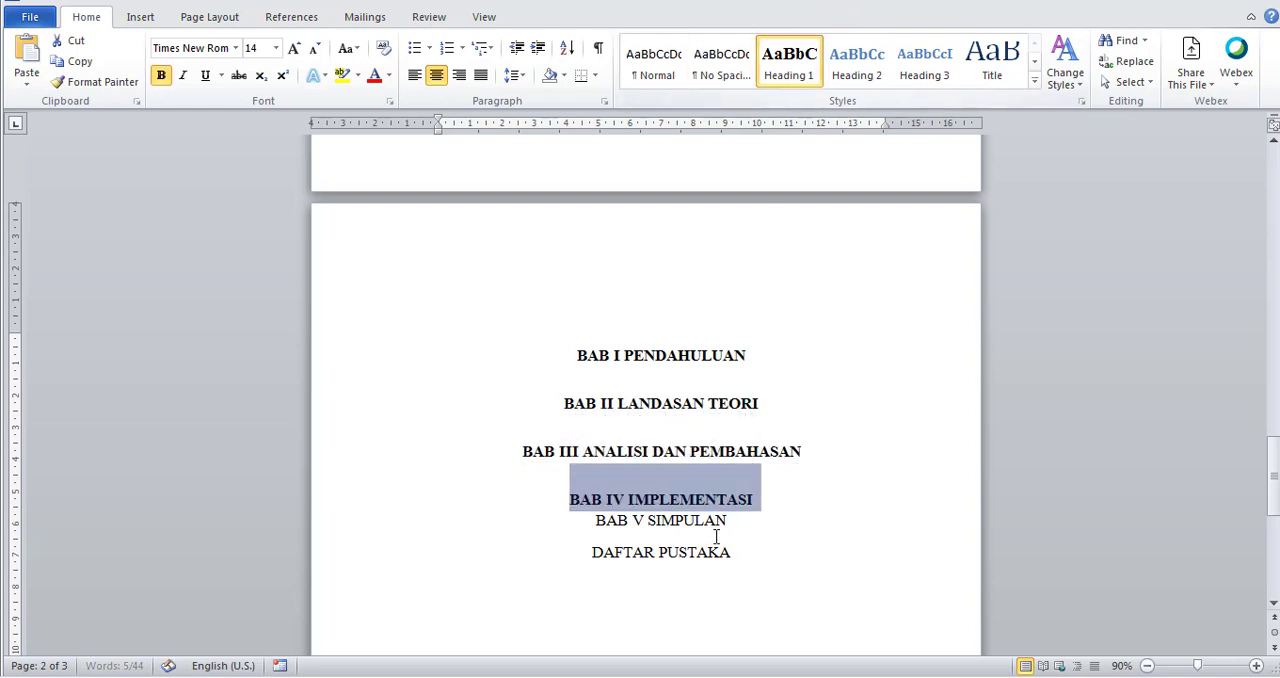
drag(731, 521, 596, 521)
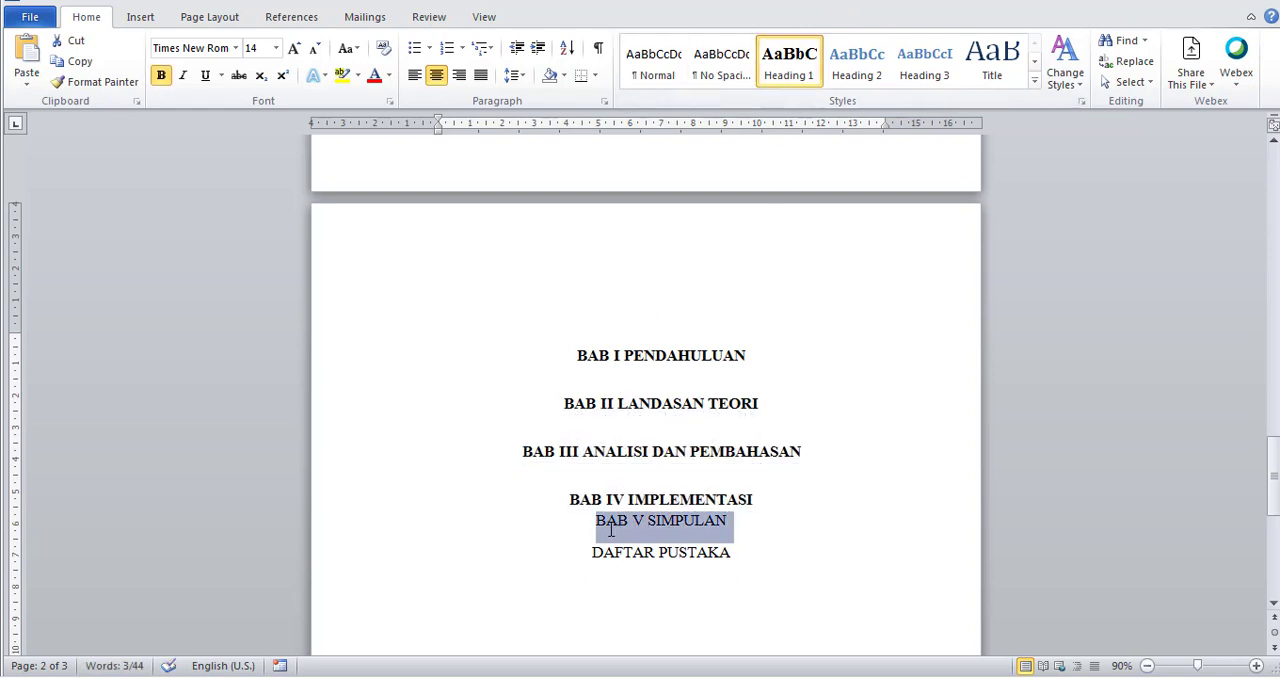
click(789, 66)
drag(736, 566, 592, 567)
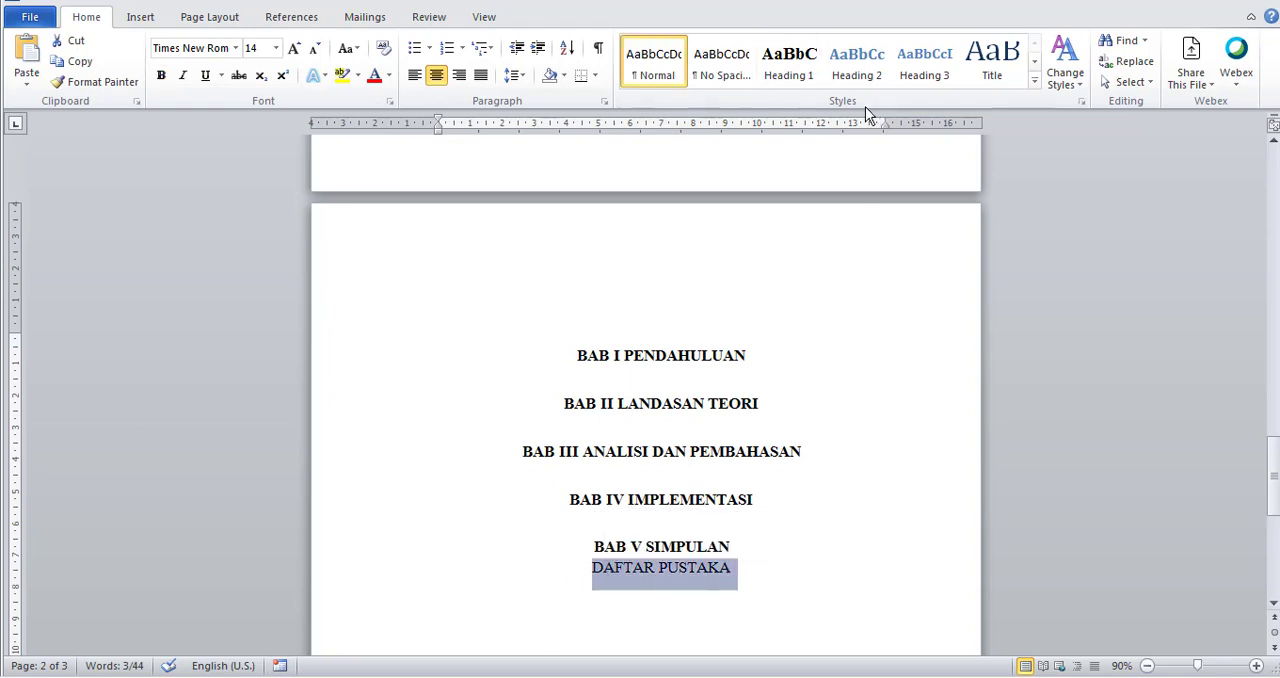
click(774, 75)
Review the cover page, the front-matter headings and the chapter headings throughout the document.
scroll(803, 397, down, 5)
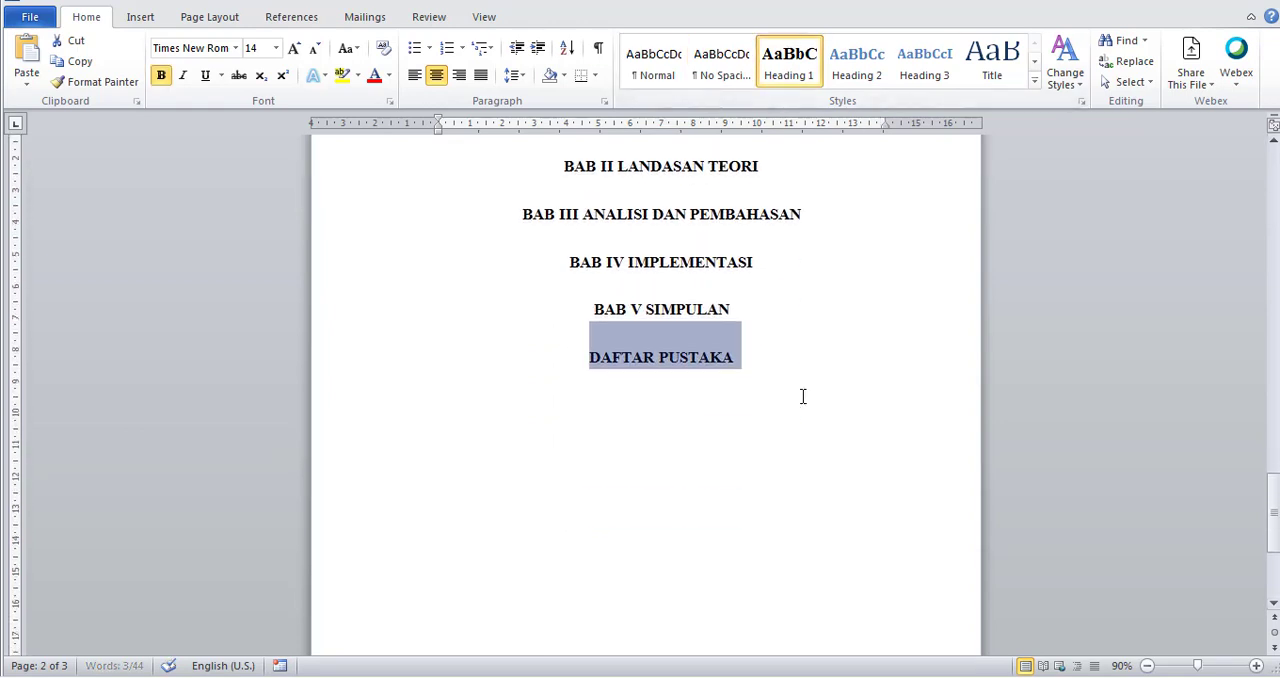
scroll(803, 397, up, 3)
click(818, 430)
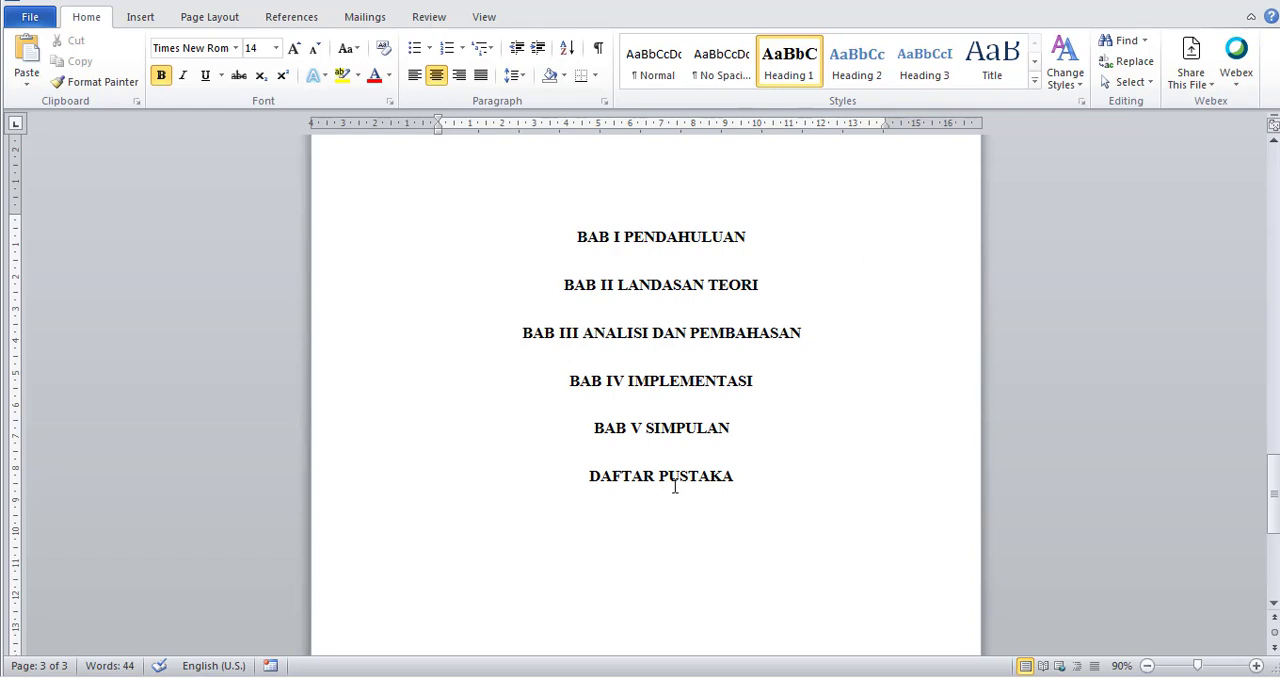
scroll(780, 461, up, 3)
scroll(781, 461, up, 5)
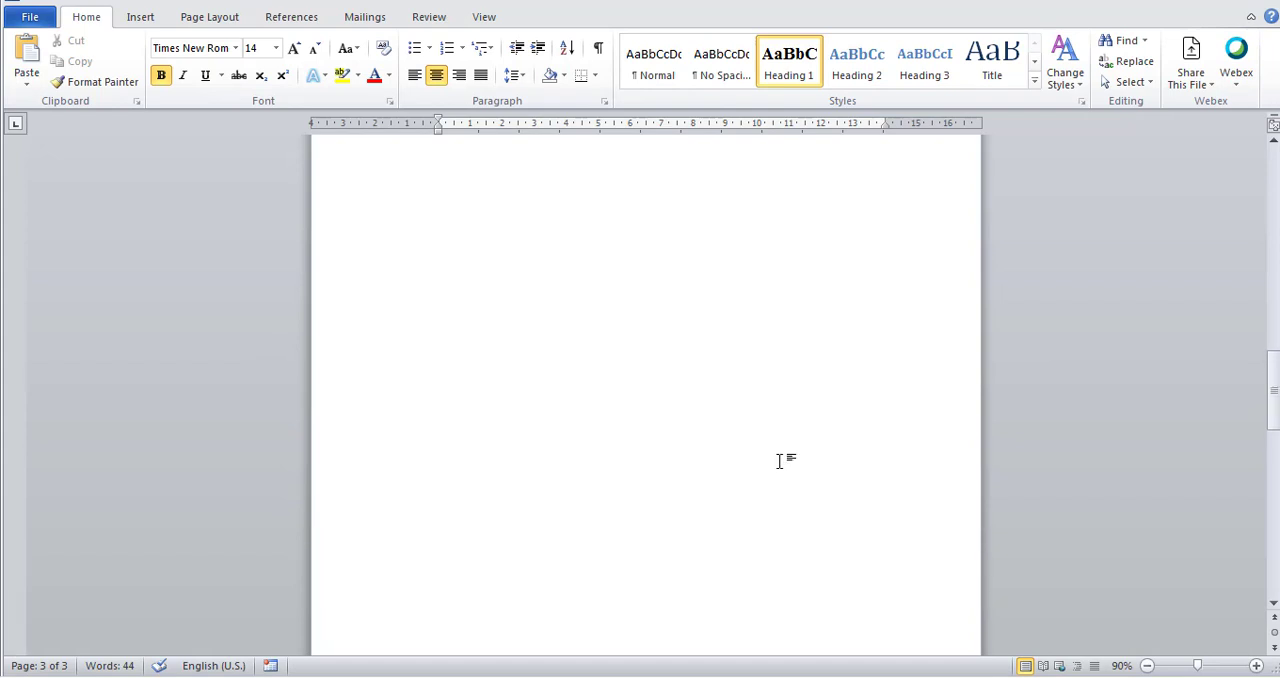
scroll(779, 459, down, 5)
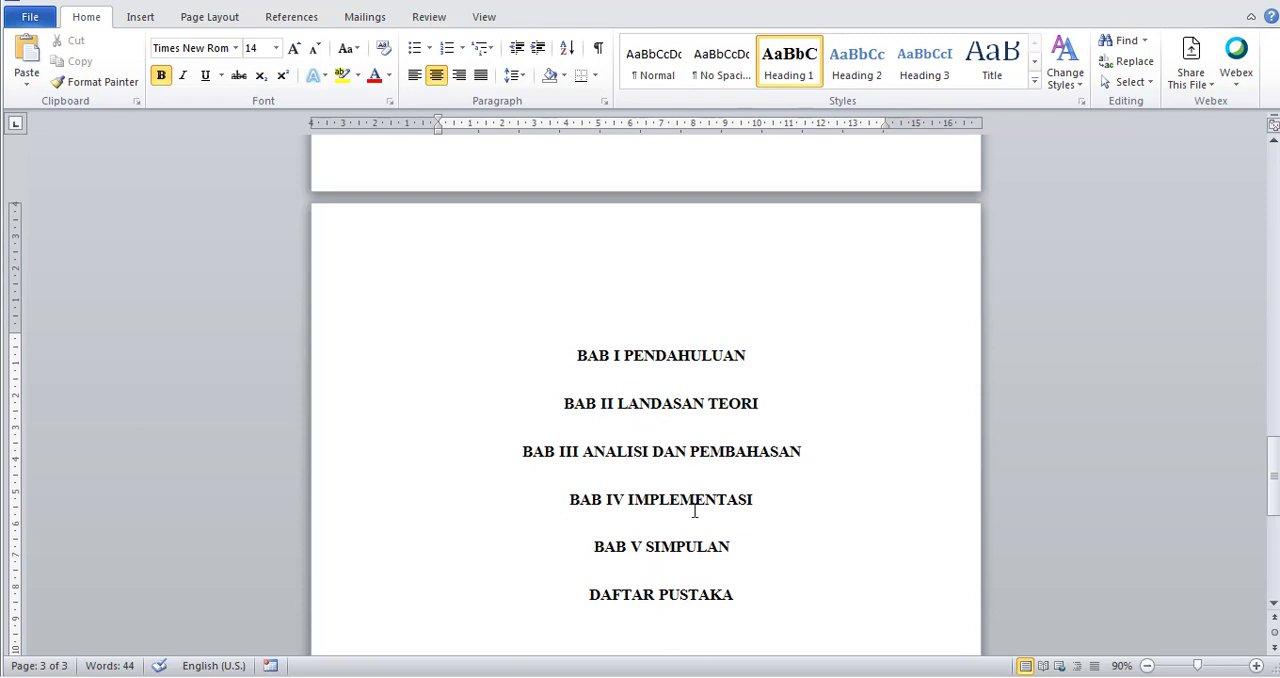
scroll(692, 512, up, 10)
scroll(692, 512, up, 4)
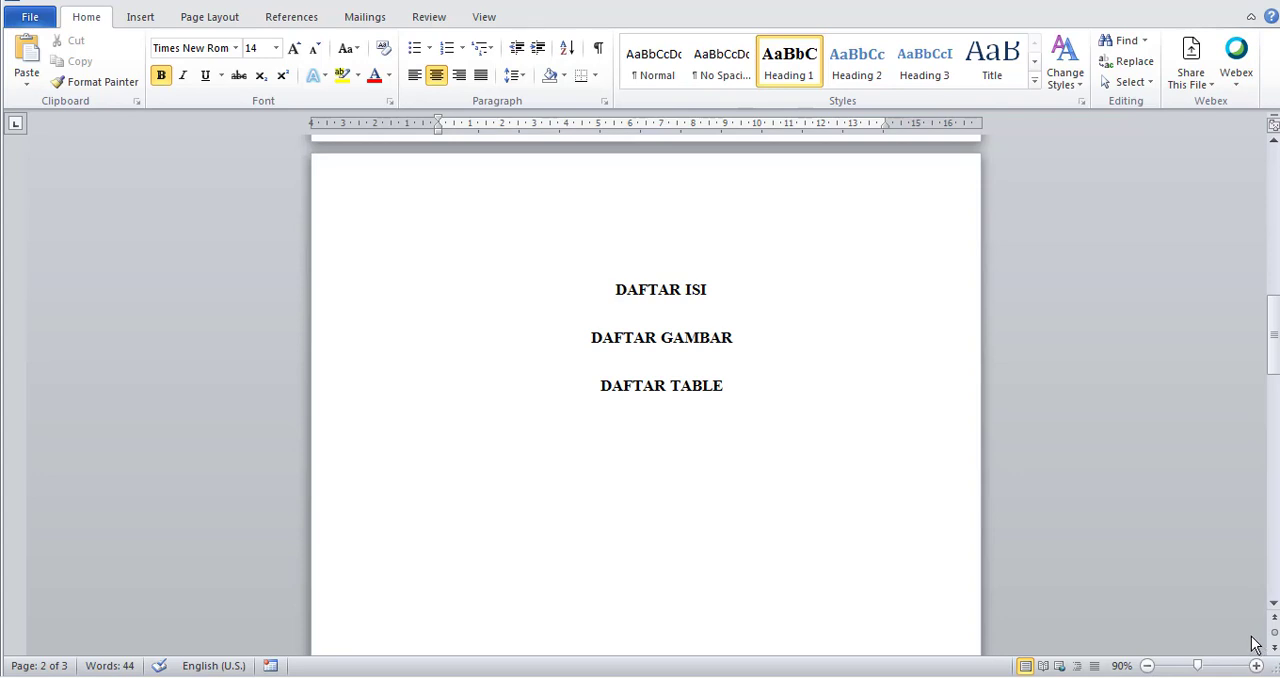
scroll(697, 488, up, 15)
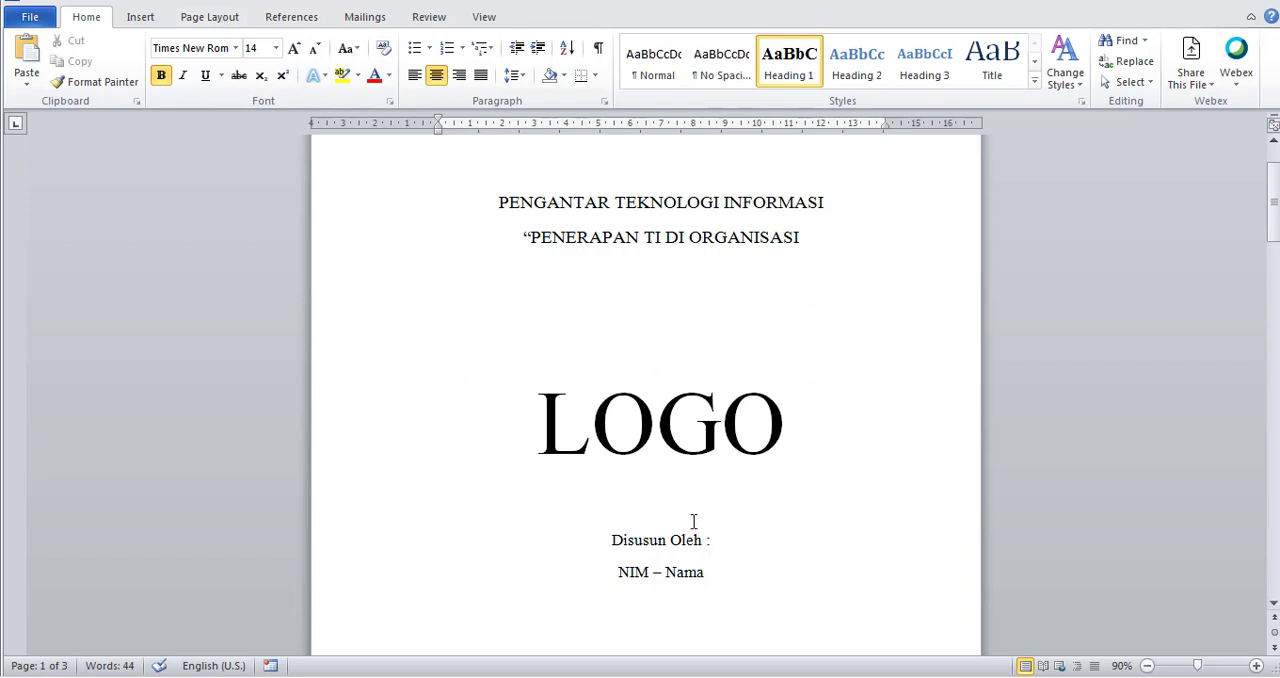
scroll(693, 521, down, 12)
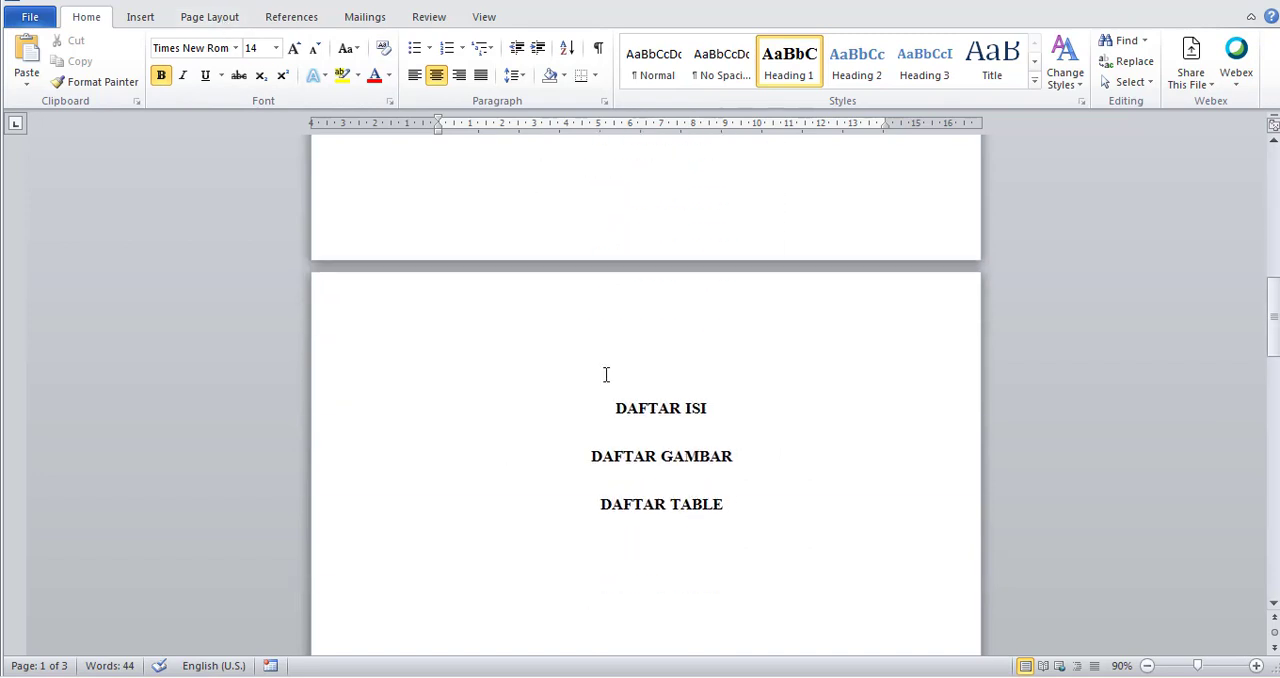
scroll(640, 518, down, 12)
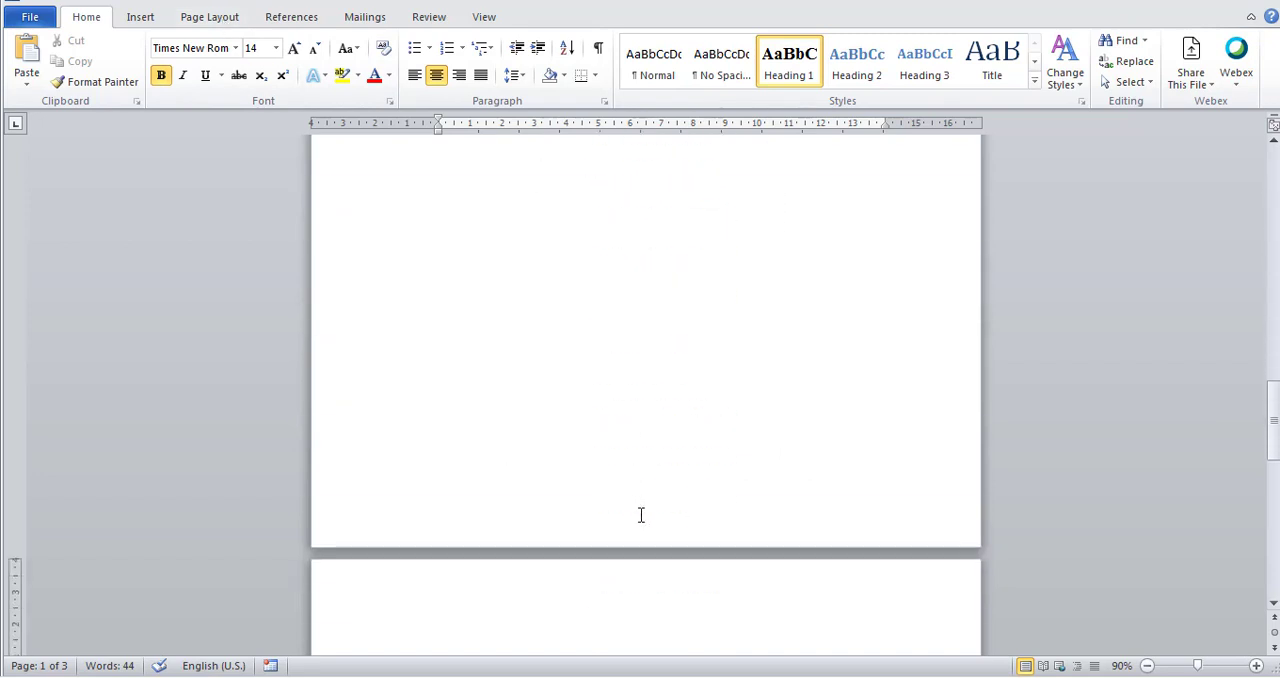
scroll(641, 515, down, 8)
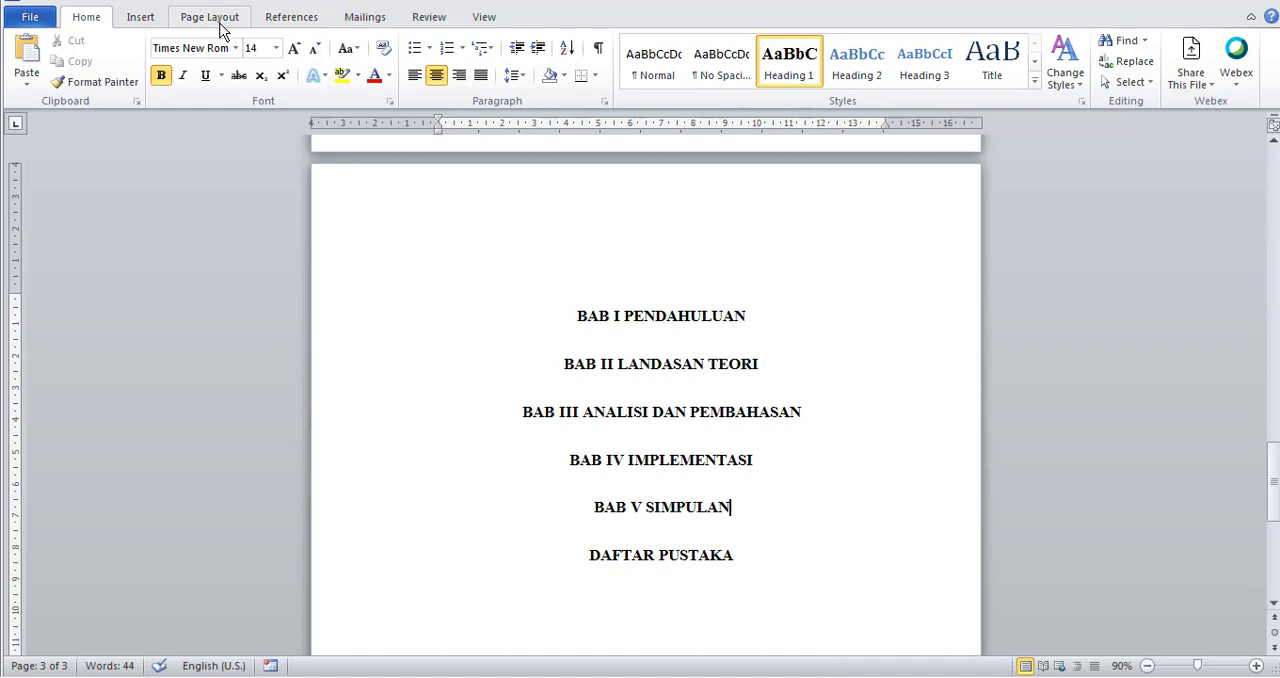
Insert page numbers at the bottom of the pages using the centred Plain Number 2 design.
click(157, 22)
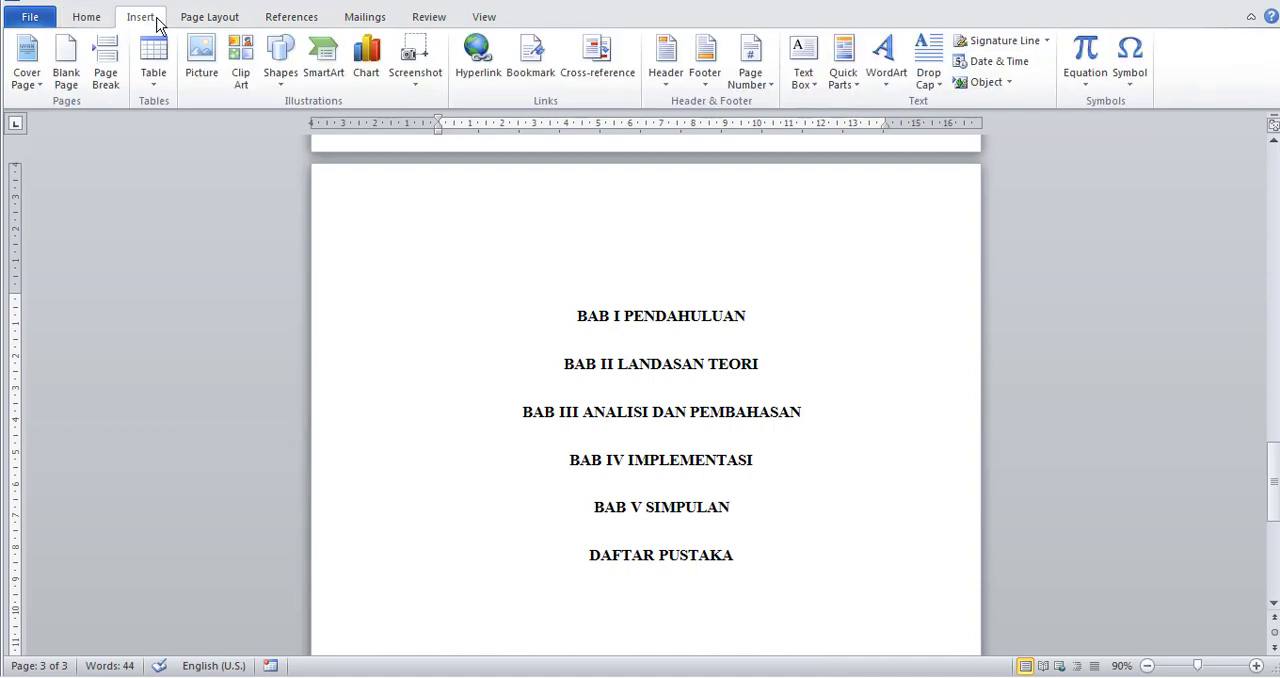
click(770, 88)
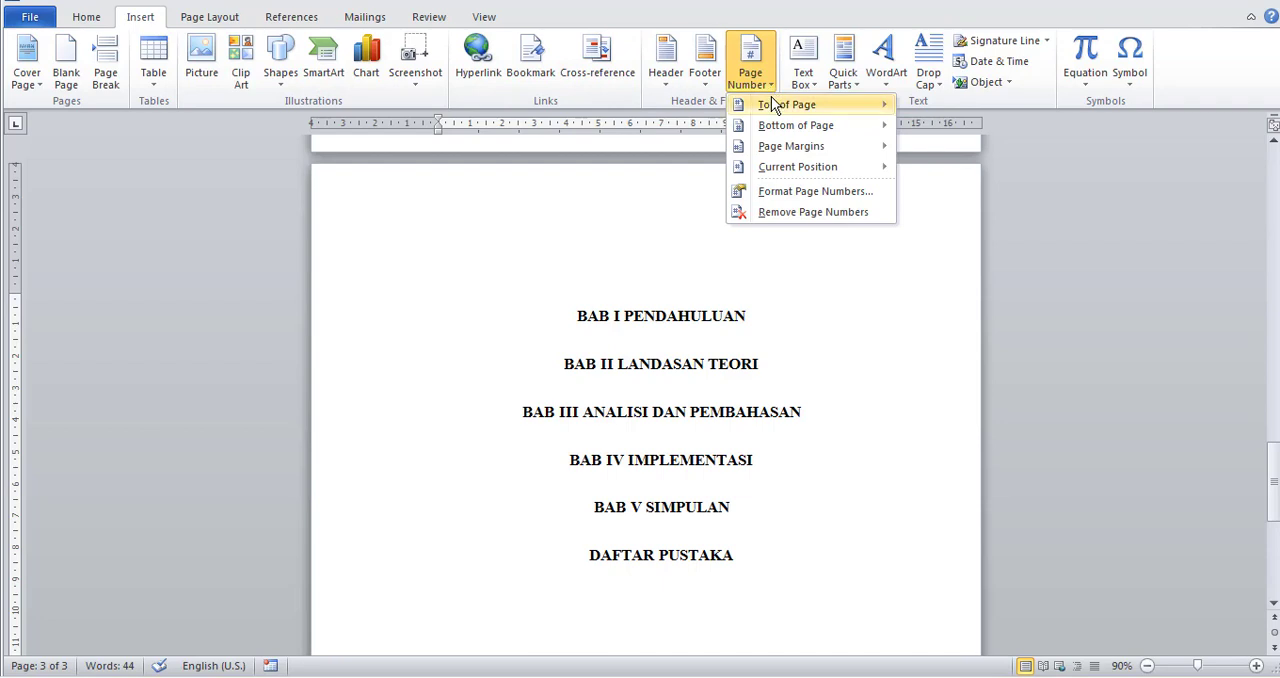
mouse_move(774, 108)
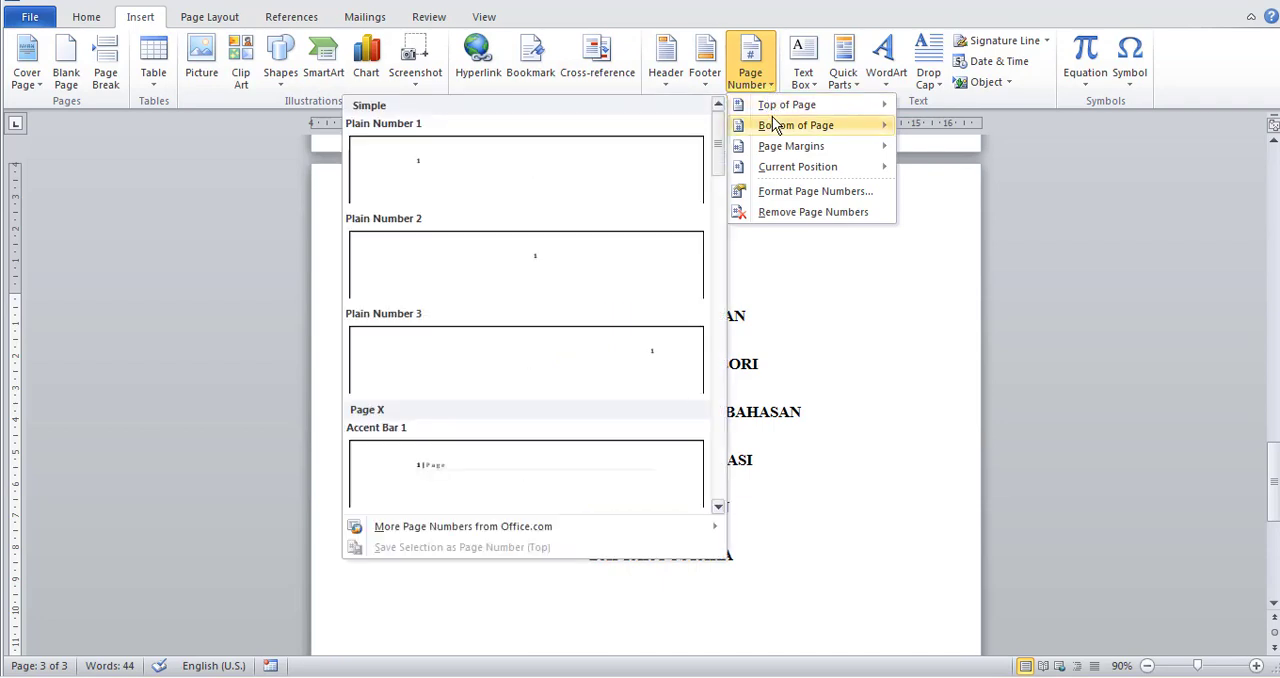
mouse_move(774, 130)
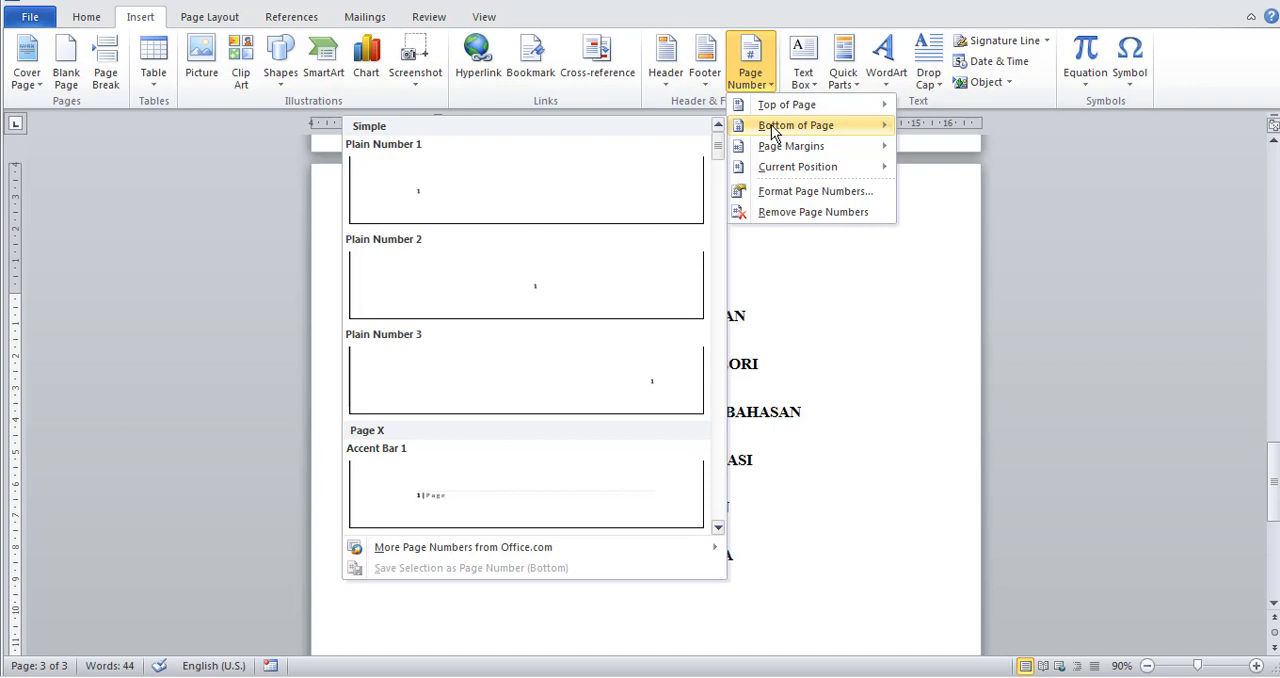
click(585, 280)
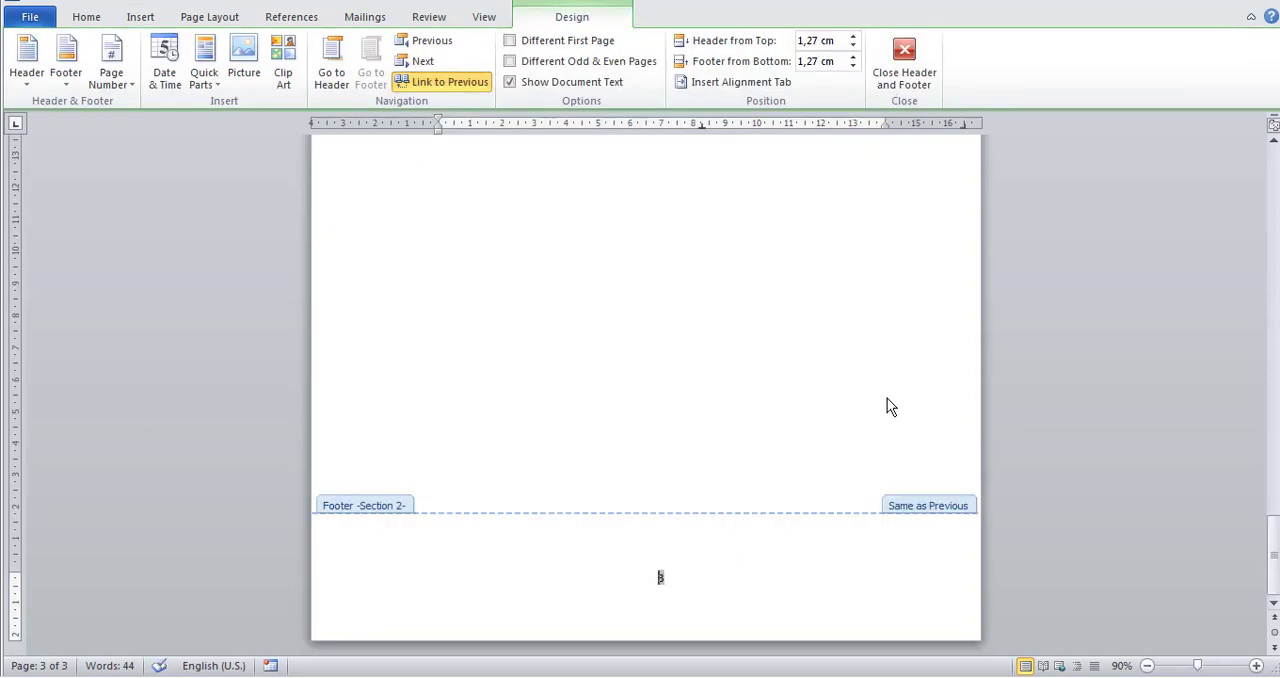
Examine the footer page numbers and section labels on the cover, front-matter and chapter pages.
scroll(886, 404, up, 10)
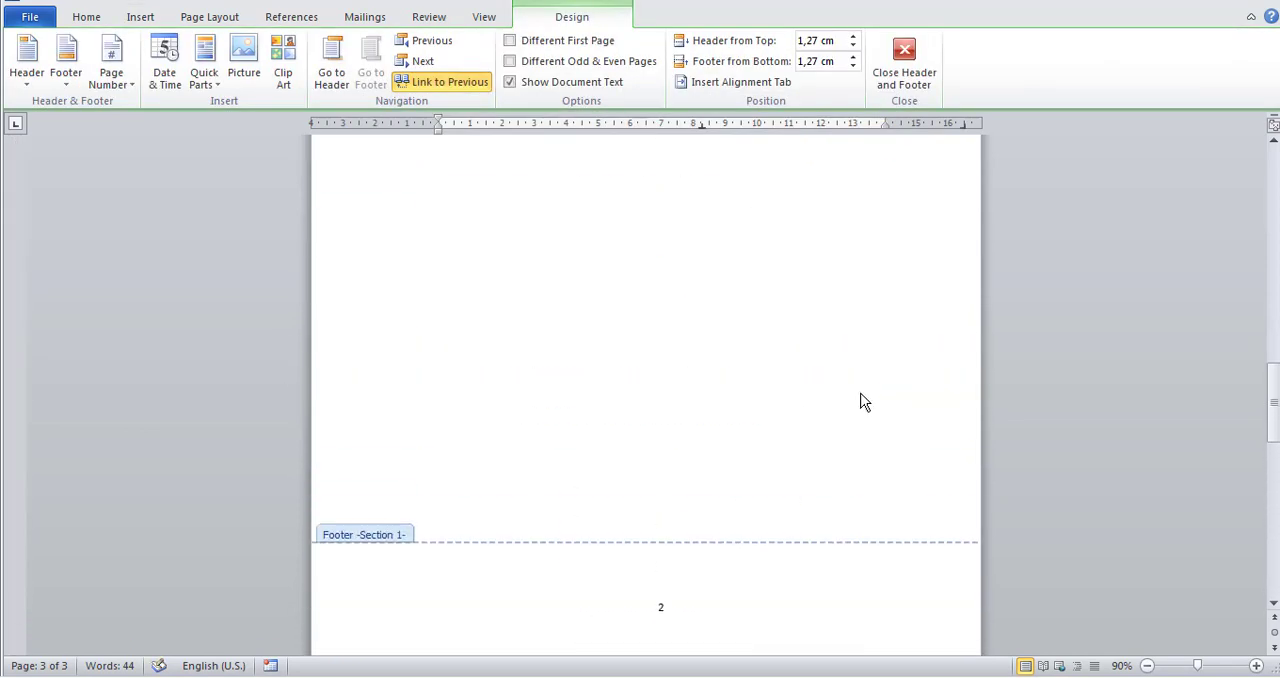
scroll(864, 402, up, 15)
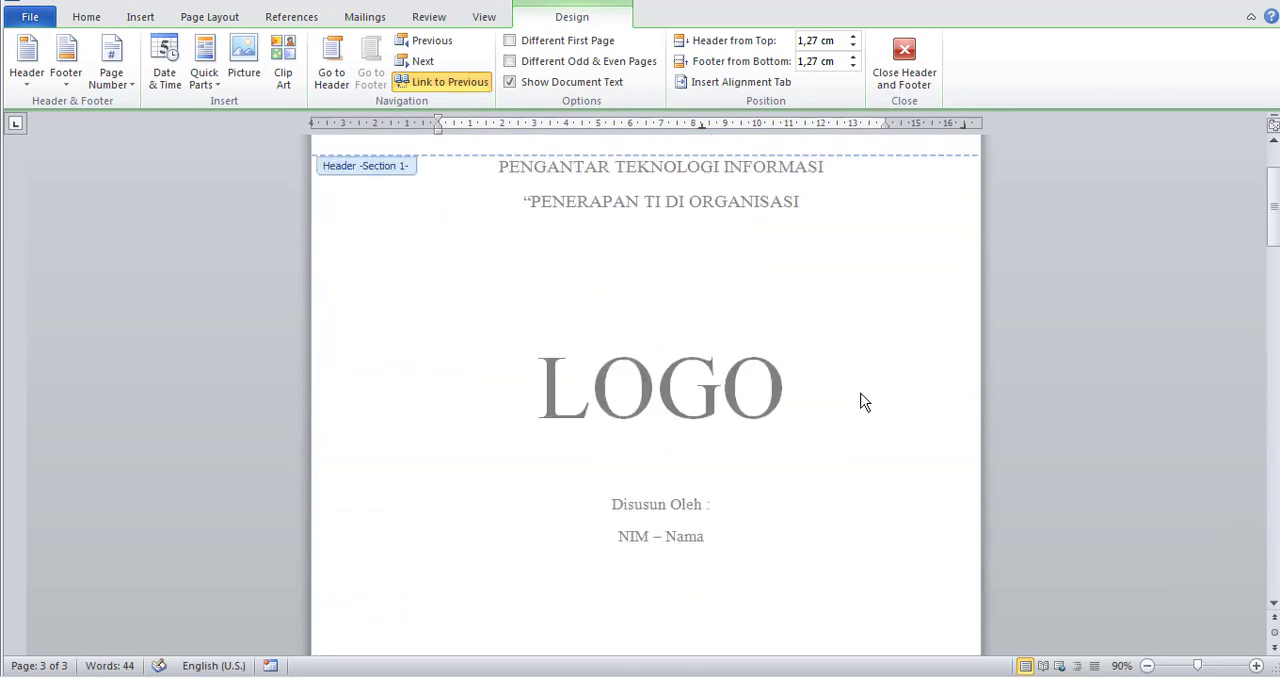
scroll(864, 402, down, 12)
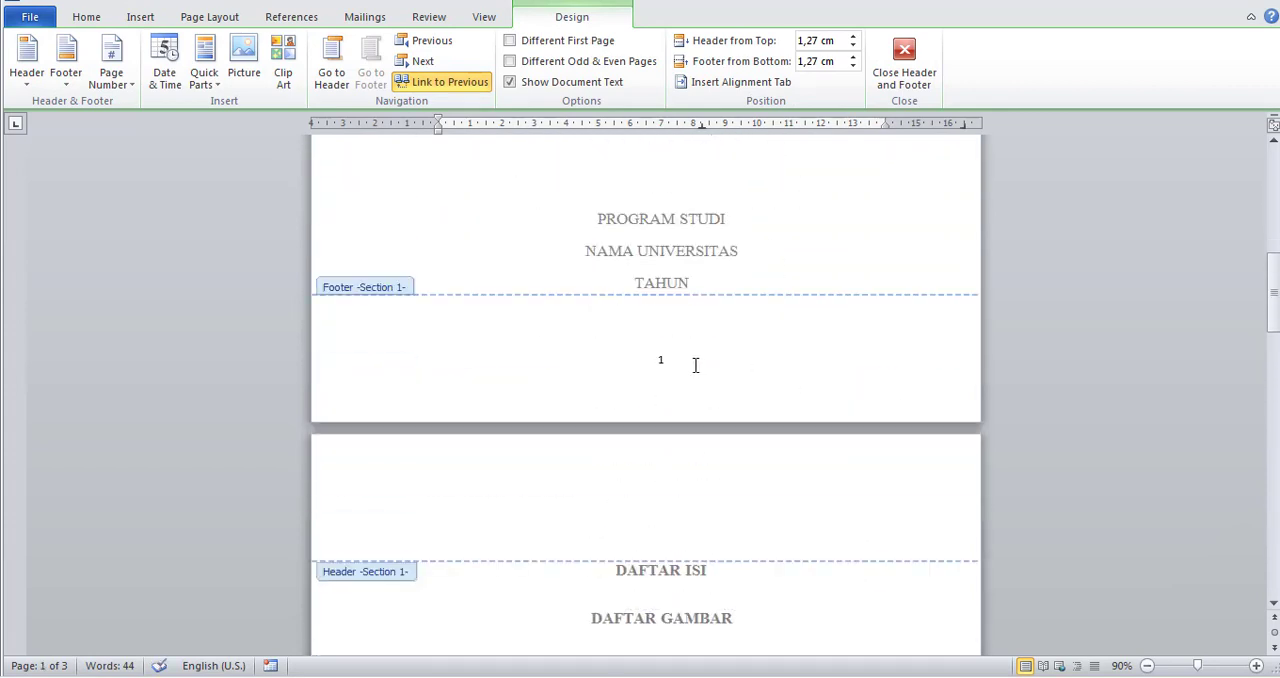
scroll(696, 365, down, 15)
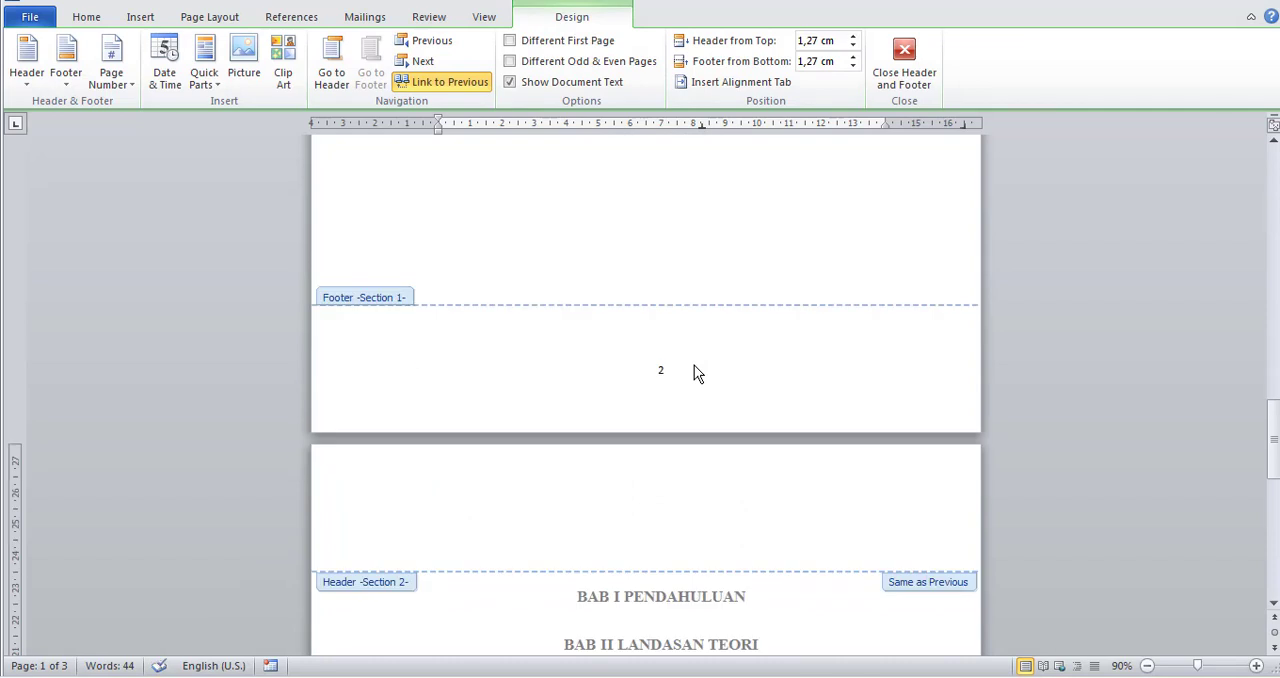
scroll(694, 365, down, 3)
scroll(694, 365, up, 7)
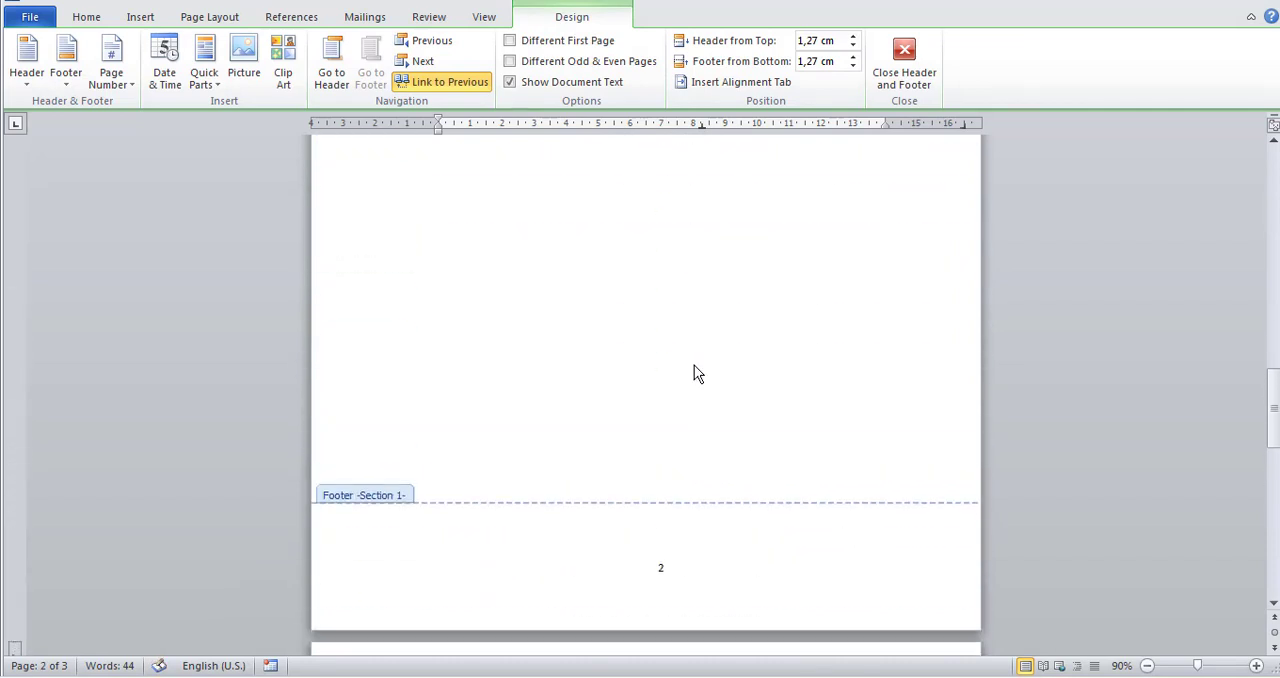
scroll(697, 373, up, 8)
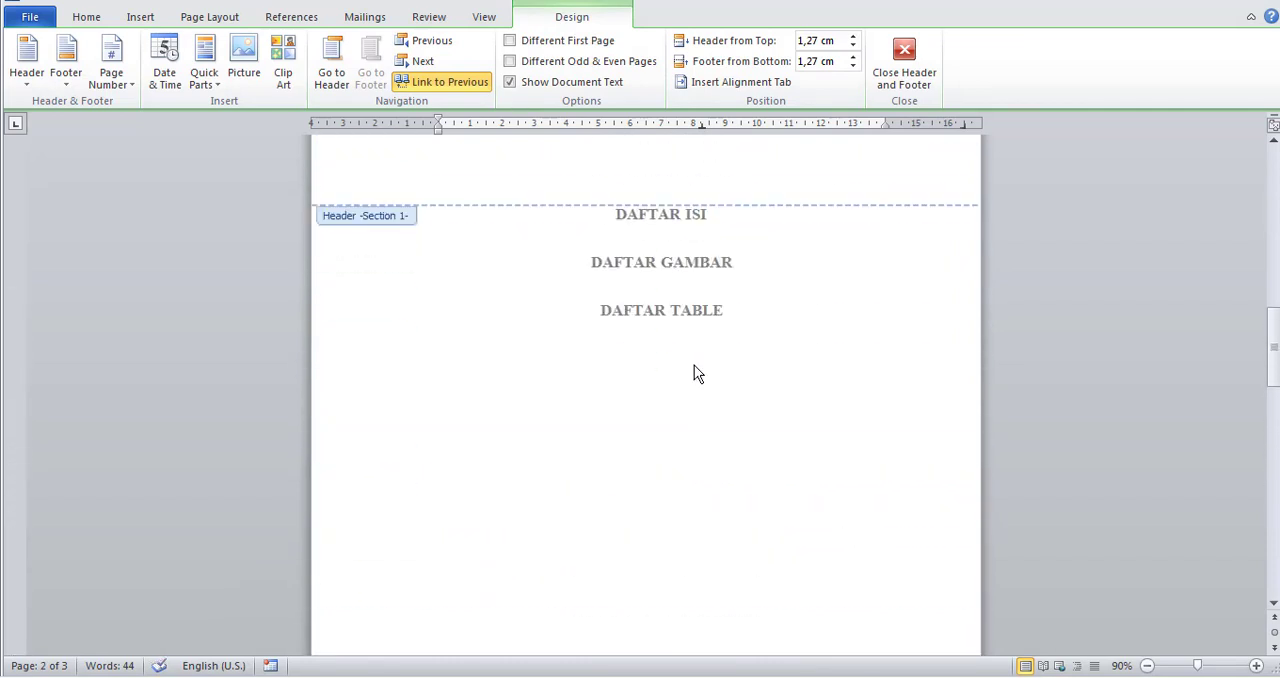
scroll(694, 365, down, 14)
scroll(680, 345, down, 10)
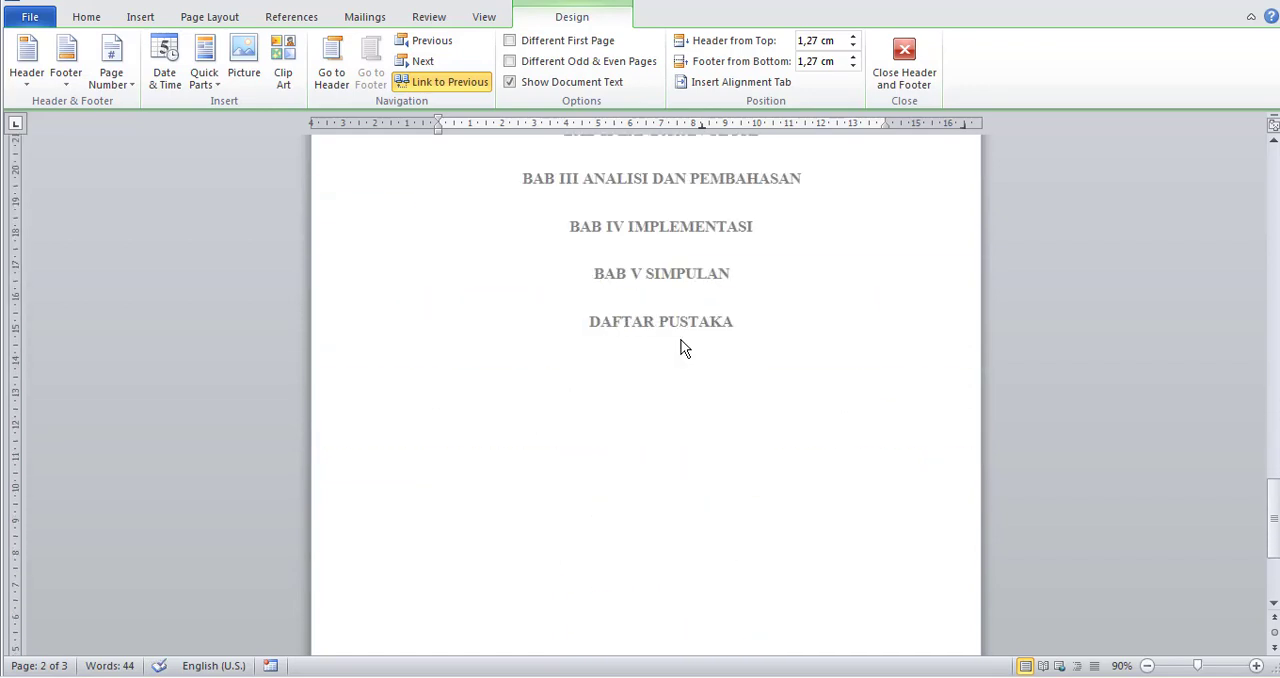
scroll(701, 568, up, 10)
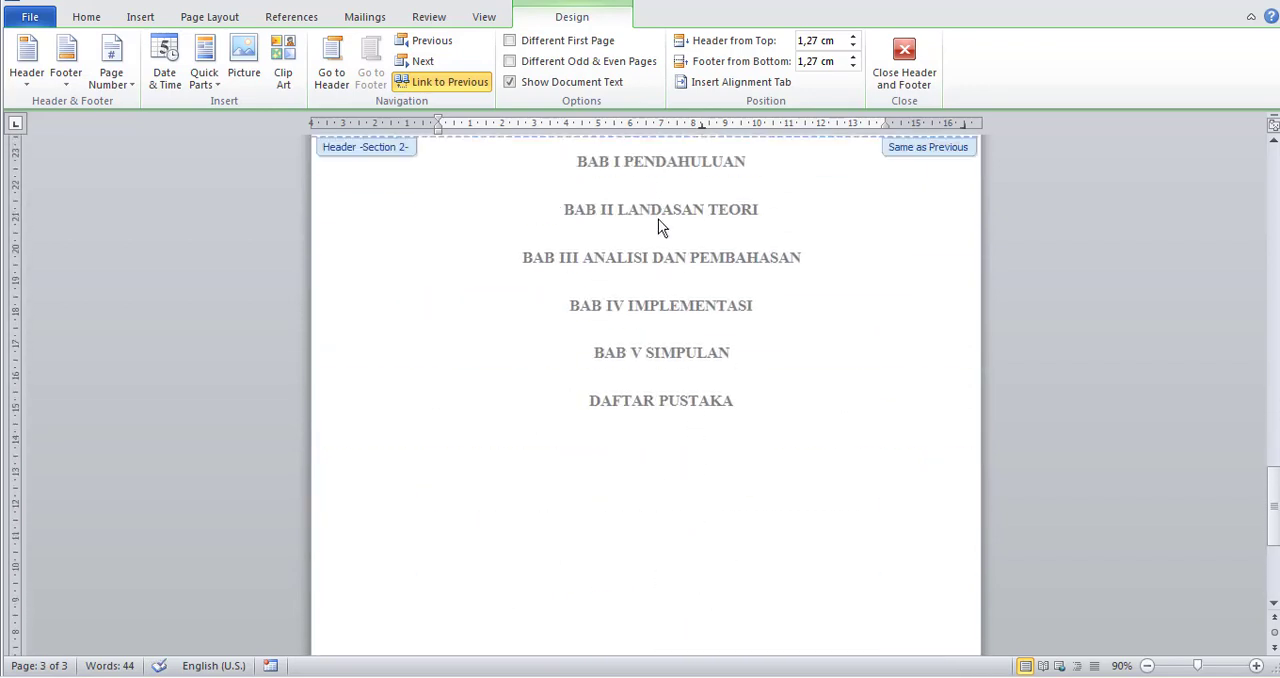
scroll(651, 400, down, 10)
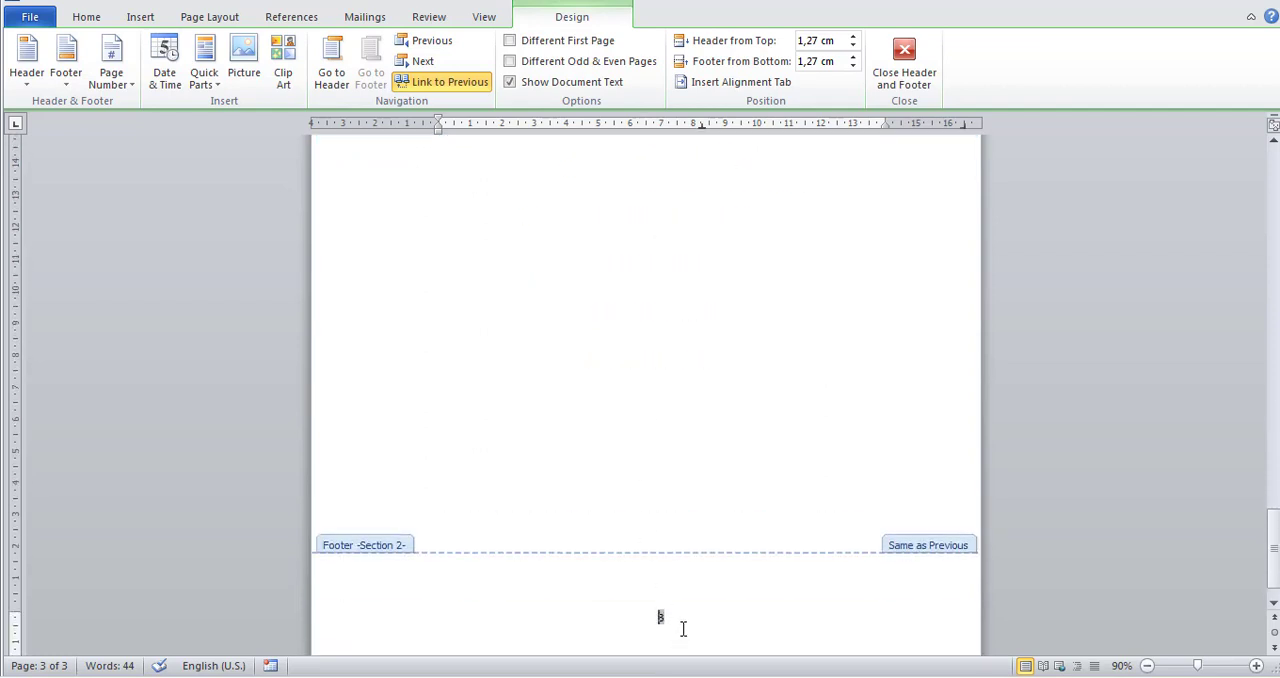
scroll(800, 537, up, 10)
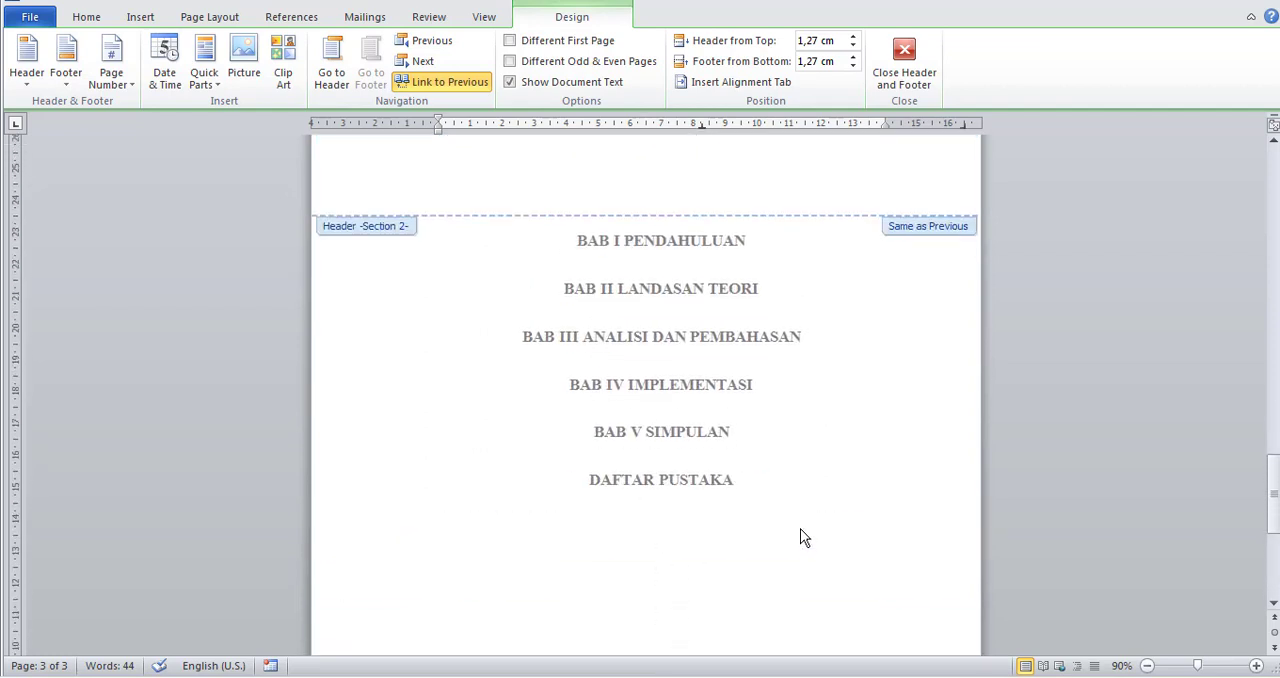
Set the page number format in the Section 1 footer to lowercase Roman numerals (i, ii, iii, …).
scroll(800, 537, up, 10)
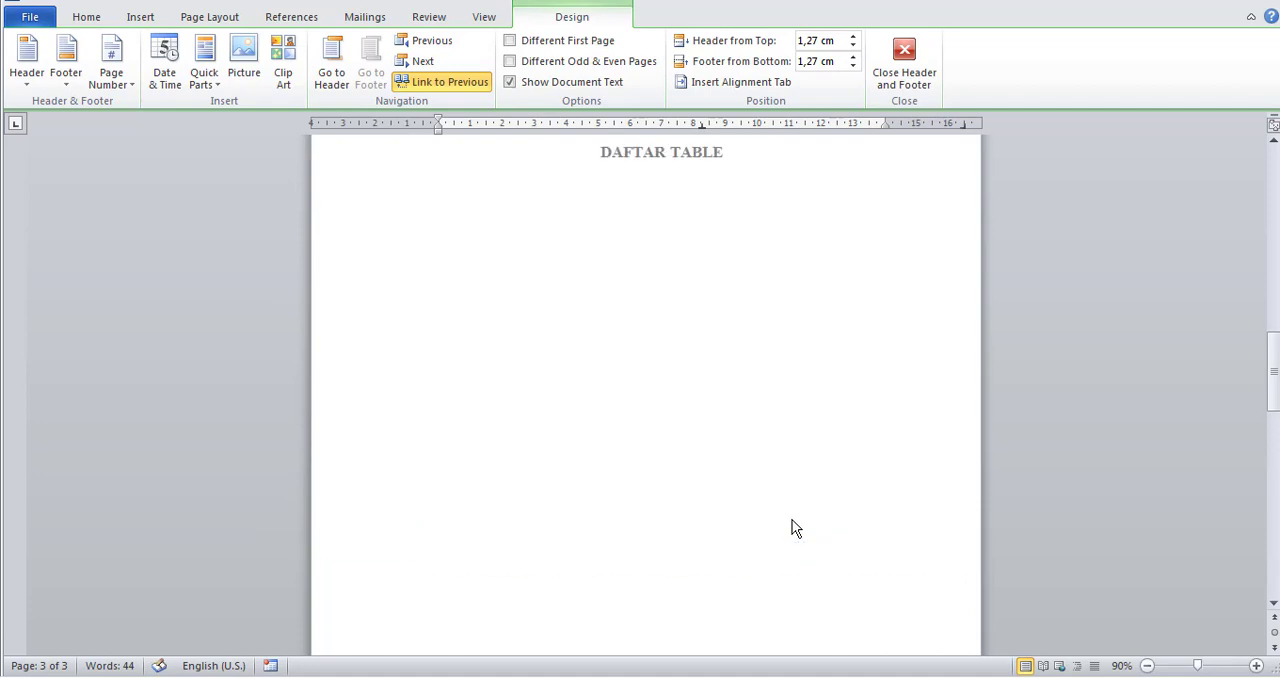
scroll(794, 524, up, 6)
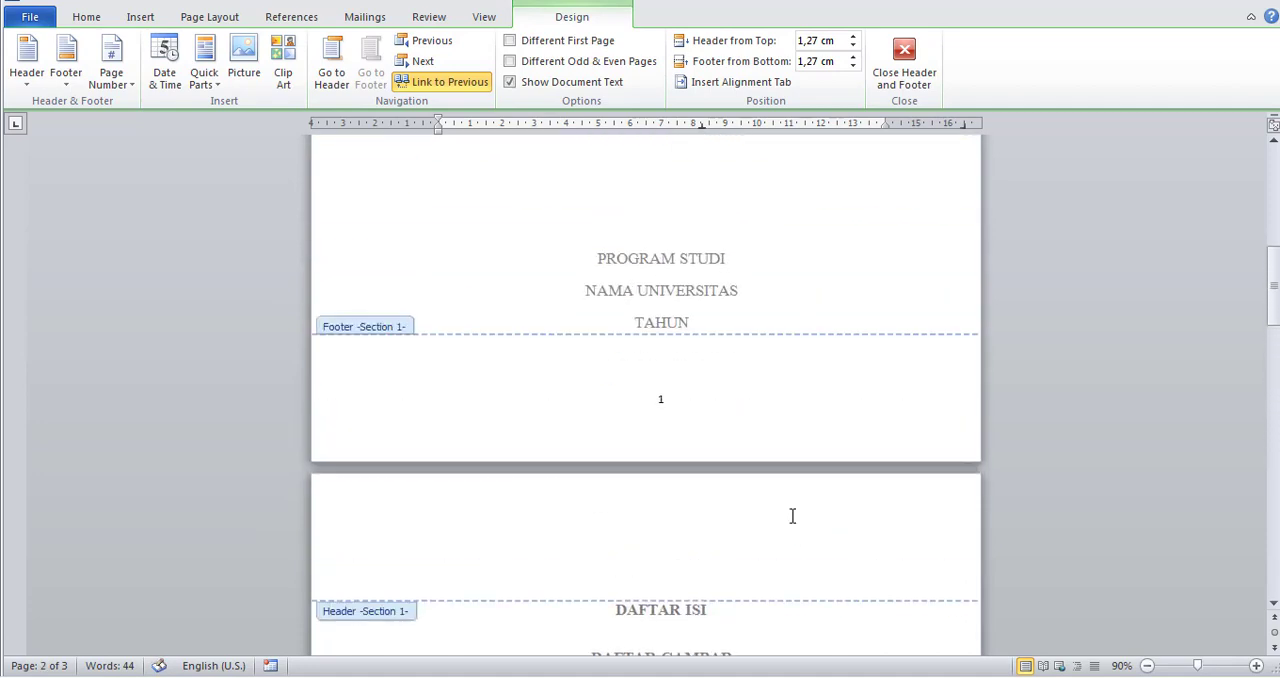
scroll(794, 524, down, 5)
scroll(794, 524, up, 1)
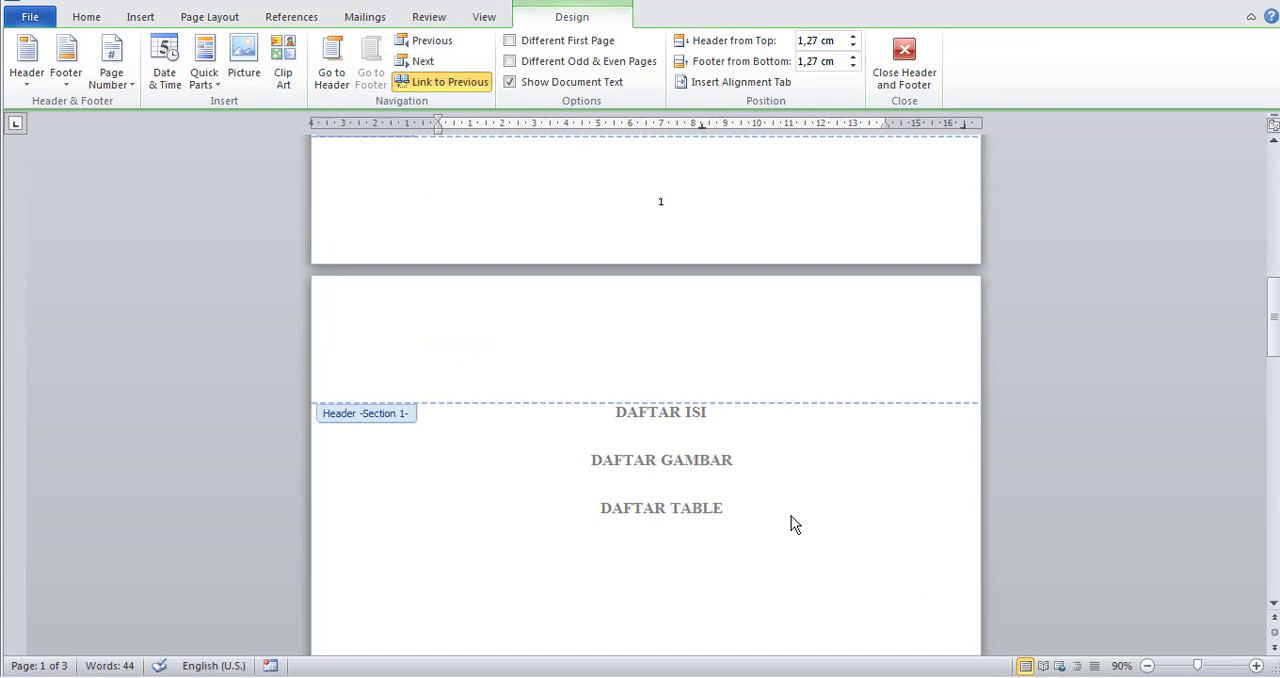
scroll(794, 524, up, 1)
scroll(794, 524, down, 1)
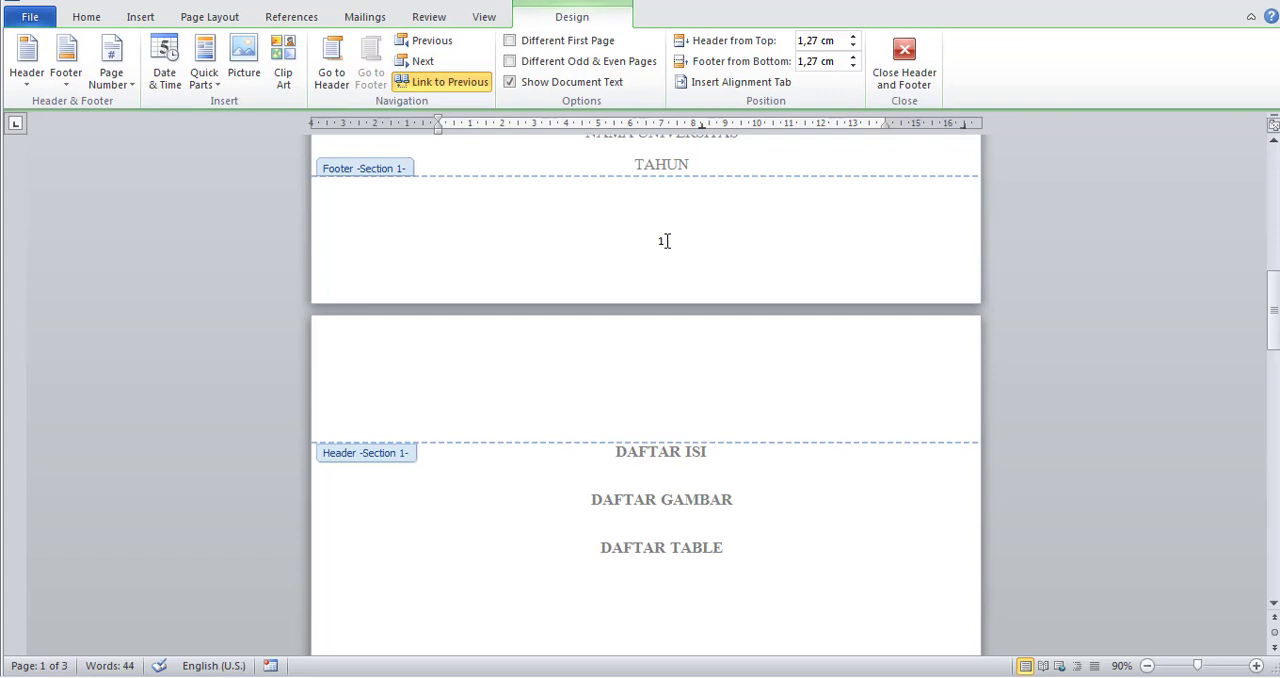
scroll(676, 300, up, 10)
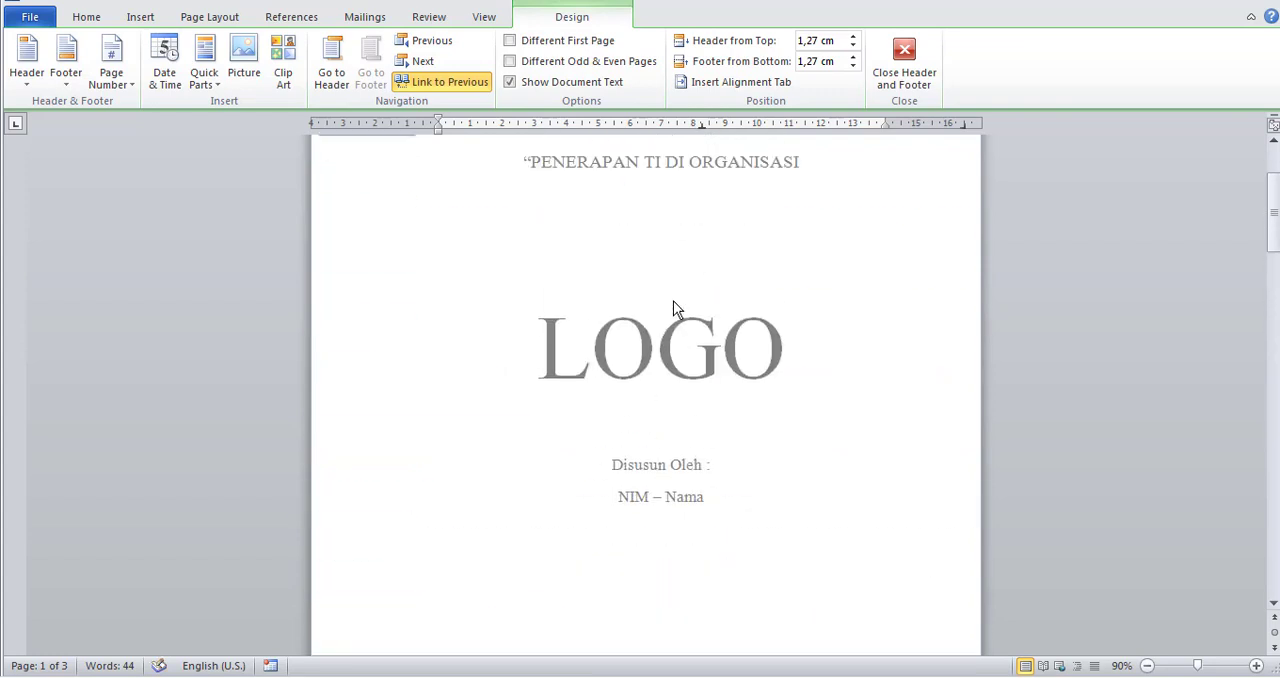
scroll(672, 296, down, 8)
click(658, 396)
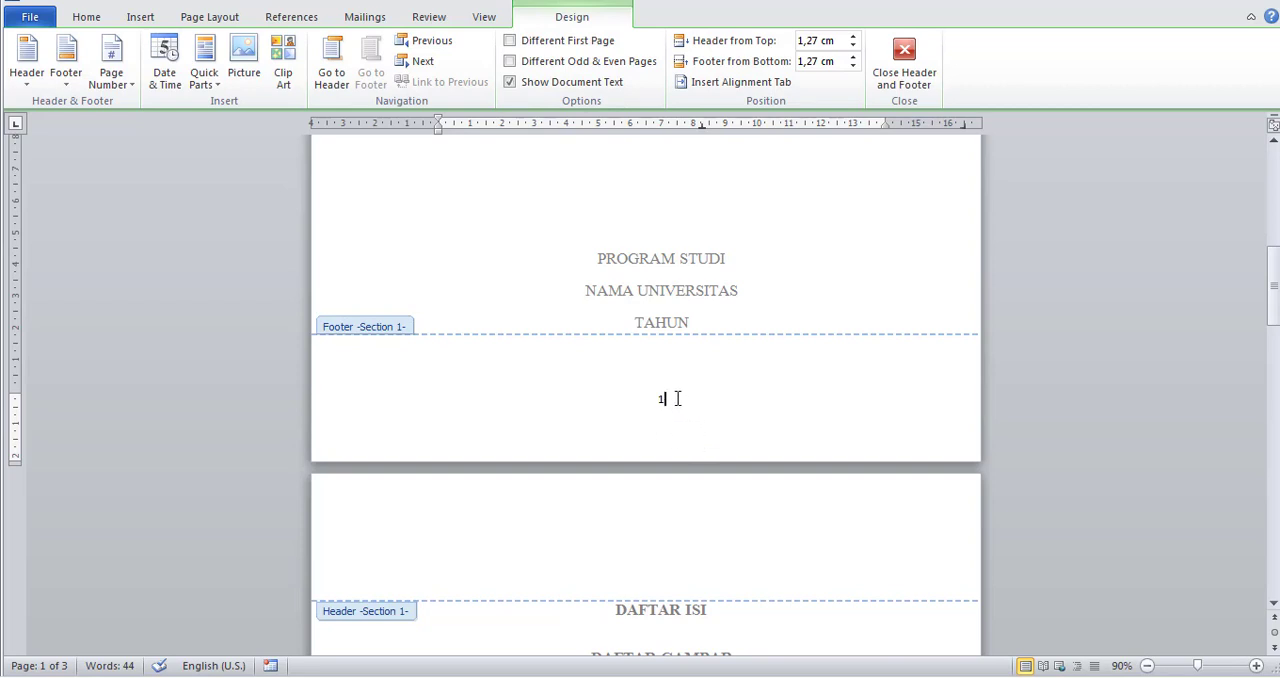
click(122, 80)
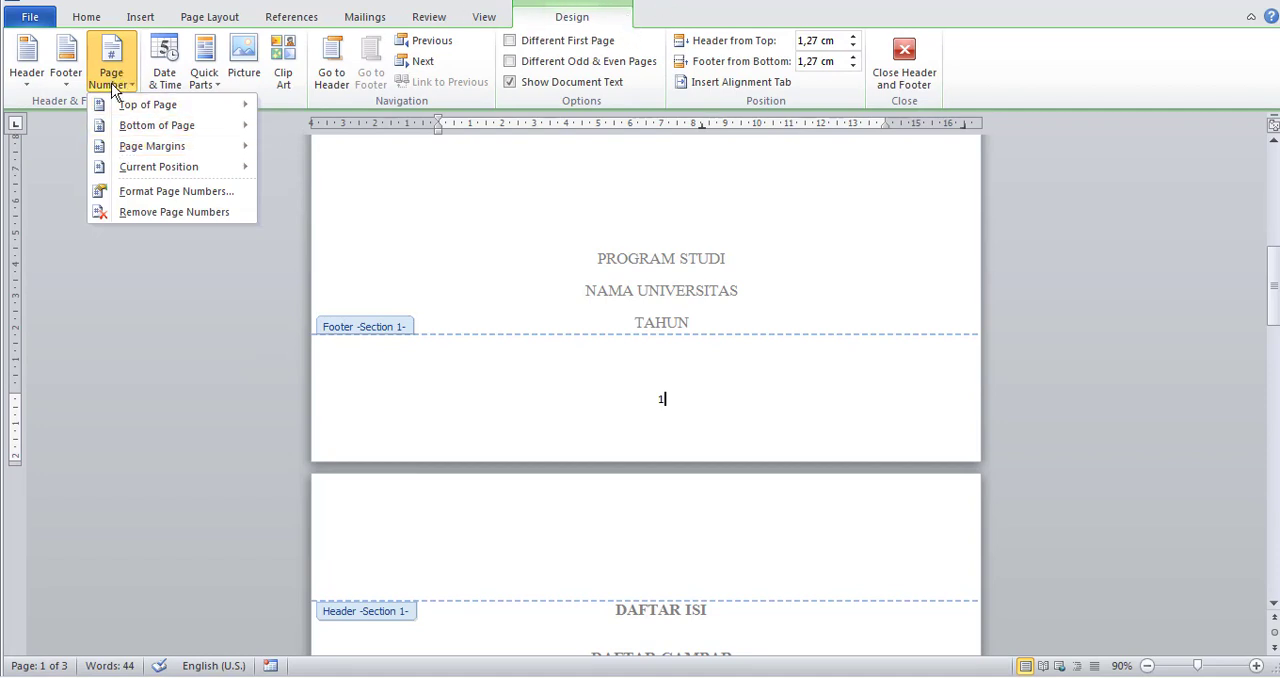
click(122, 196)
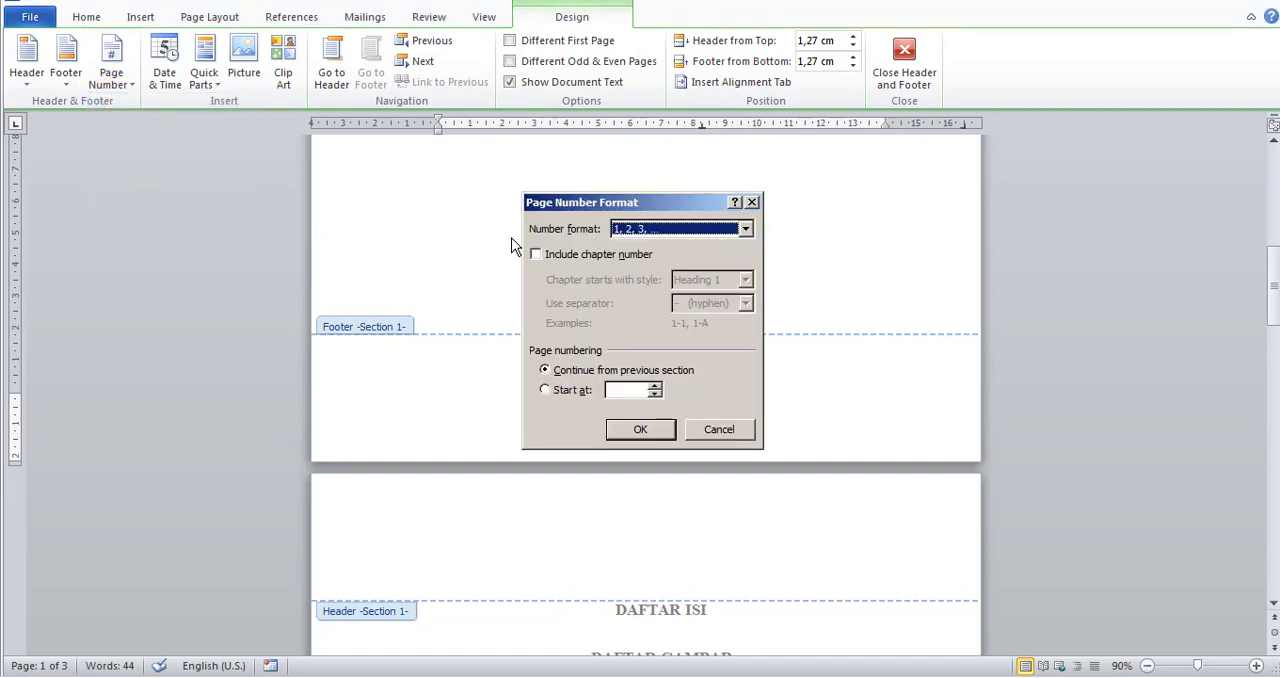
click(677, 232)
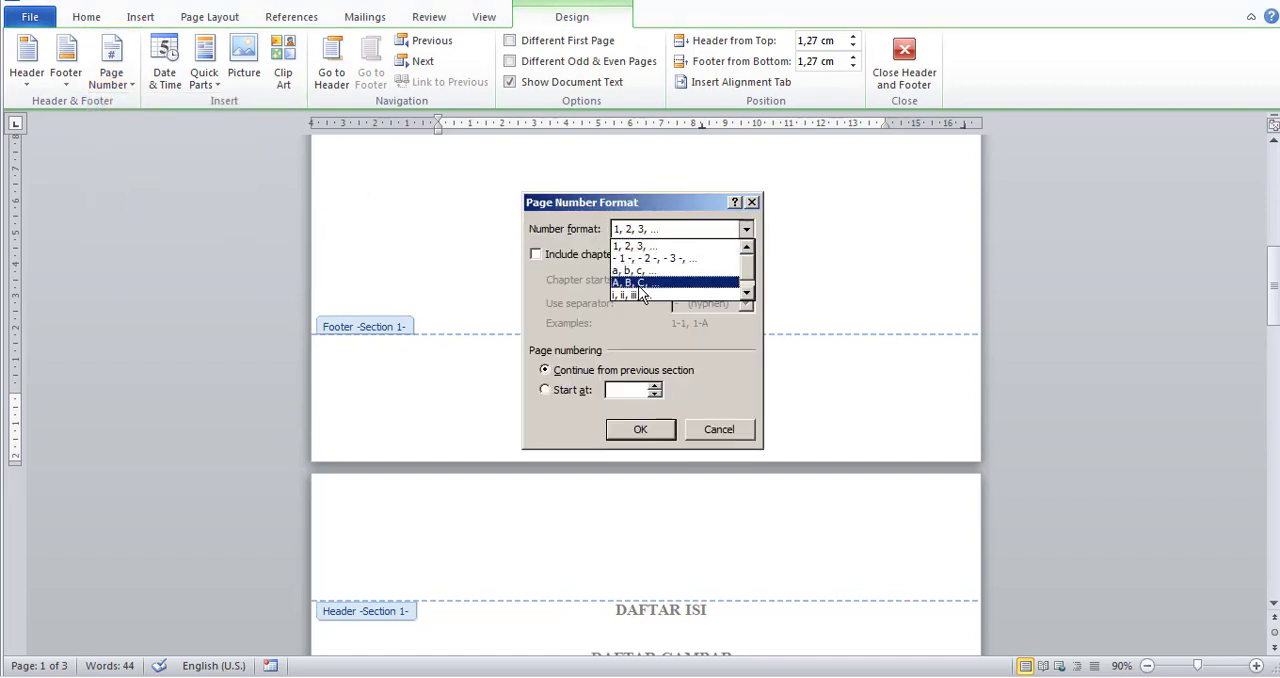
click(631, 288)
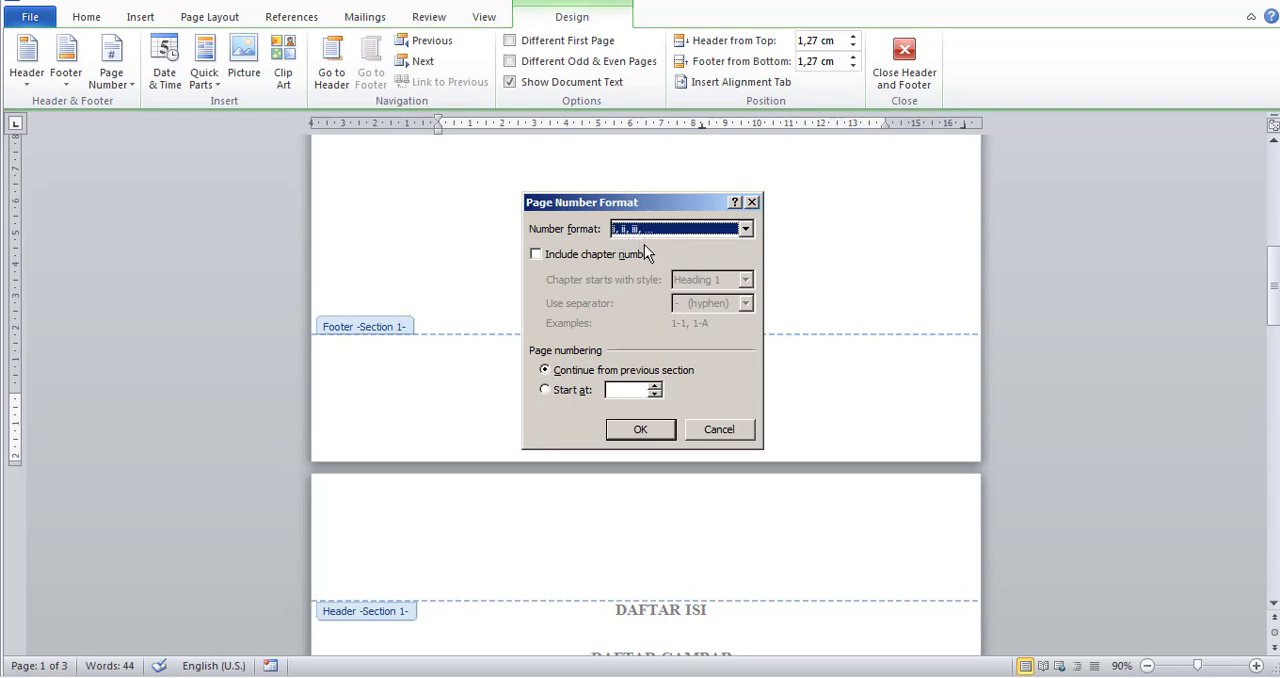
click(655, 429)
Examine the footer page numbers on the cover, front-matter and chapter pages in both sections.
scroll(669, 470, down, 5)
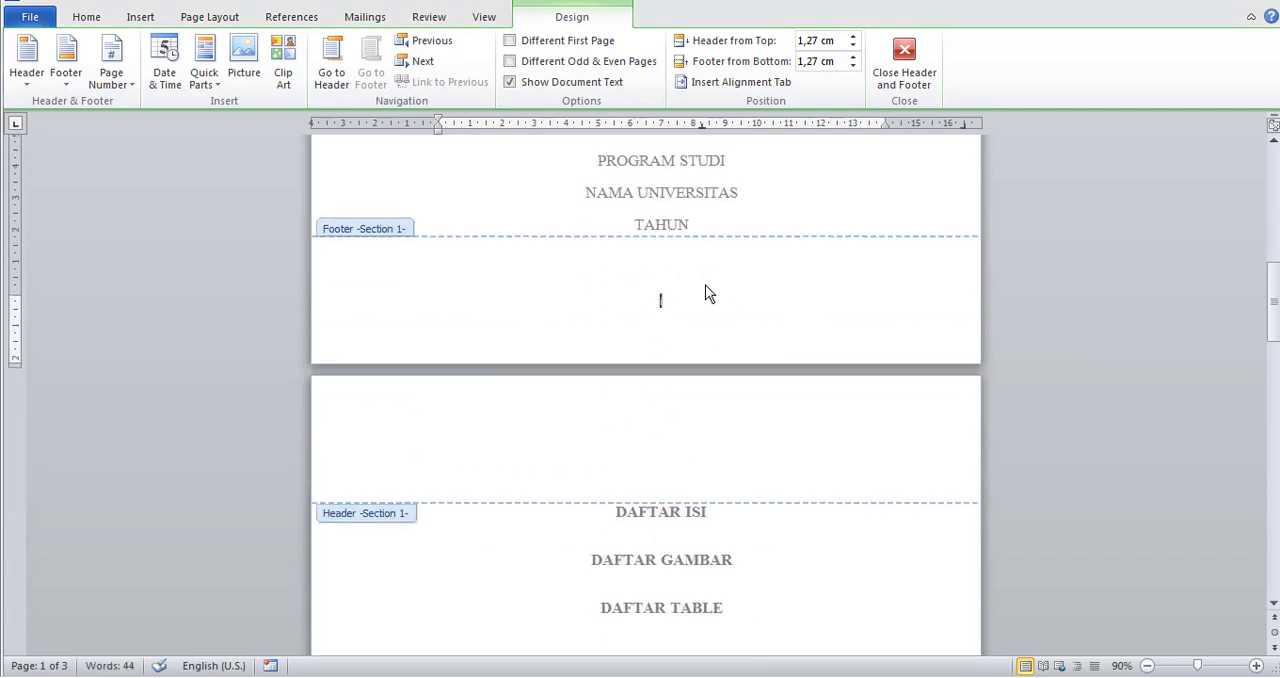
scroll(673, 305, down, 15)
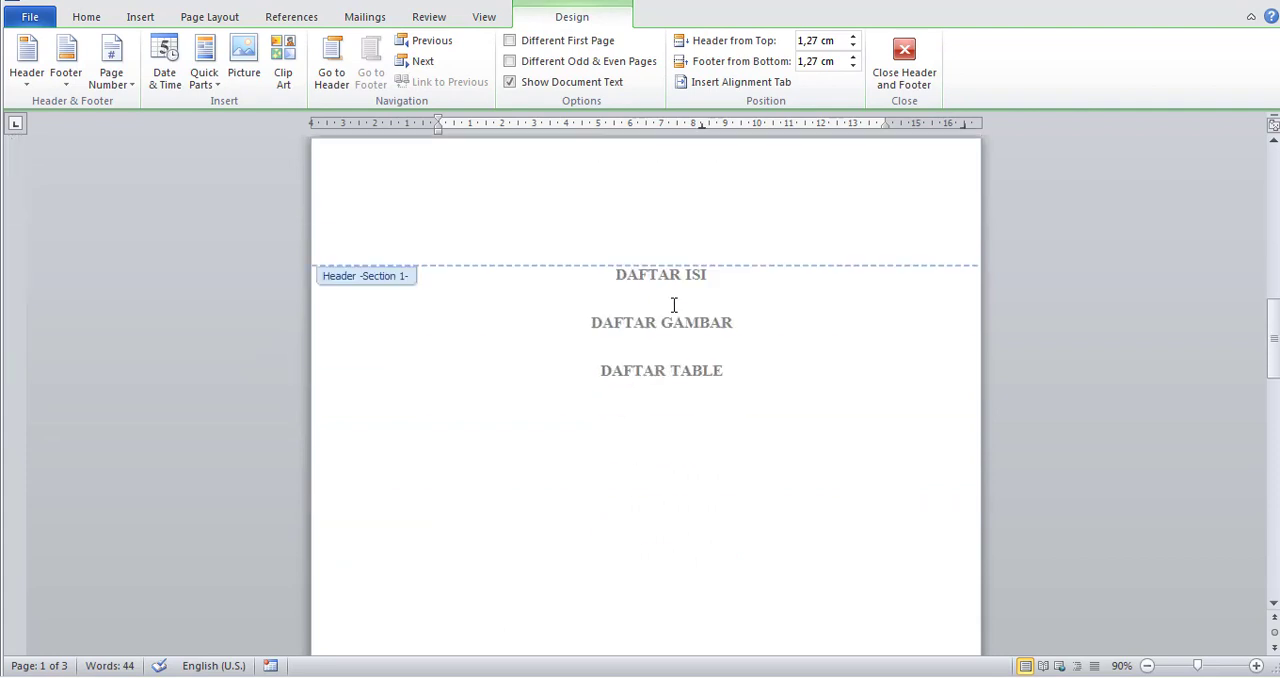
scroll(674, 310, up, 4)
scroll(671, 309, up, 8)
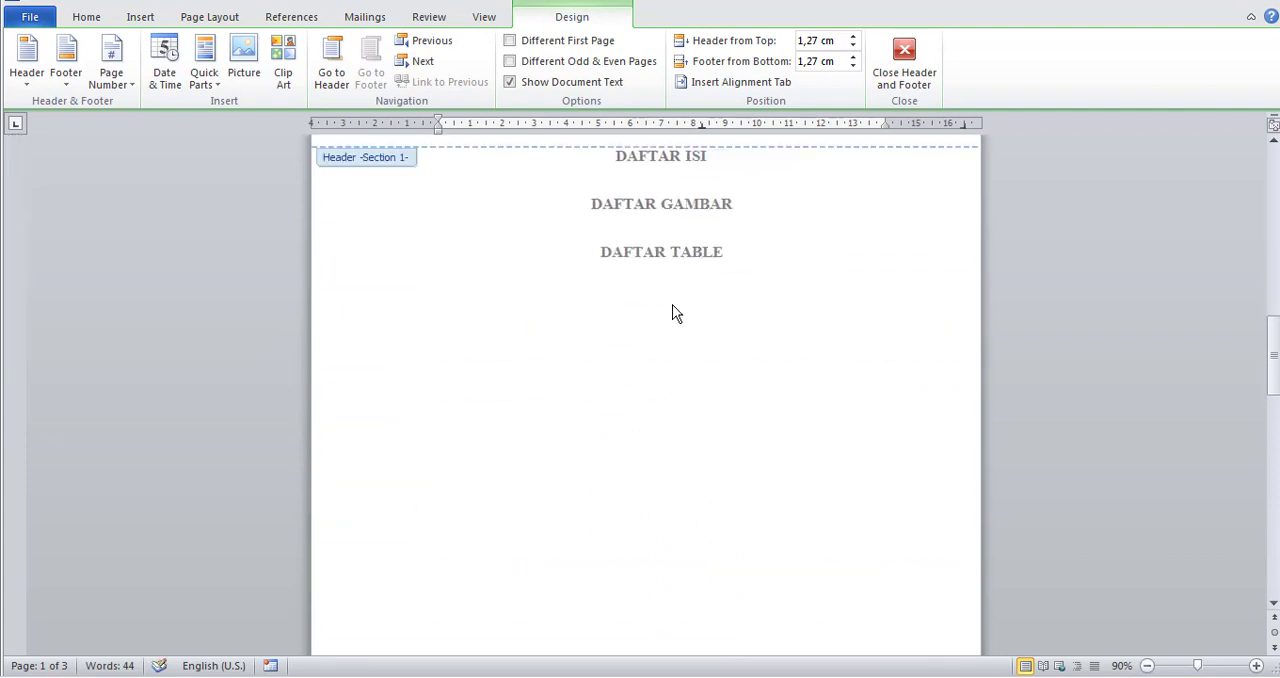
scroll(663, 200, down, 11)
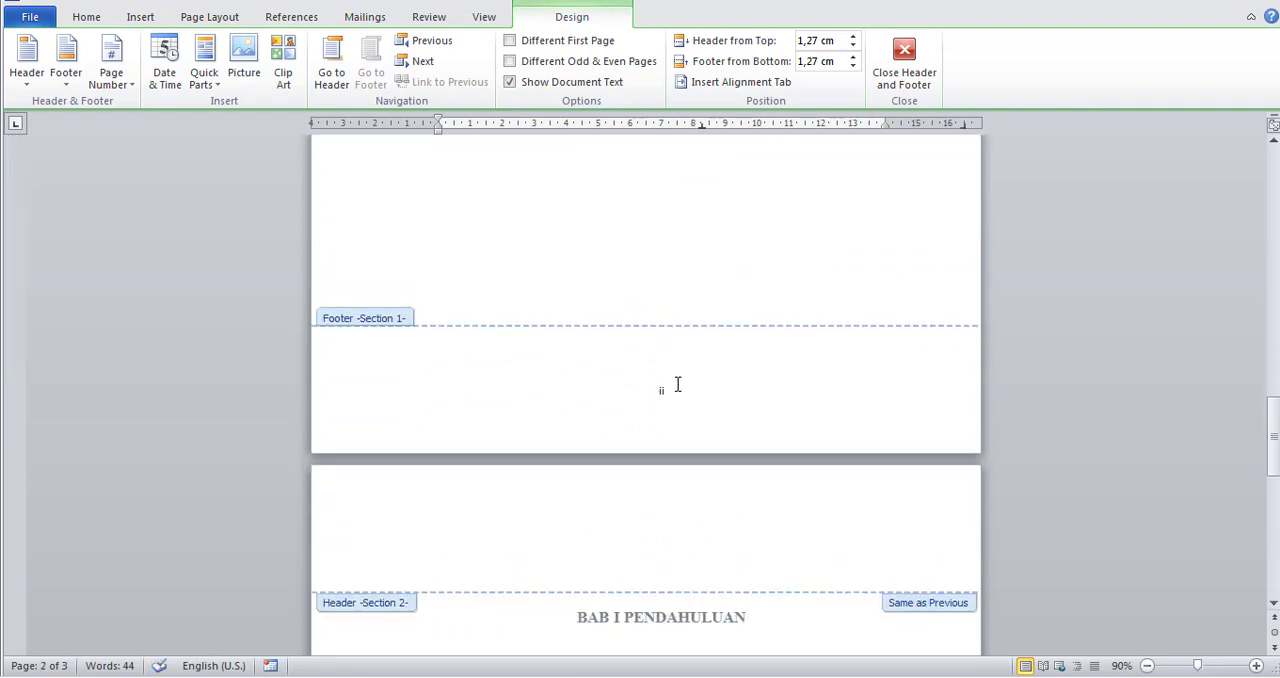
scroll(674, 390, down, 15)
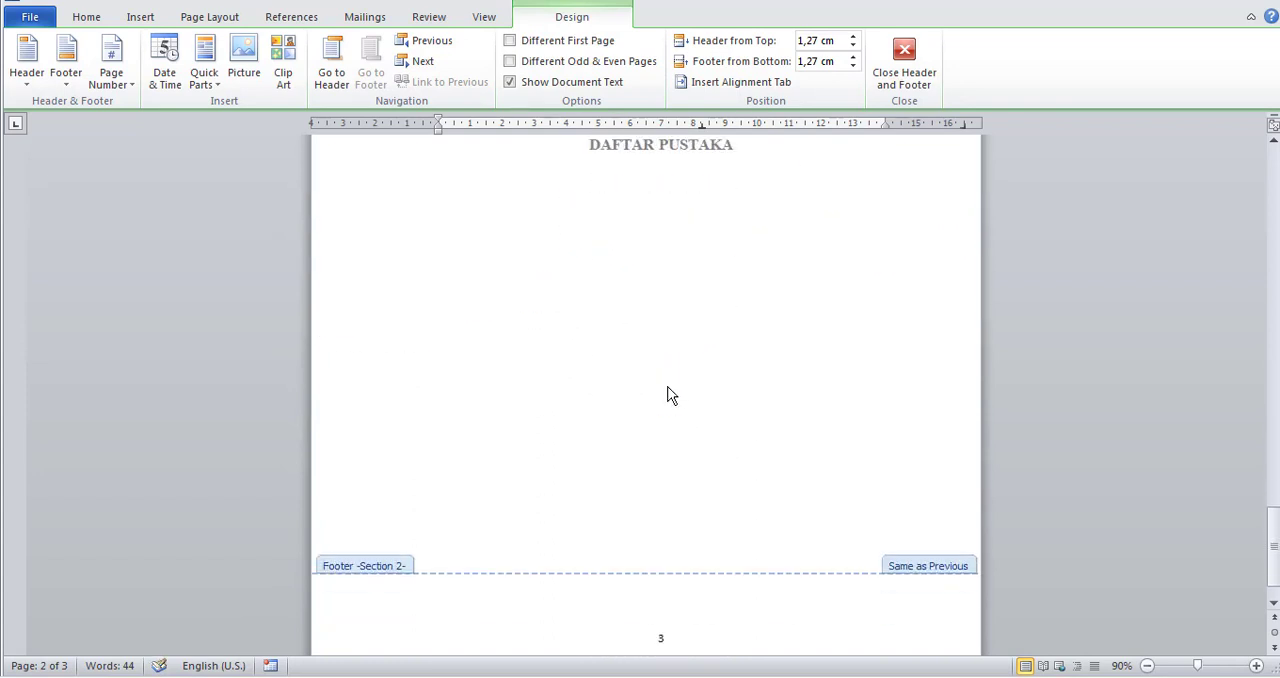
scroll(671, 392, down, 12)
scroll(660, 306, up, 1)
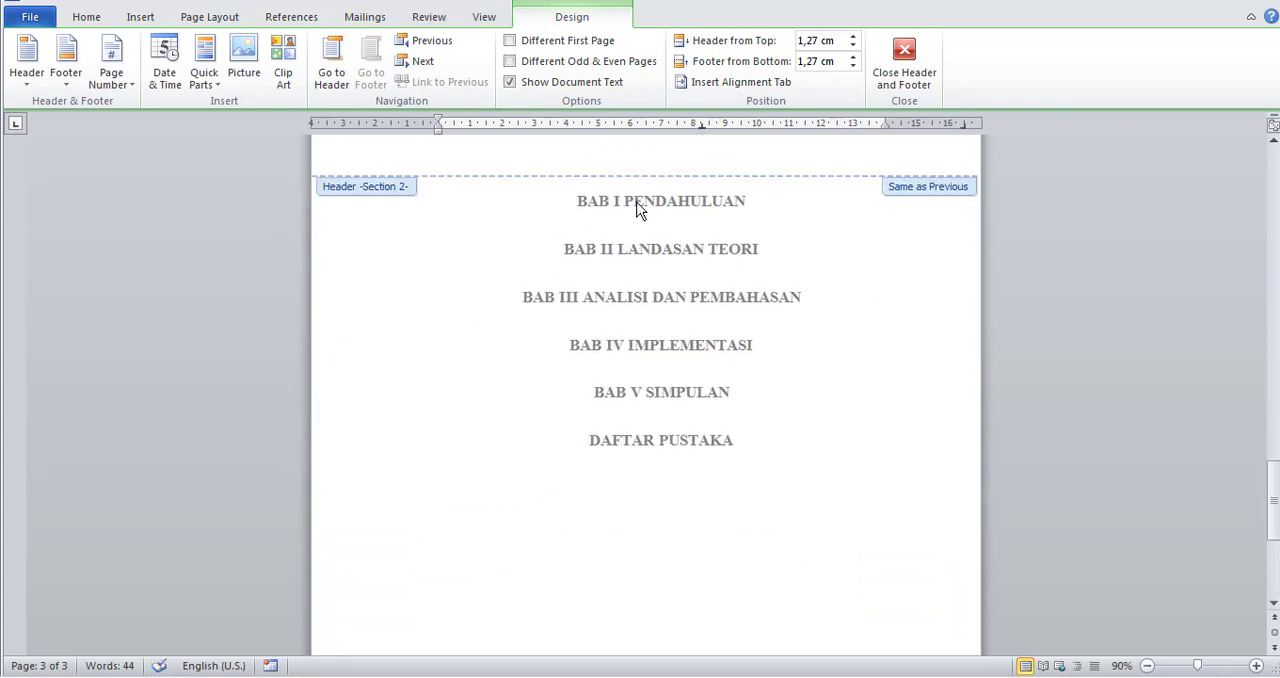
scroll(694, 424, down, 6)
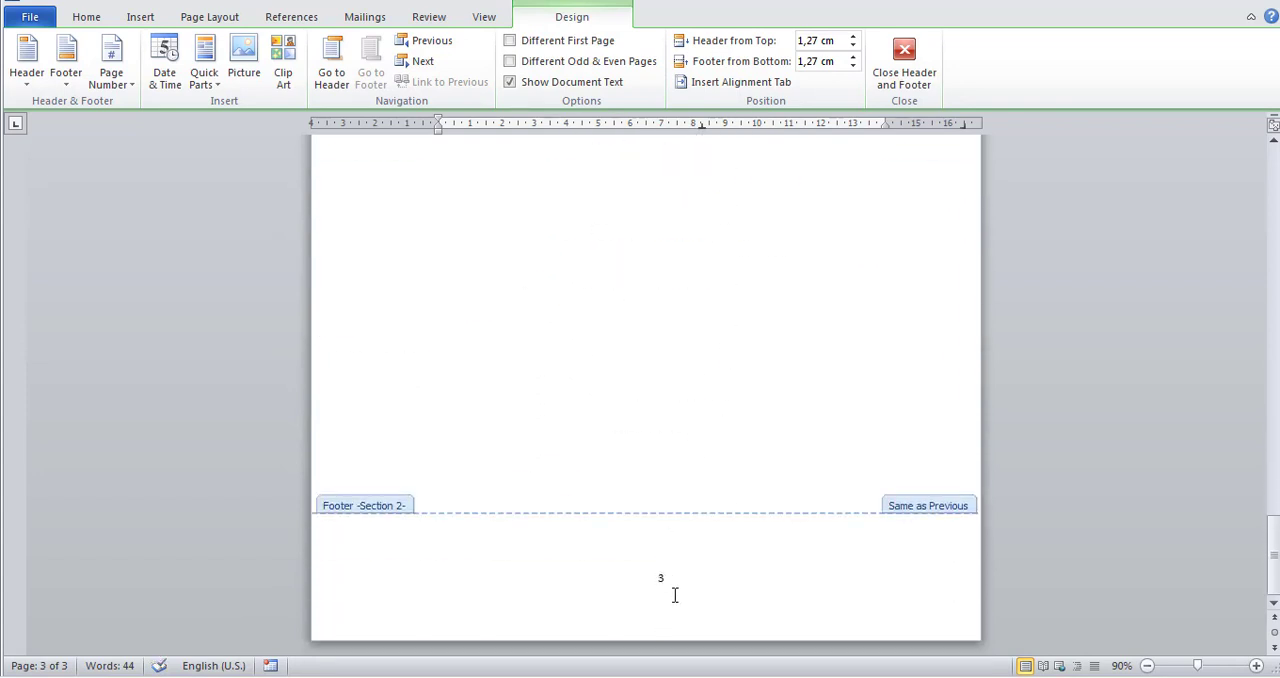
scroll(672, 580, up, 15)
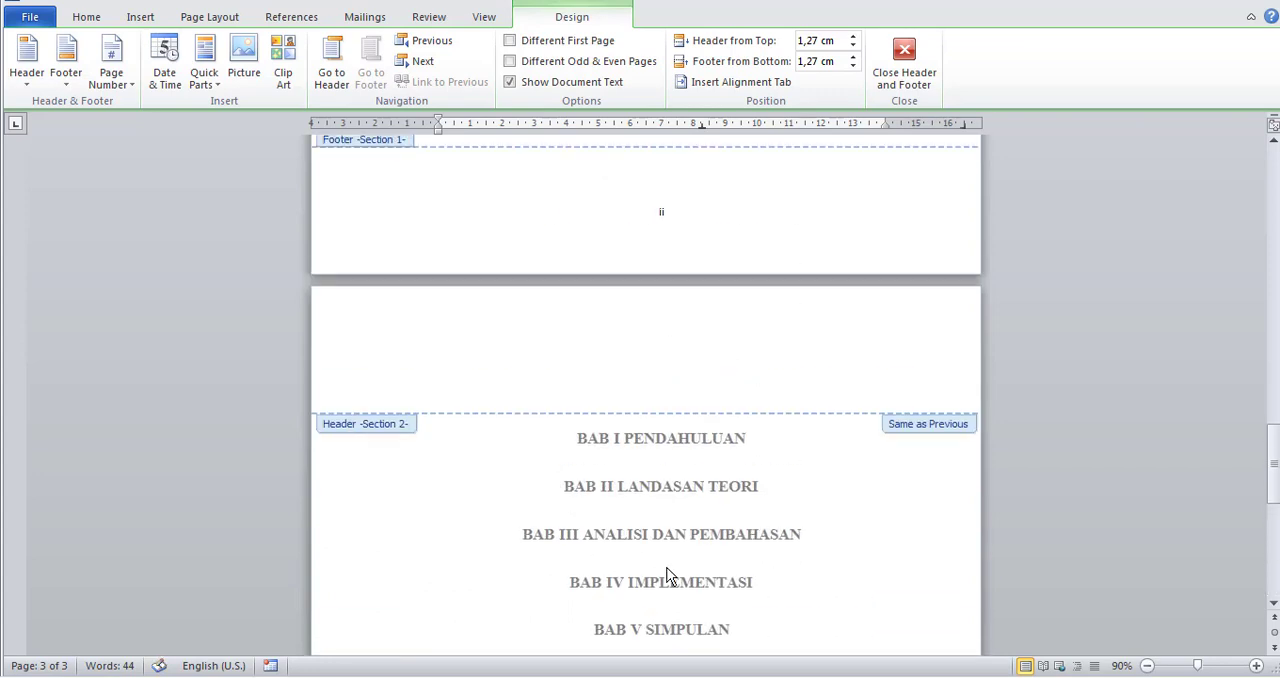
scroll(670, 576, up, 15)
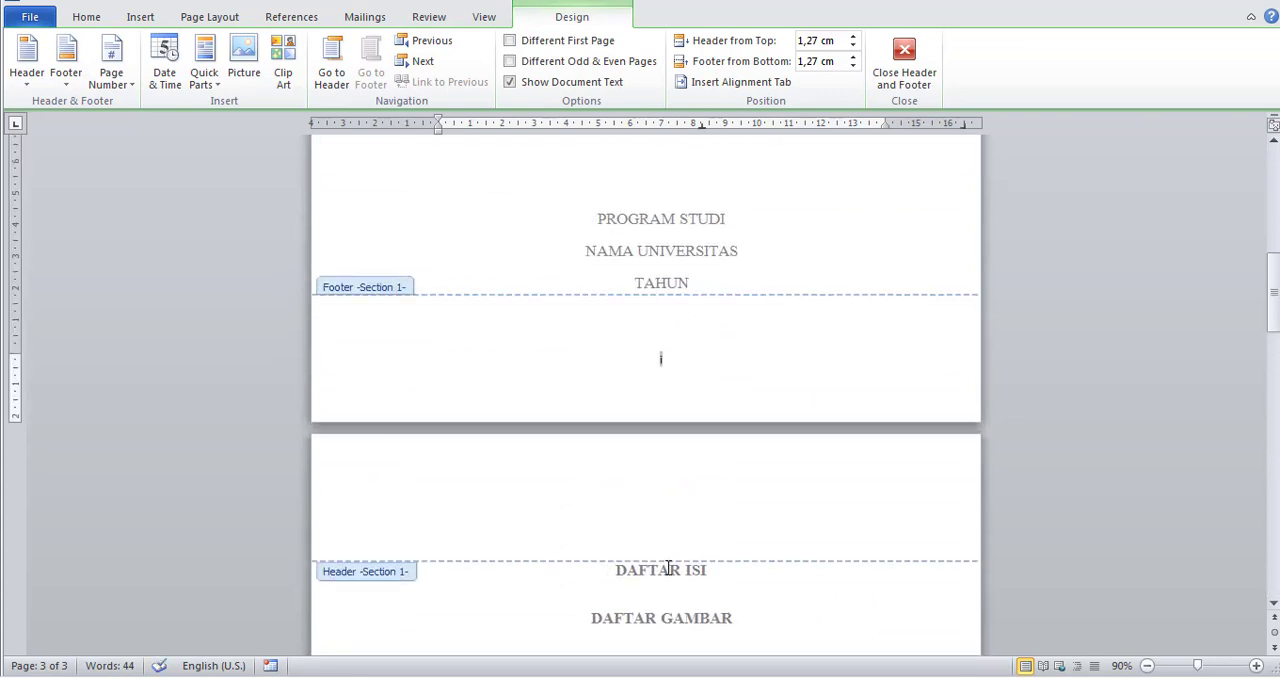
scroll(668, 574, up, 4)
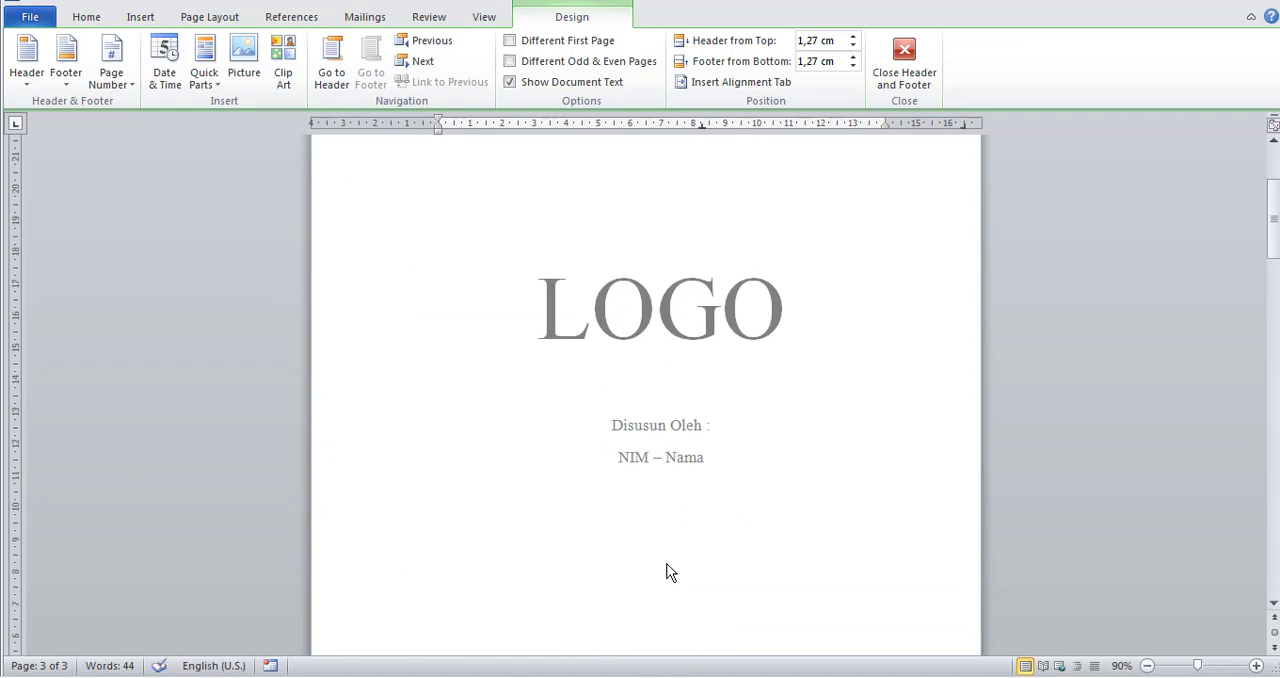
Turn on Different First Page for the Section 1 headers and footers, starting from the cover page footer.
scroll(670, 572, down, 5)
click(669, 568)
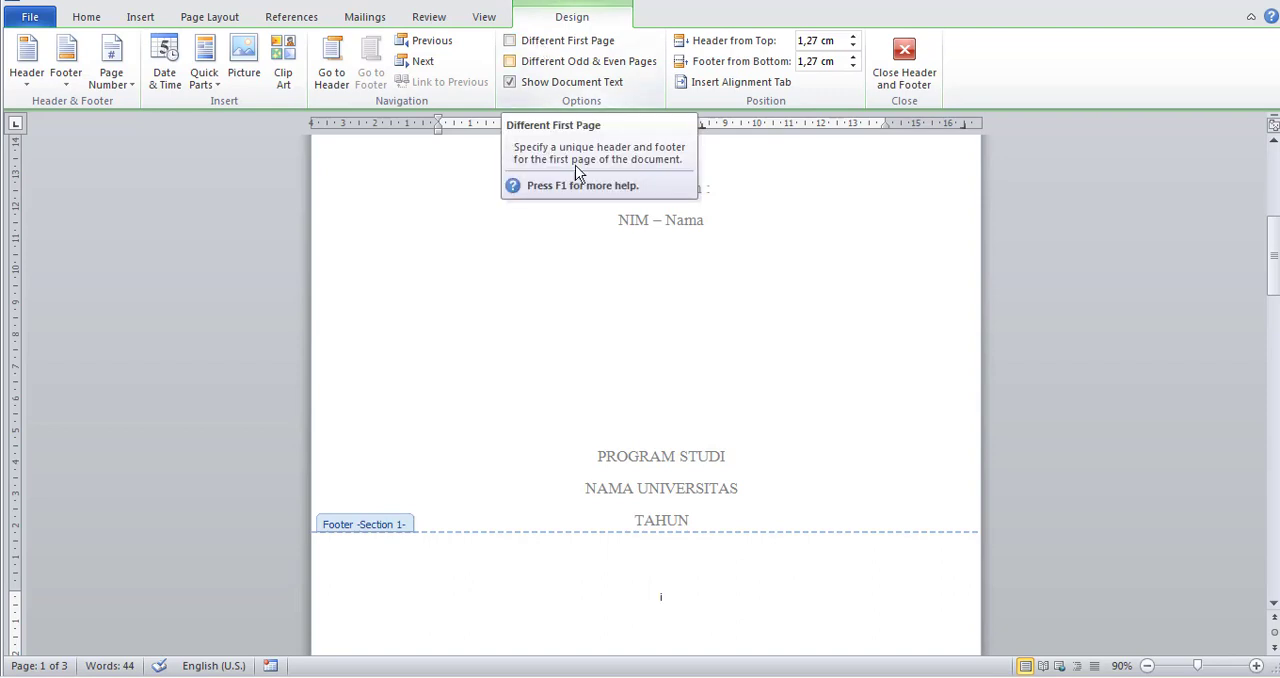
scroll(791, 548, up, 1)
scroll(791, 543, up, 5)
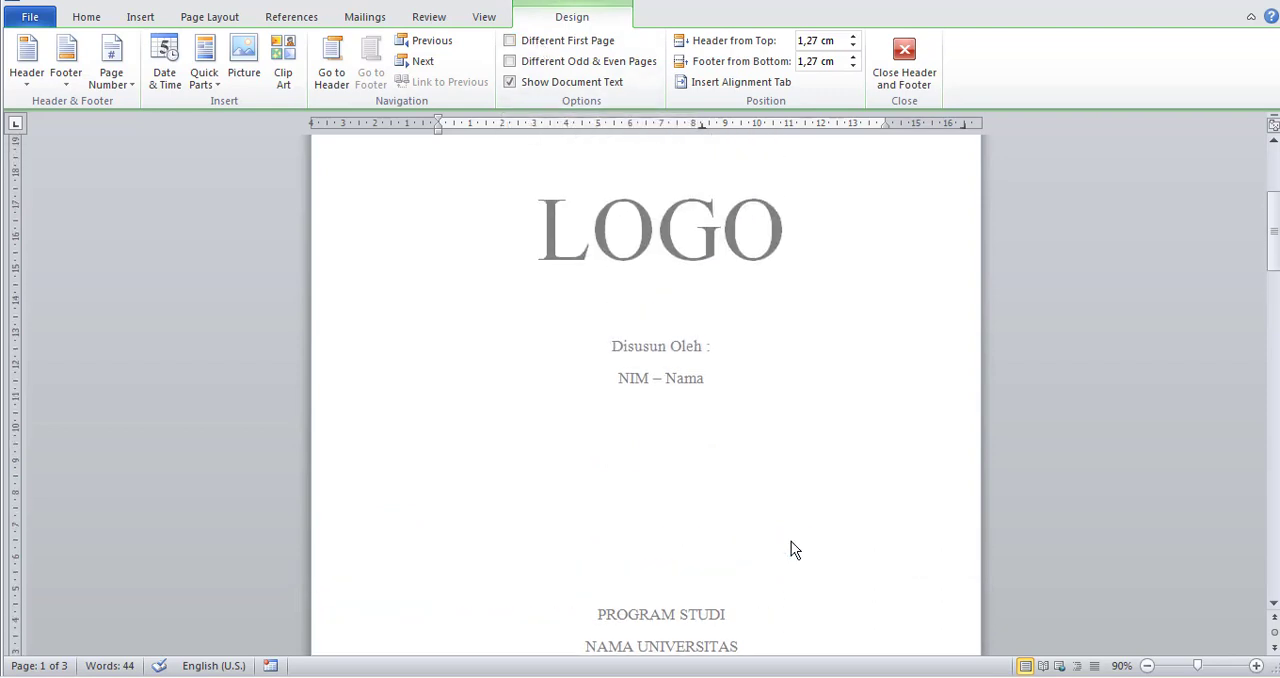
scroll(787, 530, down, 7)
scroll(787, 530, down, 3)
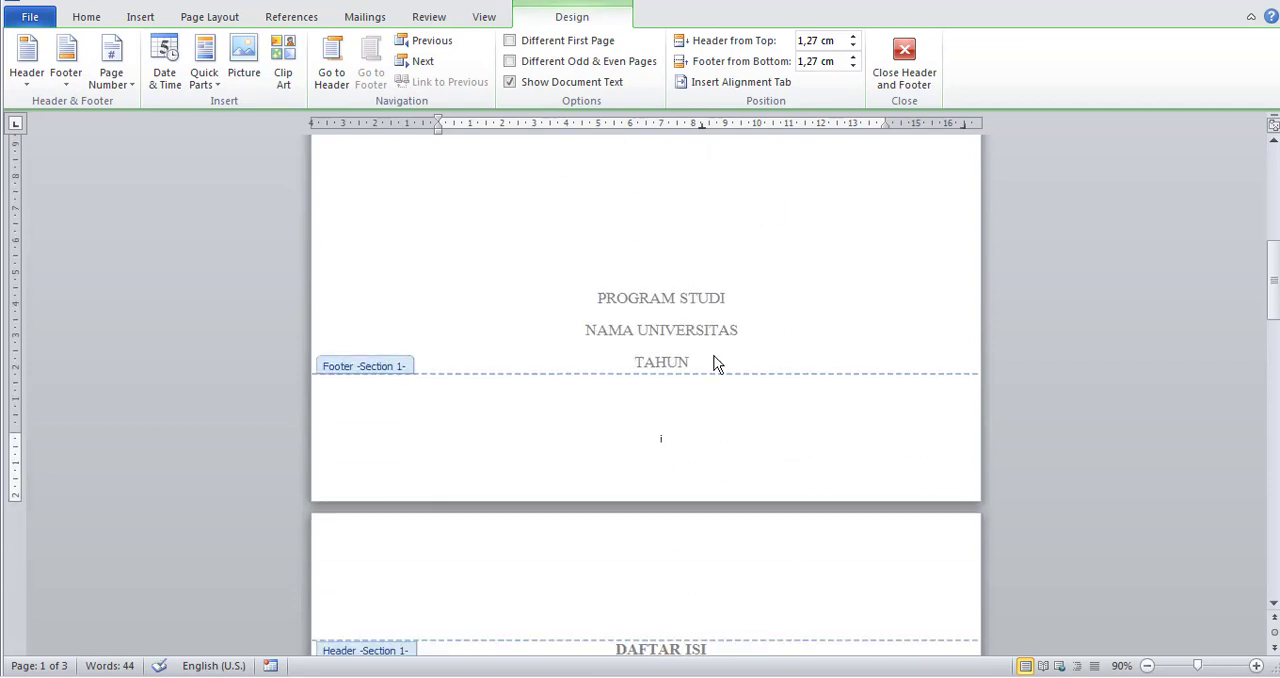
click(565, 41)
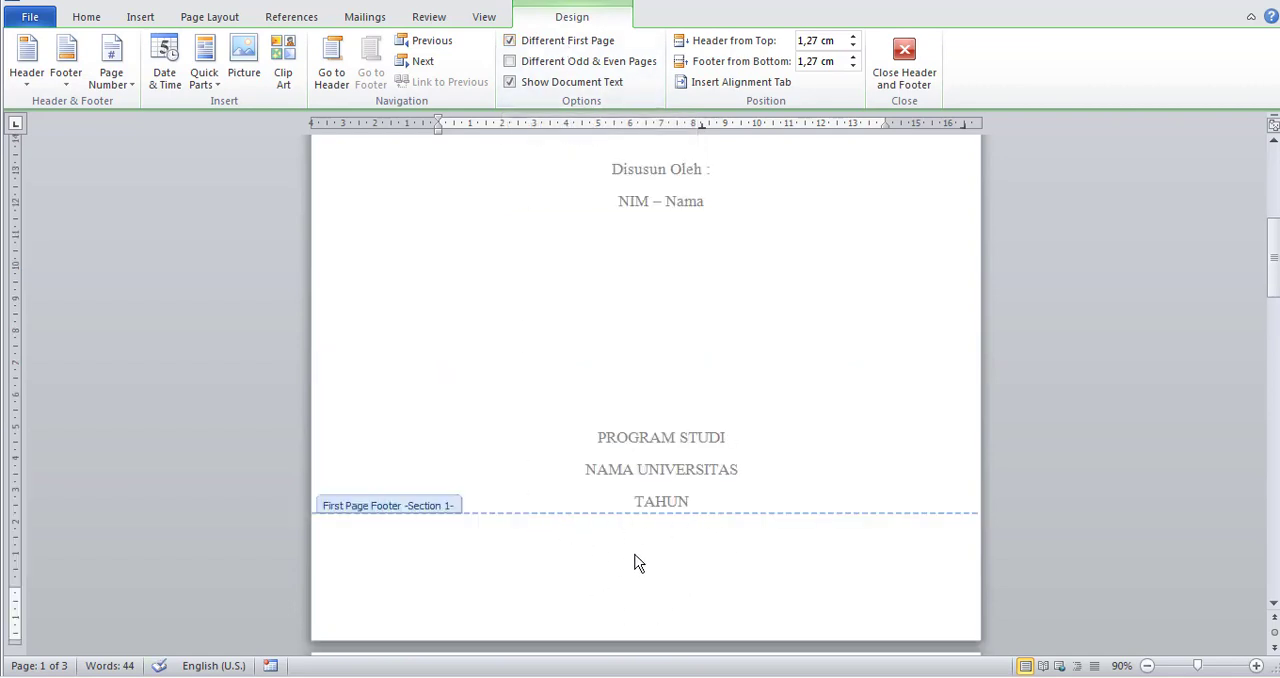
Compare the first-page header and footer on the cover with the footer numbering on the front-matter page.
scroll(644, 563, down, 5)
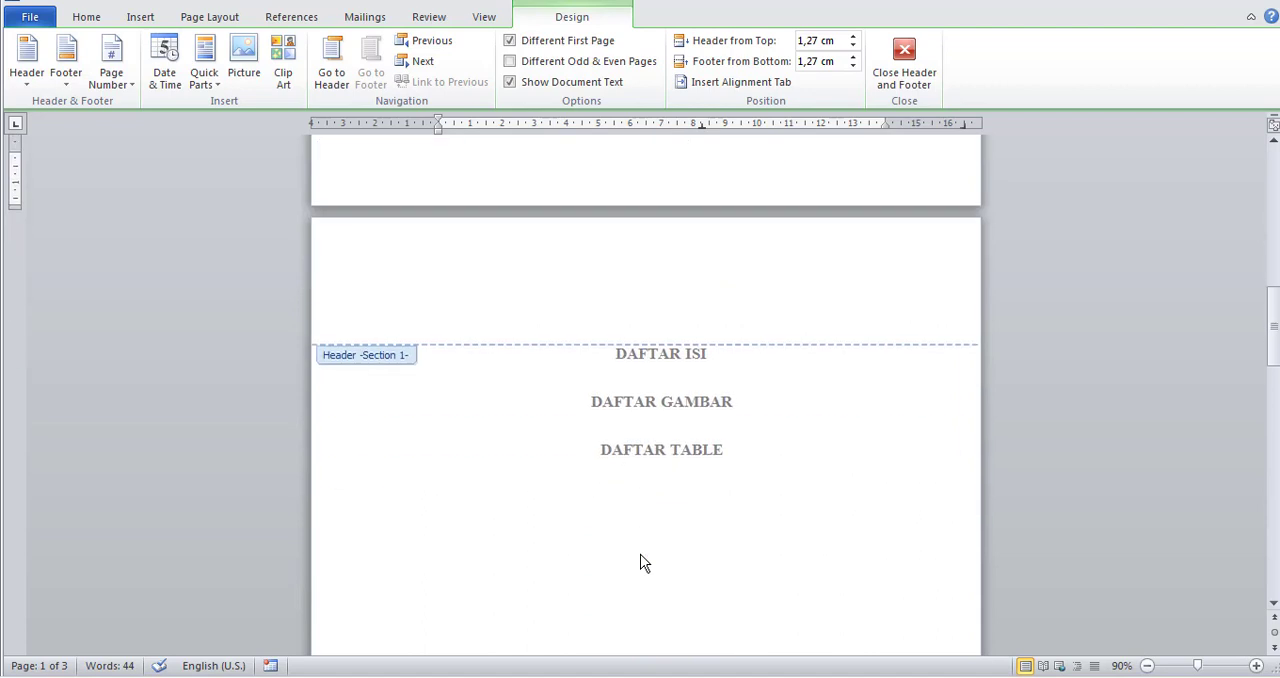
scroll(644, 563, down, 5)
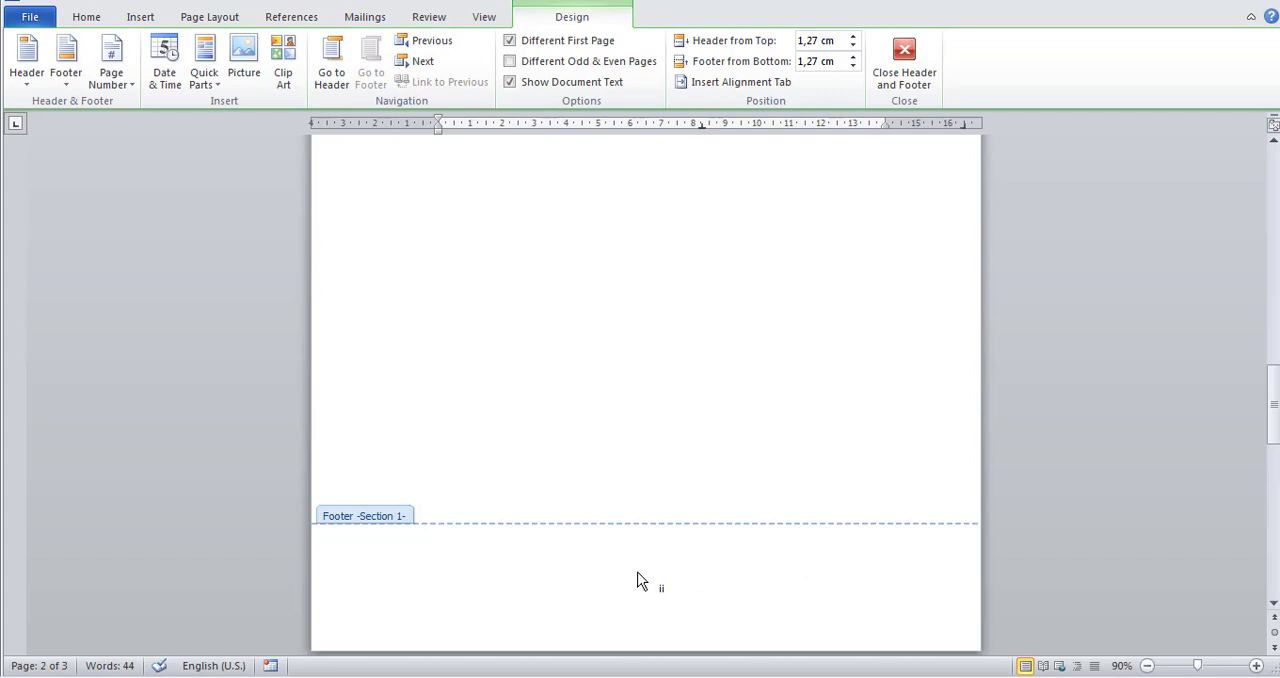
scroll(637, 575, up, 10)
scroll(640, 566, up, 1)
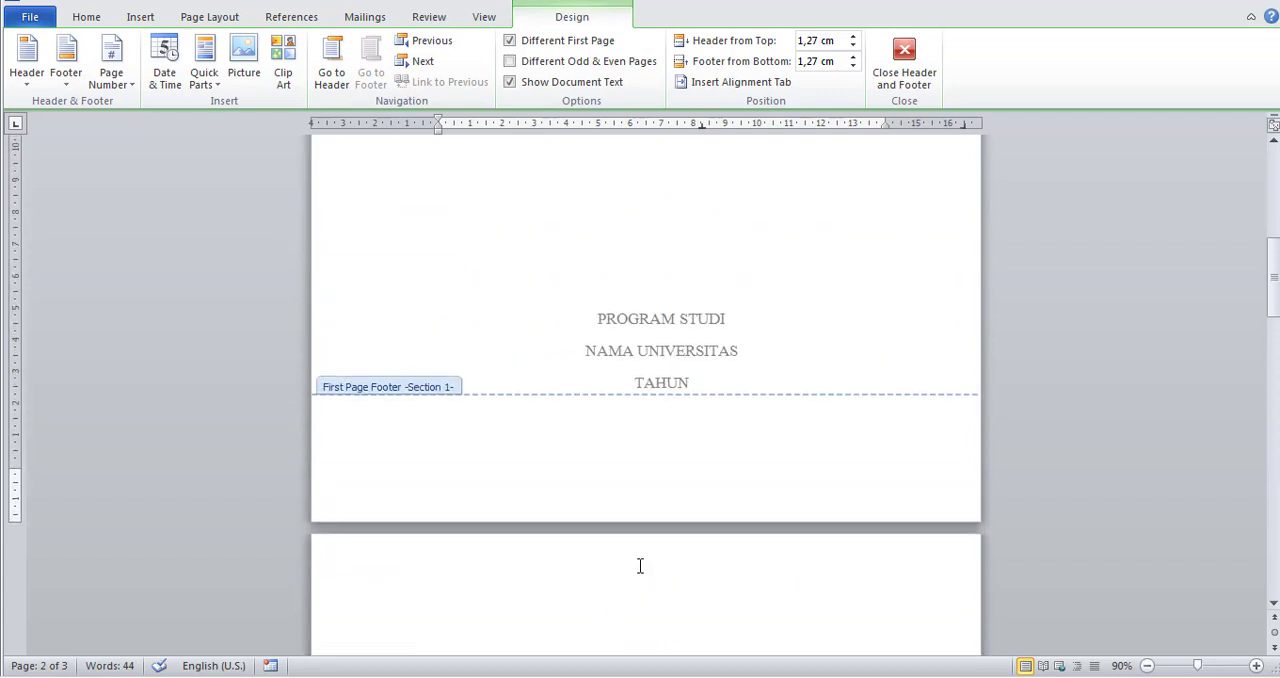
scroll(640, 566, up, 3)
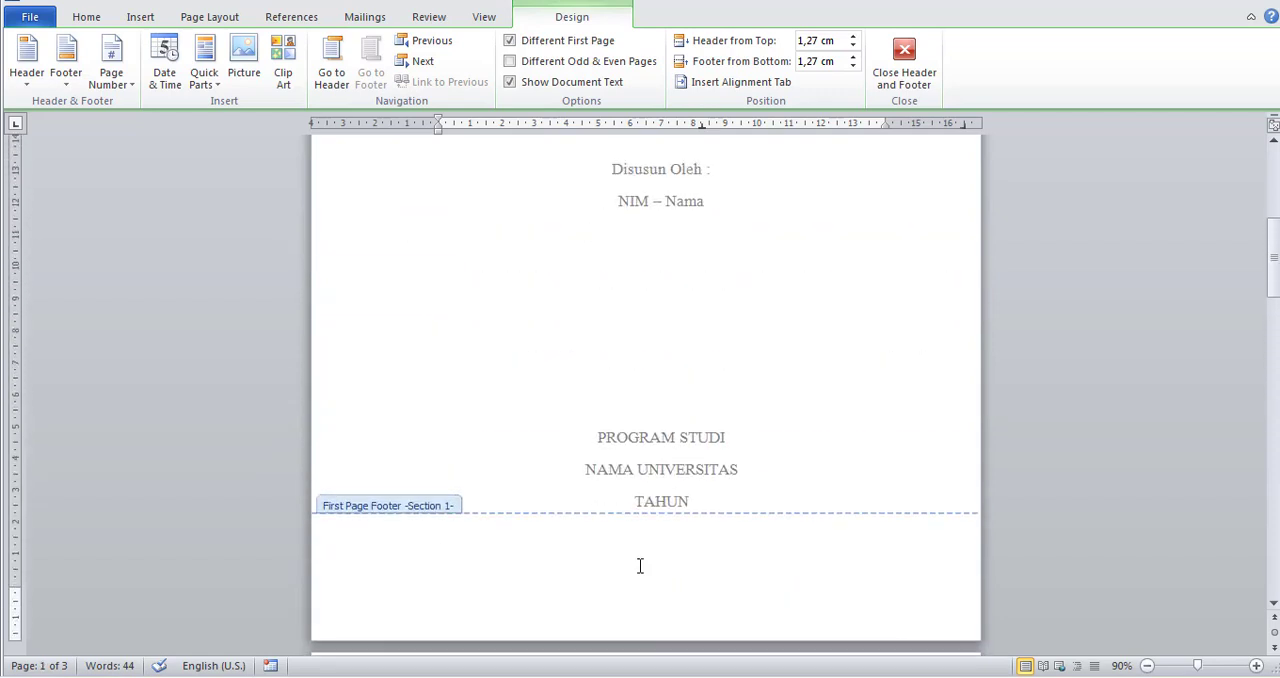
scroll(640, 566, up, 11)
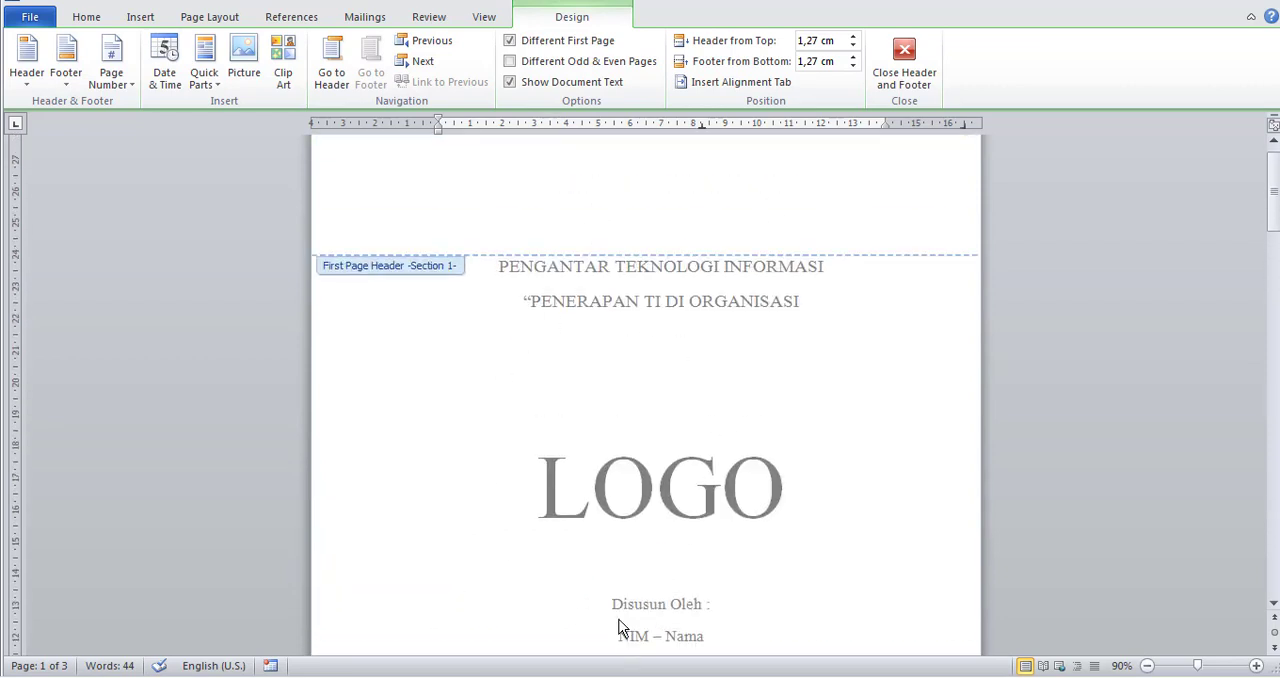
scroll(688, 441, down, 14)
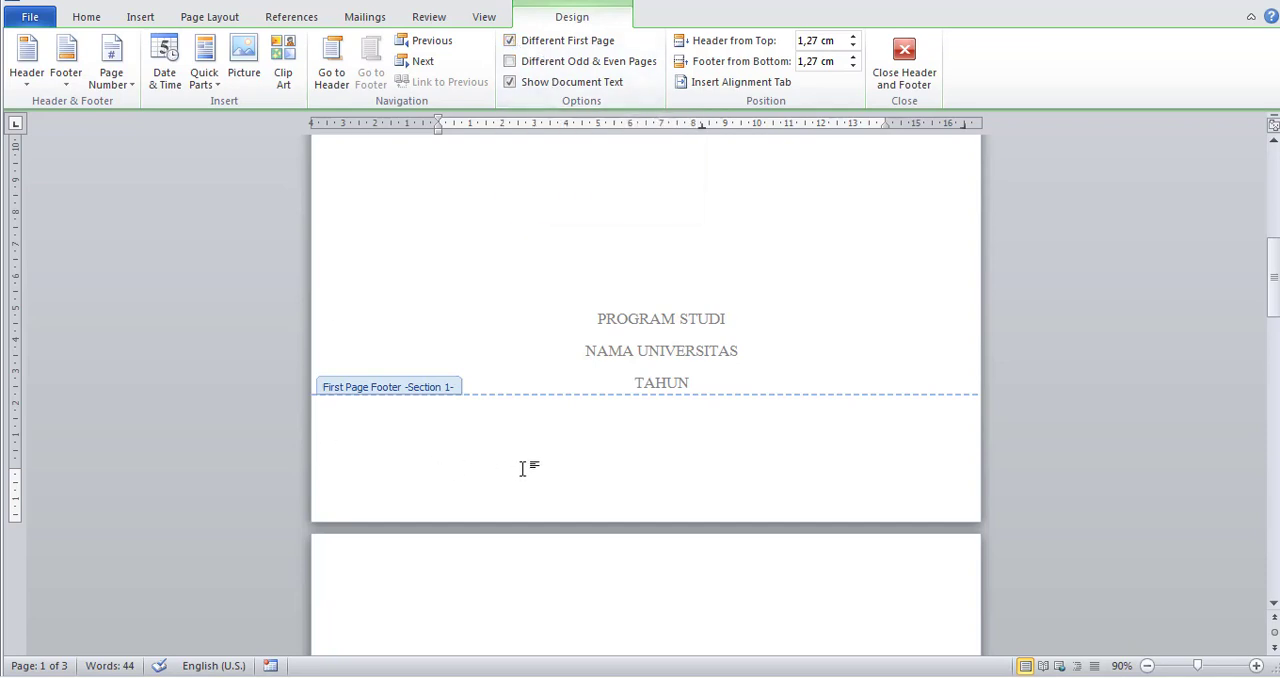
Format the page number in the front-matter page's footer as Times New Roman, size 12.
scroll(523, 466, down, 6)
scroll(523, 466, down, 10)
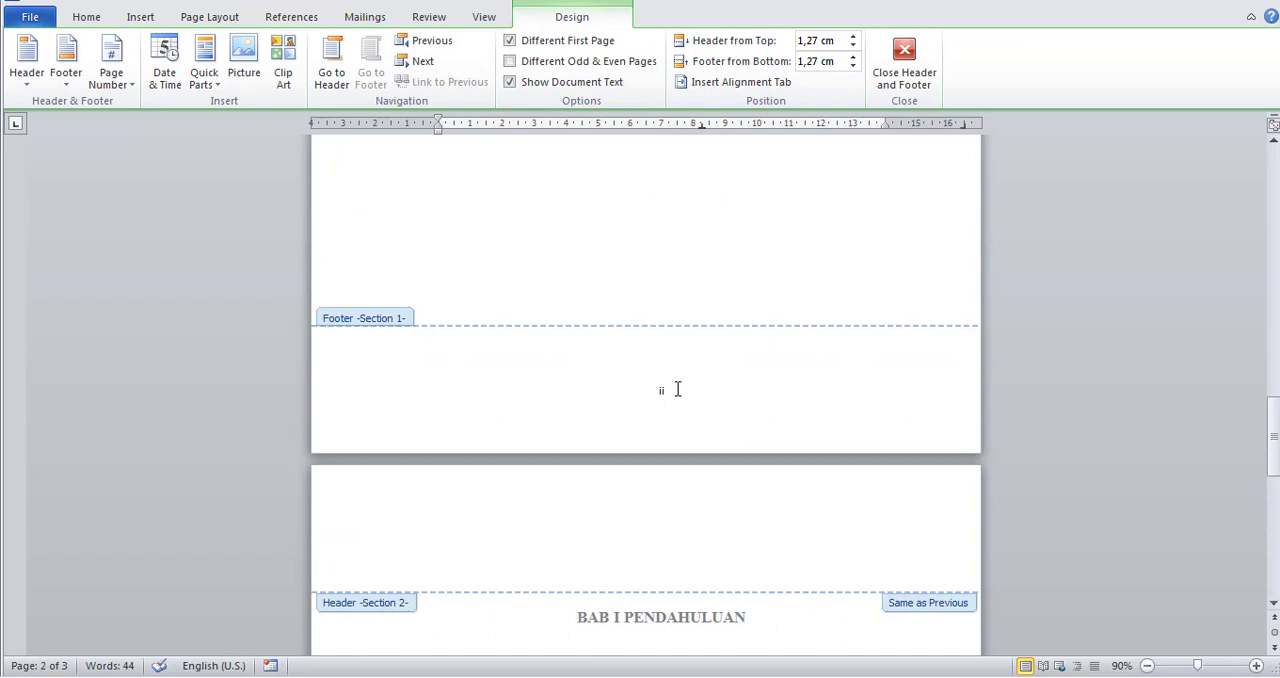
double_click(662, 389)
click(86, 17)
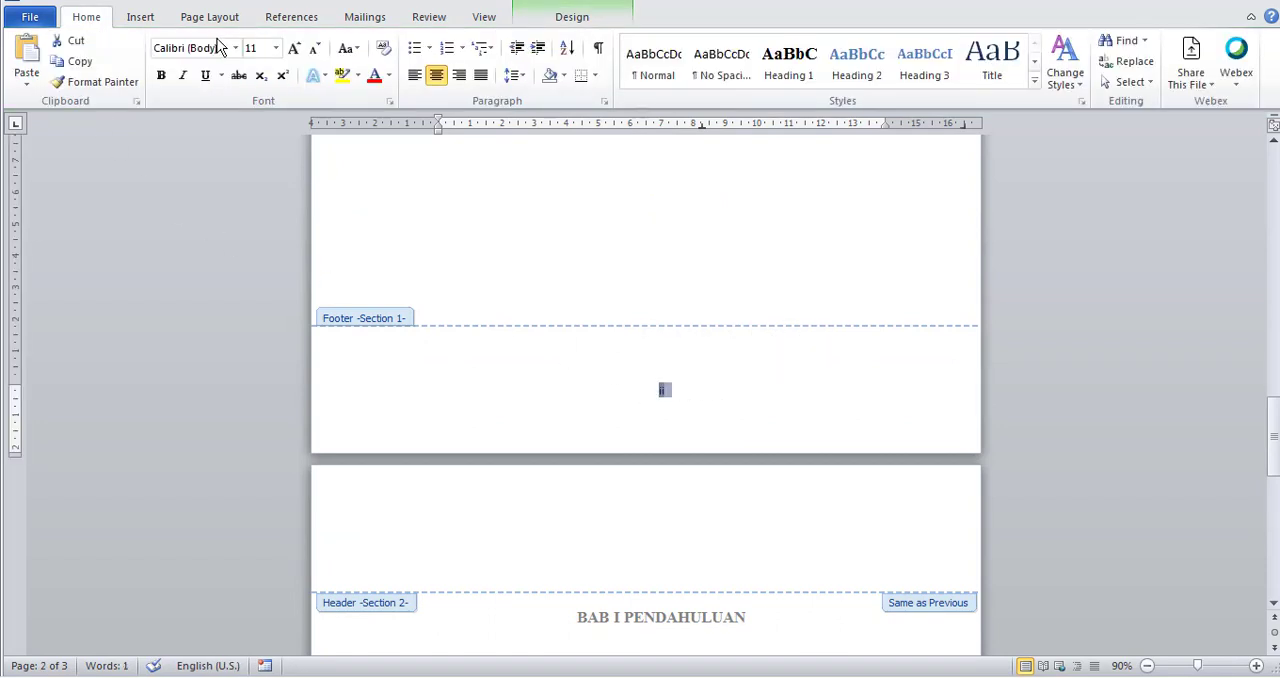
click(234, 50)
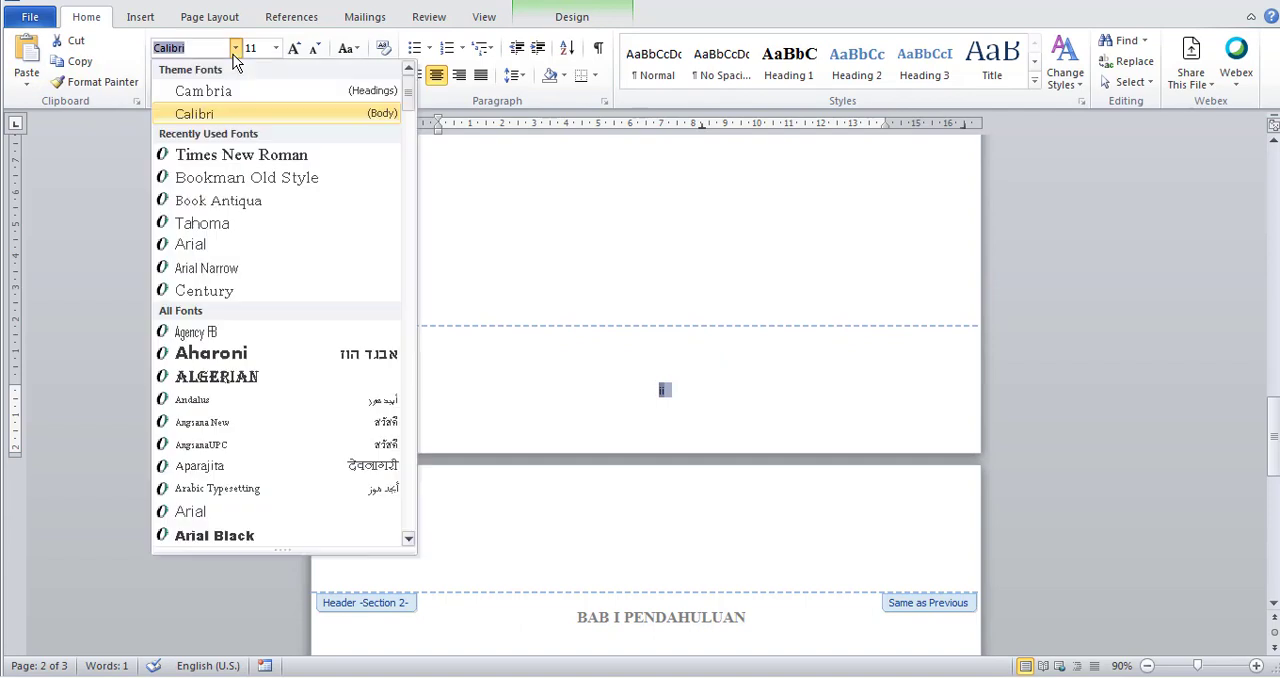
click(214, 156)
click(294, 48)
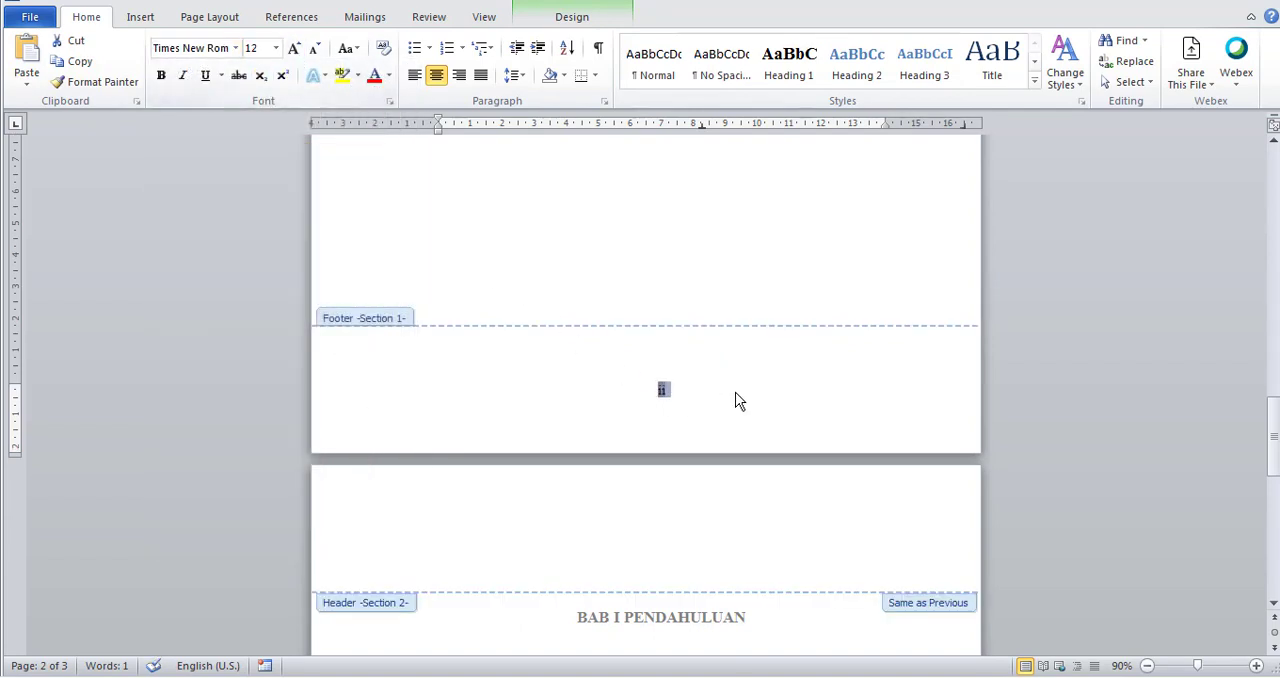
click(706, 397)
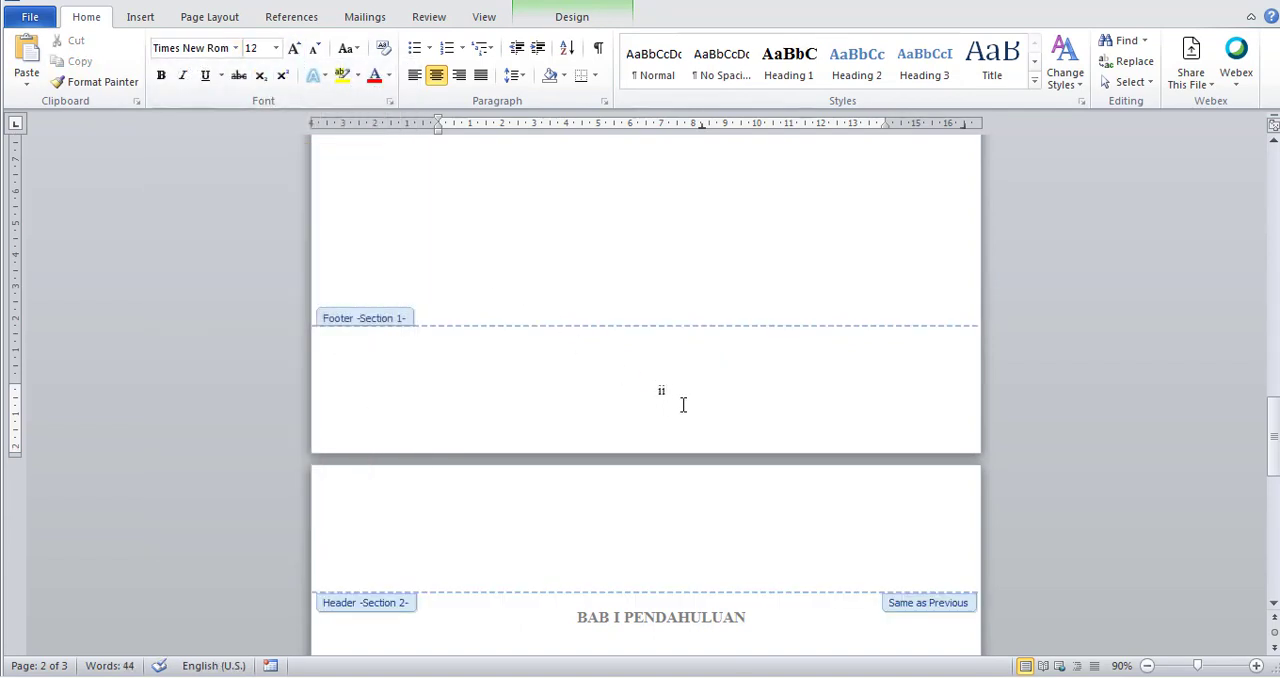
Set the Section 2 page numbering on the chapter page to start at 1, in the 1, 2, 3 format.
scroll(683, 404, down, 9)
scroll(681, 411, up, 12)
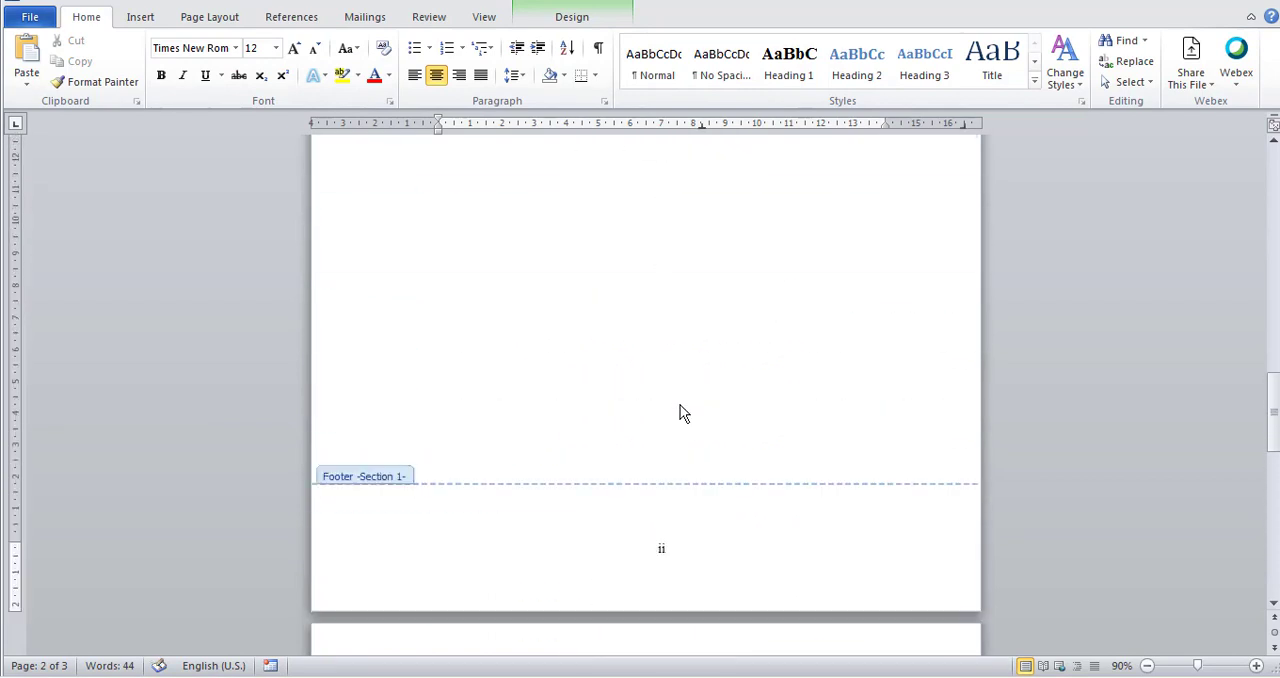
scroll(583, 337, up, 2)
scroll(583, 337, down, 13)
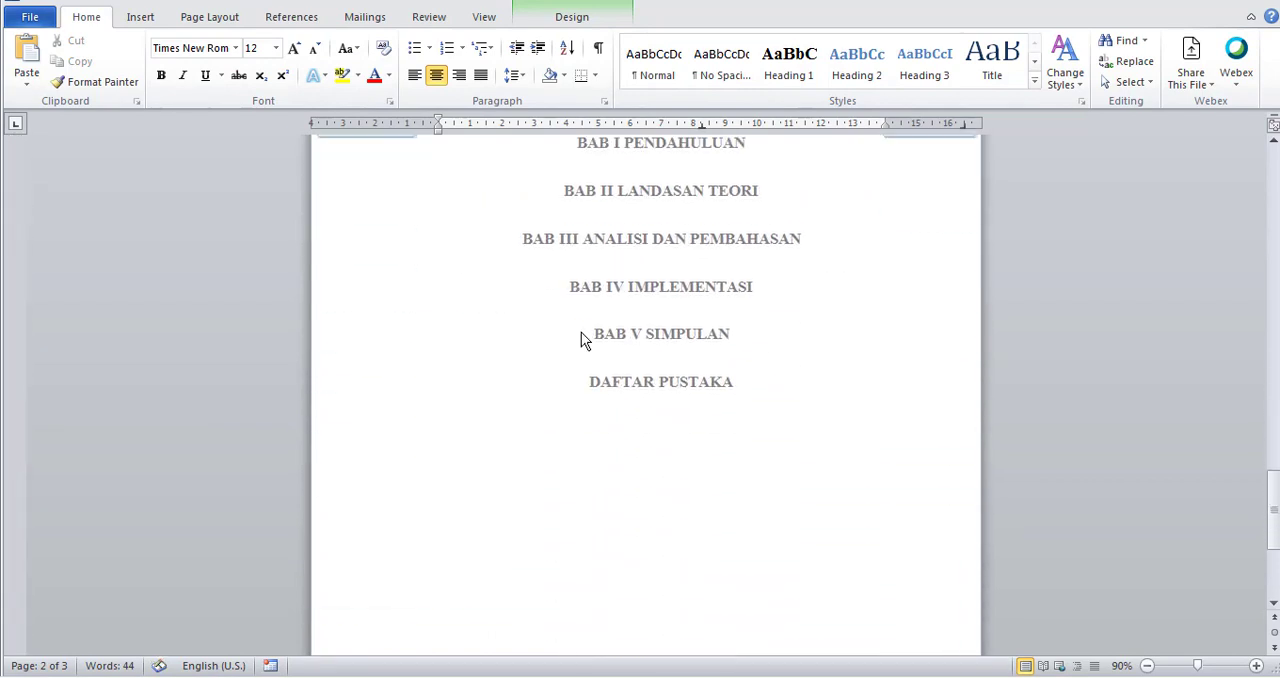
scroll(581, 332, down, 2)
scroll(583, 338, up, 4)
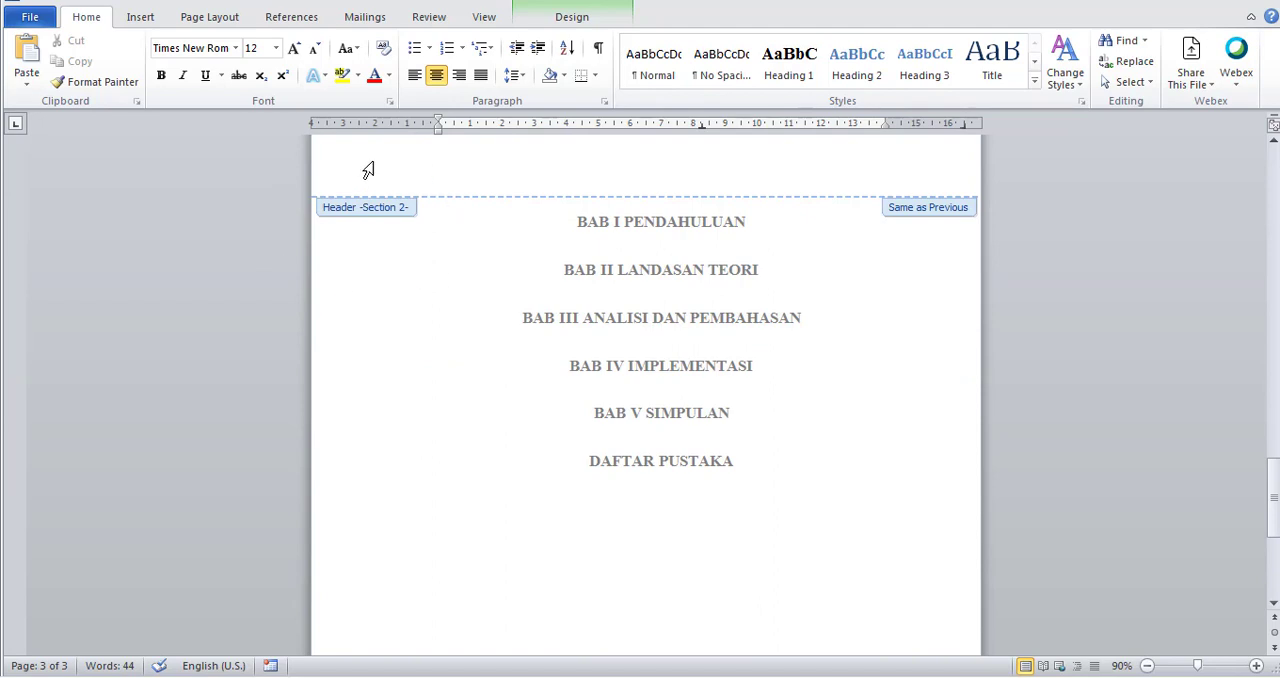
scroll(772, 435, down, 7)
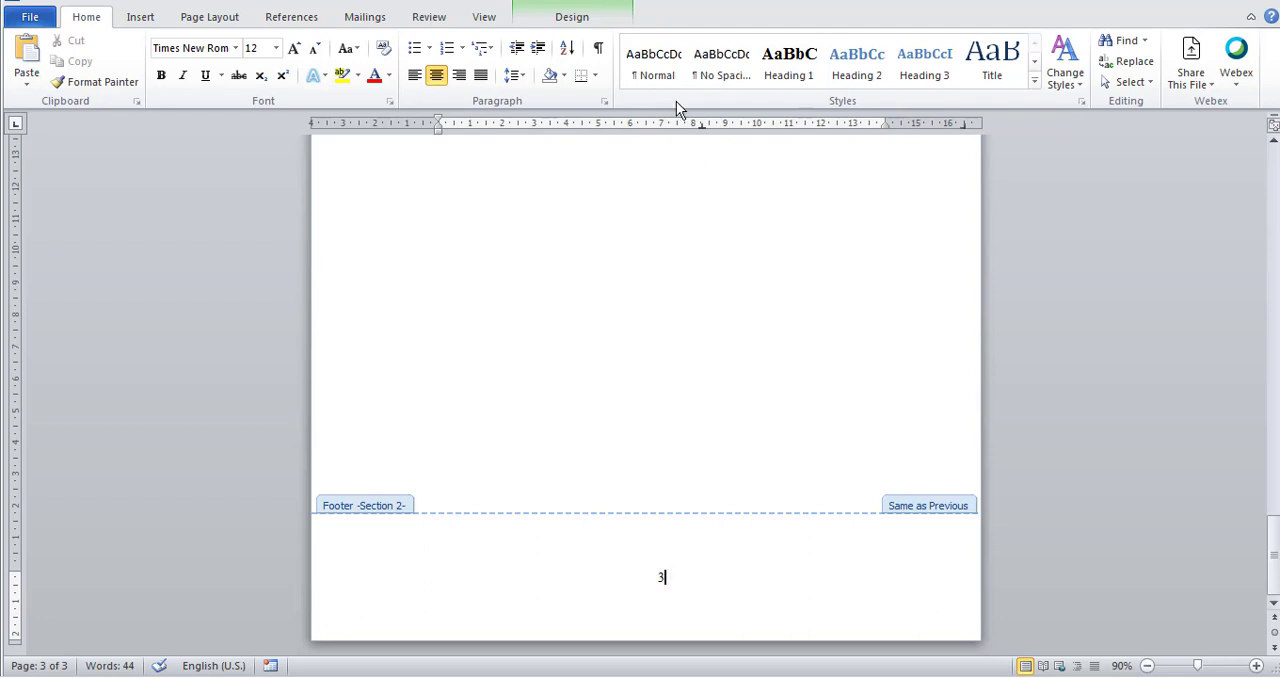
click(575, 16)
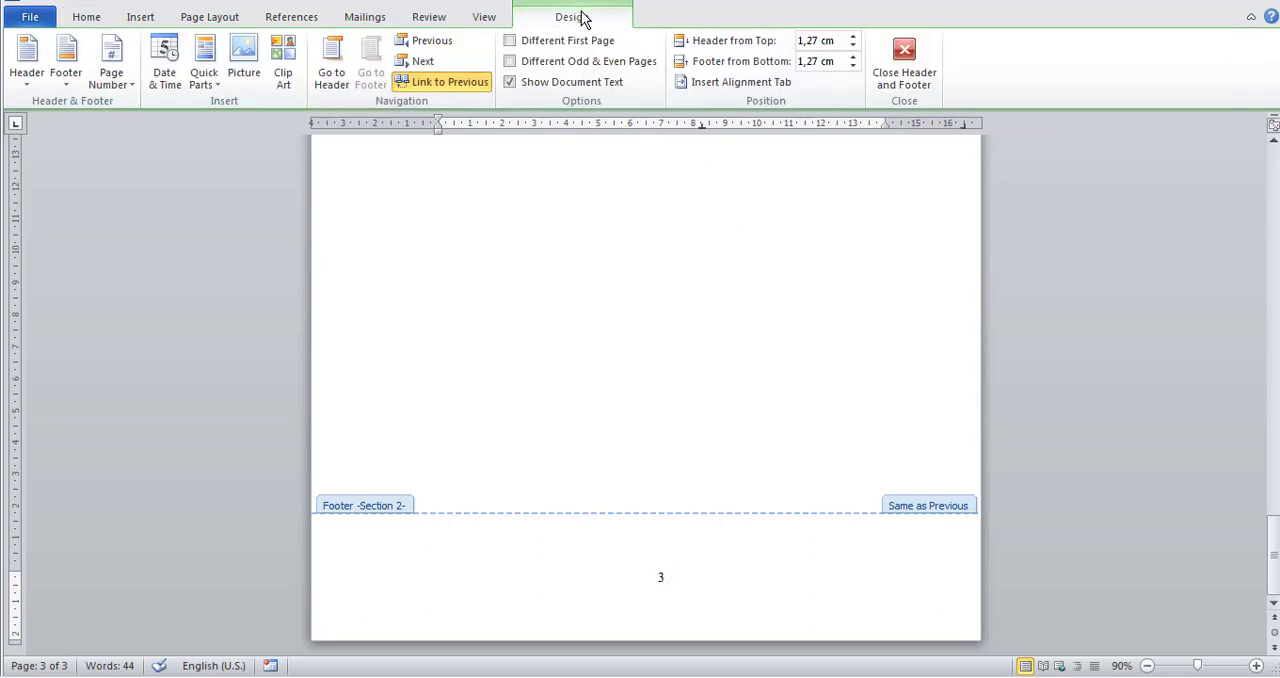
click(115, 80)
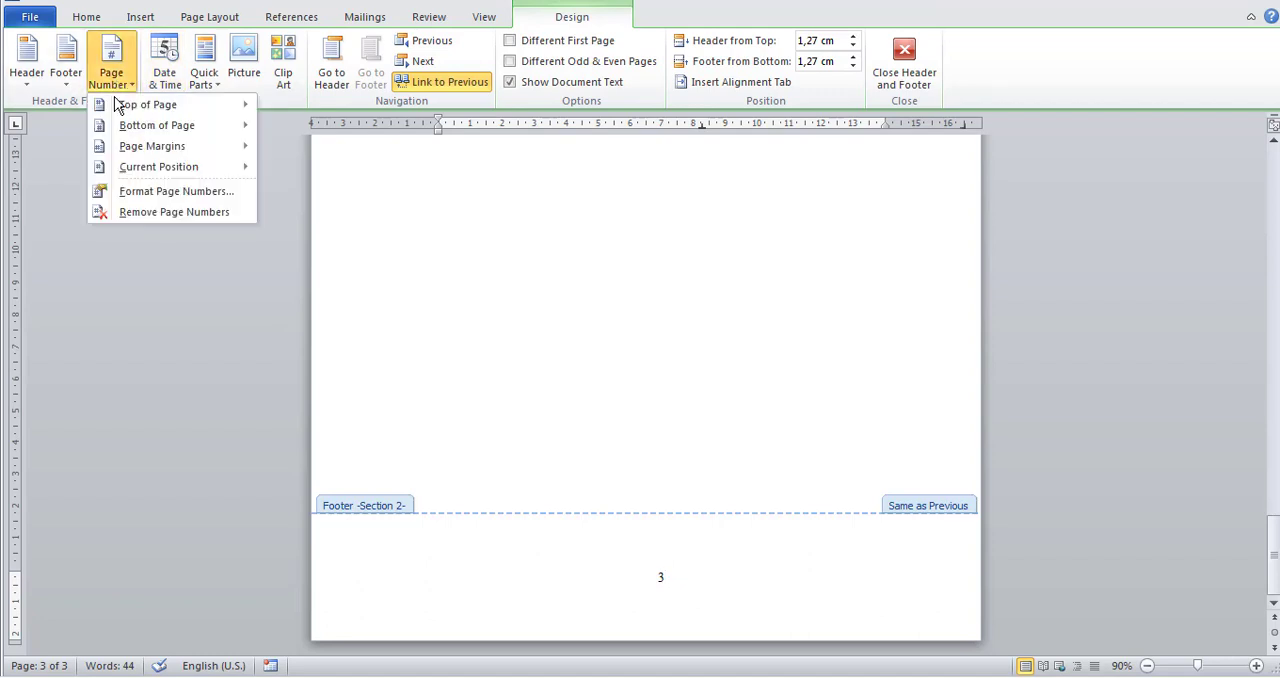
click(132, 193)
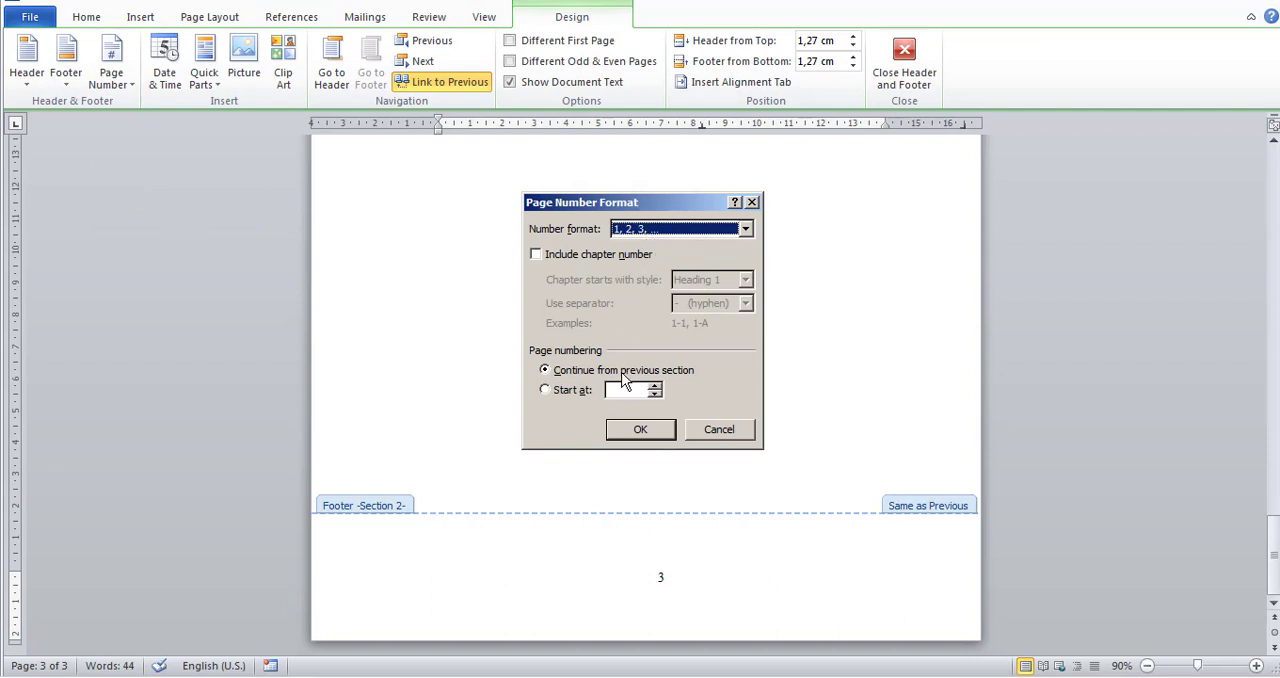
click(551, 394)
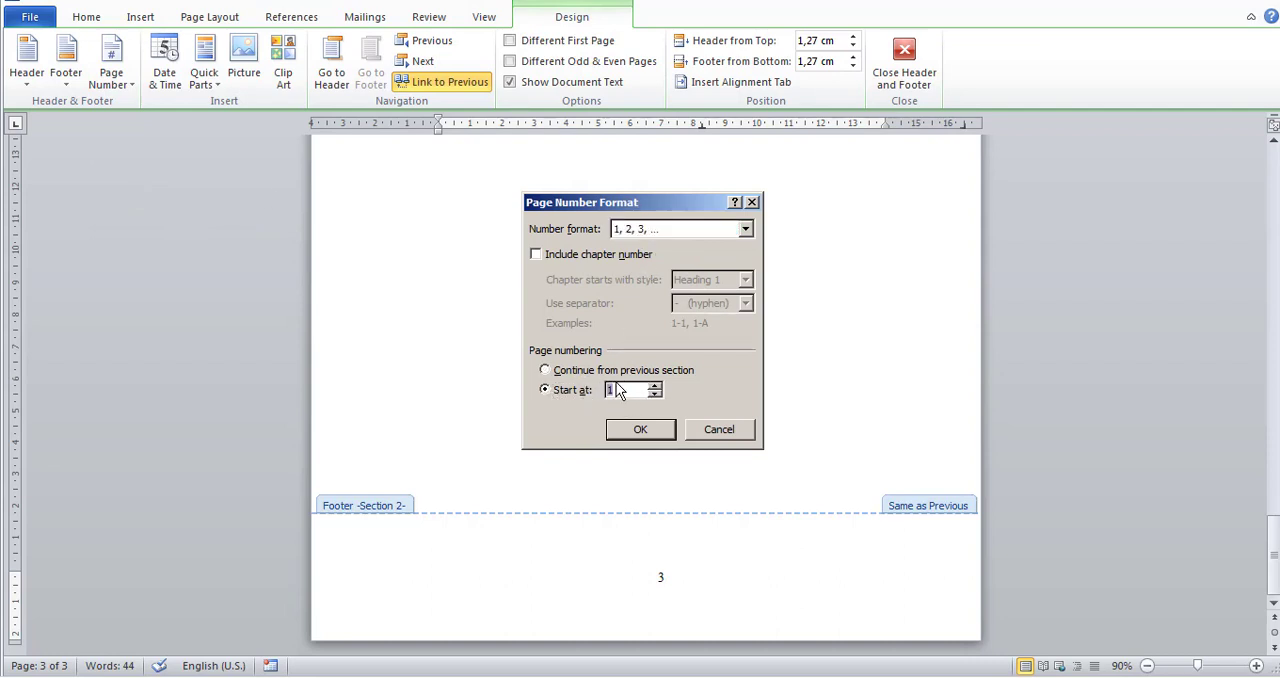
click(640, 429)
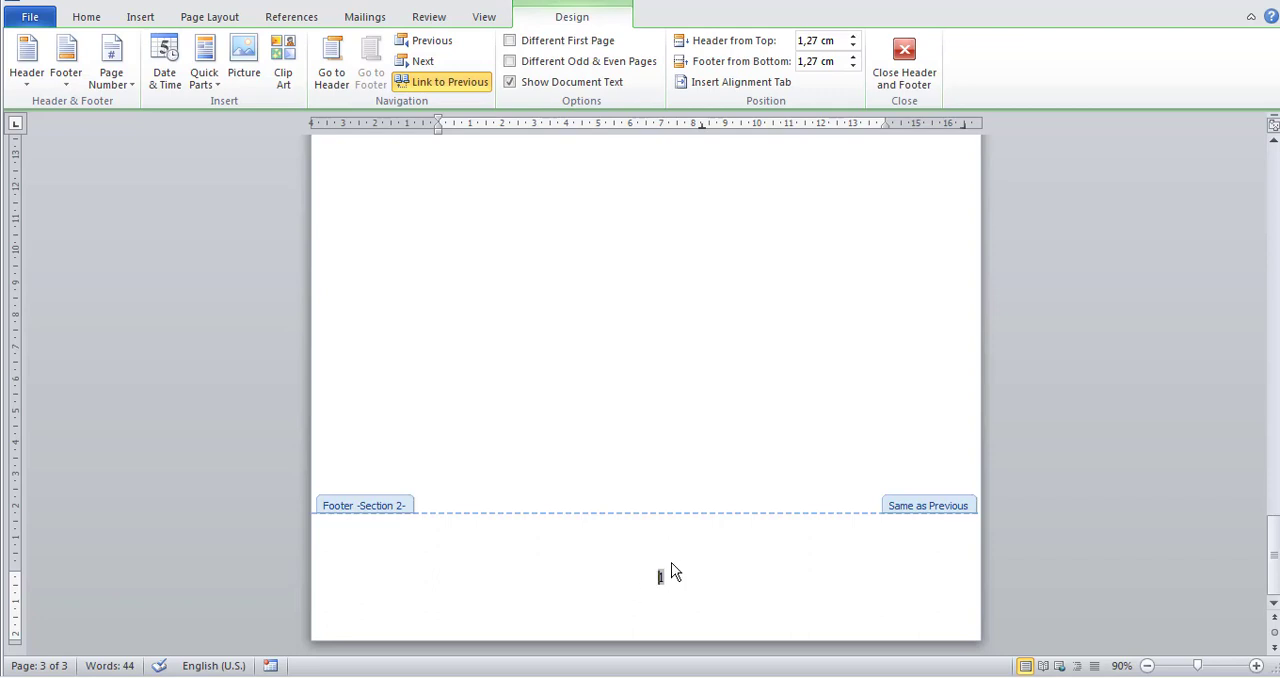
Leave footer editing and check the page numbers on the front-matter and chapter pages.
scroll(802, 357, up, 10)
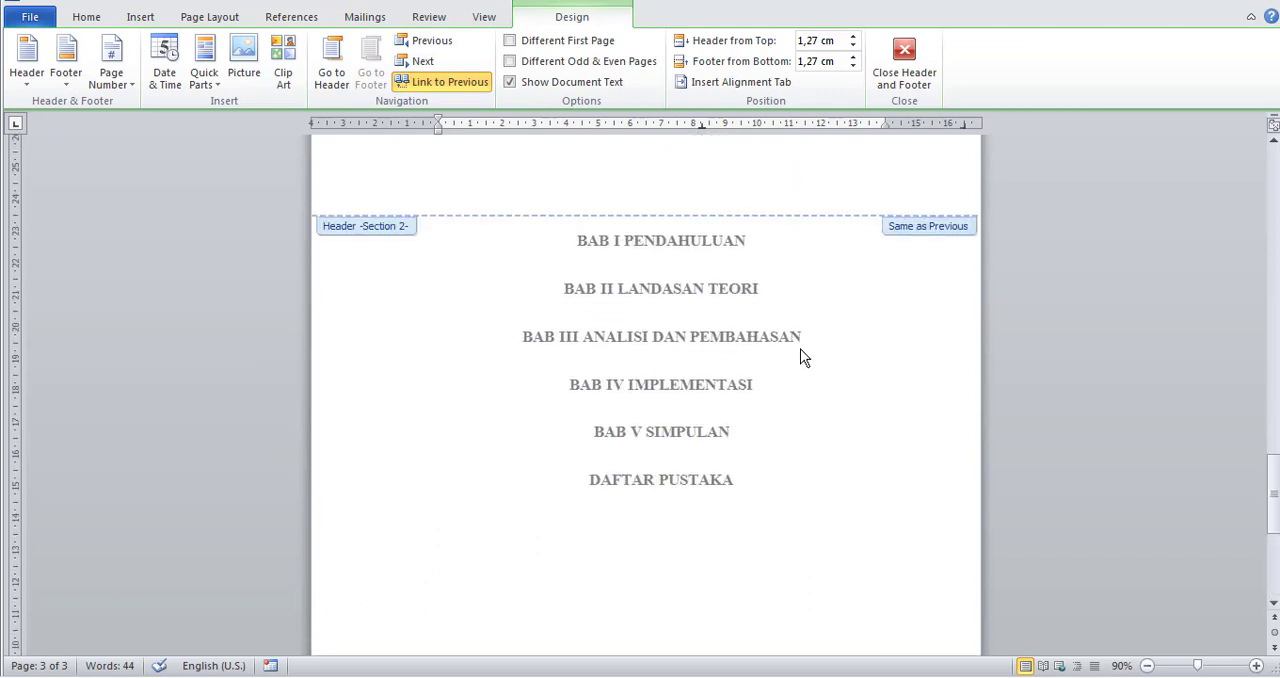
scroll(806, 494, up, 3)
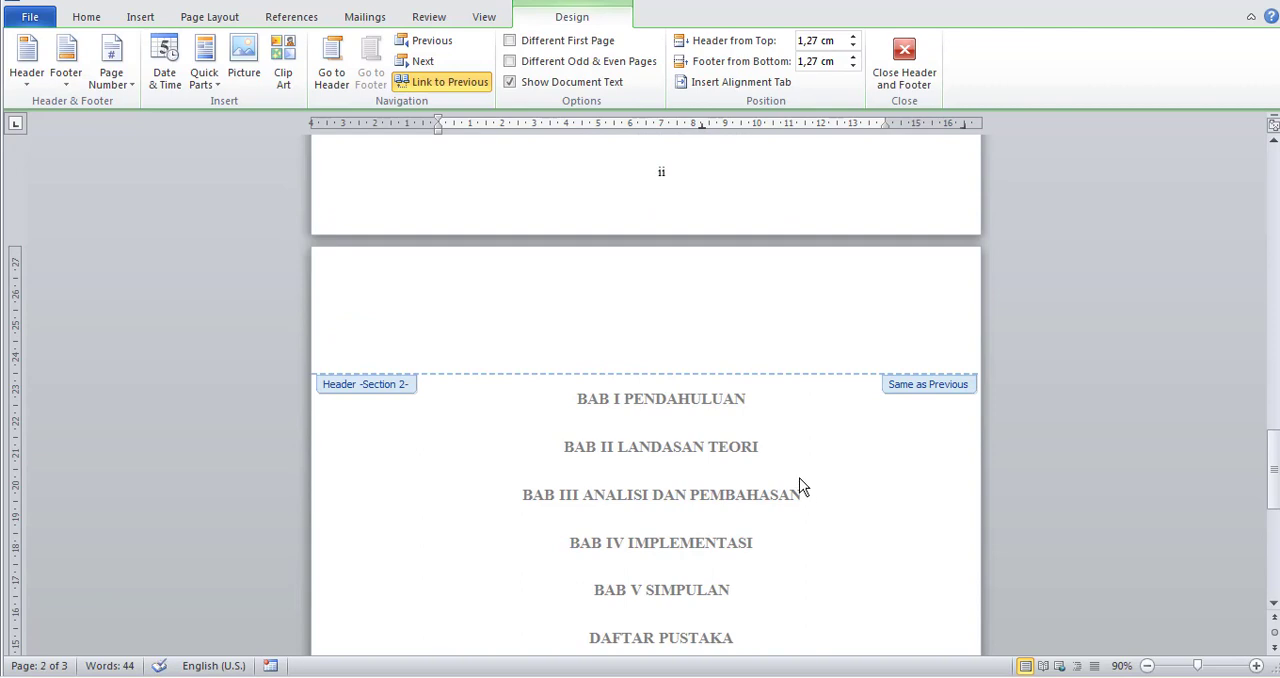
double_click(800, 487)
scroll(770, 528, up, 9)
scroll(720, 483, down, 4)
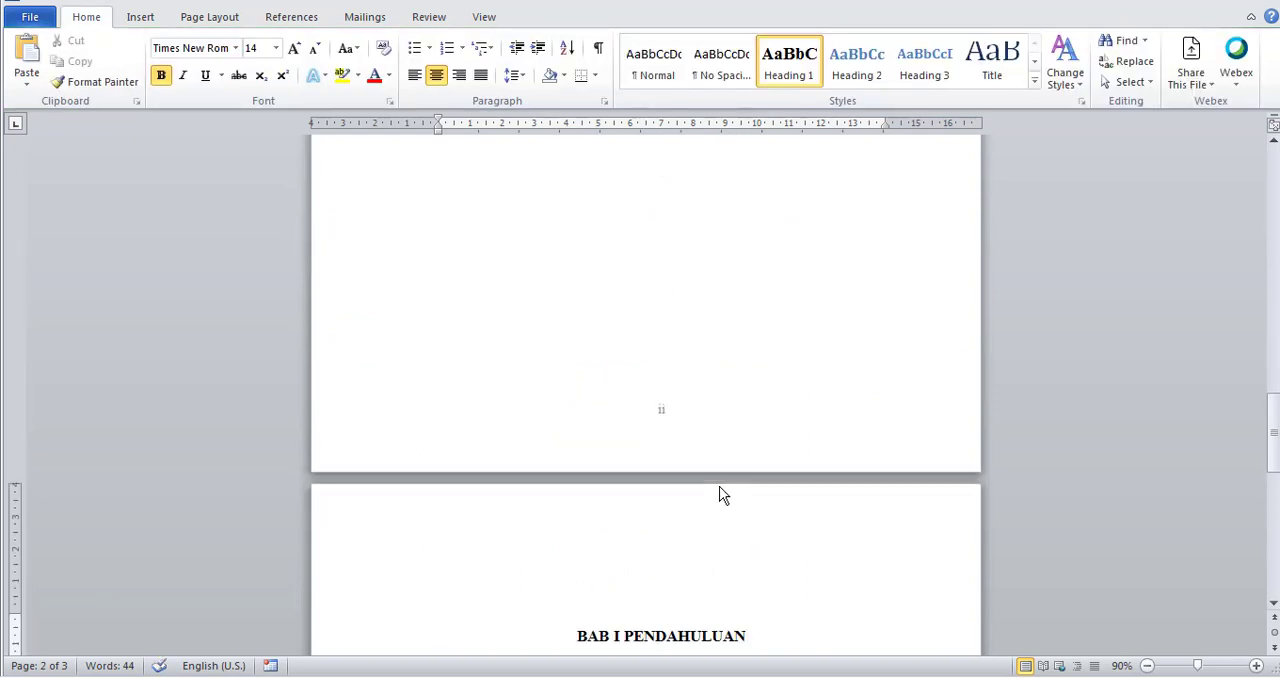
scroll(683, 471, down, 15)
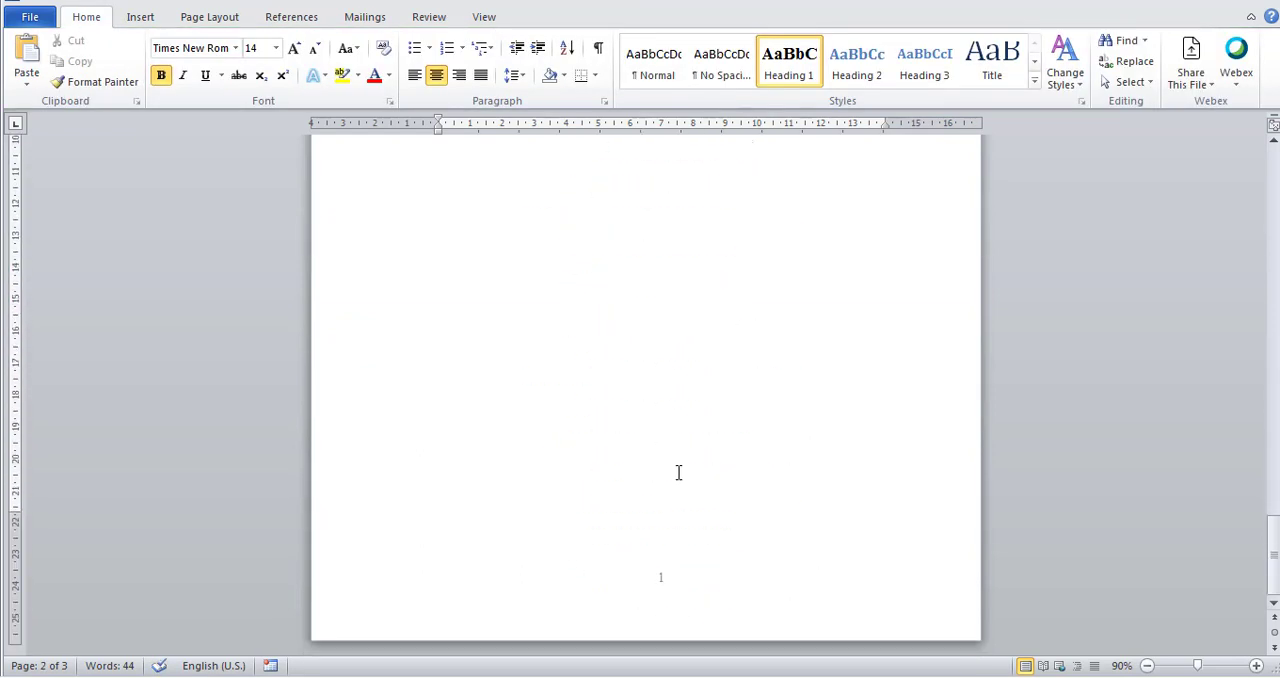
scroll(651, 514, up, 12)
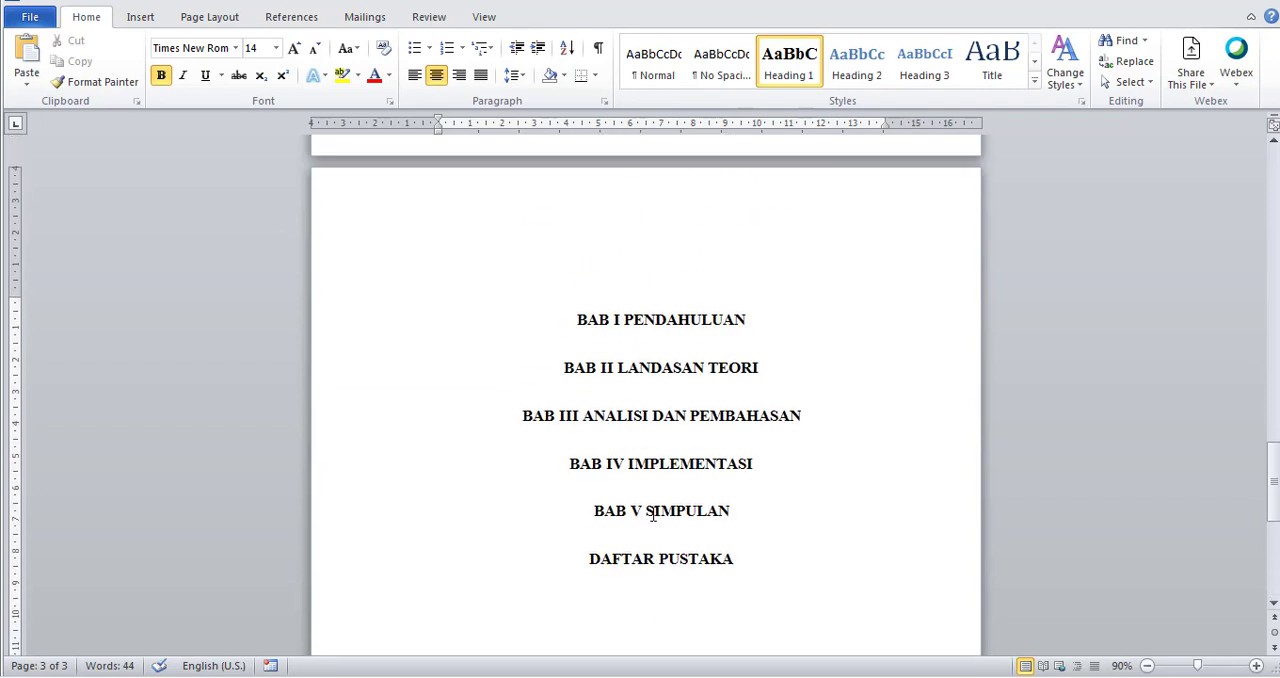
scroll(652, 515, up, 10)
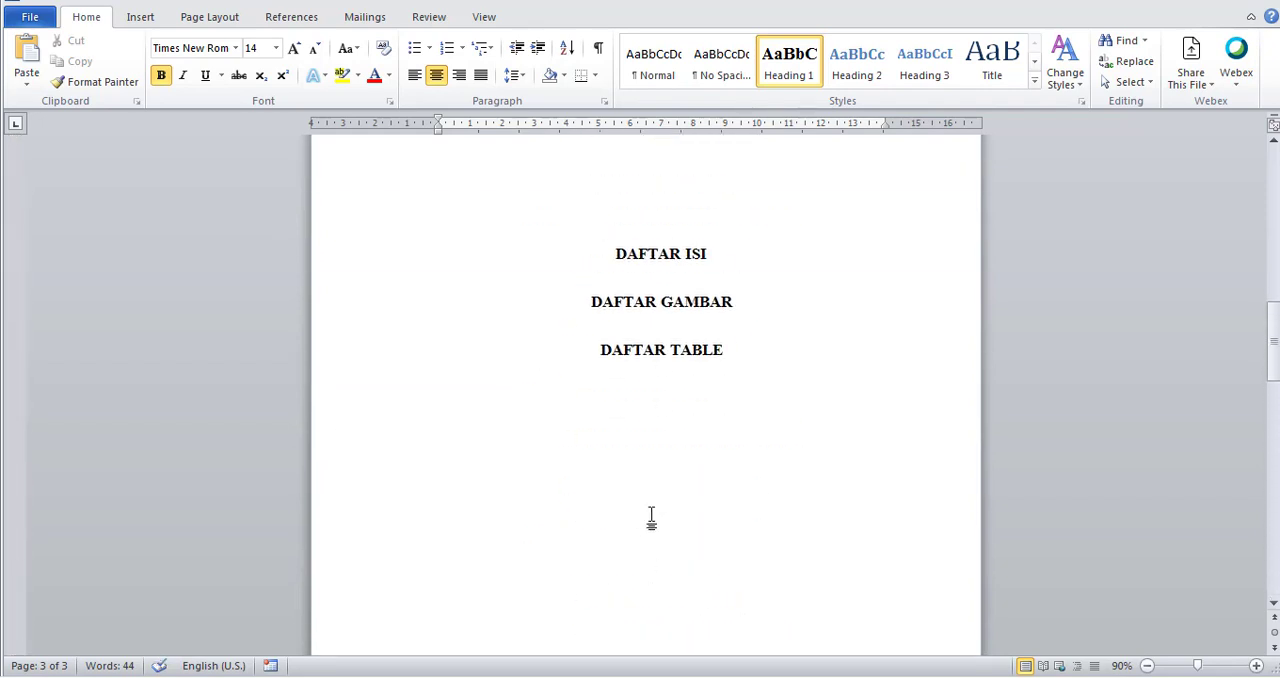
Insert two blank Normal-style lines below the DAFTAR ISI heading.
click(660, 336)
click(731, 336)
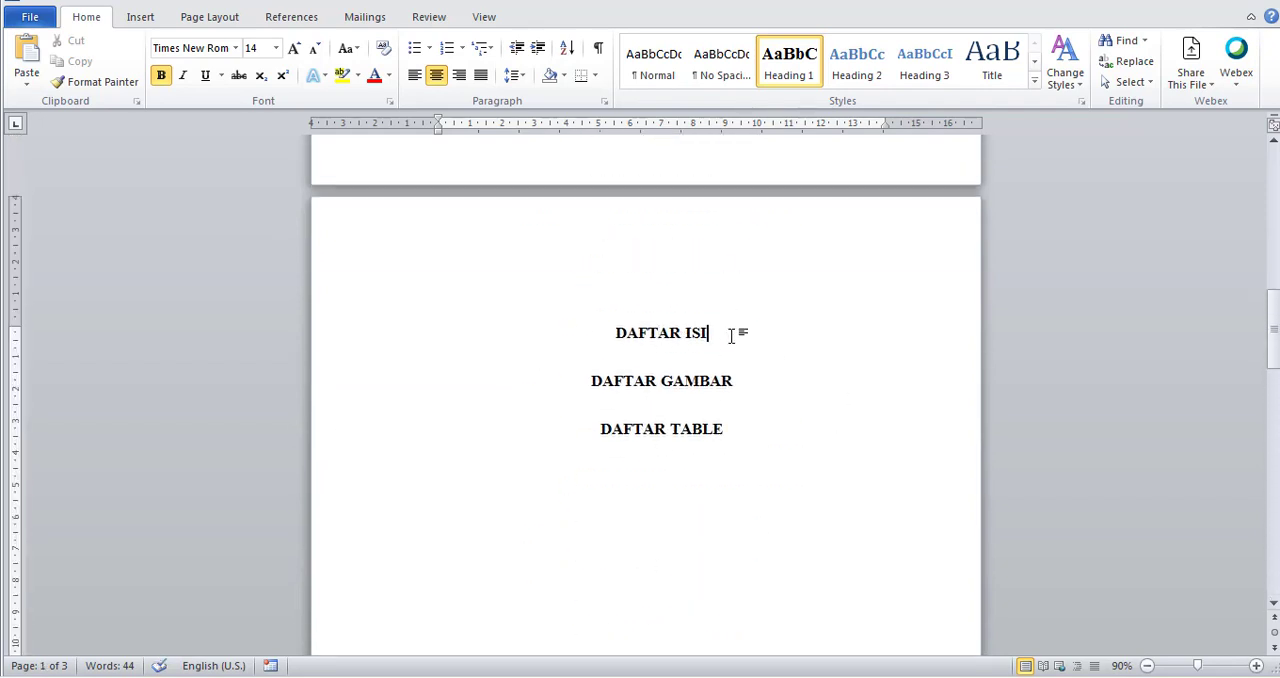
key(Return)
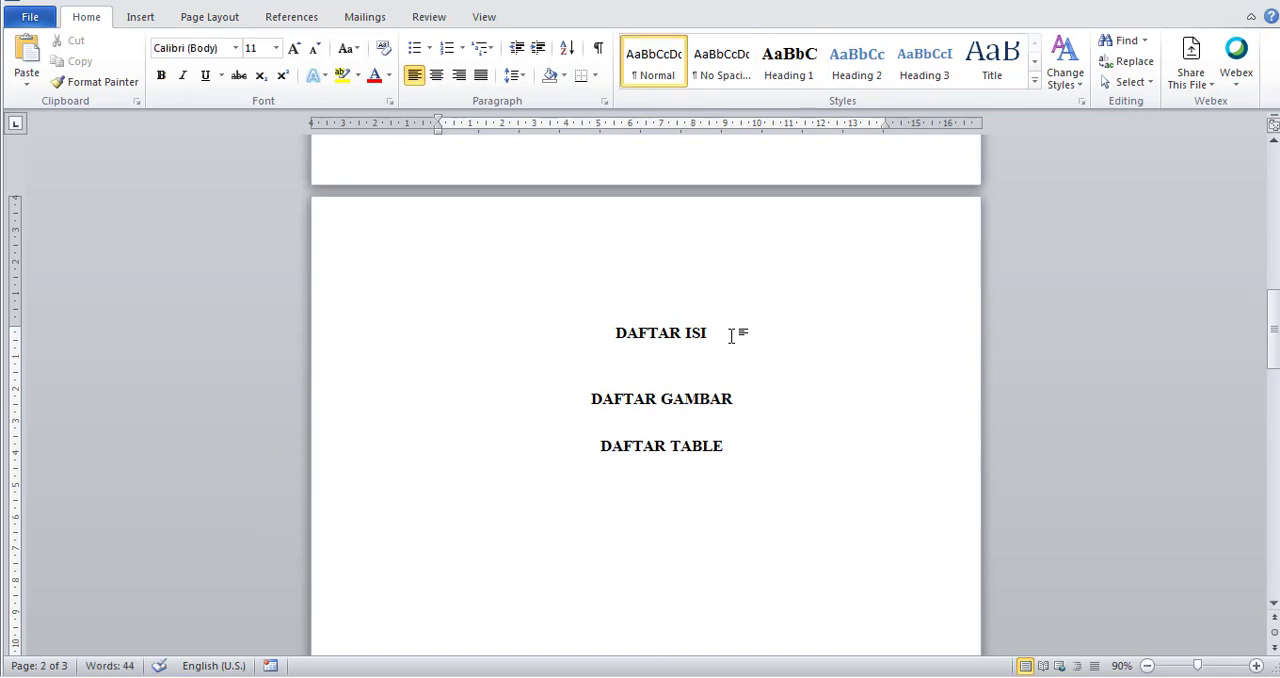
key(Return)
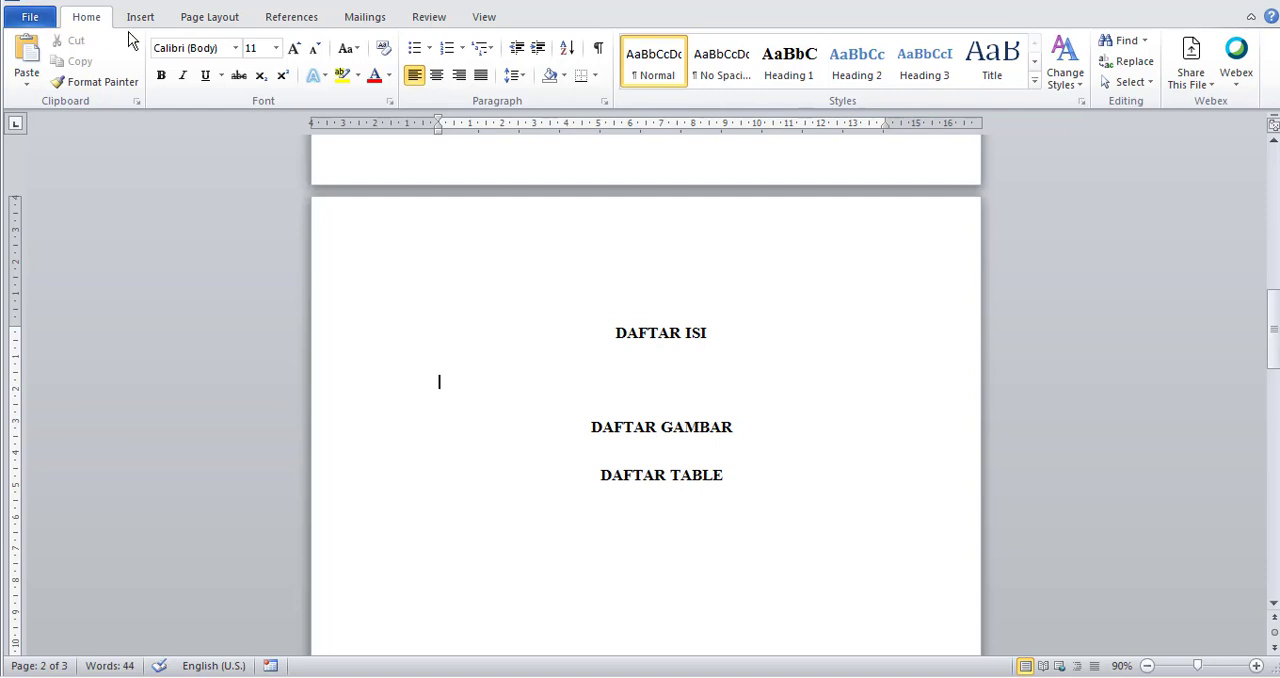
Begin a custom table of contents under DAFTAR ISI, showing 1 level and keeping the dotted tab leader.
click(289, 25)
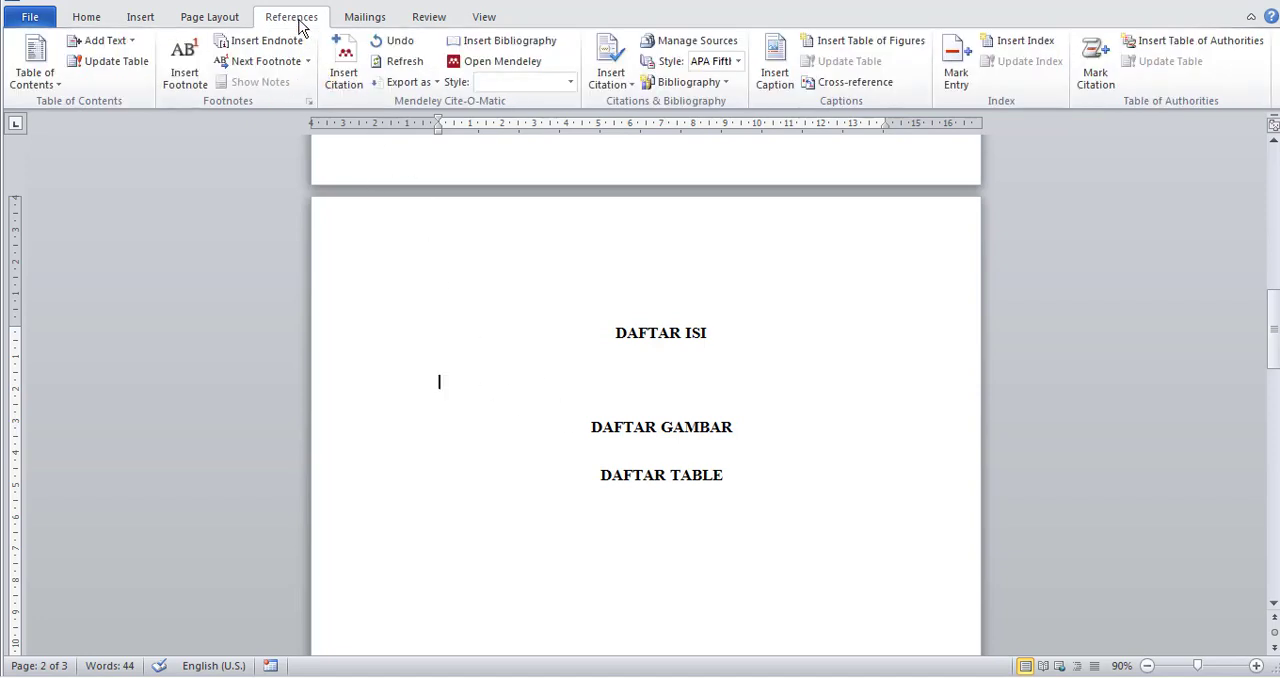
click(46, 80)
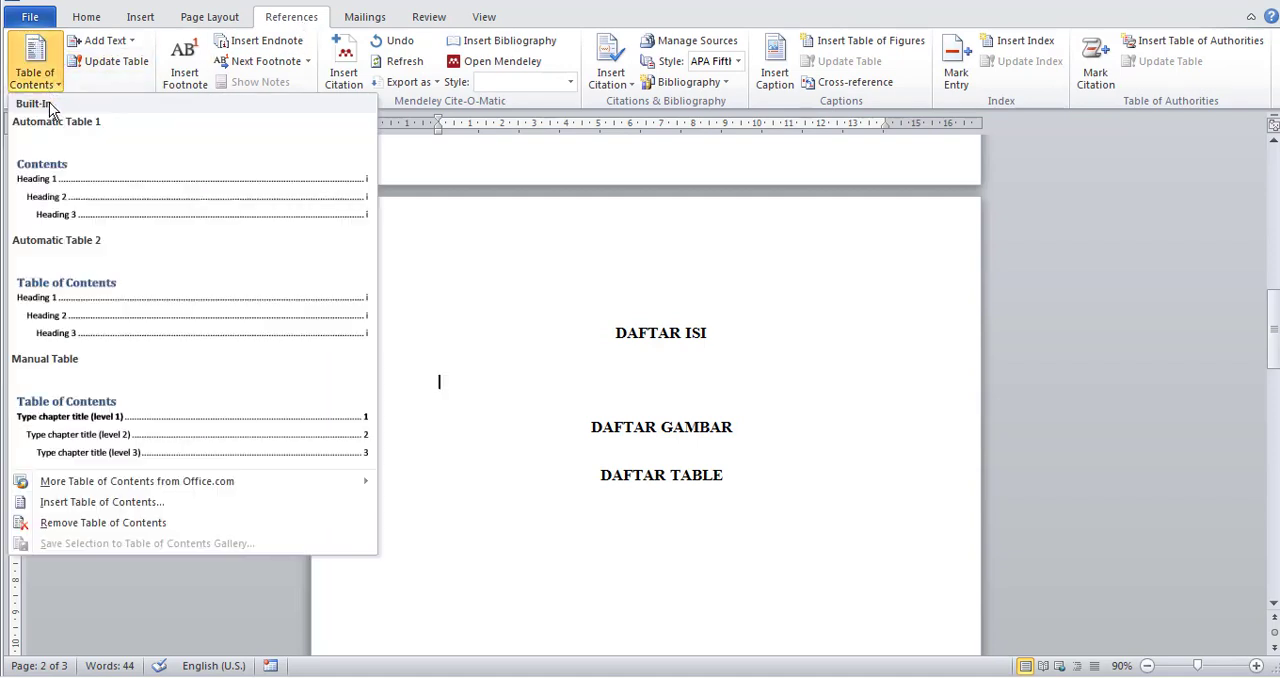
click(103, 505)
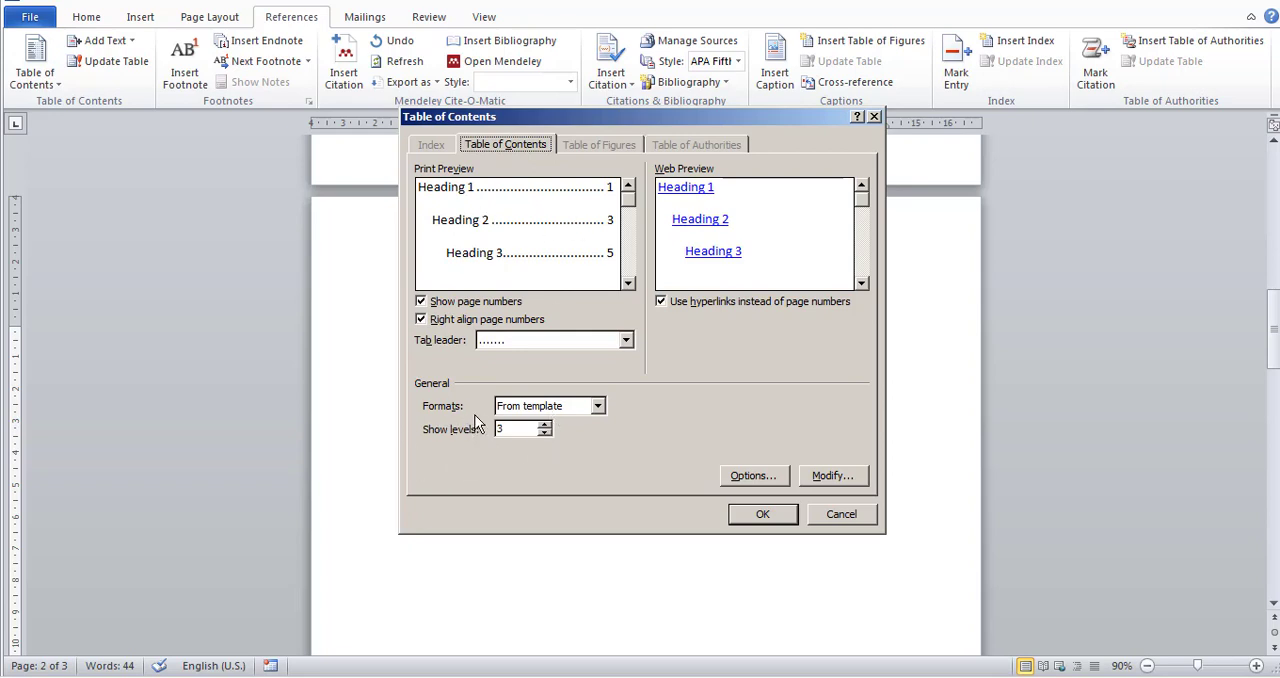
click(545, 433)
click(545, 433)
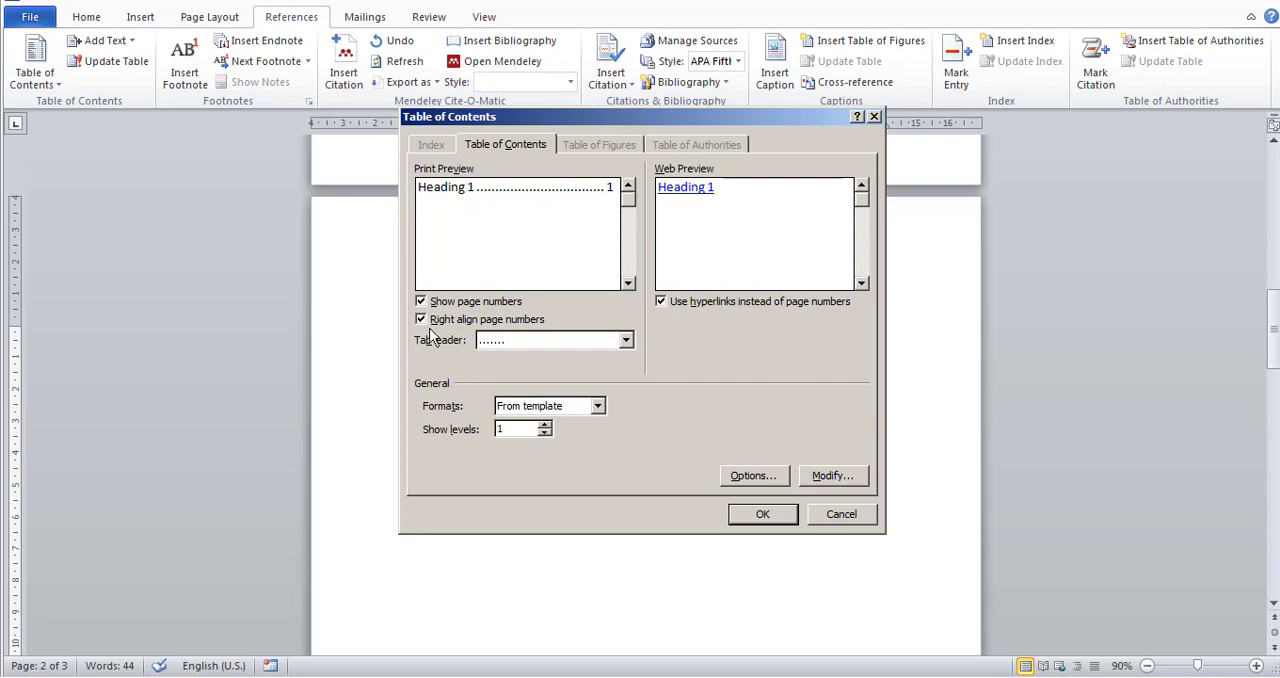
click(625, 340)
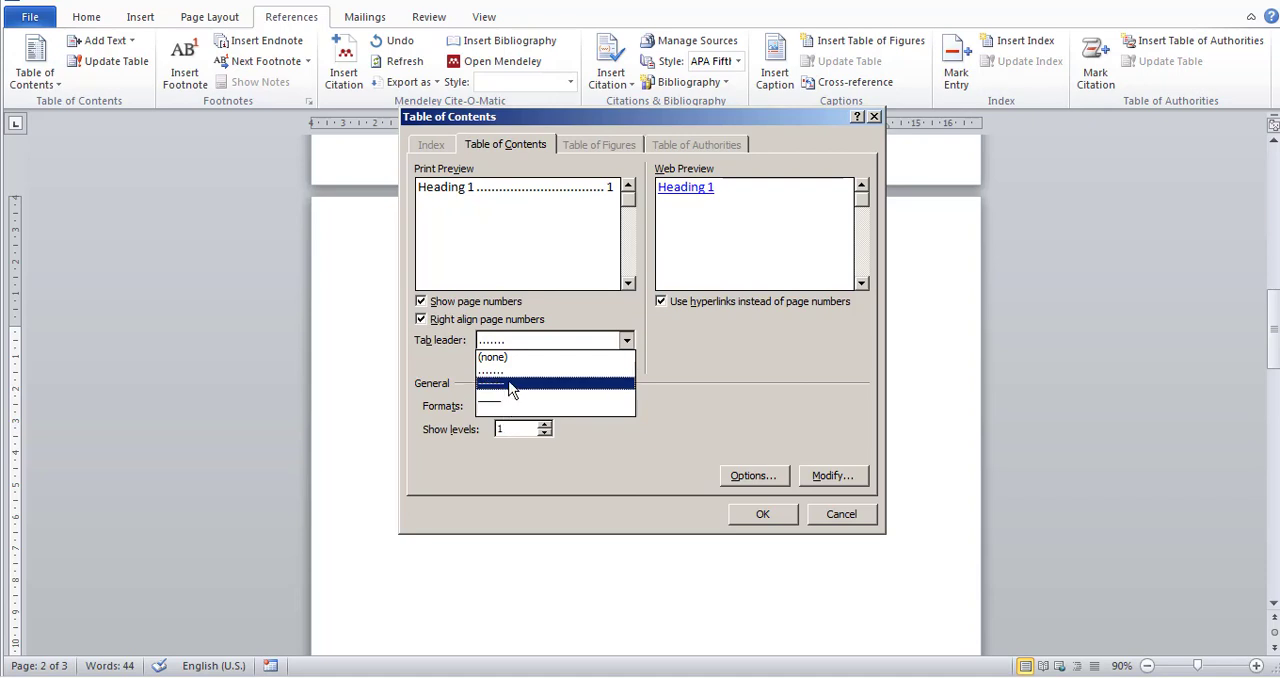
click(709, 368)
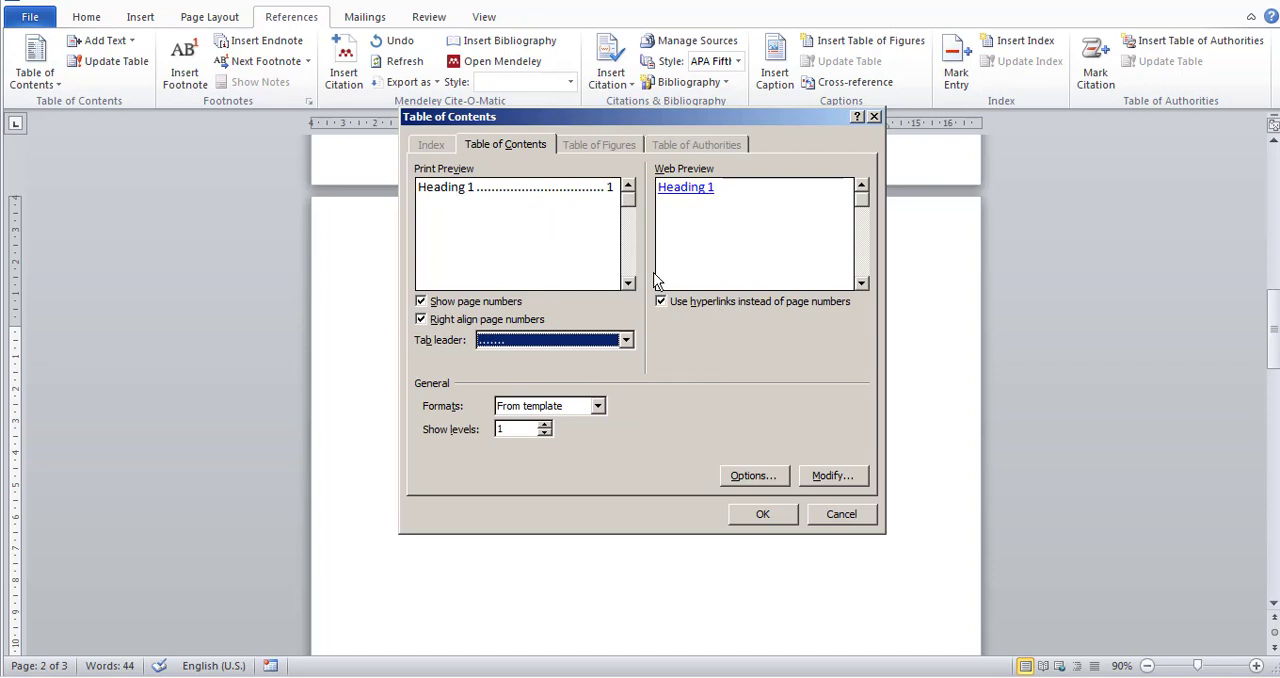
Examine the available styles and their TOC levels in the table of contents options.
click(743, 479)
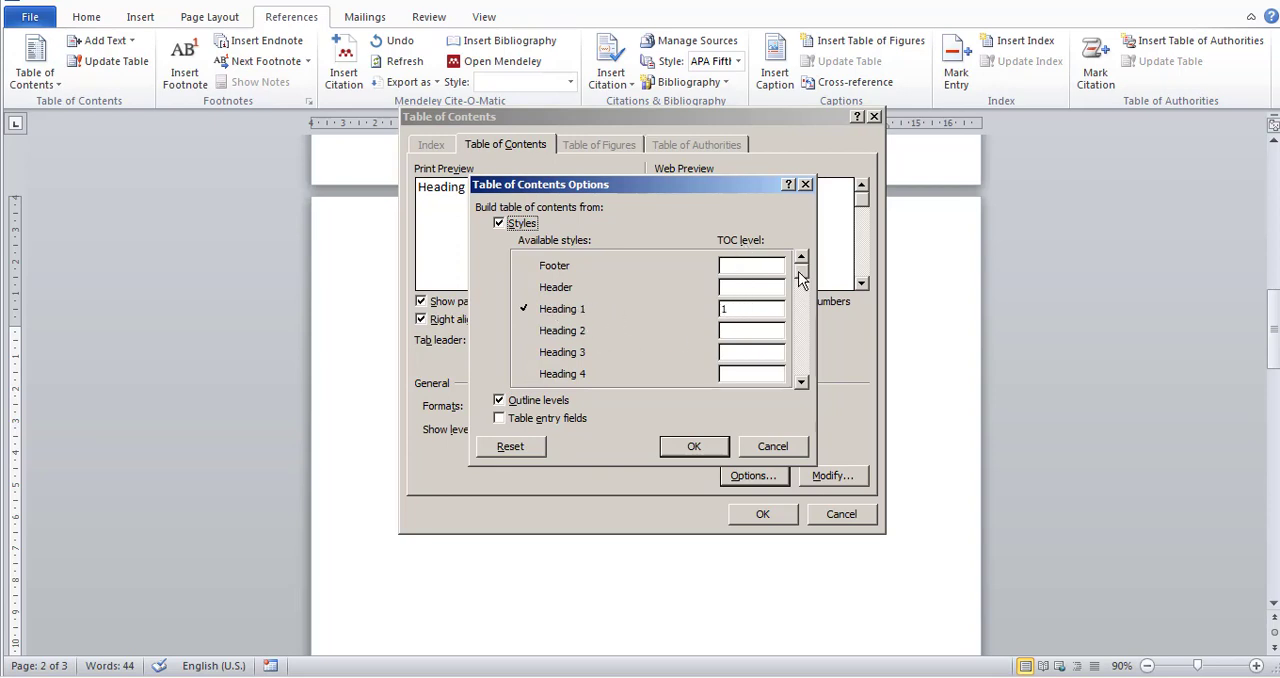
drag(801, 268, 801, 400)
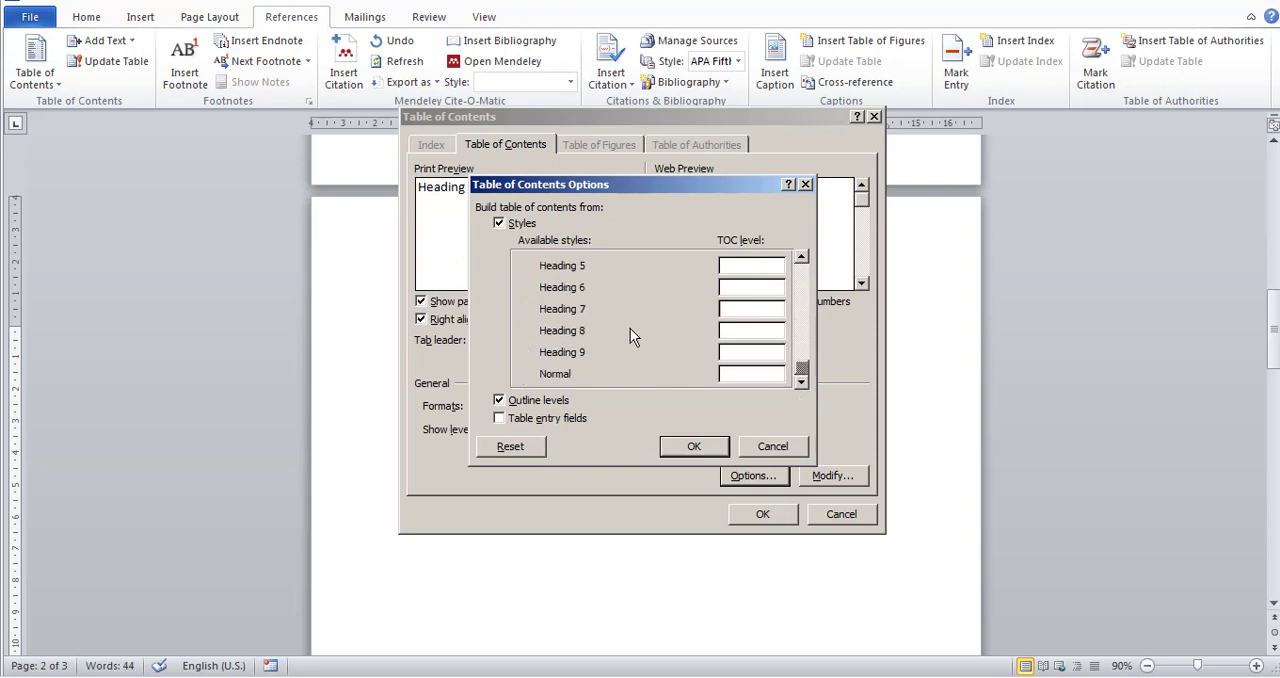
drag(802, 370, 795, 260)
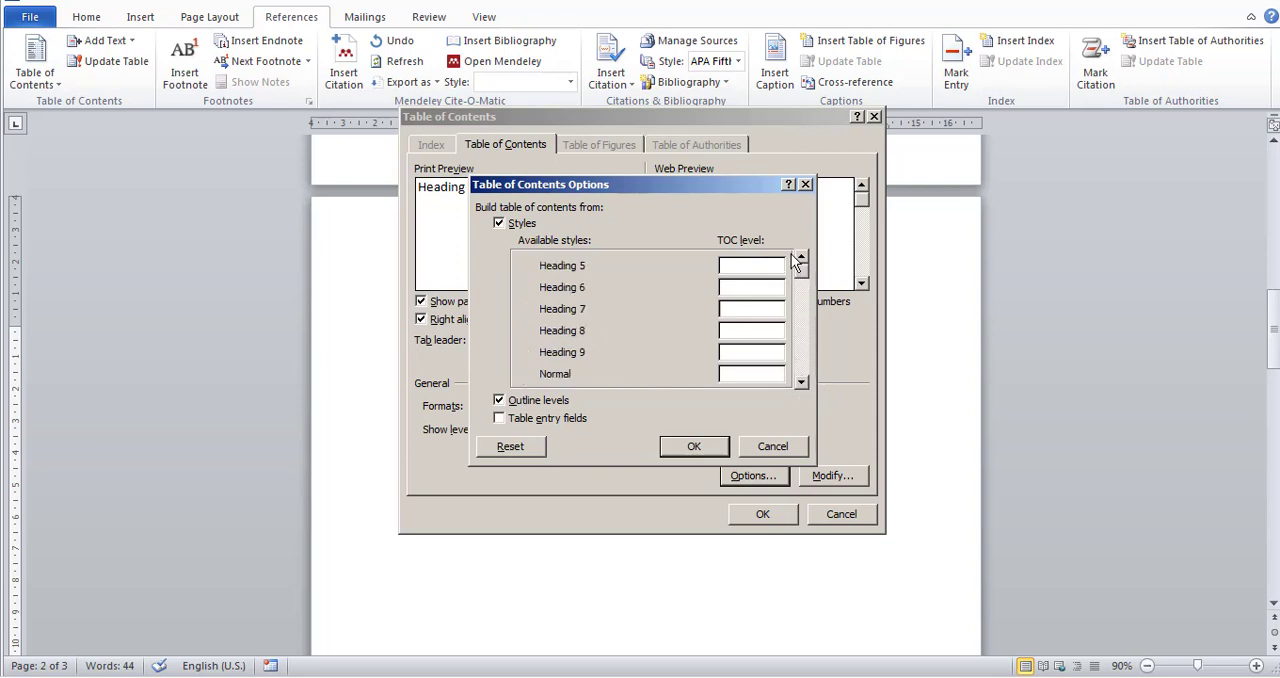
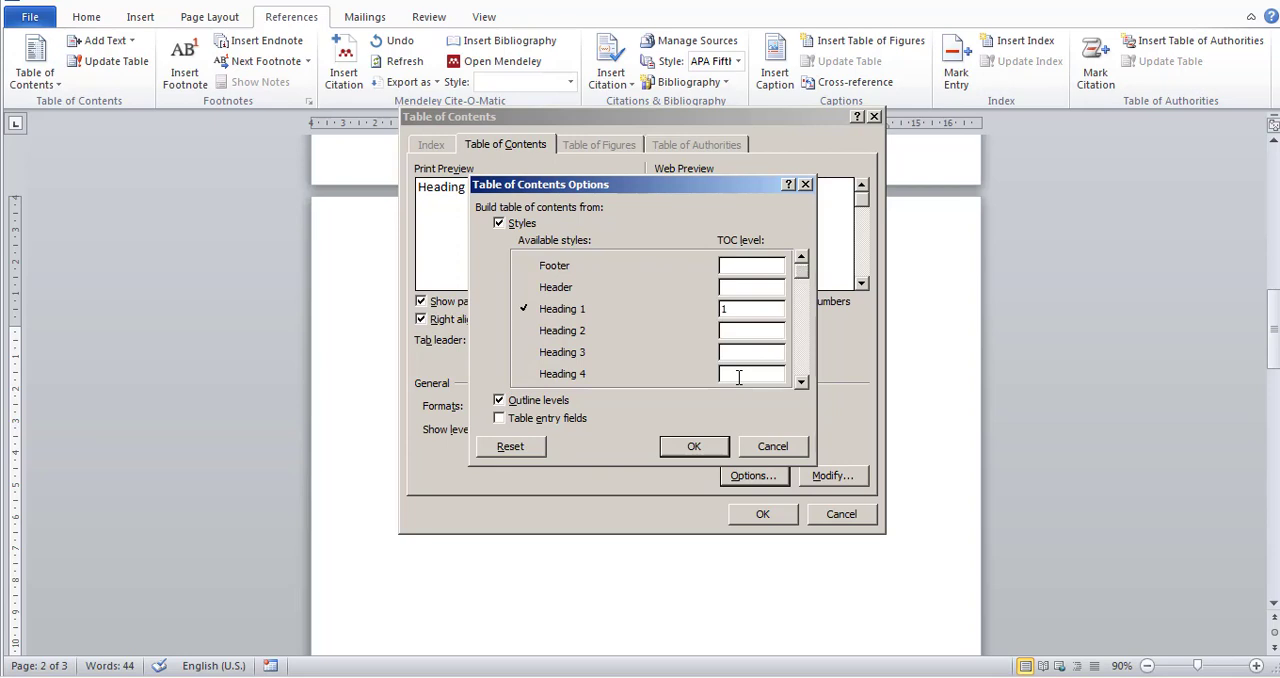
Accept the style options and insert the one-level table of contents under the DAFTAR ISI heading.
click(694, 446)
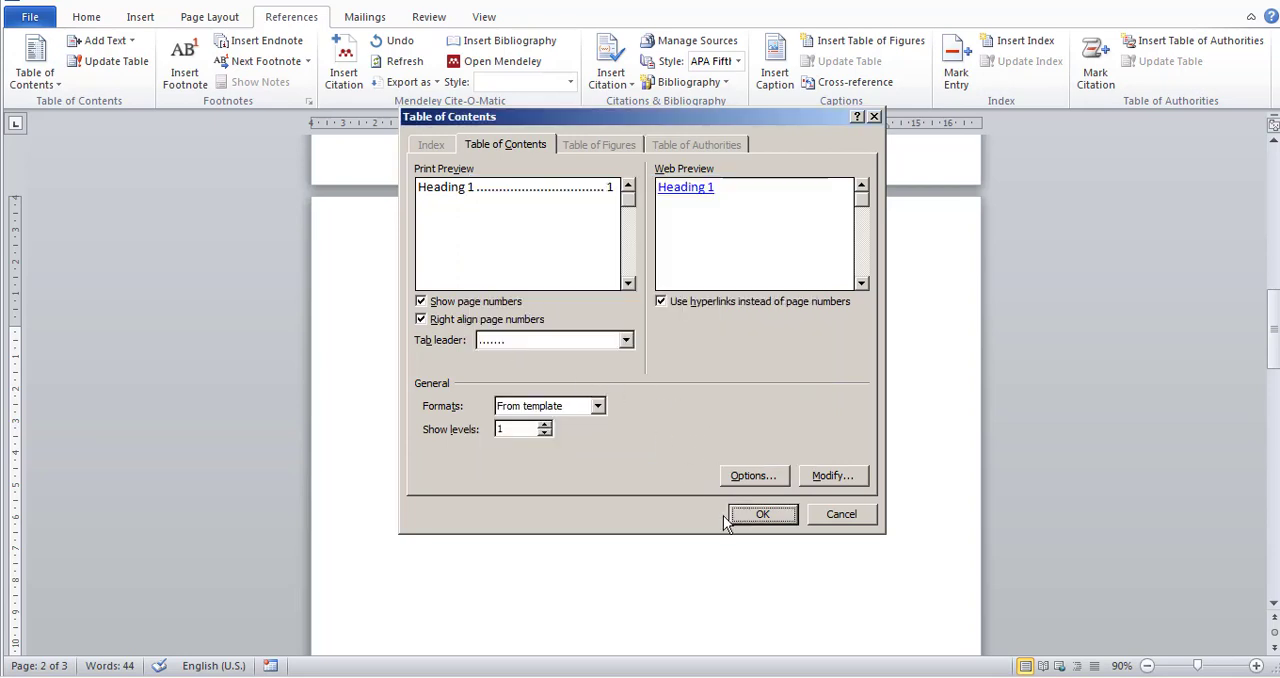
click(763, 514)
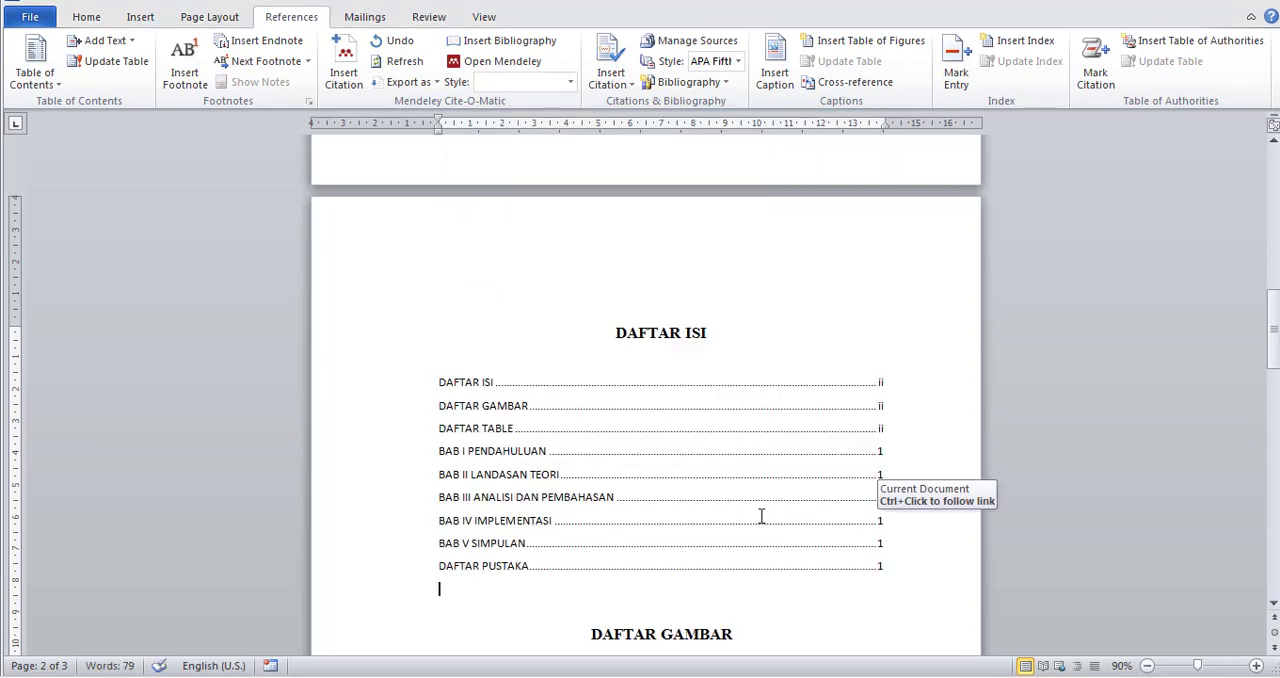
Compare the table of contents entries with the headings and footer page numbers on the front-matter and chapter pages.
scroll(765, 515, down, 2)
click(465, 262)
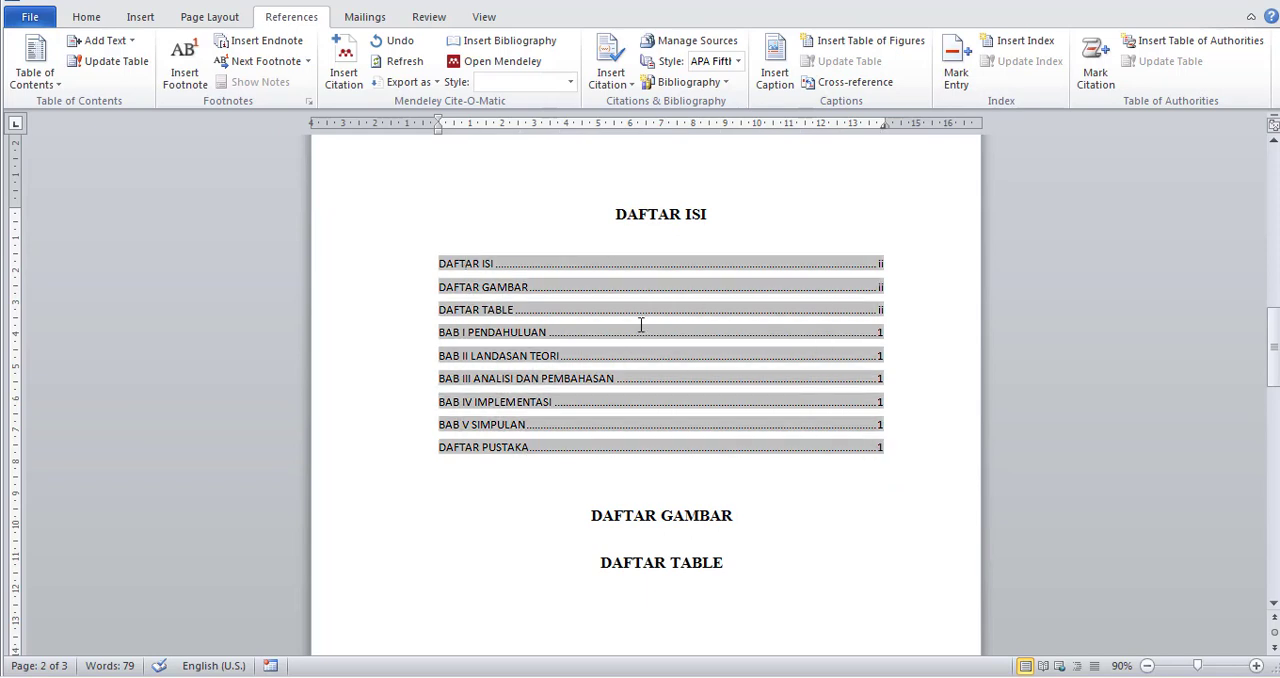
click(765, 214)
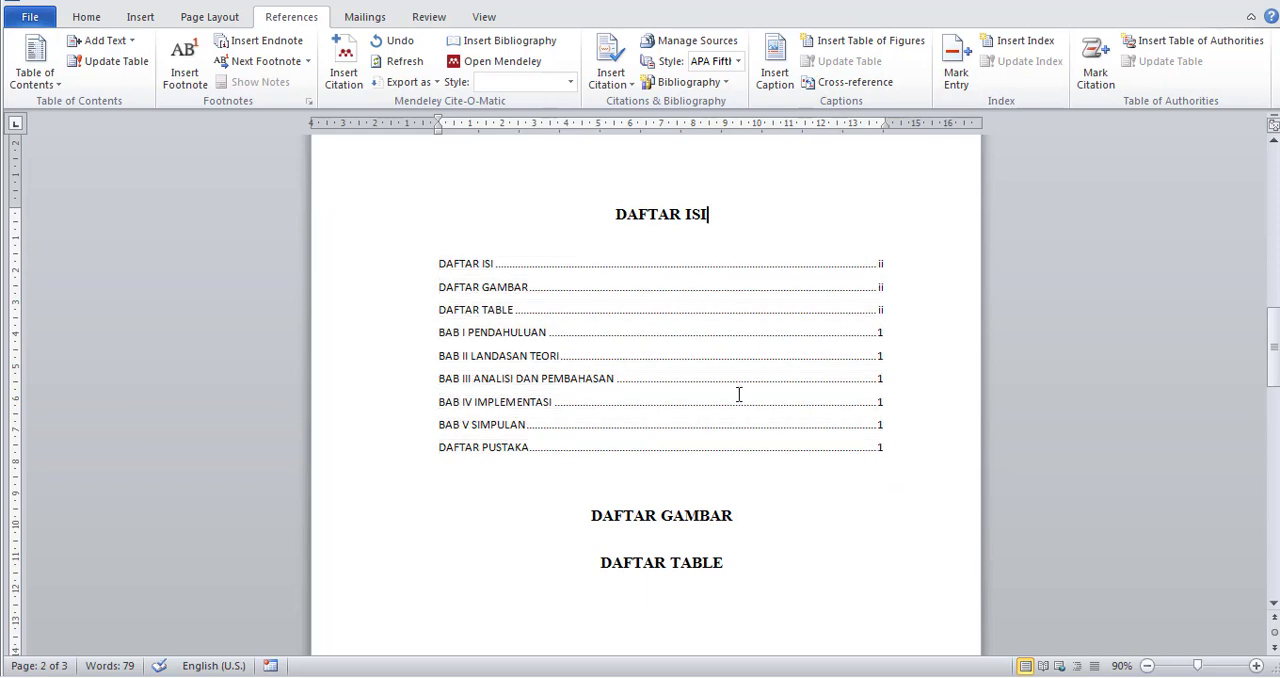
click(481, 264)
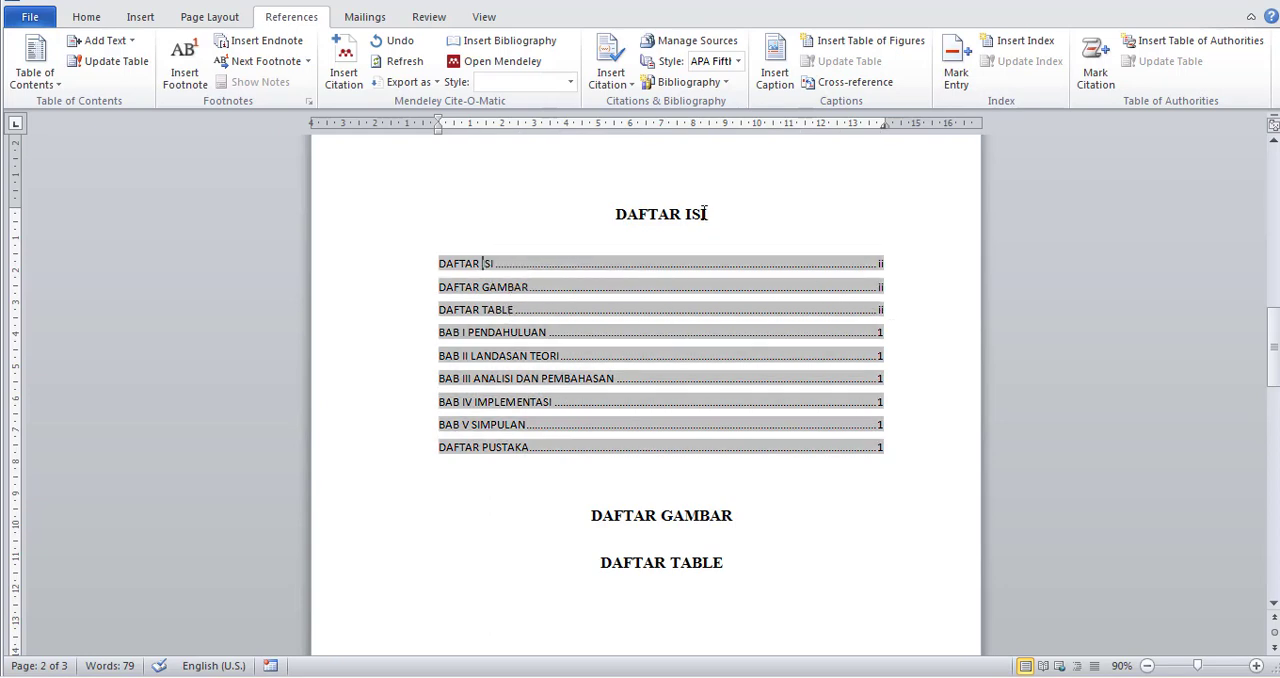
scroll(641, 492, down, 10)
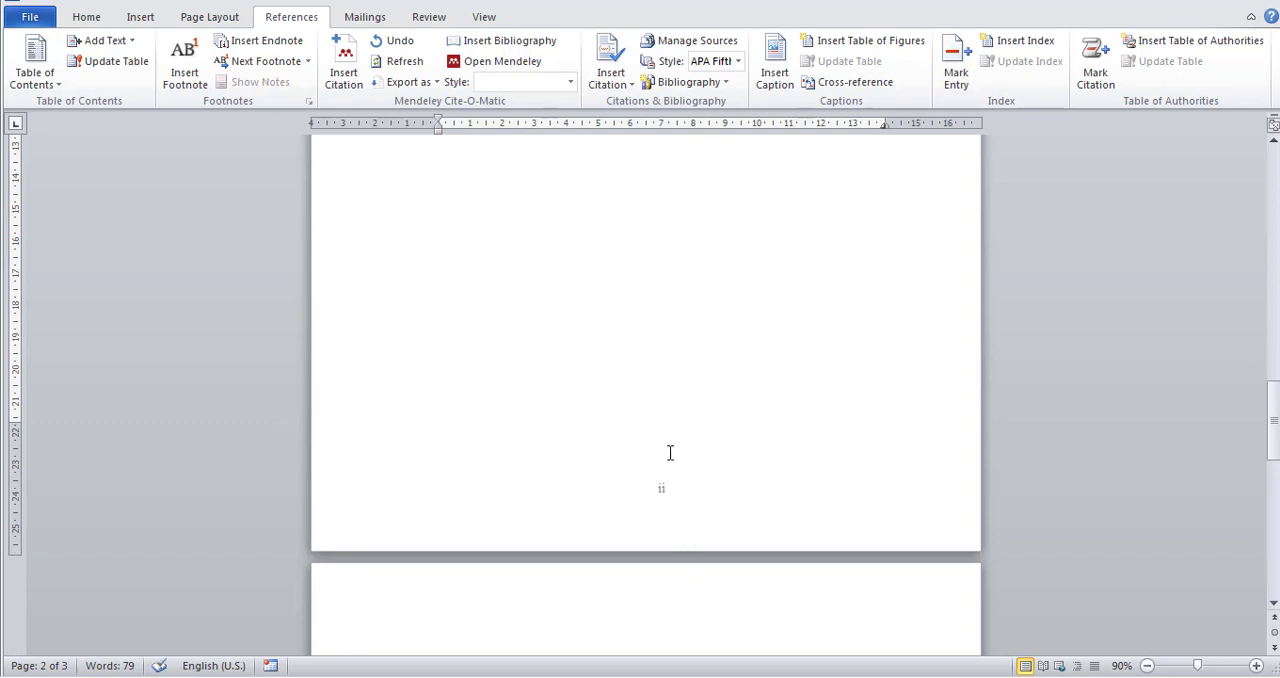
scroll(617, 496, up, 10)
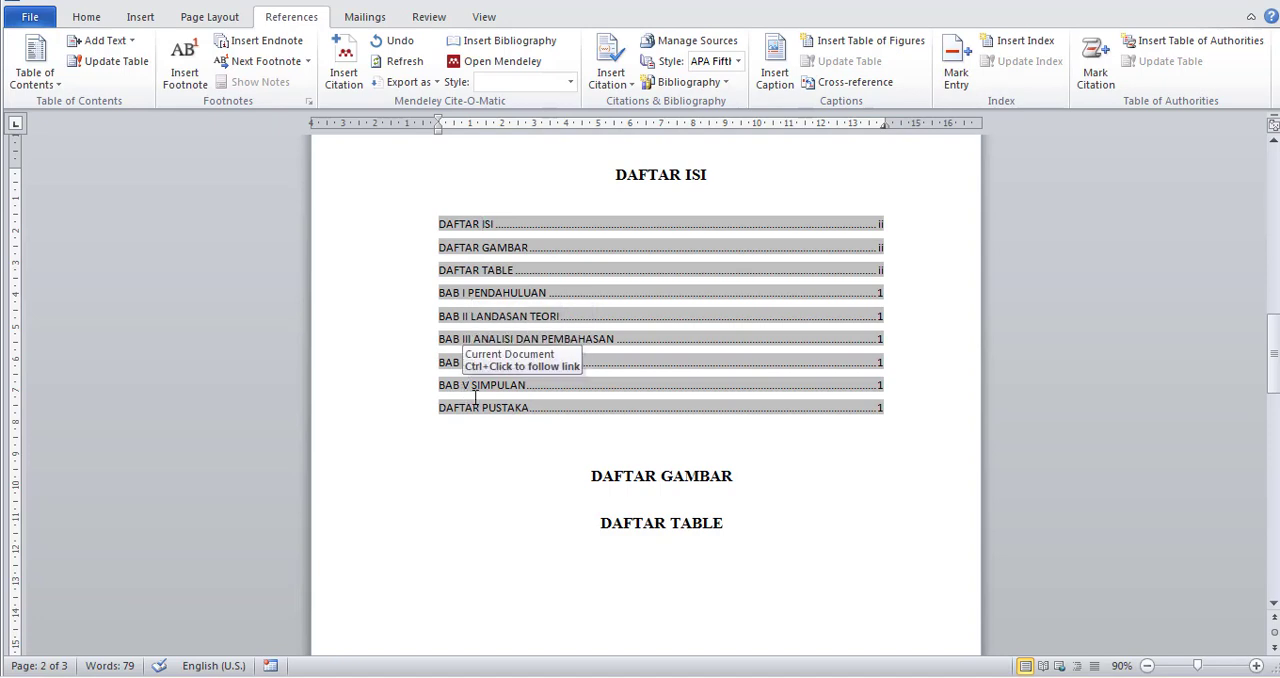
scroll(786, 543, down, 15)
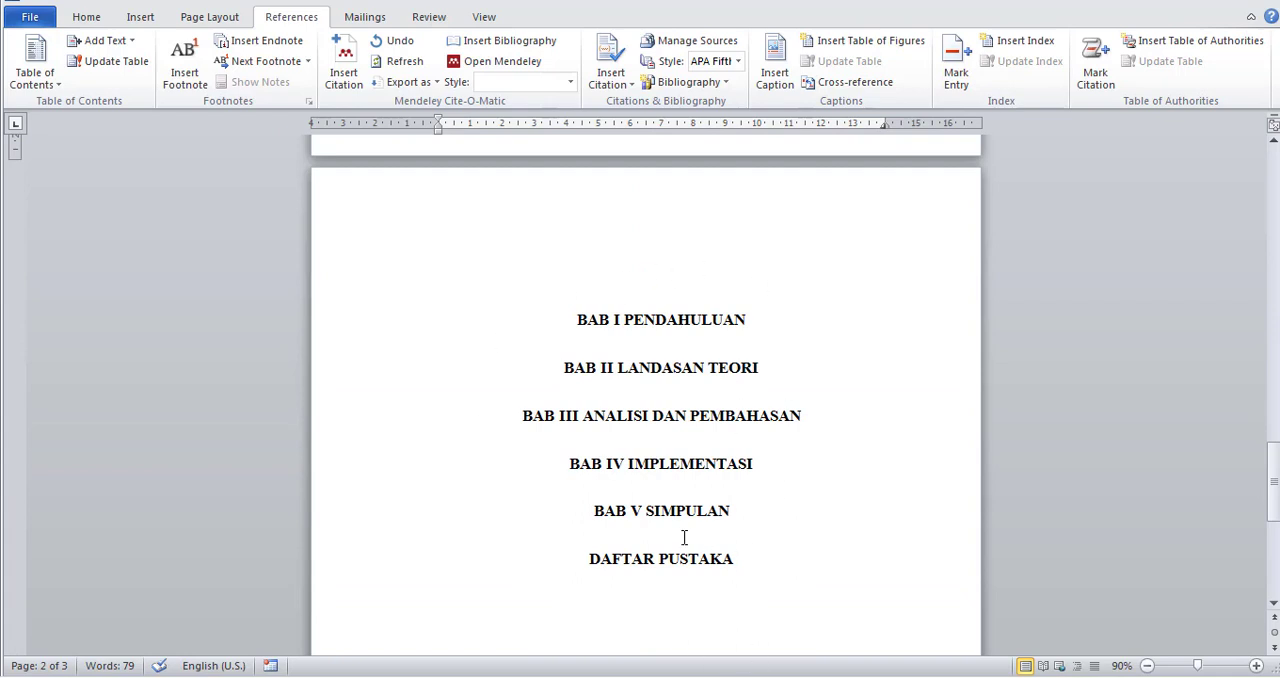
scroll(684, 538, down, 10)
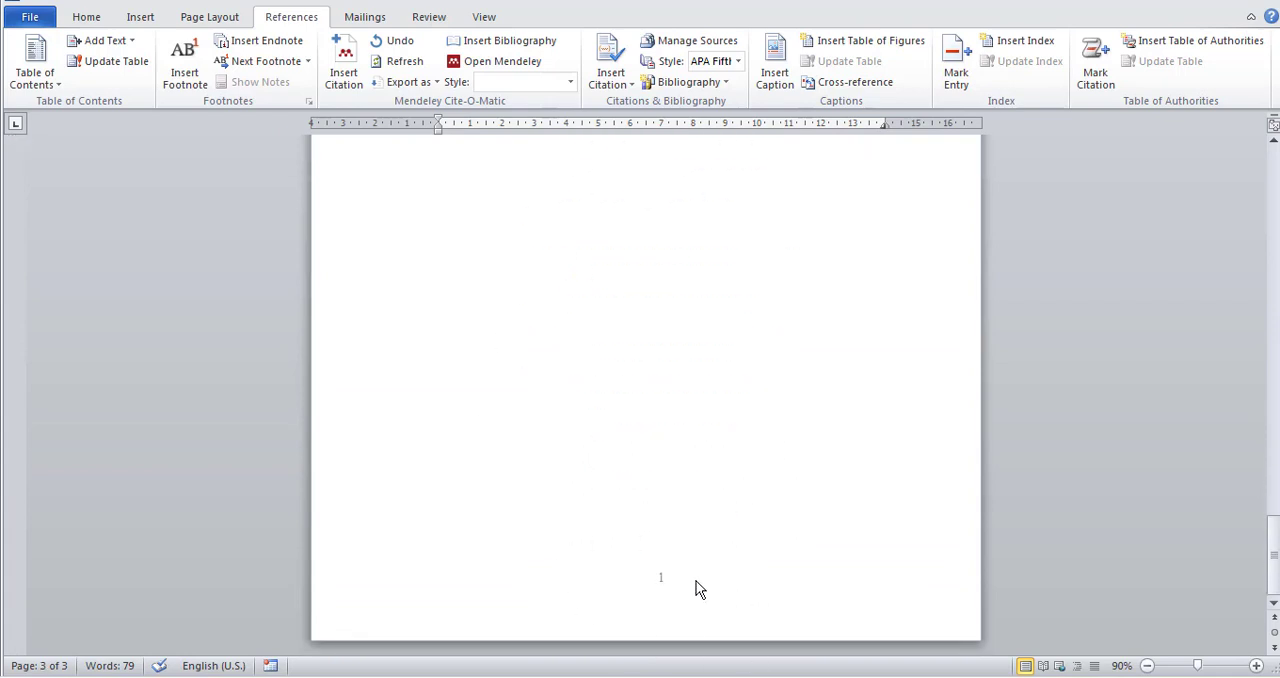
scroll(688, 586, up, 5)
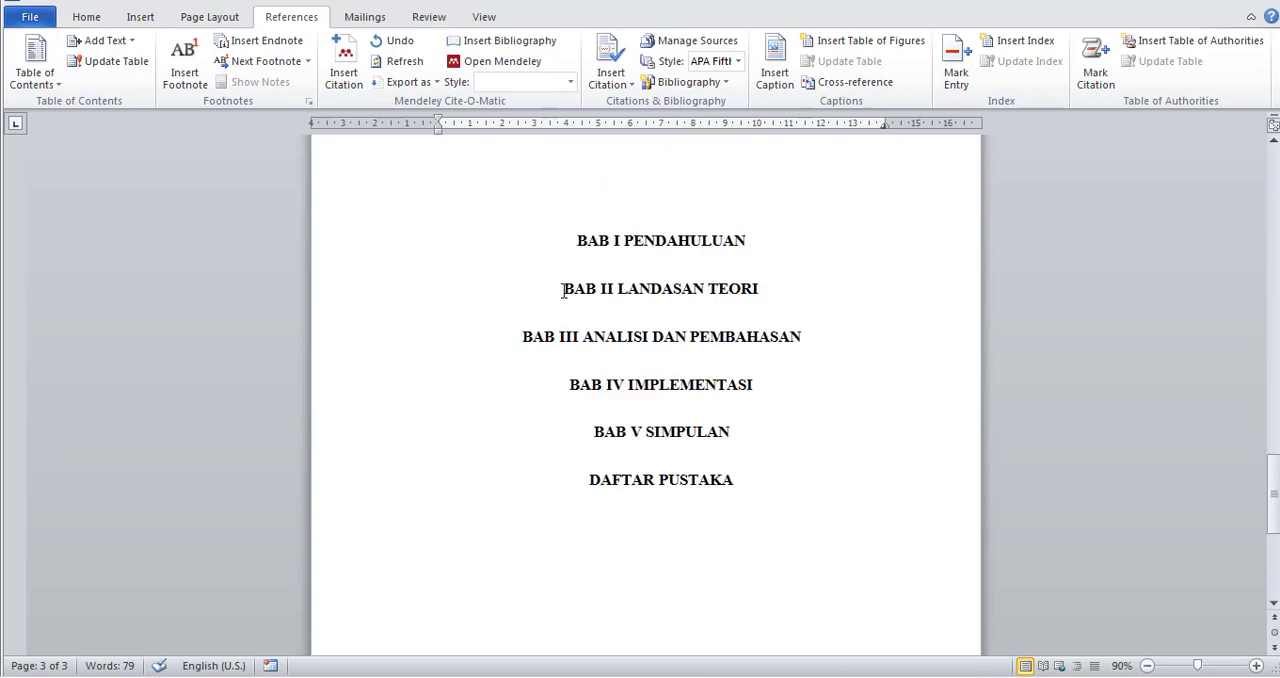
scroll(562, 290, up, 8)
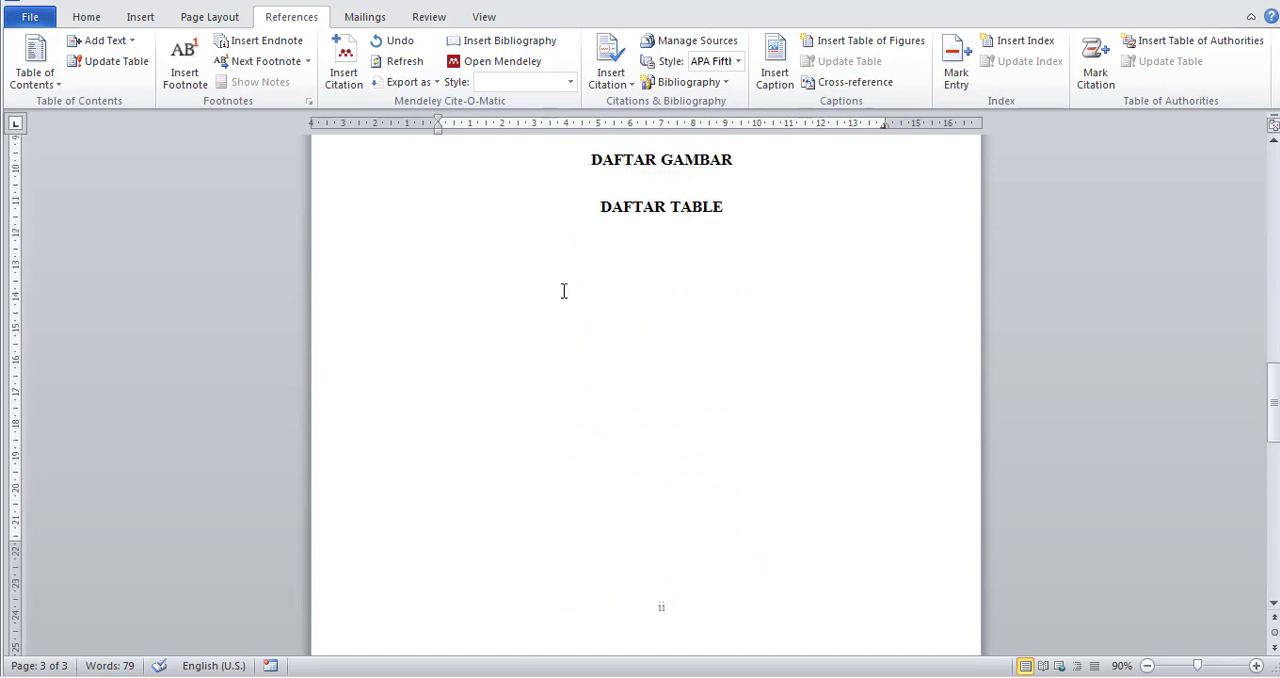
scroll(563, 295, down, 7)
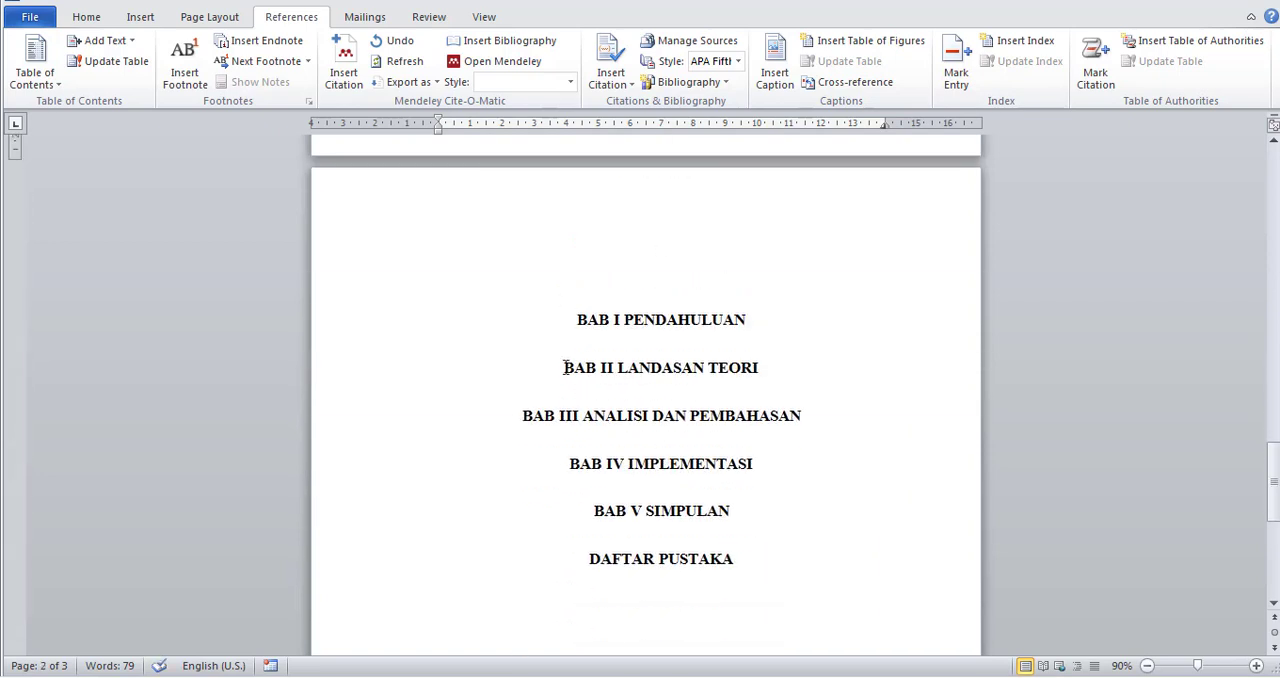
Insert blank lines before BAB II LANDASAN TEORI until the heading starts on a new page.
click(565, 367)
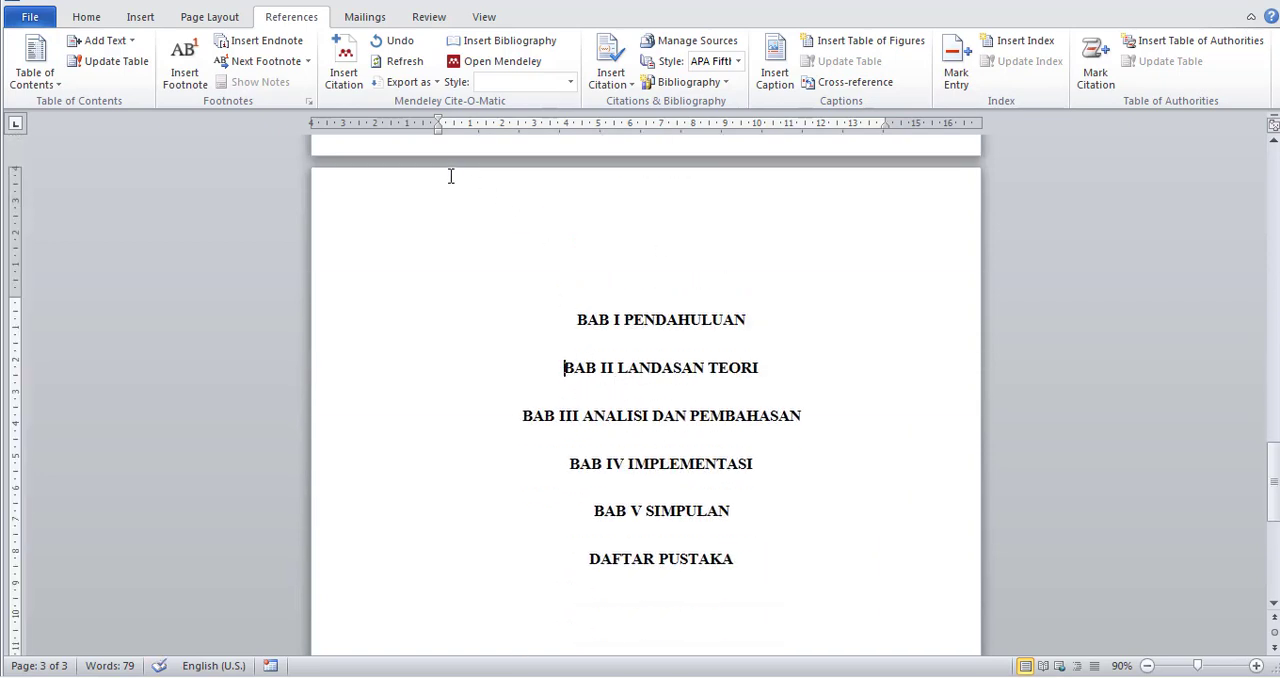
key(Return)
key(Return)
key(Return)
key(Return)
key(Return)
key(Return)
key(Return)
key(Return)
key(Return)
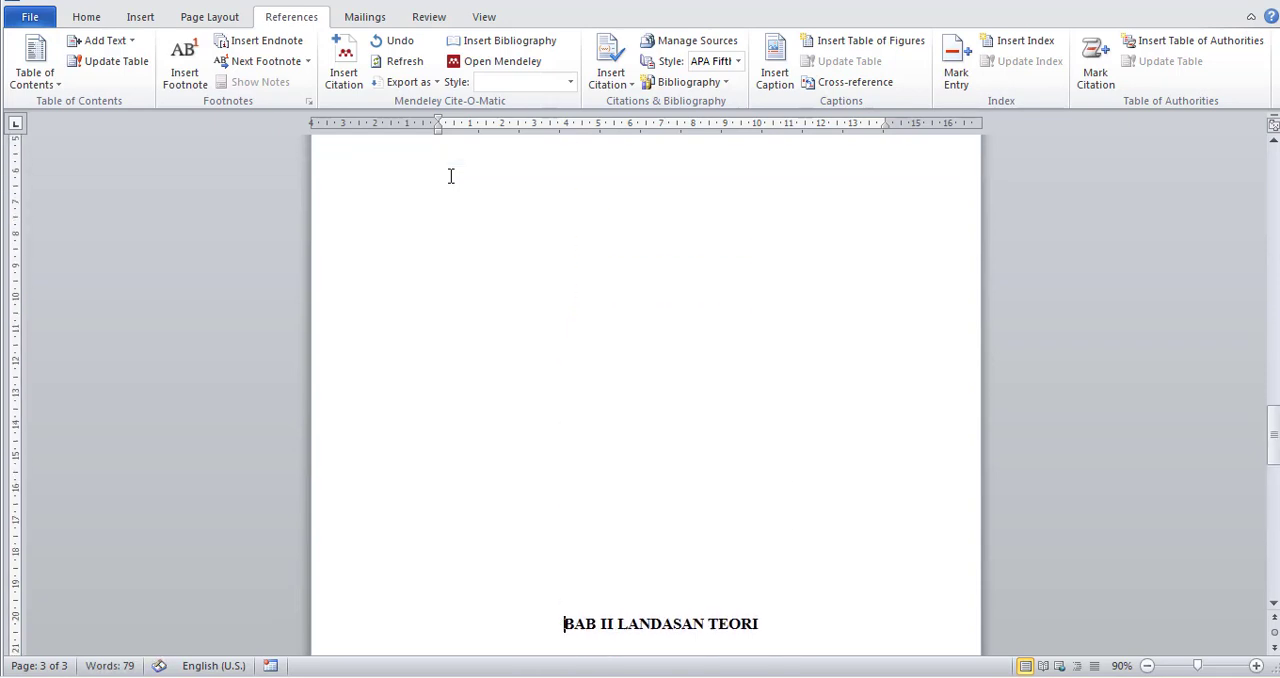
key(Return)
key(Return)
key(Return)
key(Return)
key(Return)
key(Return)
key(Return)
key(Return)
key(BackSpace)
key(BackSpace)
key(BackSpace)
key(BackSpace)
key(BackSpace)
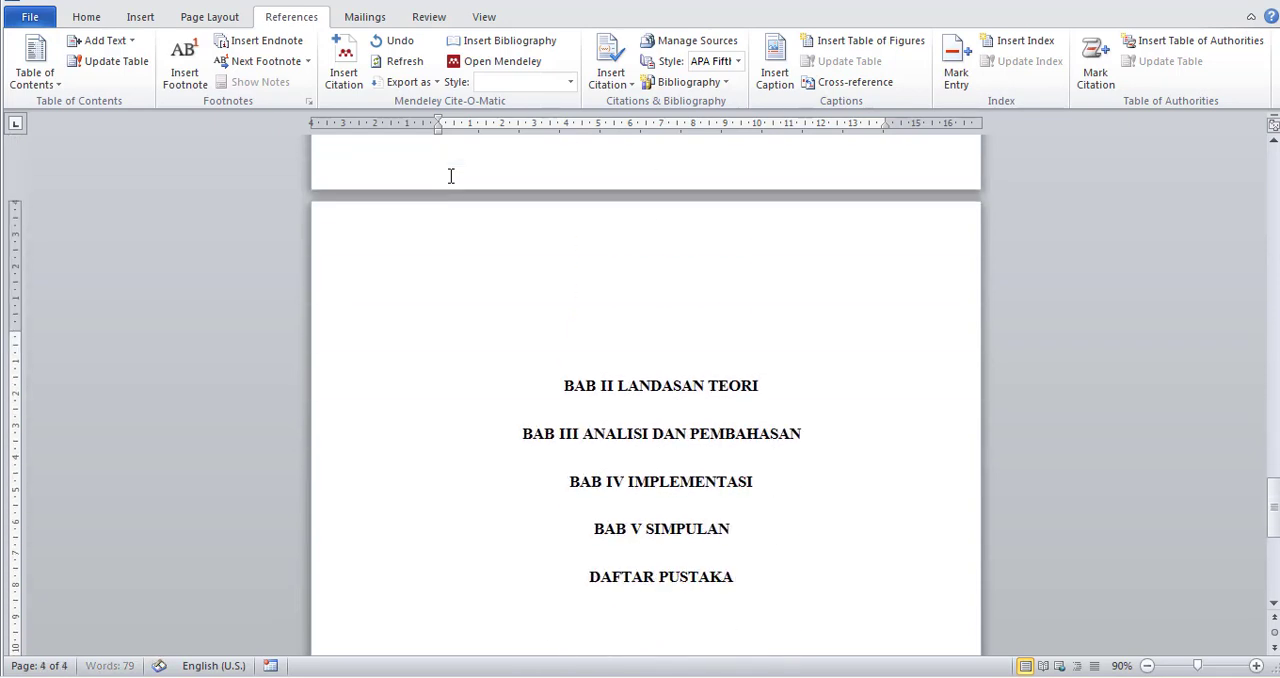
key(BackSpace)
key(BackSpace)
key(Return)
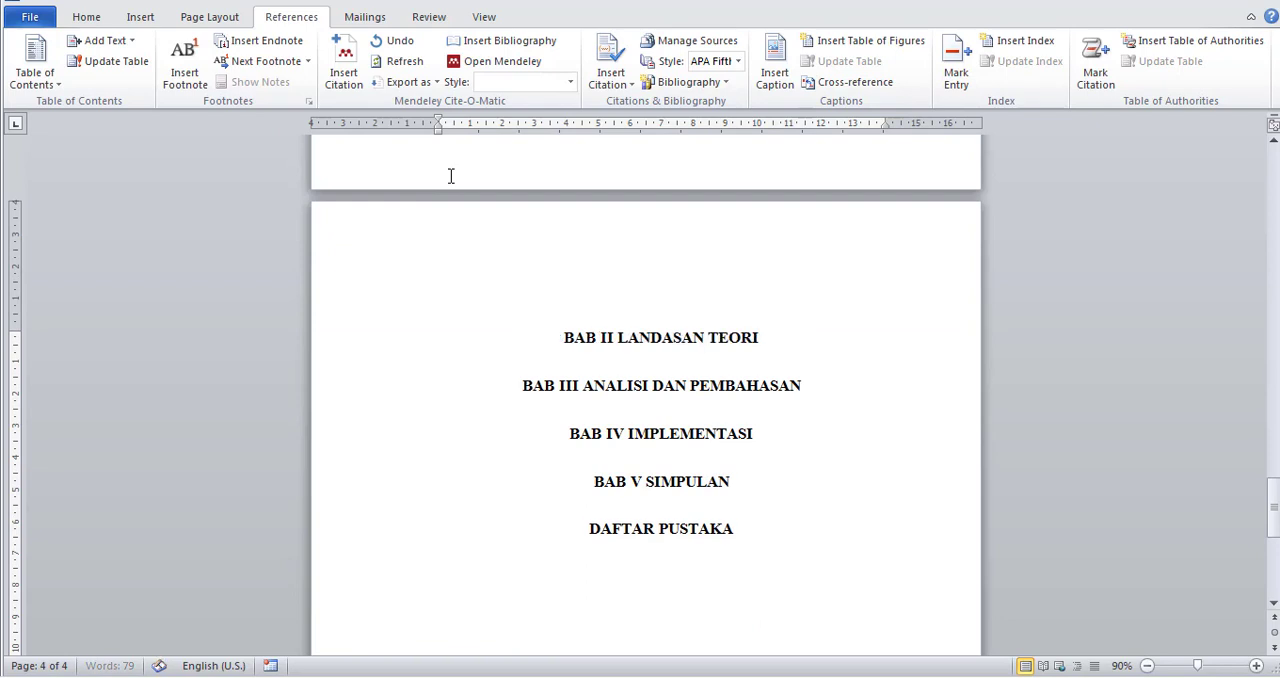
Check the new chapter page's number and update the table of contents under DAFTAR ISI, page numbers only.
scroll(451, 179, down, 7)
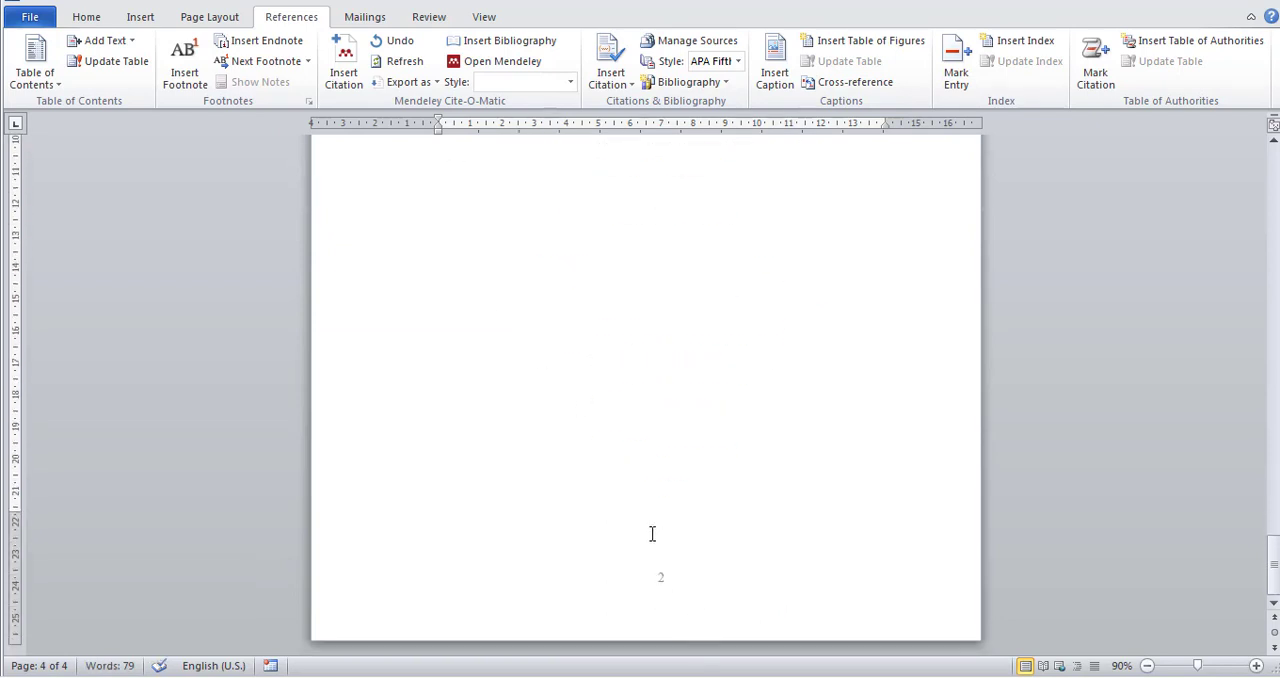
scroll(703, 537, up, 10)
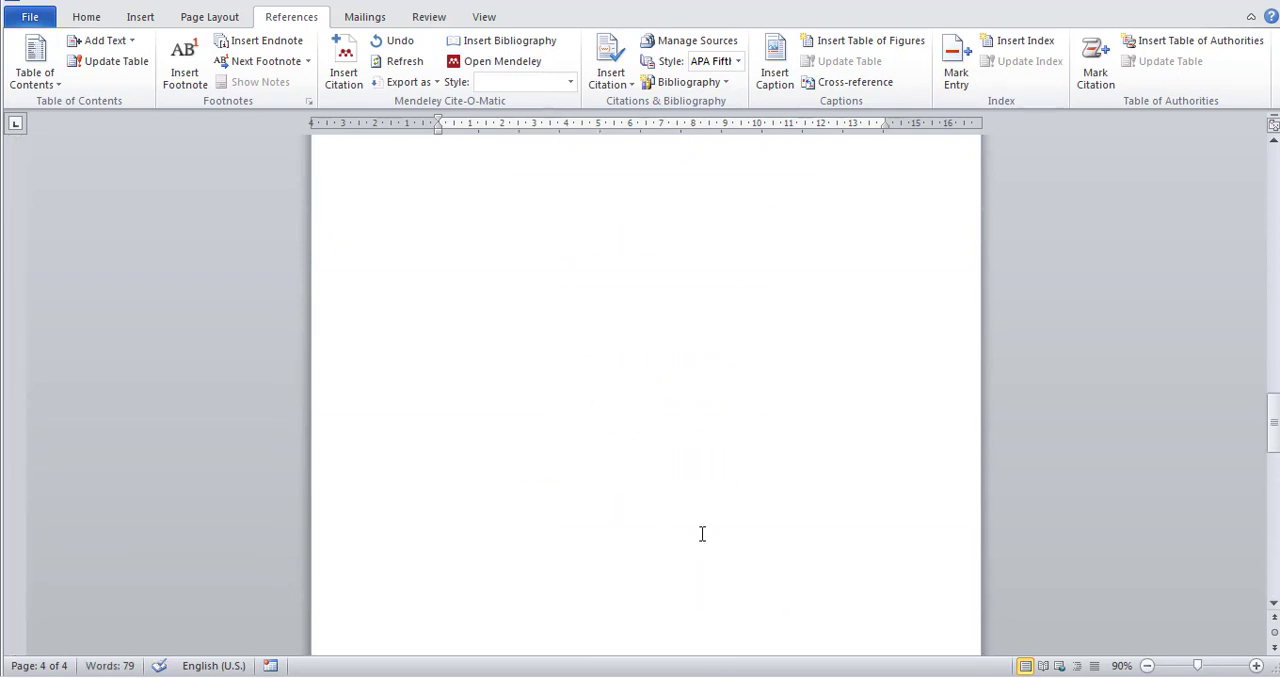
scroll(702, 534, up, 15)
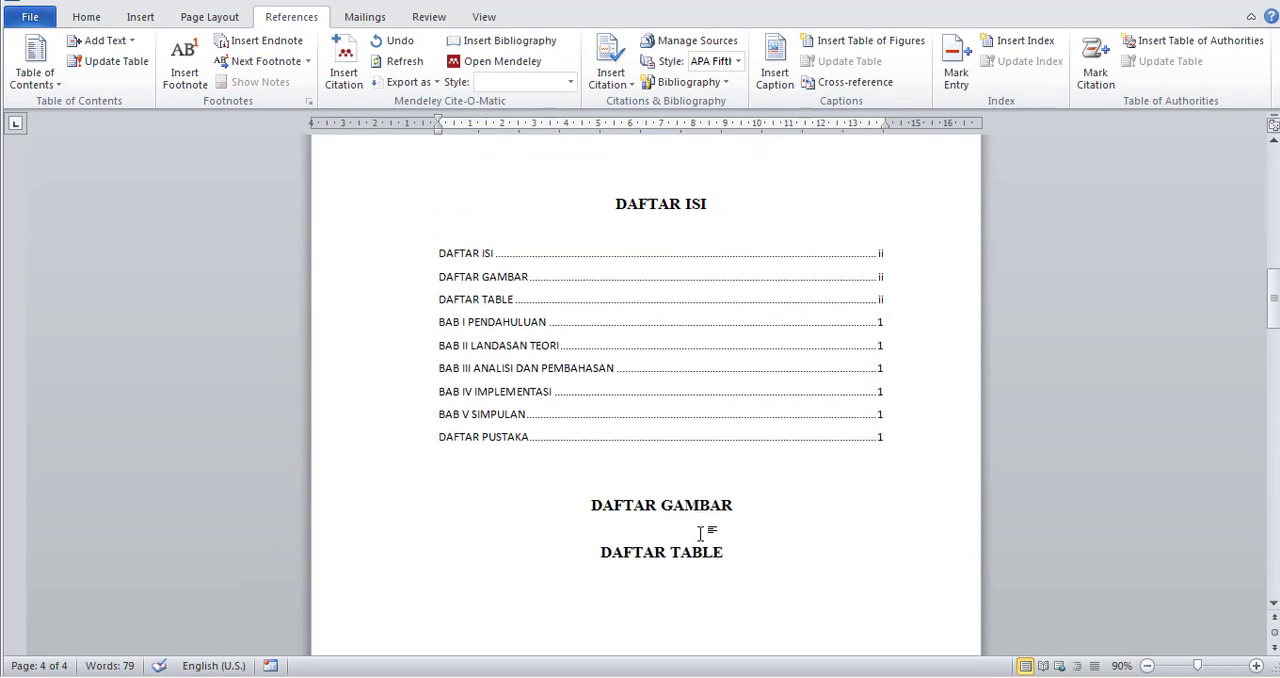
click(639, 287)
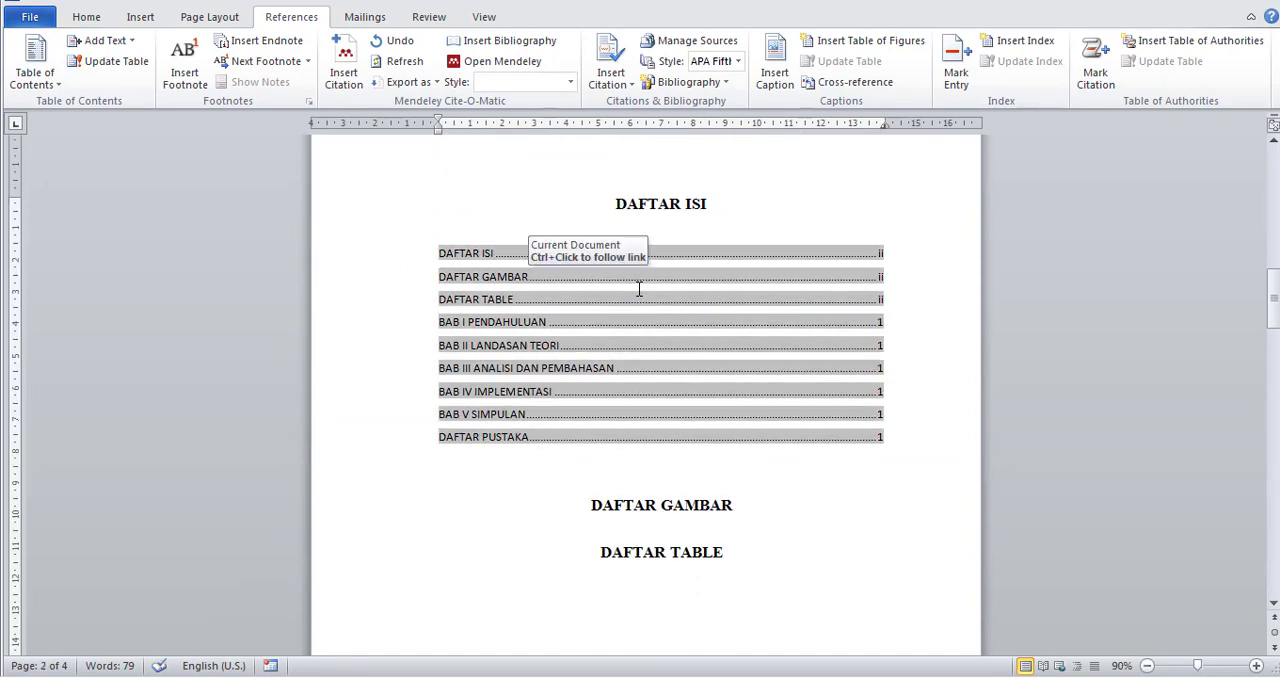
right_click(639, 289)
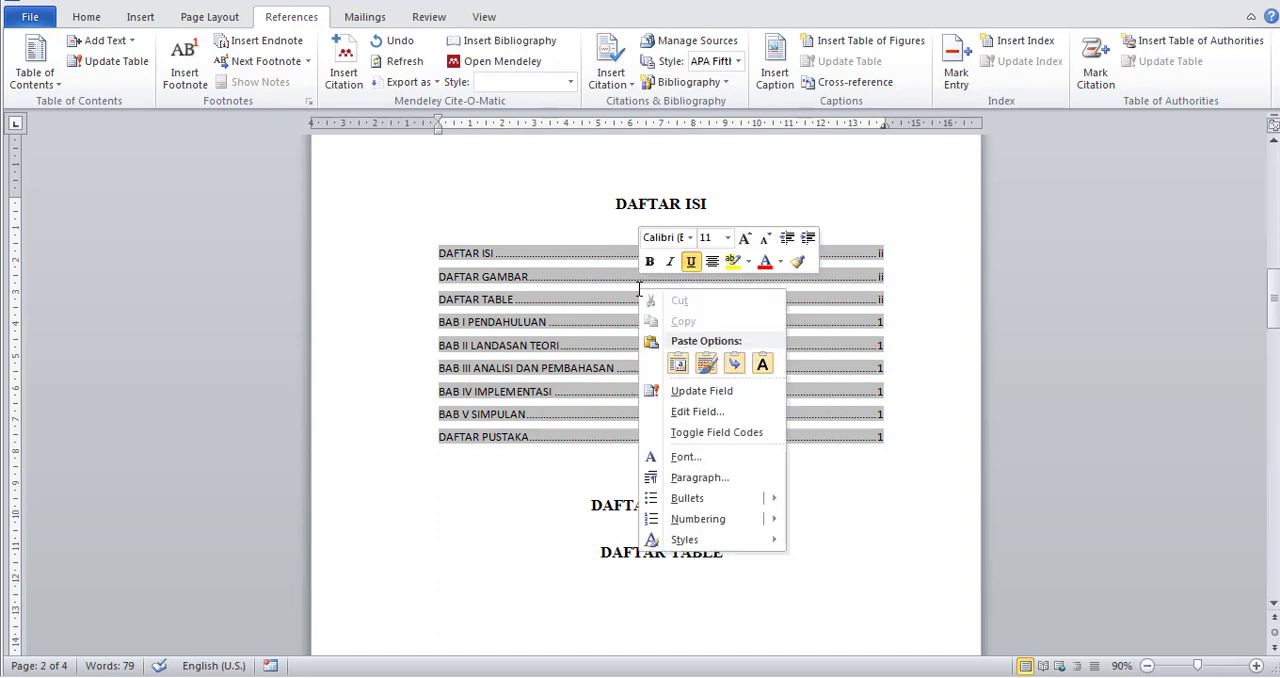
click(737, 398)
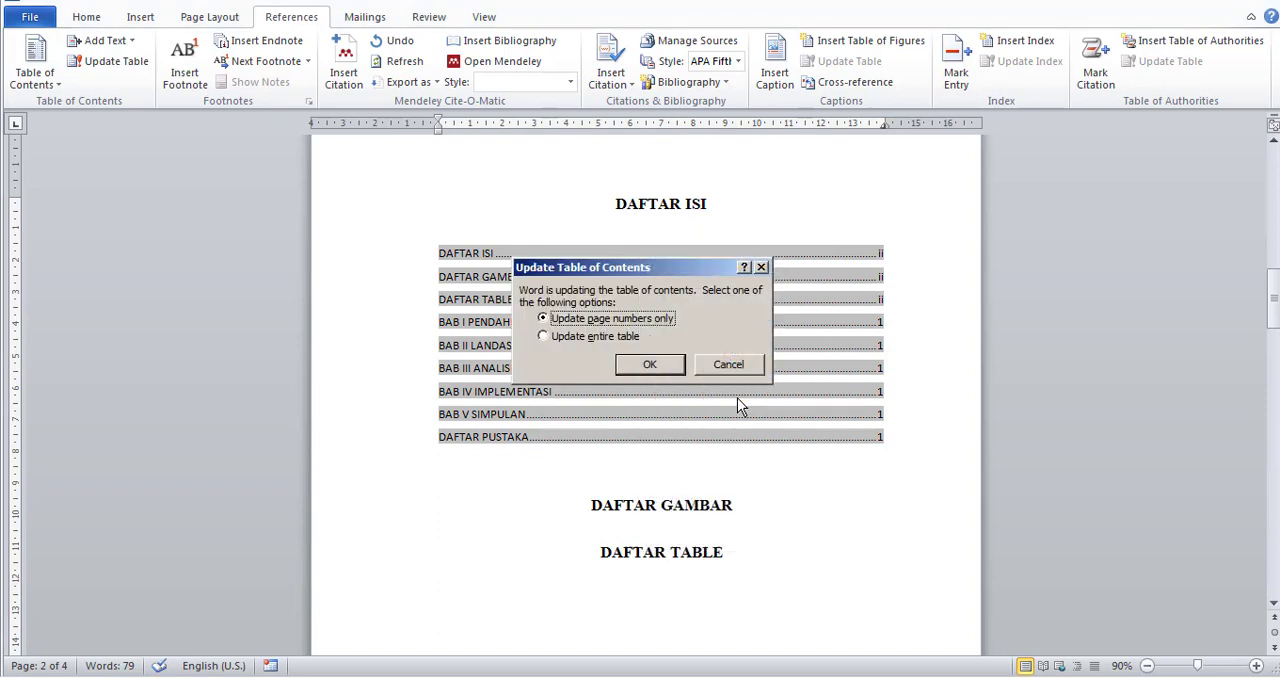
click(645, 366)
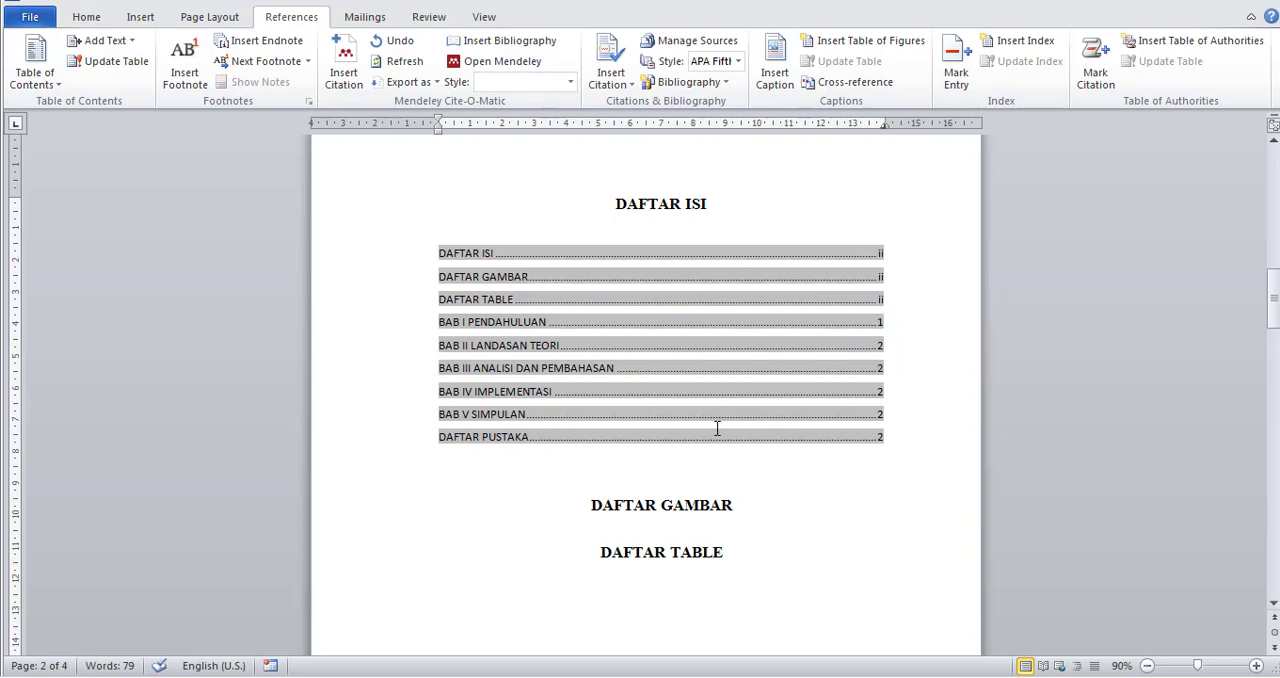
Add the line "Latar Belakang" below the BAB I PENDAHULUAN heading.
scroll(714, 430, down, 10)
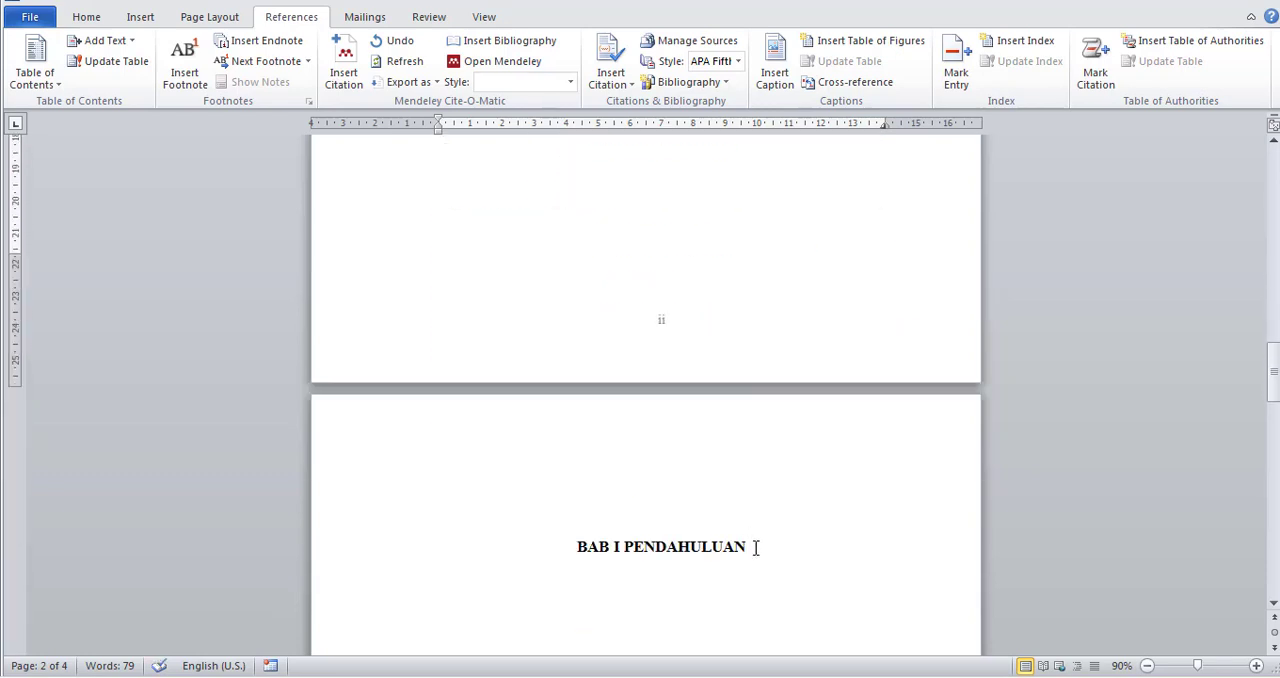
scroll(507, 585, down, 3)
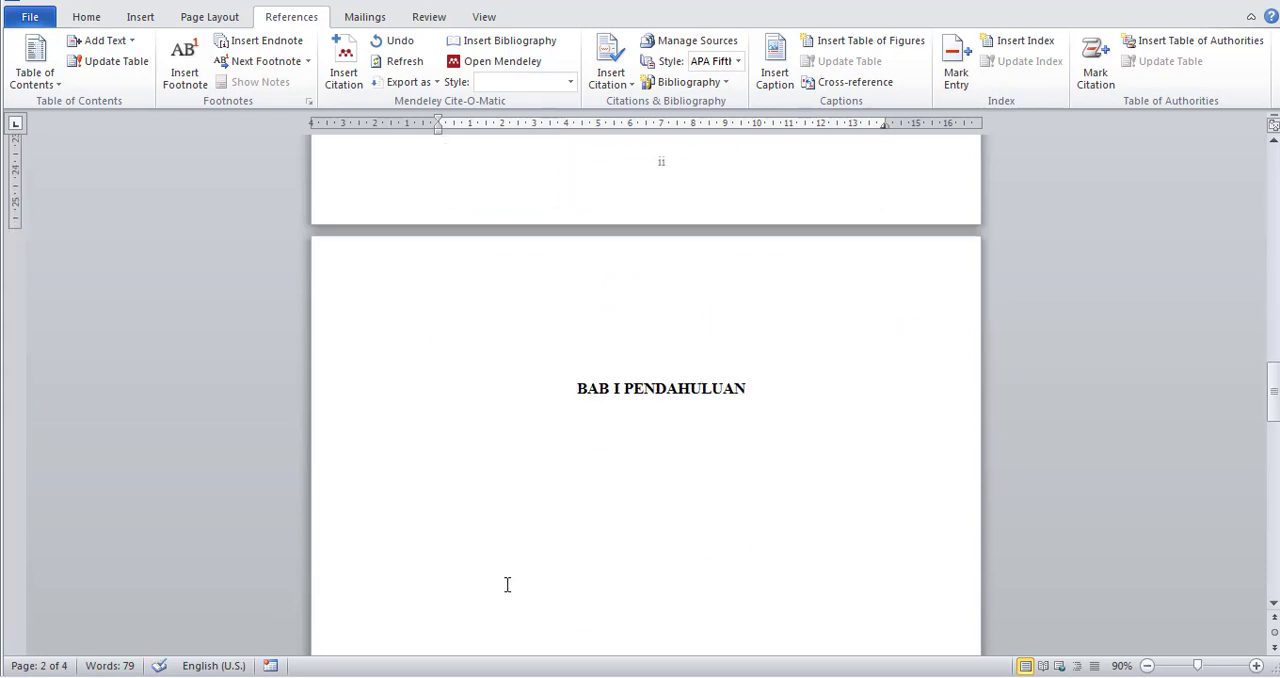
click(779, 387)
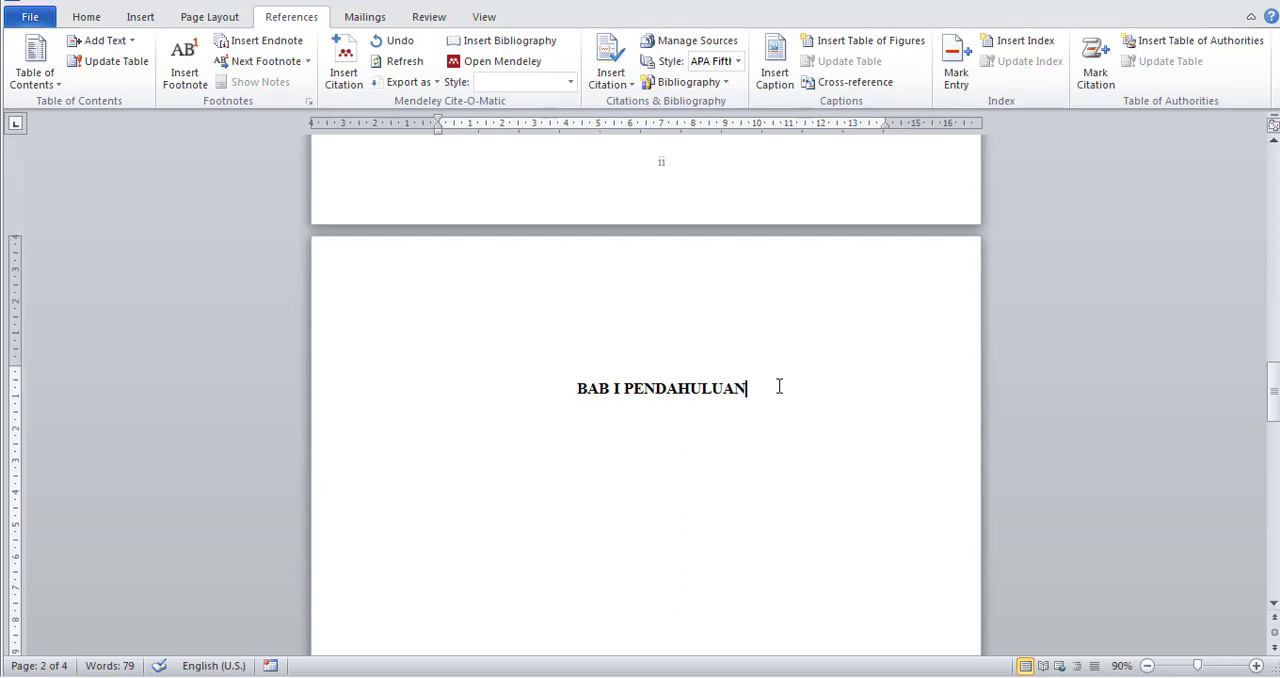
key(Return)
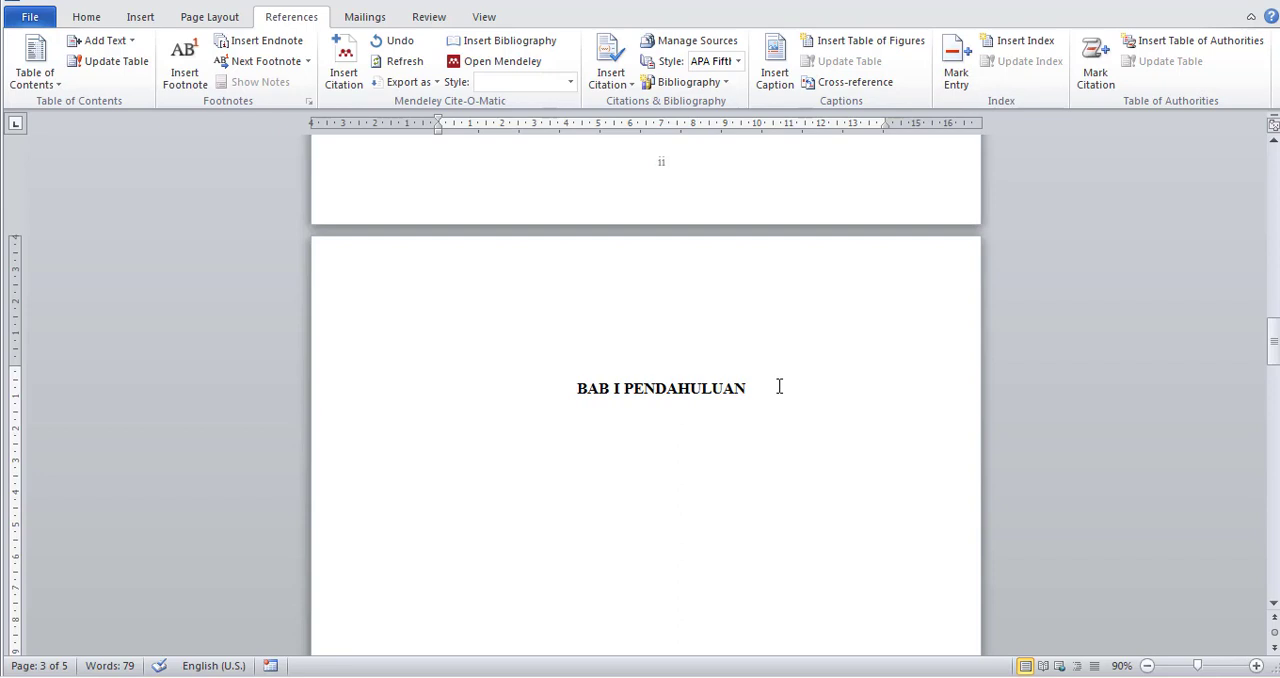
text(laTAR)
key(BackSpace)
text(Latar Belakang)
Add the line "Tujuan dan Manfaat" below Latar Belakang.
key(Return)
text(Tu)
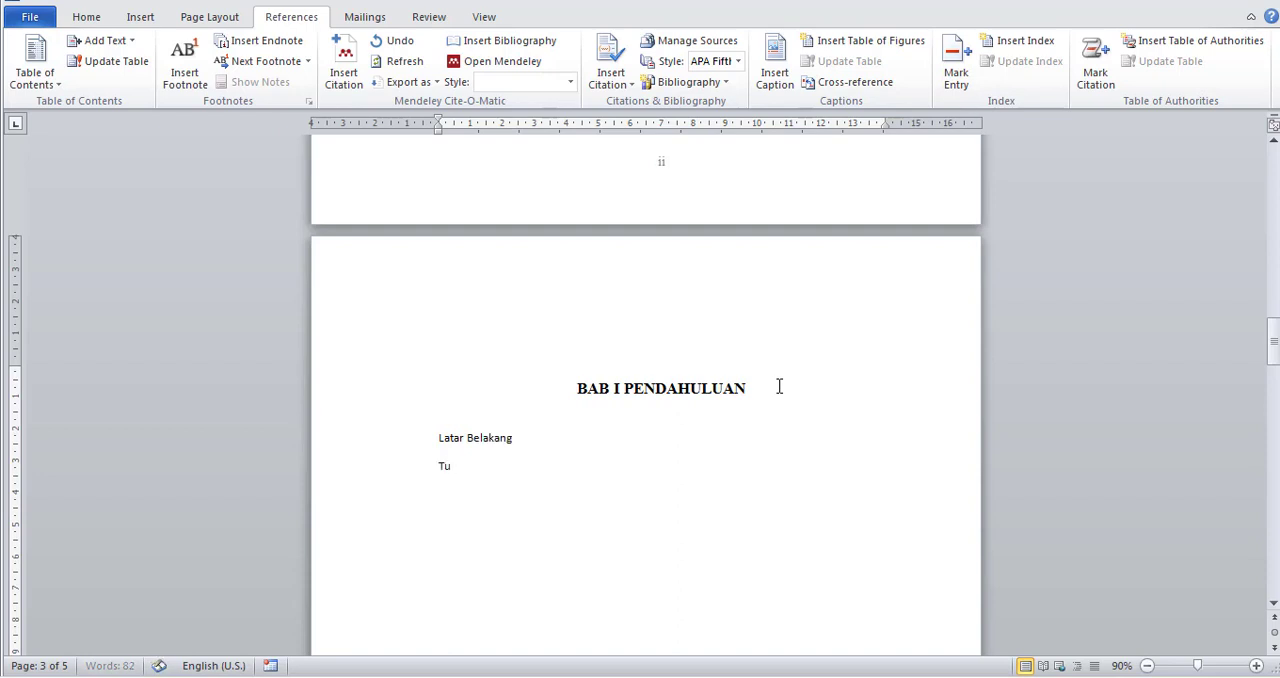
text(juan dan Manfata)
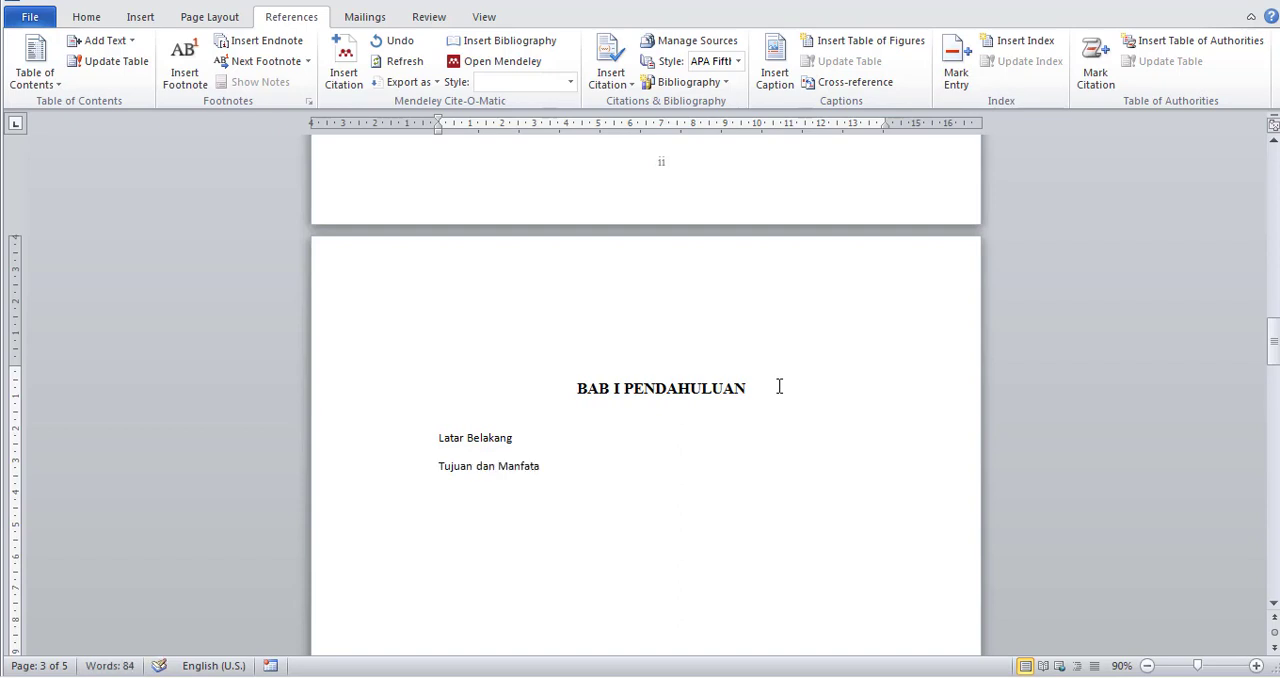
key(BackSpace)
key(BackSpace)
text(at)
Add the line "Rumusan Masalah" below Tujuan dan Manfaat.
key(Return)
text(Rumusanma)
key(BackSpace)
key(BackSpace)
text(Masalah)
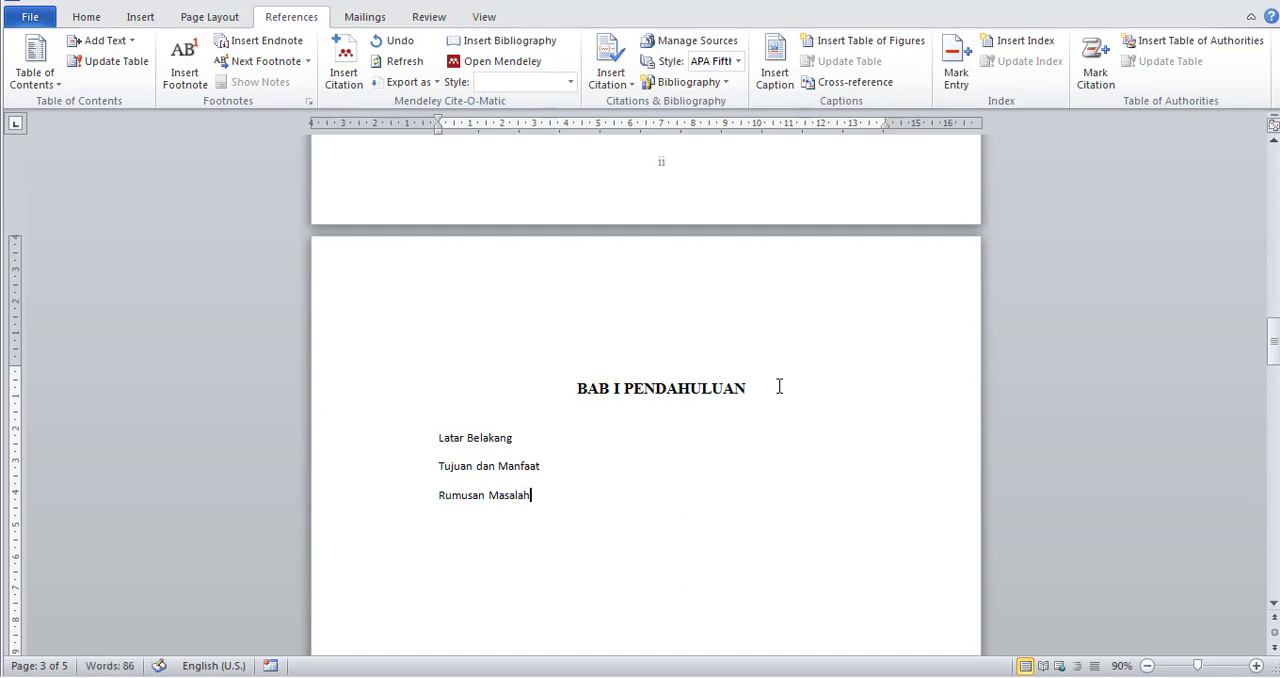
Move the Rumusan Masalah line between Latar Belakang and Tujuan dan Manfaat, removing the extra blank line.
drag(558, 506, 400, 494)
key(ctrl+c)
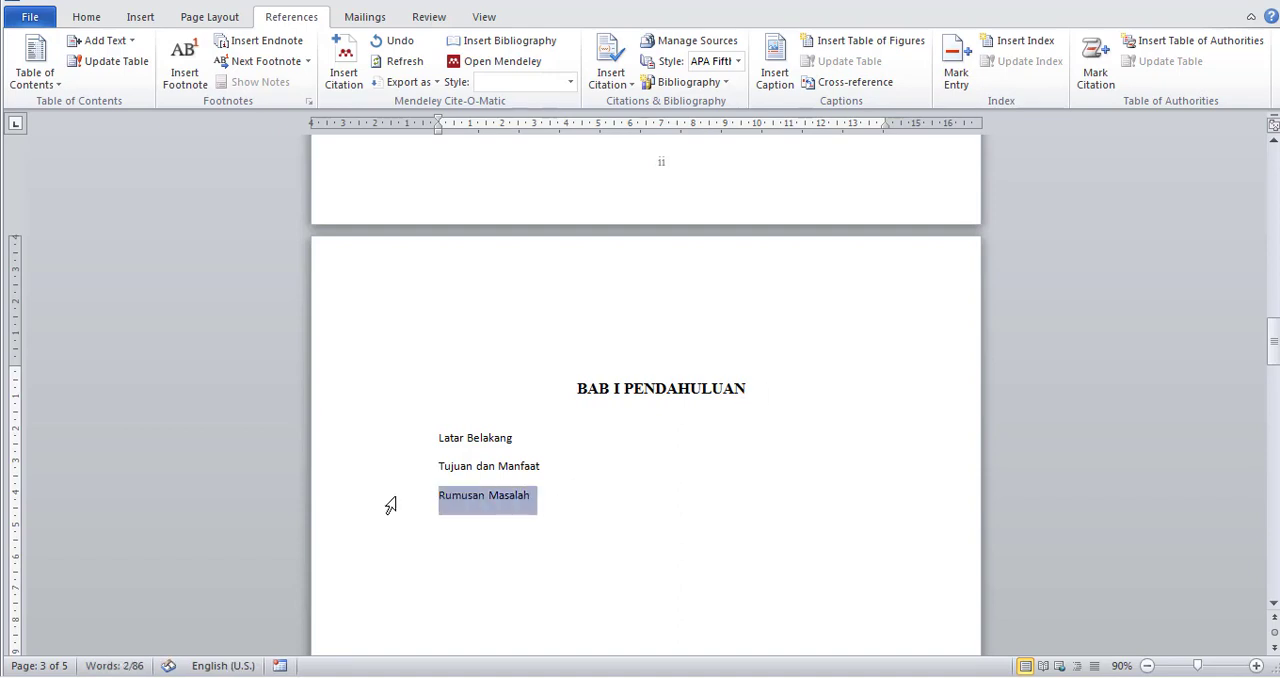
scroll(551, 463, down, 10)
key(Delete)
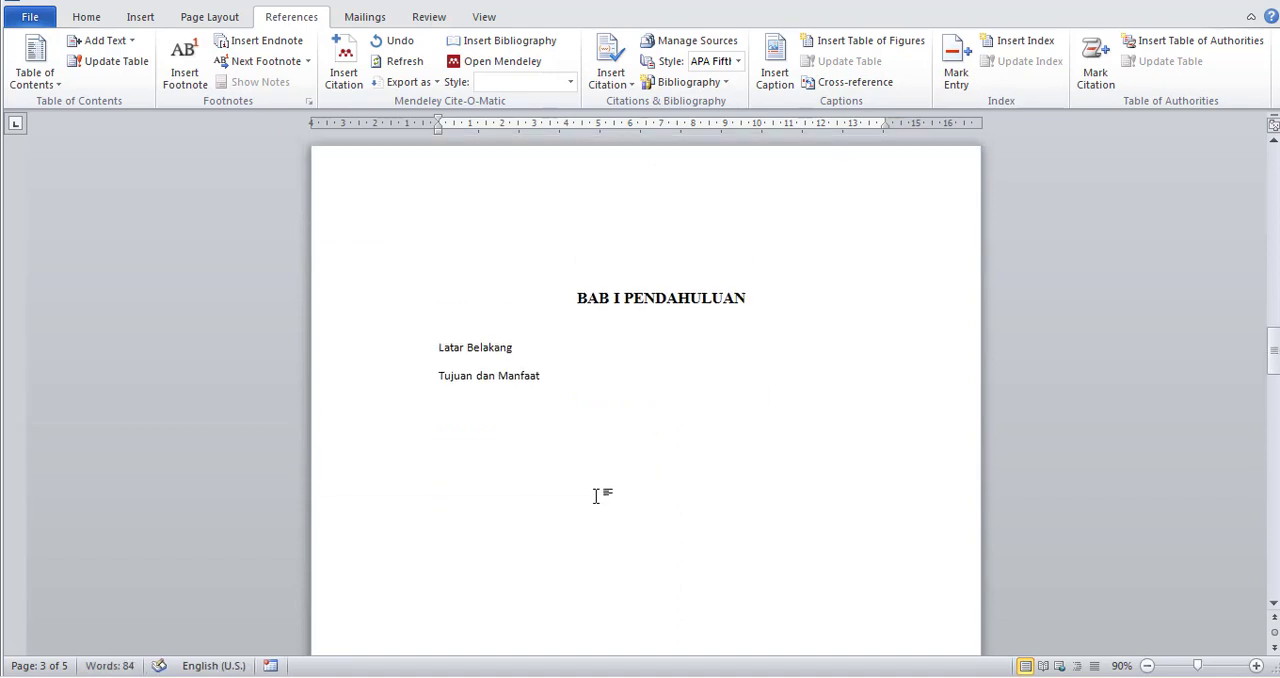
click(520, 354)
key(Return)
key(ctrl+v)
key(ctrl)
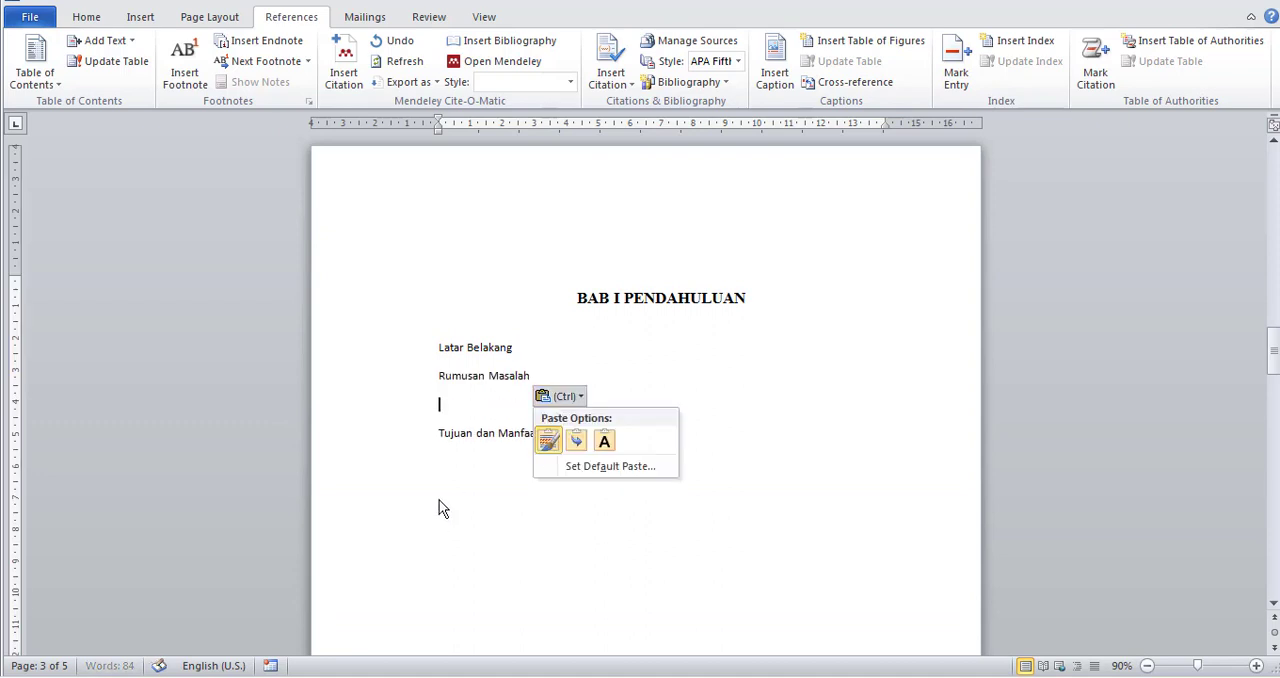
click(497, 393)
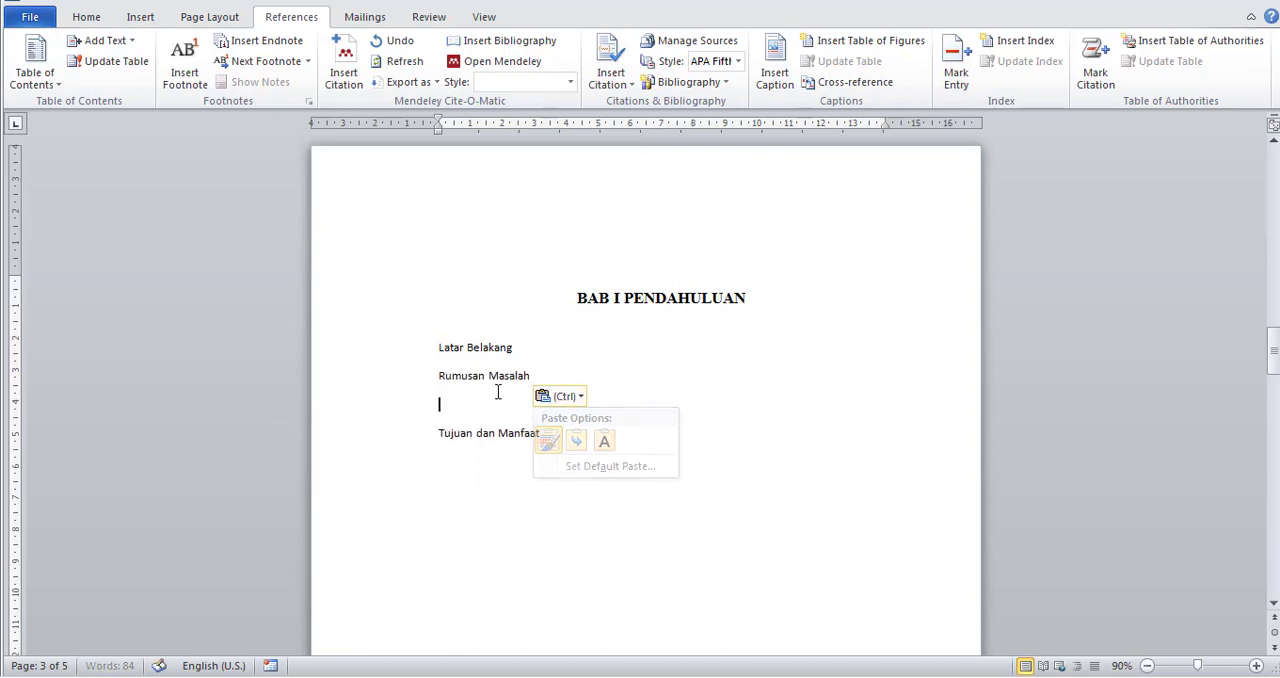
key(BackSpace)
click(545, 406)
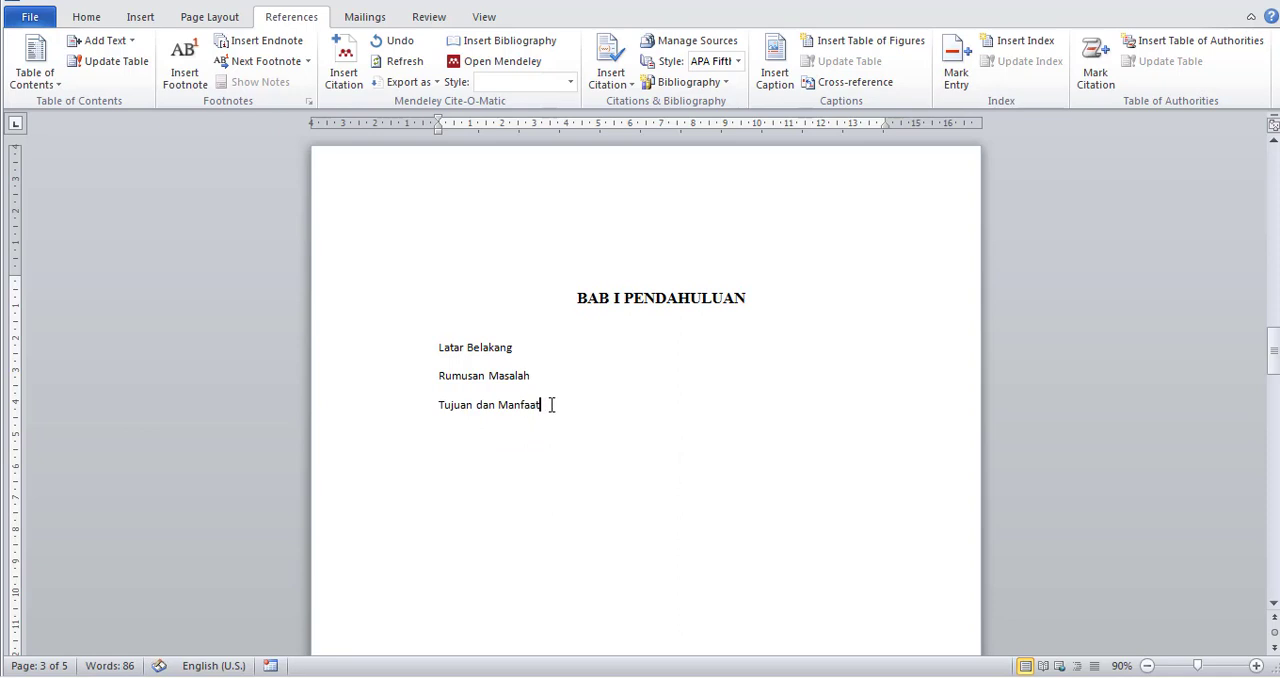
Modify the Heading 2 style for the three subchapter lines to use Times New Roman at 12 pt.
drag(541, 405, 434, 357)
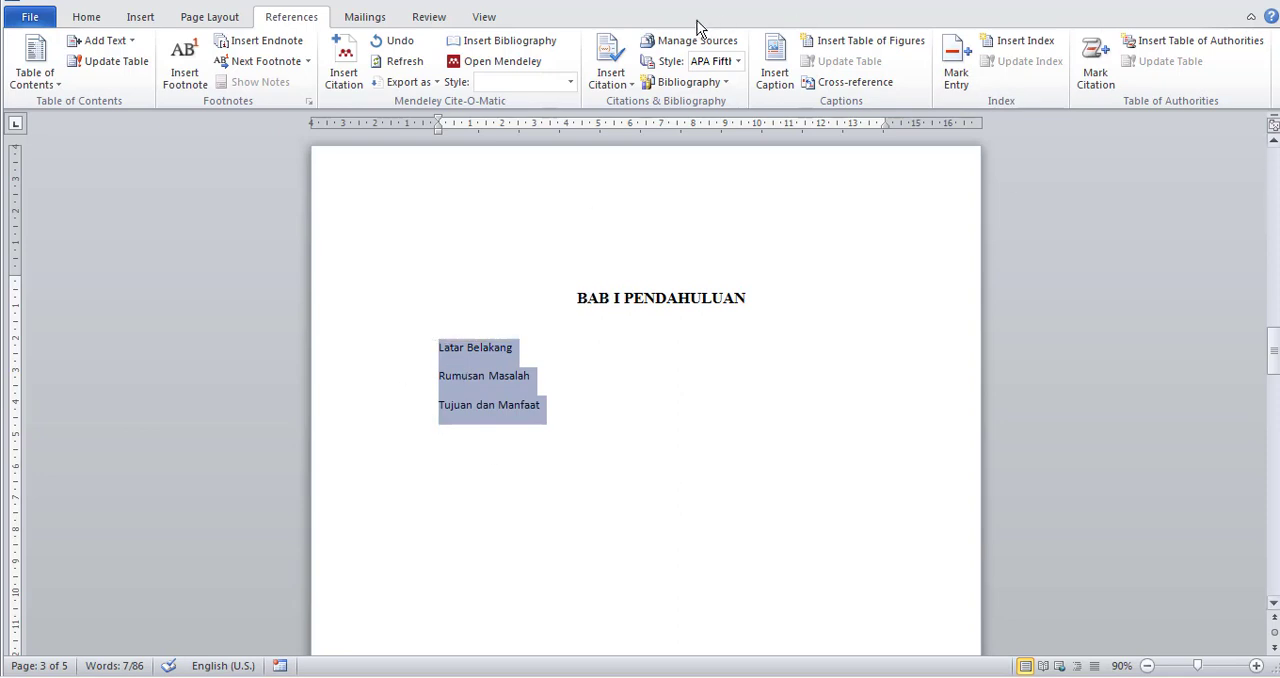
scroll(508, 331, up, 15)
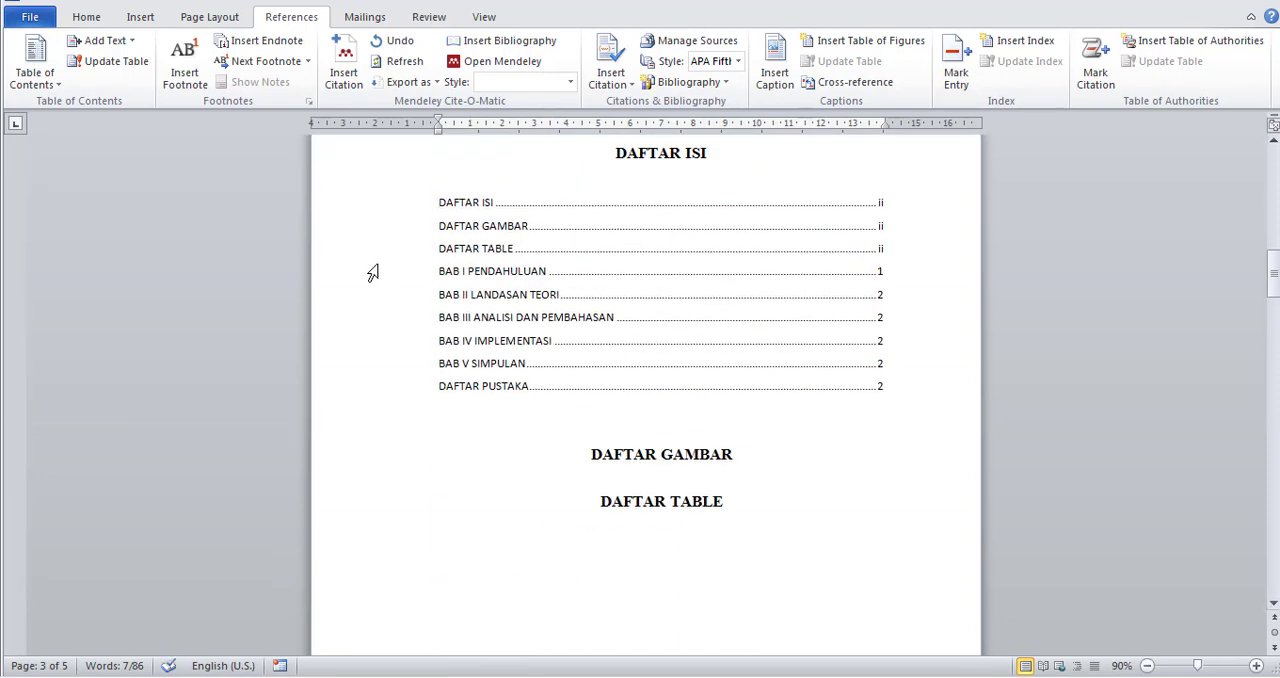
scroll(486, 366, down, 14)
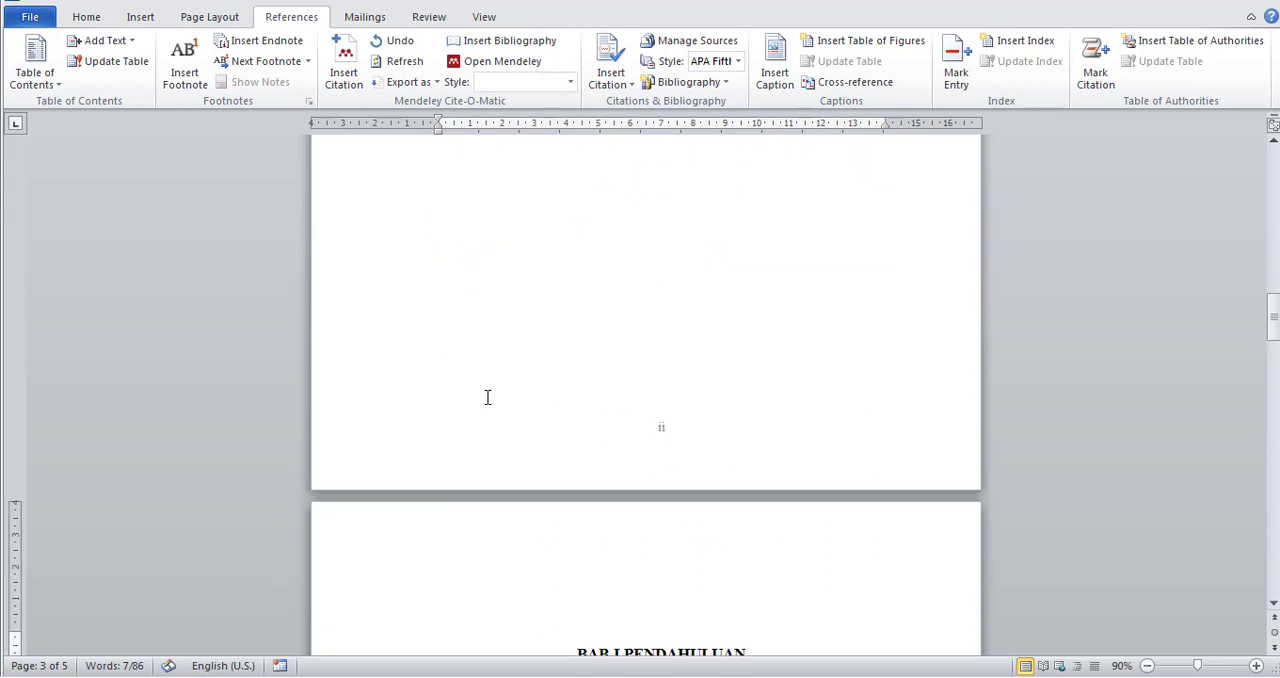
scroll(471, 481, down, 2)
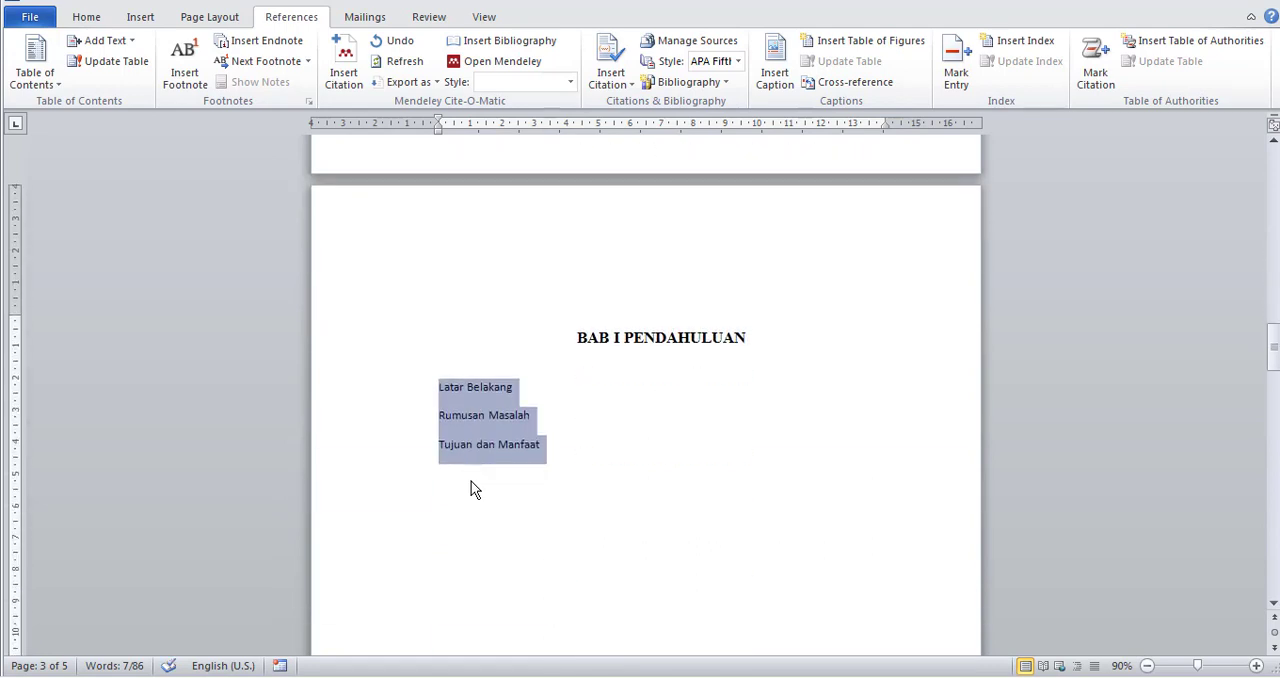
click(87, 20)
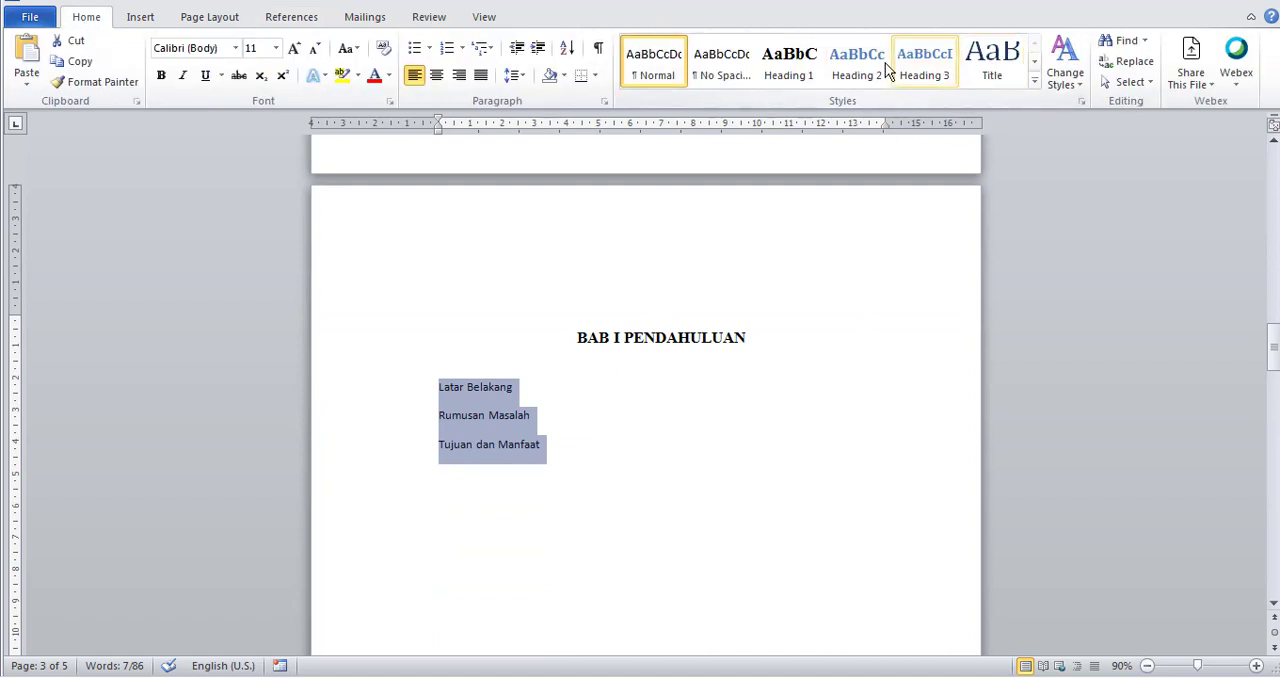
right_click(860, 68)
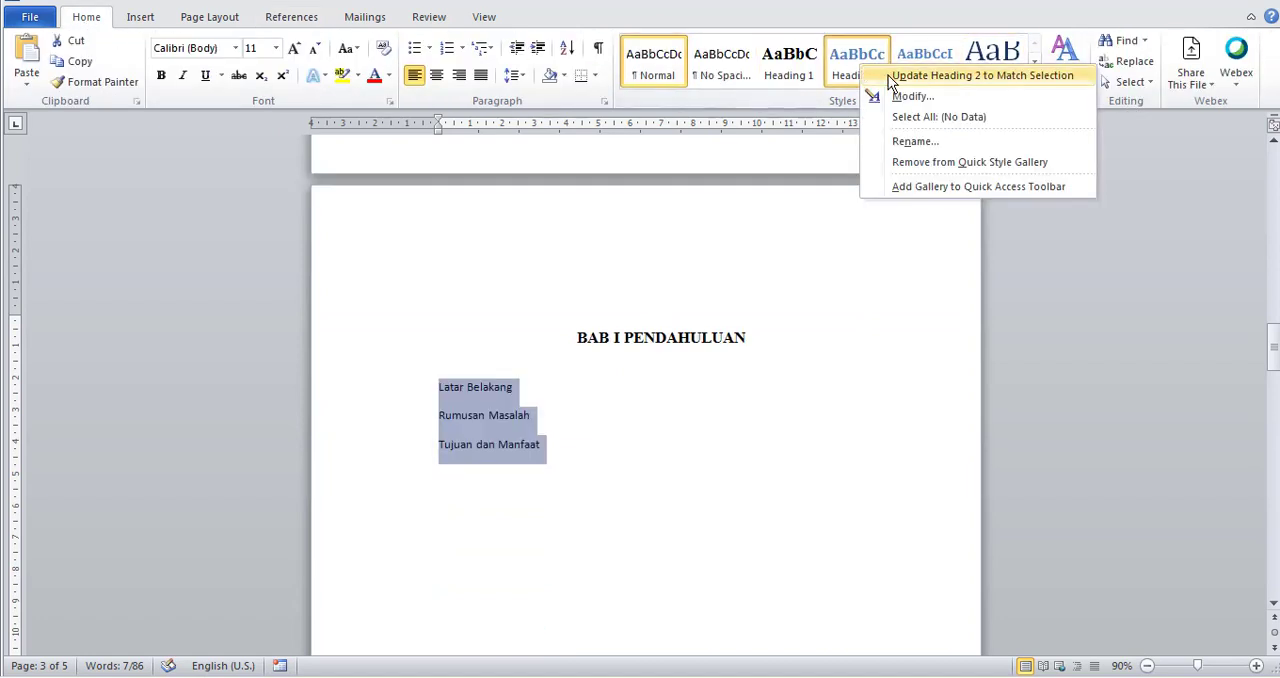
click(897, 105)
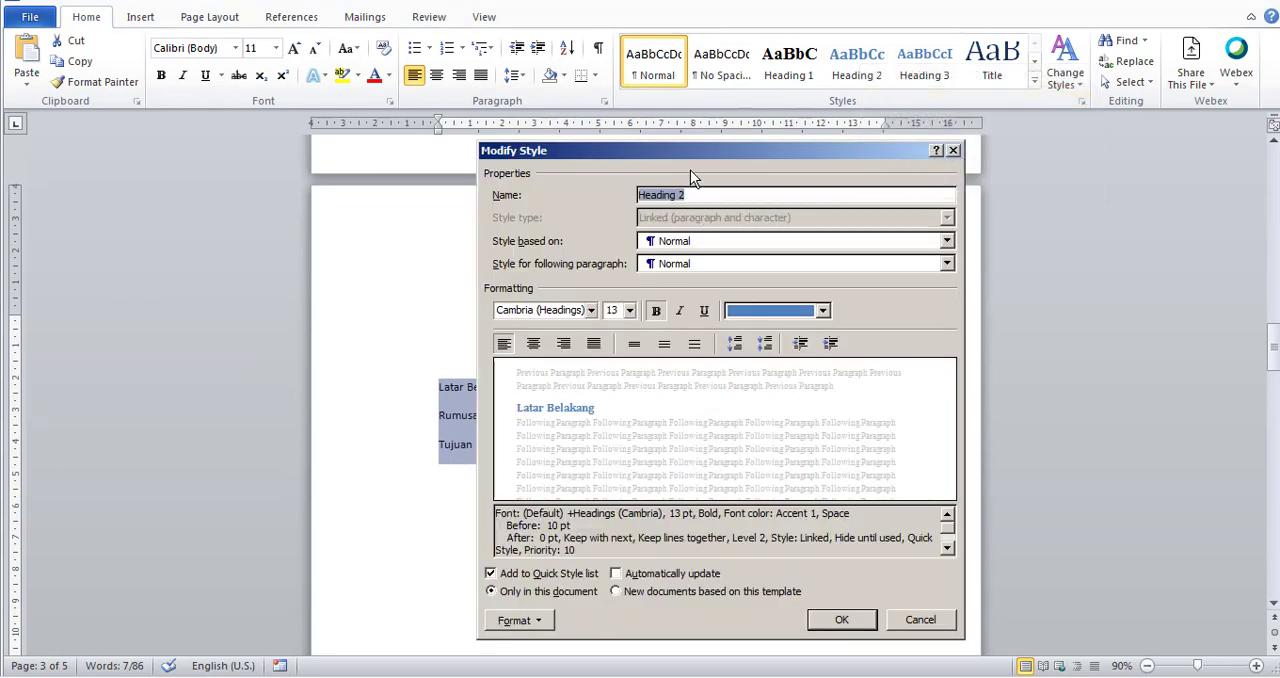
drag(690, 170, 887, 142)
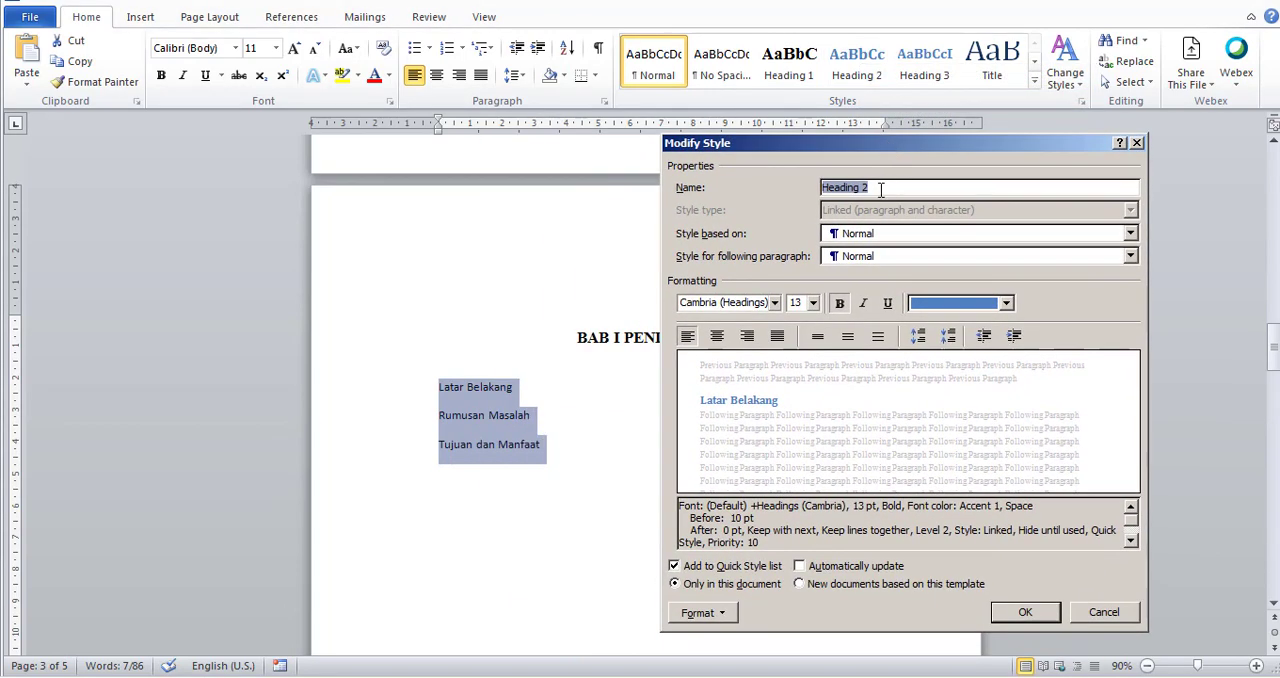
click(880, 189)
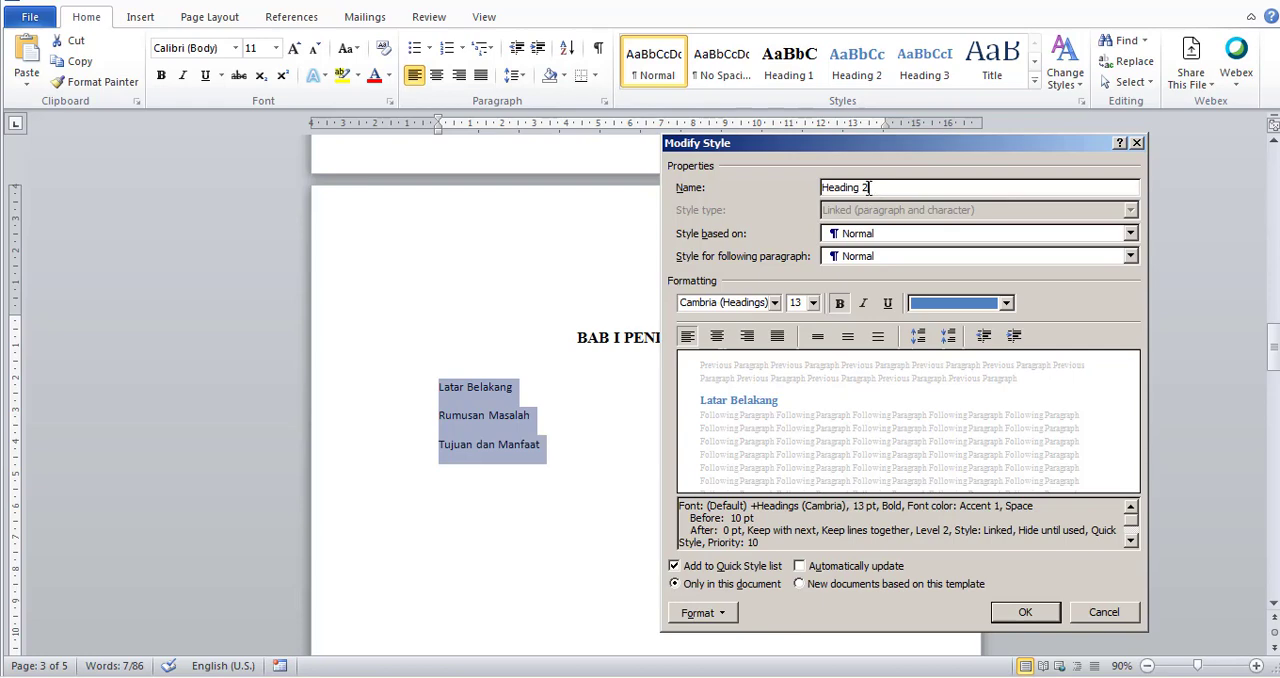
click(774, 303)
click(760, 368)
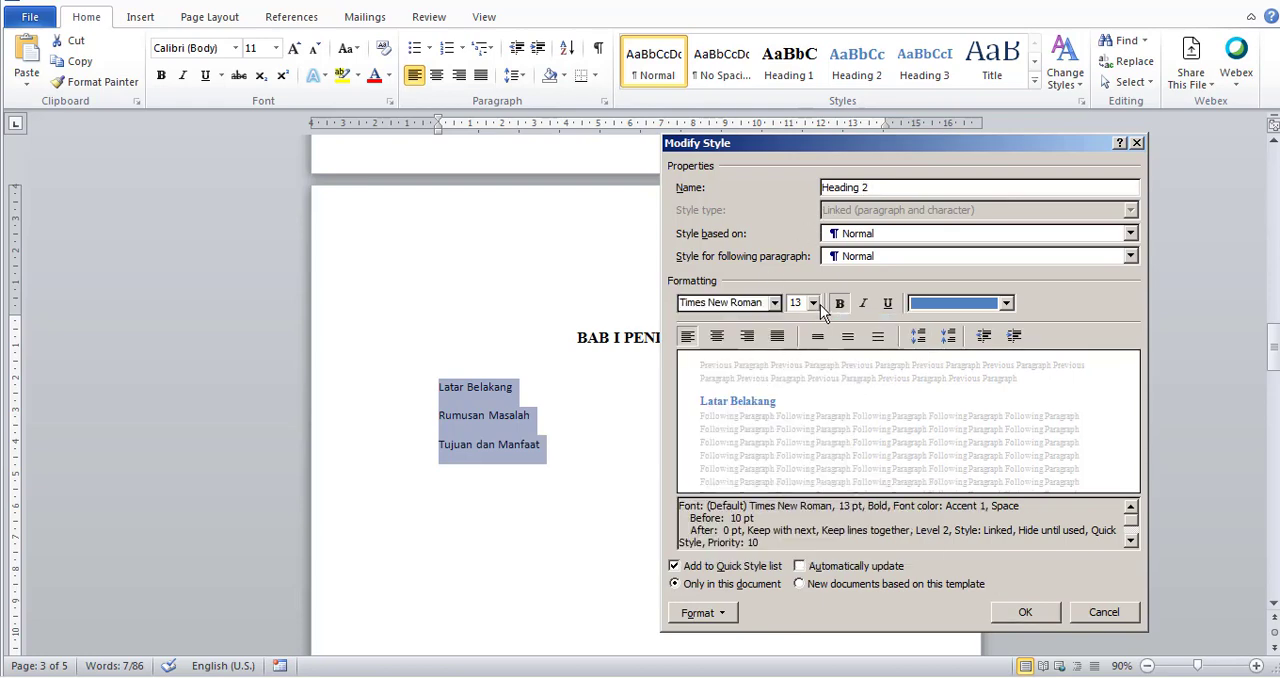
click(813, 303)
click(797, 378)
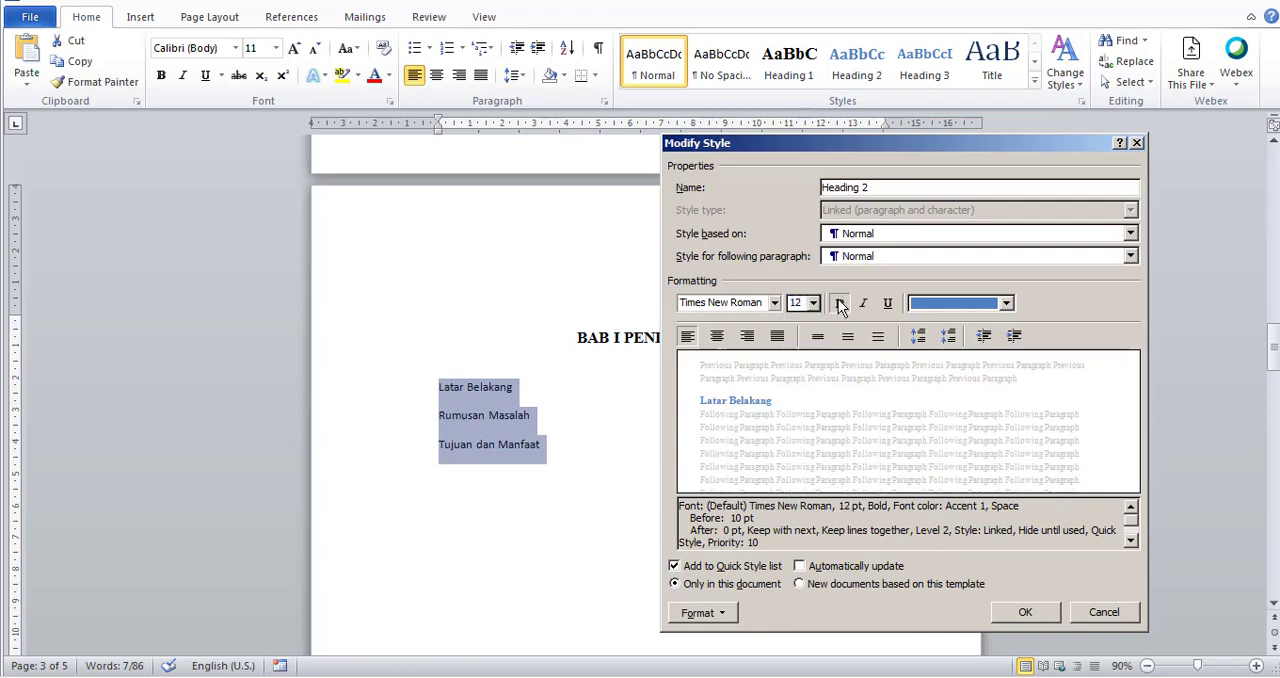
Set the Heading 2 font color to Automatic and make the style update automatically.
click(945, 305)
click(950, 322)
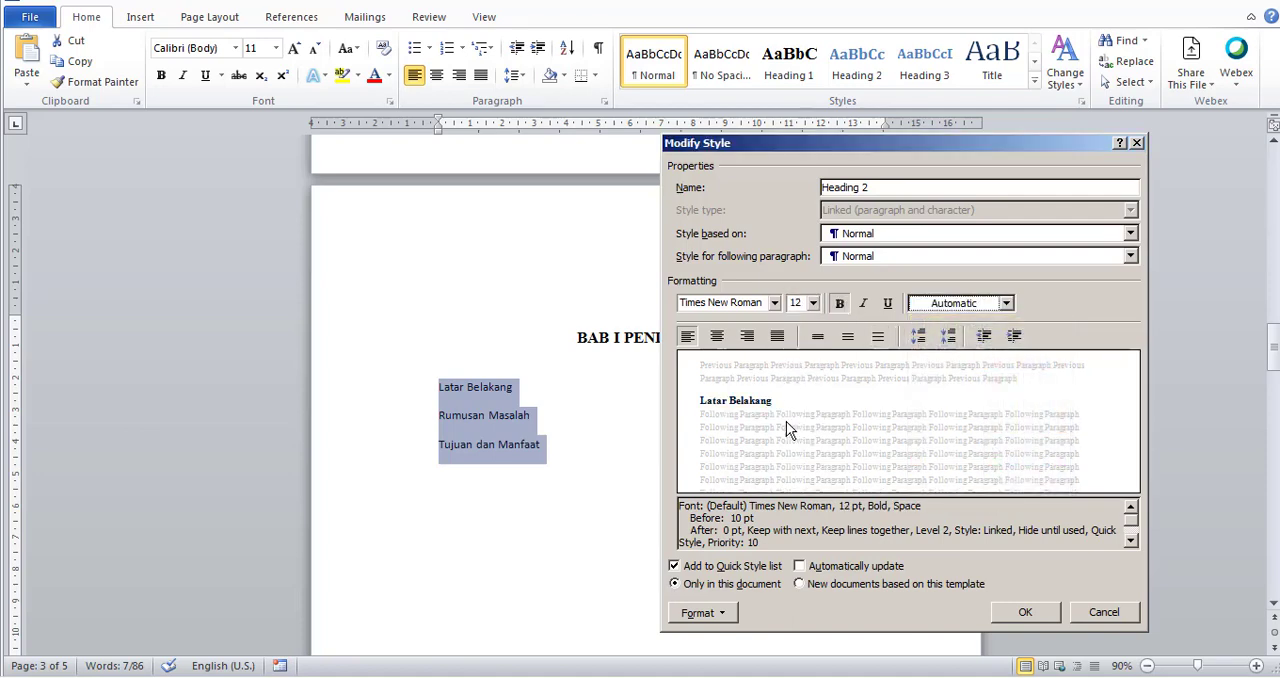
click(843, 567)
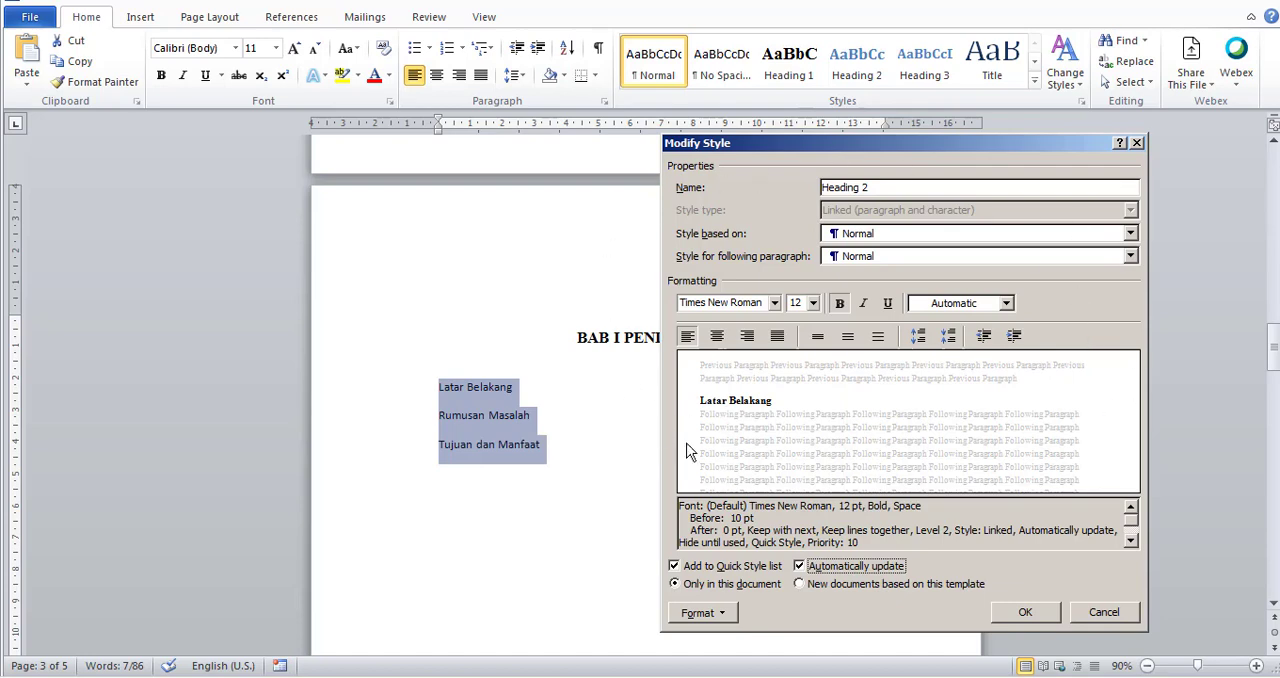
click(1032, 612)
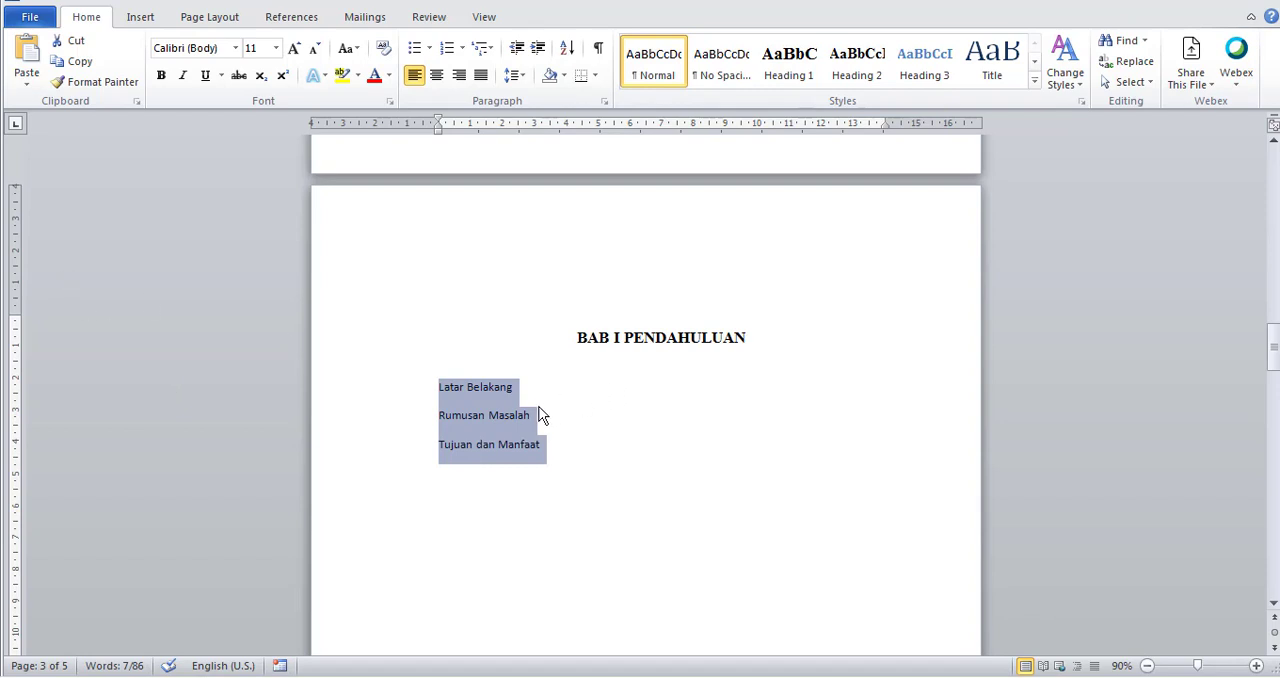
Apply Heading 2 to Latar Belakang, Rumusan Masalah and Tujuan dan Manfaat, and add a blank line above Latar Belakang.
click(468, 408)
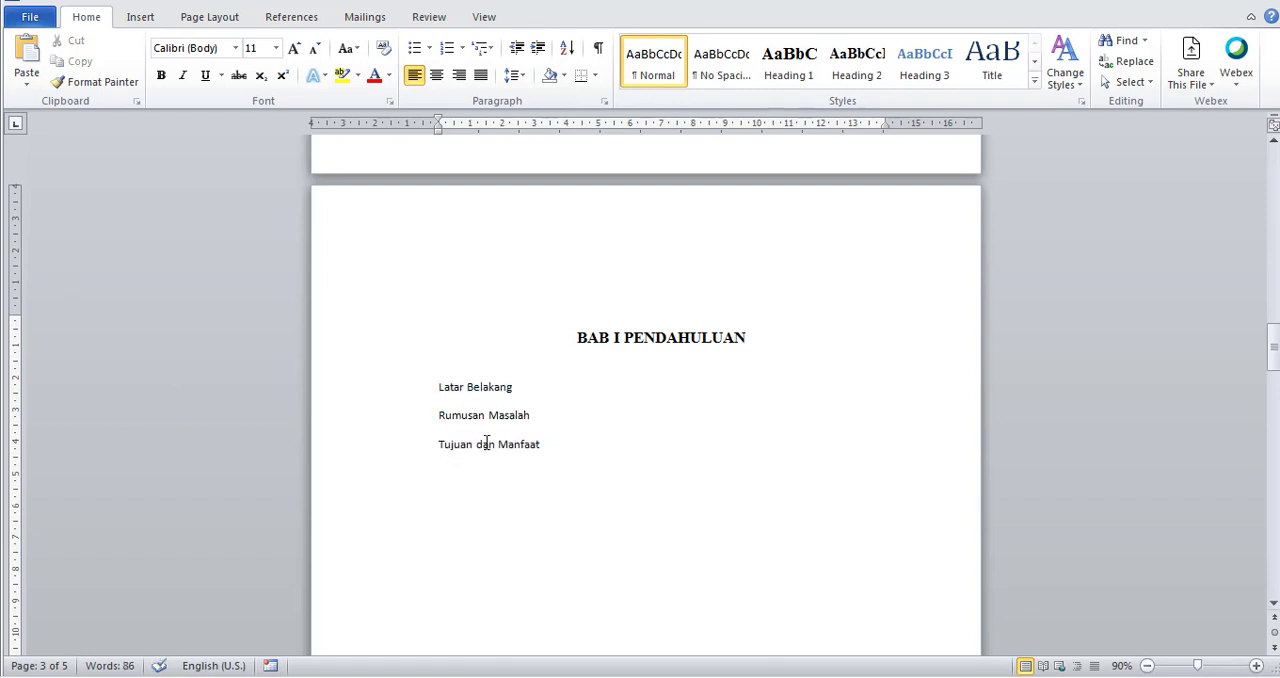
click(563, 454)
drag(522, 390, 443, 397)
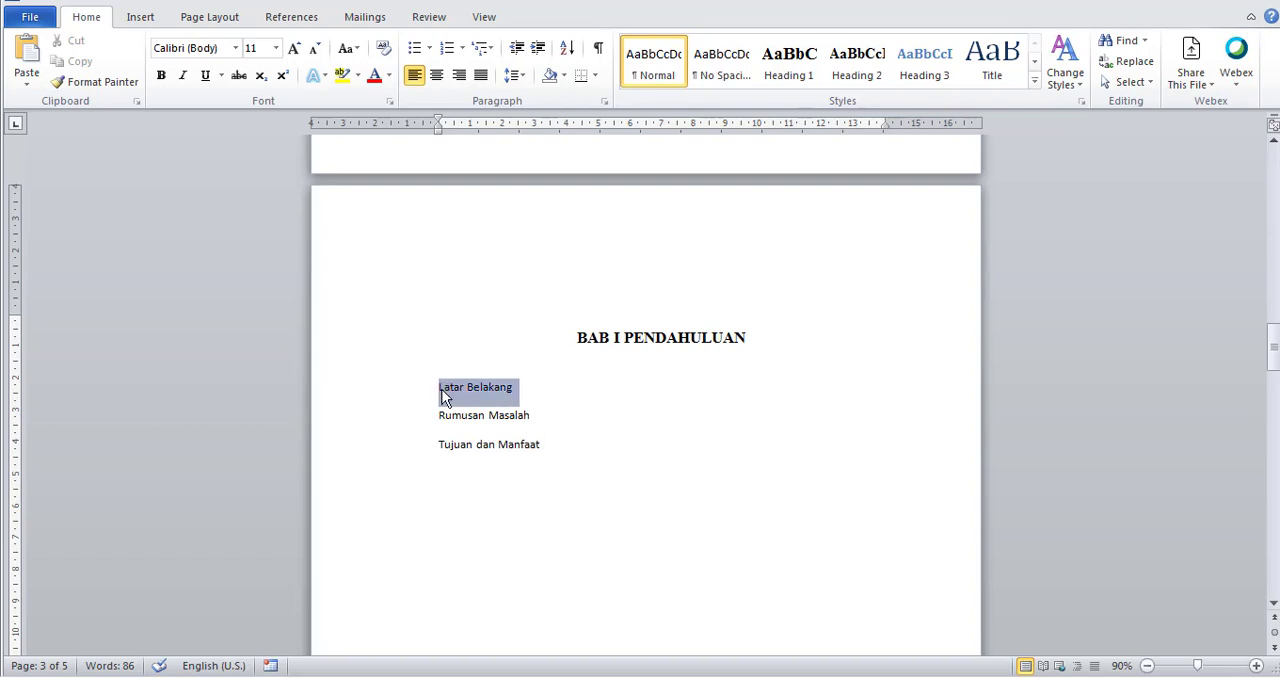
click(857, 62)
drag(532, 405, 438, 406)
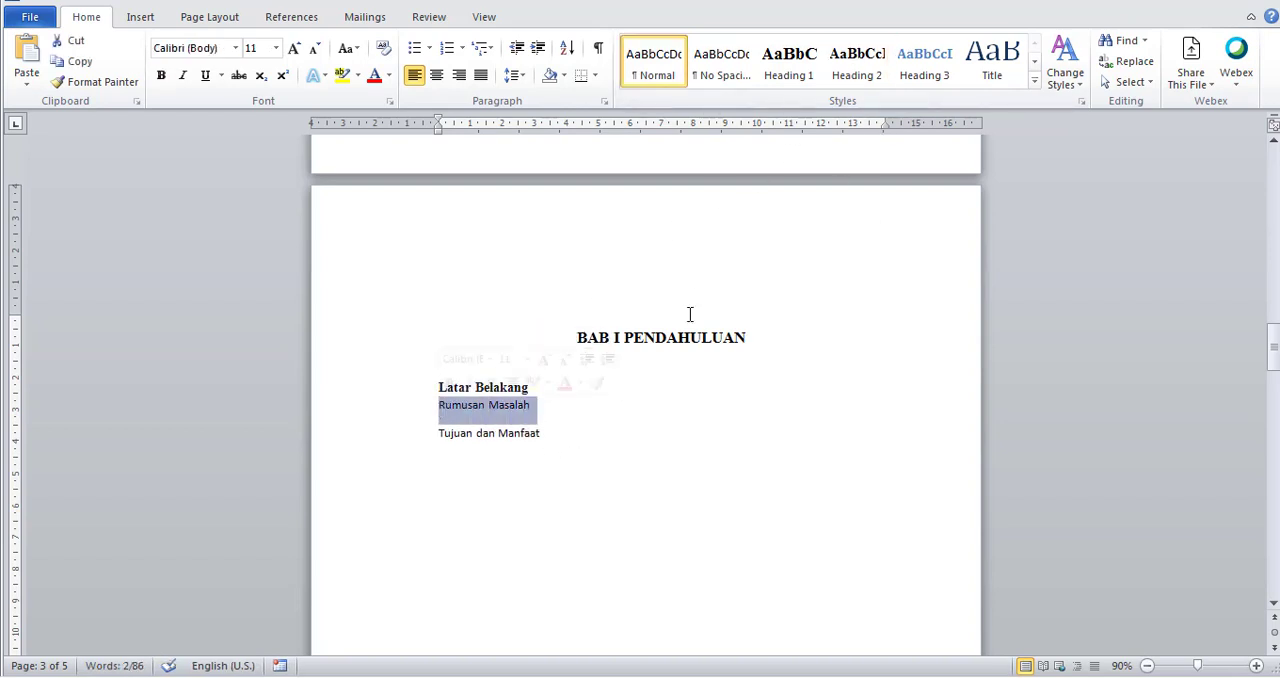
click(857, 62)
drag(541, 434, 420, 434)
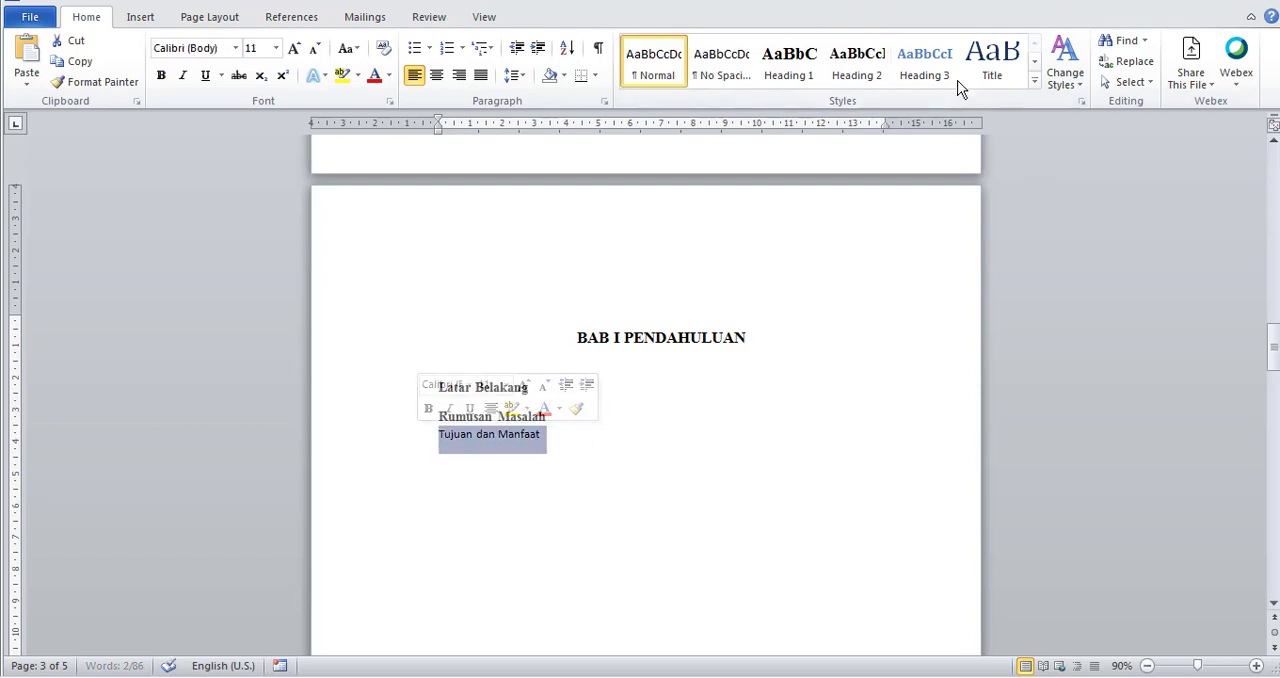
click(857, 62)
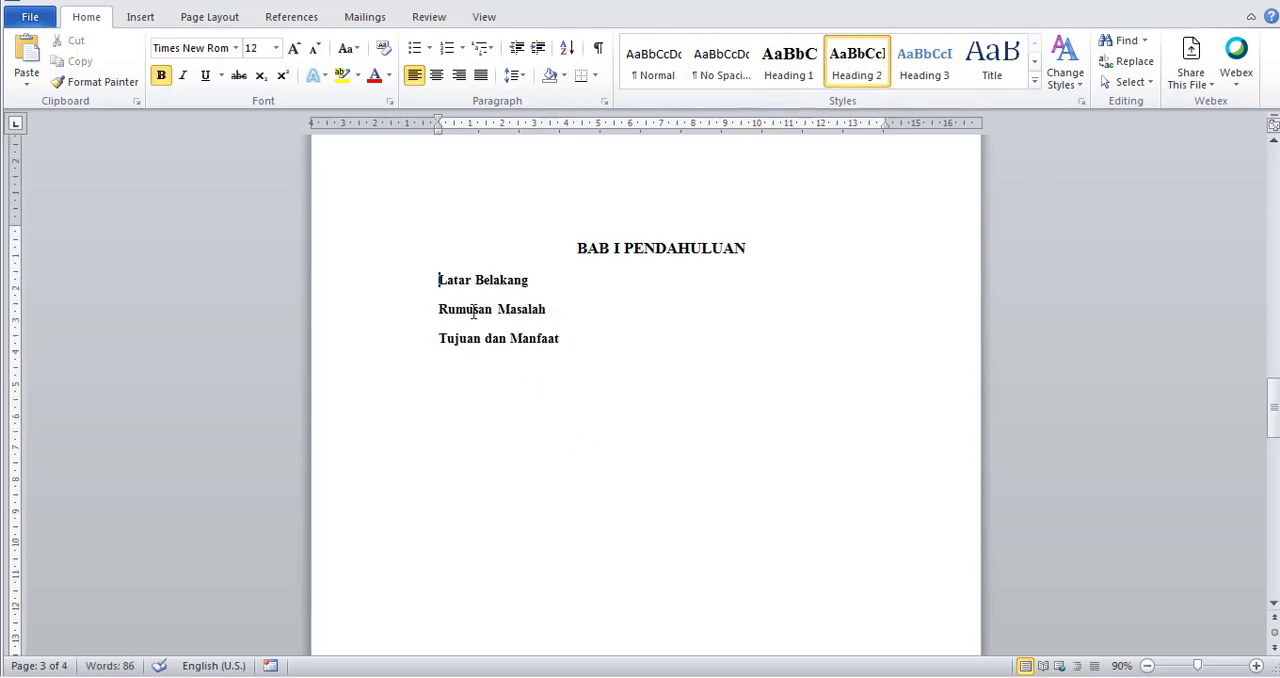
key(Return)
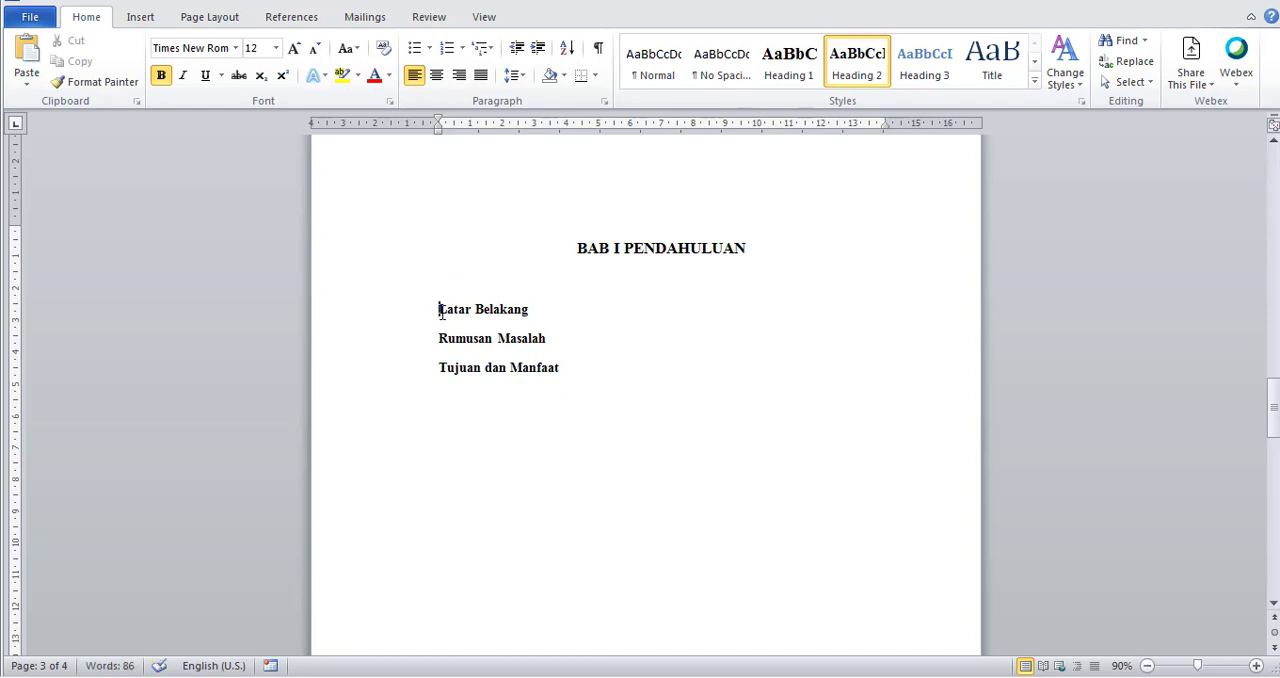
Number the three subchapter headings under BAB I PENDAHULUAN with the 1.1, 2.1, 3.1 format.
drag(441, 310, 563, 370)
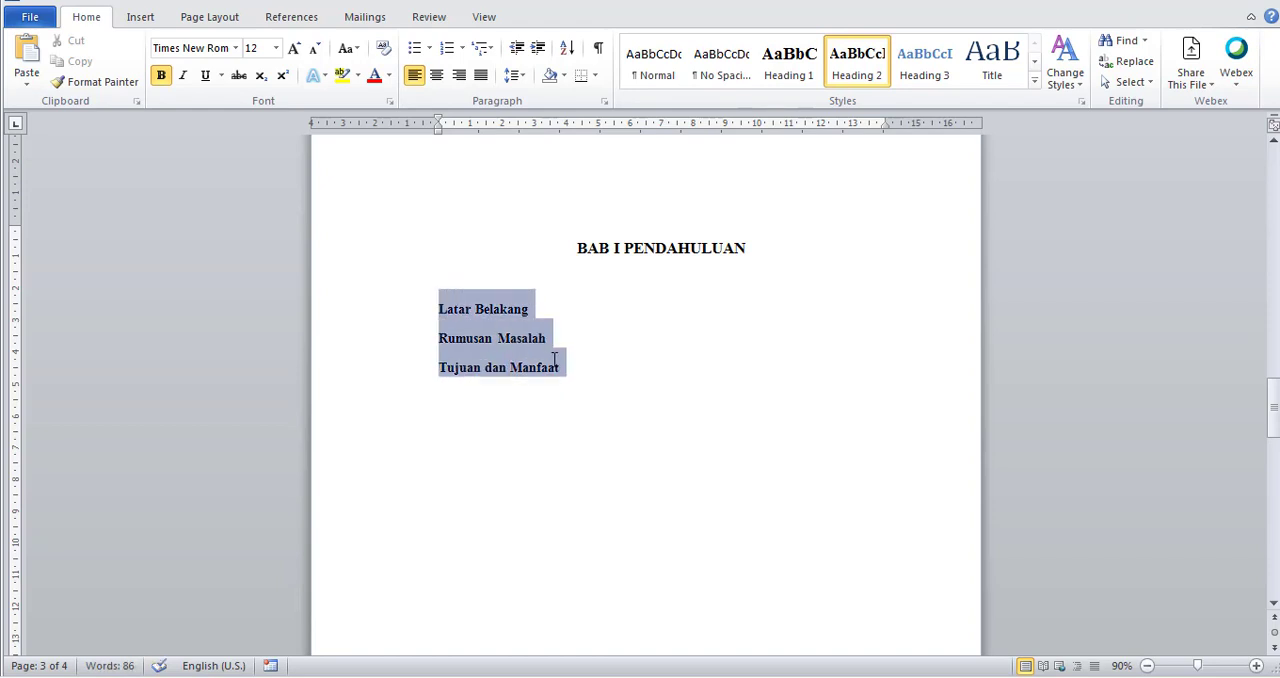
click(463, 49)
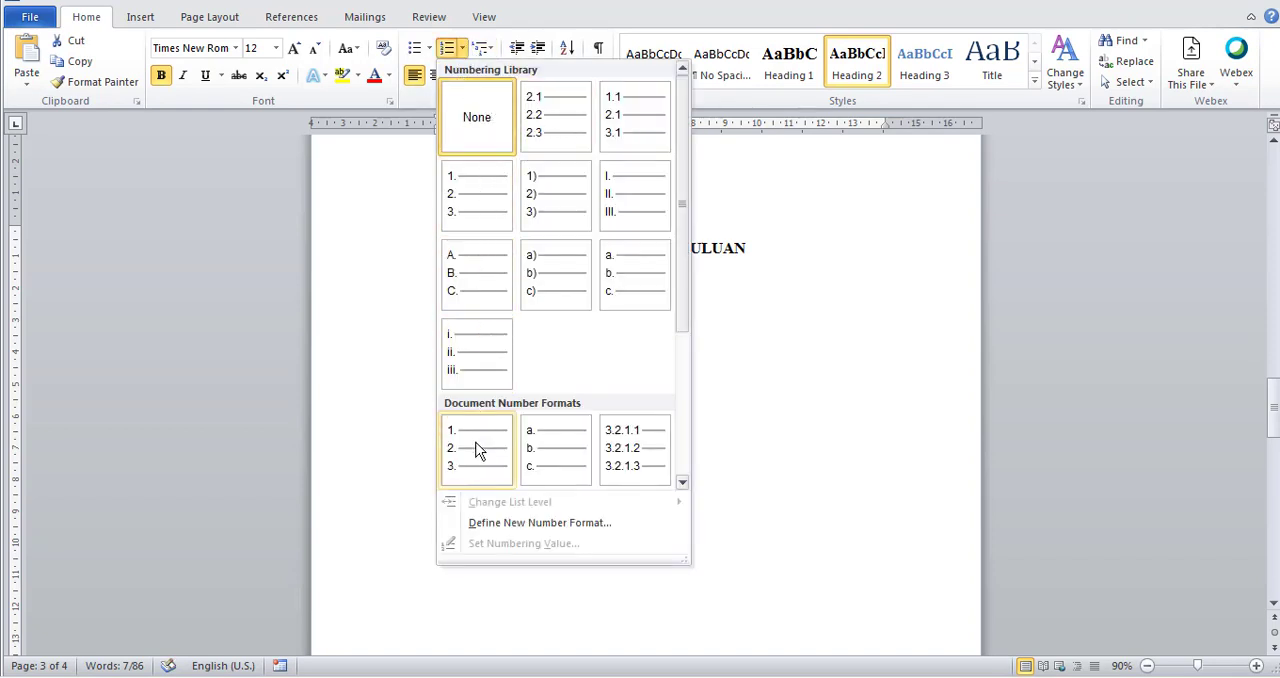
click(614, 119)
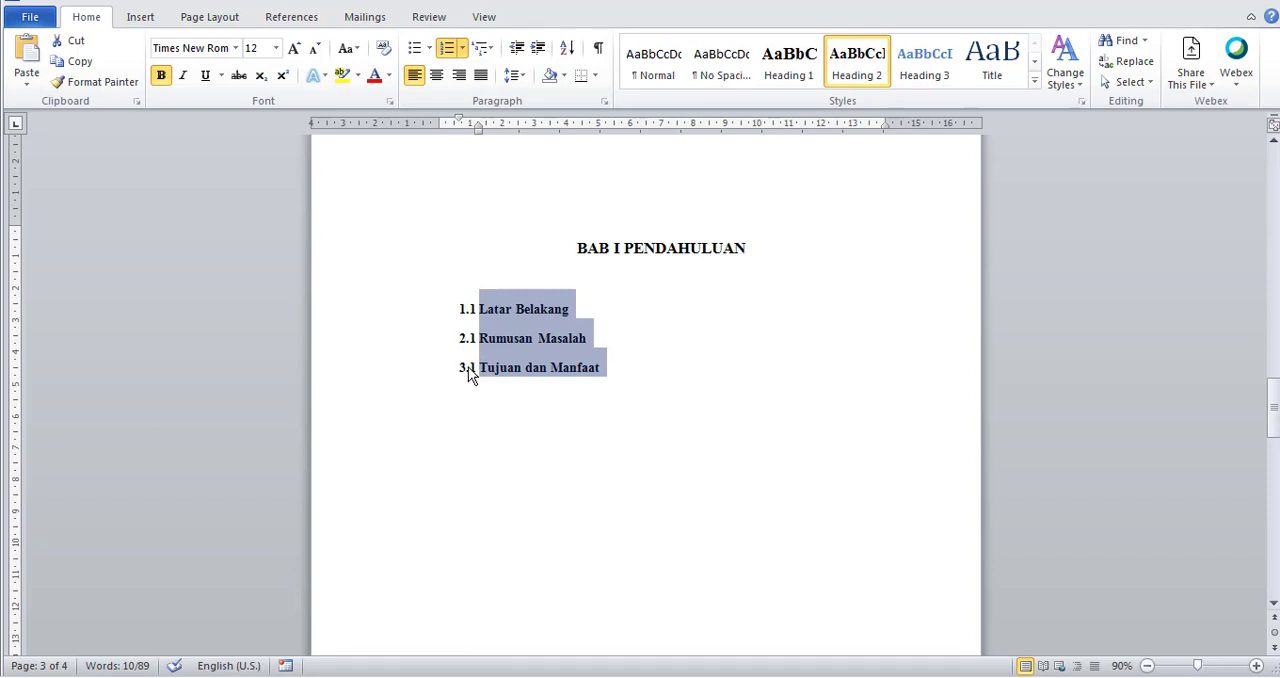
click(463, 56)
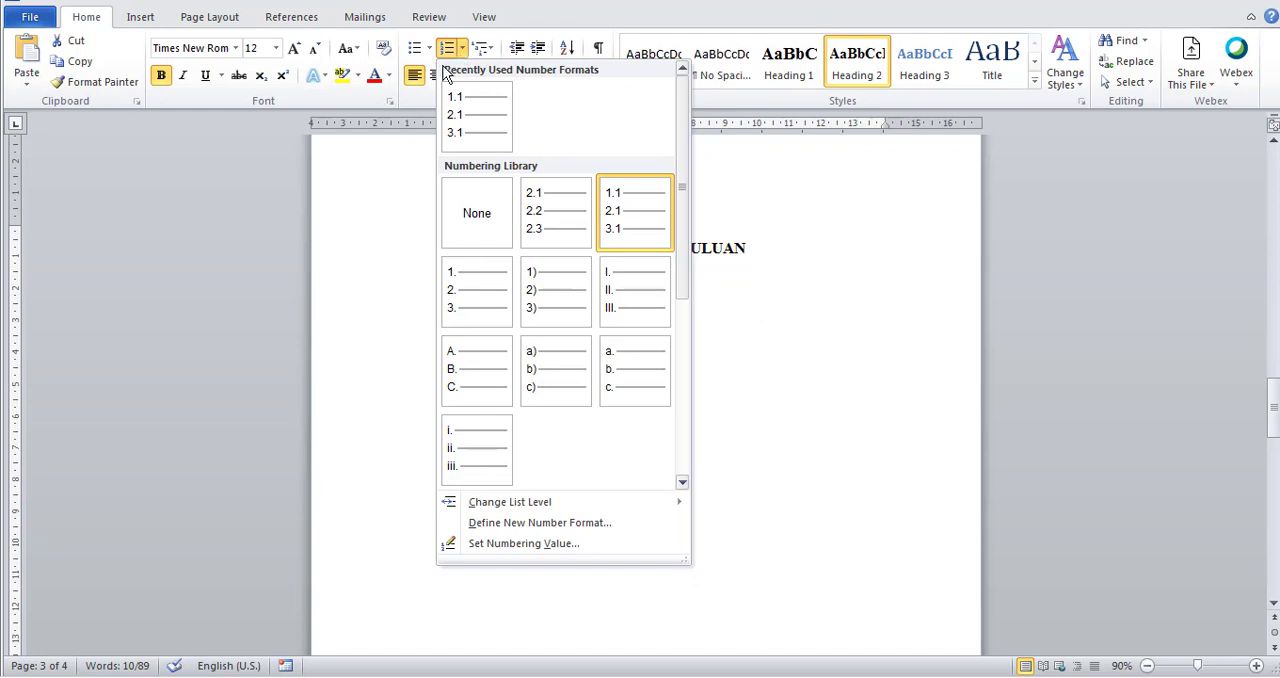
click(544, 545)
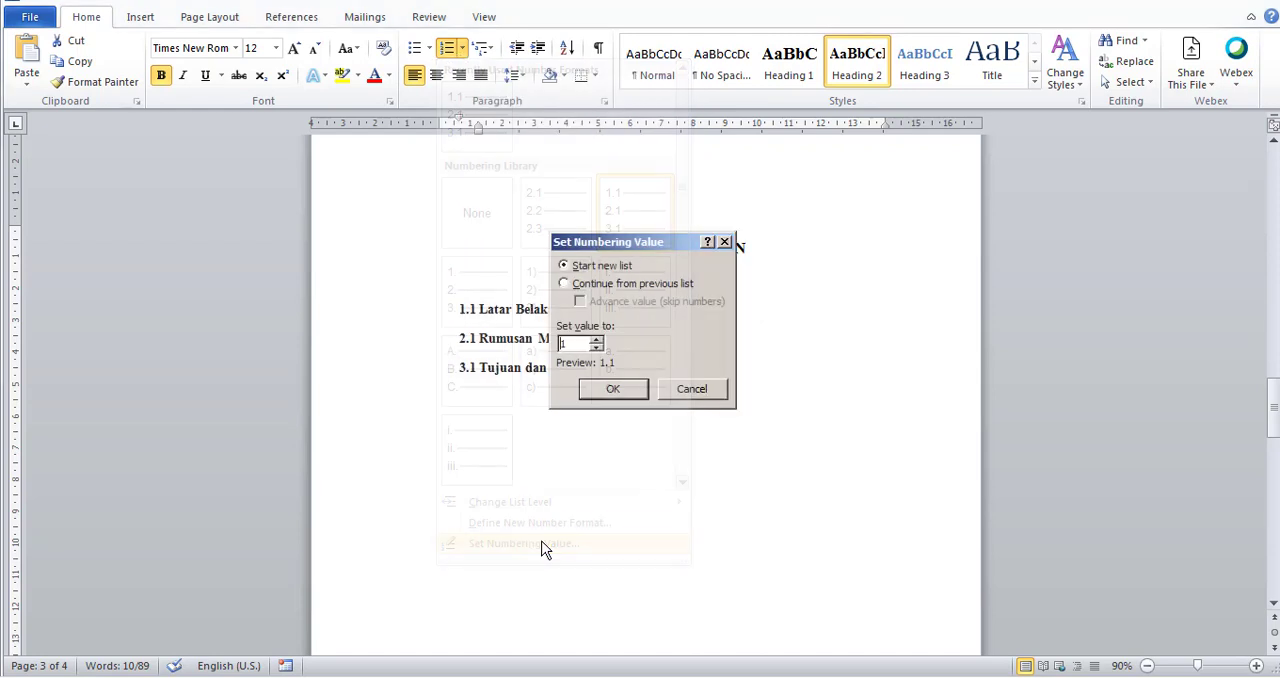
click(676, 393)
Define a new number format with a fixed "1." followed by the 1, 2, 3 number style, numbering the subchapters 1.1, 1.2, 1.3.
click(462, 50)
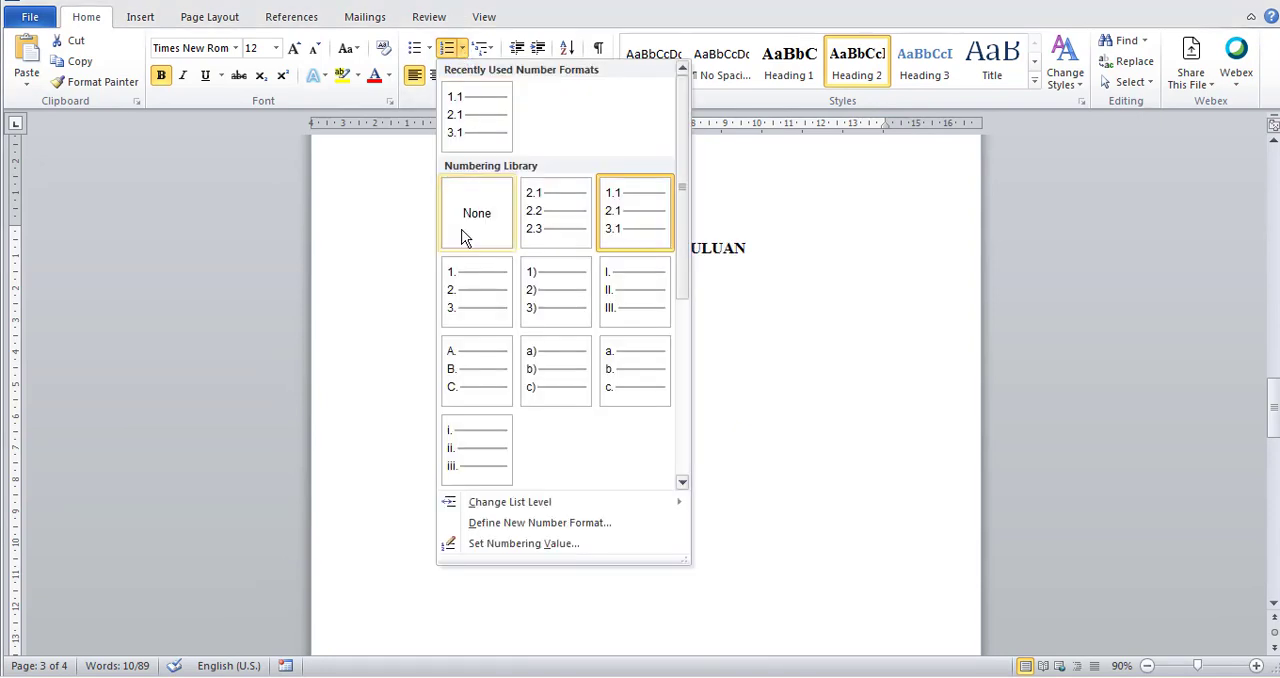
click(532, 523)
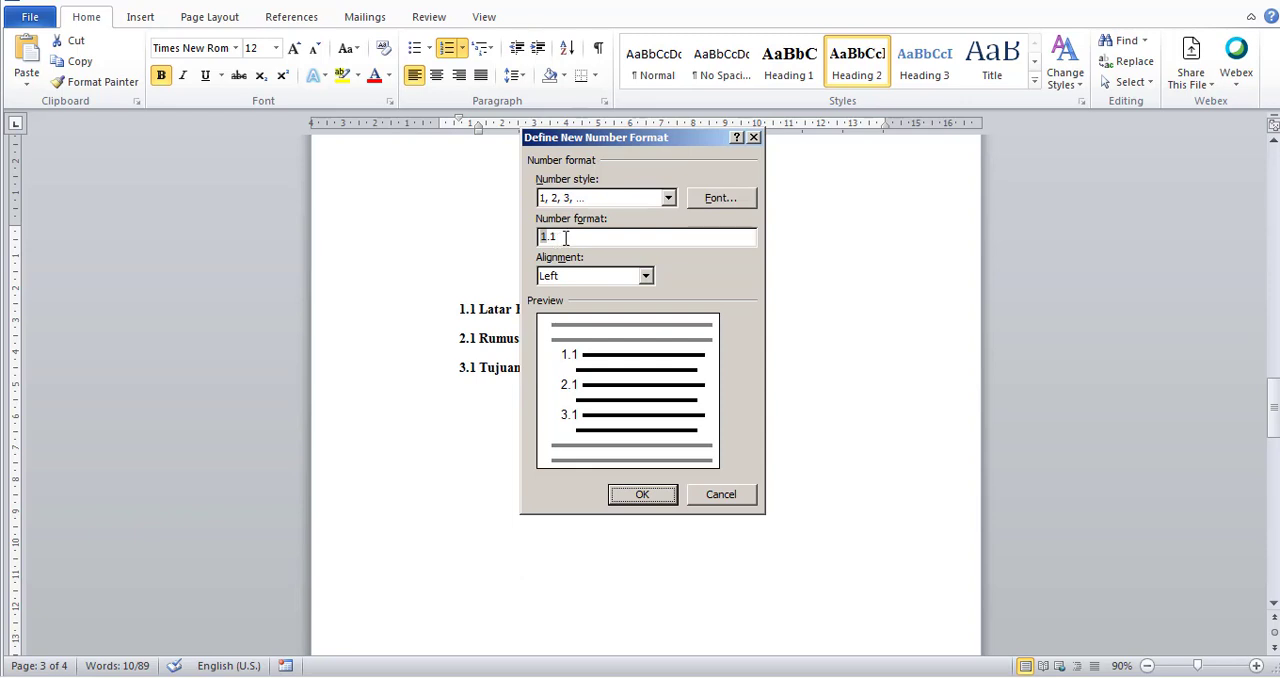
drag(572, 238, 521, 240)
click(585, 240)
double_click(548, 236)
key(BackSpace)
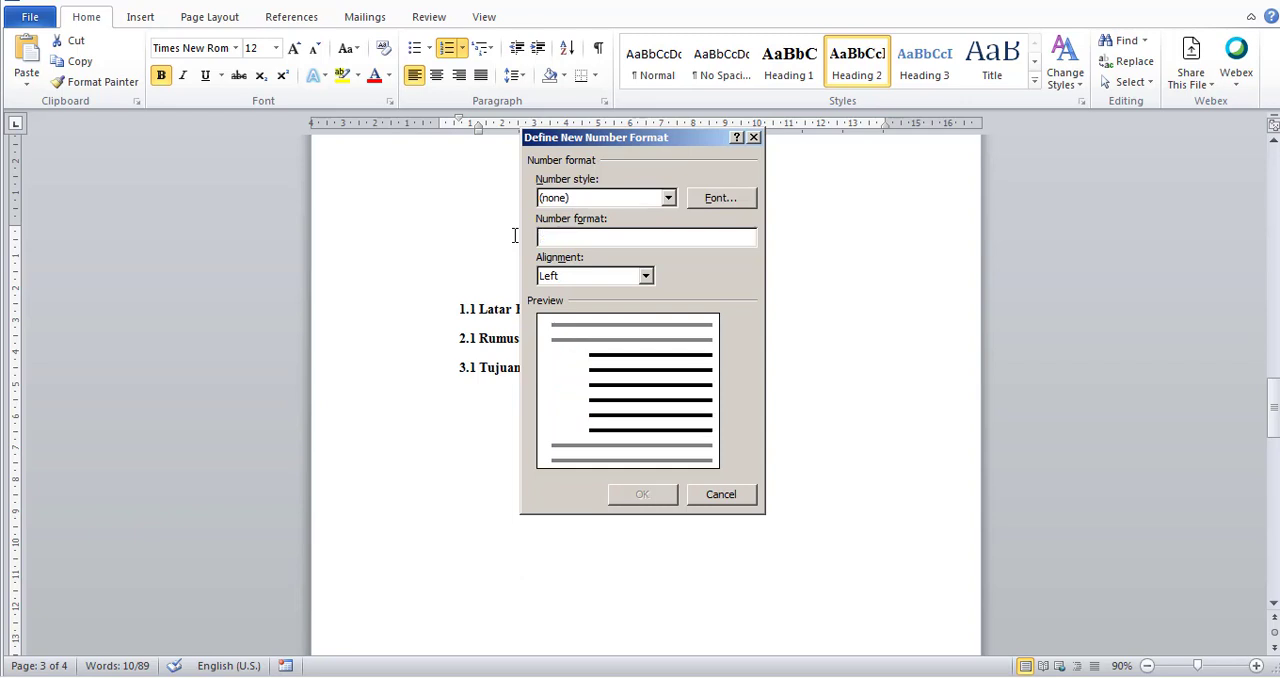
text(1.)
click(606, 198)
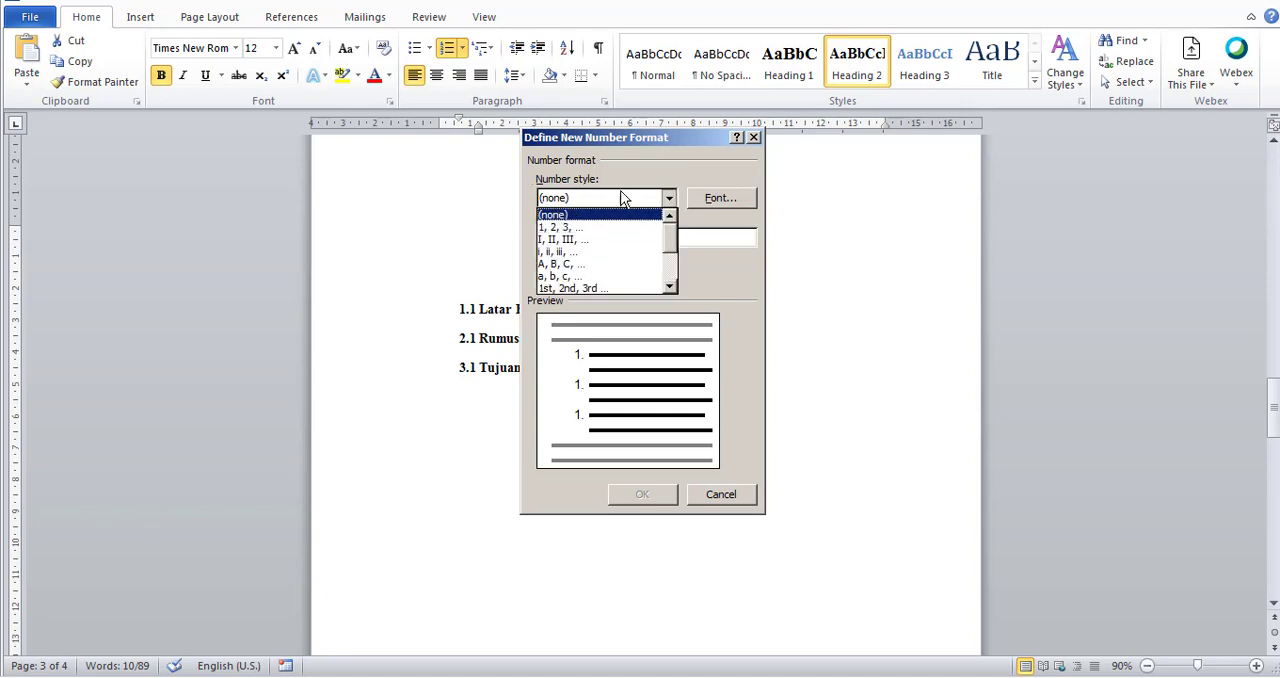
click(571, 228)
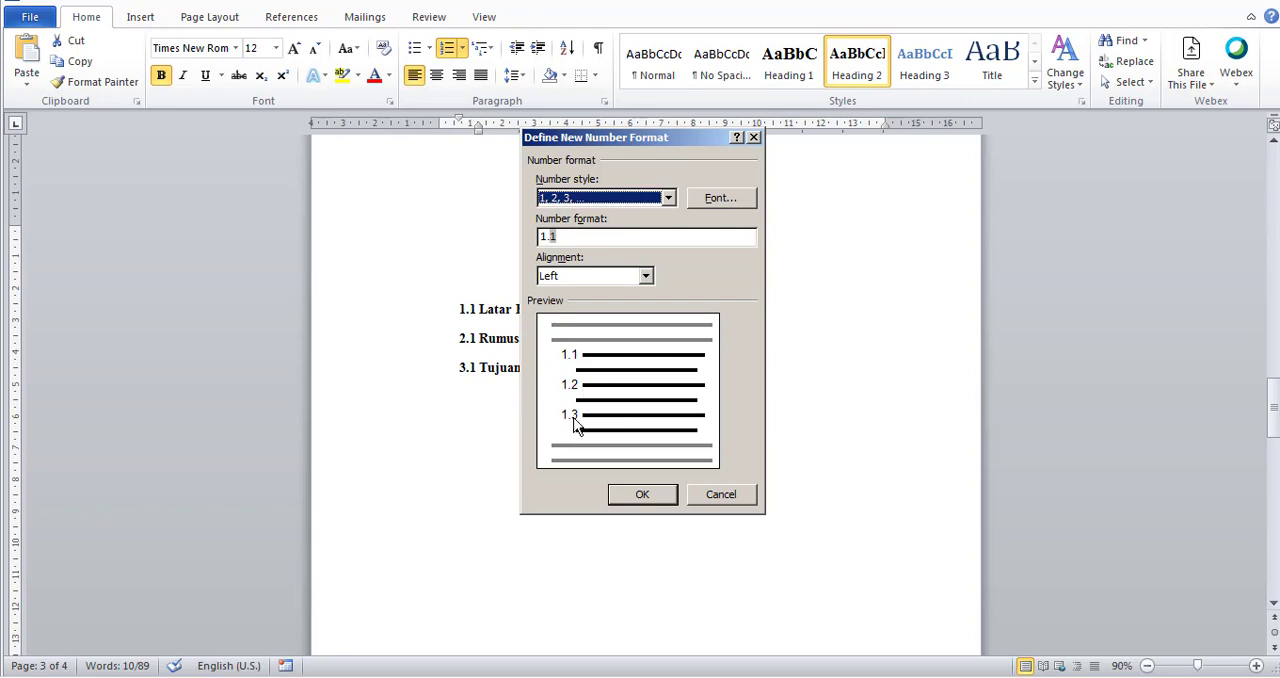
click(641, 494)
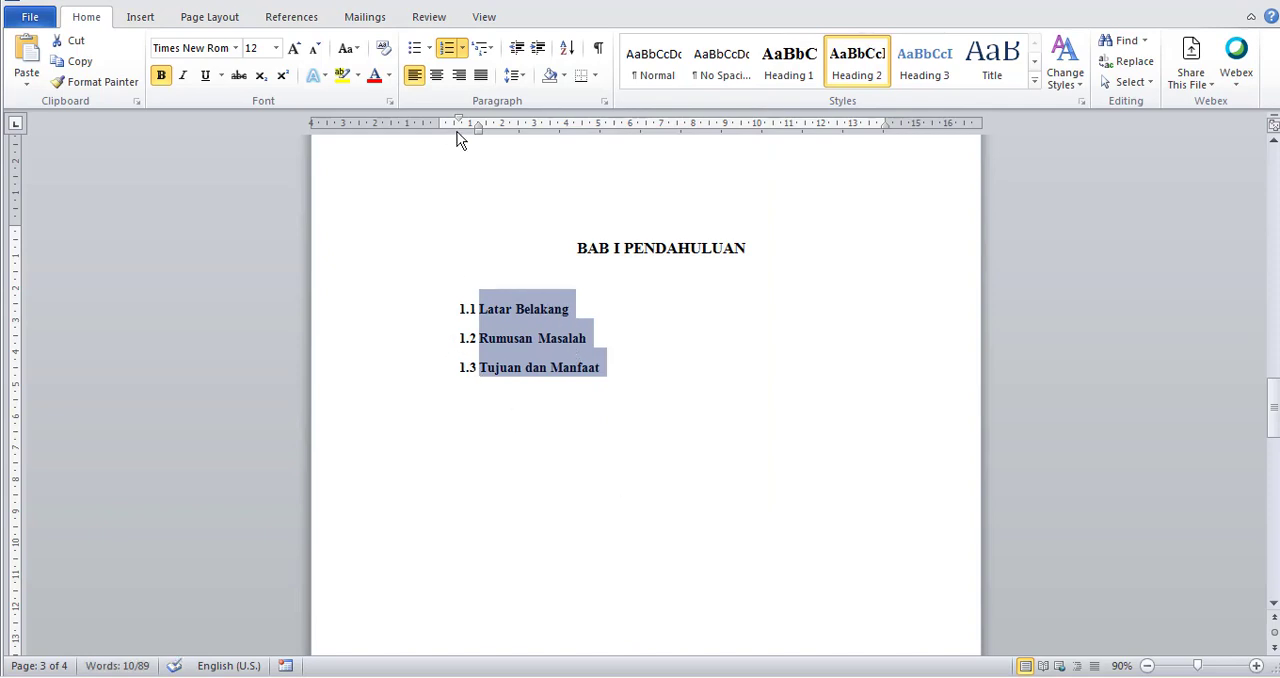
Reduce the indent of the numbered subchapter headings so their numbers start at the page's left text margin.
mouse_move(461, 123)
mouse_down()
mouse_move(439, 120)
mouse_move(464, 128)
mouse_up()
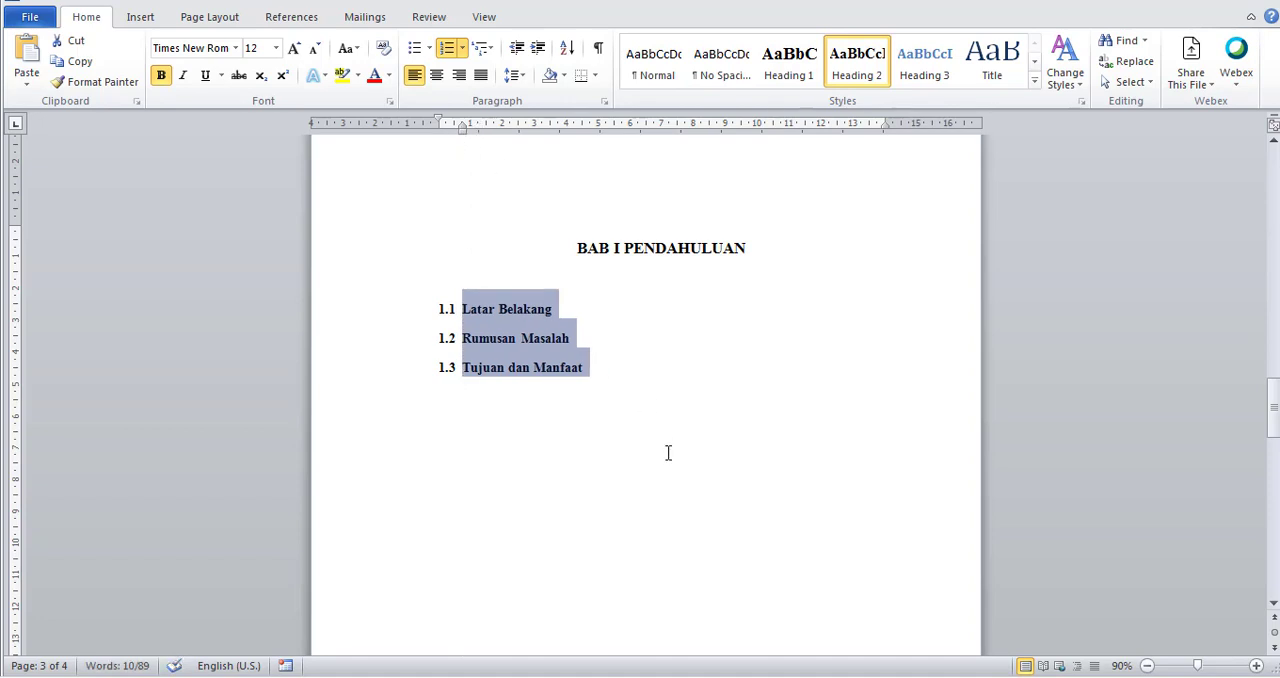
click(526, 316)
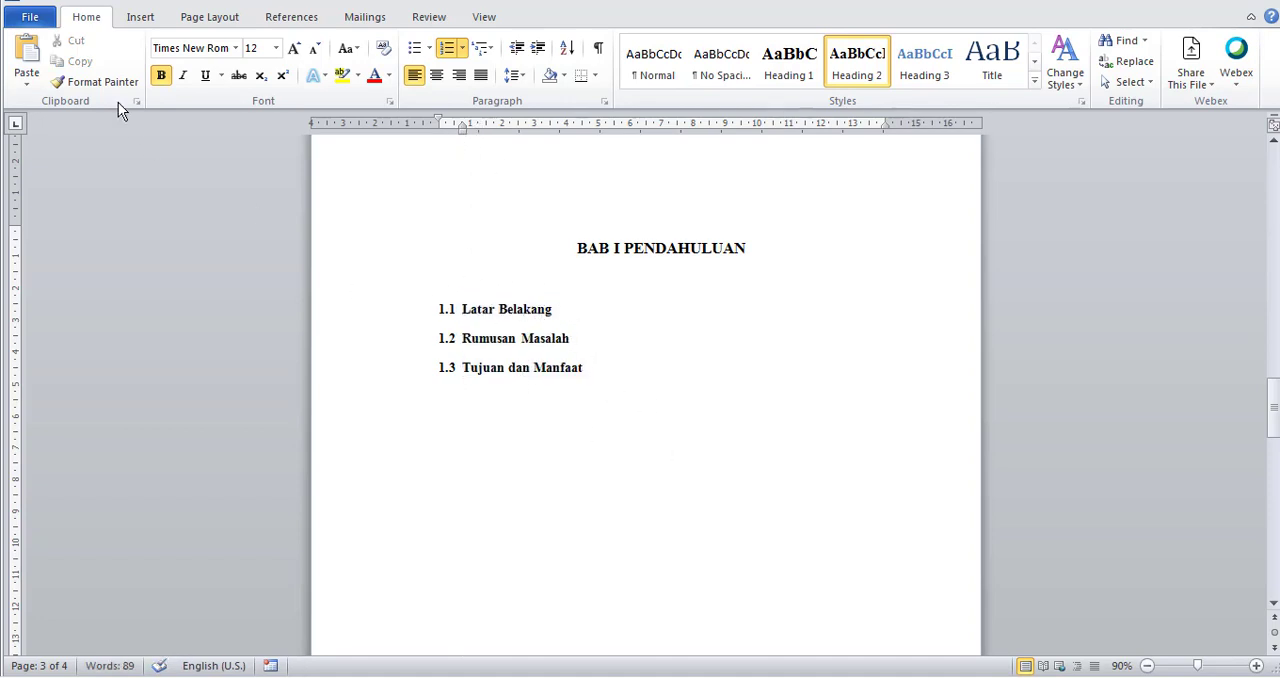
Replace the existing table of contents with one showing 2 levels, built from Heading 1 and Heading 2.
click(293, 18)
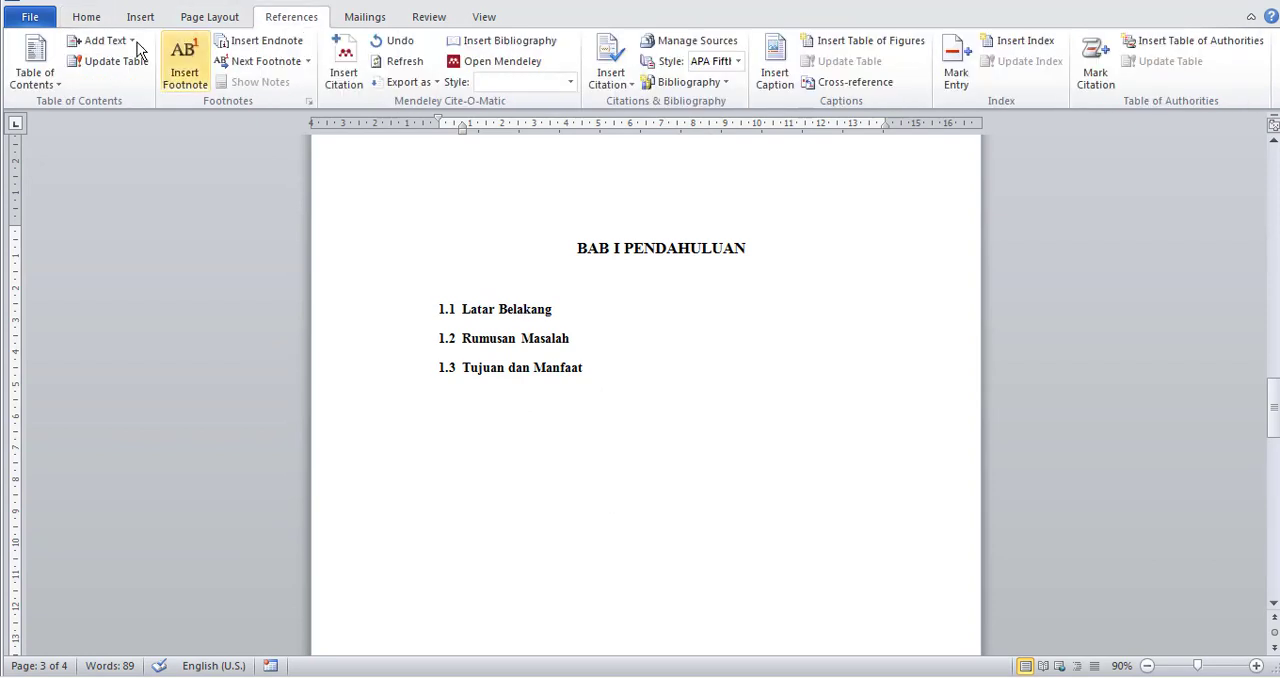
click(47, 82)
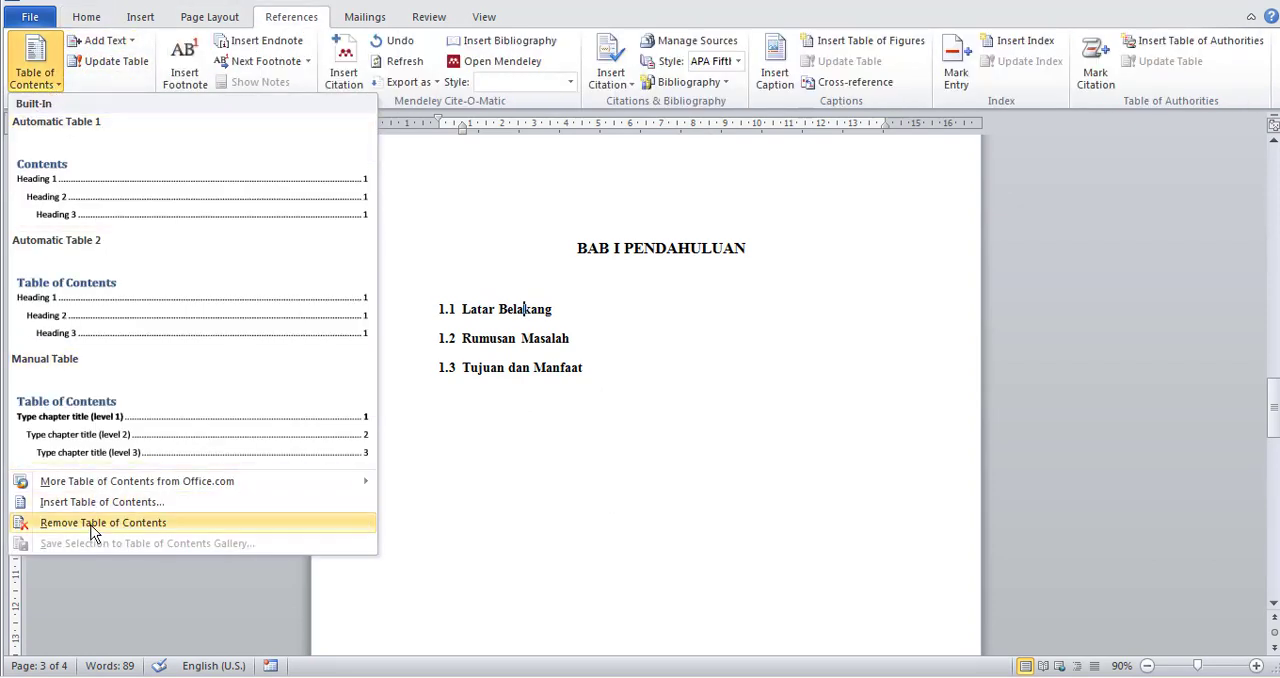
click(110, 502)
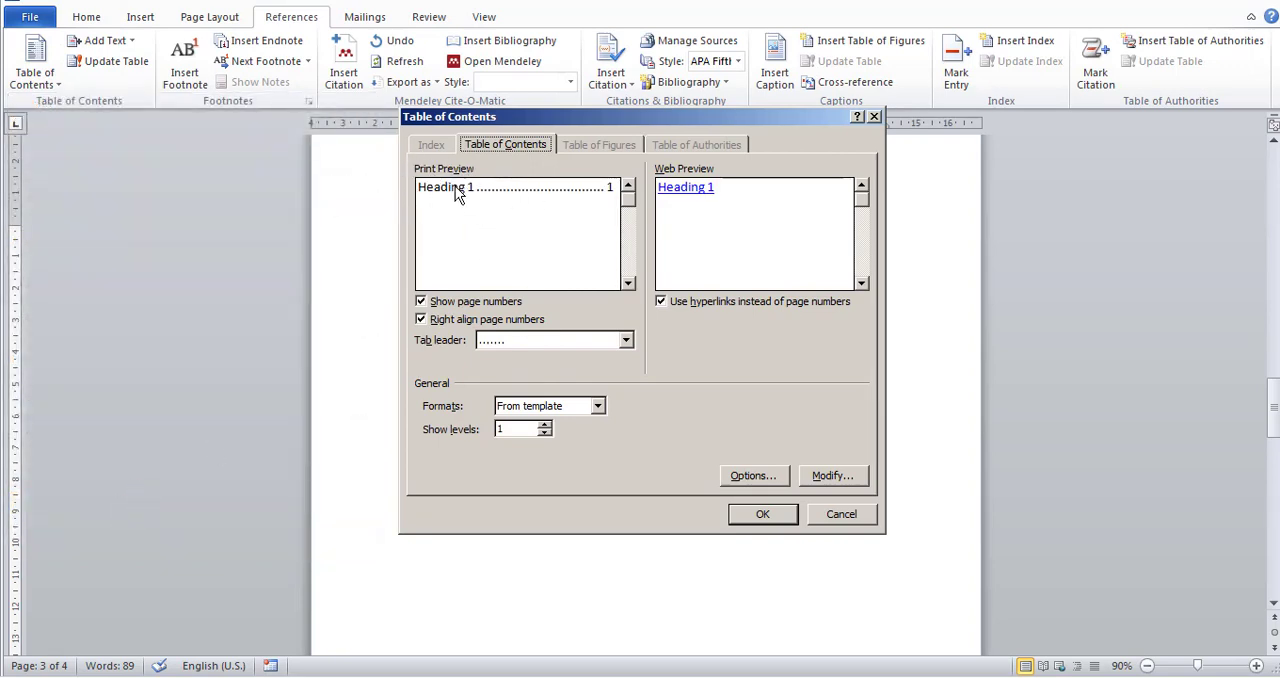
click(544, 425)
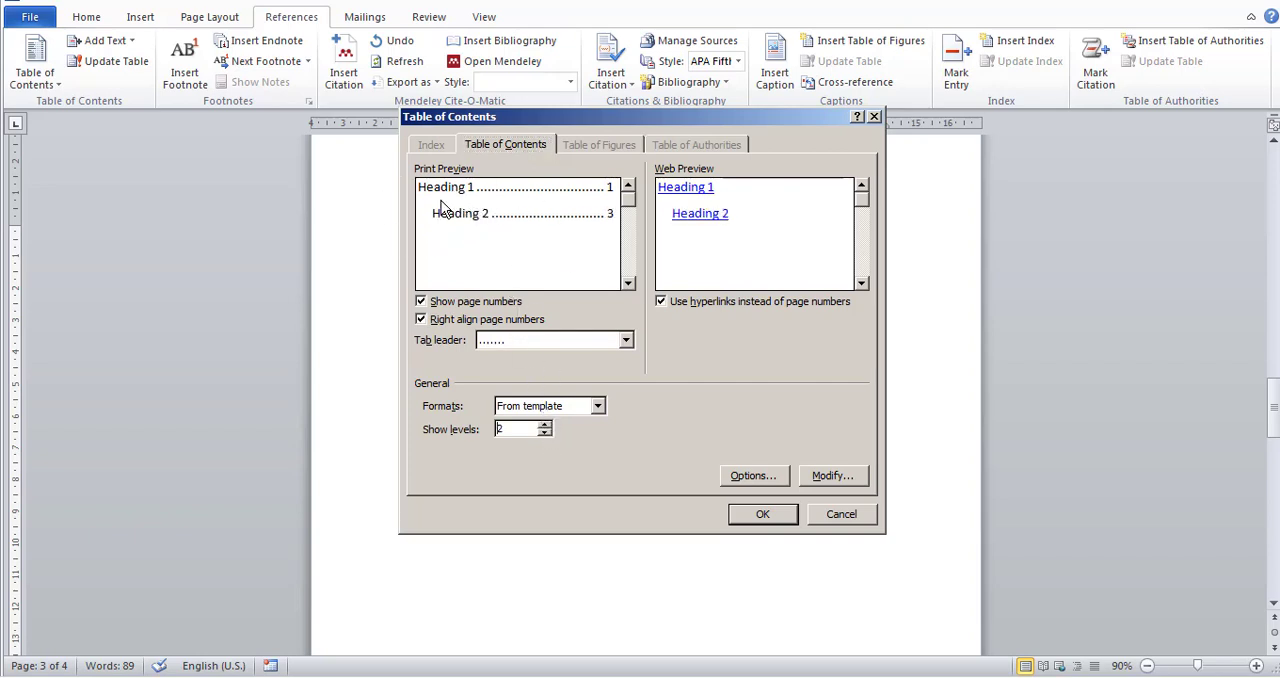
drag(591, 120, 815, 108)
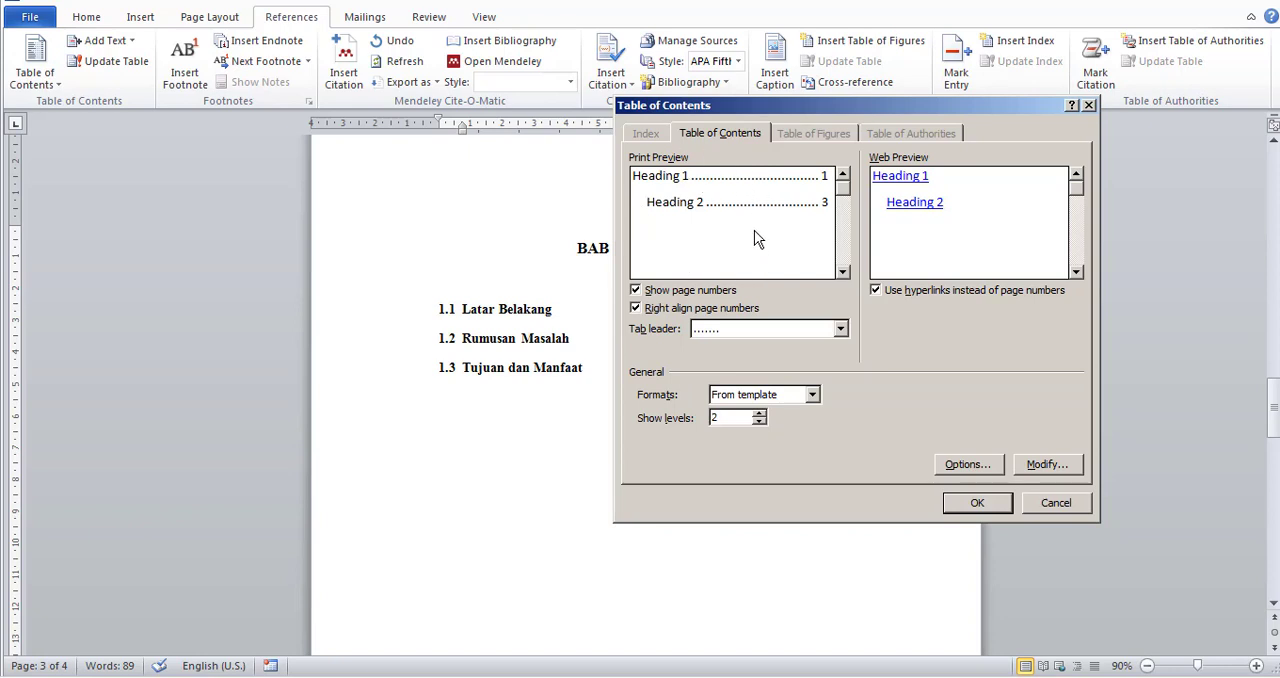
click(968, 465)
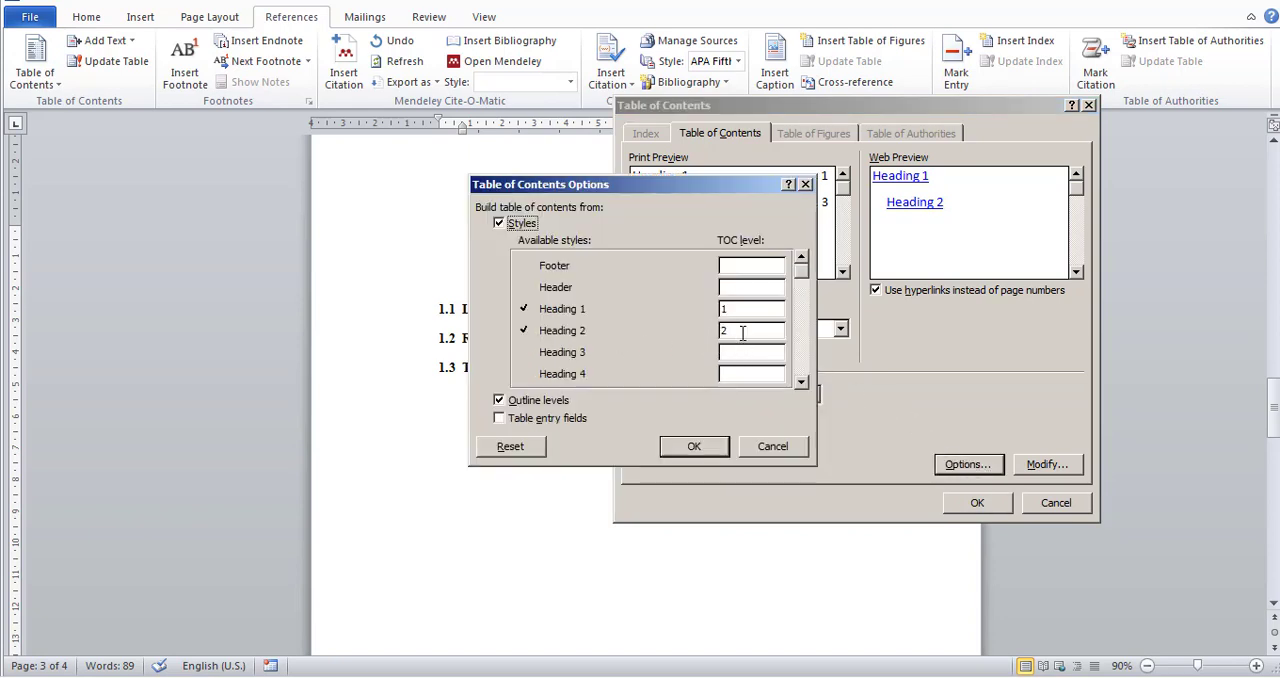
click(680, 448)
click(977, 502)
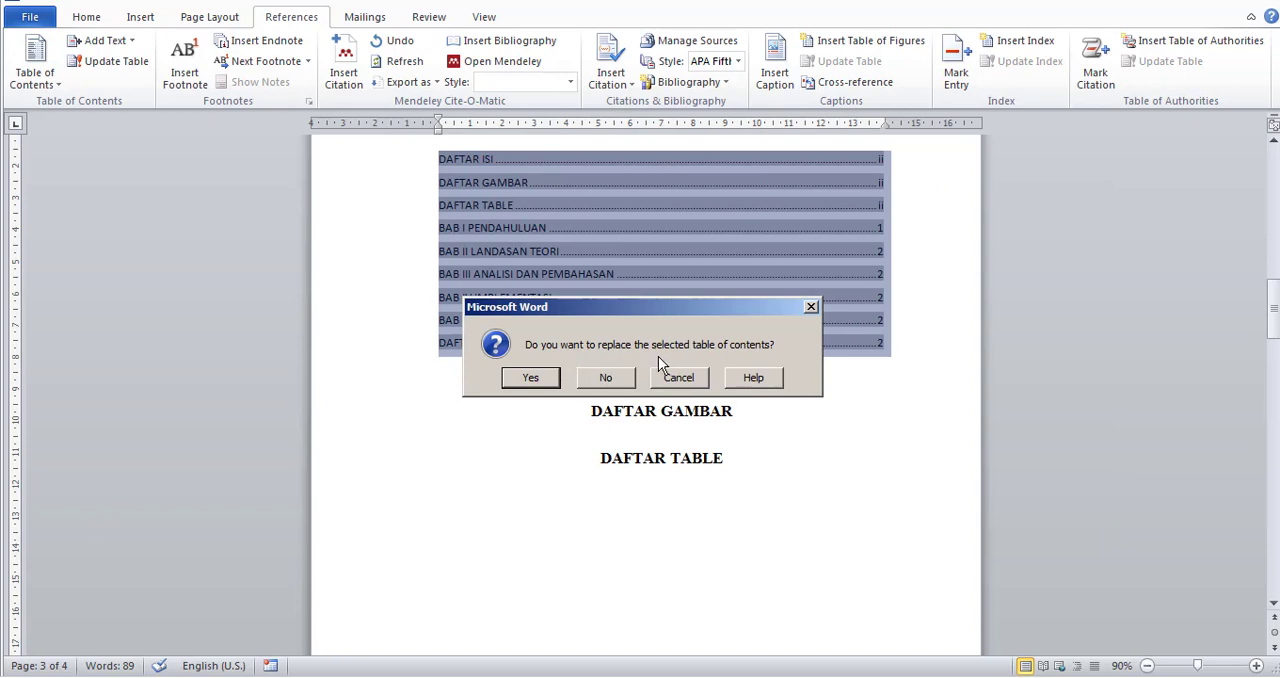
click(531, 378)
Set all entries of the table of contents to Times New Roman, size 14.
scroll(583, 450, up, 2)
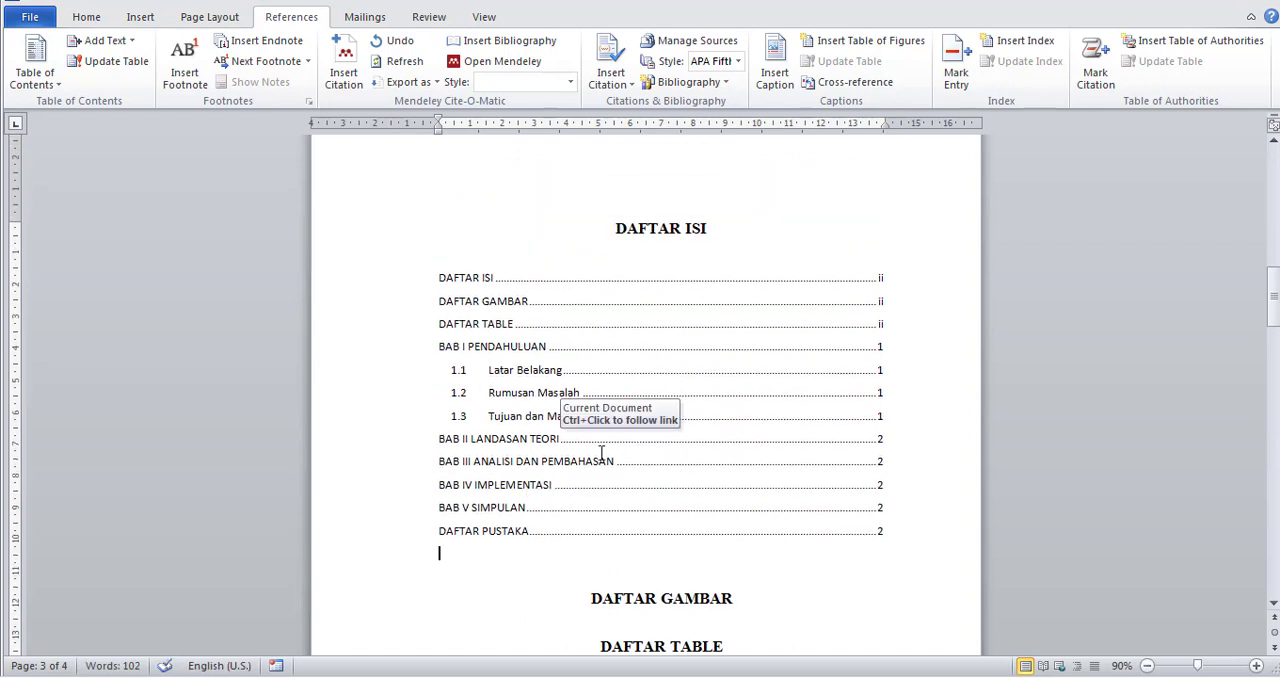
mouse_move(438, 277)
mouse_down()
mouse_move(754, 355)
mouse_move(843, 537)
mouse_up()
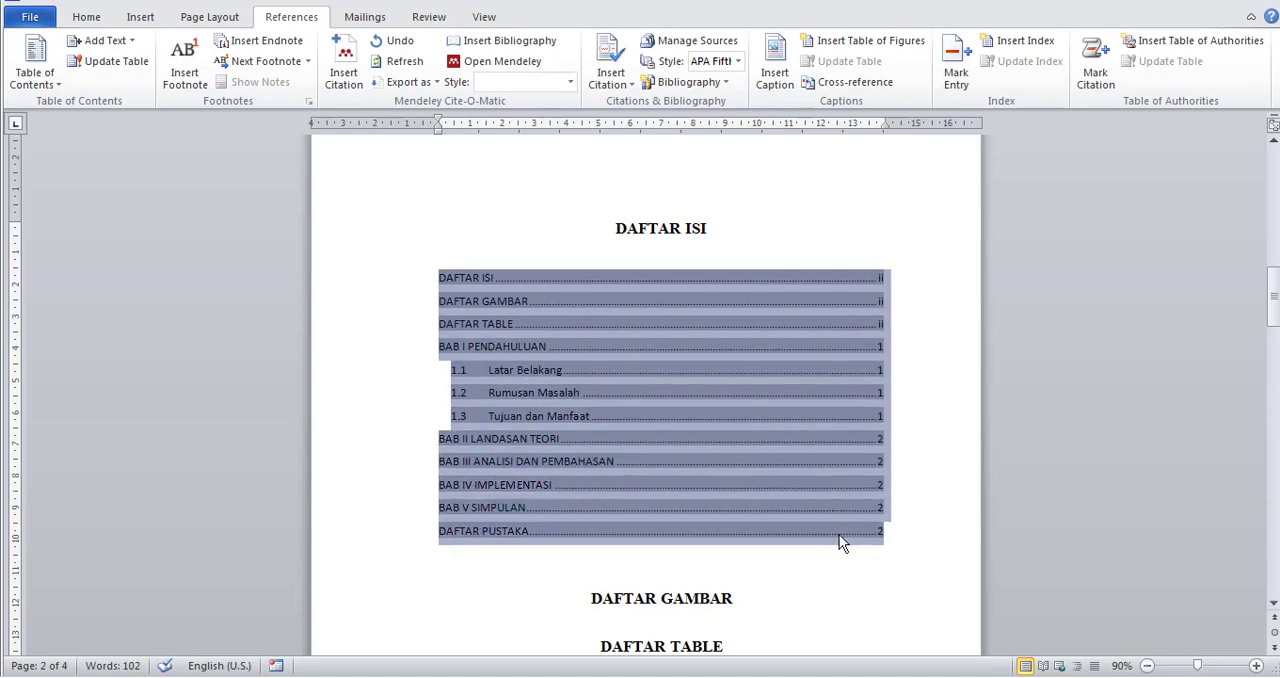
click(80, 20)
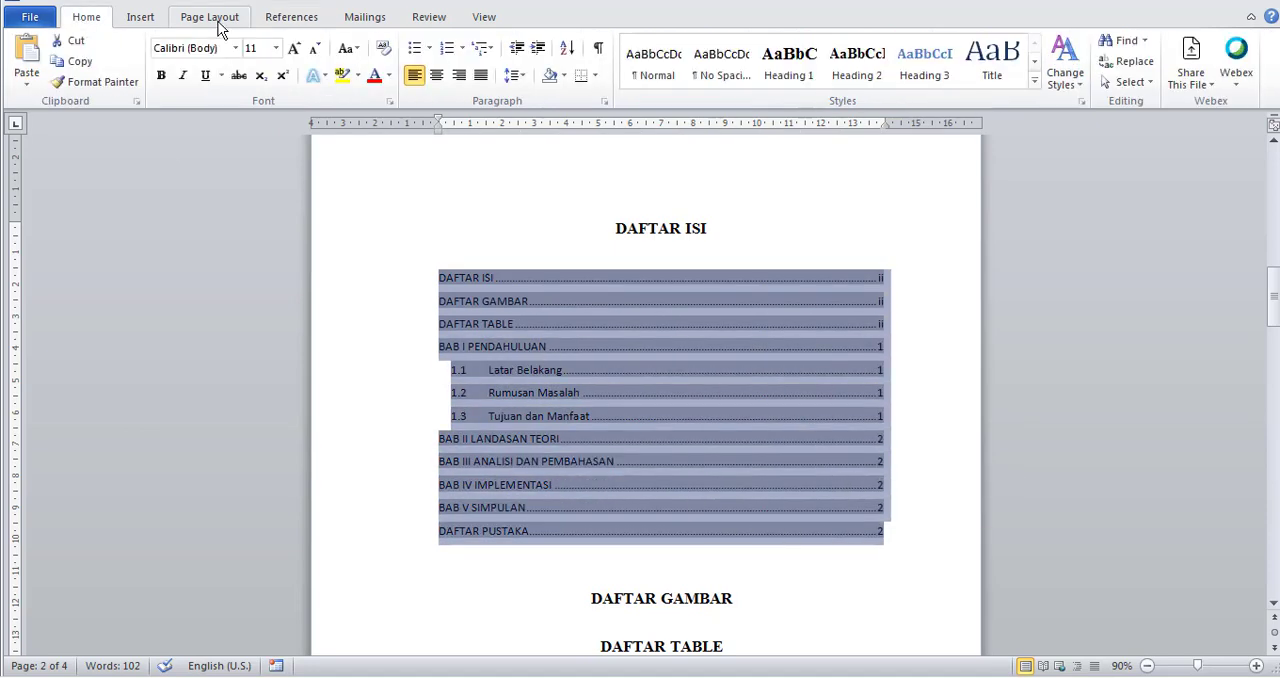
click(235, 48)
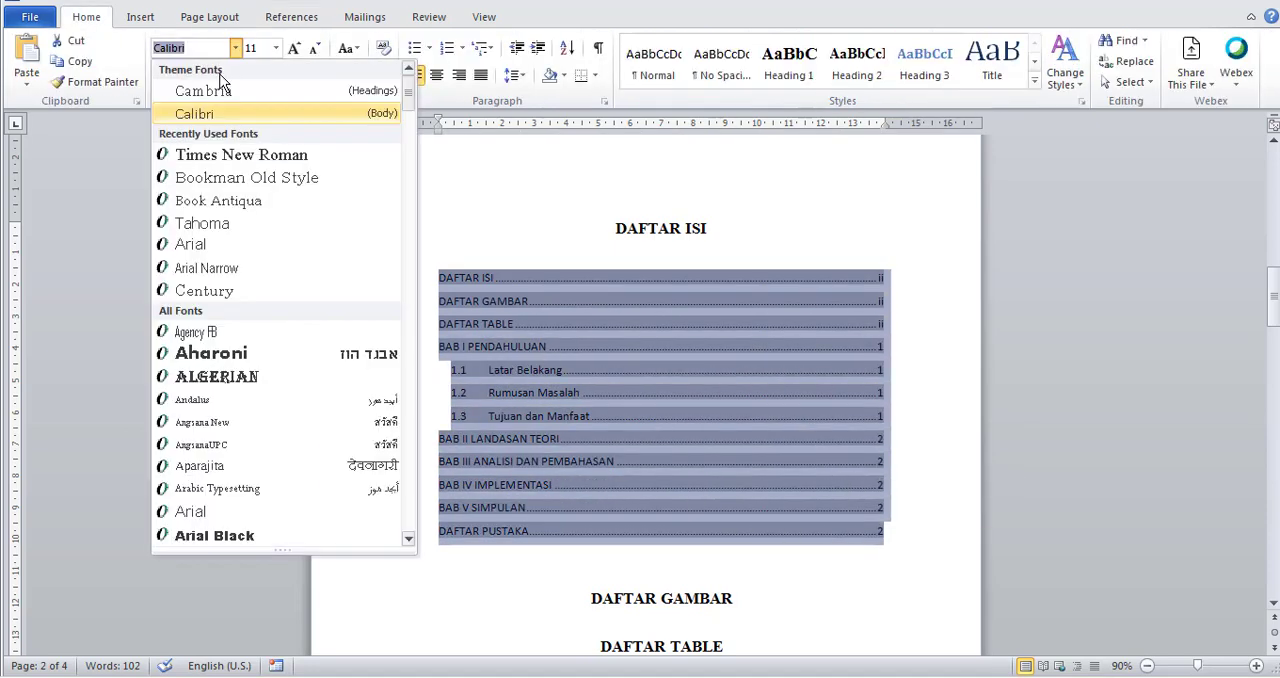
click(236, 155)
click(276, 48)
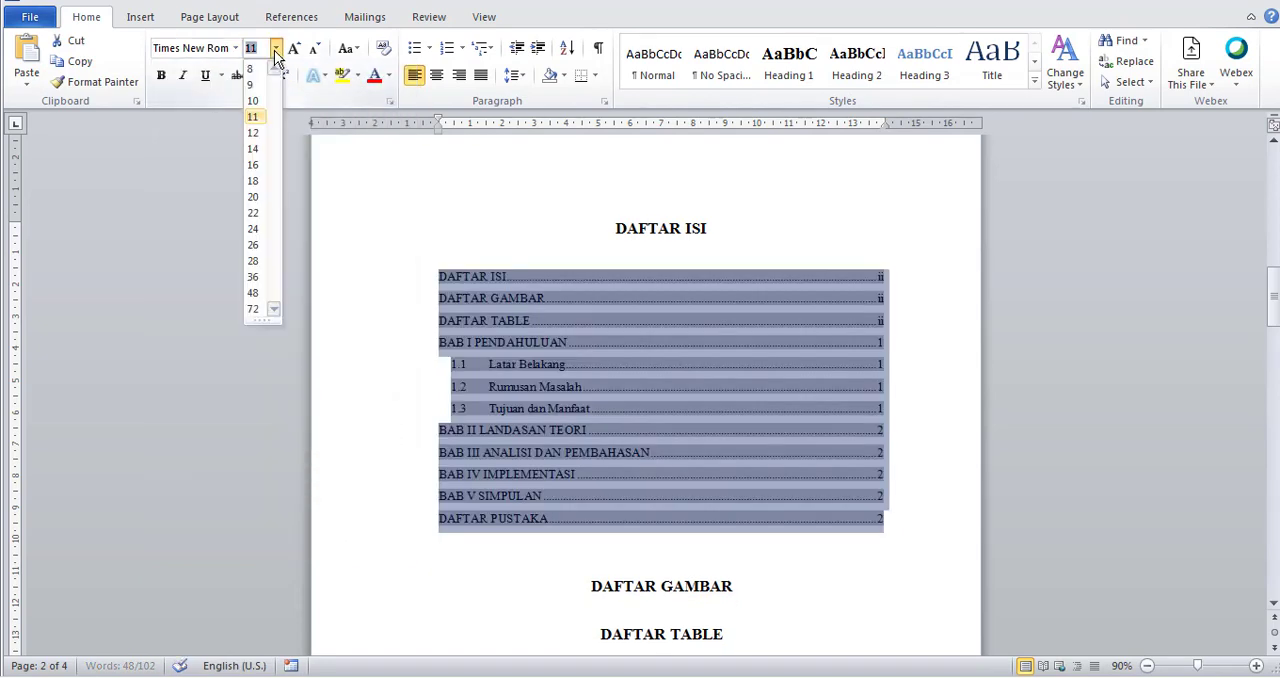
click(253, 149)
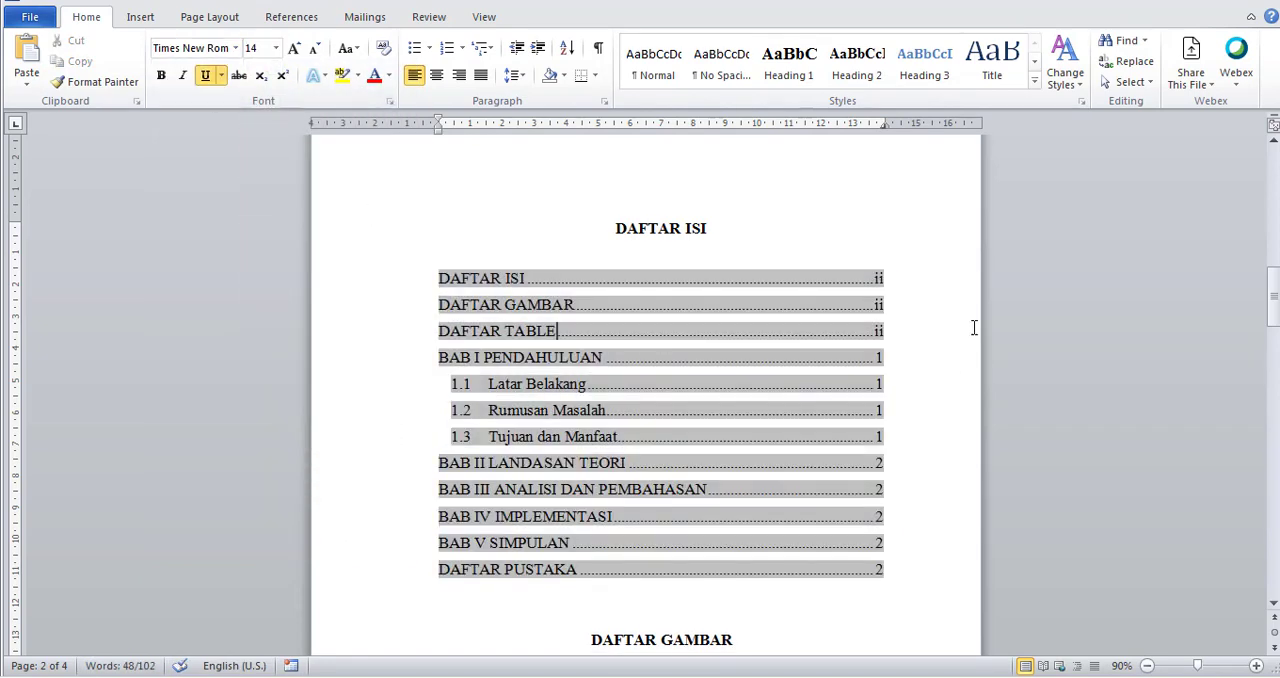
Insert blank space above the DAFTAR GAMBAR heading so that it moves onto the page after the table of contents.
scroll(660, 418, down, 1)
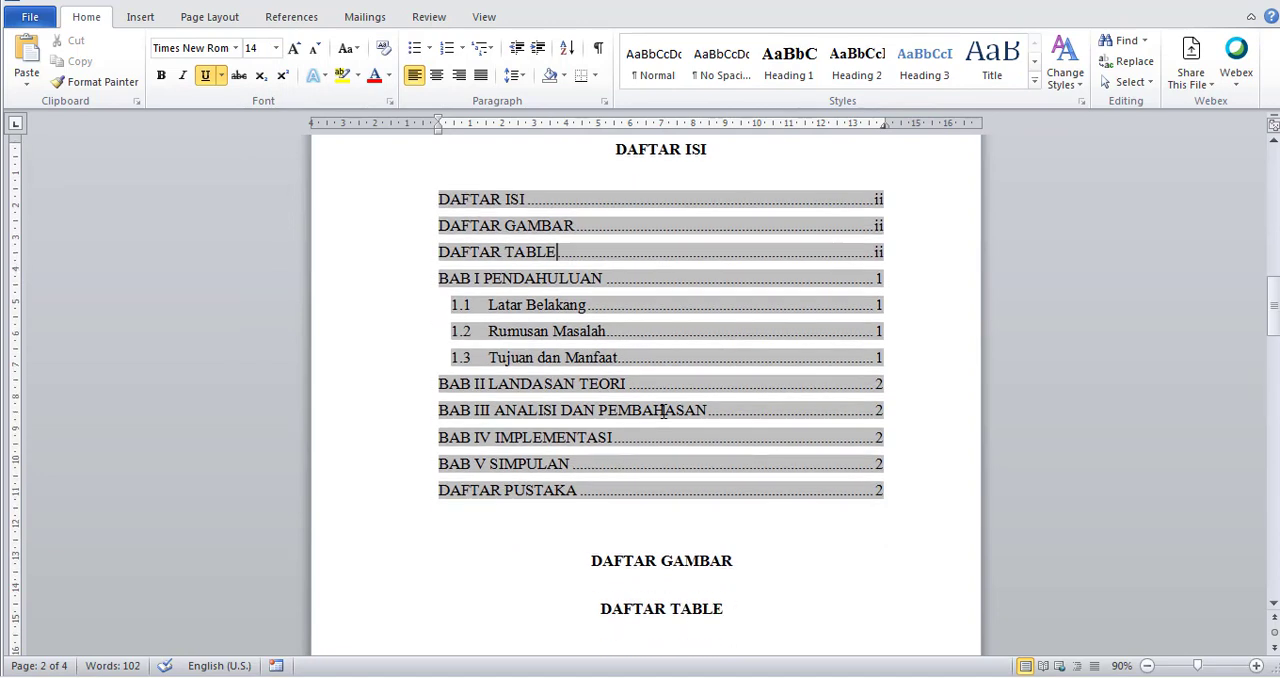
click(700, 372)
scroll(712, 502, down, 3)
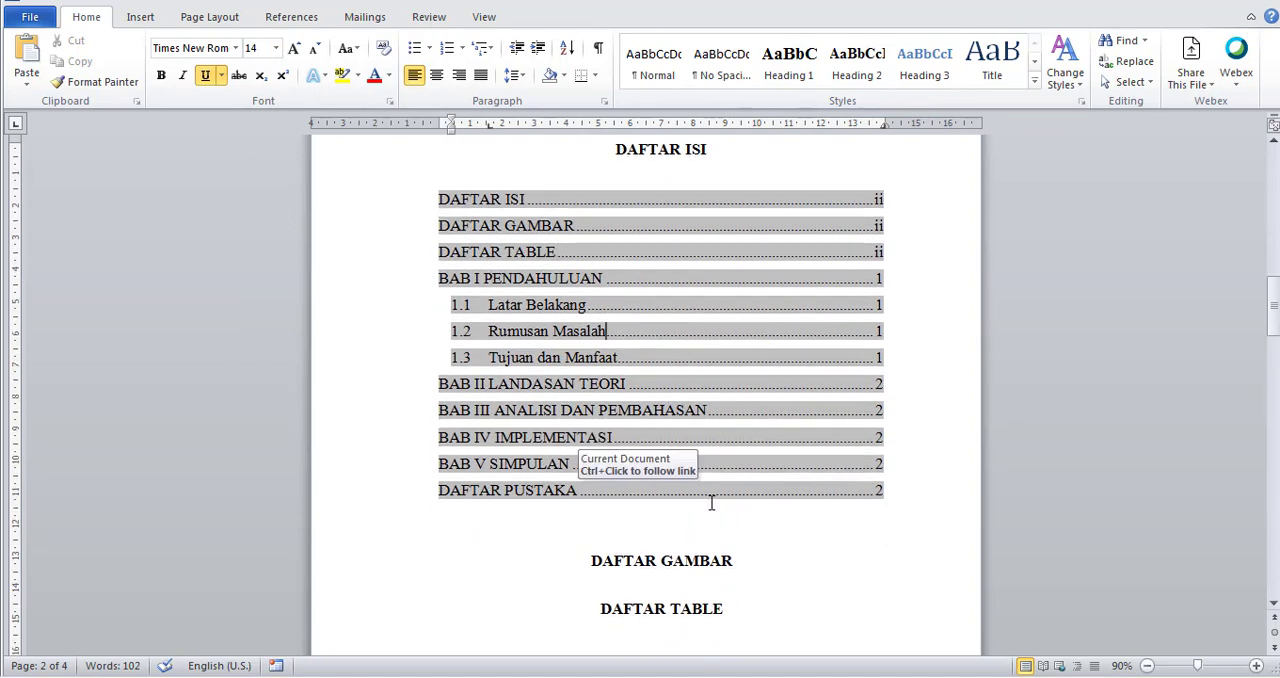
click(592, 483)
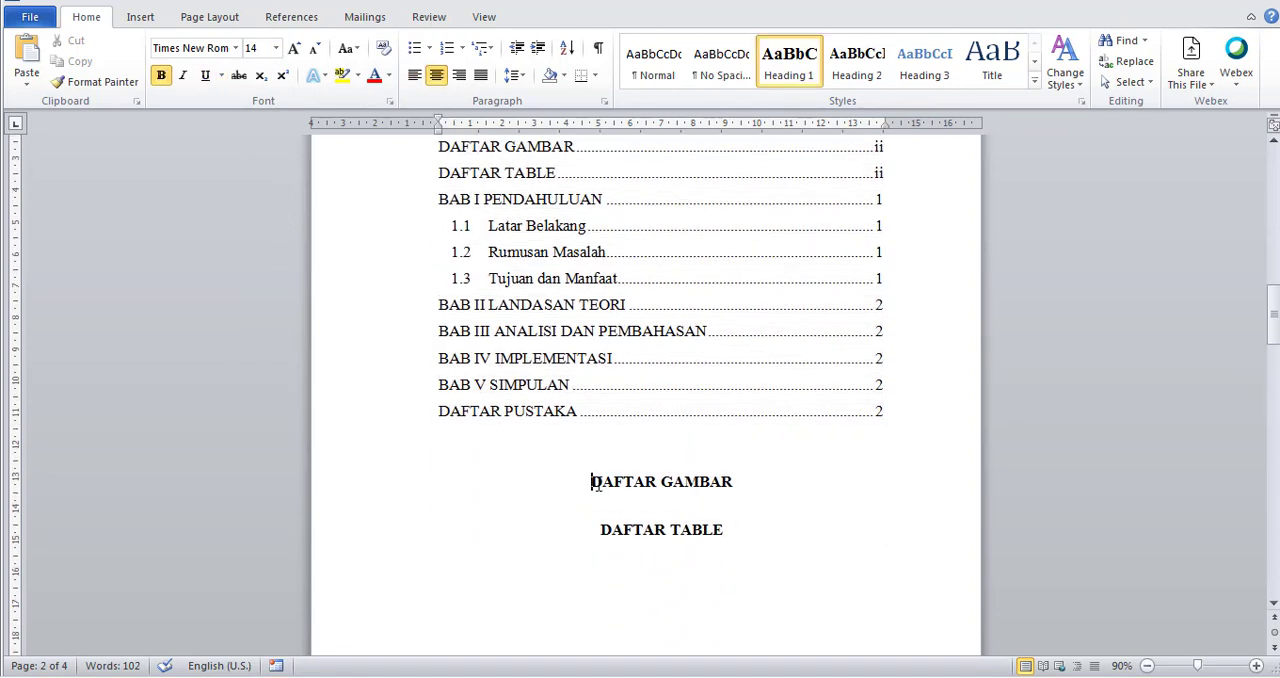
key(Return)
key(Return)
key(Return)
key(Return)
key(Return)
key(Return)
key(Return)
key(Return)
key(Return)
key(Return)
key(Return)
key(Return)
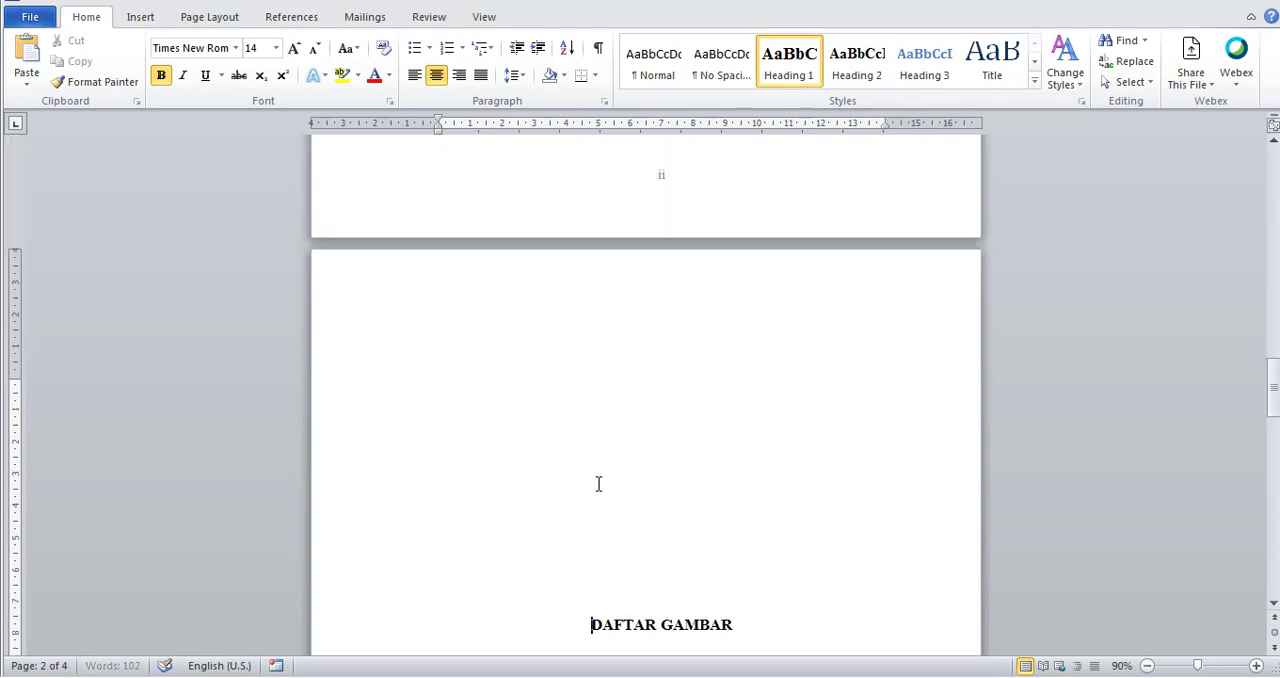
key(BackSpace)
key(BackSpace)
key(BackSpace)
key(BackSpace)
key(BackSpace)
key(BackSpace)
key(BackSpace)
key(BackSpace)
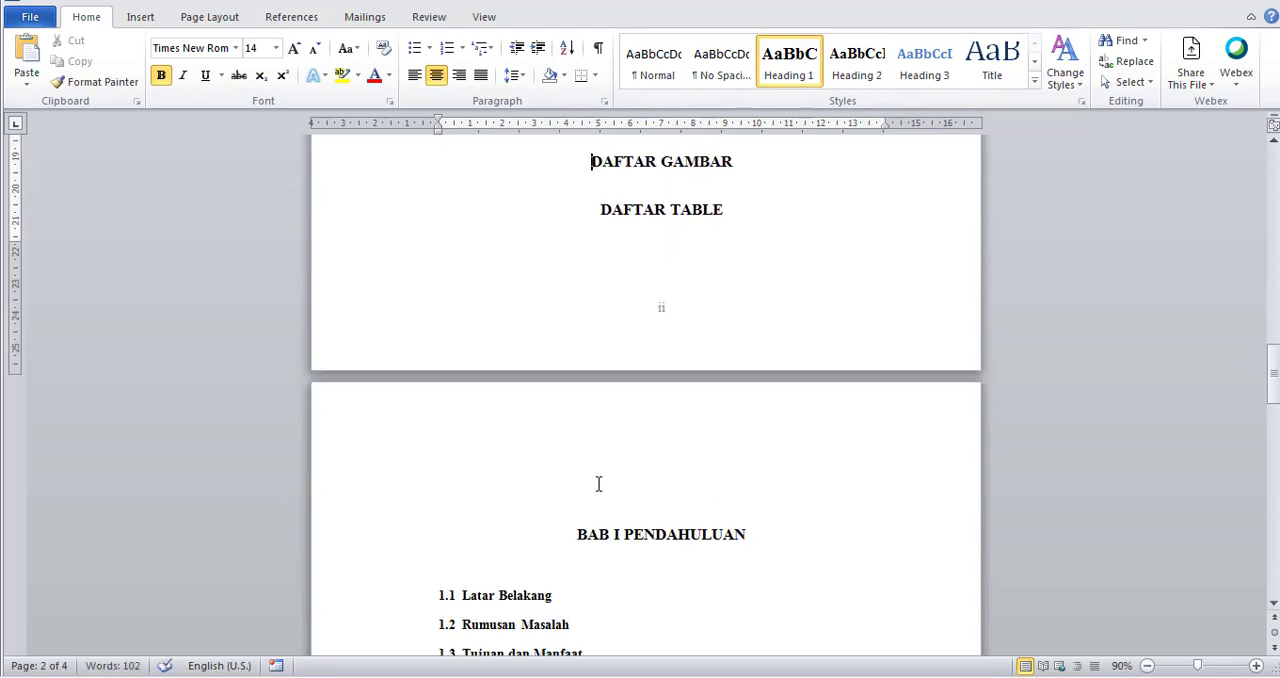
key(Return)
Update the table of contents under DAFTAR ISI, refreshing the page numbers only.
scroll(686, 583, down, 1)
scroll(650, 342, down, 13)
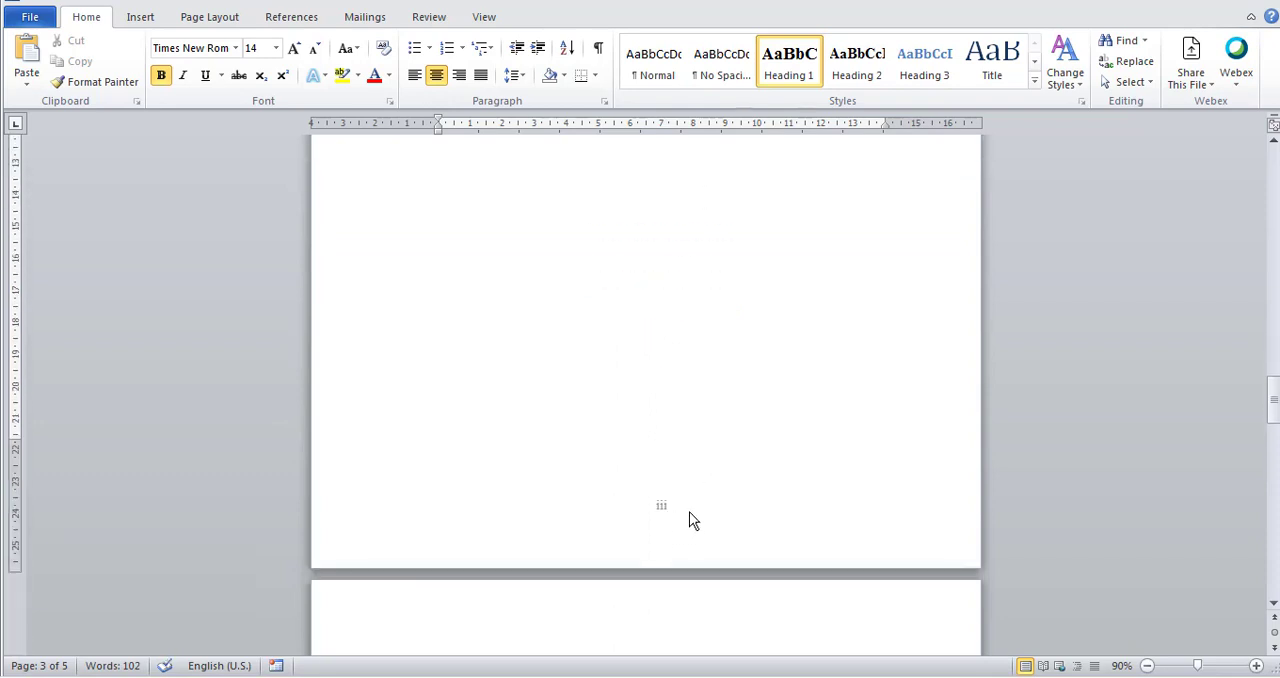
scroll(689, 518, down, 5)
scroll(691, 506, up, 12)
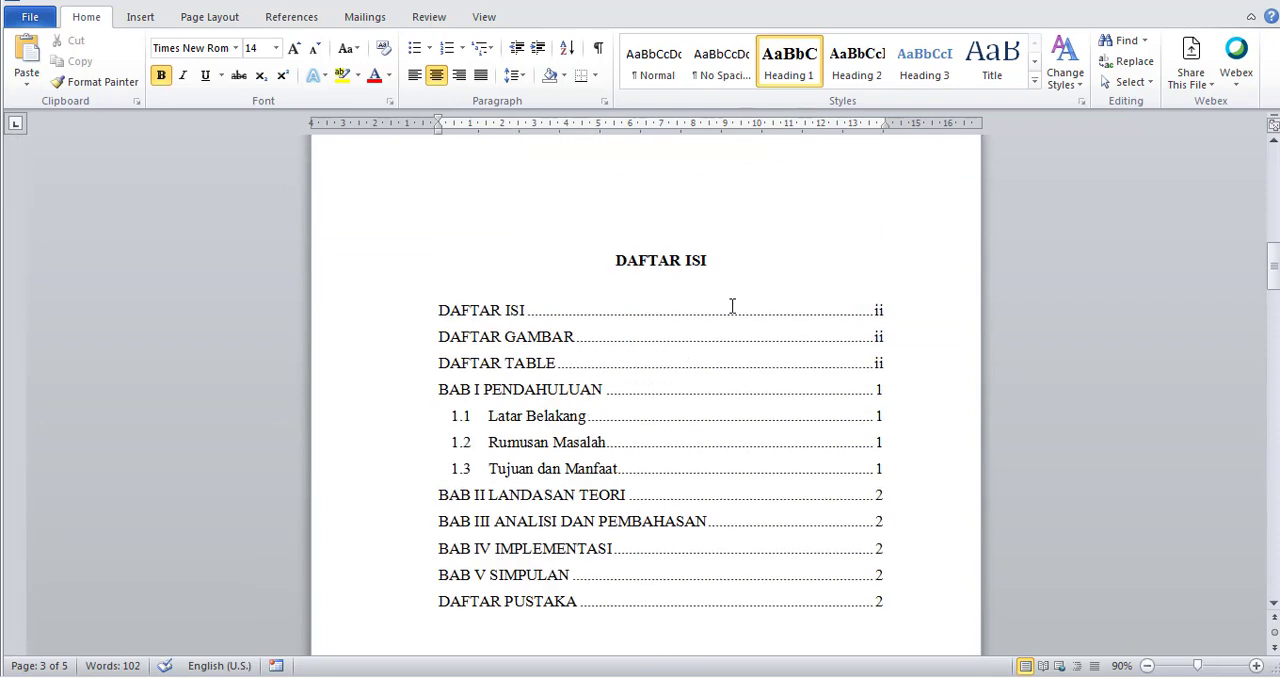
scroll(731, 310, down, 1)
click(677, 331)
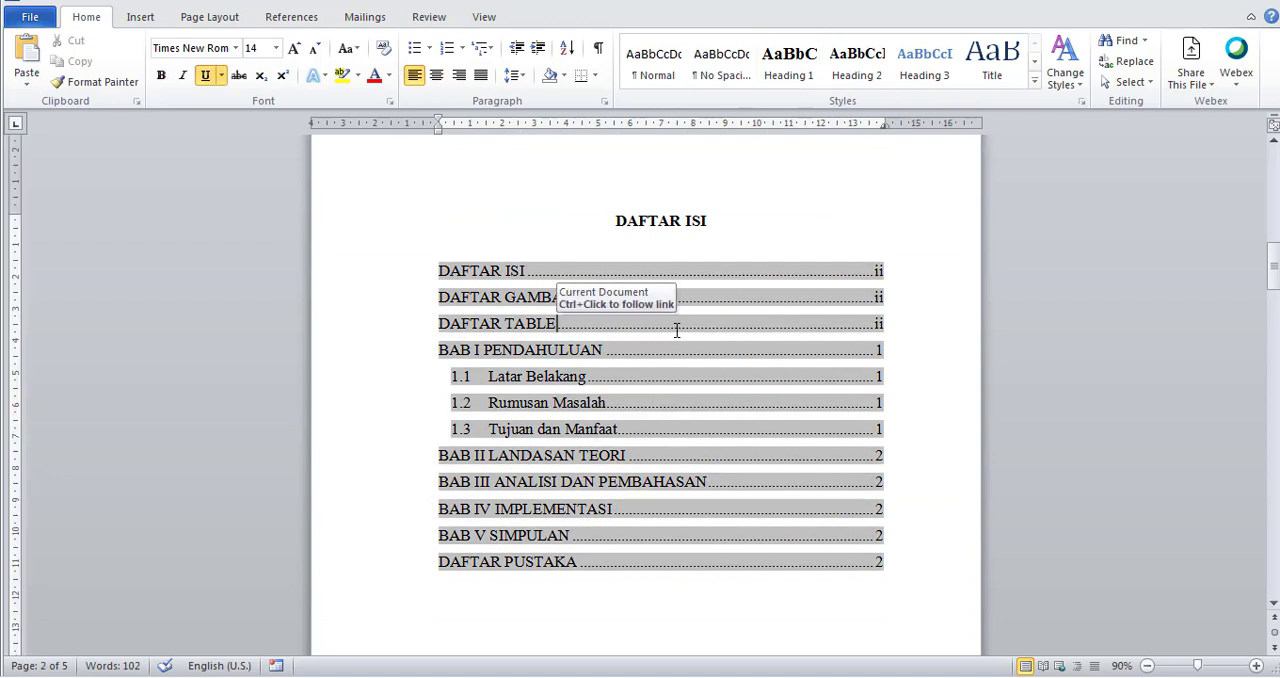
right_click(677, 331)
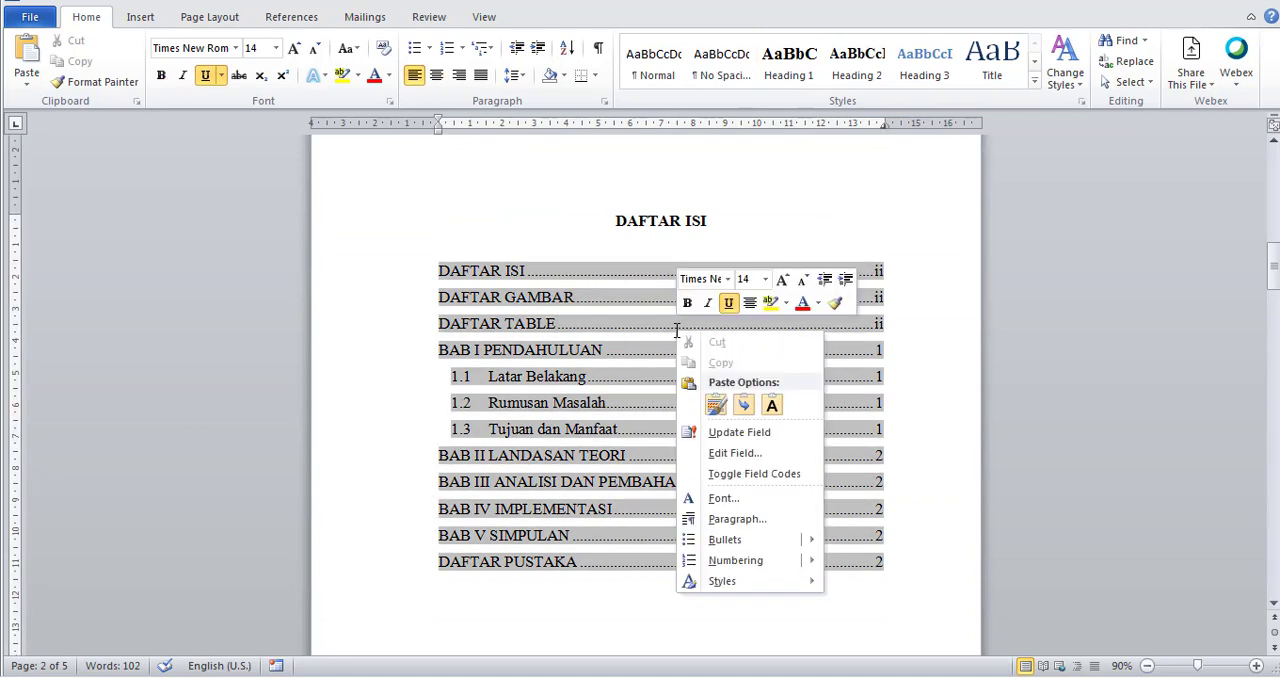
click(741, 434)
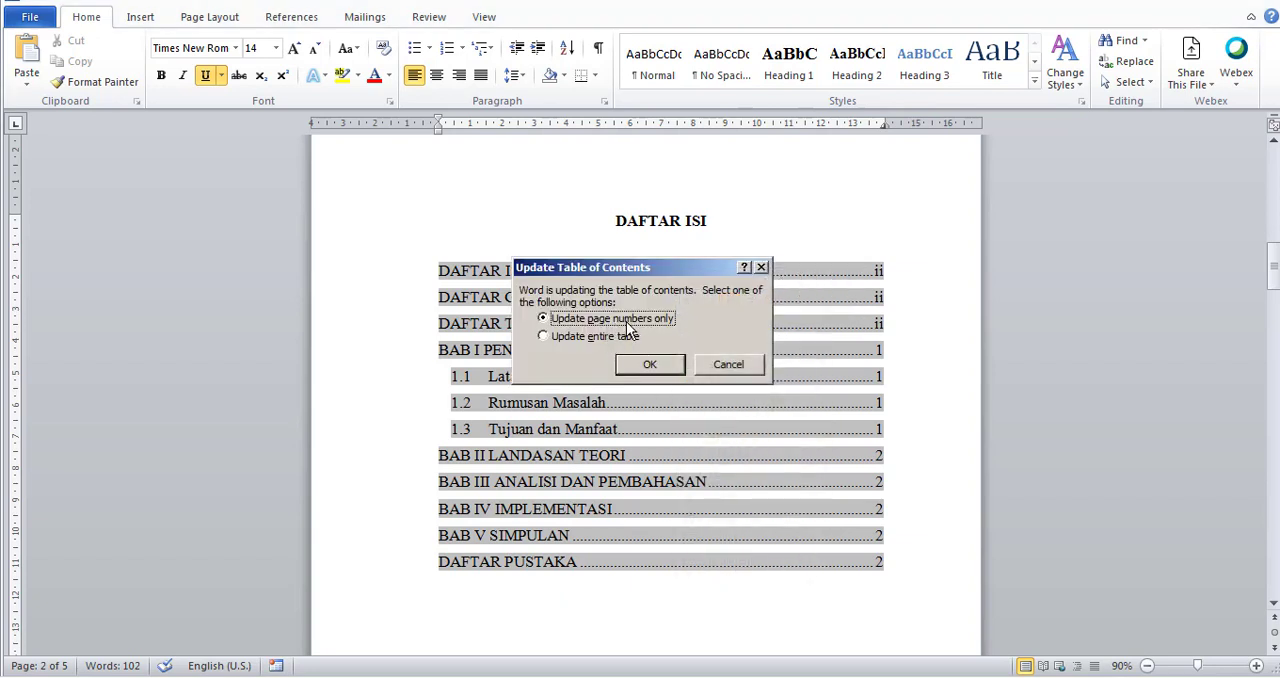
click(655, 366)
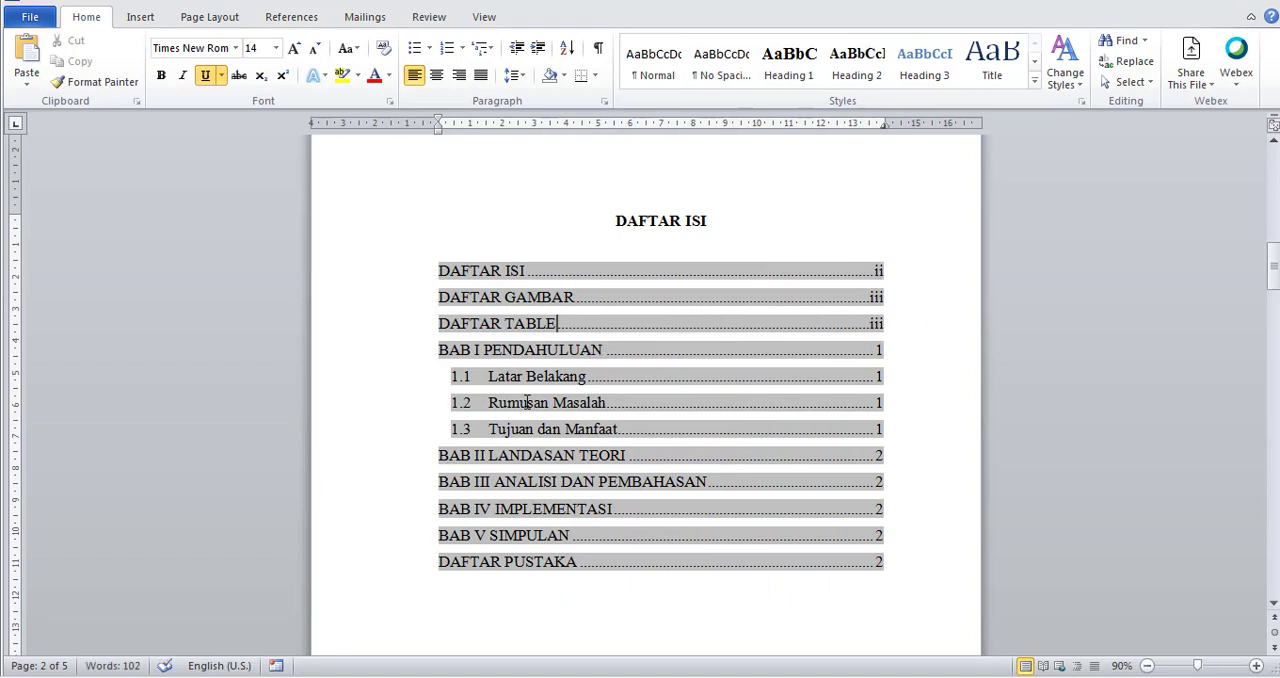
scroll(527, 402, down, 3)
scroll(527, 380, up, 2)
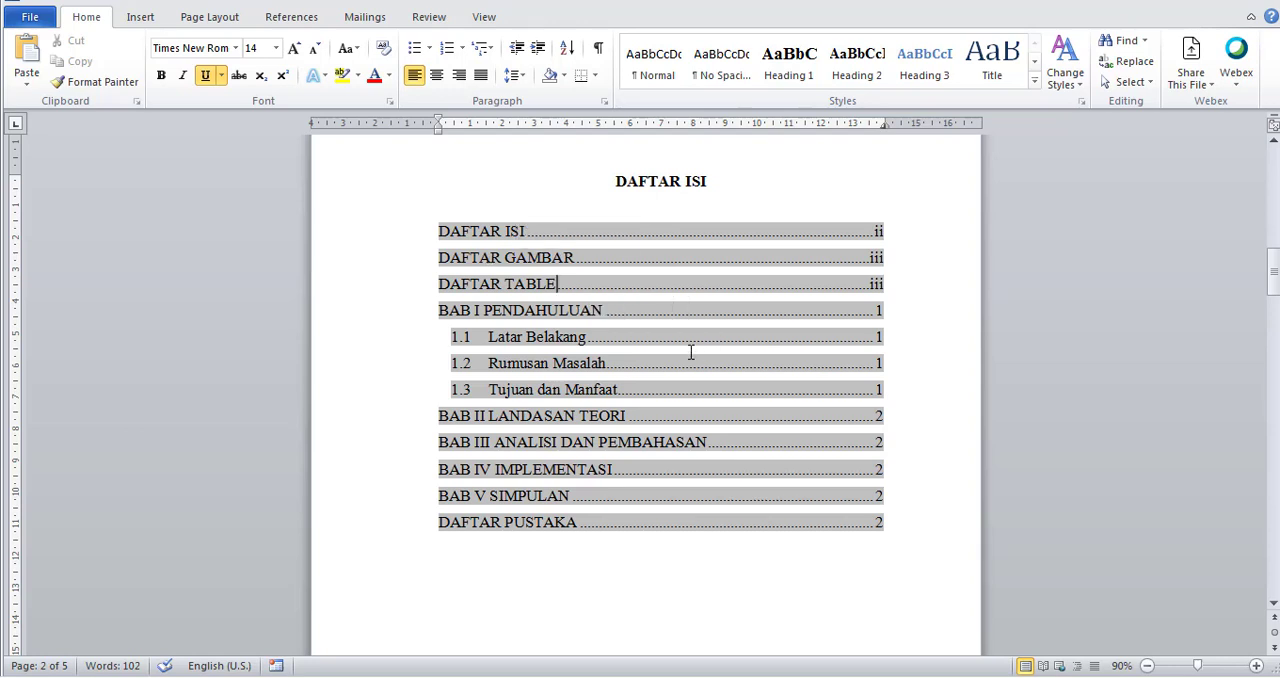
click(659, 297)
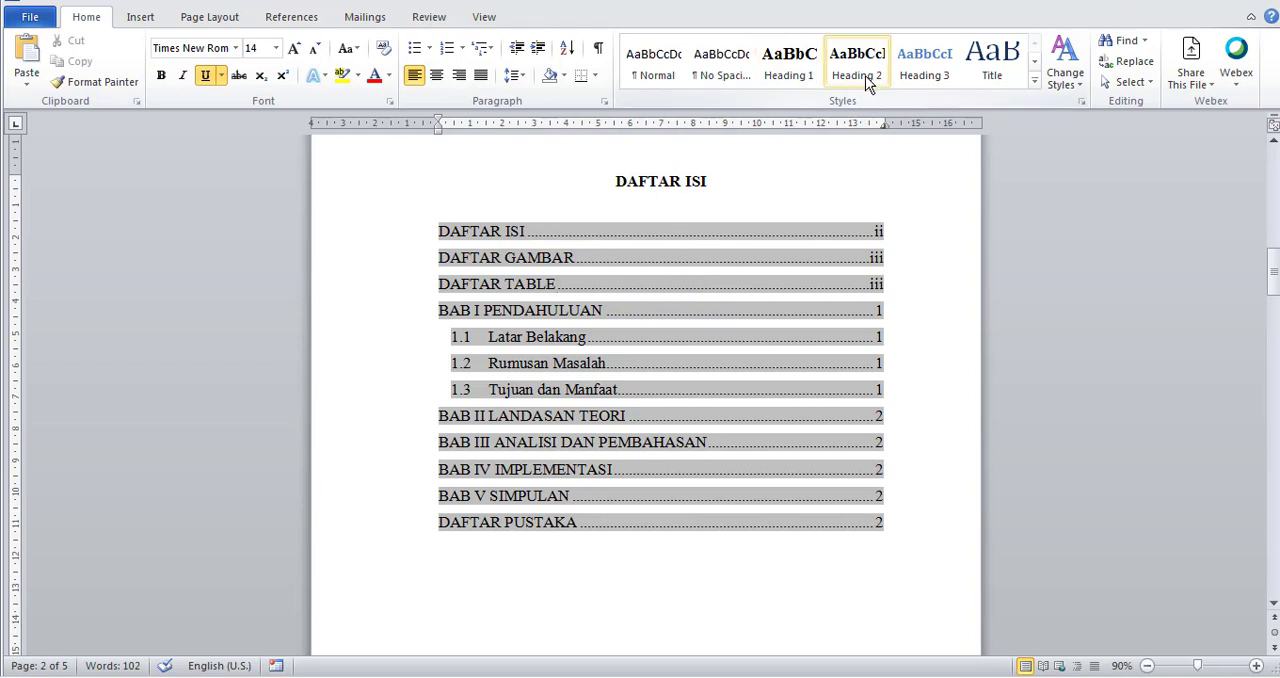
right_click(655, 314)
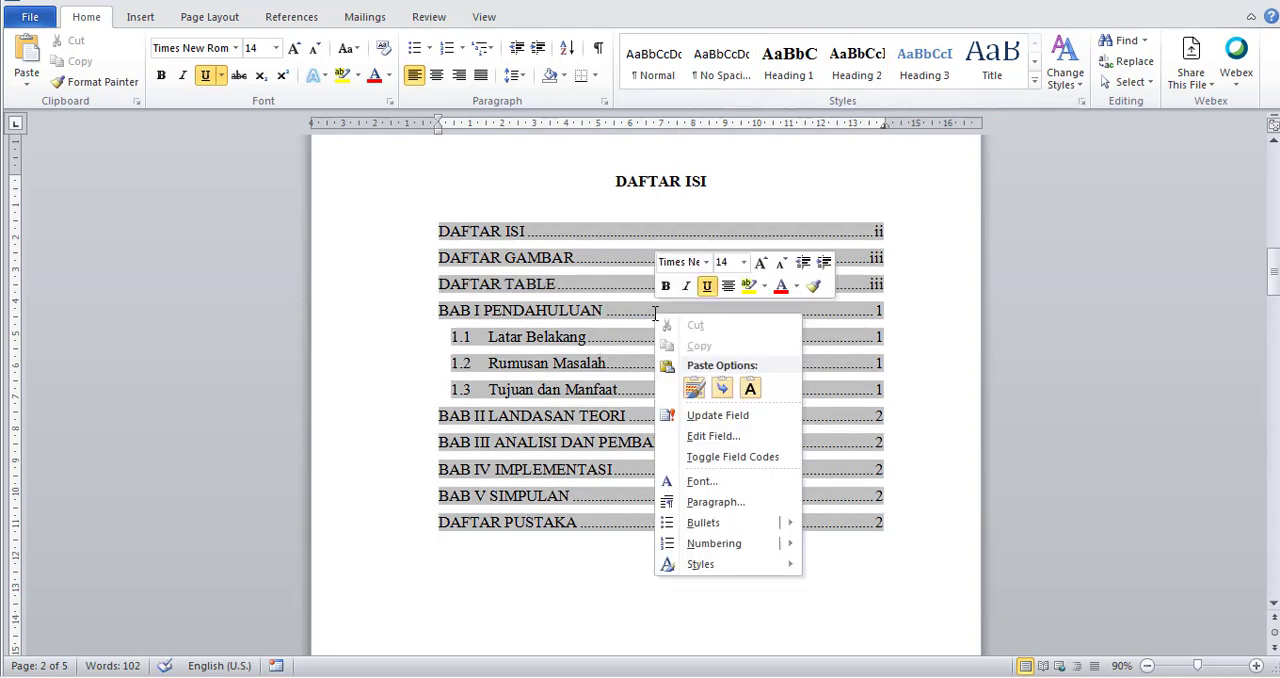
click(717, 415)
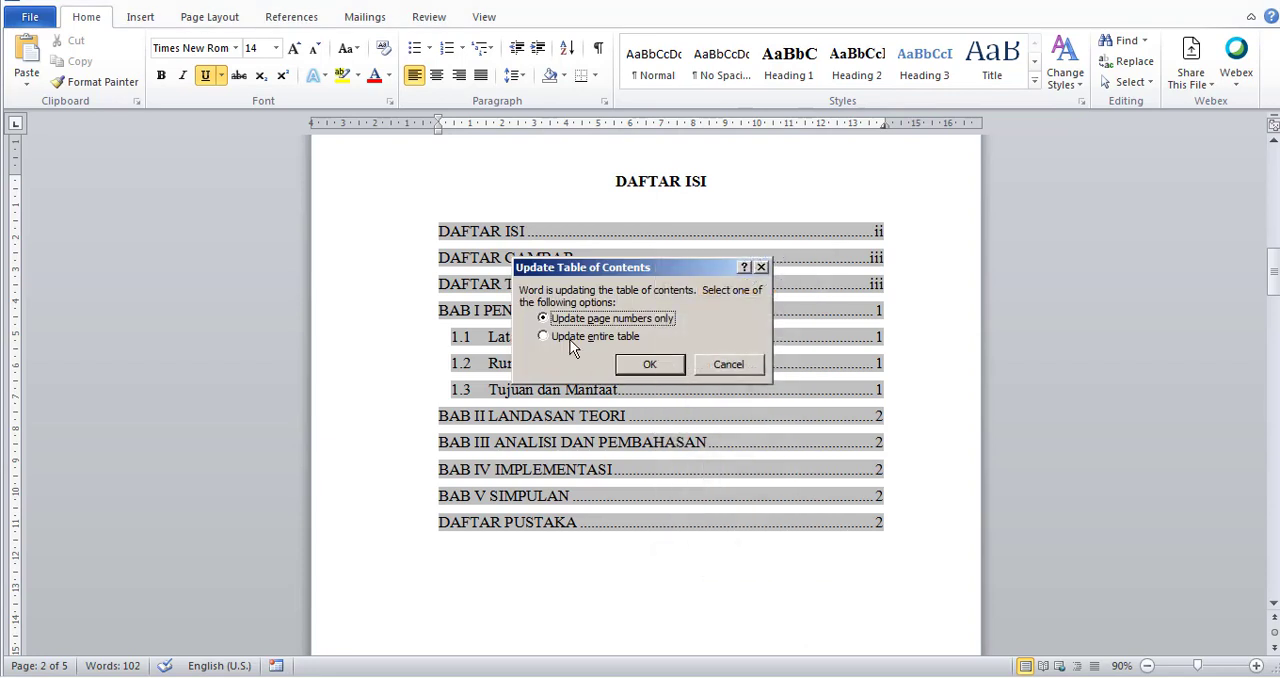
click(727, 365)
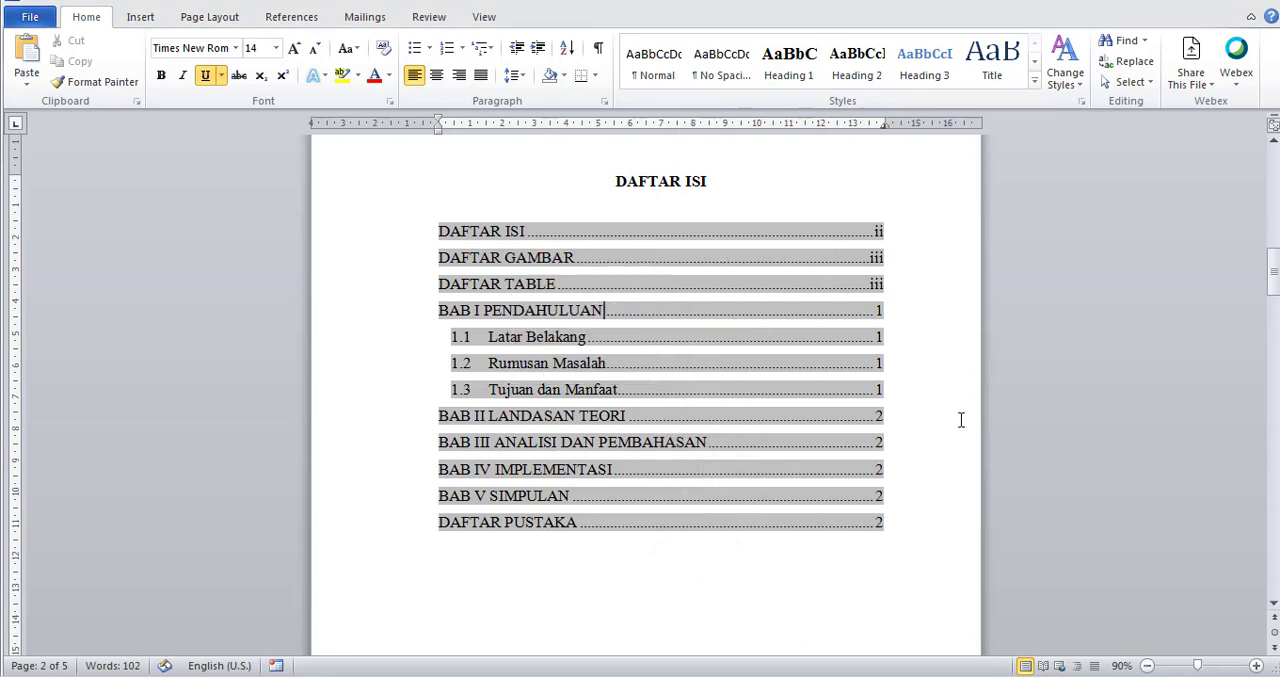
Insert blank space after the 1.1 Latar Belakang heading, moving the subchapters that follow it further down.
scroll(857, 357, down, 1)
scroll(857, 357, up, 5)
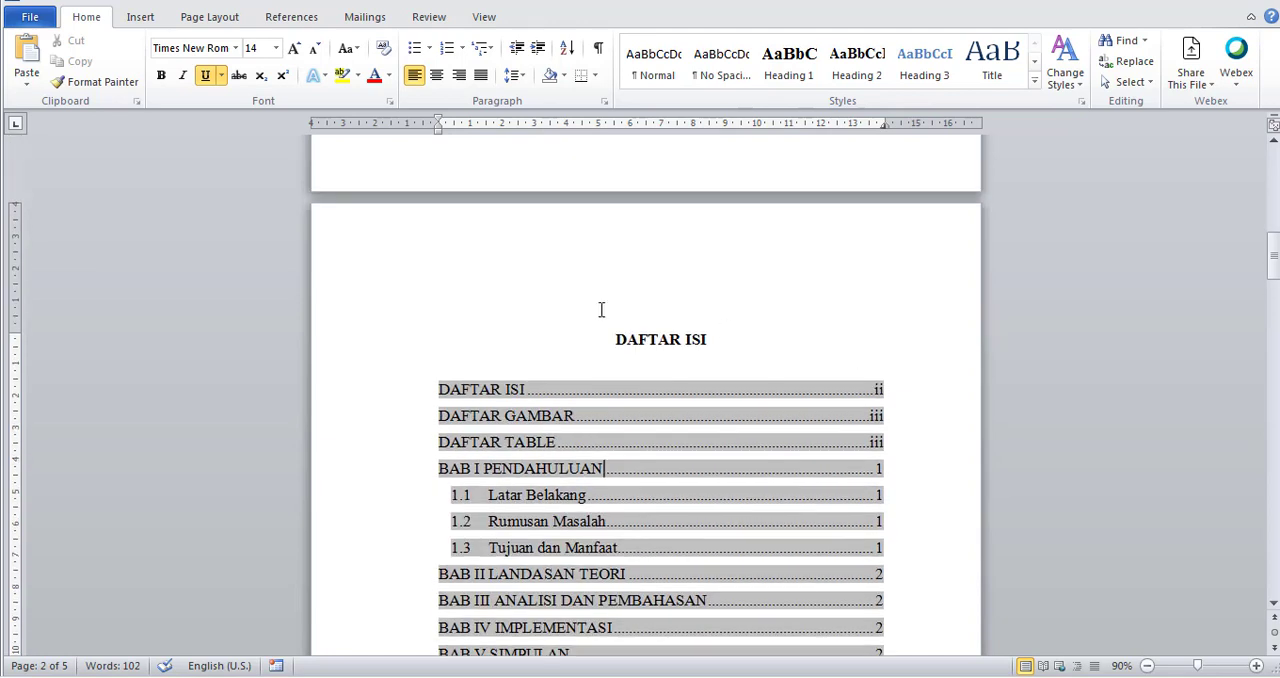
scroll(528, 298, down, 5)
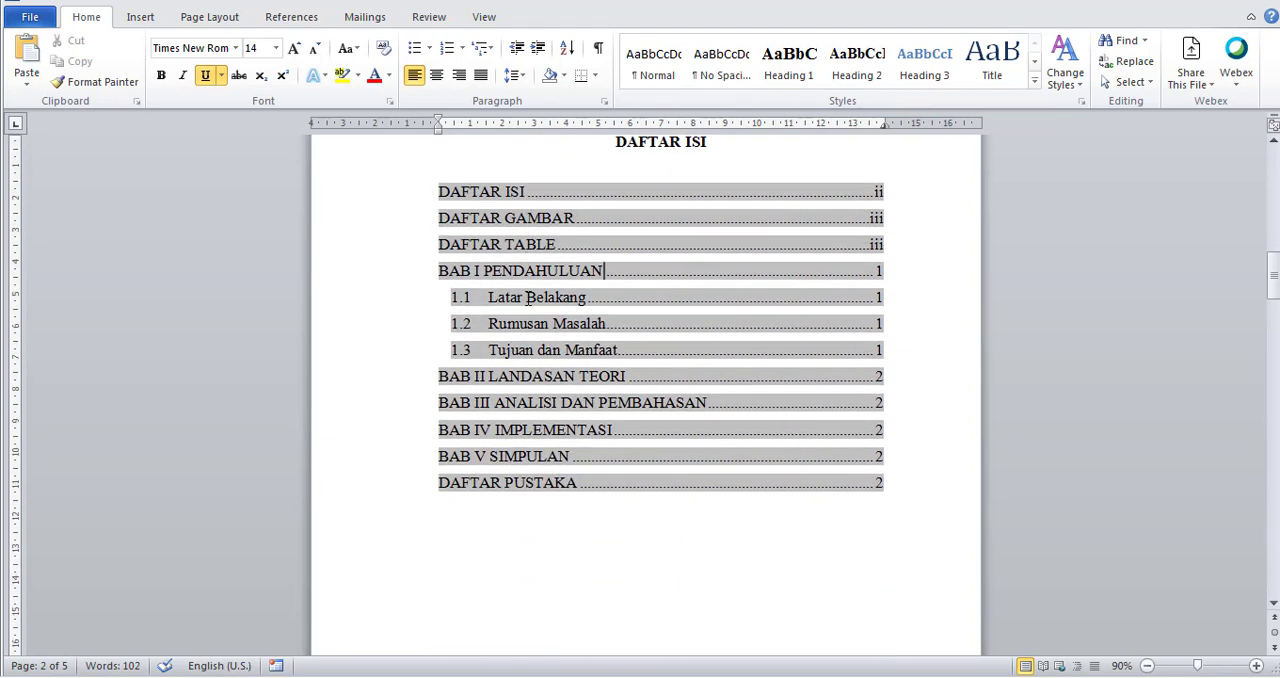
scroll(527, 297, down, 20)
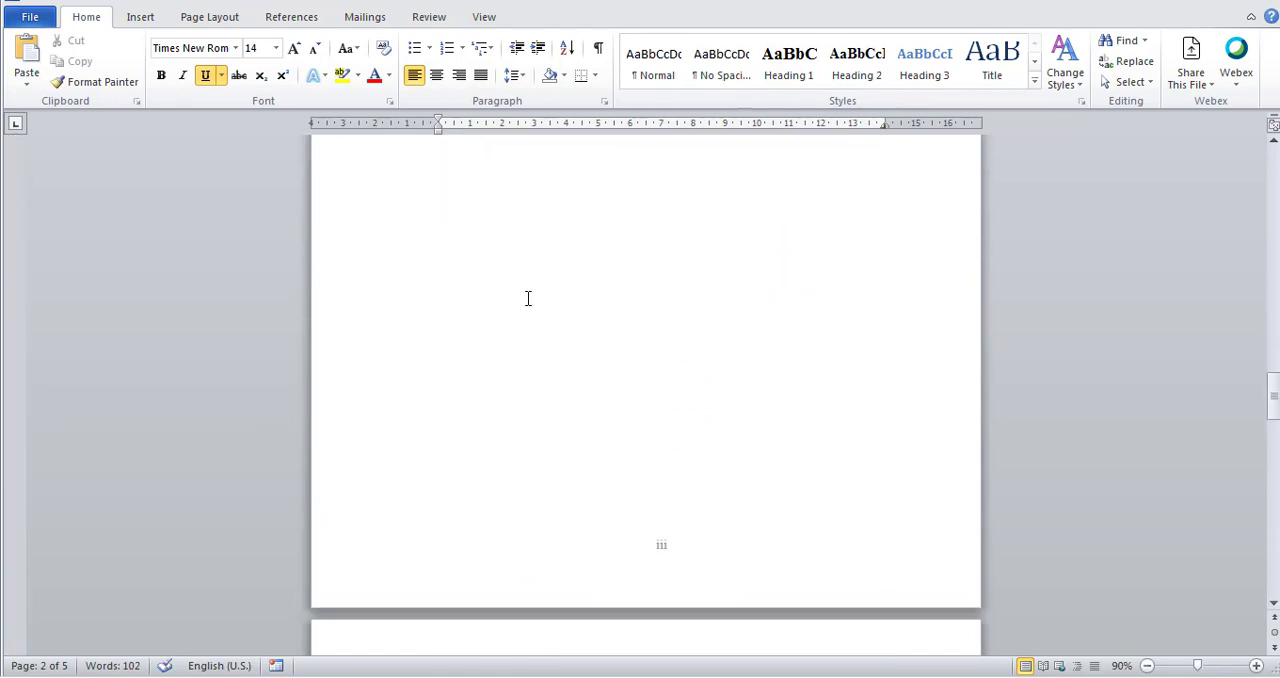
scroll(528, 296, down, 15)
scroll(528, 296, up, 6)
click(777, 412)
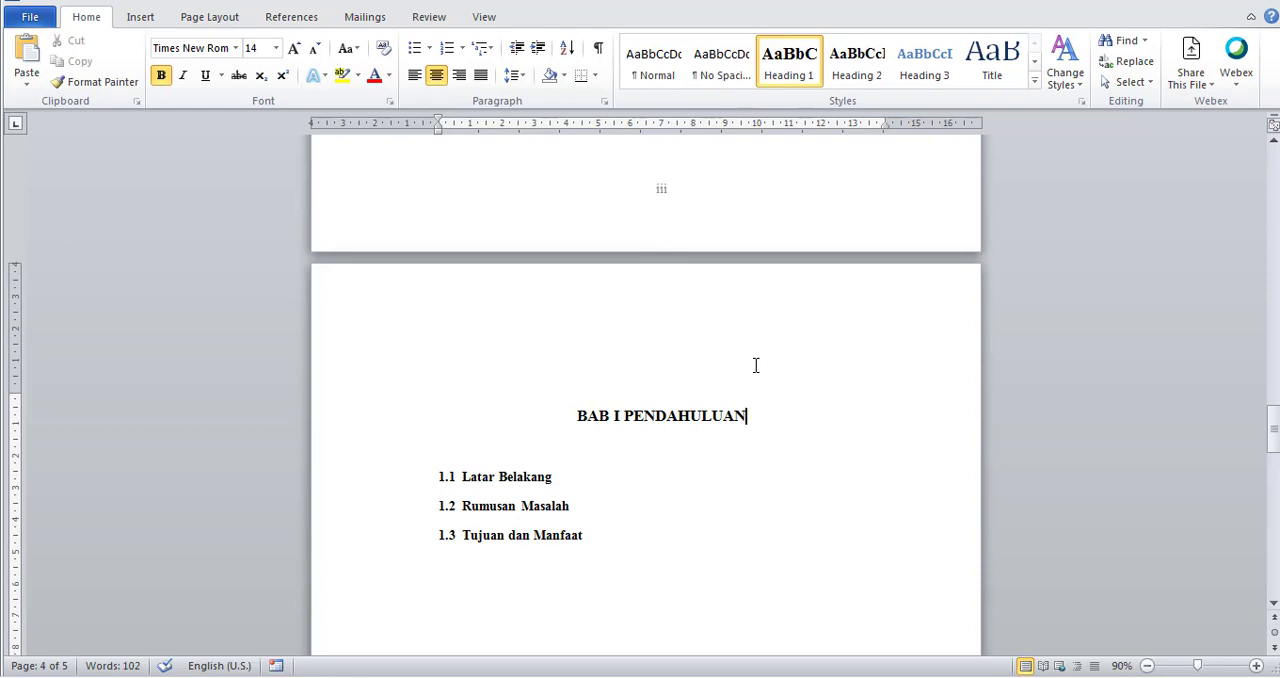
click(572, 480)
key(Return)
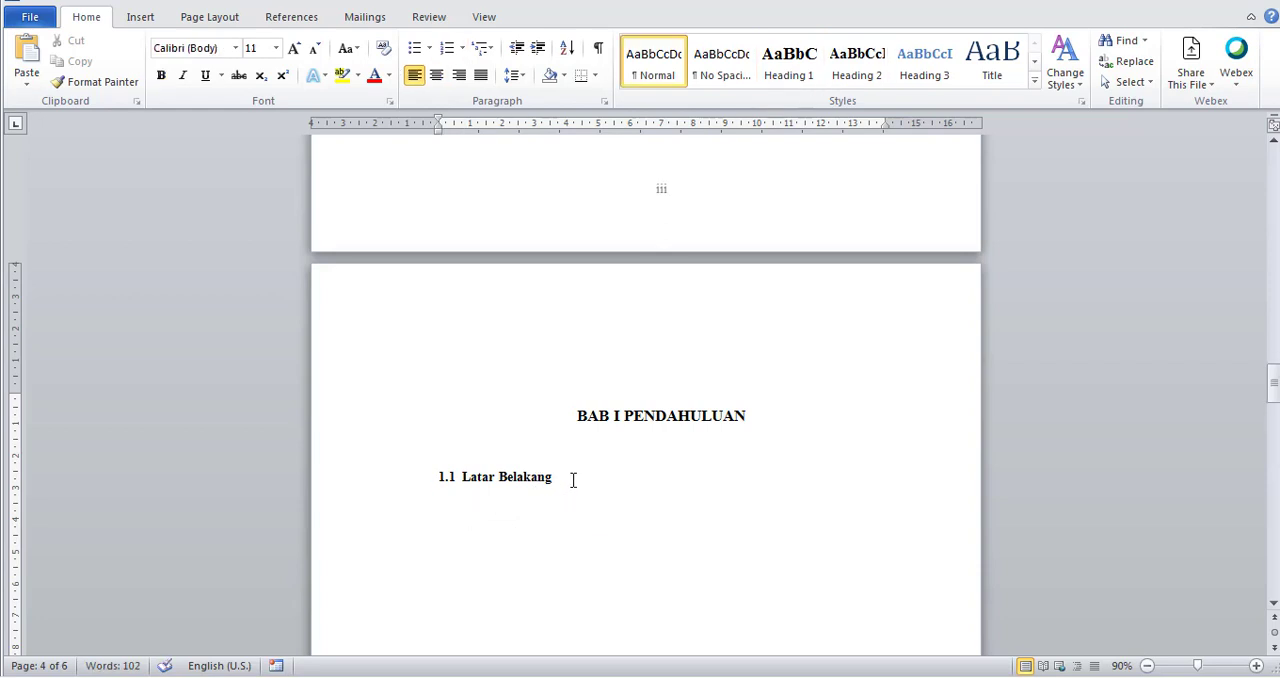
key(Return)
Copy the paragraph beginning "Aplikasi dana berdiri sejak 2018" from the Tugas pertekom dana document and paste it below the 1.1 Latar Belakang heading.
mouse_move(488, 677)
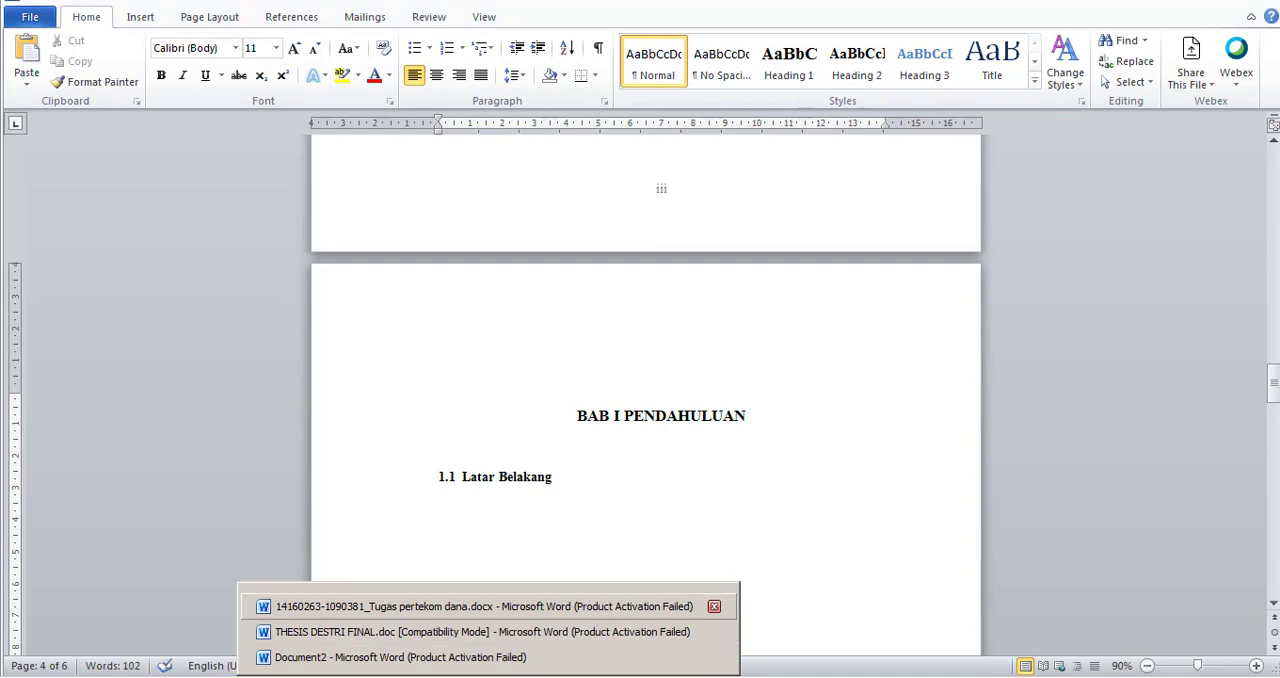
click(480, 606)
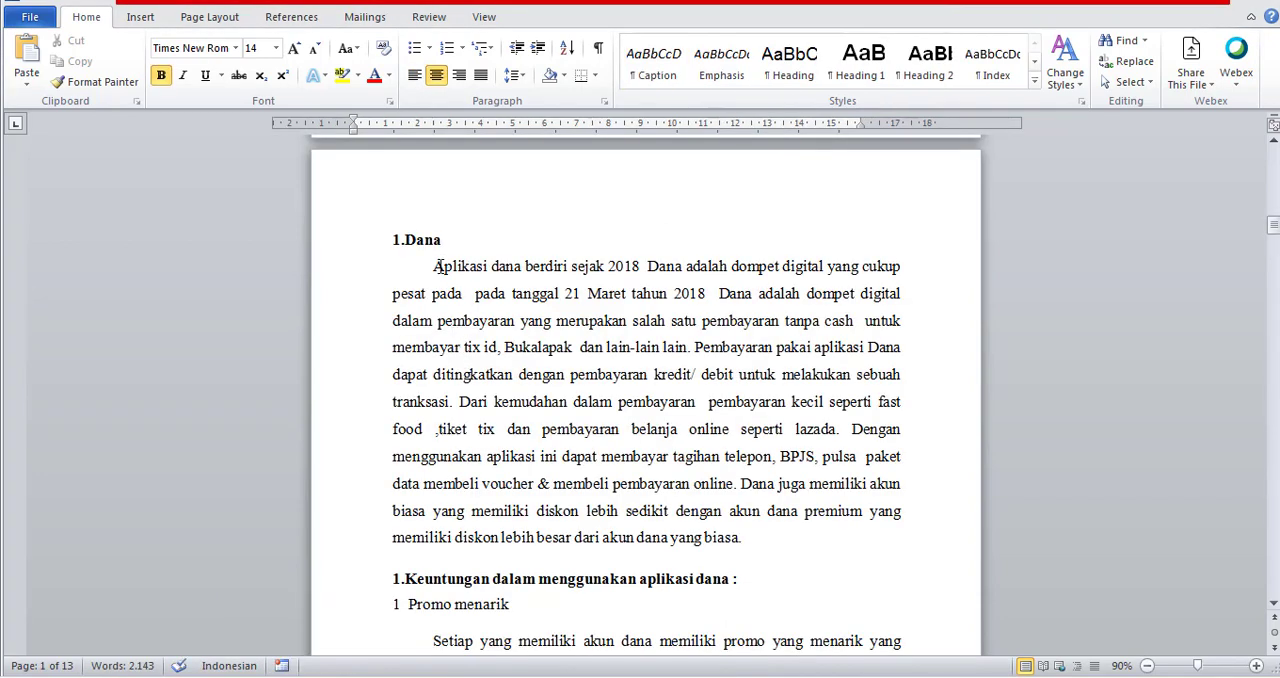
drag(438, 266, 745, 556)
key(ctrl+c)
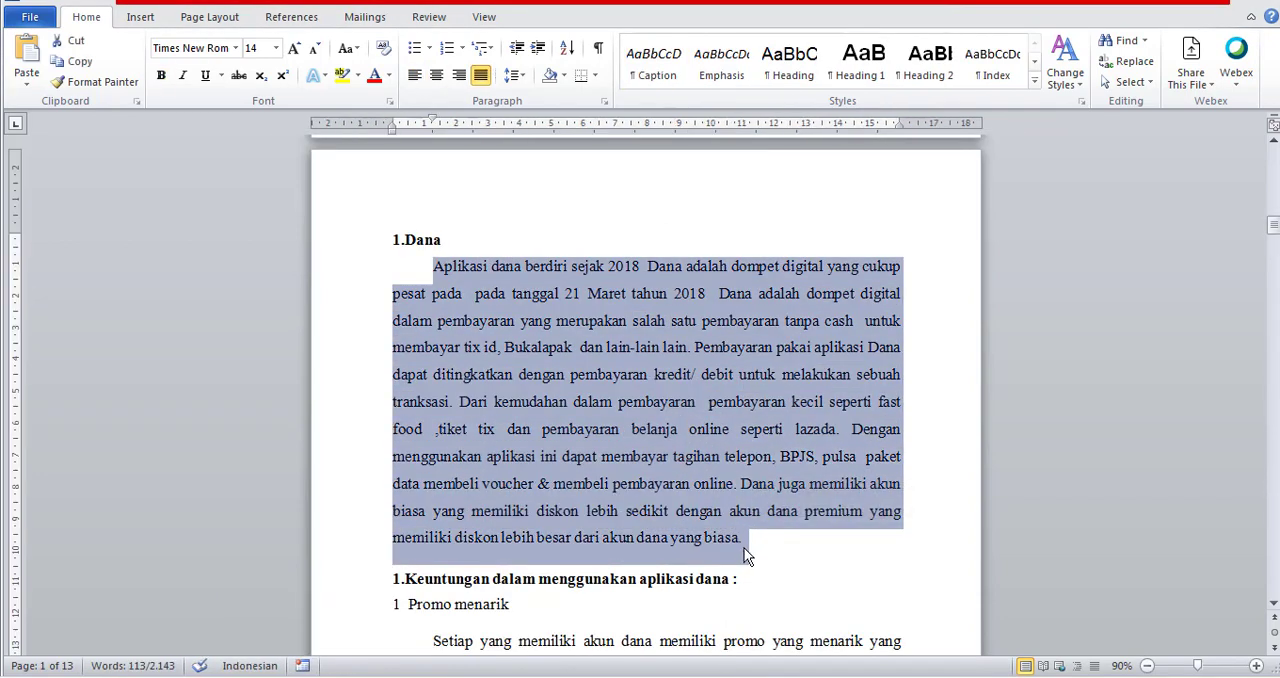
click(520, 632)
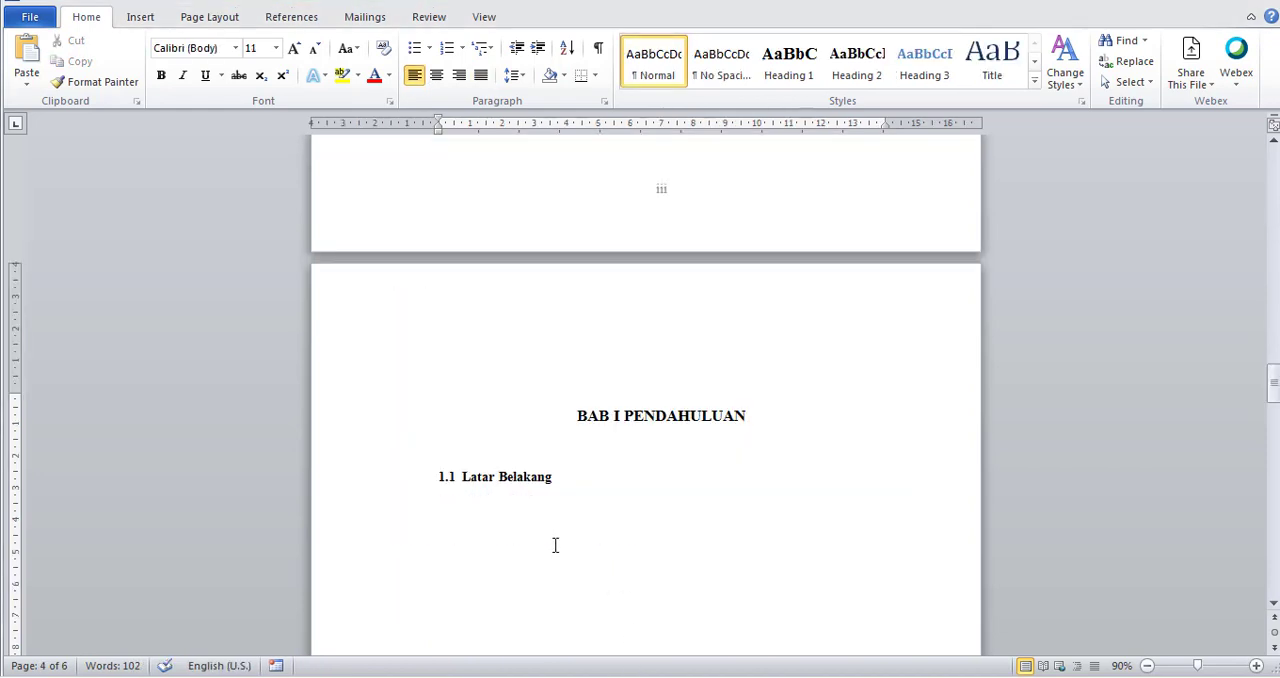
key(ctrl+v)
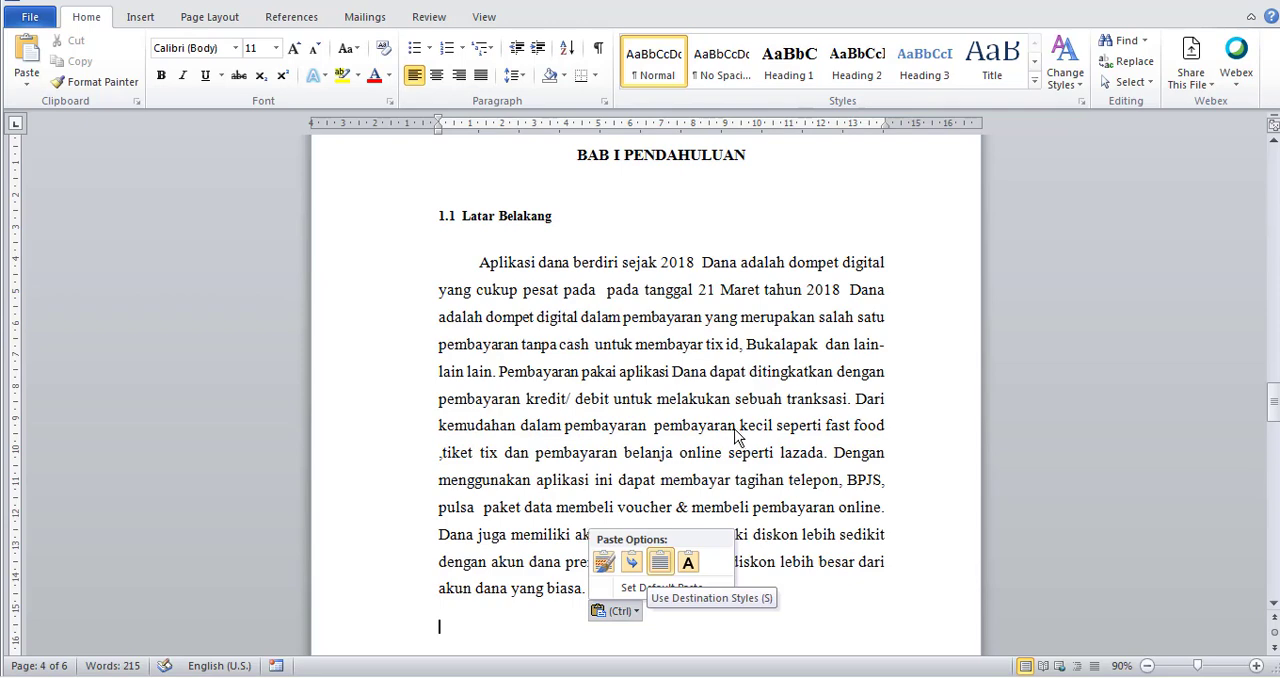
Copy the thesis passage following the Mental Stimulus Processing quotation, up to "masyarakat.", and paste it below the Aplikasi dana paragraph in the paper.
key(alt+Tab)
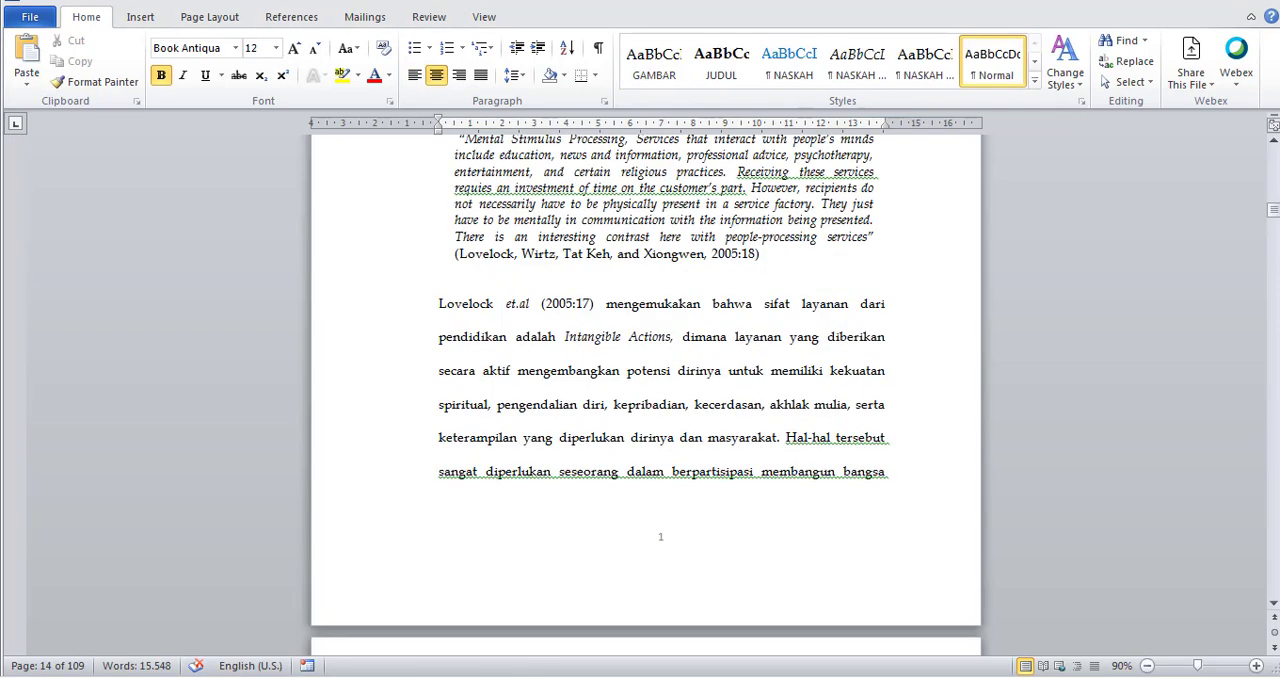
drag(440, 303, 872, 472)
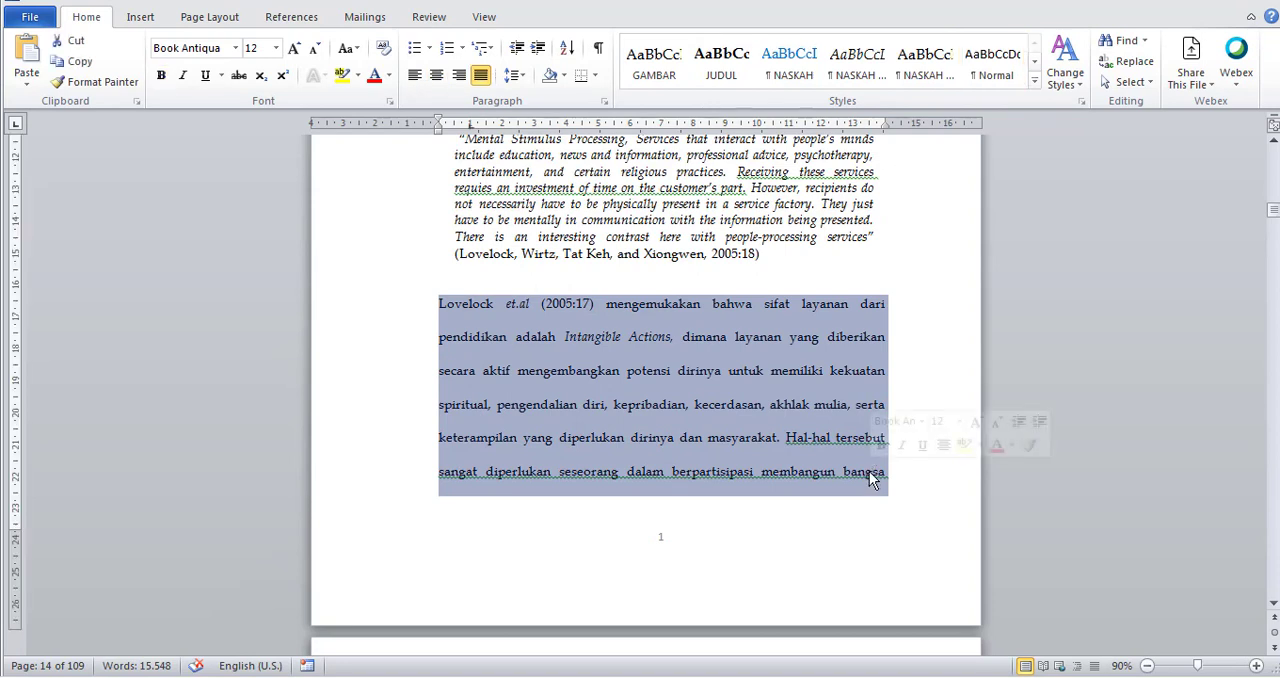
click(503, 306)
drag(434, 306, 785, 438)
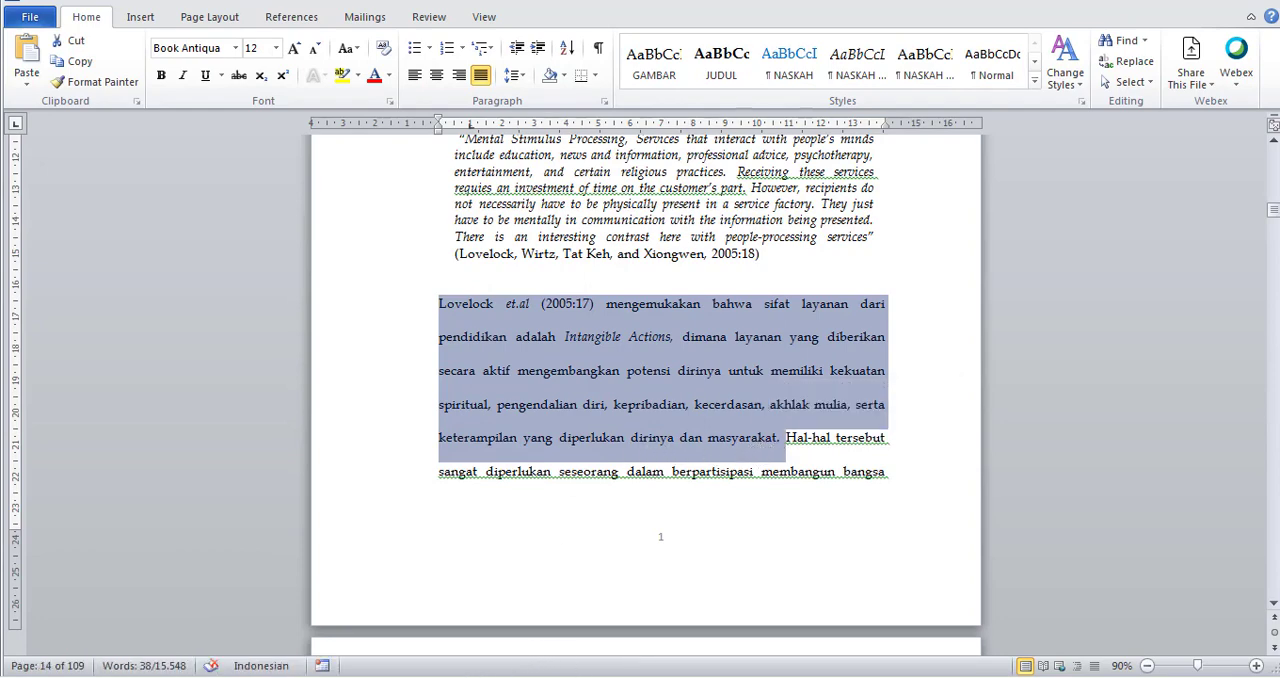
key(alt+Tab)
key(ctrl+v)
key(ctrl)
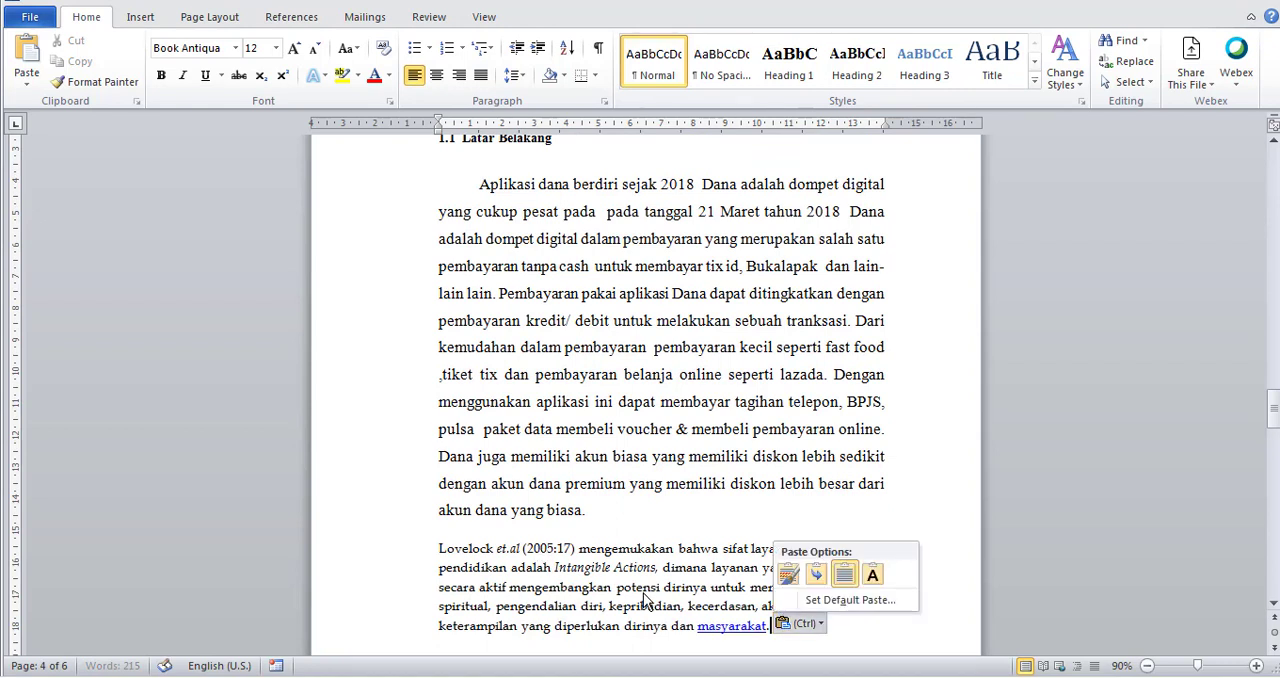
Set both body paragraphs under 1.1 Latar Belakang to Times New Roman, size 12.
click(480, 184)
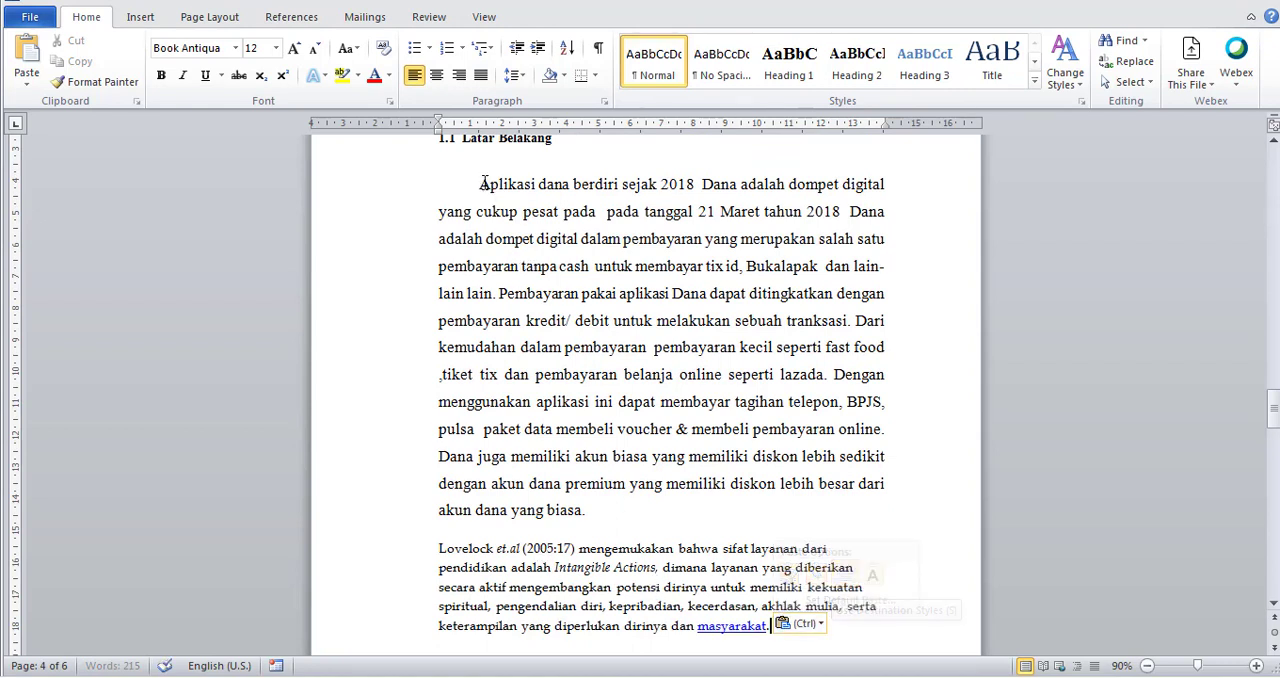
drag(480, 184, 849, 624)
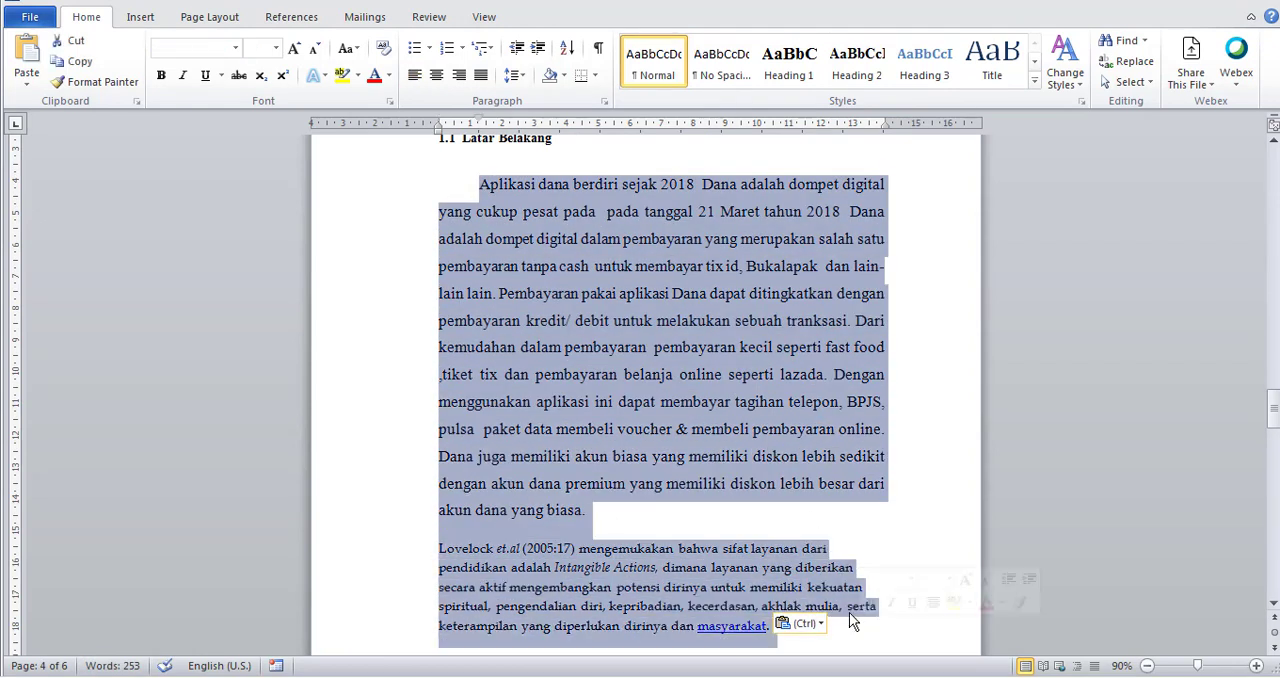
click(236, 49)
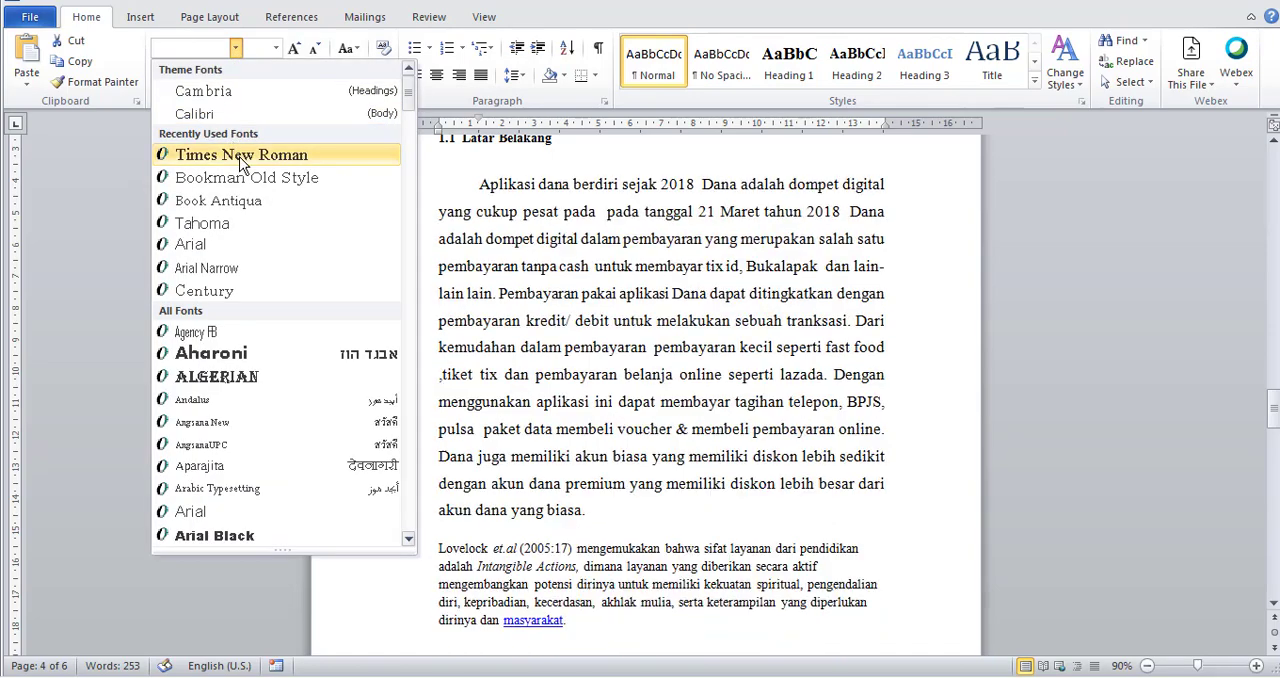
click(241, 155)
click(275, 48)
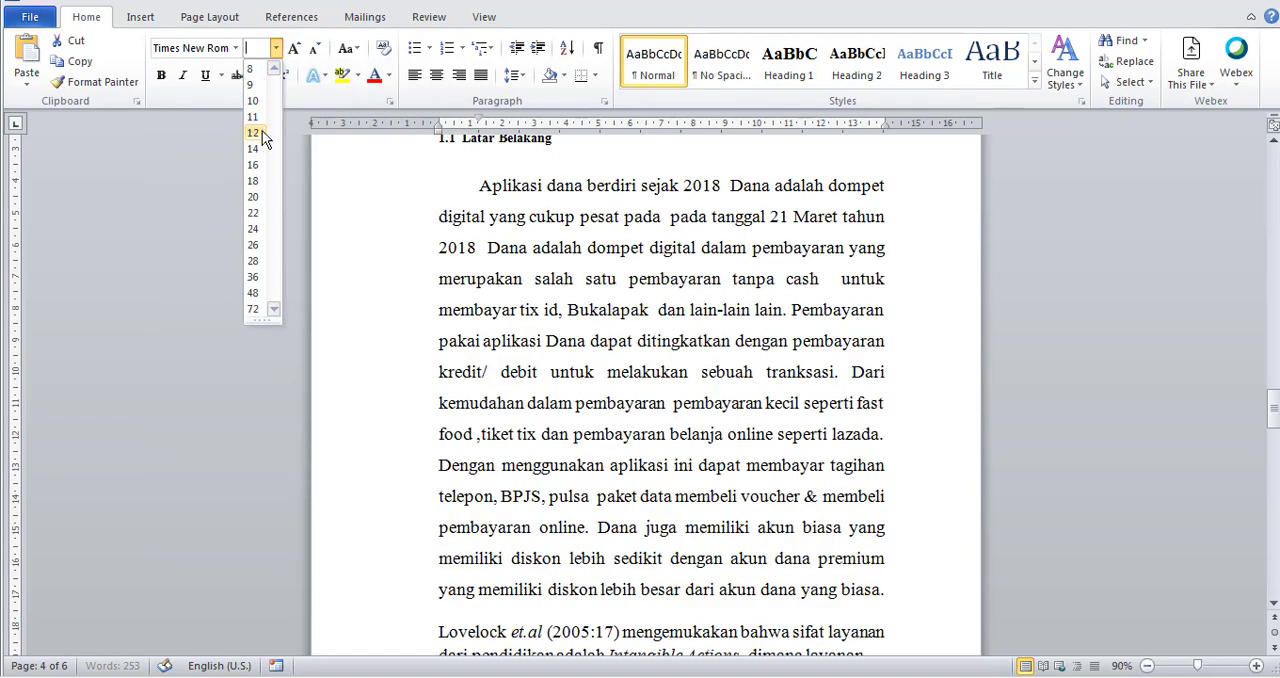
click(265, 134)
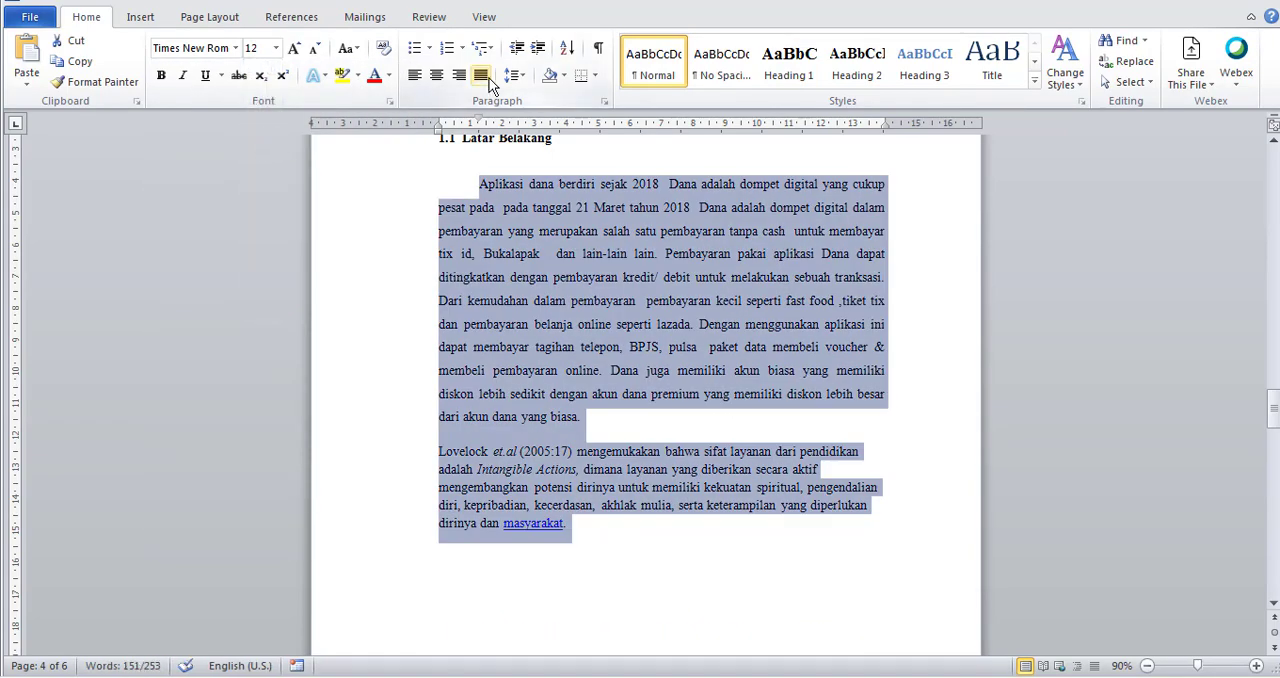
Justify both paragraphs under 1.1 Latar Belakang and set their line spacing to 1.15.
click(481, 76)
click(514, 75)
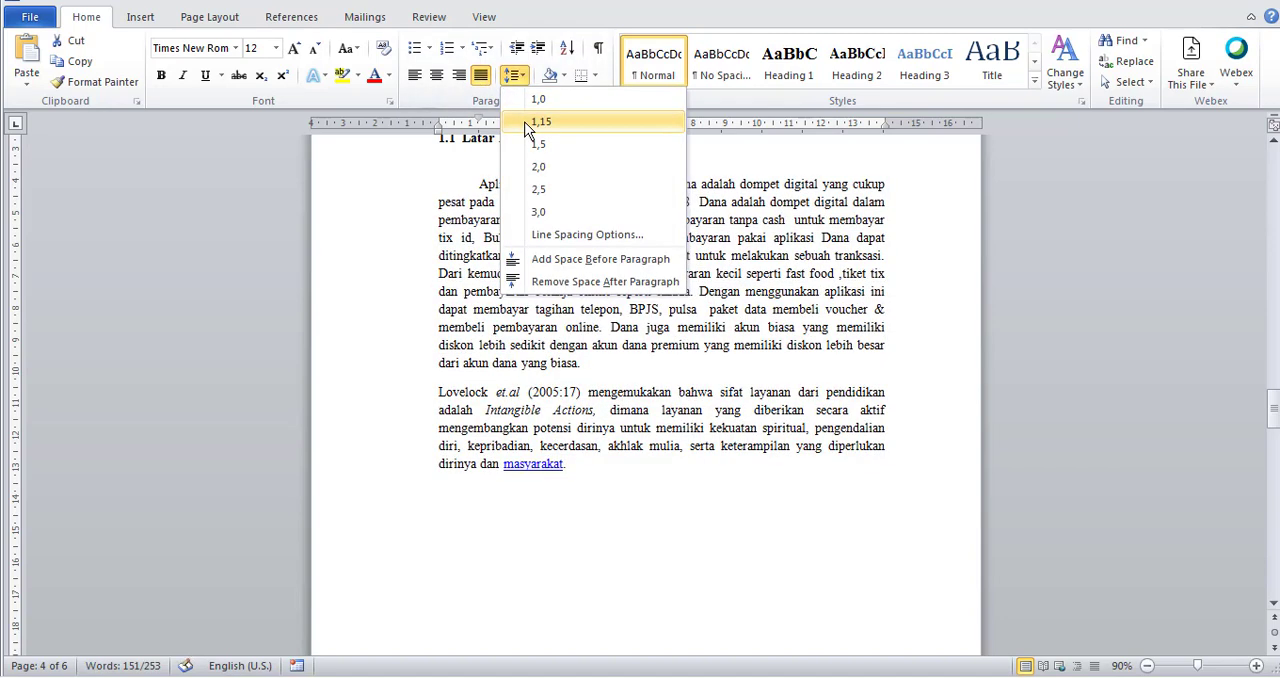
click(526, 121)
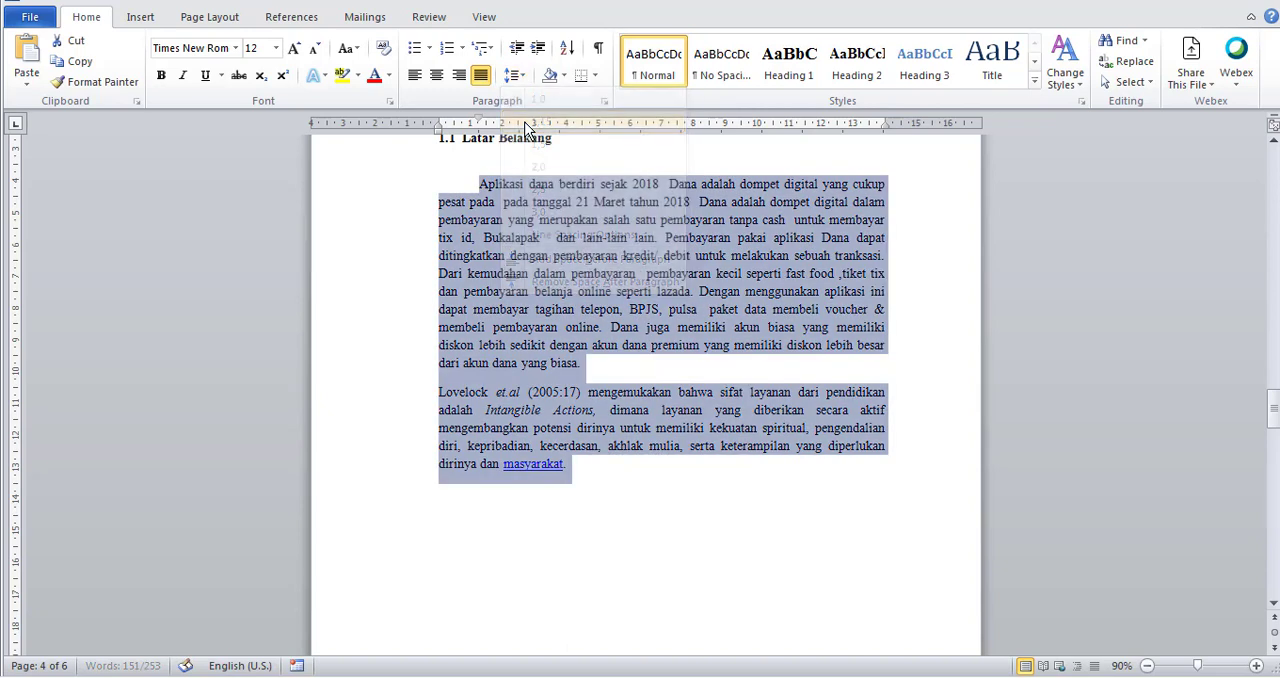
click(600, 307)
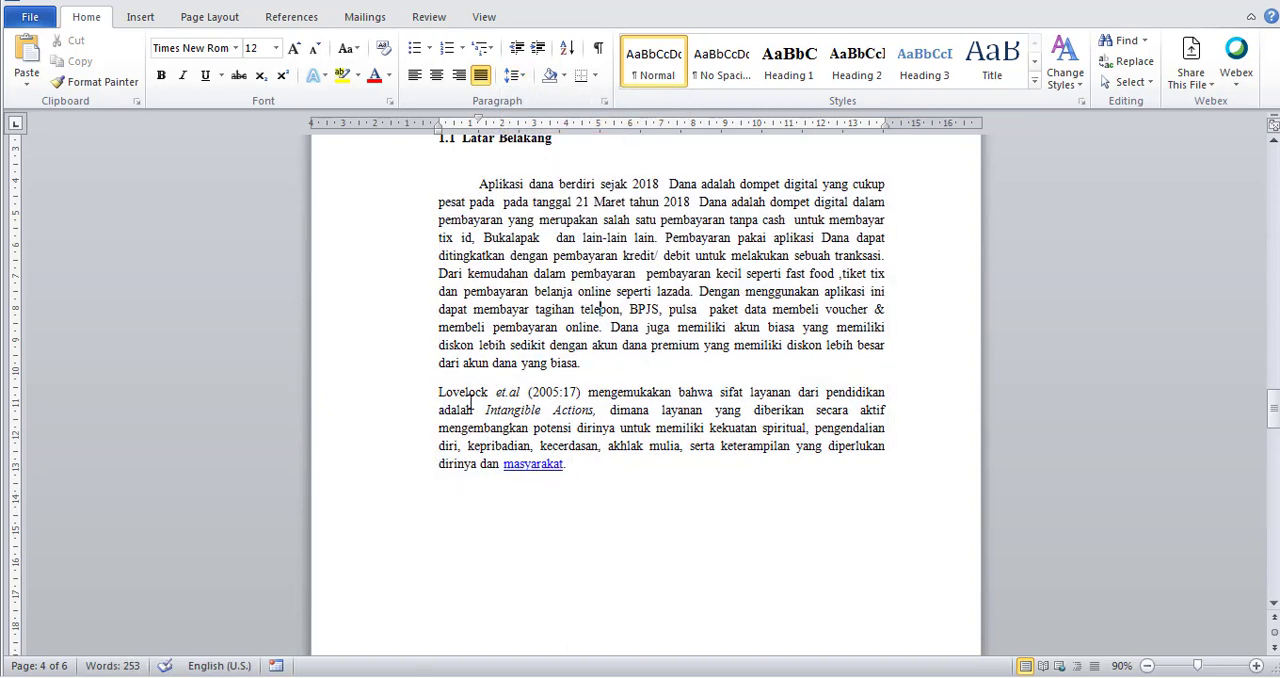
Indent the first line of the second Latar Belakang paragraph and replace its opening words through "sifat" with "Sifat".
click(437, 391)
key(Tab)
key(Tab)
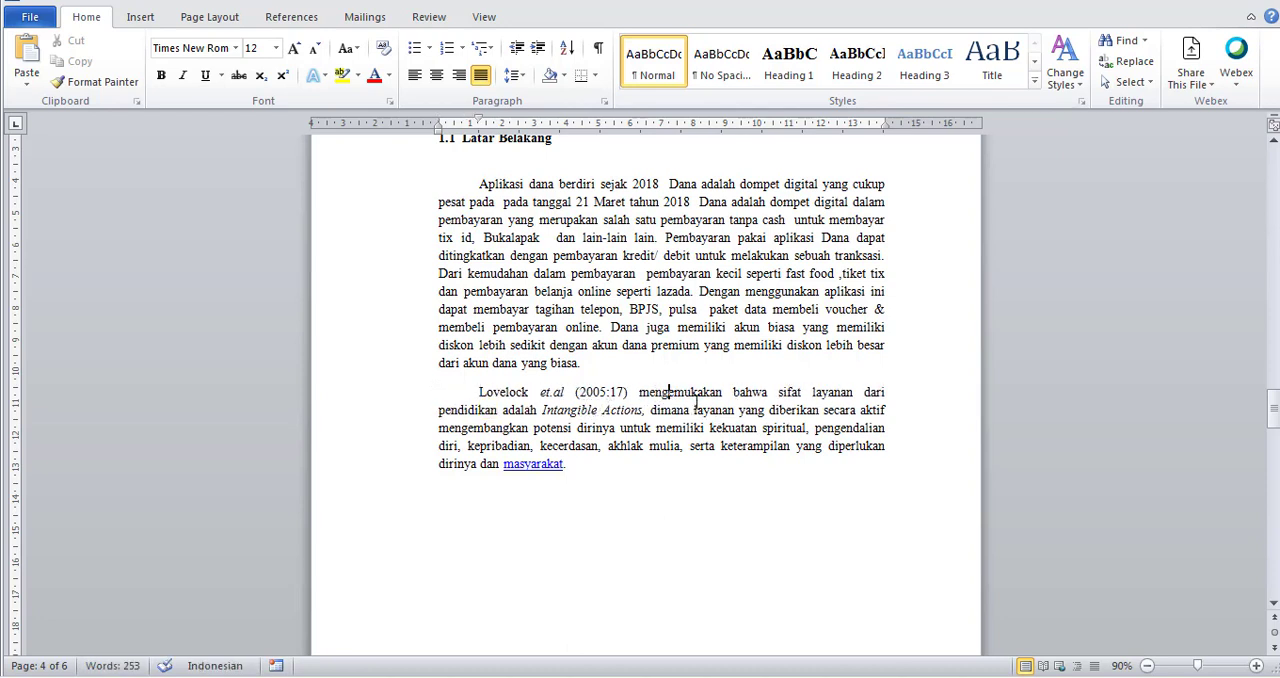
scroll(760, 392, down, 2)
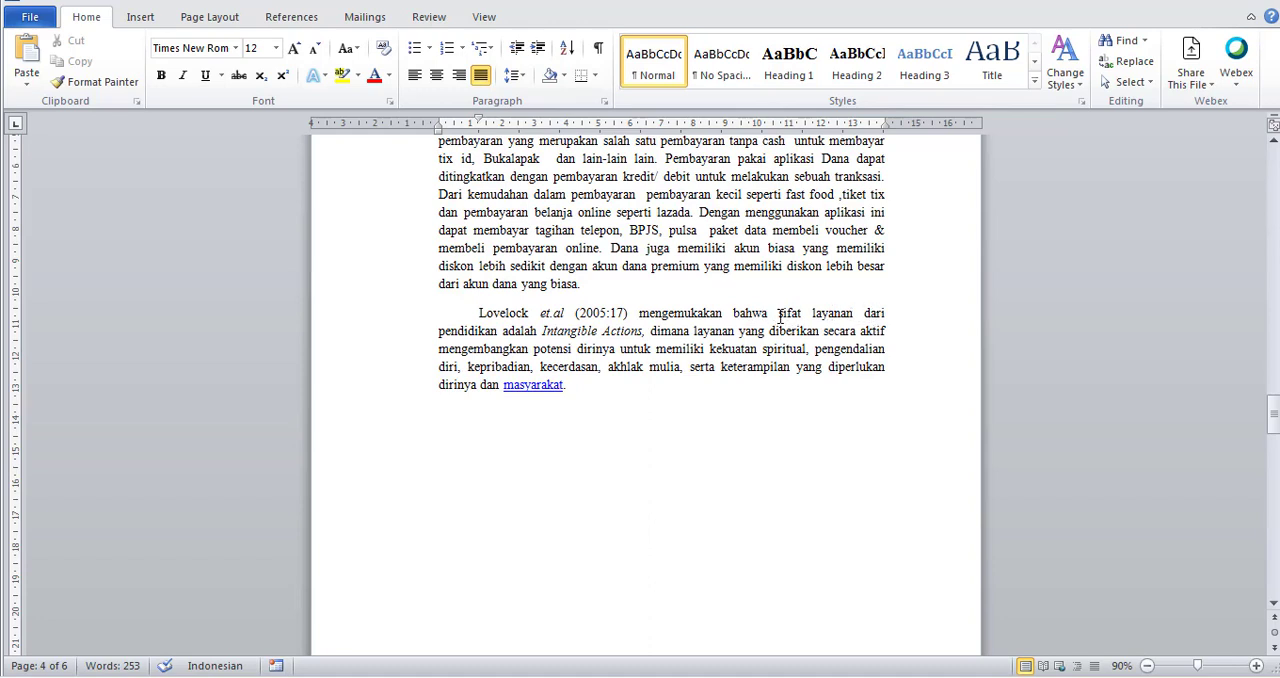
drag(783, 313, 489, 318)
text(S)
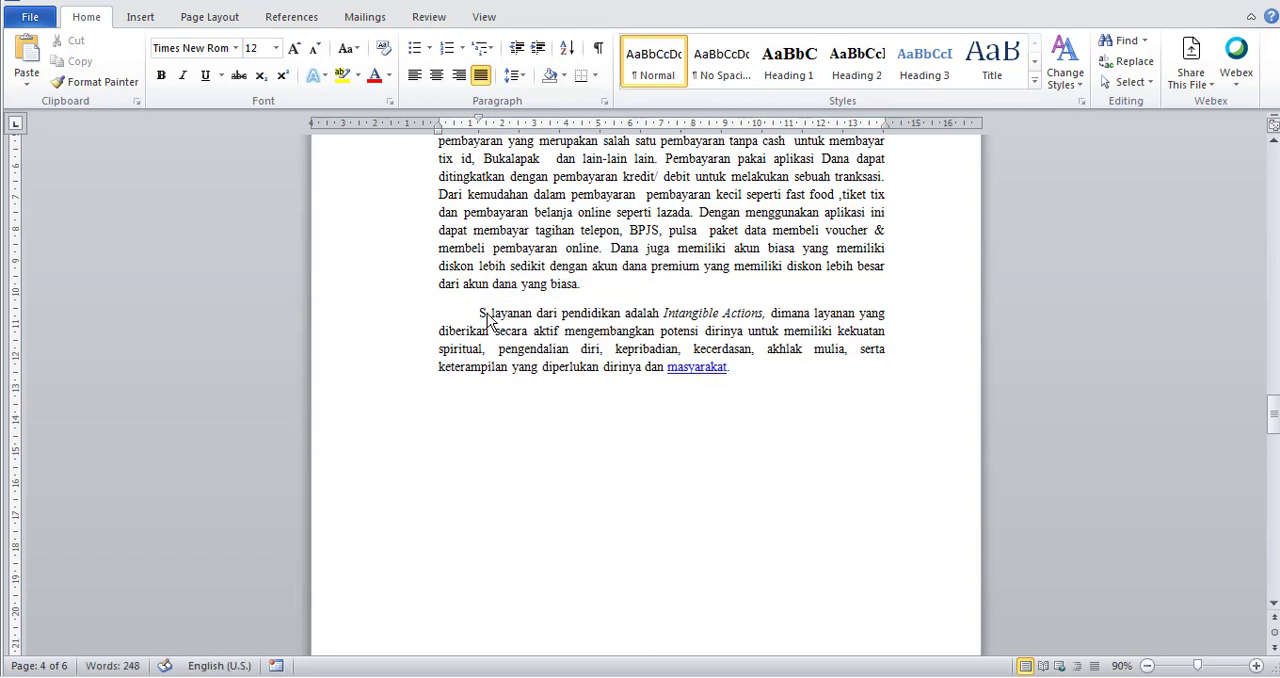
text(ifat)
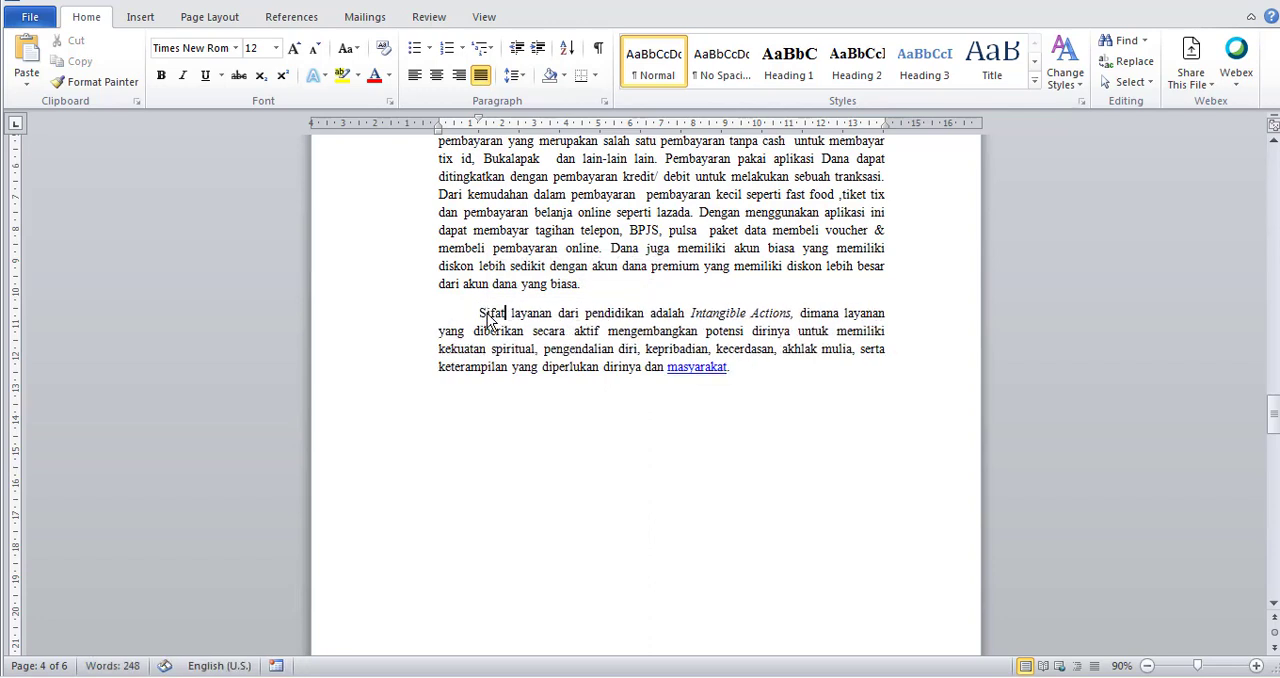
Remove the underline from "masyarakat." at the end of the second paragraph and change its font colour to black.
drag(737, 368, 689, 382)
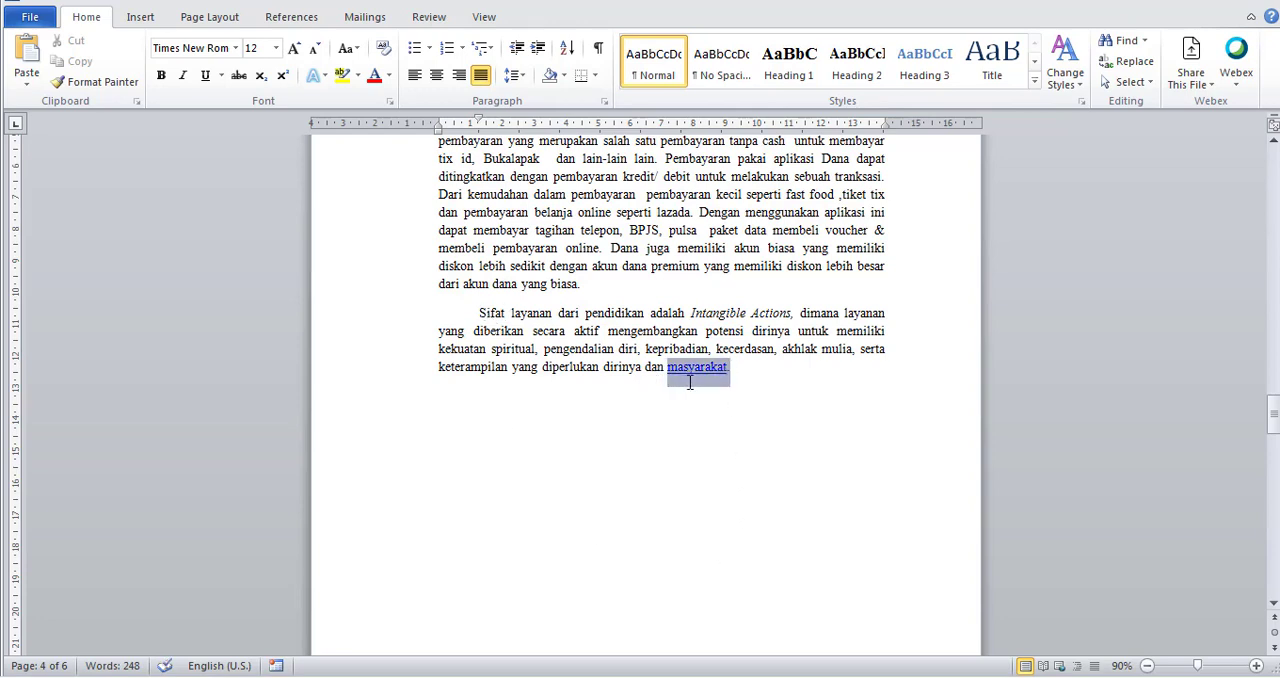
click(205, 76)
click(220, 78)
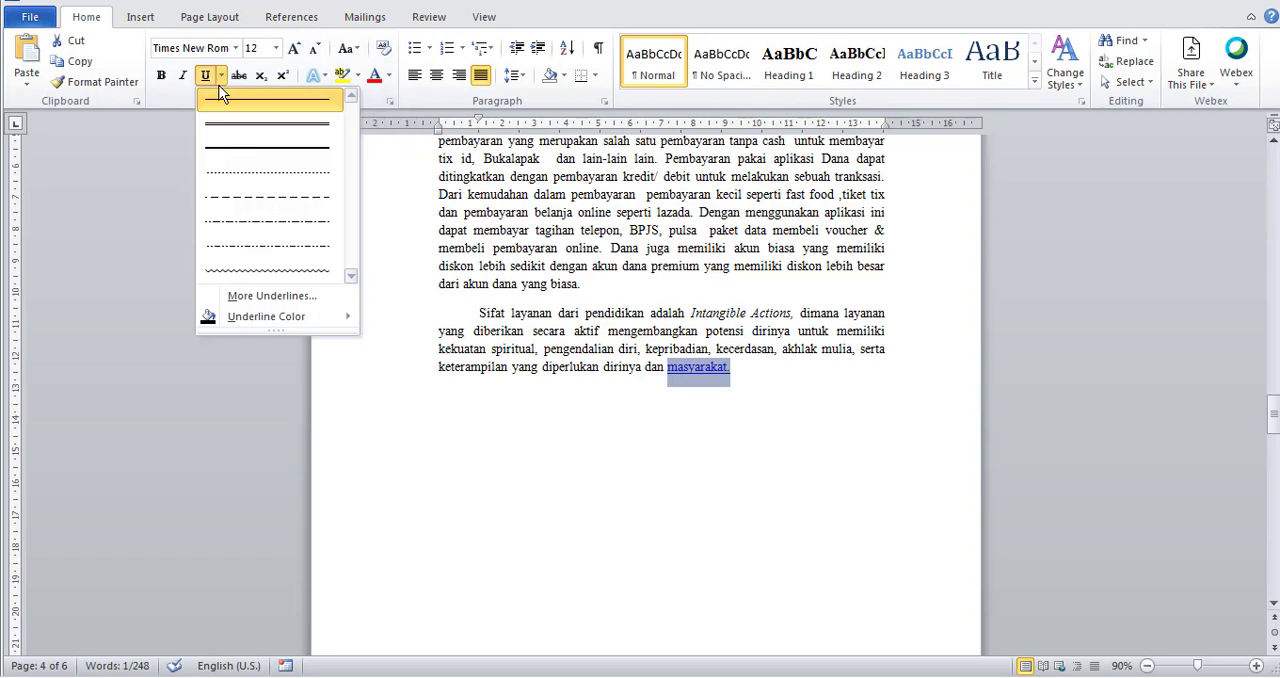
click(208, 76)
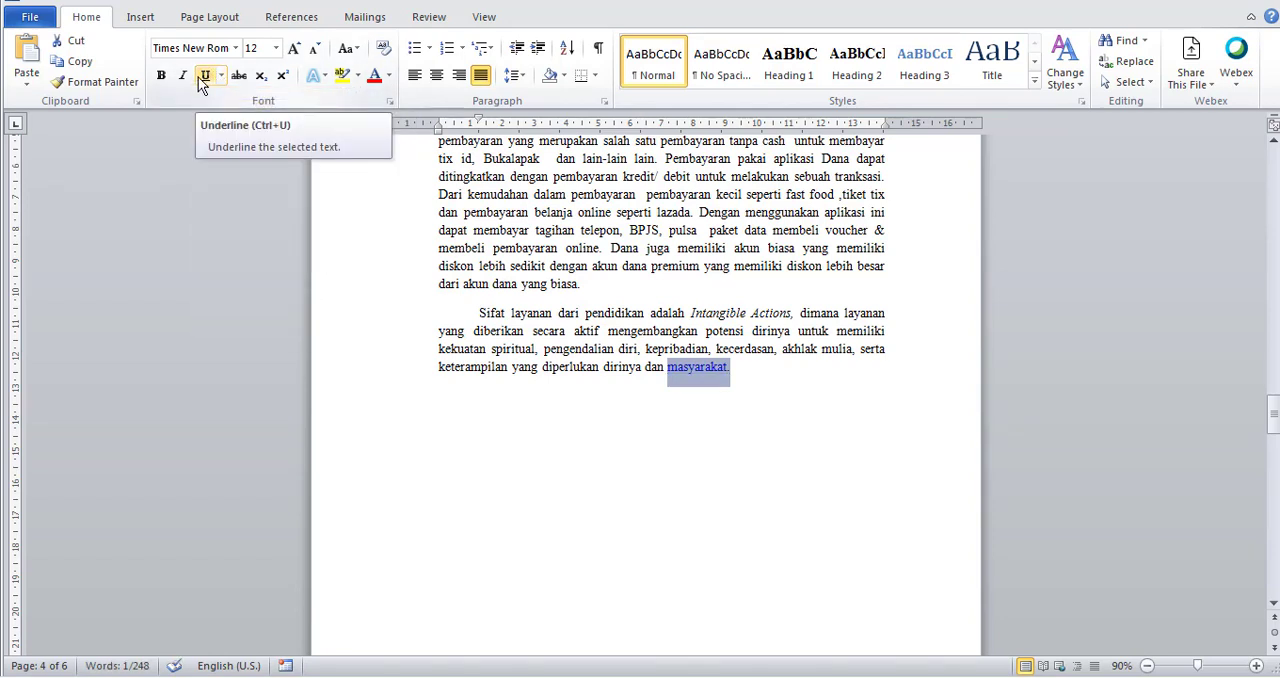
click(389, 76)
click(378, 100)
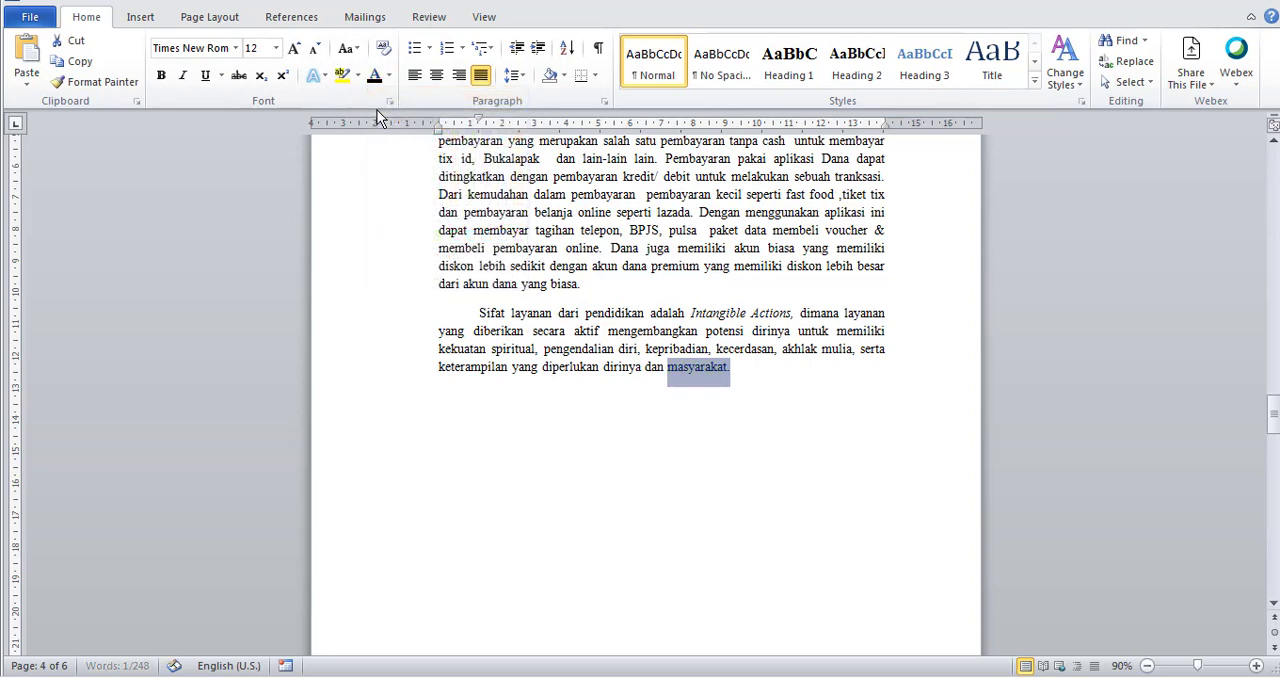
click(744, 378)
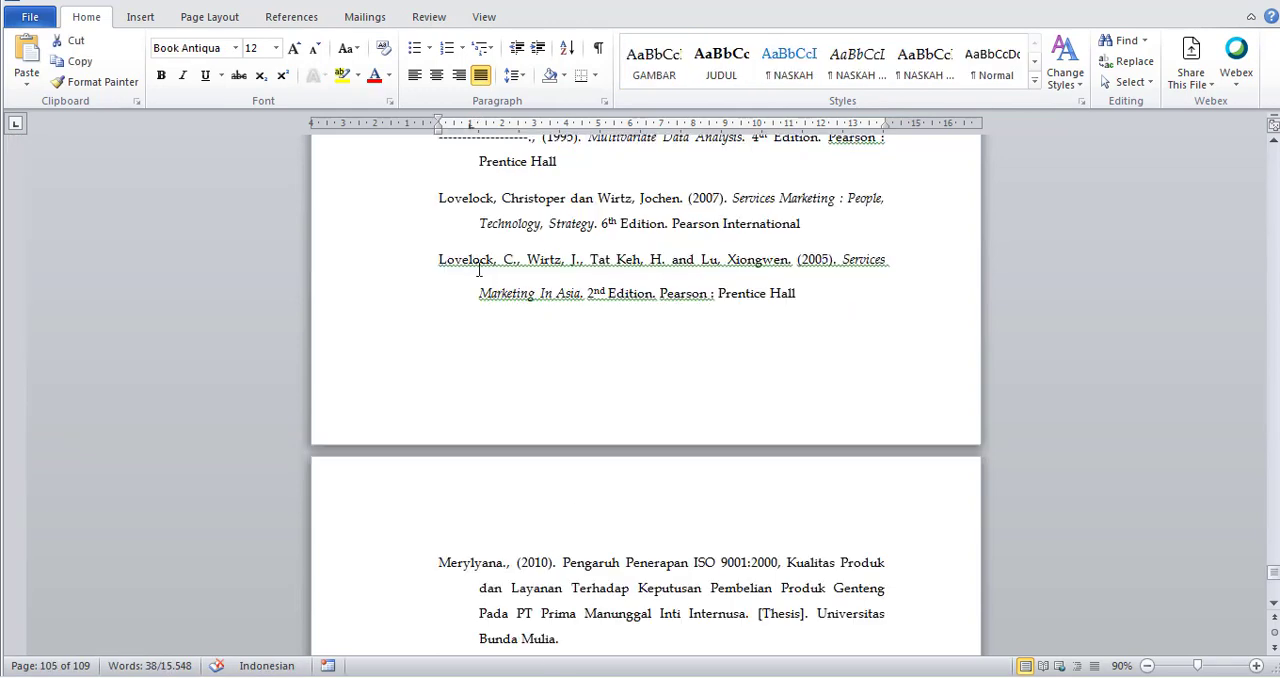
Examine the bibliography entry for Services Marketing In Asia (2005) in the thesis document, and return to the paper.
scroll(480, 265, up, 1)
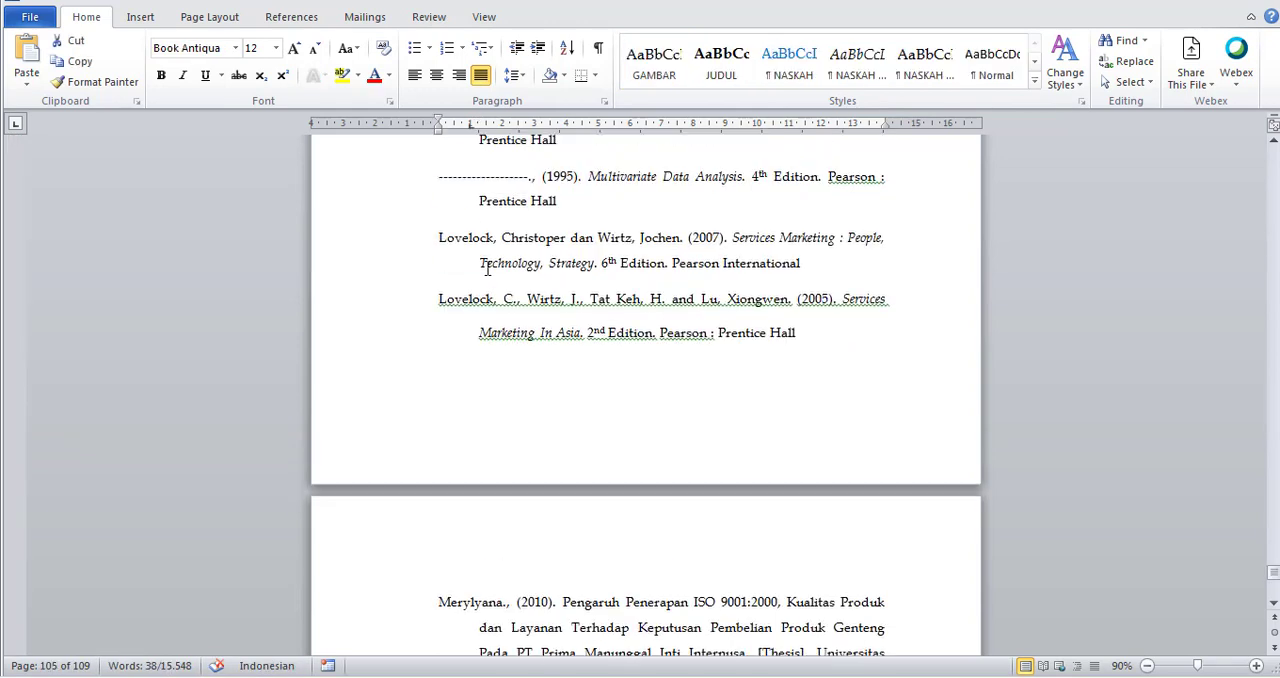
scroll(493, 329, up, 1)
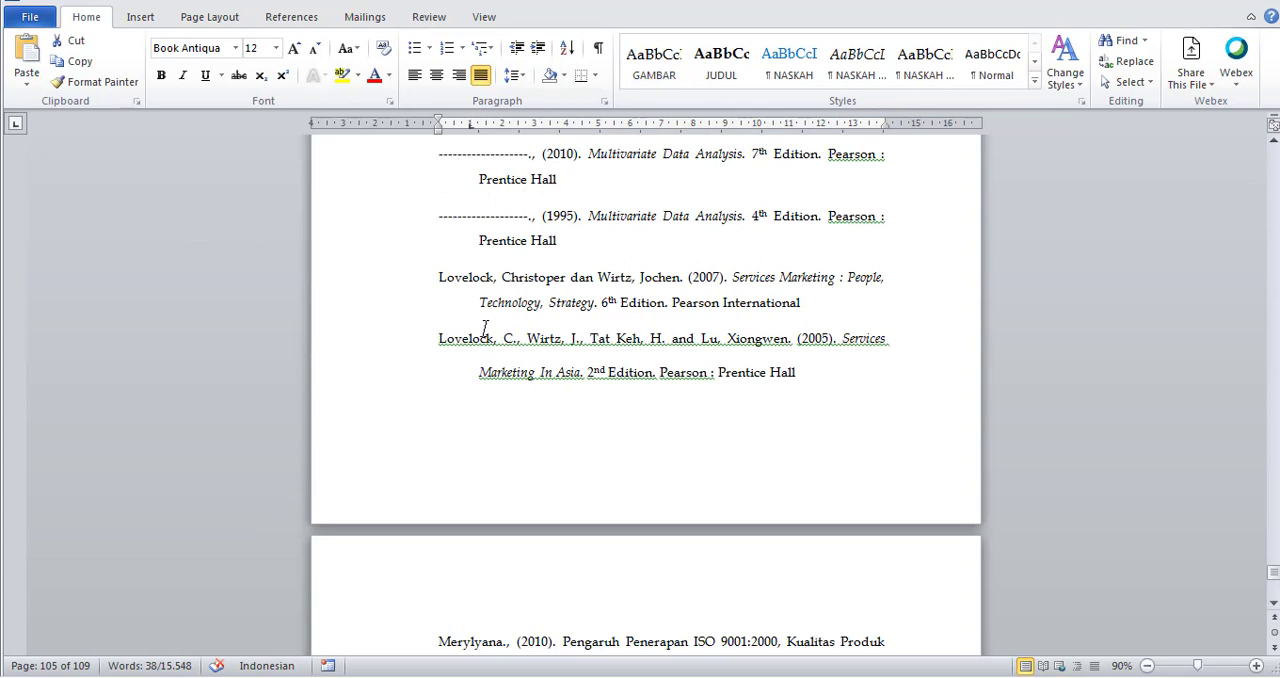
scroll(489, 340, up, 1)
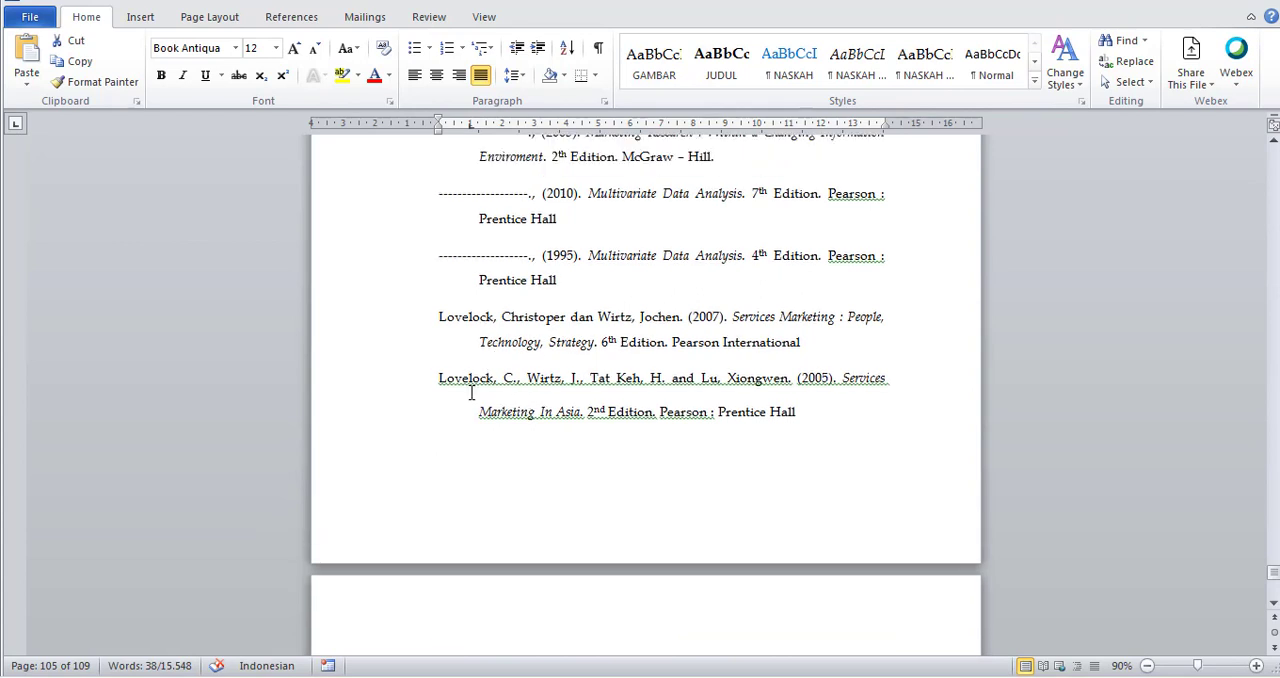
click(570, 389)
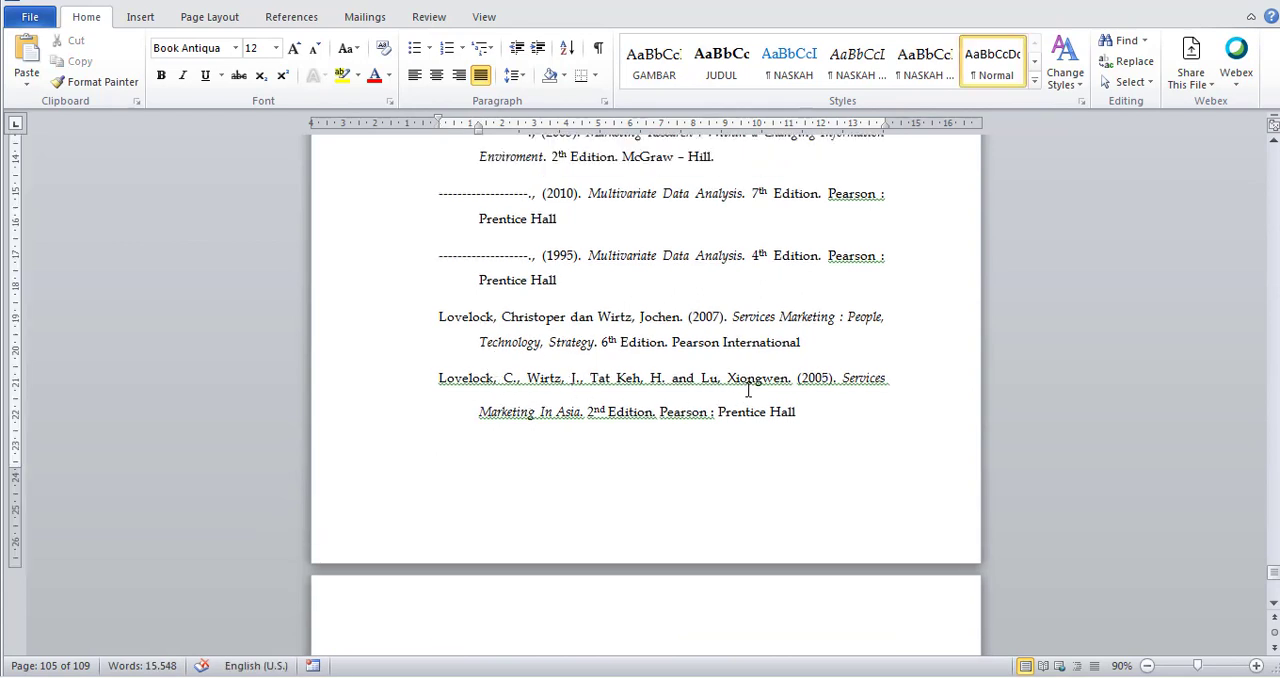
drag(747, 391, 753, 391)
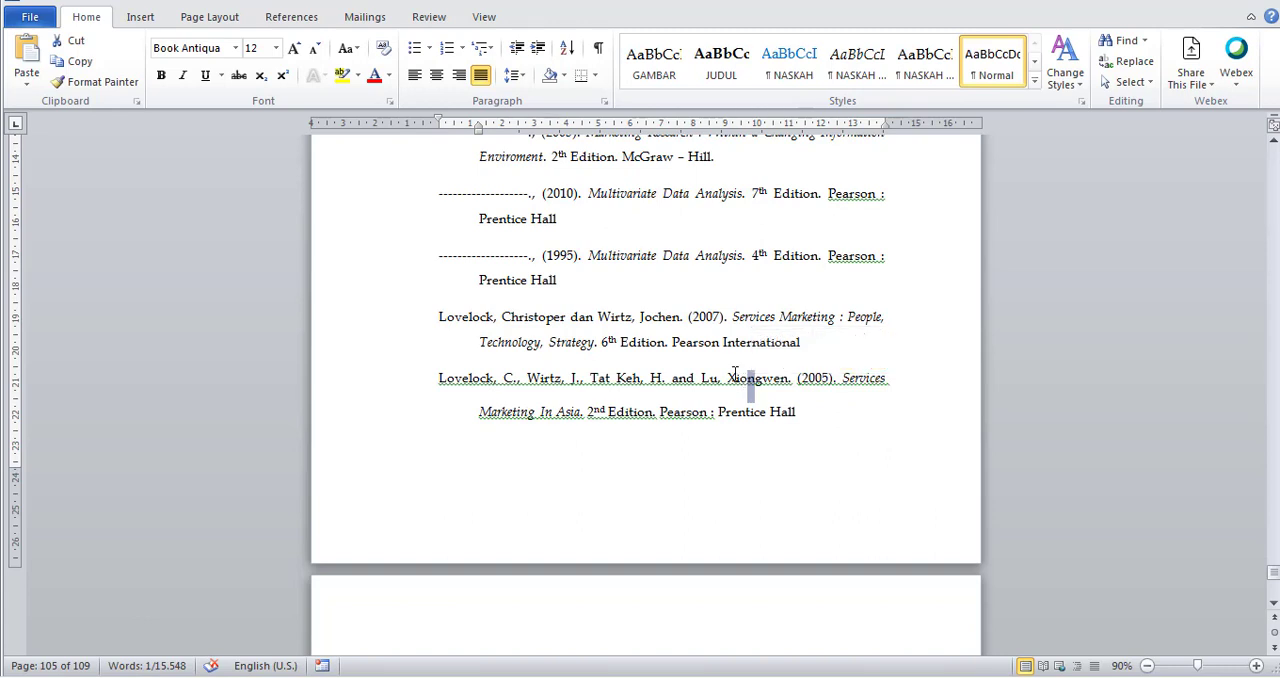
click(604, 674)
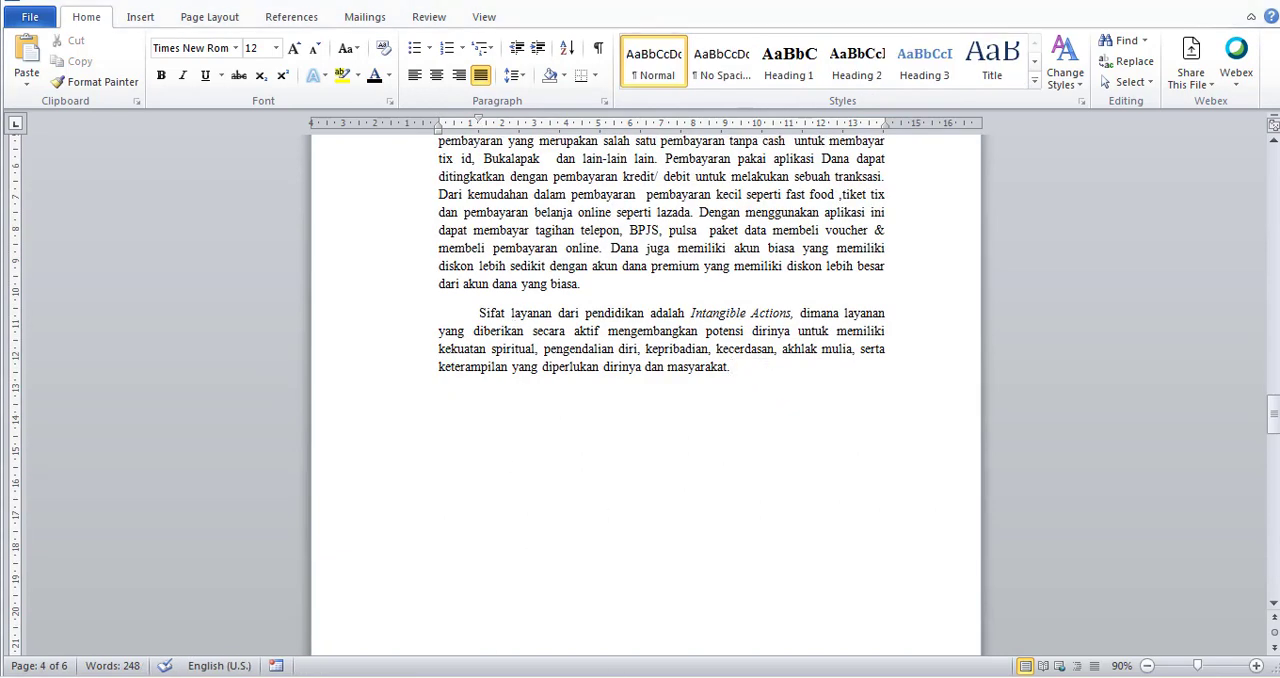
click(580, 672)
click(442, 375)
click(767, 367)
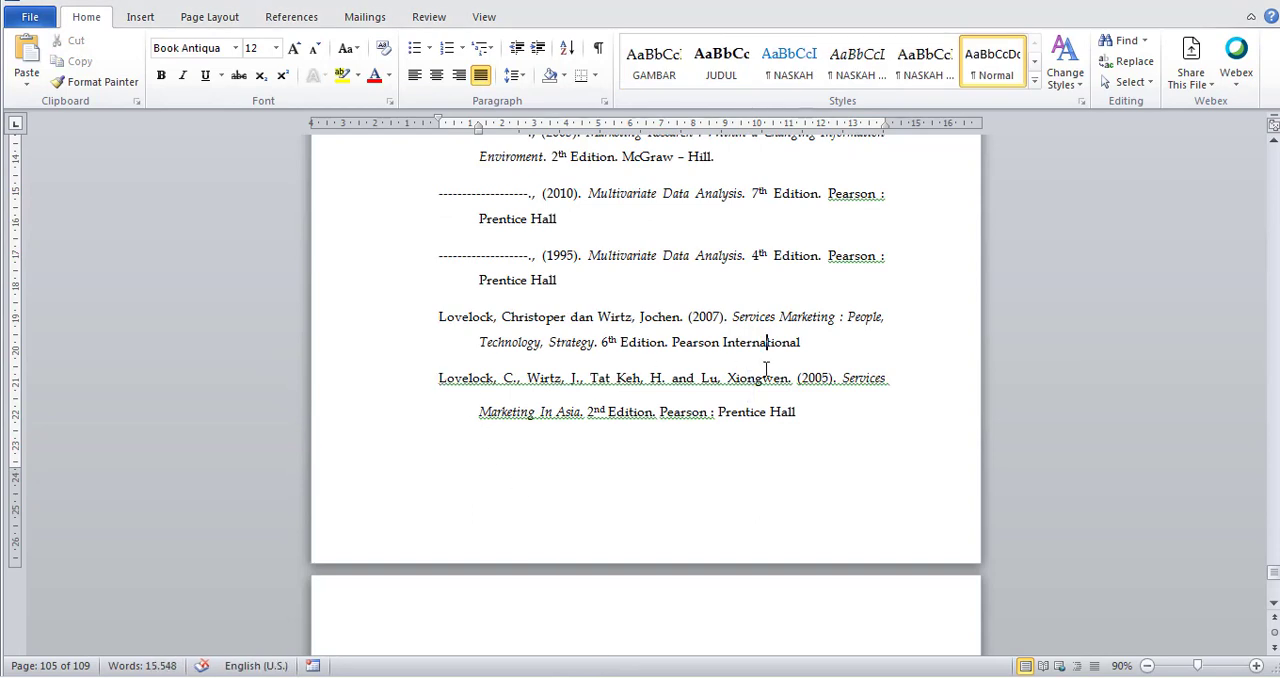
key(alt+shift)
click(489, 677)
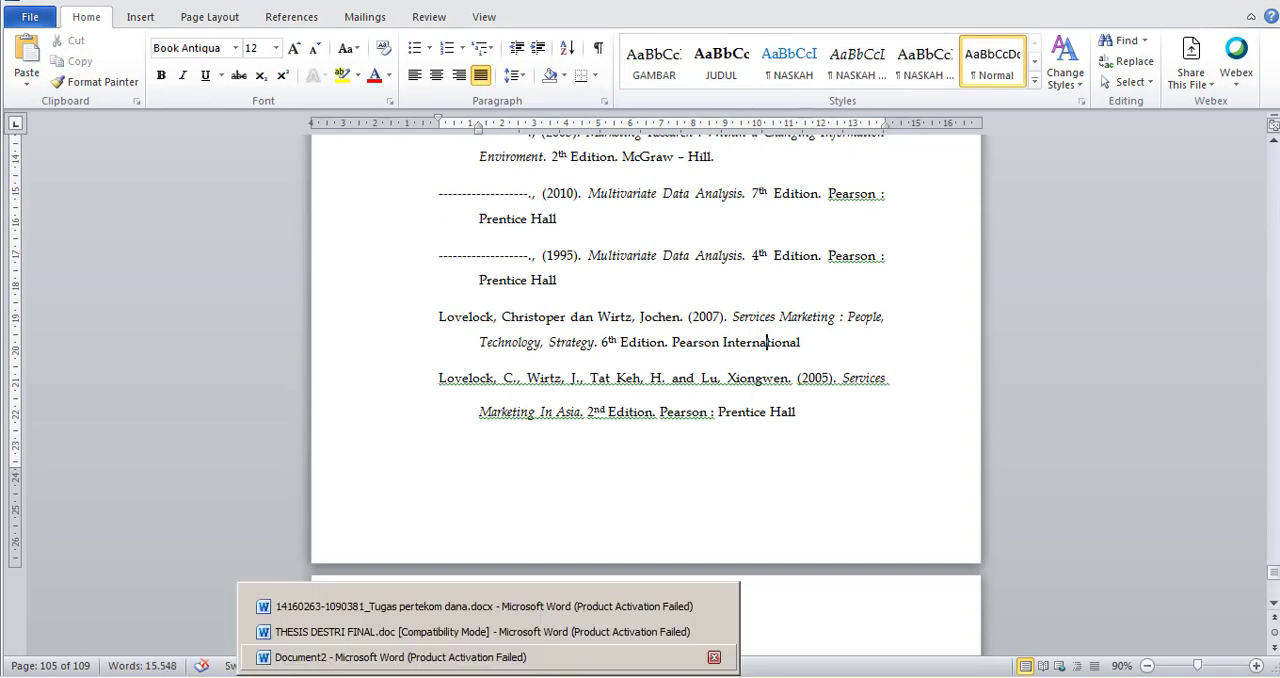
click(480, 606)
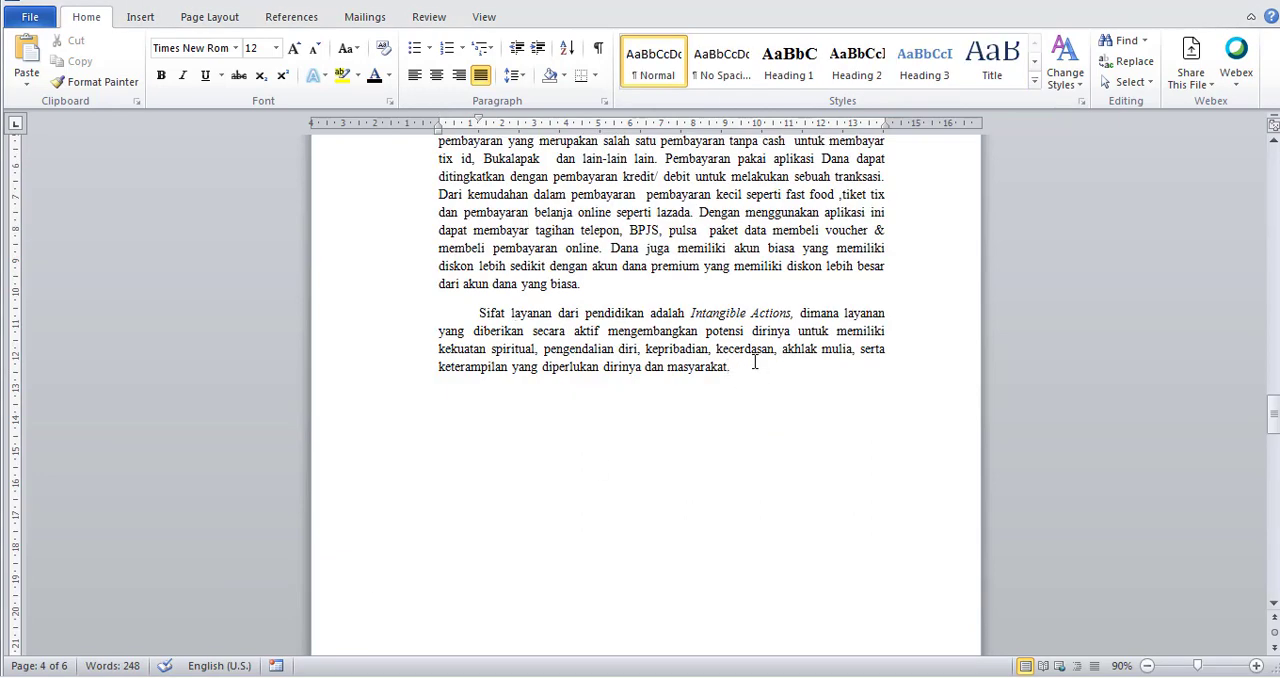
Add a space before the full stop after "masyarakat" in the second paragraph and open Mendeley for a citation there.
click(293, 22)
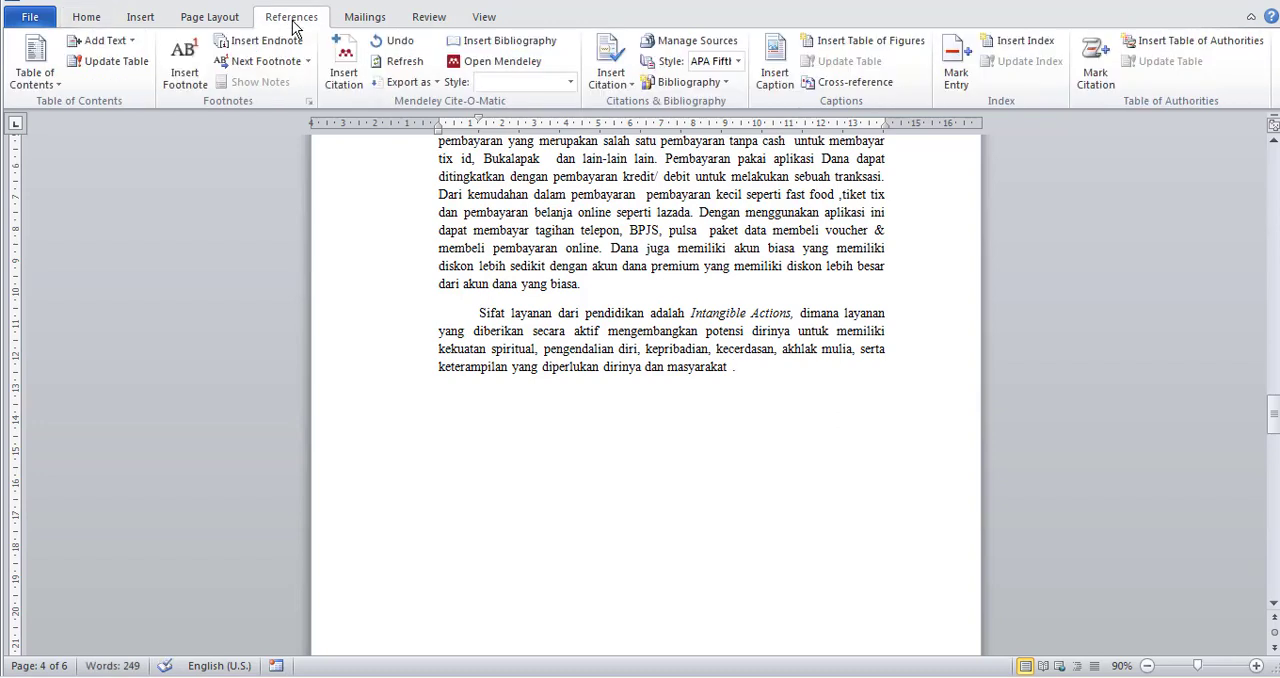
click(360, 77)
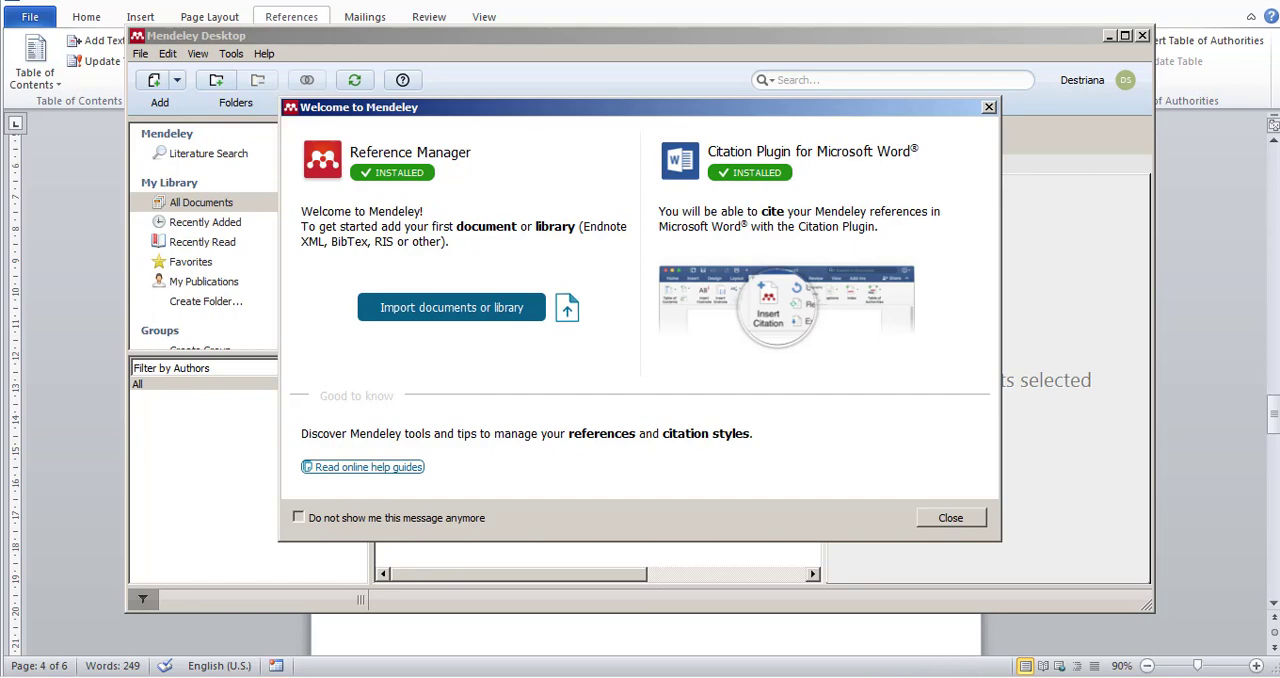
Examine the Lovelock entries and their neighbours in the thesis document's bibliography to find the source to cite.
mouse_move(812, 677)
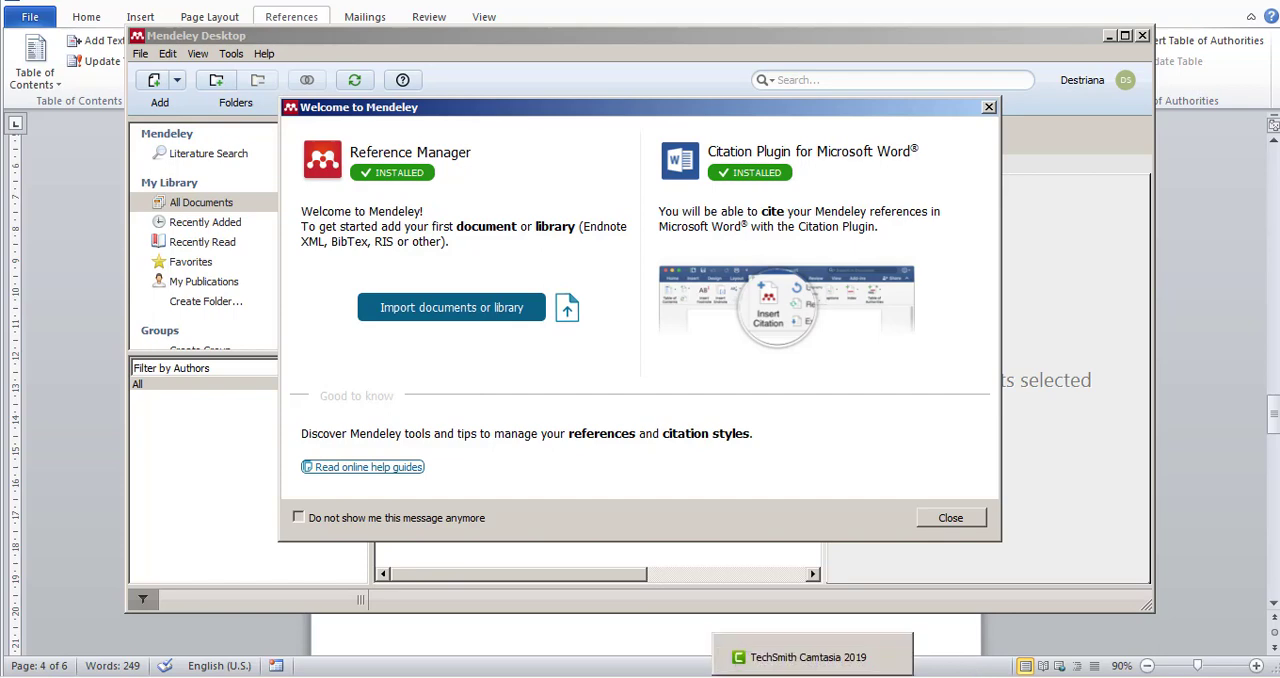
click(435, 657)
click(435, 670)
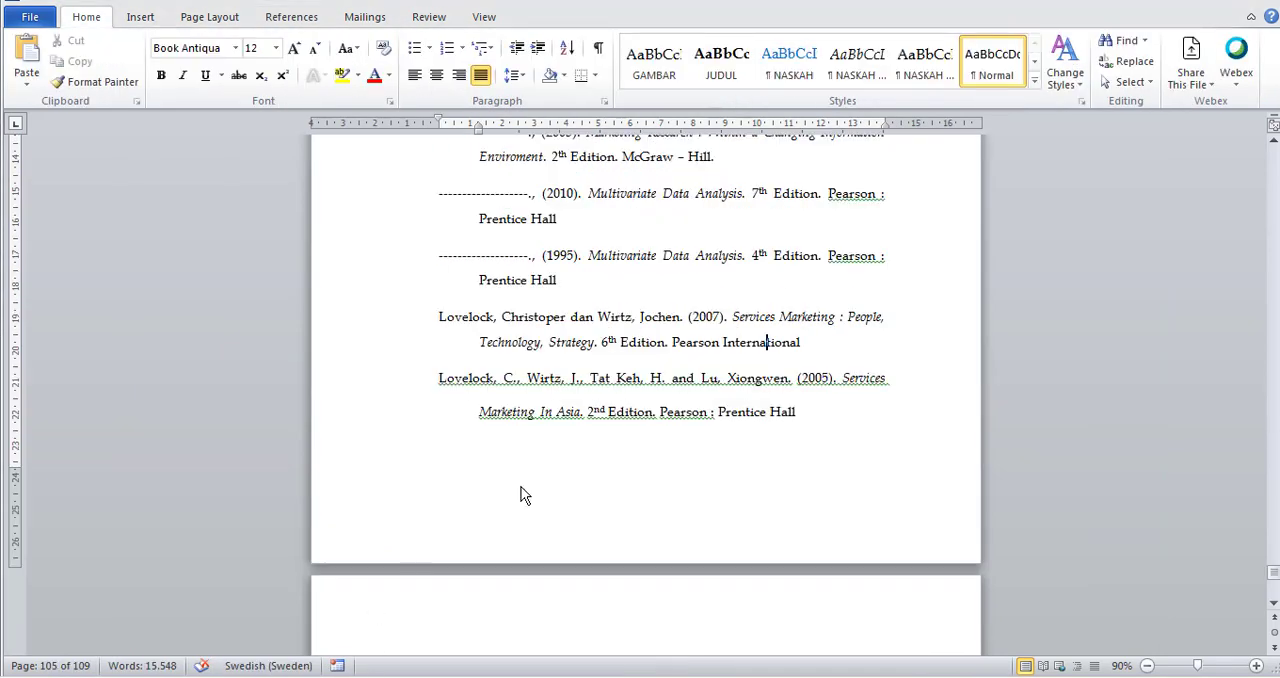
scroll(604, 443, up, 6)
scroll(605, 443, down, 3)
scroll(605, 443, up, 4)
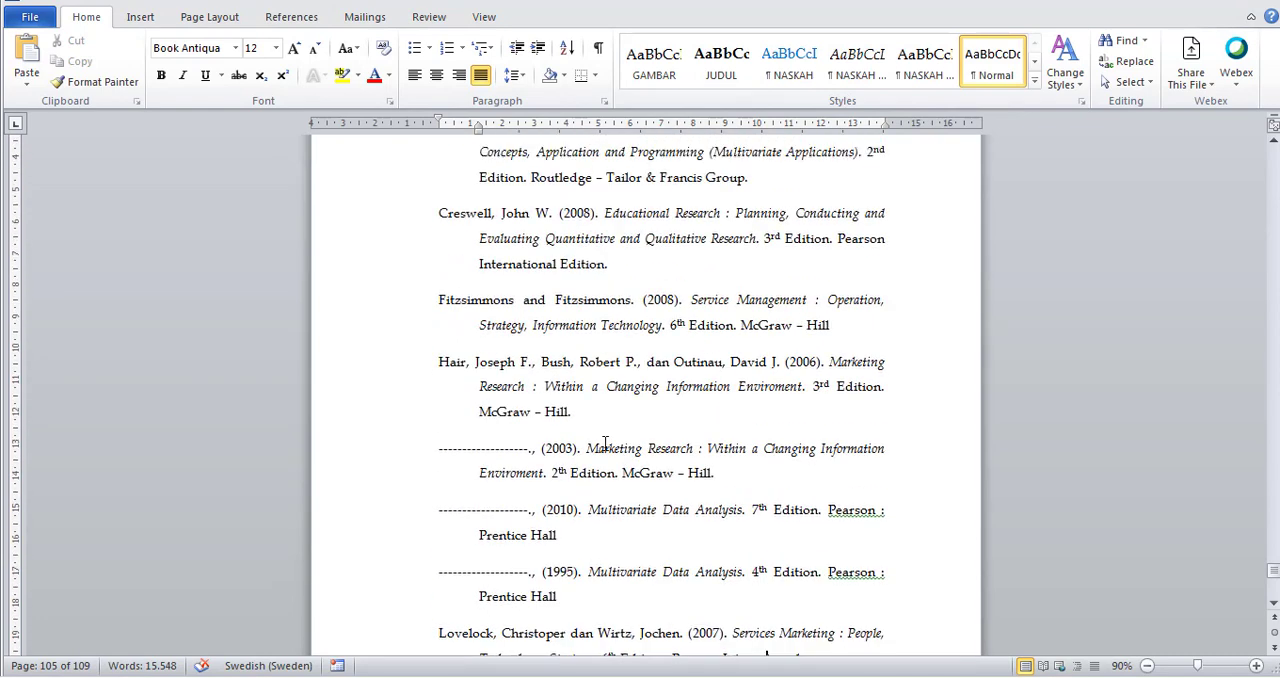
scroll(605, 443, down, 2)
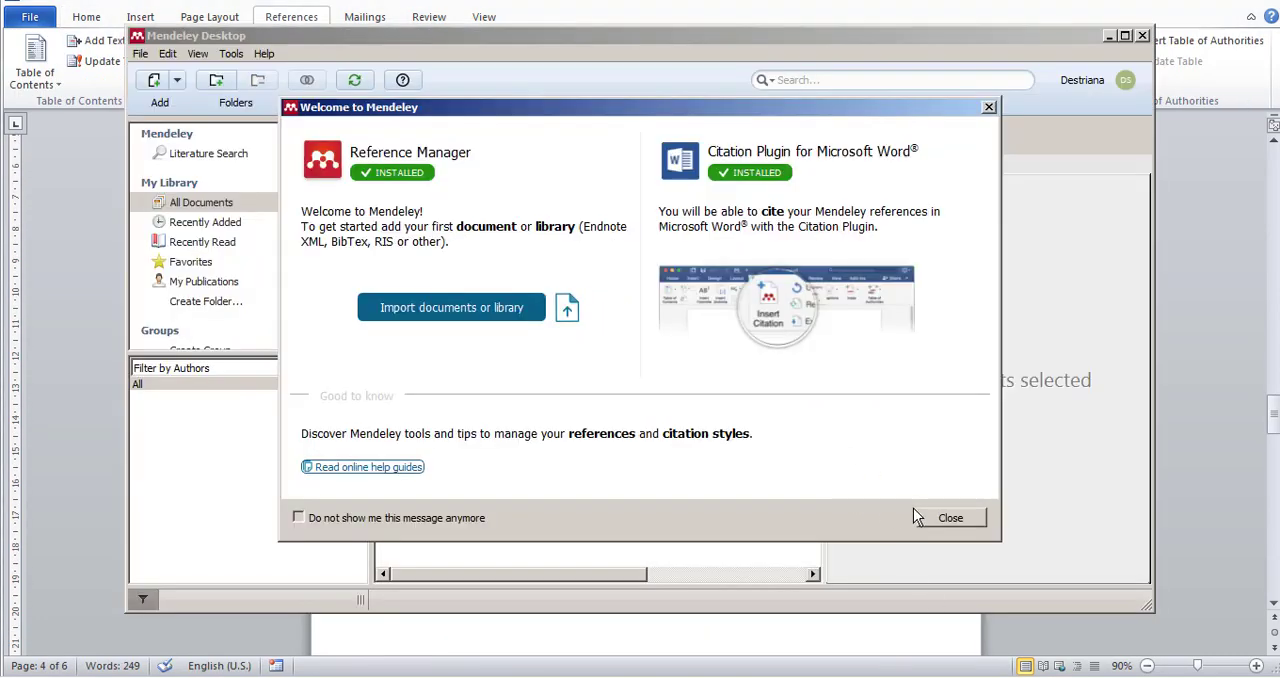
Search Mendeley's literature catalog for "lovelock", save the reference "Services Marketing - People, Technology, Strategy" (2010) to the library, and return to the paper.
click(950, 517)
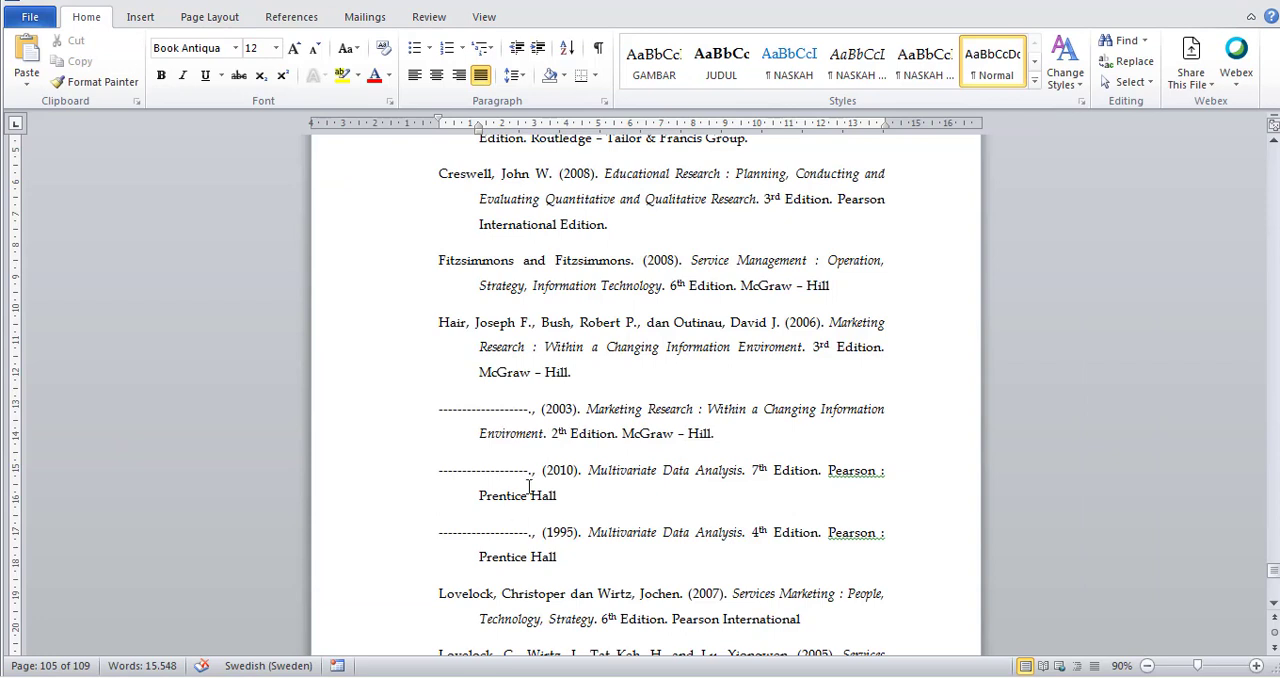
scroll(528, 486, down, 3)
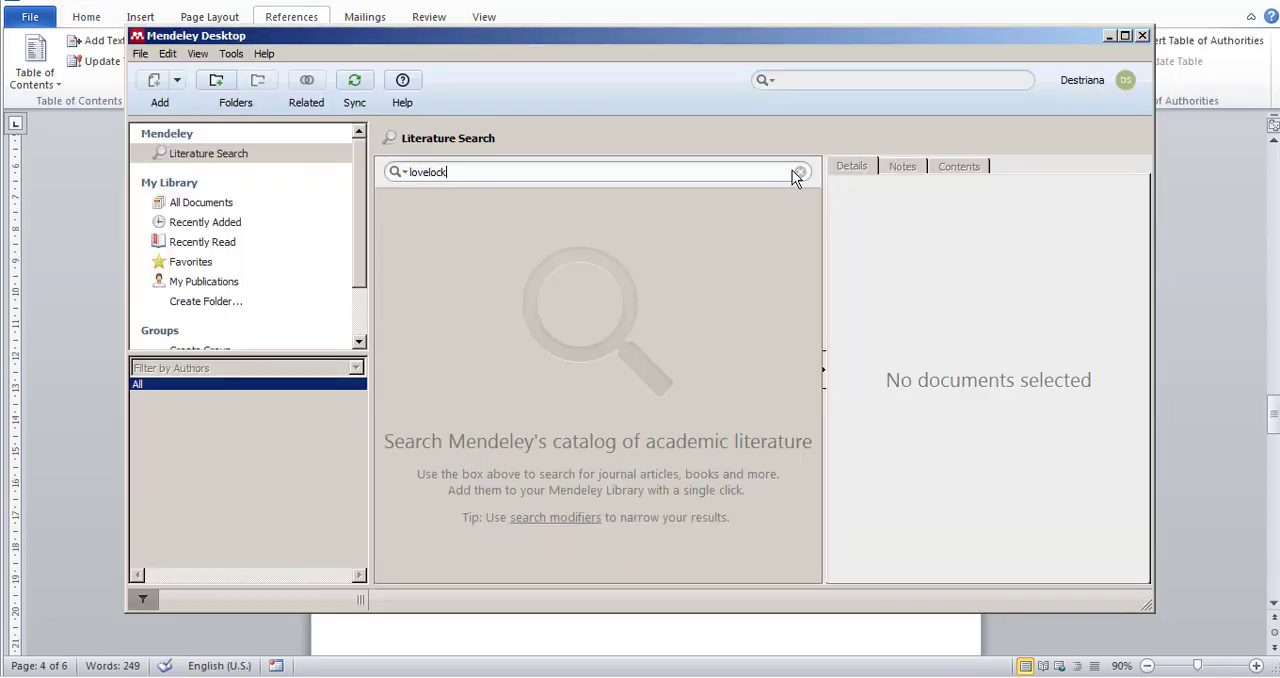
key(Return)
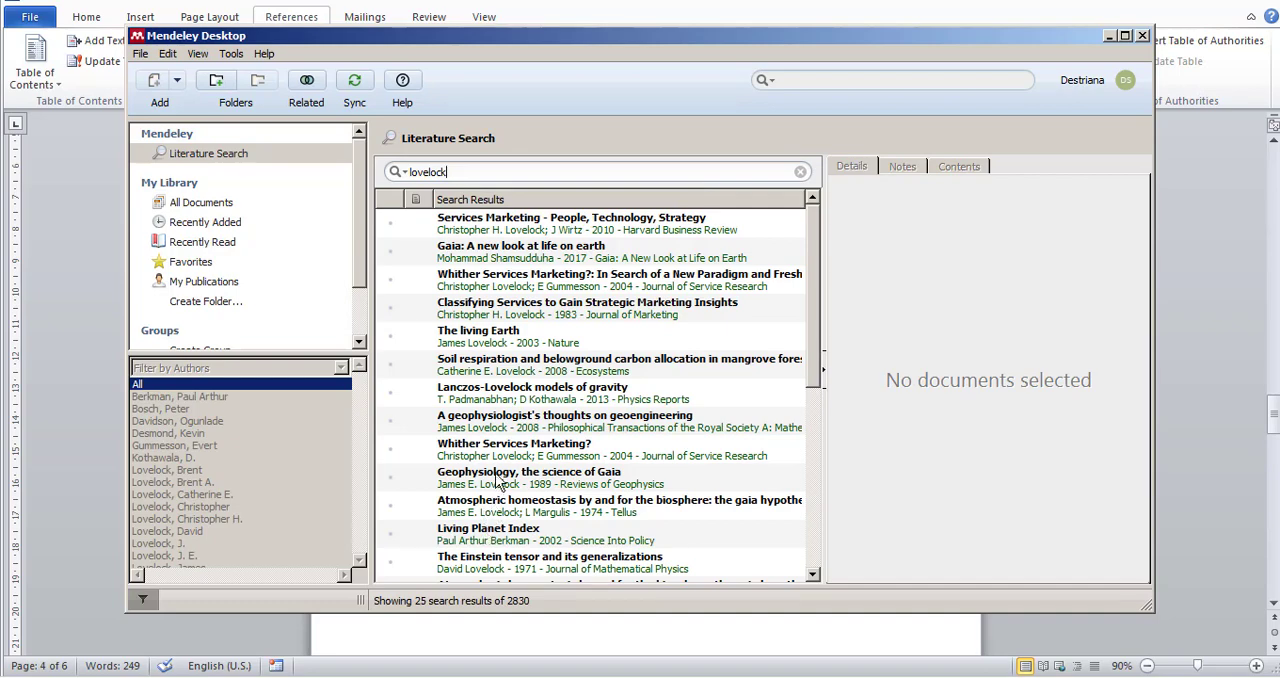
scroll(500, 483, down, 5)
scroll(500, 483, up, 5)
click(640, 230)
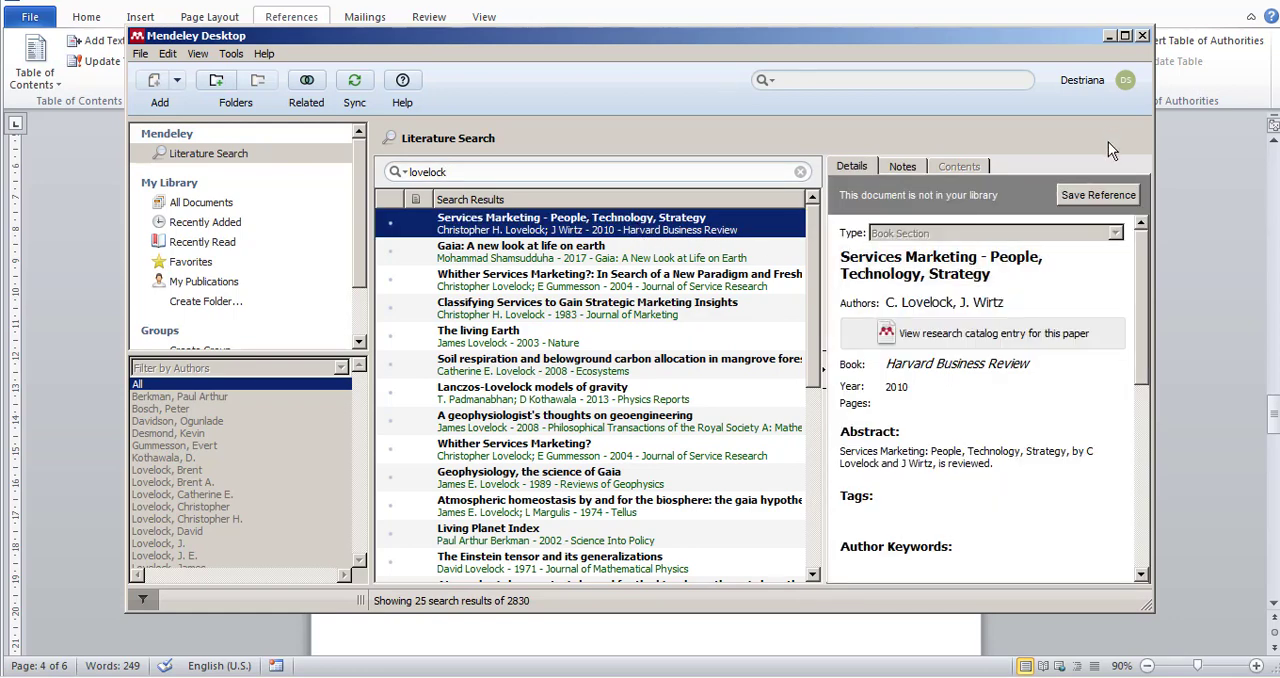
click(1096, 196)
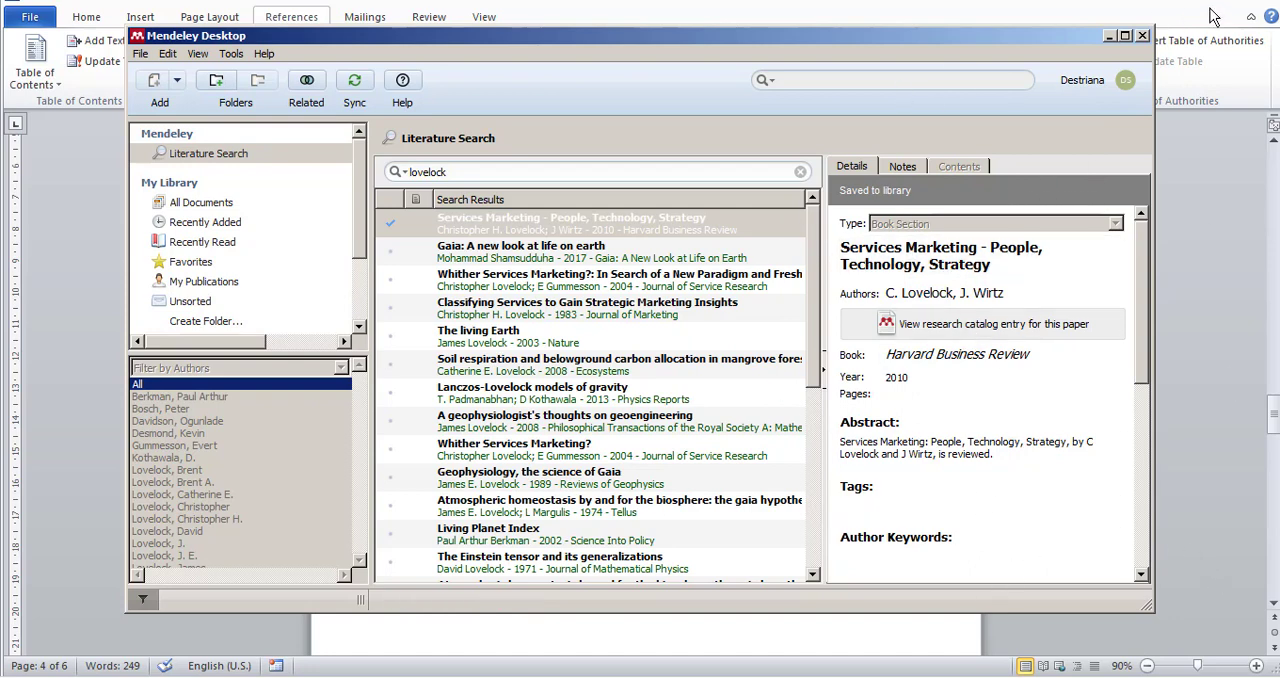
click(1110, 36)
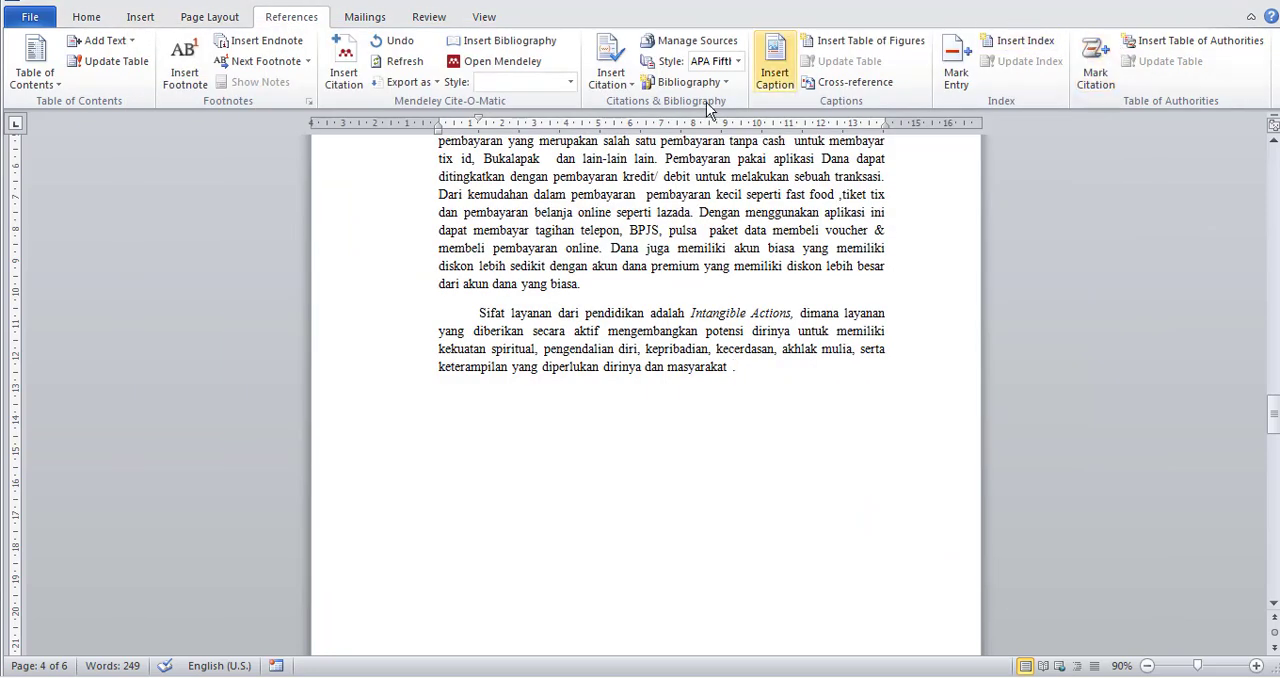
Insert the Mendeley citation for Lovelock 2010 after "masyarakat" at the end of the second Latar Belakang paragraph.
click(343, 75)
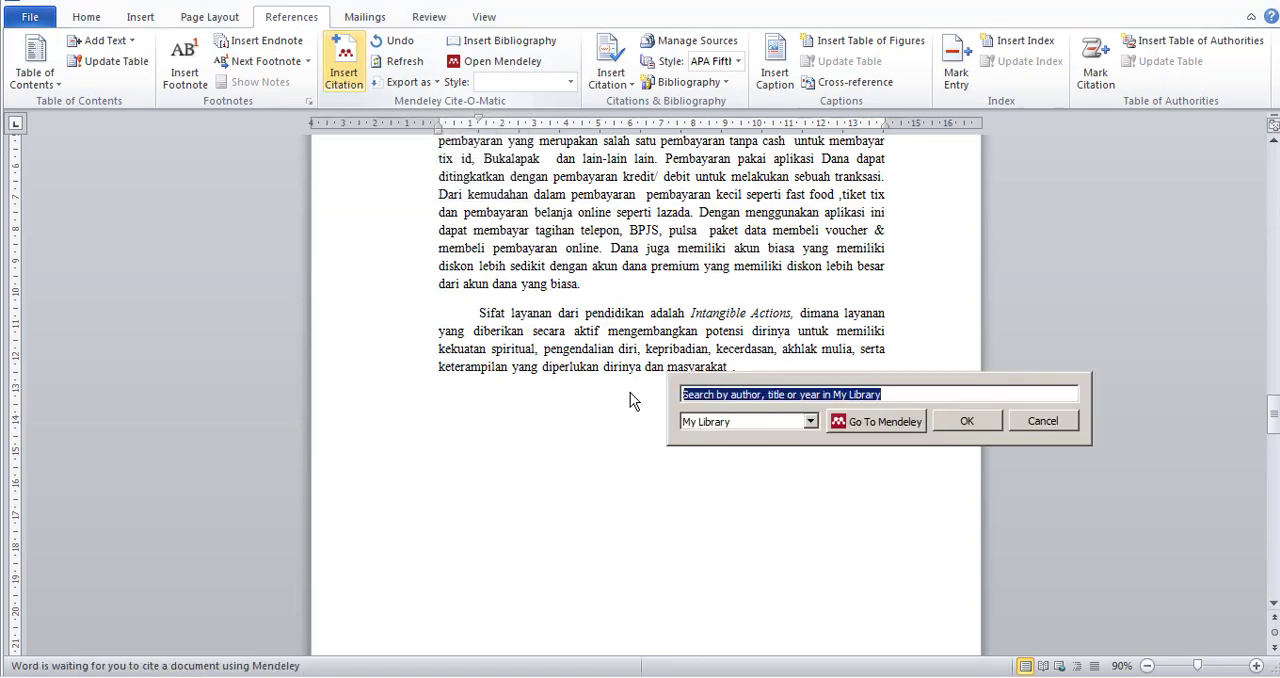
text(lov)
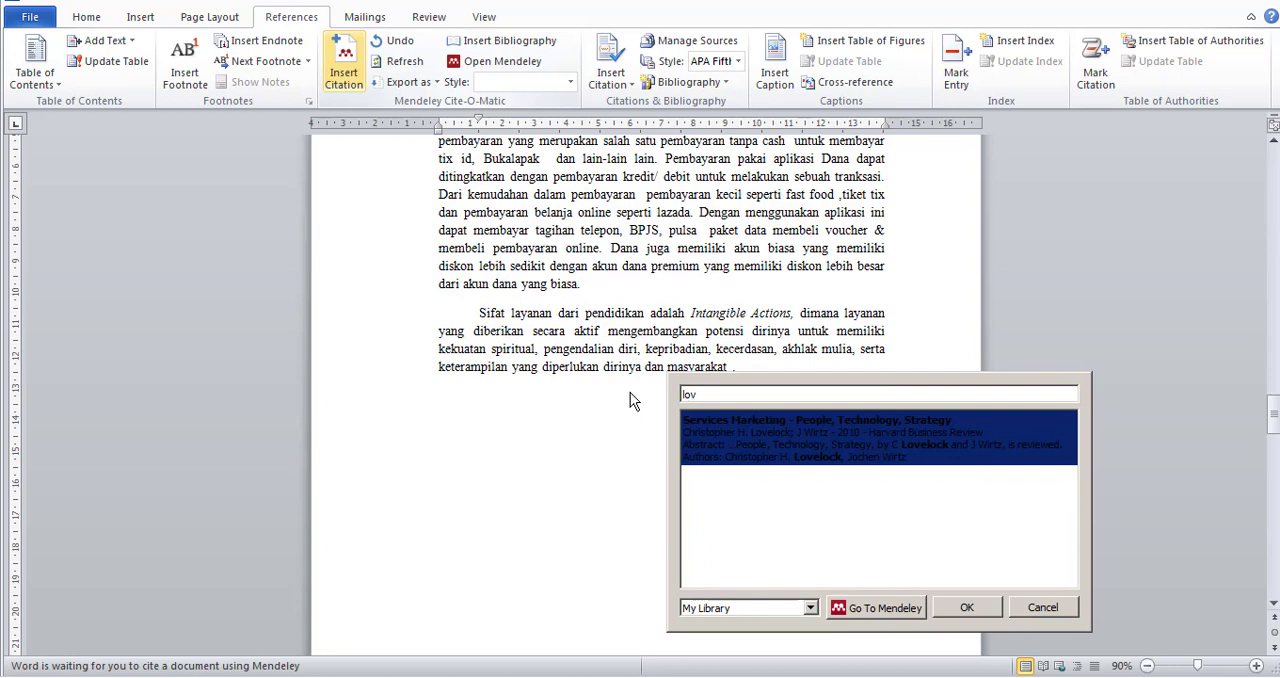
click(800, 450)
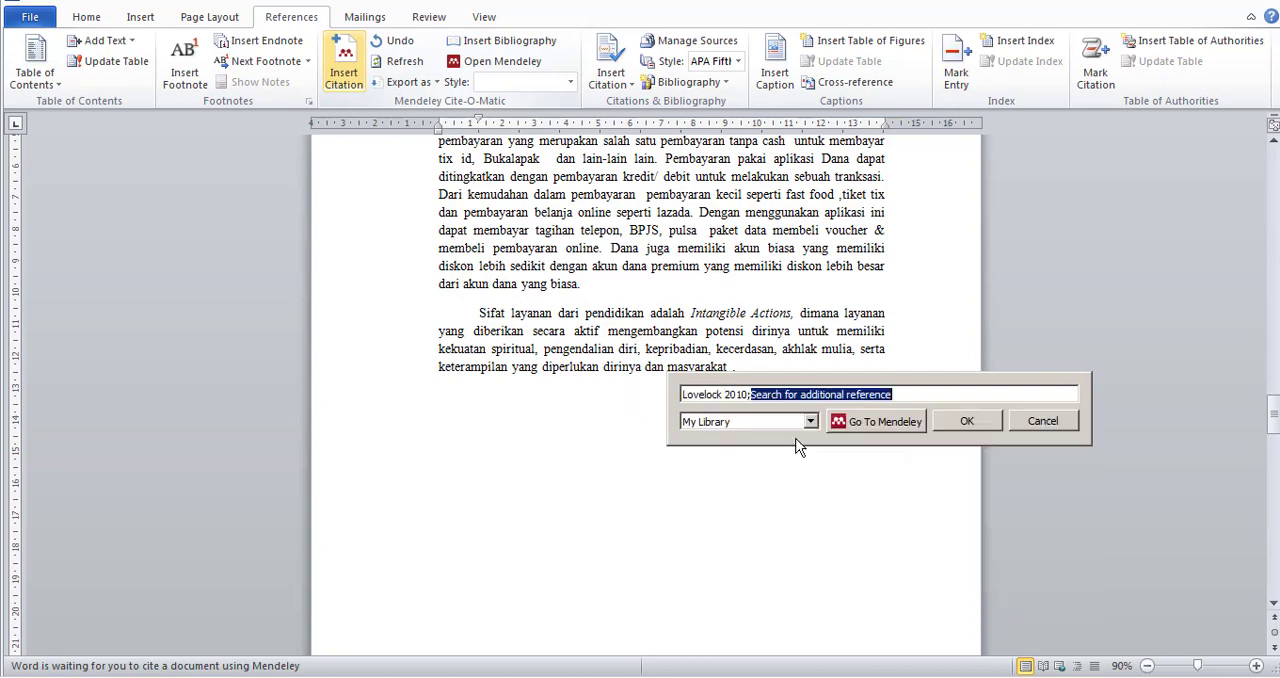
click(964, 421)
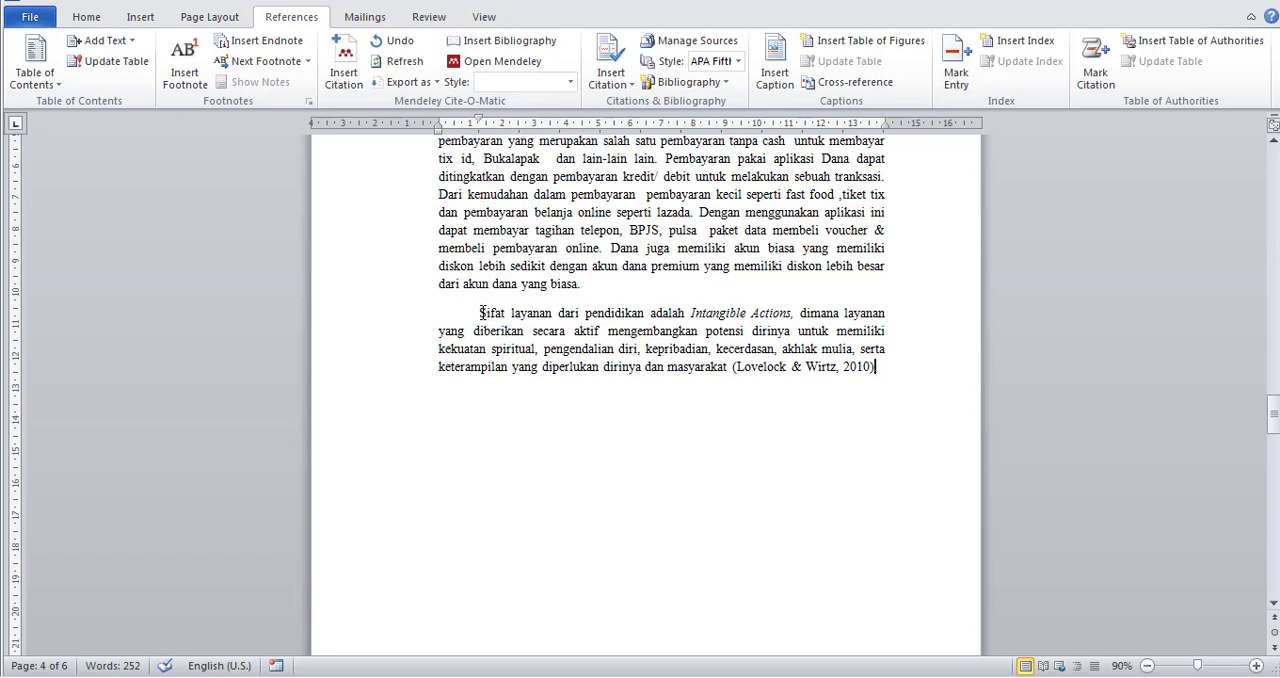
drag(479, 313, 721, 367)
click(790, 366)
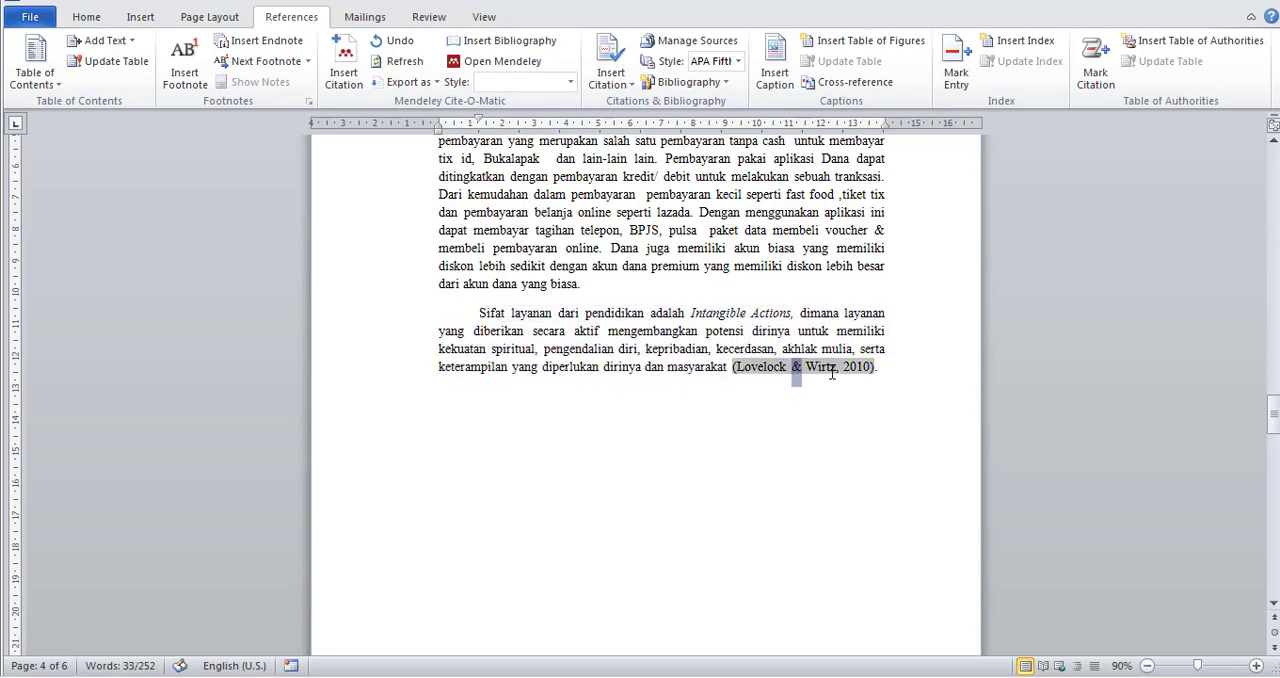
click(914, 408)
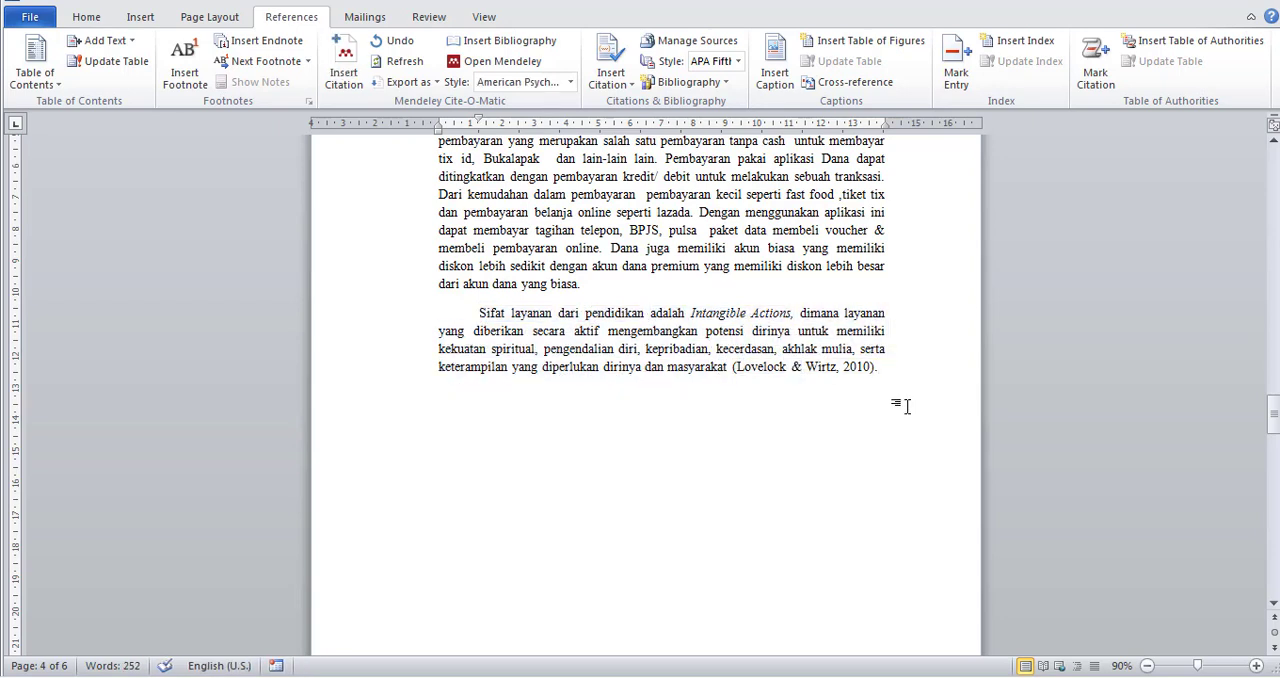
Copy the paragraph beginning "Namun Pengukuran dengan pendekatan/model gap" from the thesis document into a new paragraph after the citation.
key(Return)
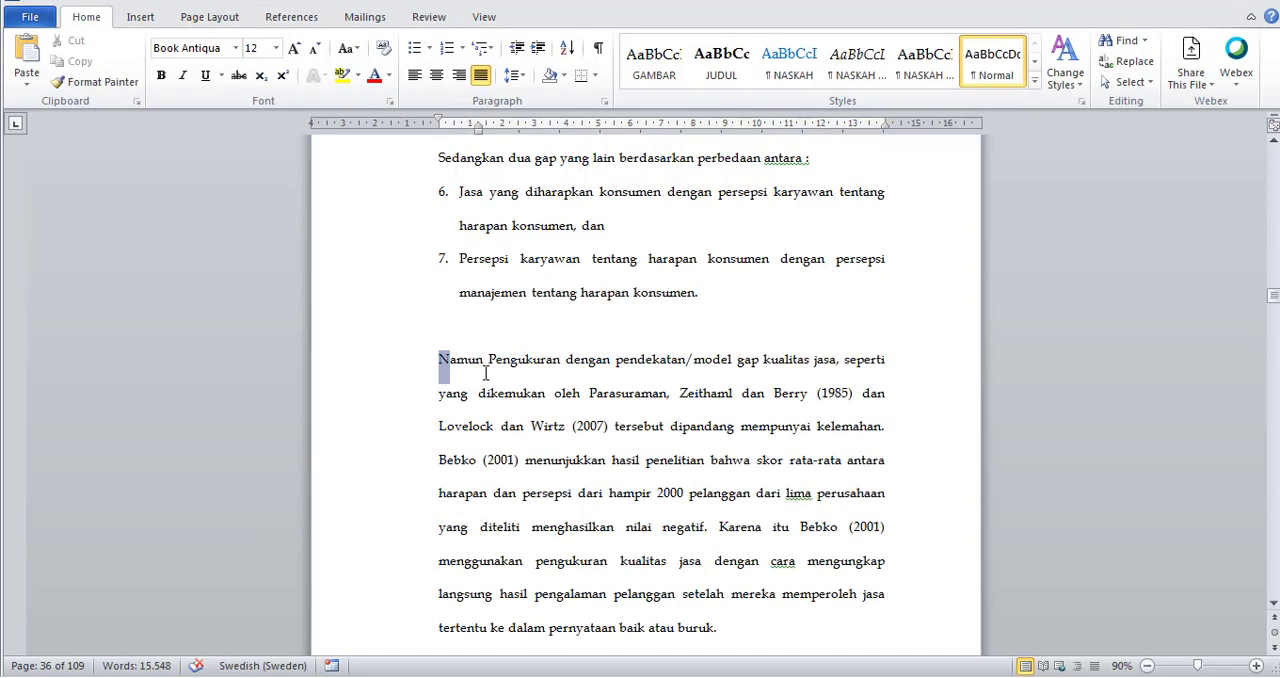
drag(485, 372, 861, 628)
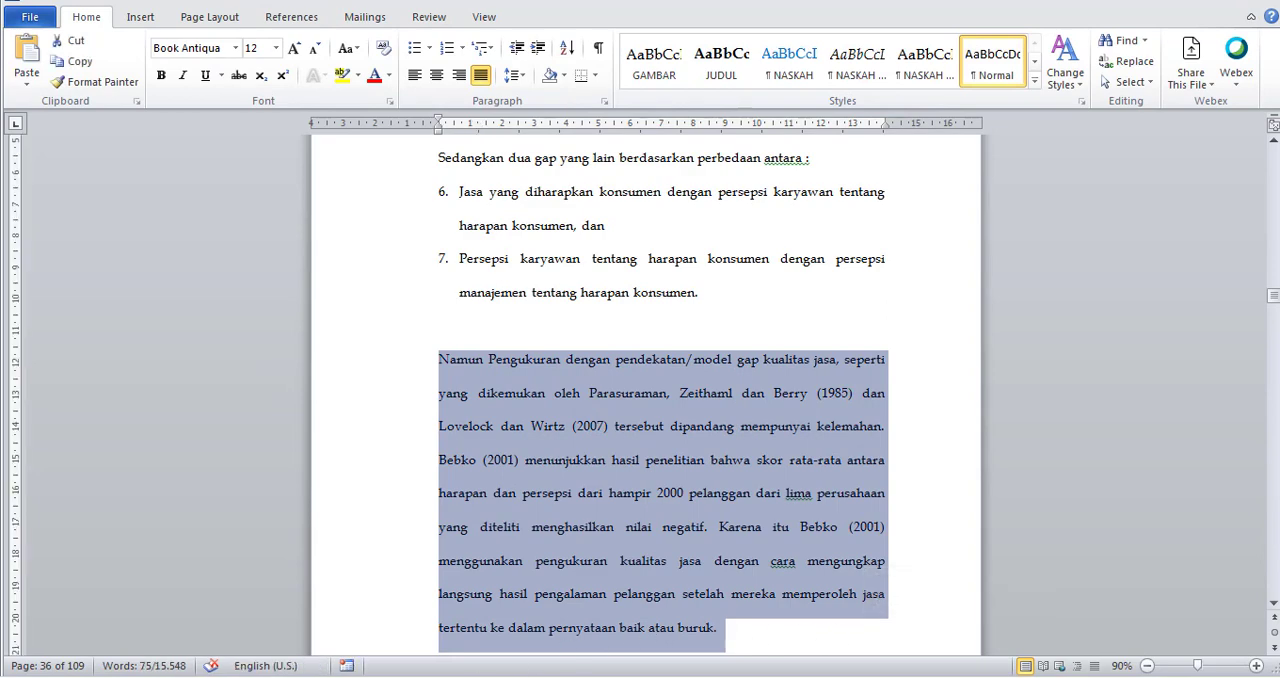
key(ctrl+c)
key(alt+Tab)
key(ctrl+v)
key(ctrl)
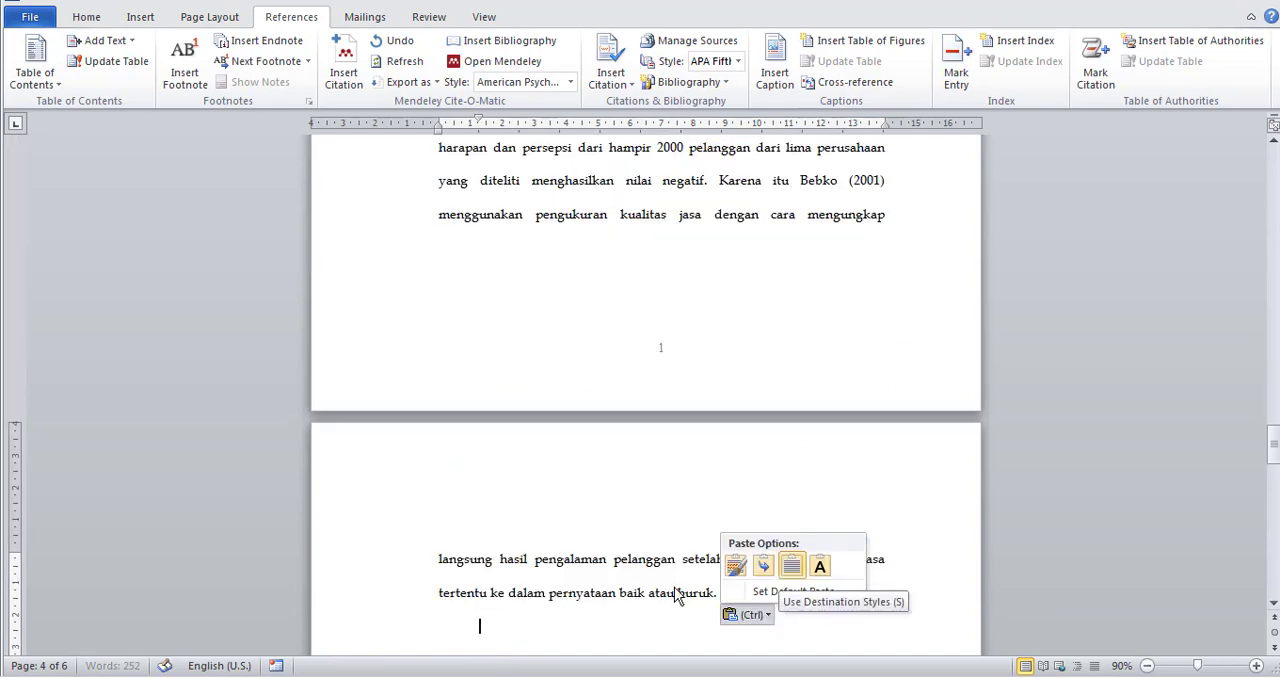
Format the pasted "Namun Pengukuran" paragraph in Times New Roman with 1.15 line spacing and indent its first line.
drag(718, 593, 456, 271)
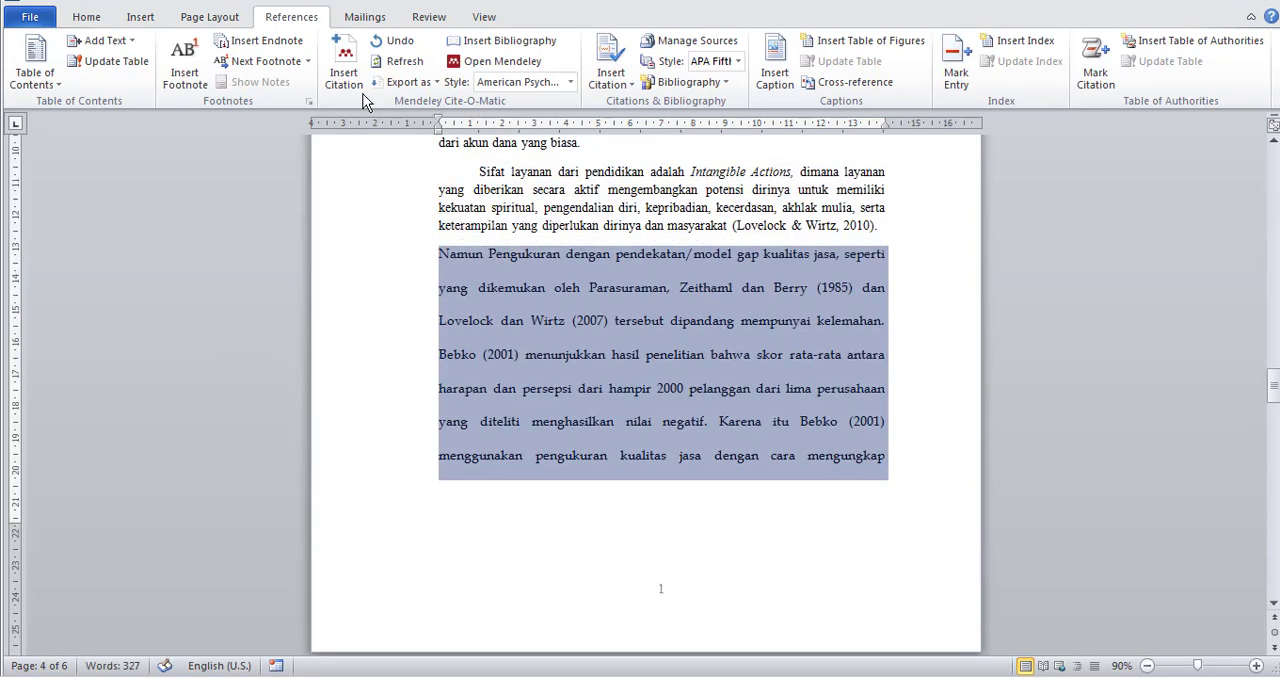
click(84, 17)
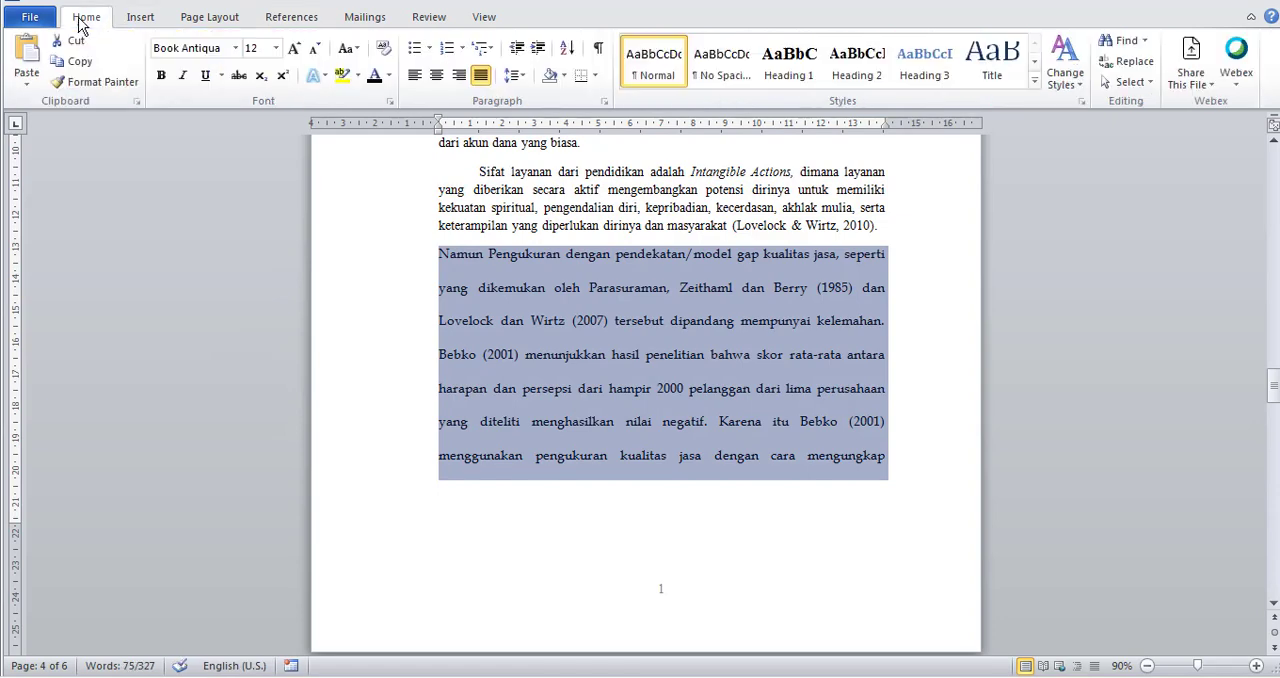
click(236, 48)
click(230, 160)
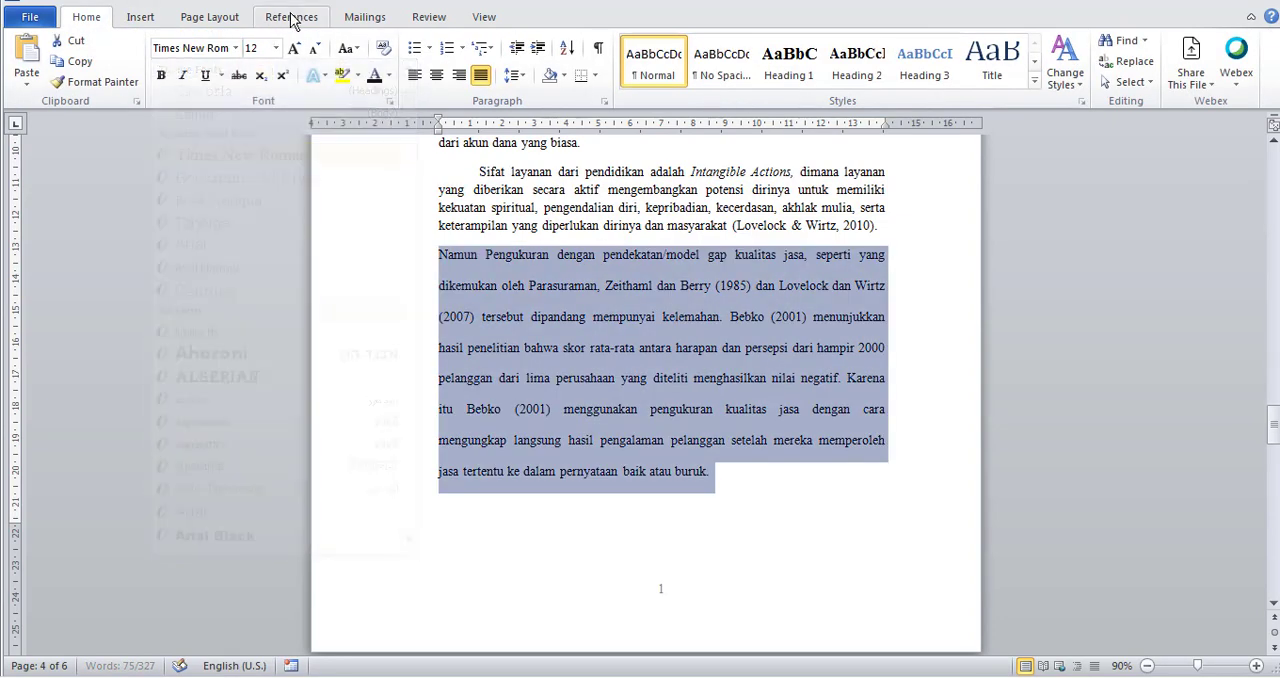
click(512, 75)
click(512, 122)
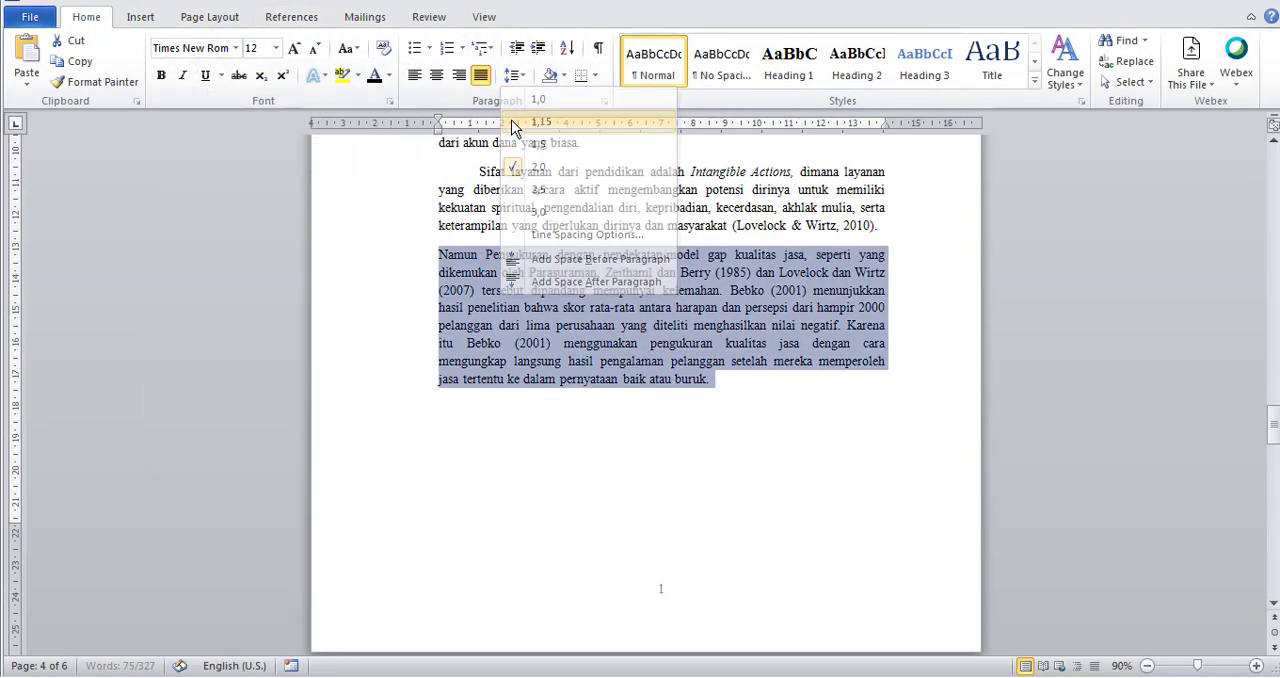
click(437, 256)
key(Tab)
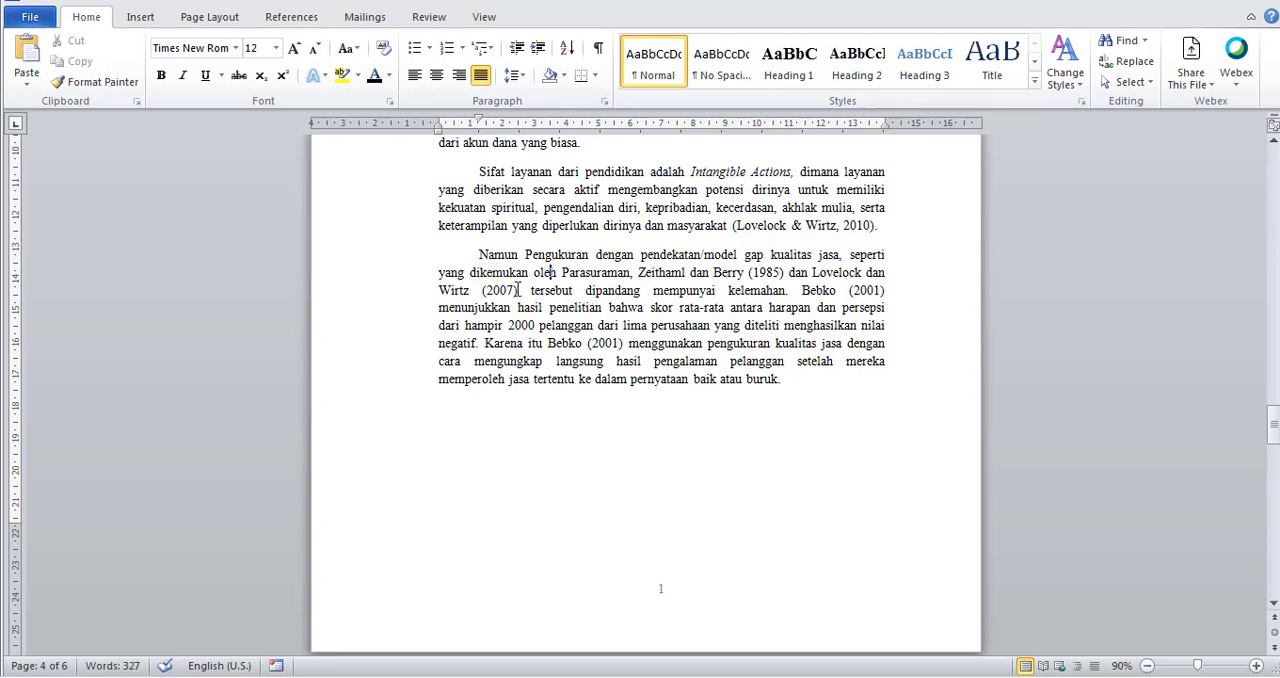
Search Mendeley's literature catalog for "parasurama" to find the source of the 1985 citation in the third paragraph.
click(682, 278)
click(811, 229)
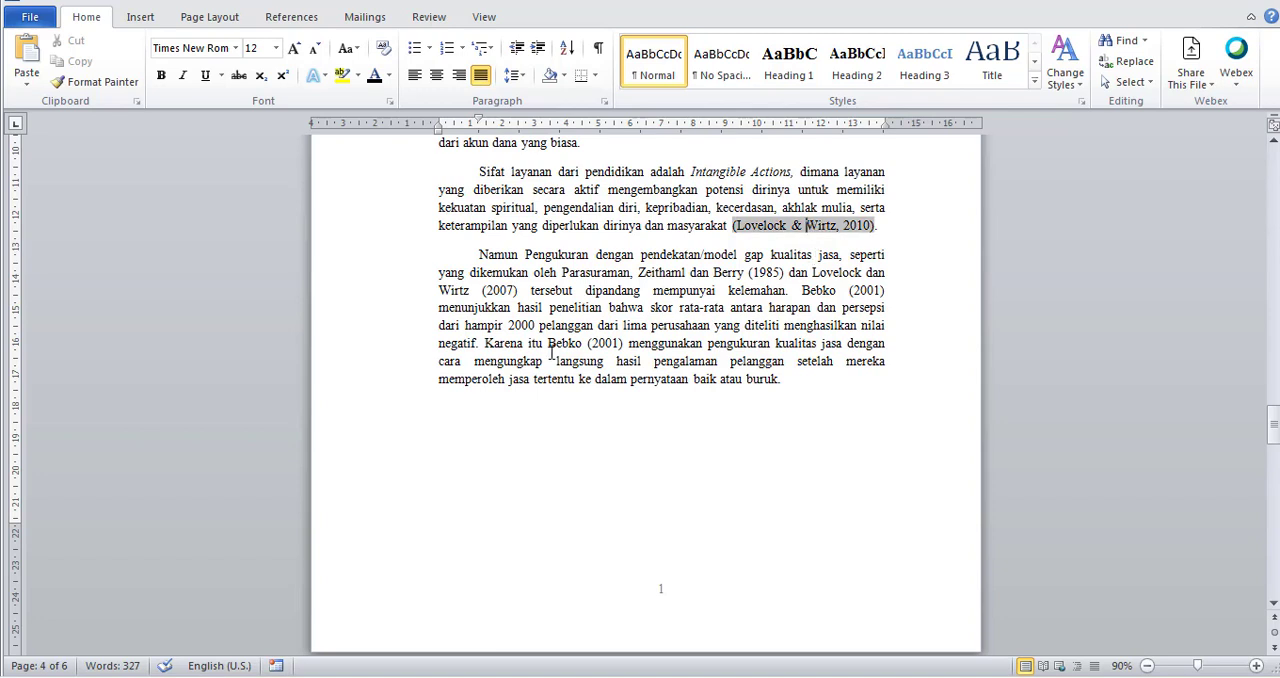
click(603, 274)
drag(603, 274, 780, 276)
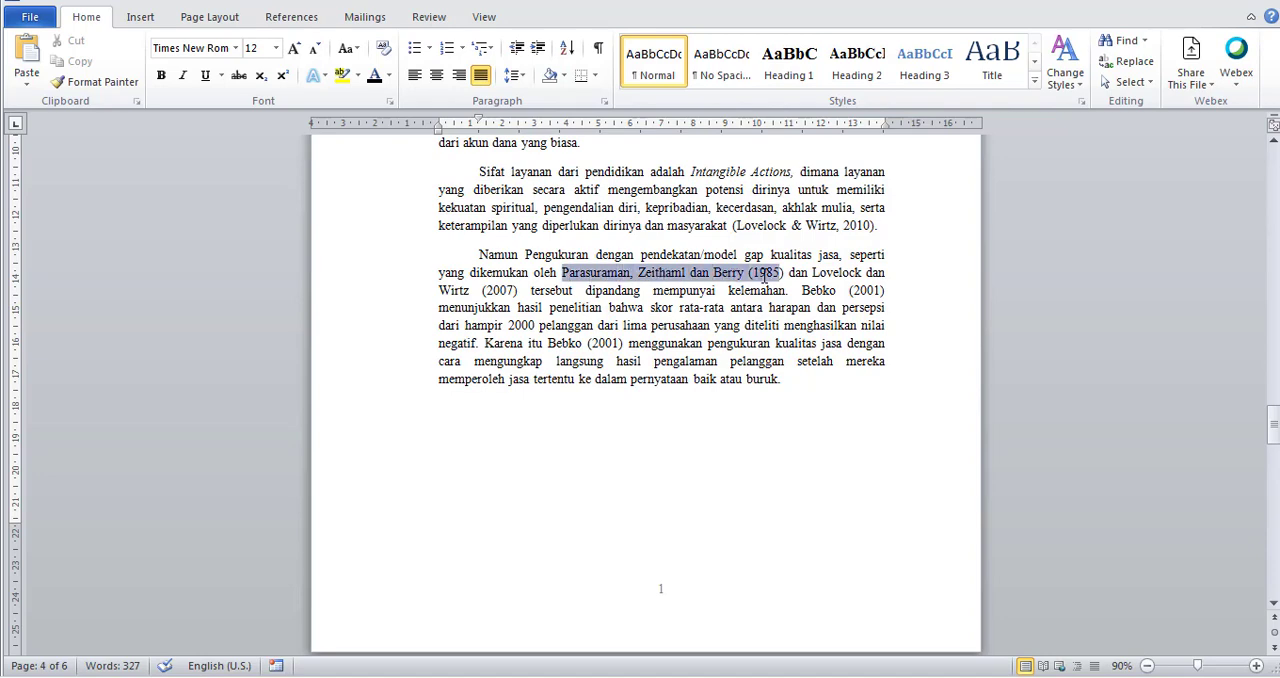
click(1050, 677)
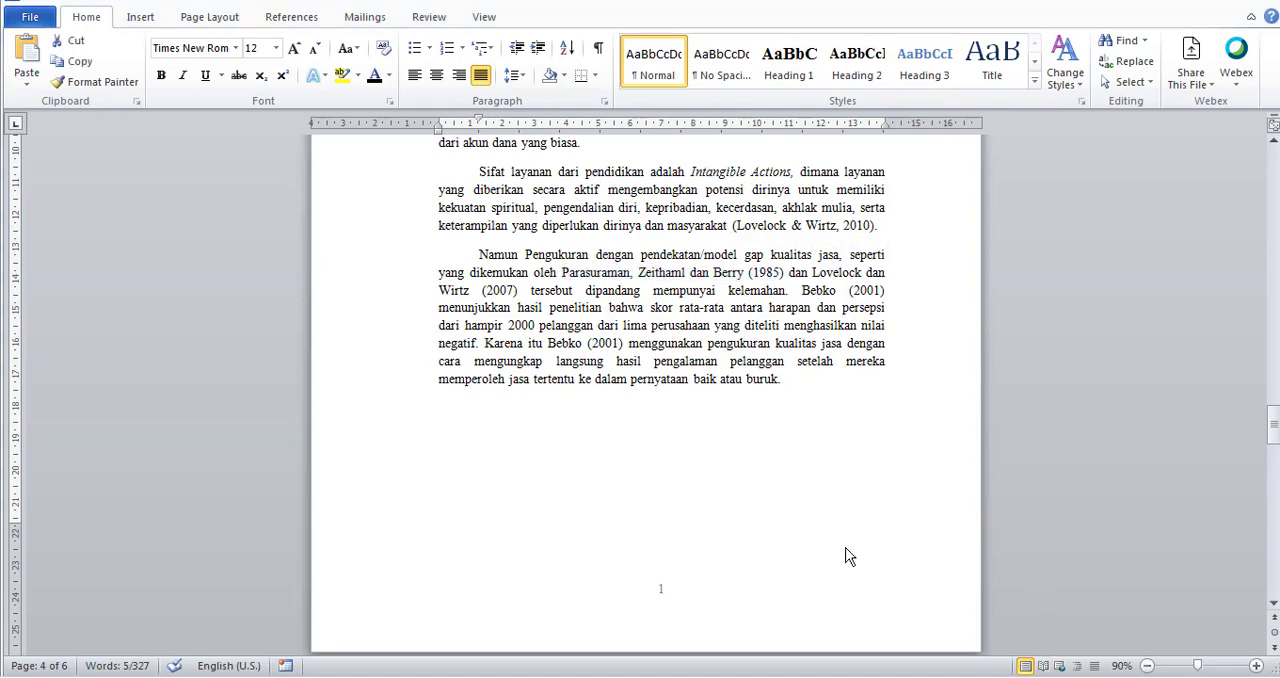
drag(547, 171, 220, 175)
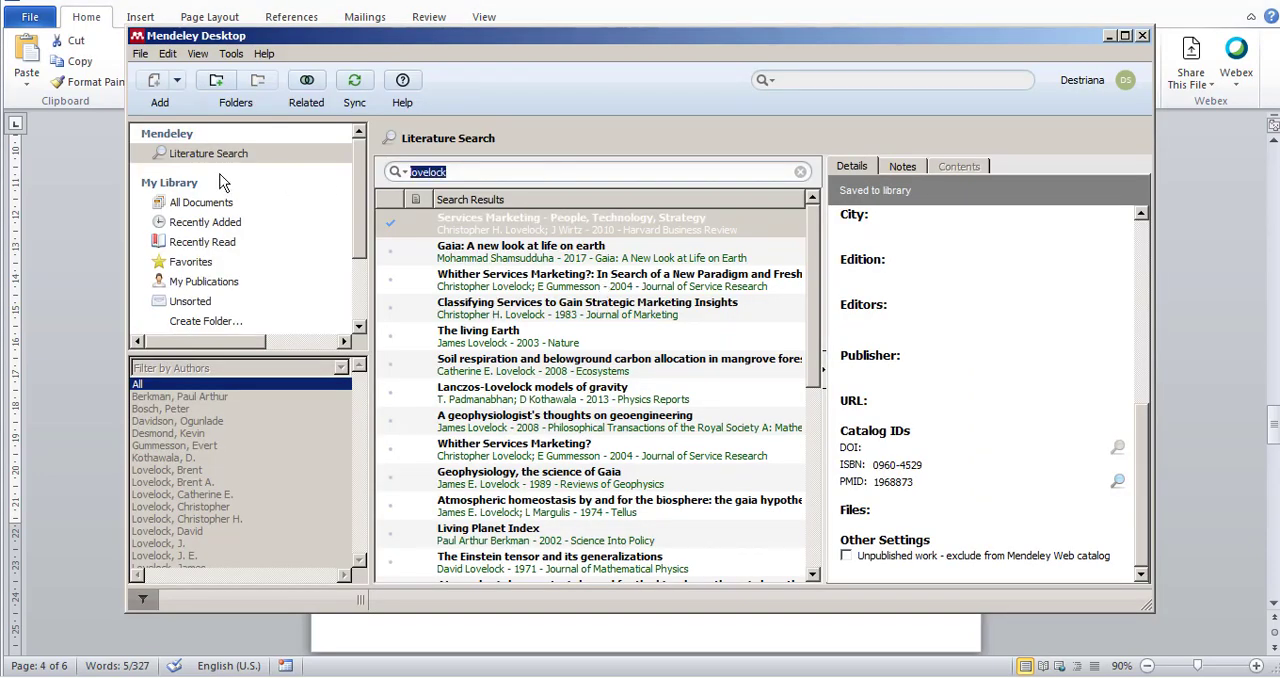
text(parasurama)
key(Return)
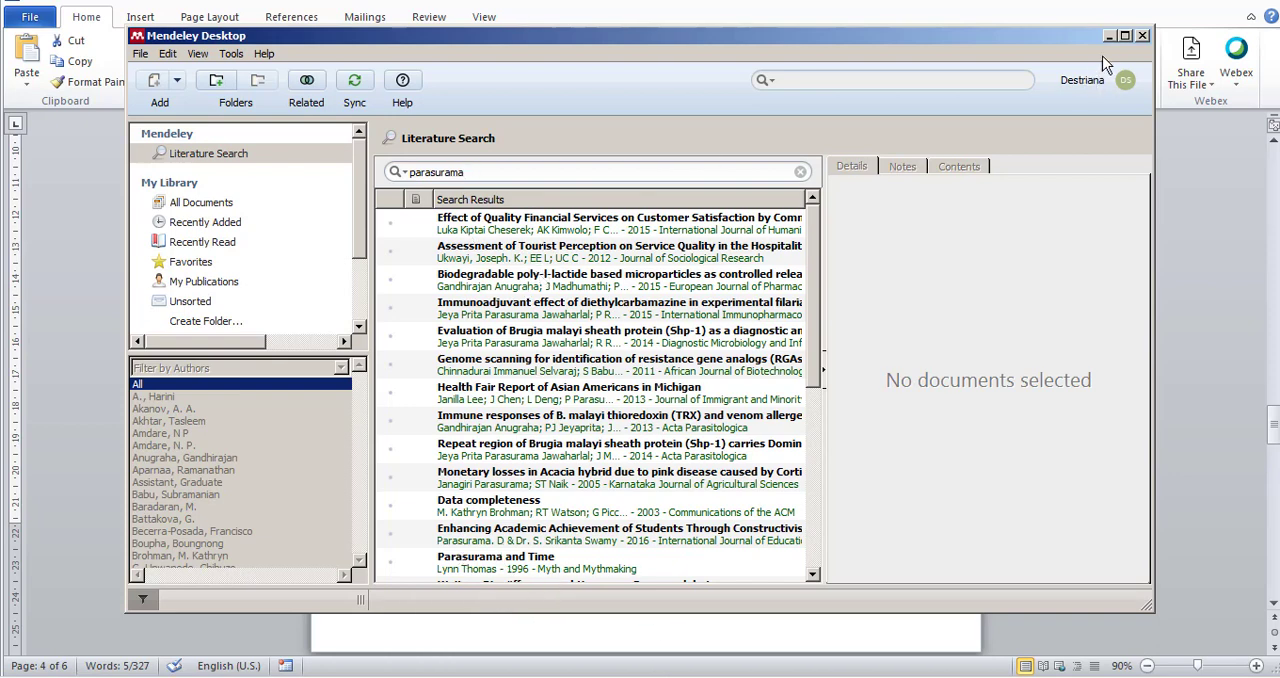
Move Mendeley clear of the cited text and search the catalog for "parasurama zeithaml" and "parasurama, zeithaml".
drag(1023, 35, 1077, 289)
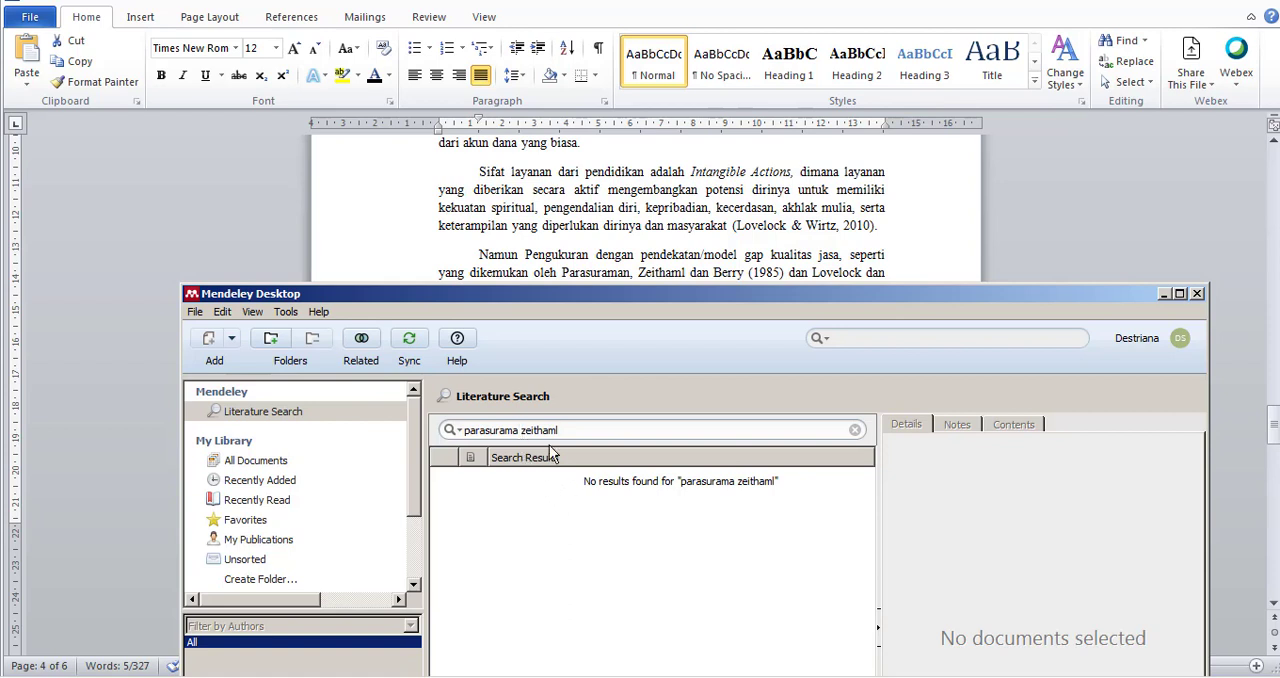
key(BackSpace)
text(,)
key(Return)
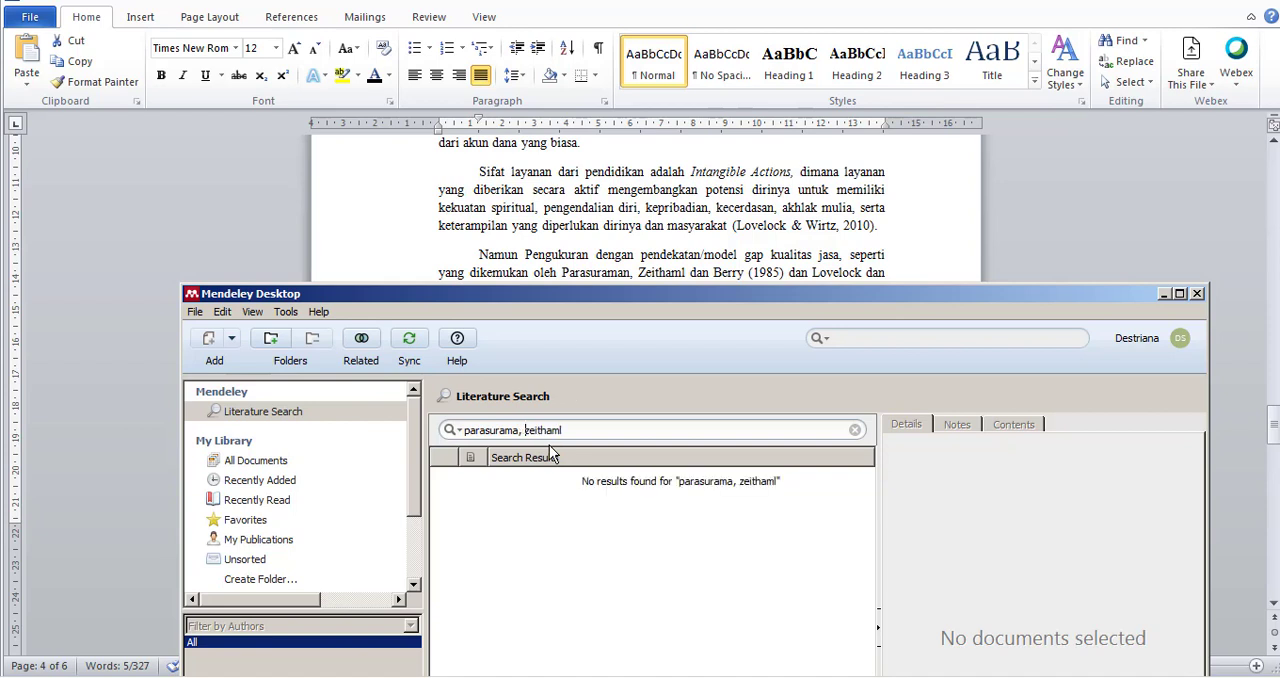
Shorten the literature search back to "parasurama" and look through the results for the 1985 service quality source.
key(Delete)
key(Delete)
key(Delete)
key(Delete)
key(Delete)
key(Delete)
key(BackSpace)
key(Return)
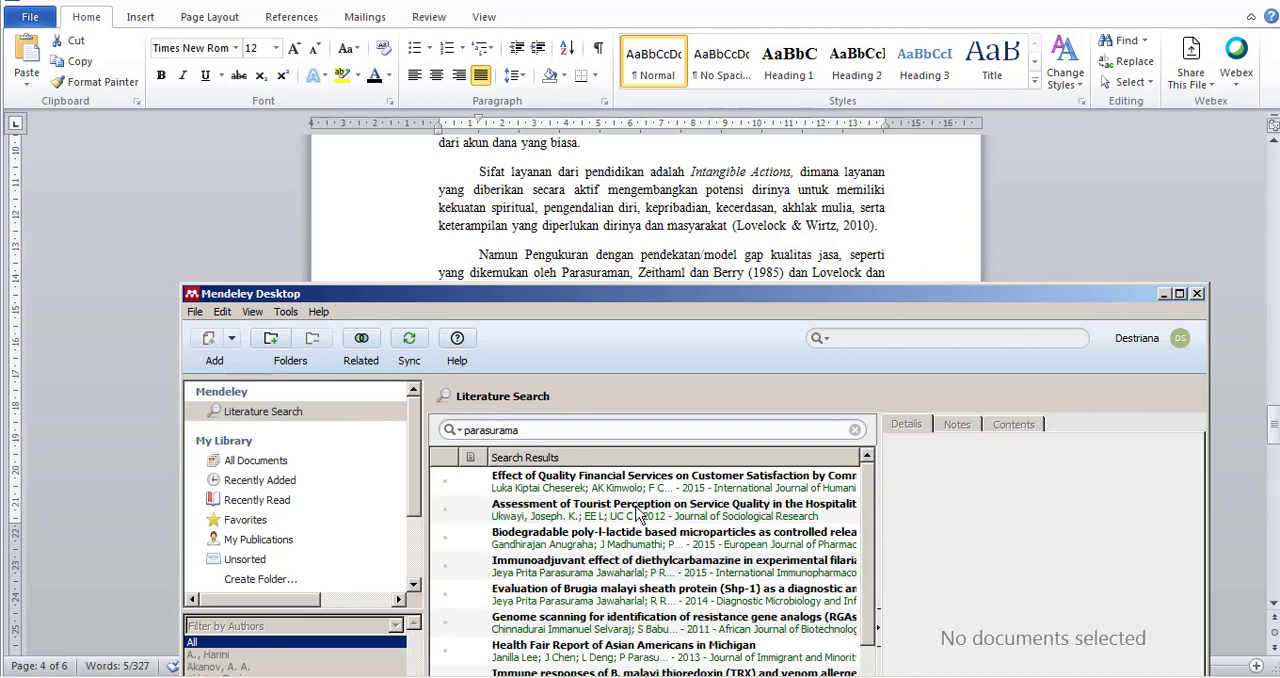
drag(814, 294, 828, 222)
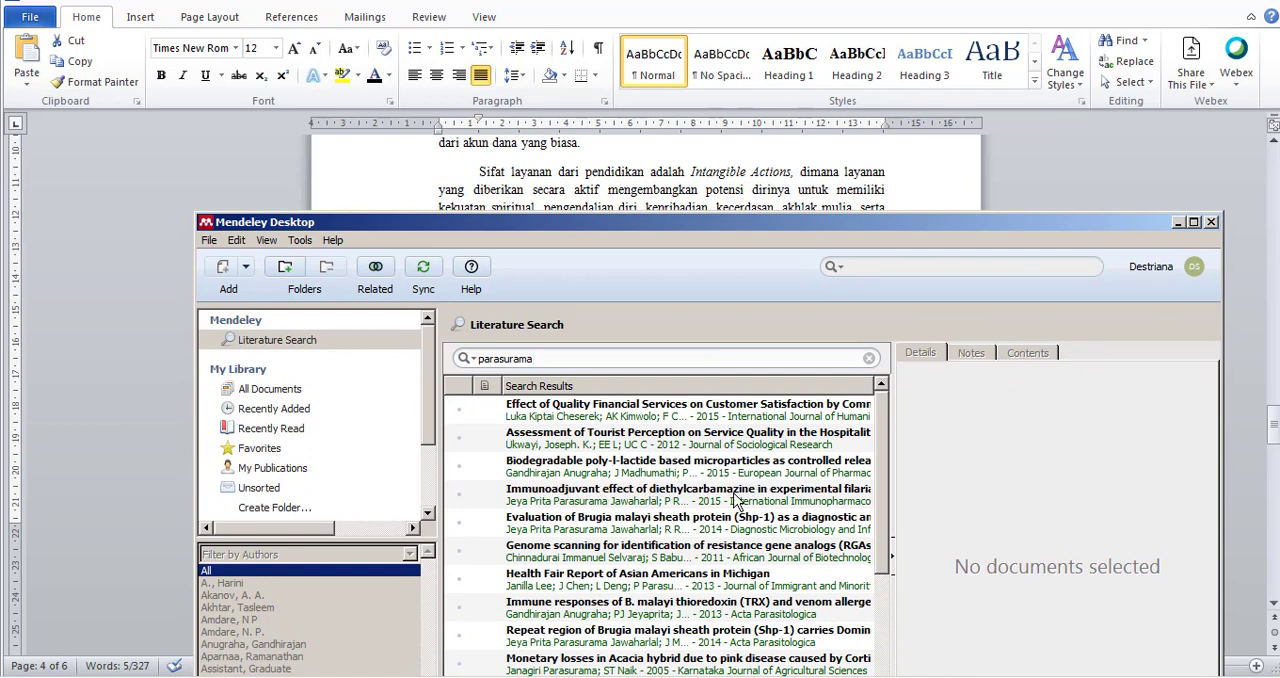
scroll(578, 538, down, 1)
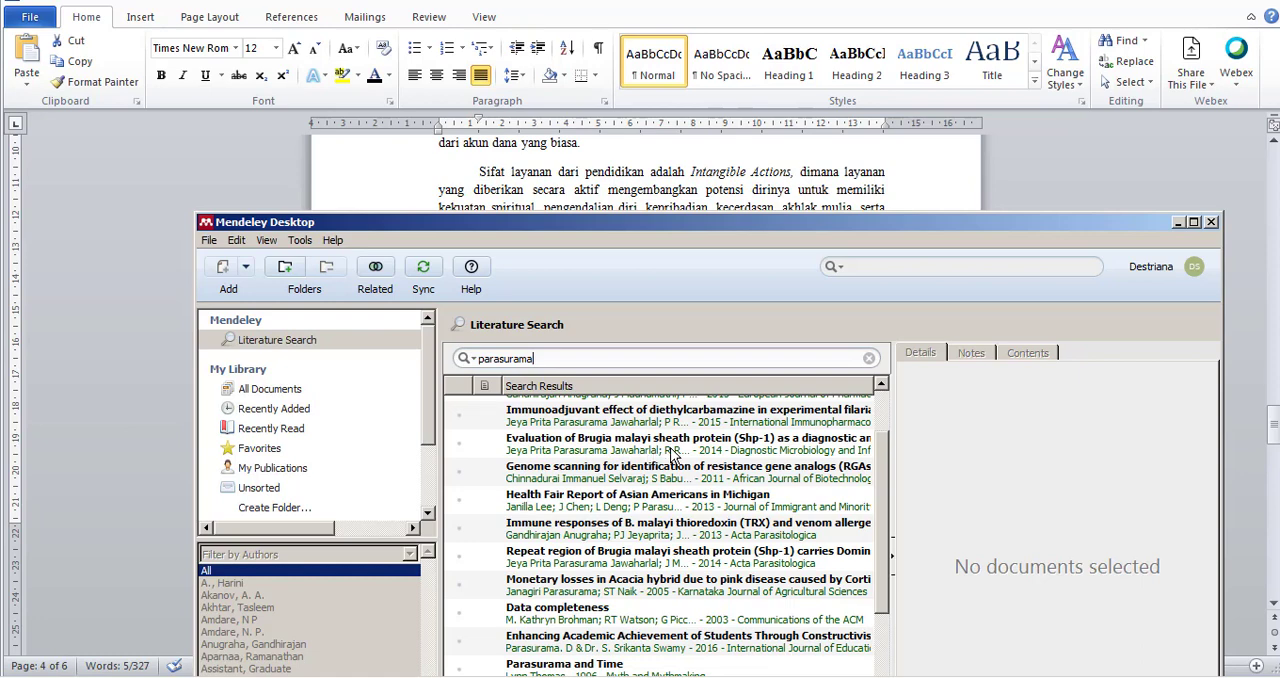
Review the "parasurama" results and save the 2014 Acta Parasitologica article on the repeat region of Brugia malayi sheath protein to the library.
click(685, 420)
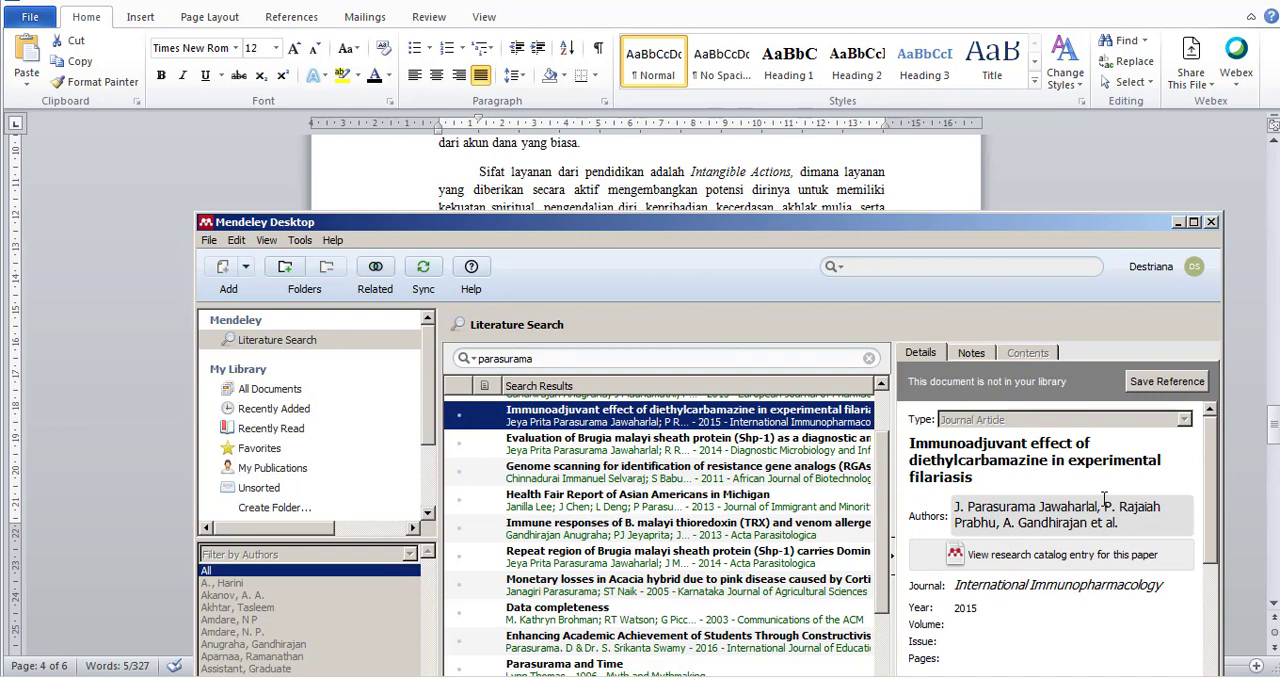
click(775, 444)
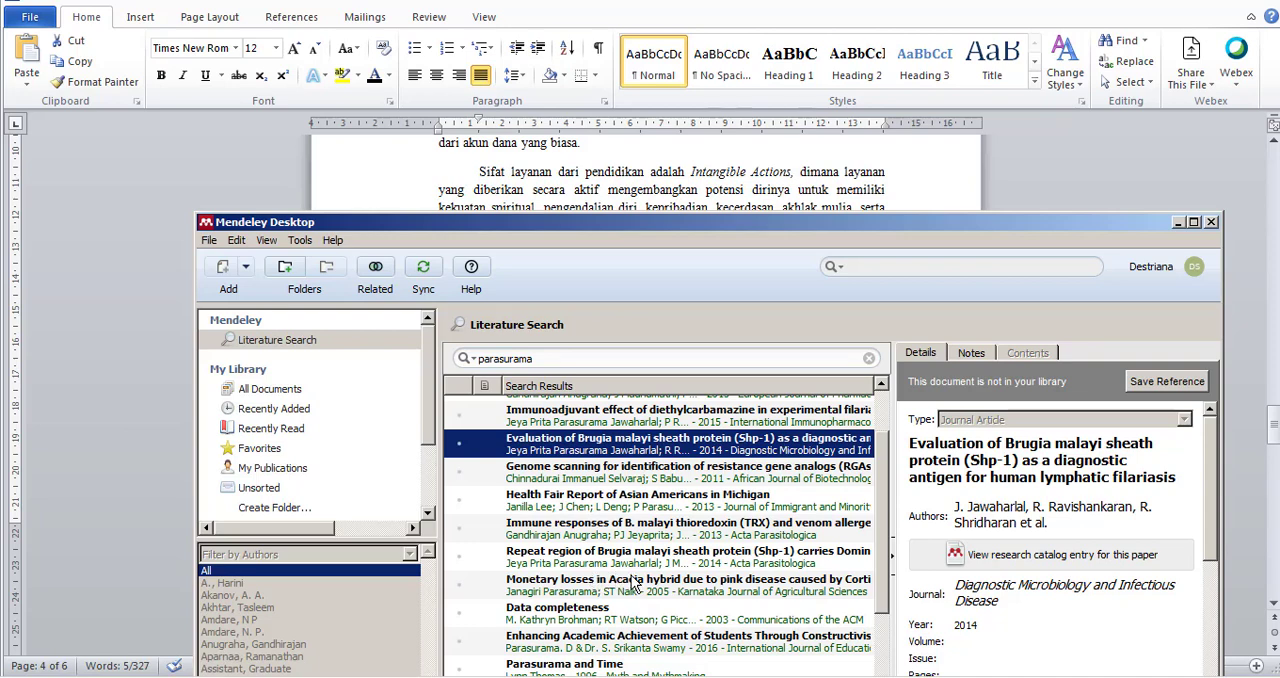
click(666, 566)
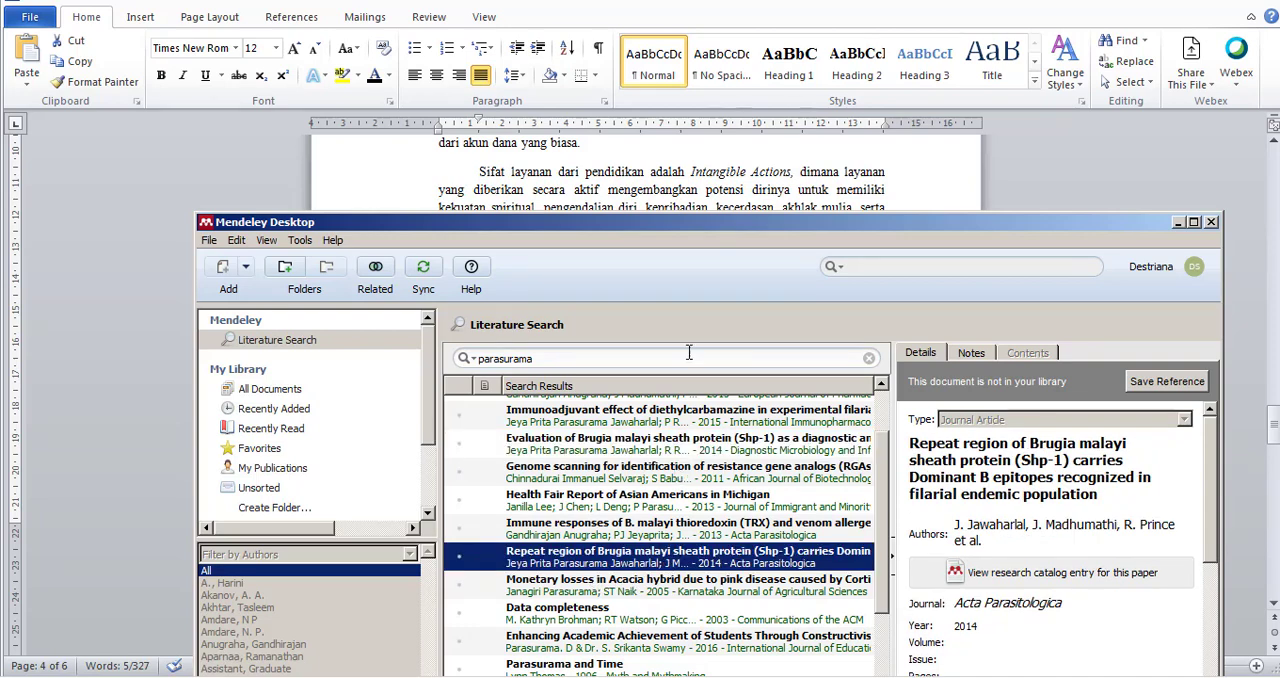
drag(721, 237, 721, 294)
scroll(693, 586, down, 2)
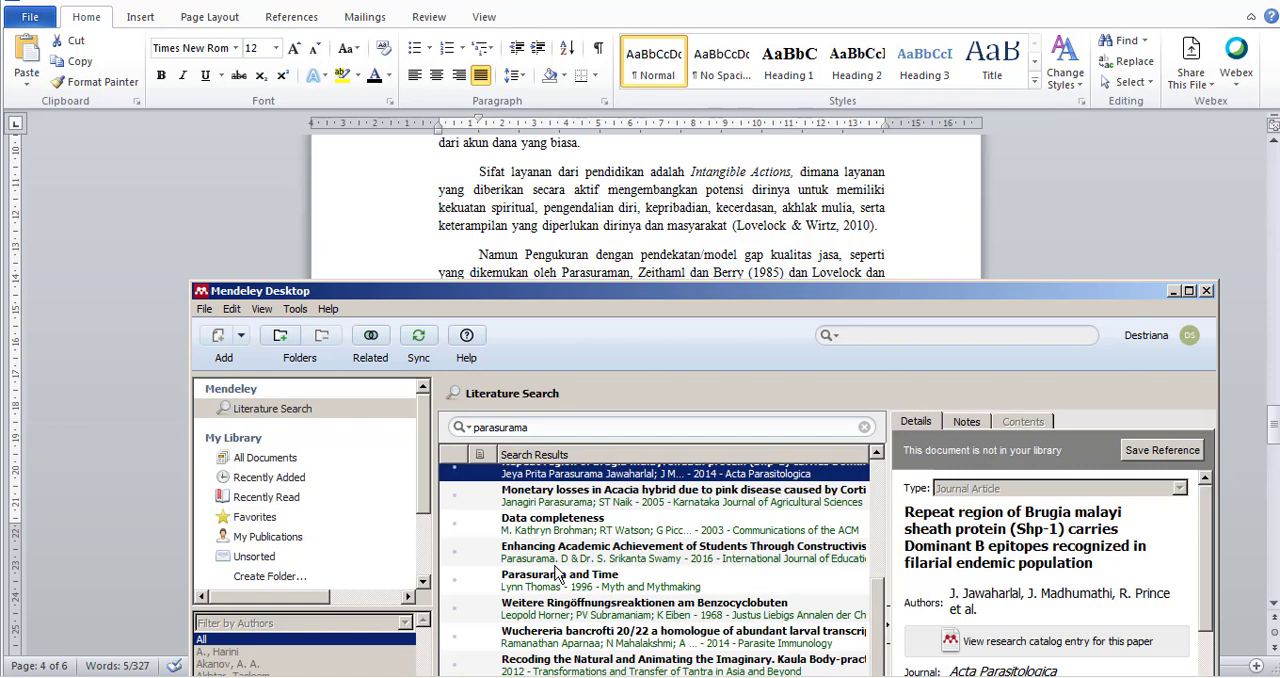
scroll(562, 575, down, 1)
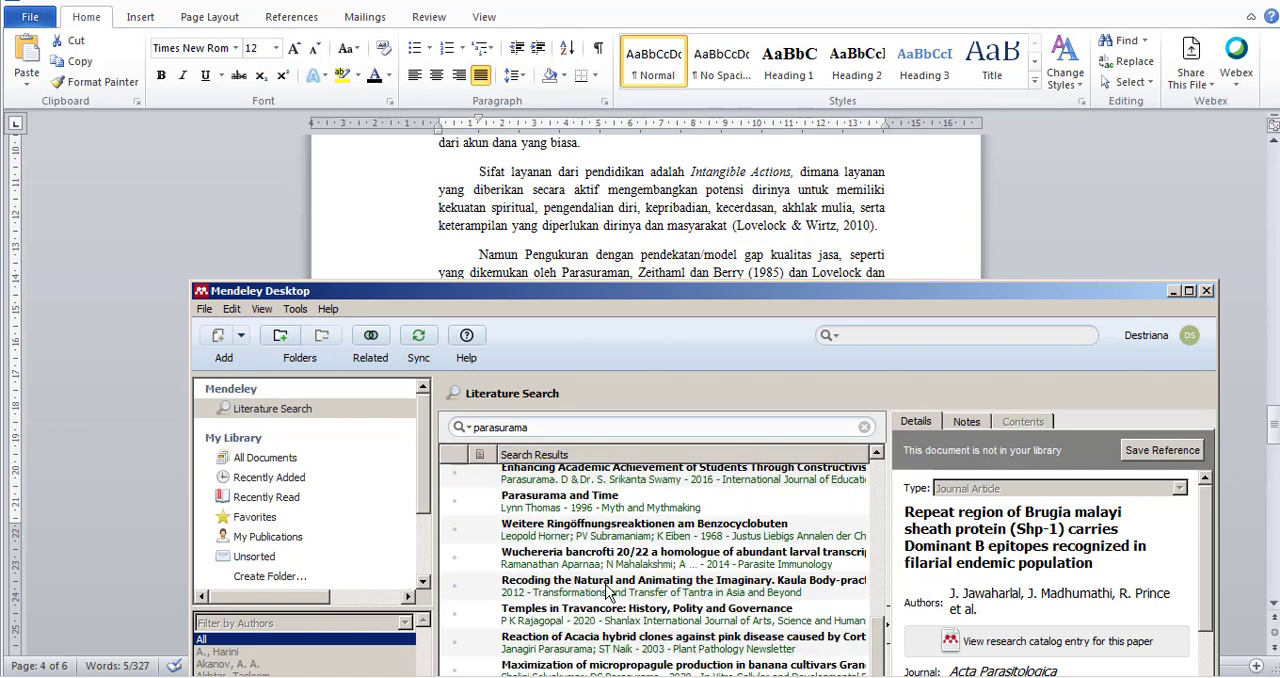
scroll(605, 593, down, 1)
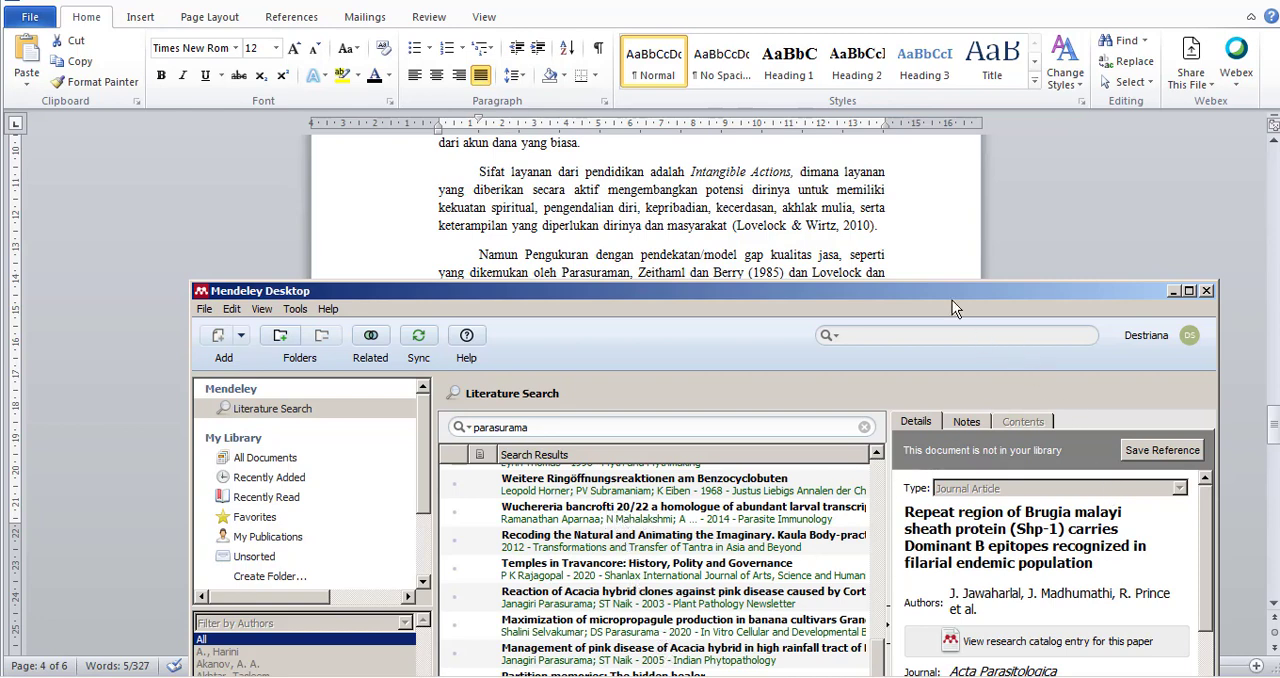
drag(952, 300, 884, 101)
scroll(1019, 483, down, 10)
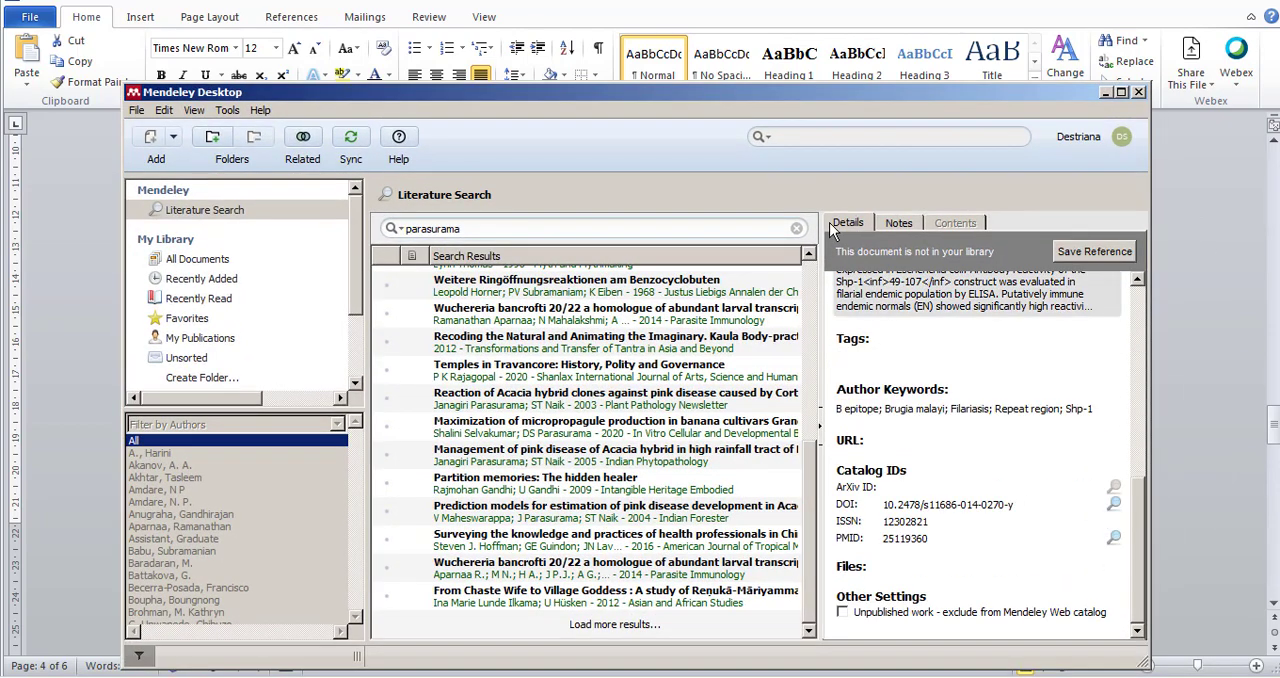
click(1097, 252)
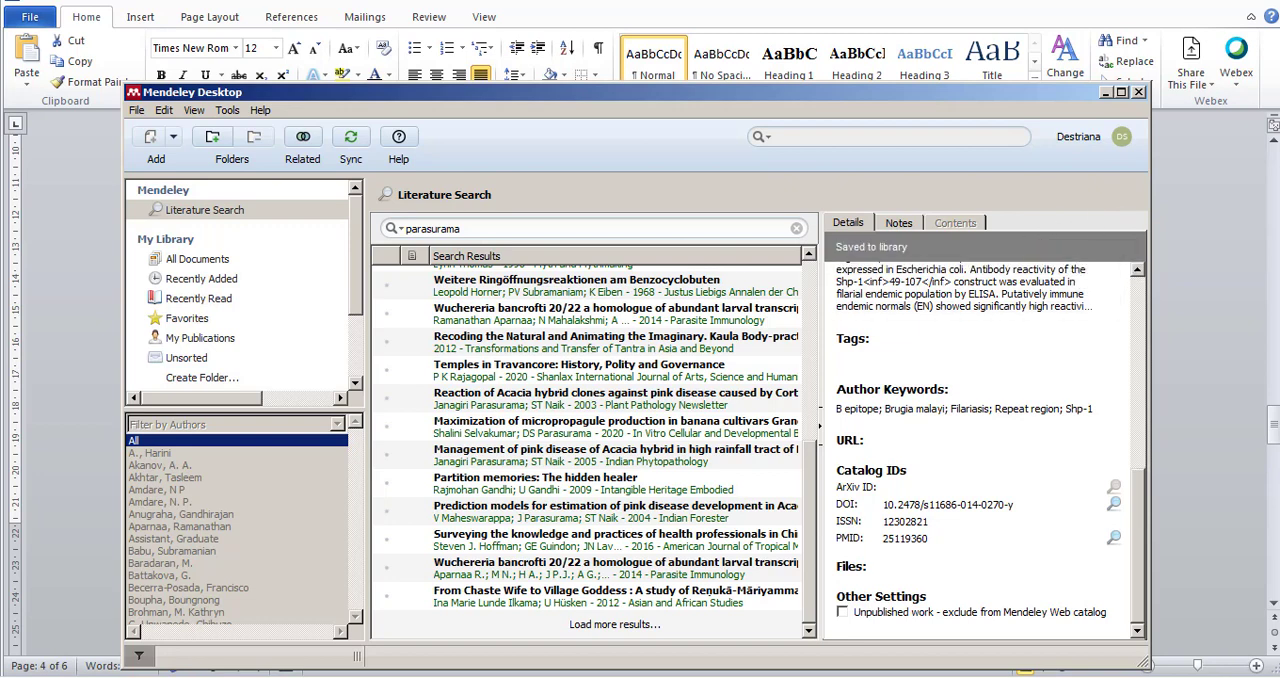
Search the literature catalog for "bebko", save the first result, the 2000 "Service intangibility" article, to the library, and close Mendeley.
click(792, 228)
drag(751, 94, 841, 301)
text(b)
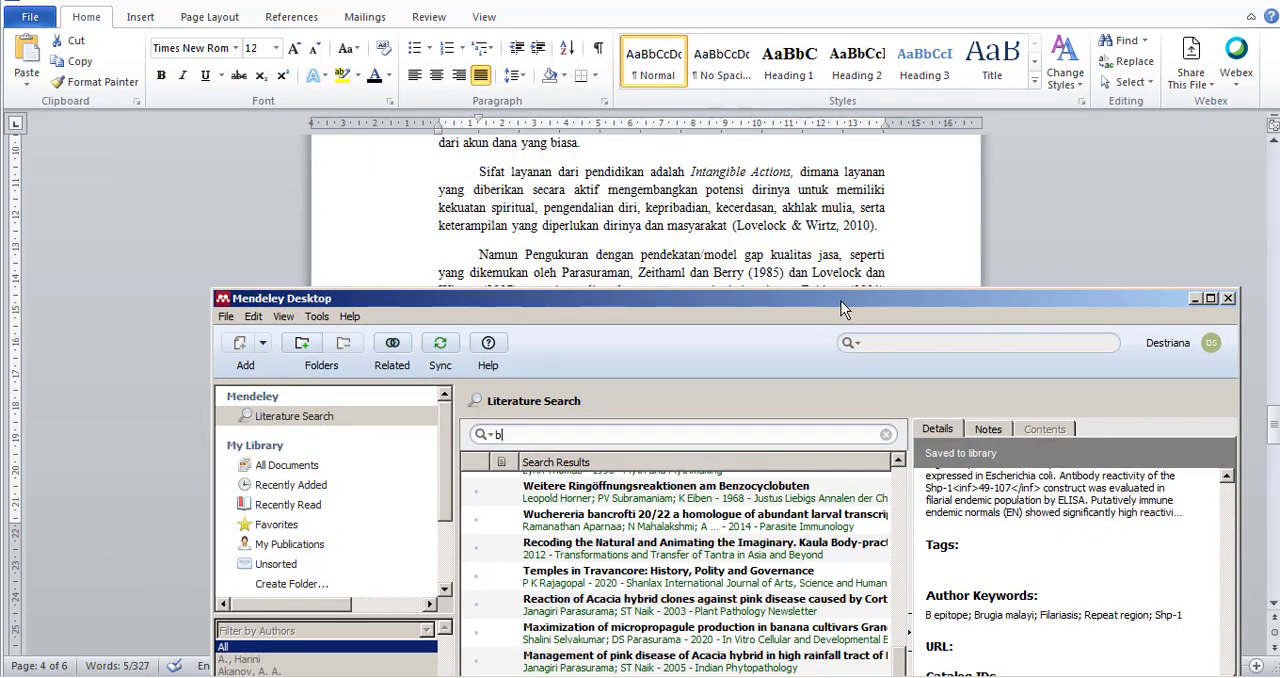
text(ebko)
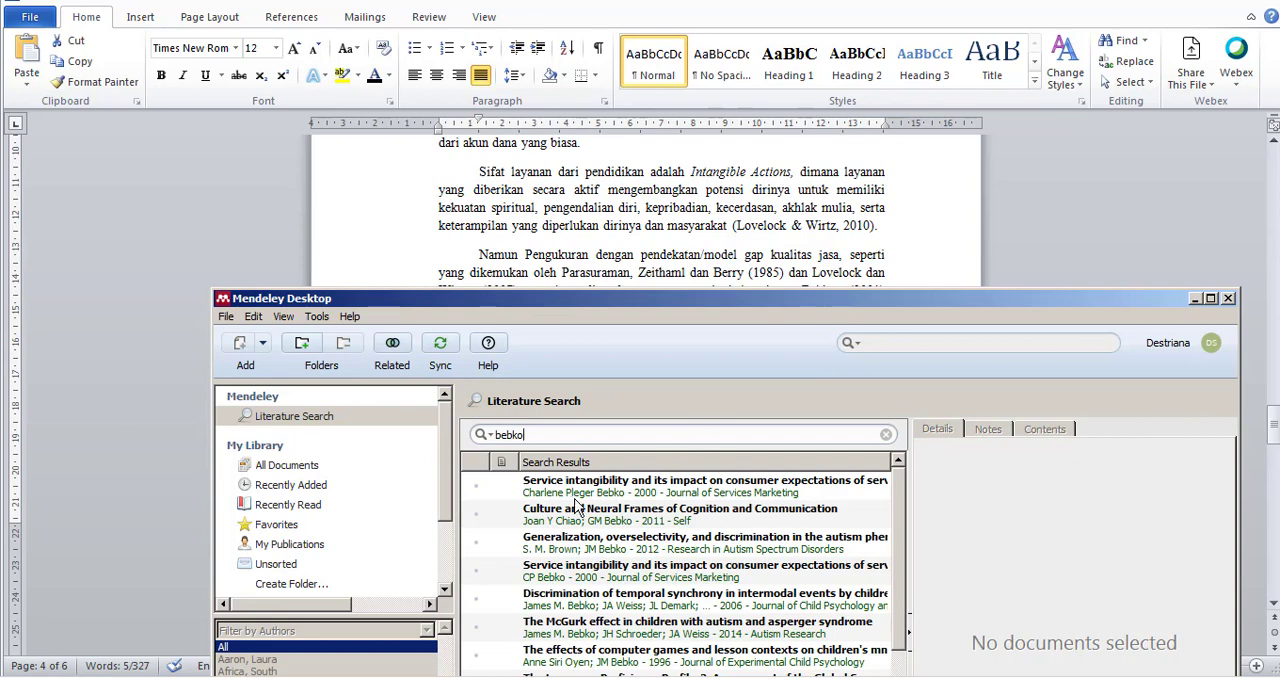
click(607, 493)
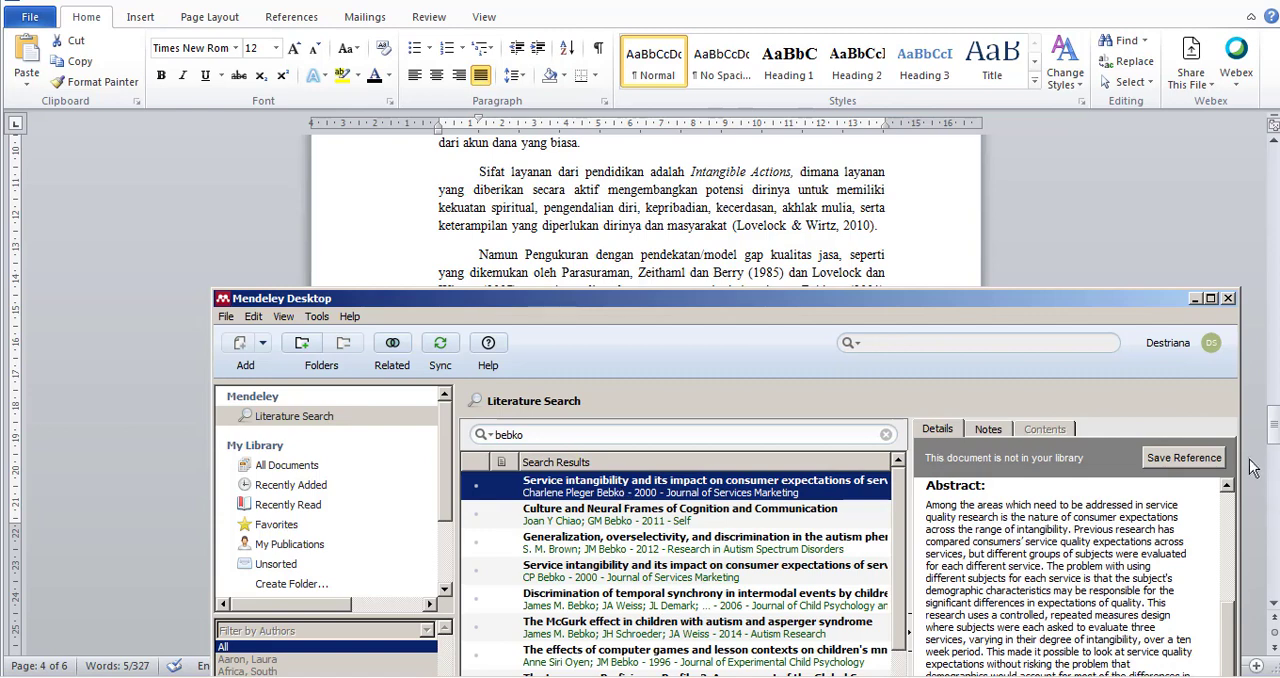
click(1184, 457)
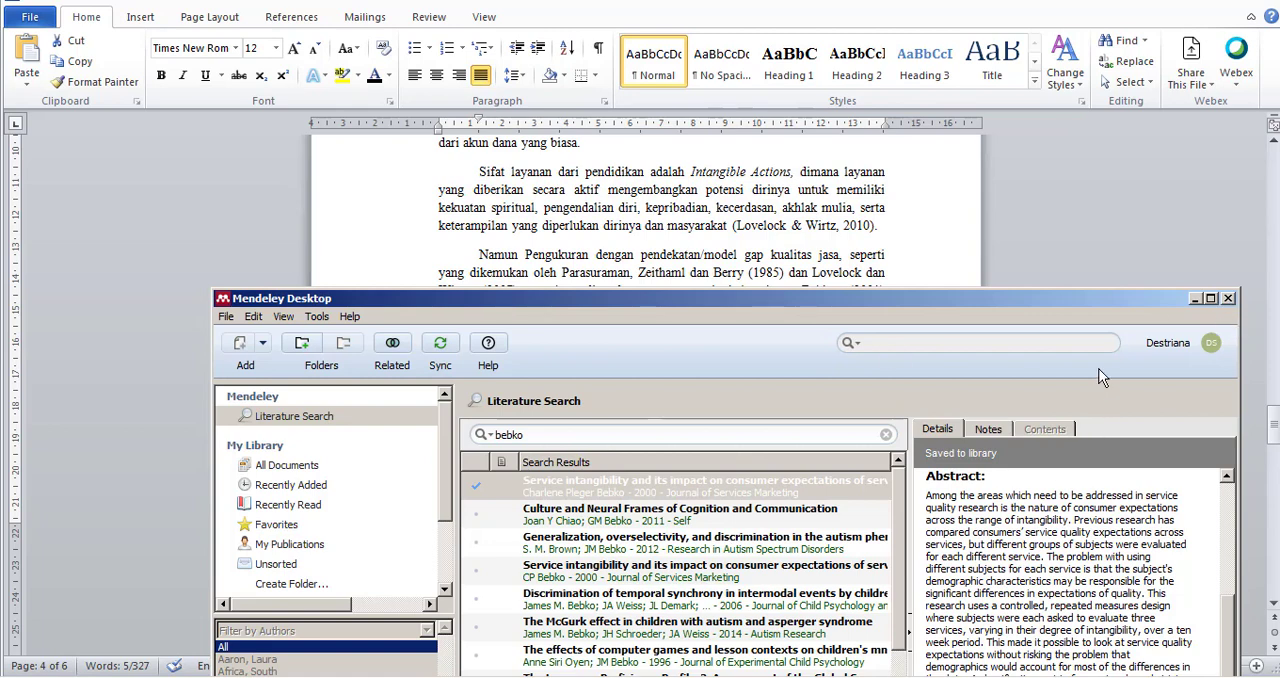
click(1228, 300)
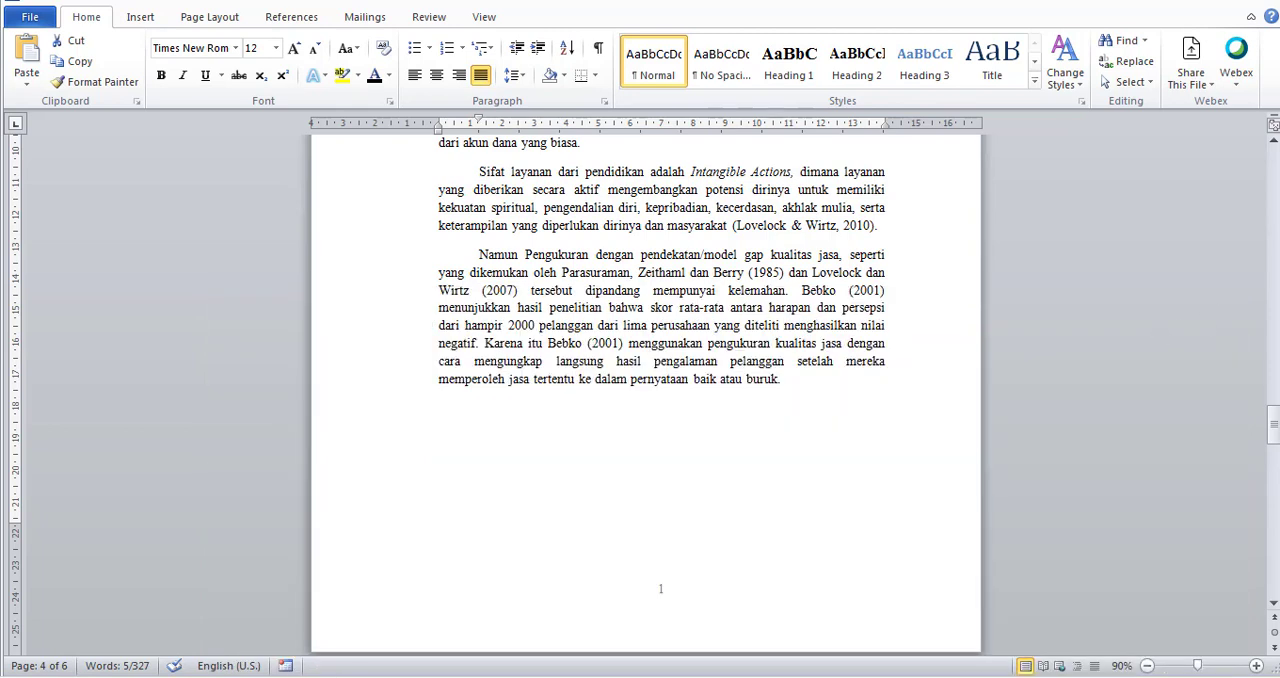
Replace "Parasuraman, Zeithaml dan Berry (1985)" in the third paragraph with a Mendeley citation of the 2014 Acta Parasitologica article, searching "para".
click(272, 17)
click(298, 20)
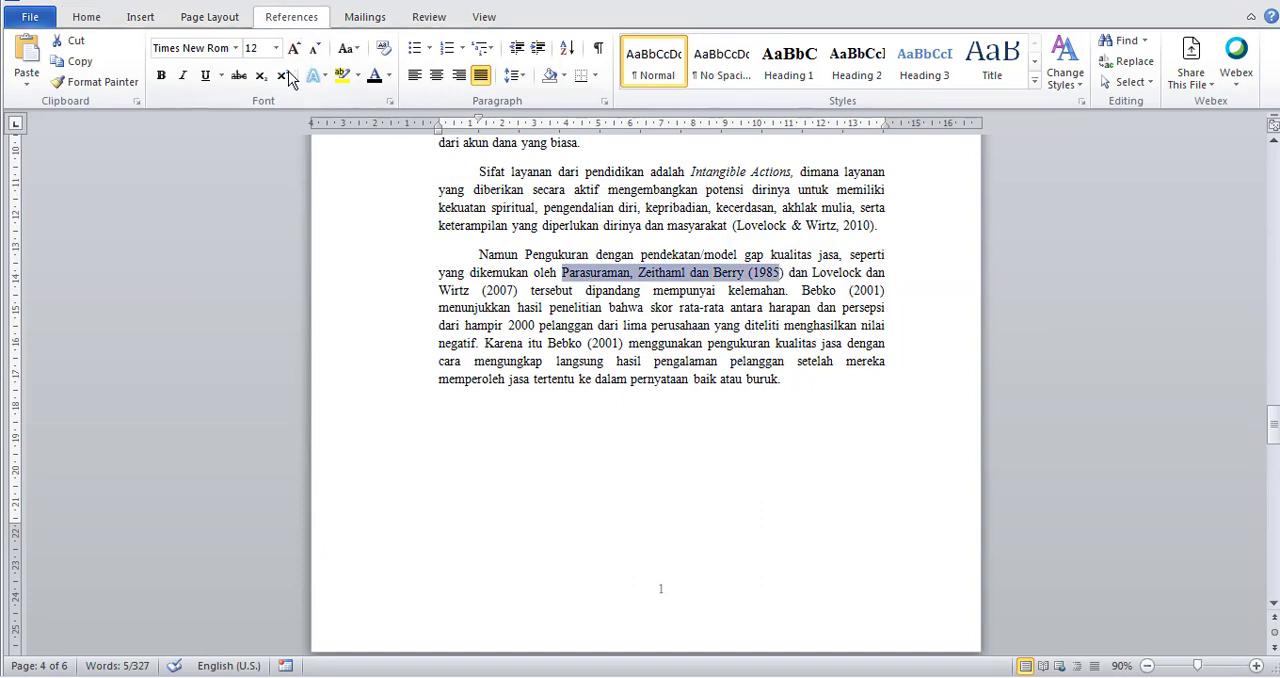
click(594, 329)
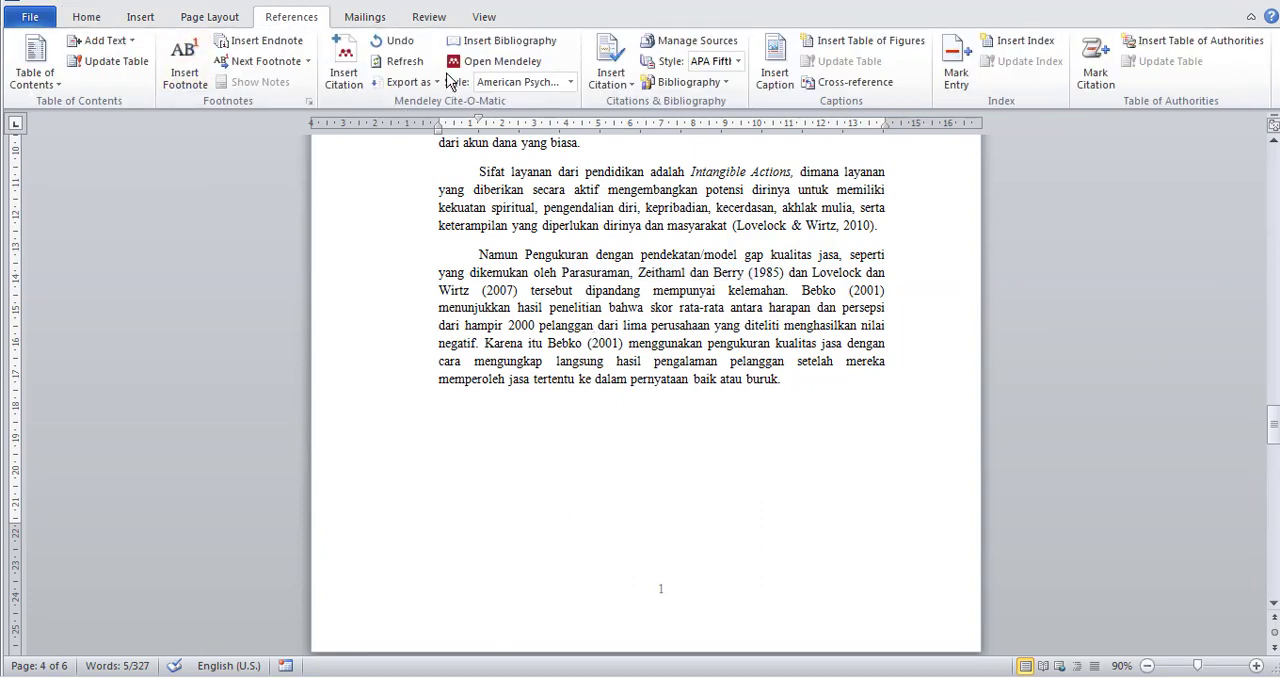
click(343, 77)
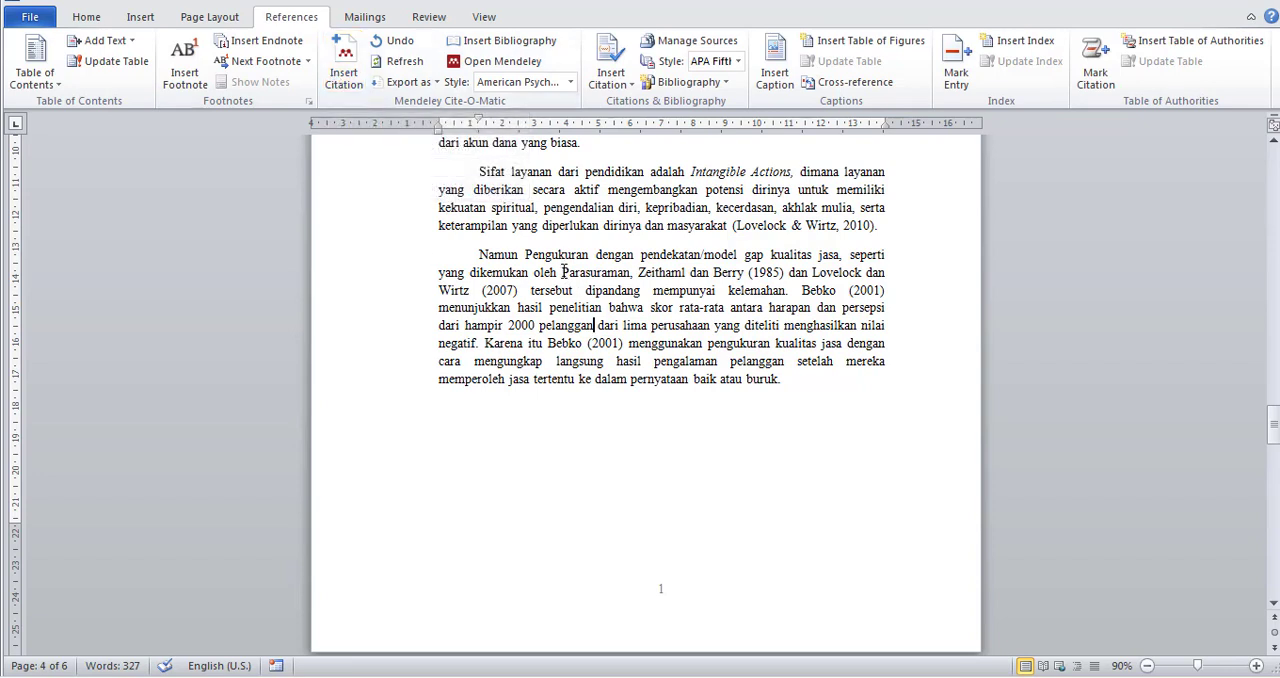
drag(563, 271, 789, 273)
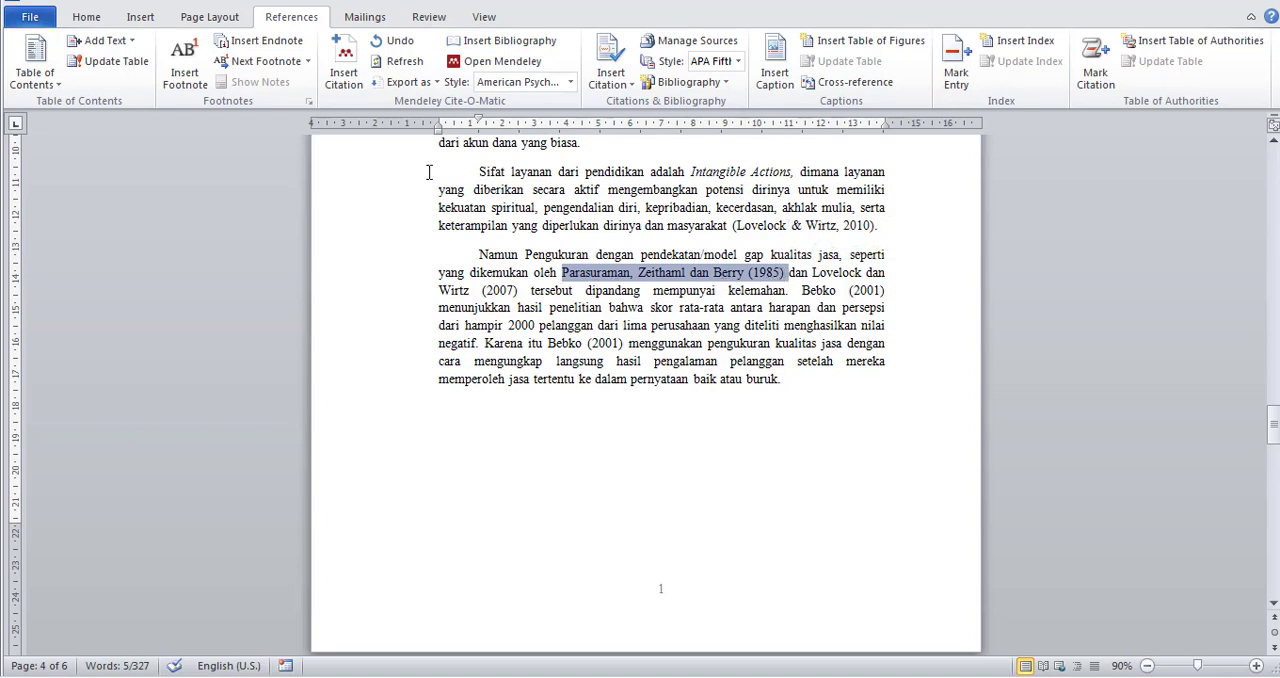
key(Delete)
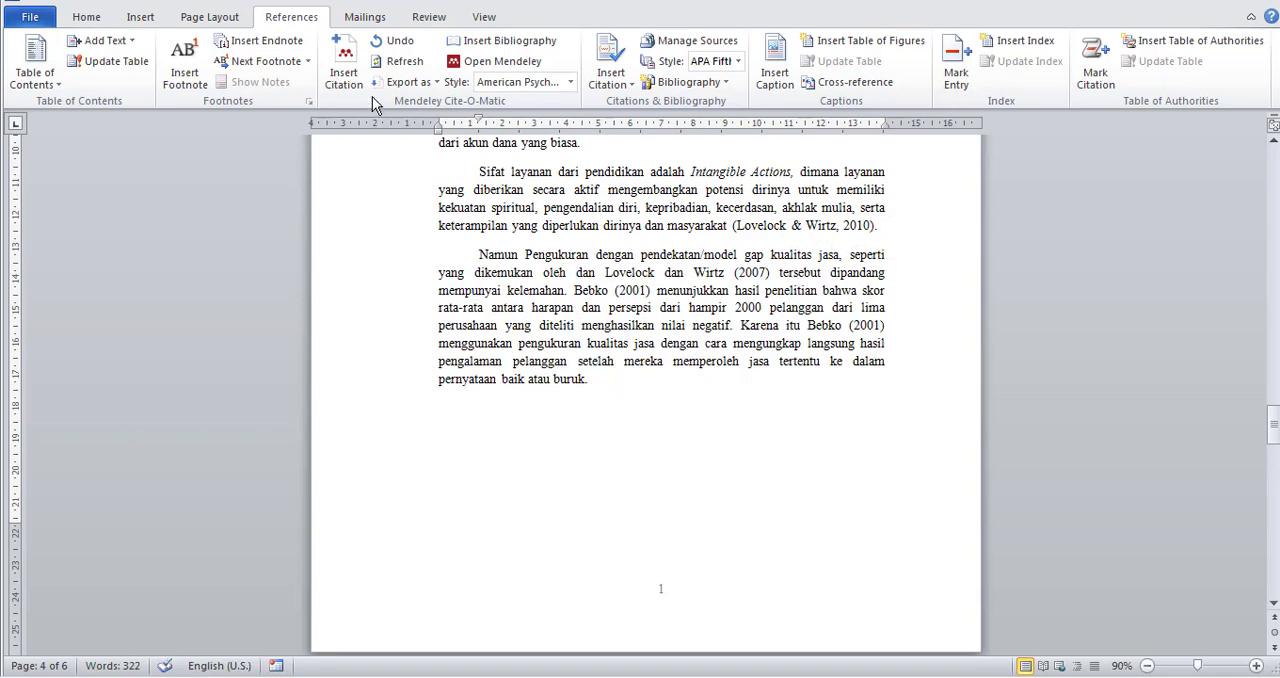
click(344, 72)
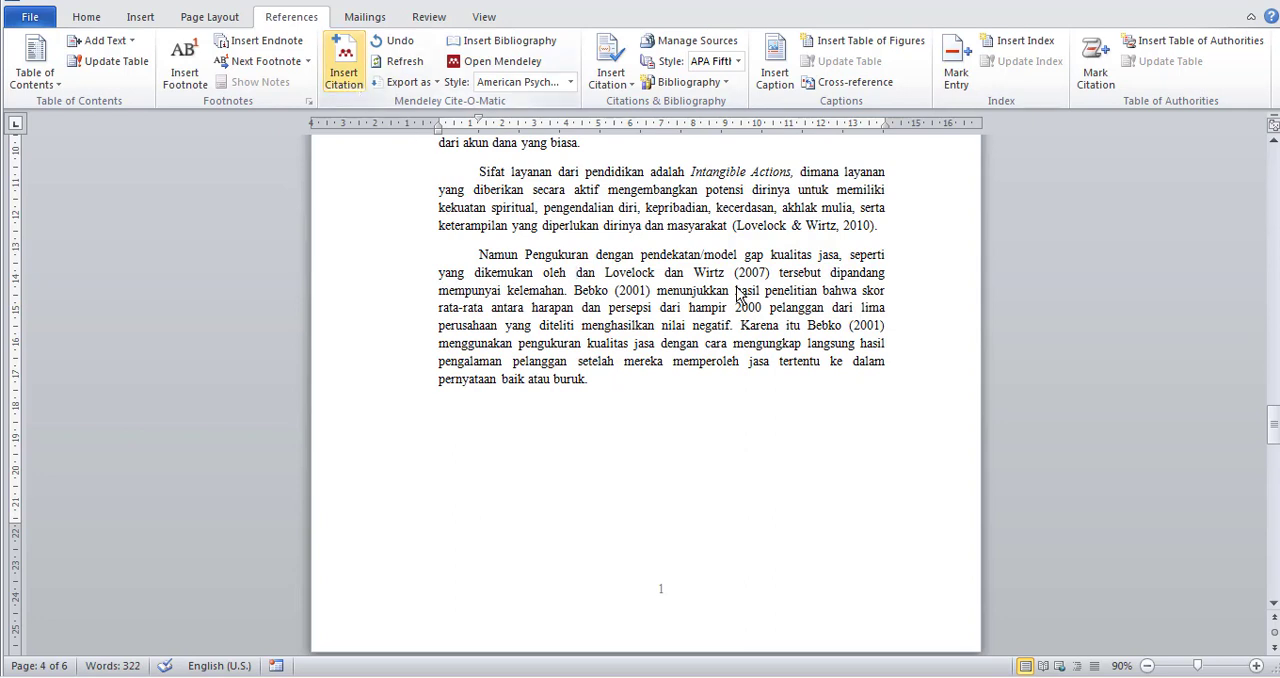
drag(791, 290, 803, 383)
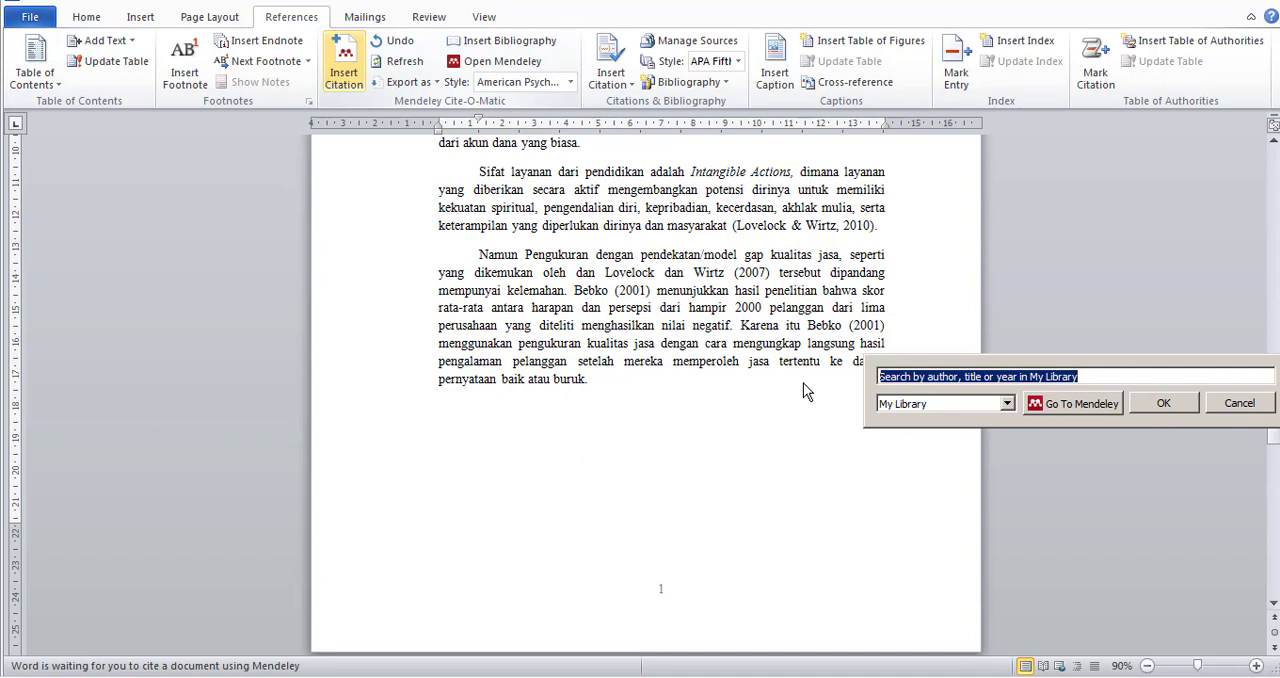
text(para)
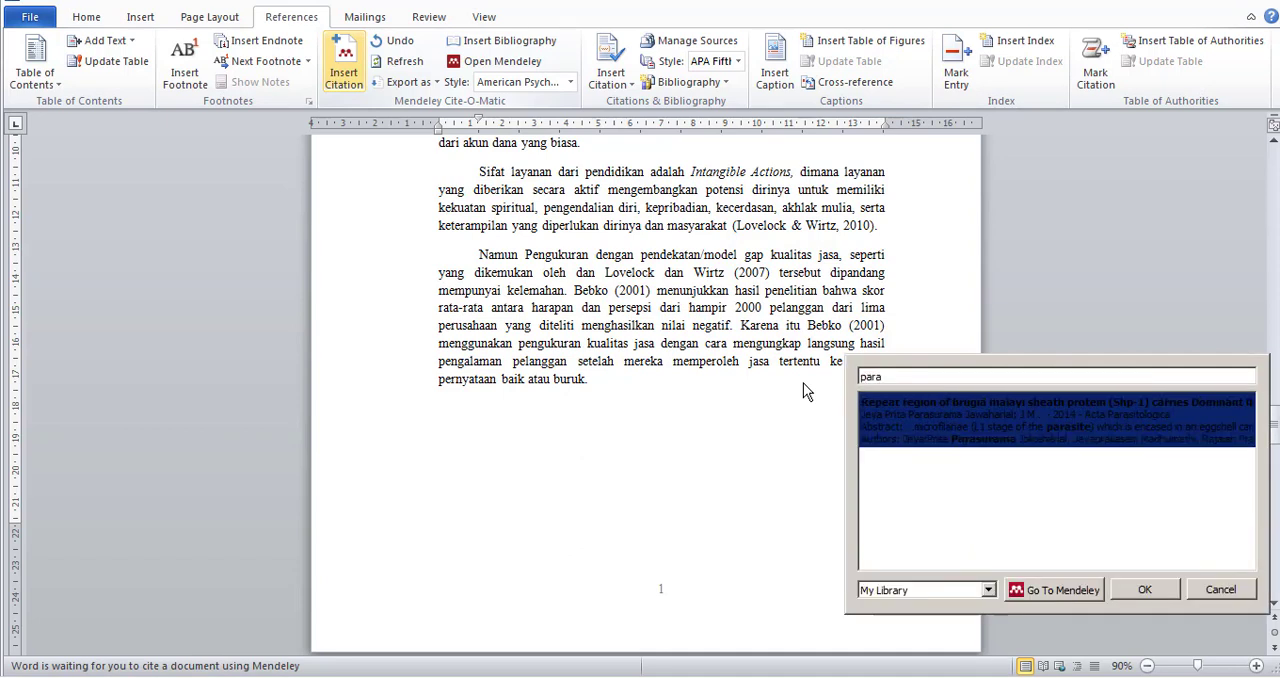
click(1023, 409)
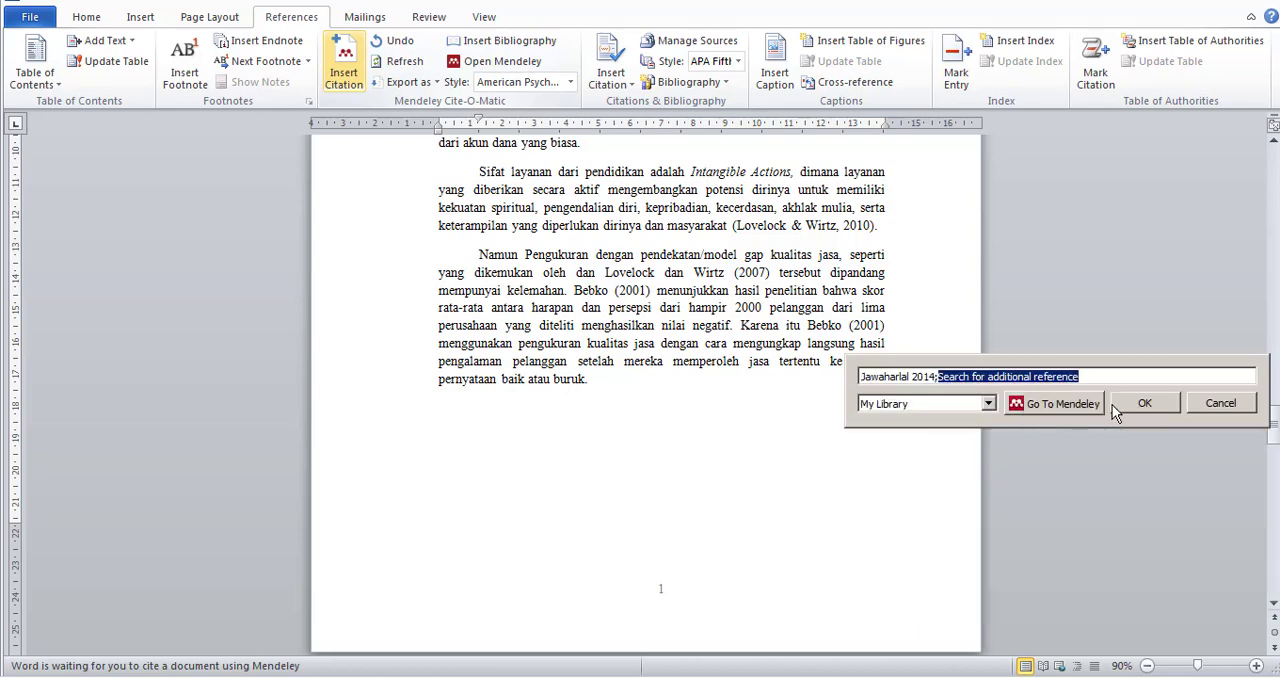
click(1145, 403)
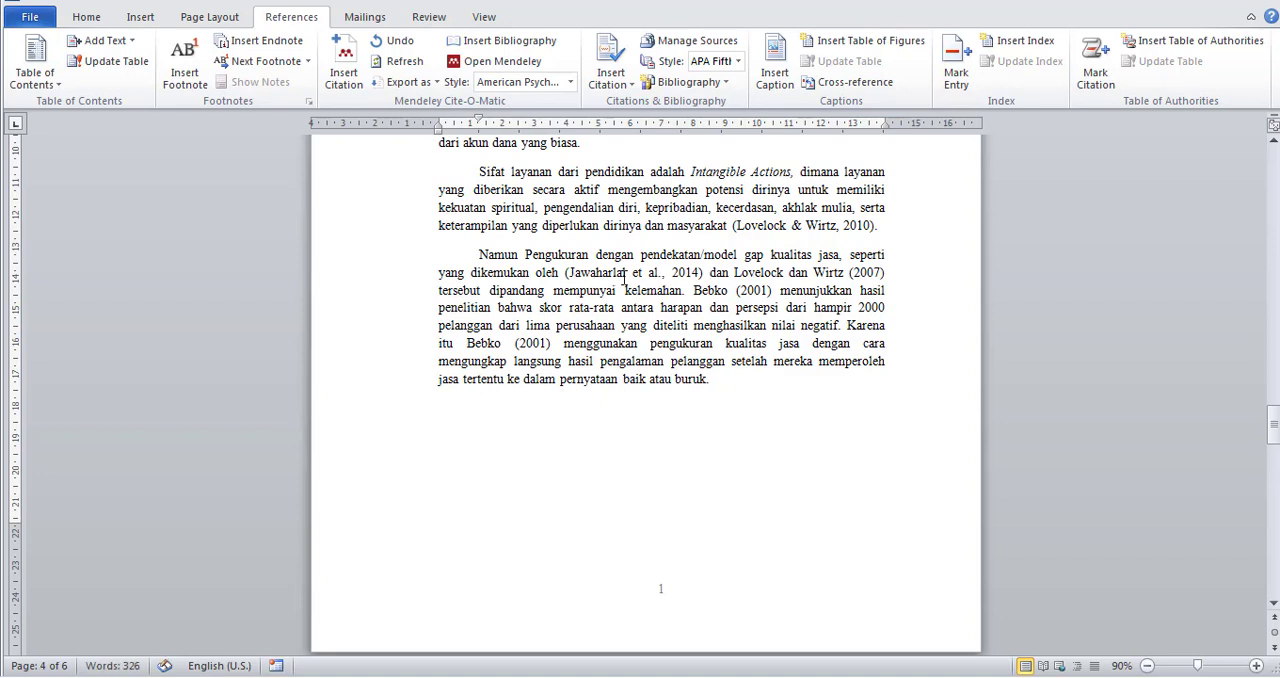
Replace "Lovelock dan Wirtz (2007)" with a Mendeley citation of the 2010 "Services Marketing - People, Technology, Strategy" reference, searching "love".
drag(735, 272, 888, 270)
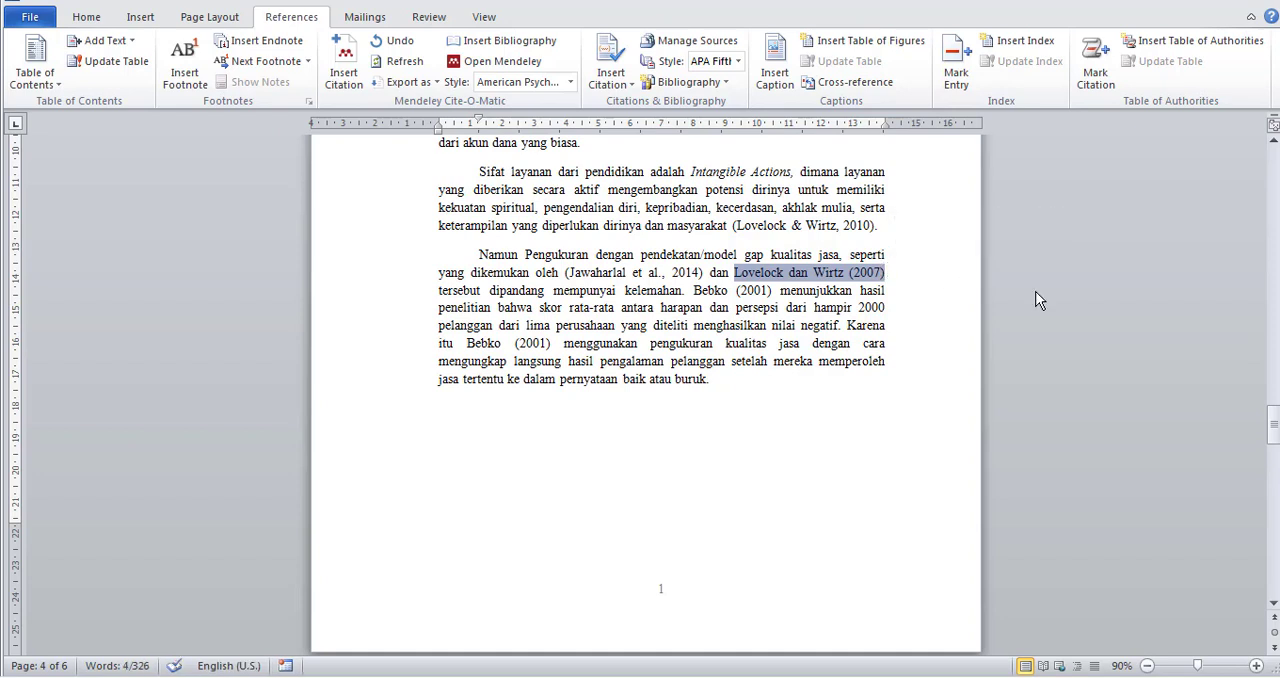
key(Delete)
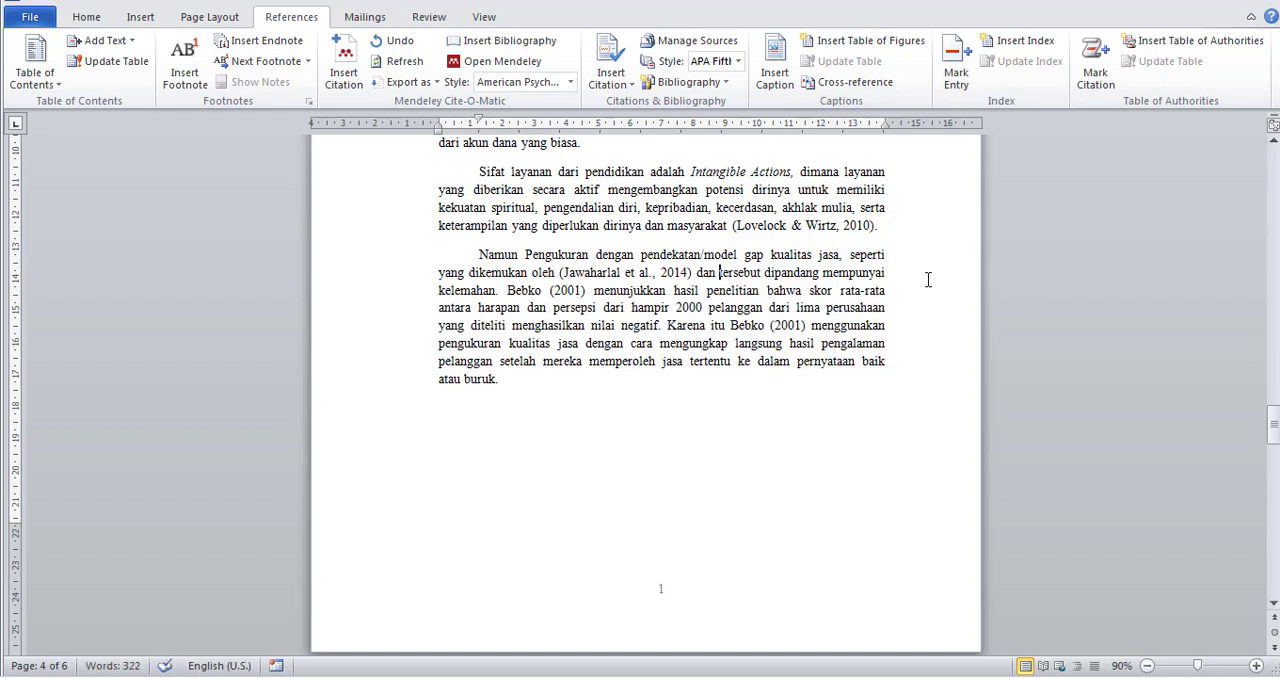
click(343, 68)
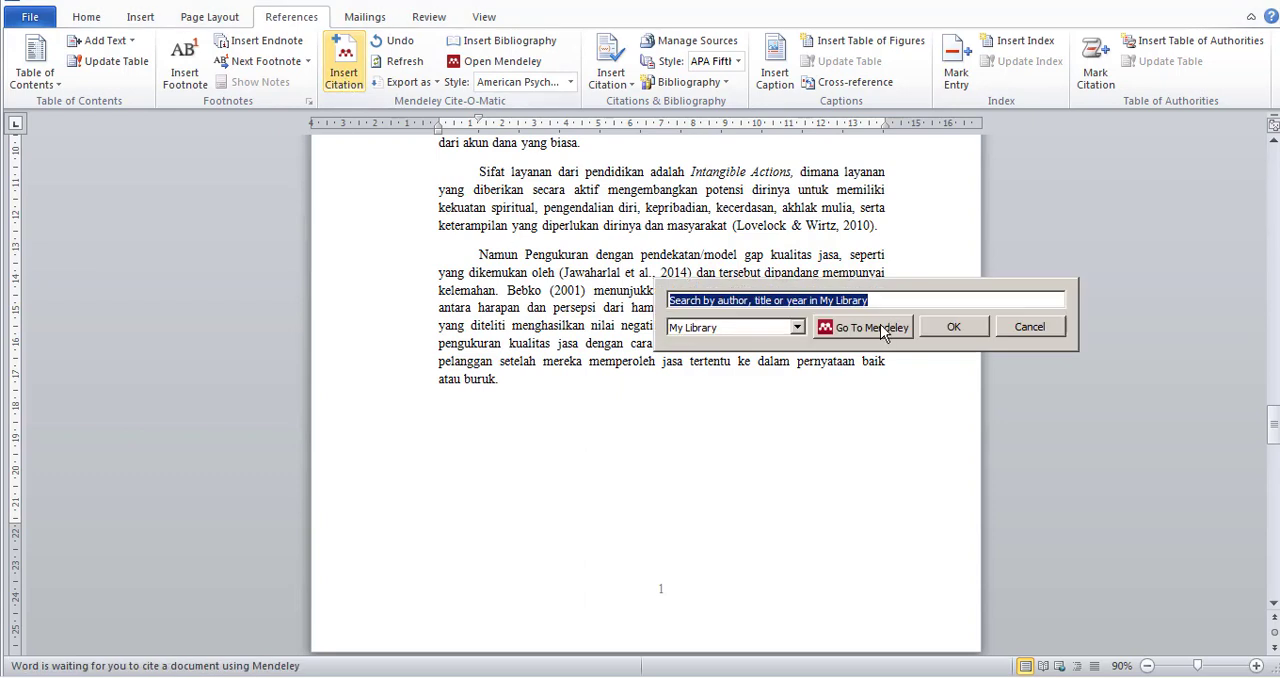
text(love)
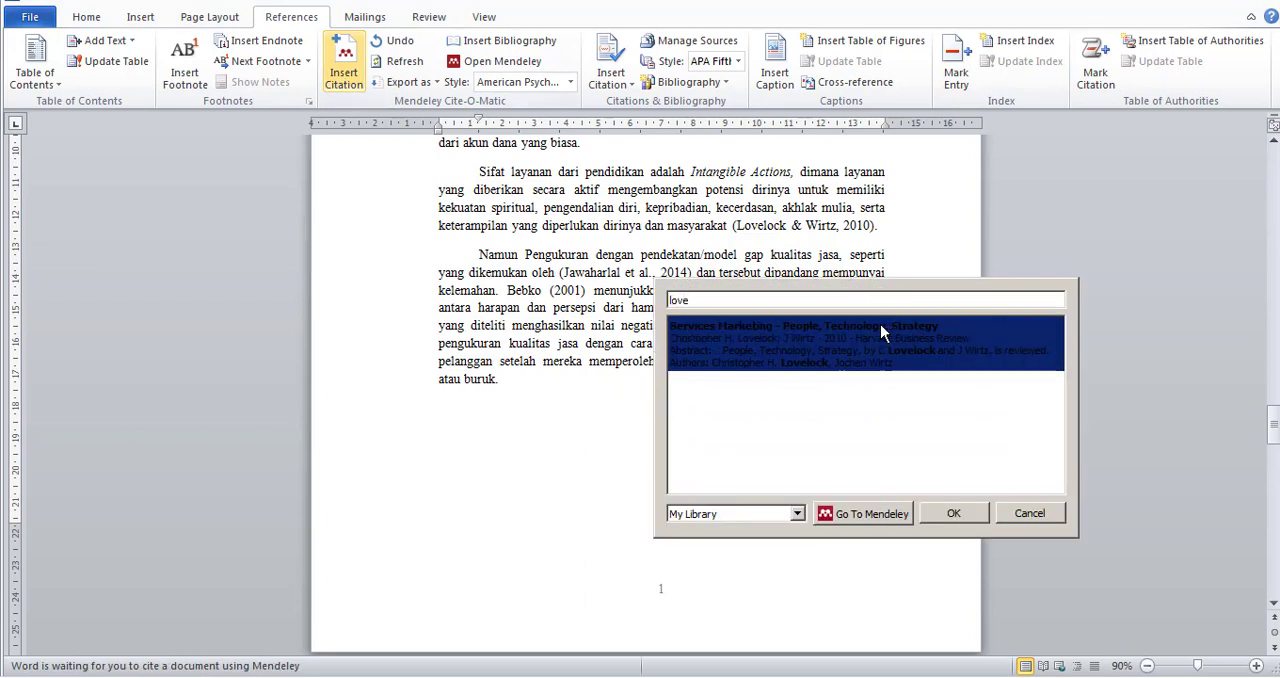
click(880, 324)
click(962, 326)
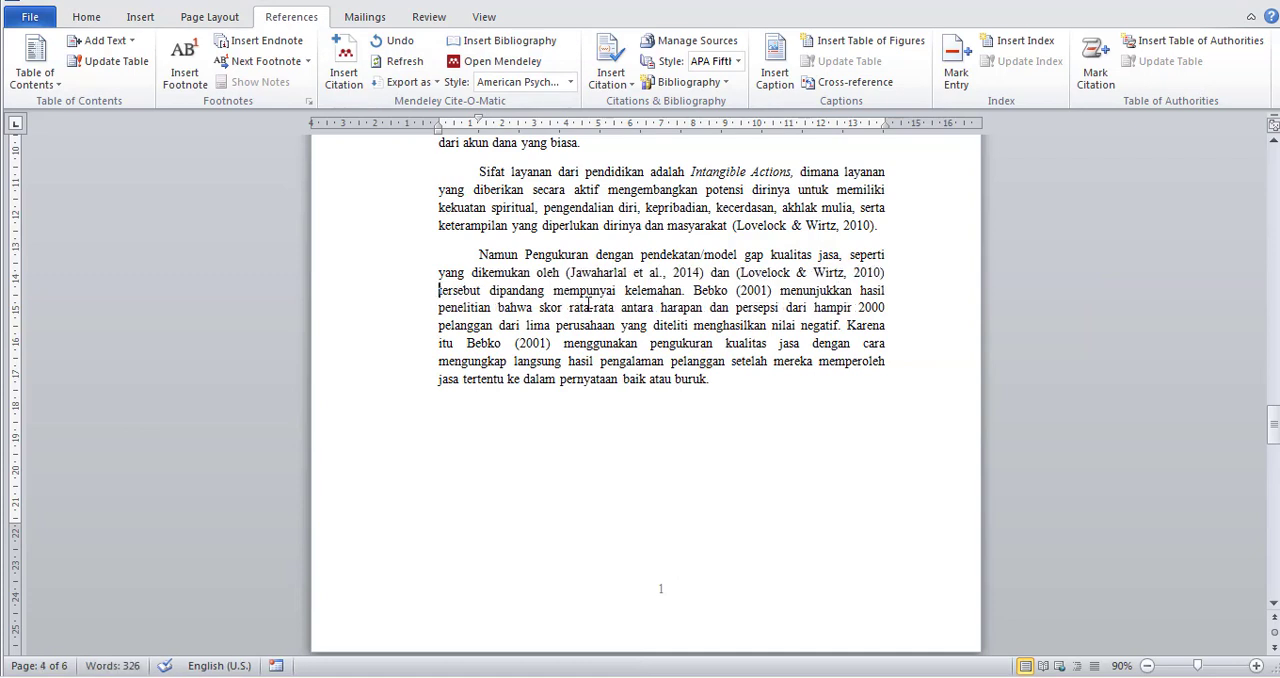
Replace the first "Bebko (2001)" with a Mendeley citation of the 2000 "Service intangibility" article, searching "bebko".
drag(695, 290, 776, 305)
key(Delete)
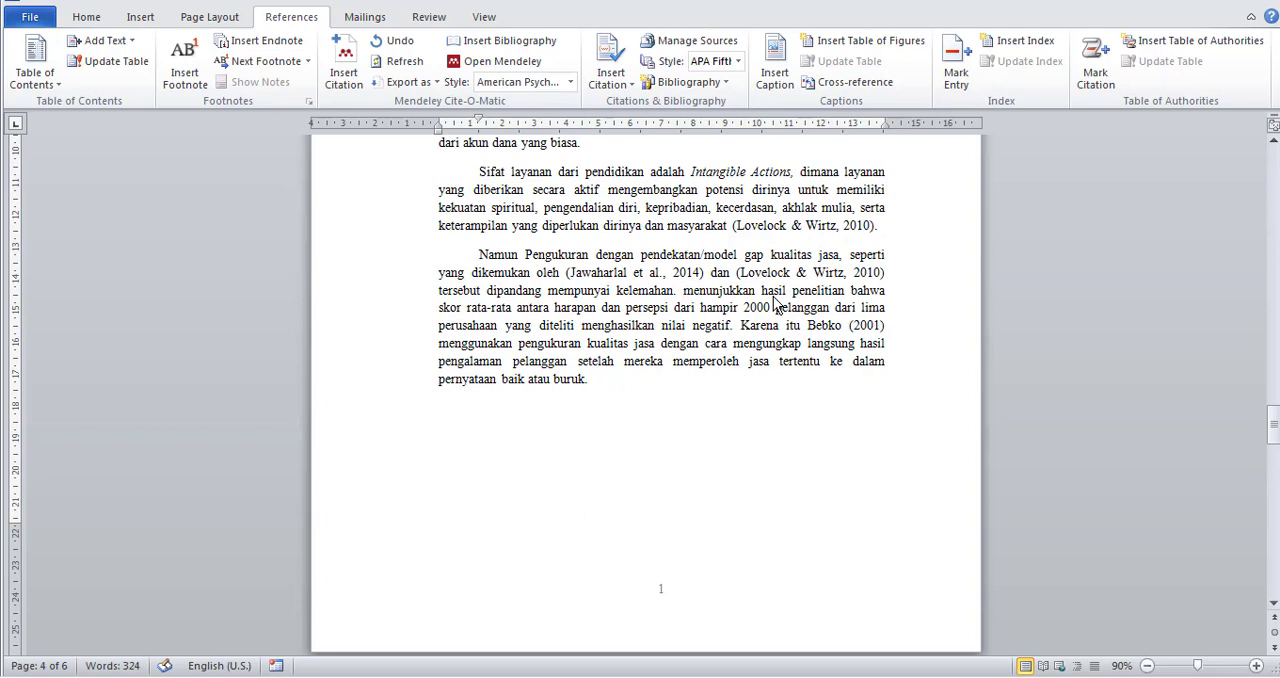
click(343, 72)
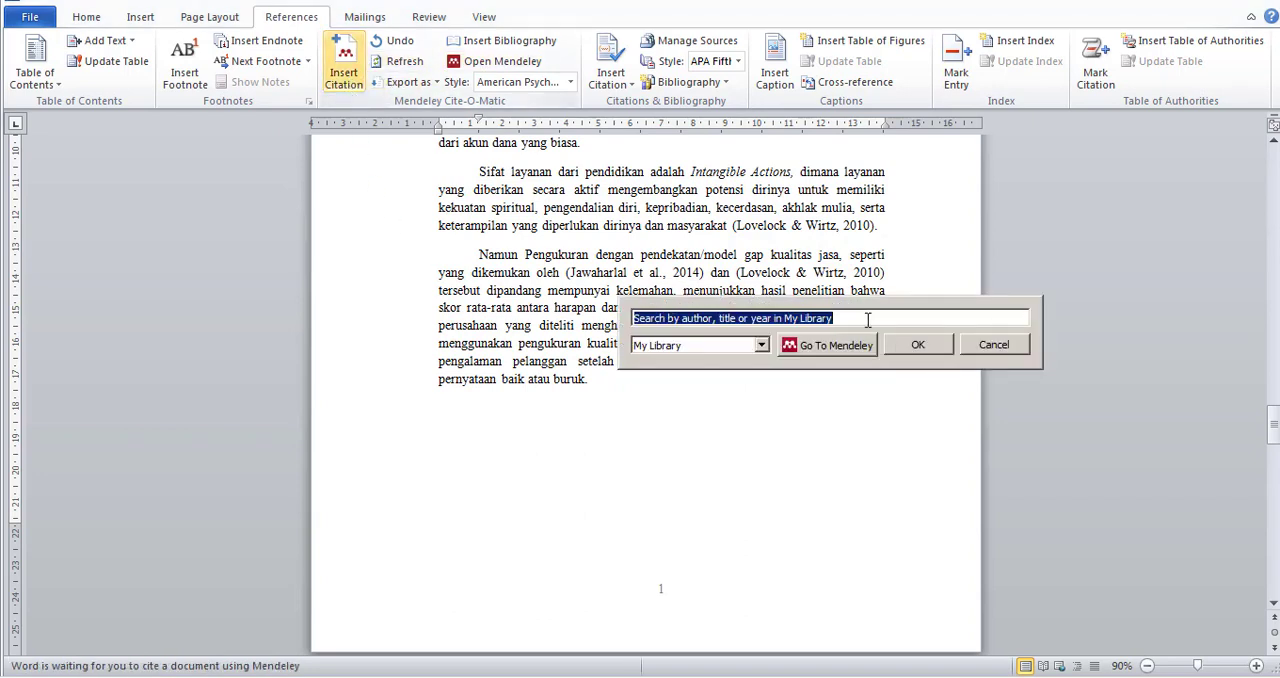
text(bebko)
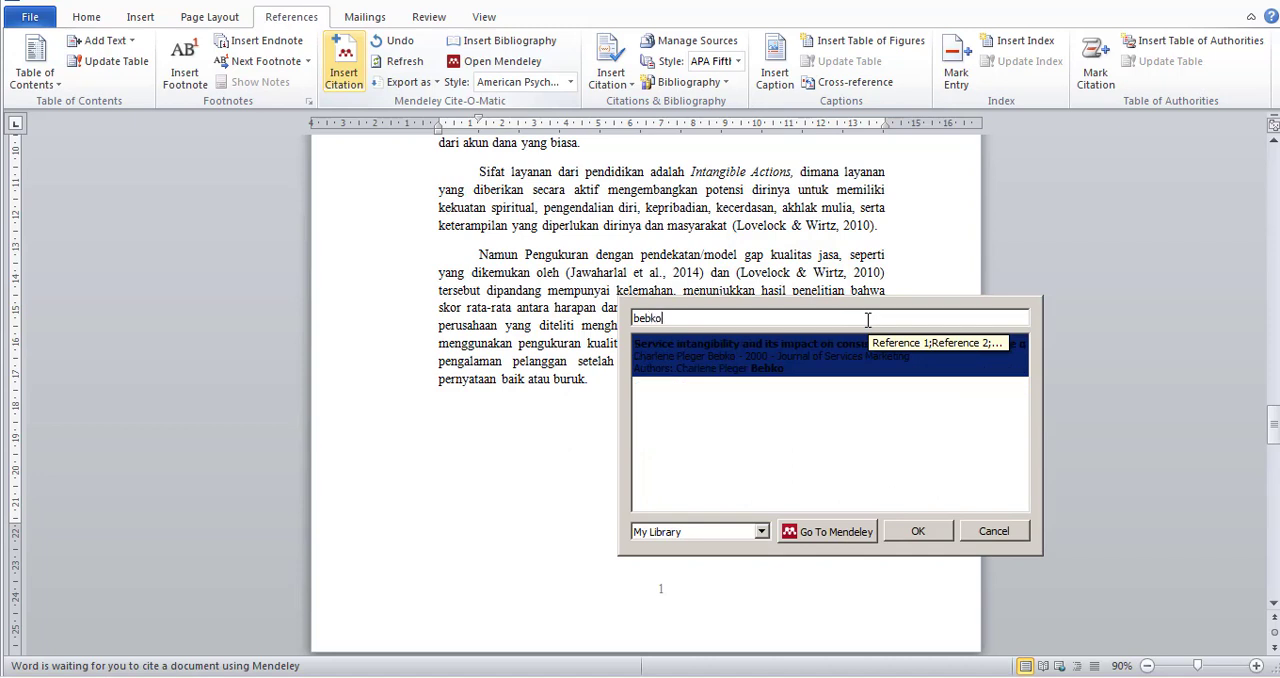
click(793, 362)
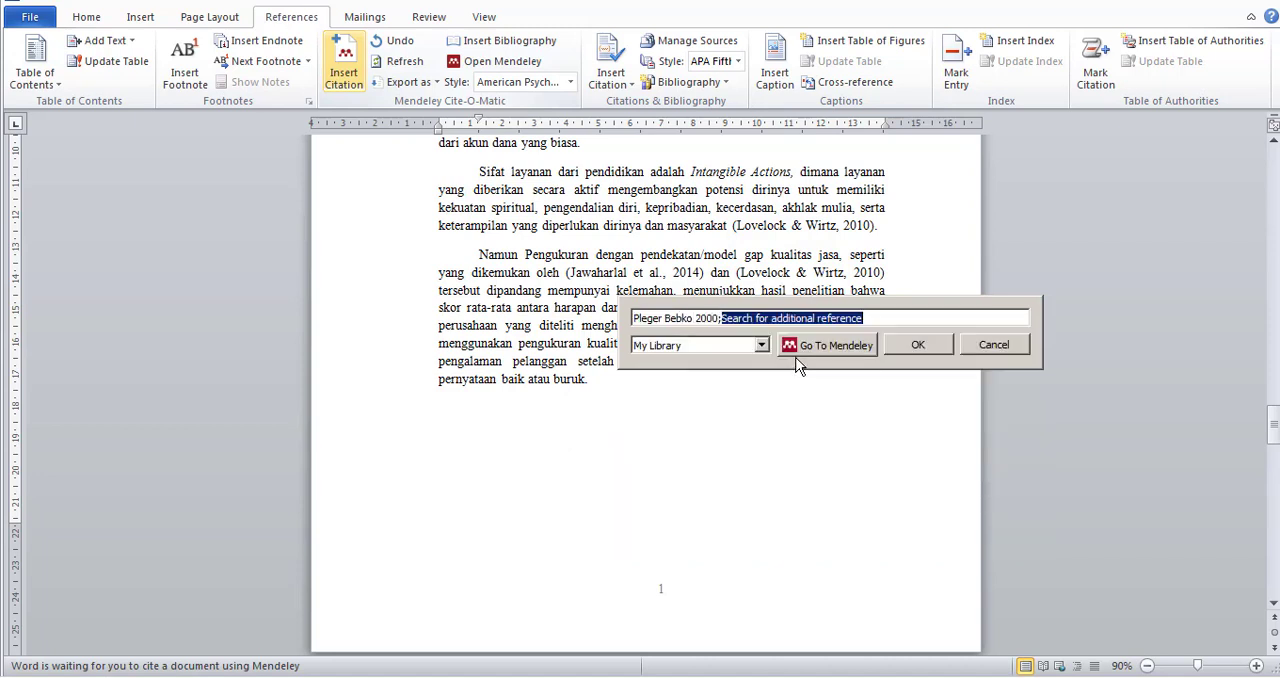
click(918, 343)
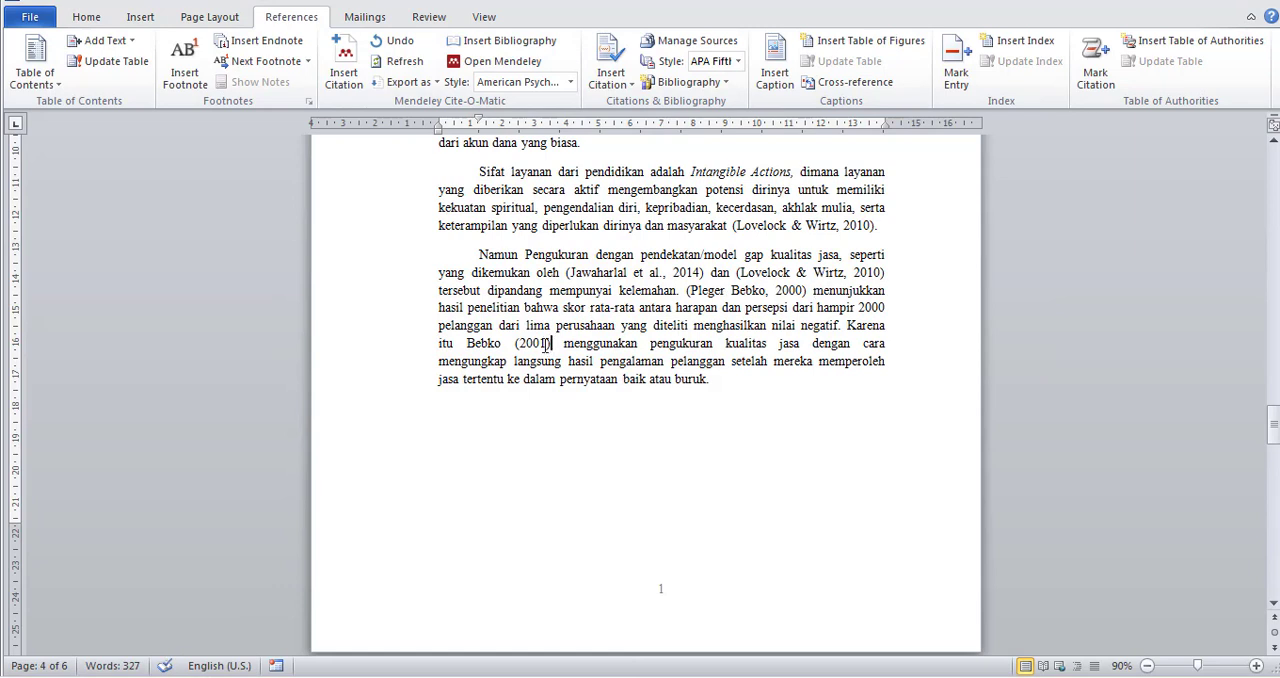
Replace the remaining "Bebko (2001)" in the last paragraph with a Mendeley citation of the 2000 "Service intangibility" article, searching "beb".
drag(545, 343, 468, 344)
key(BackSpace)
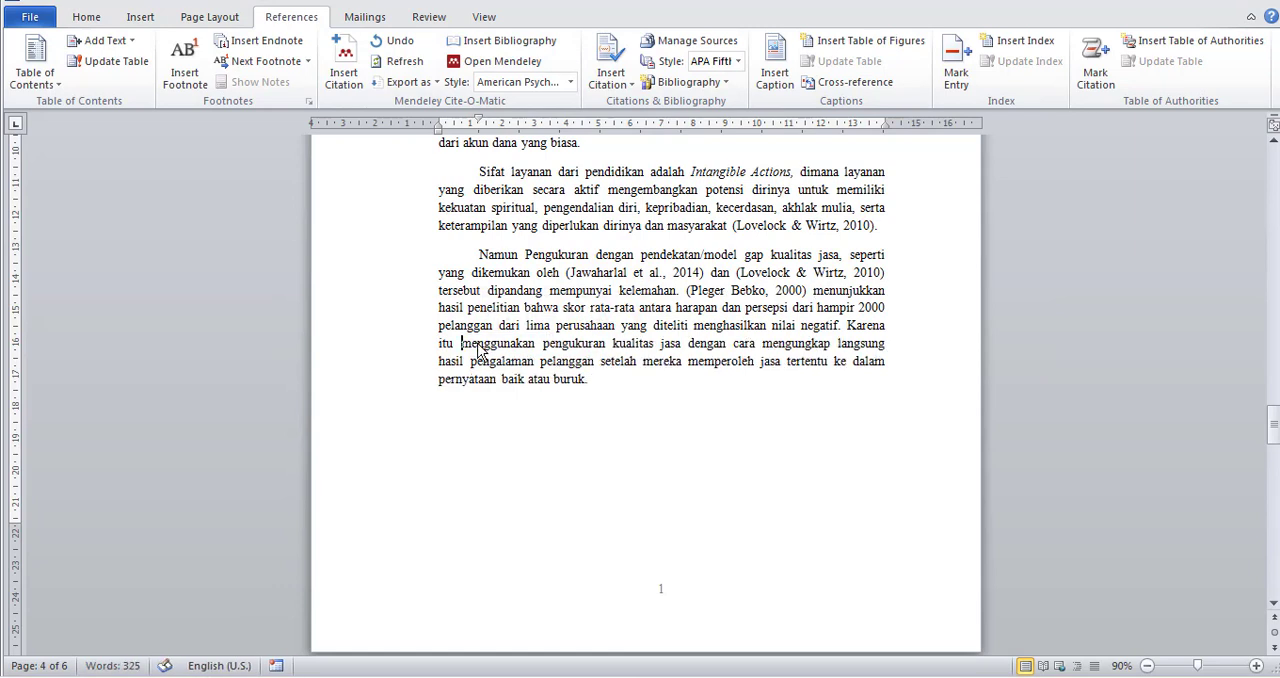
click(343, 65)
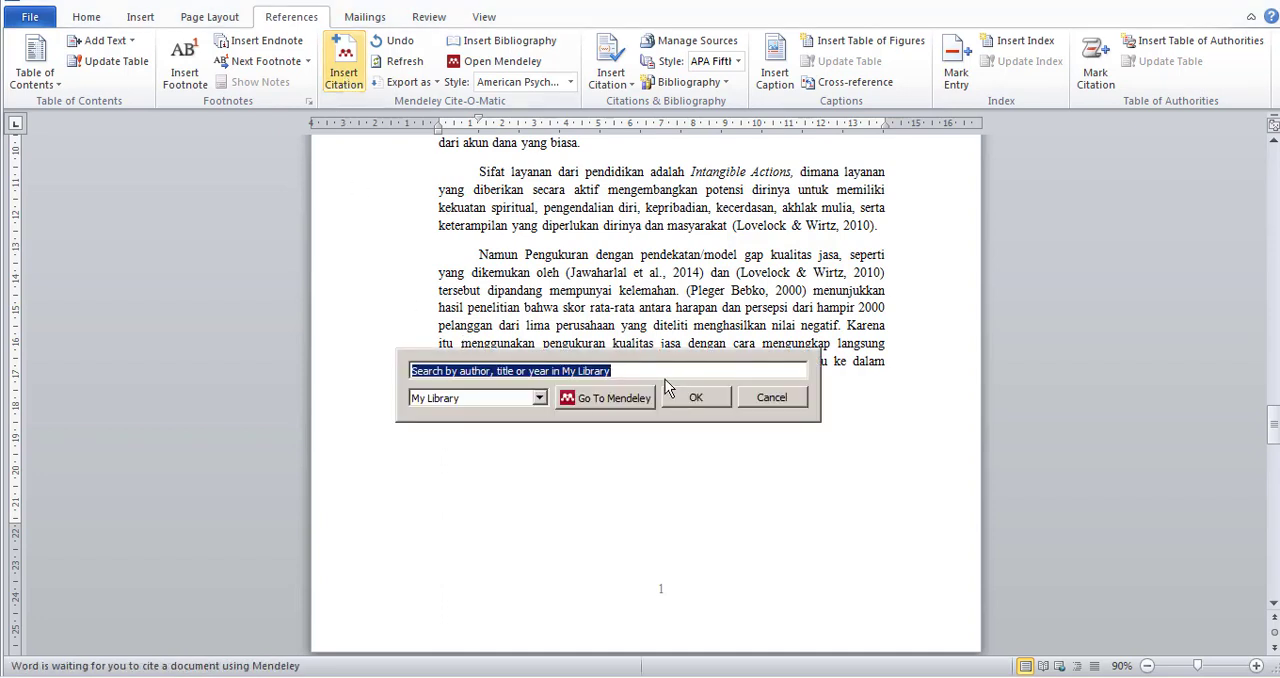
text(beb)
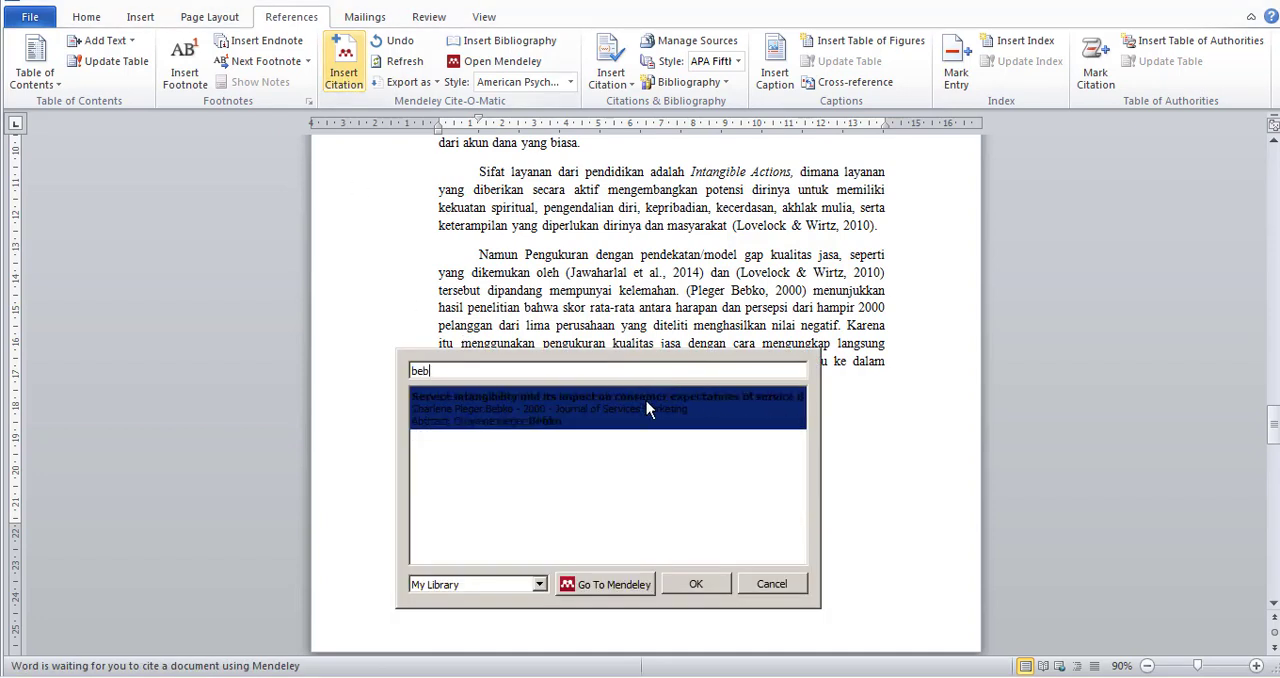
click(643, 408)
click(690, 405)
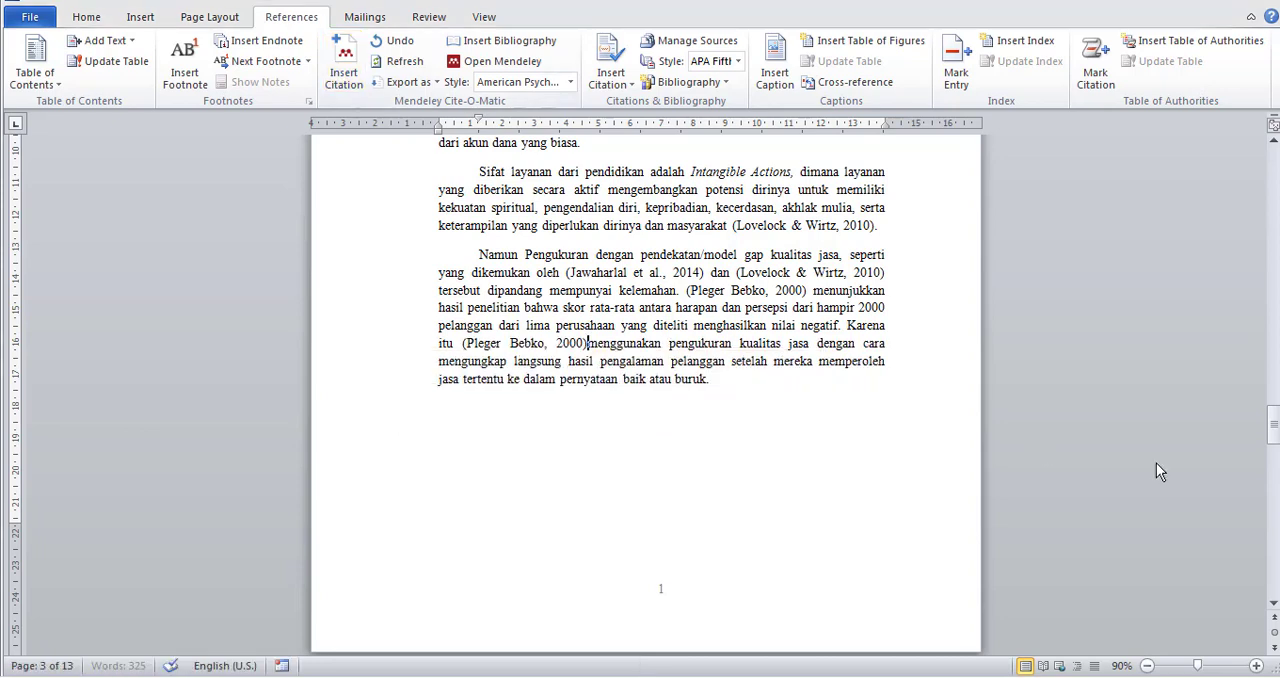
click(660, 272)
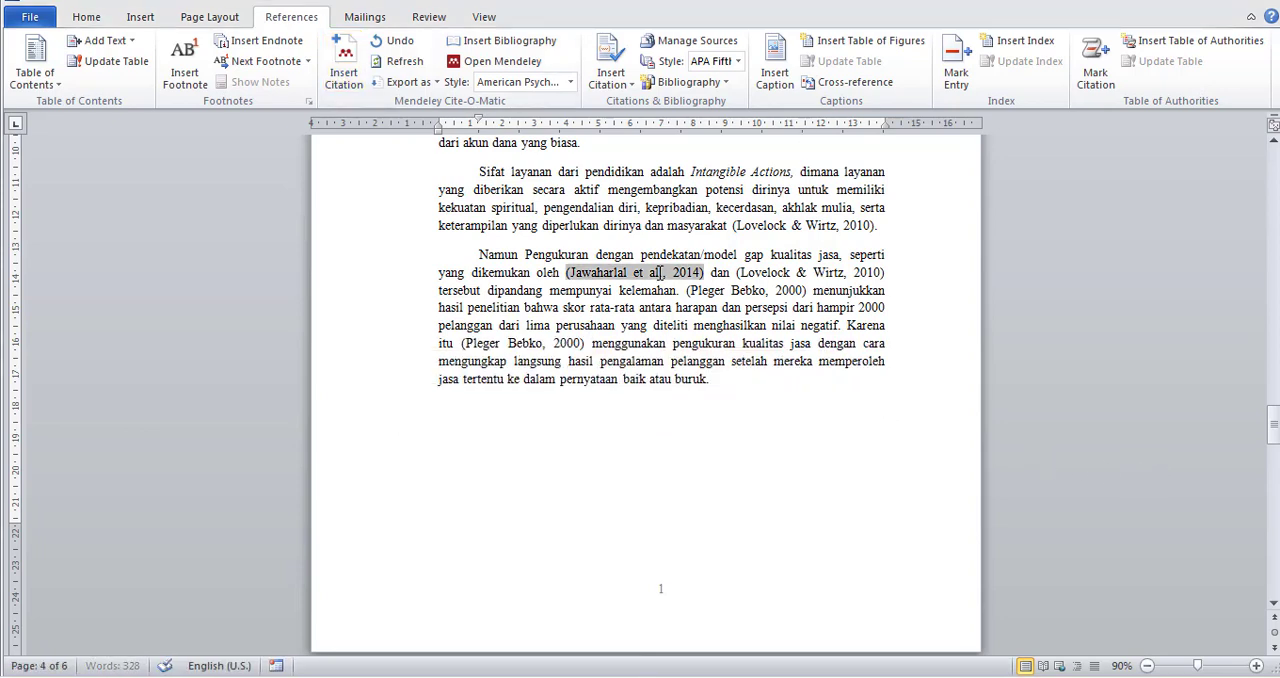
click(812, 277)
click(752, 288)
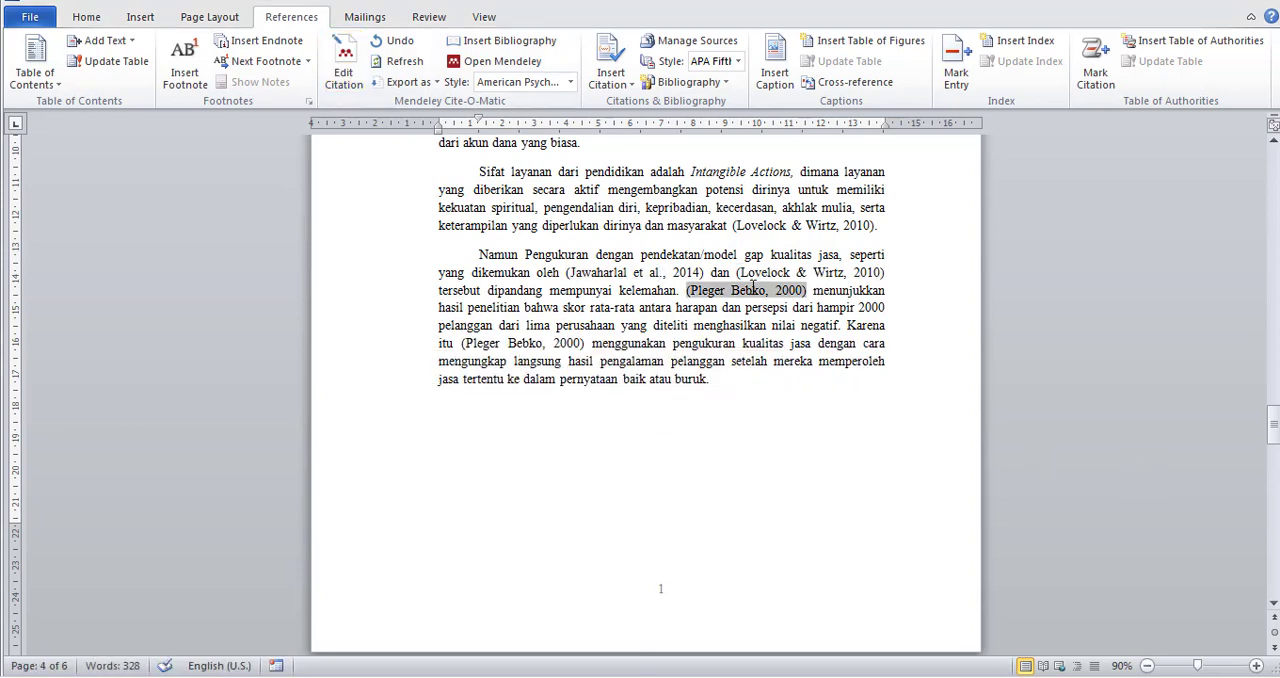
click(519, 347)
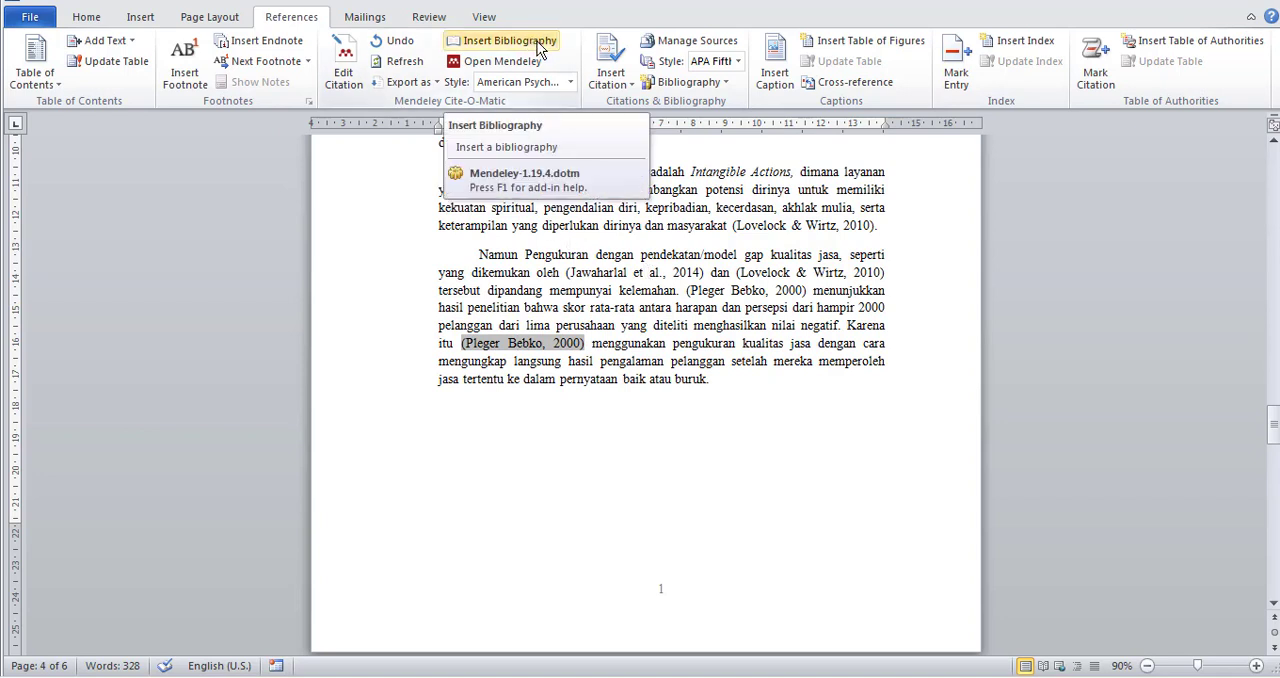
Move the "DAFTAR PUSTAKA" heading onto a new page of its own after the BAB II page.
scroll(703, 357, down, 20)
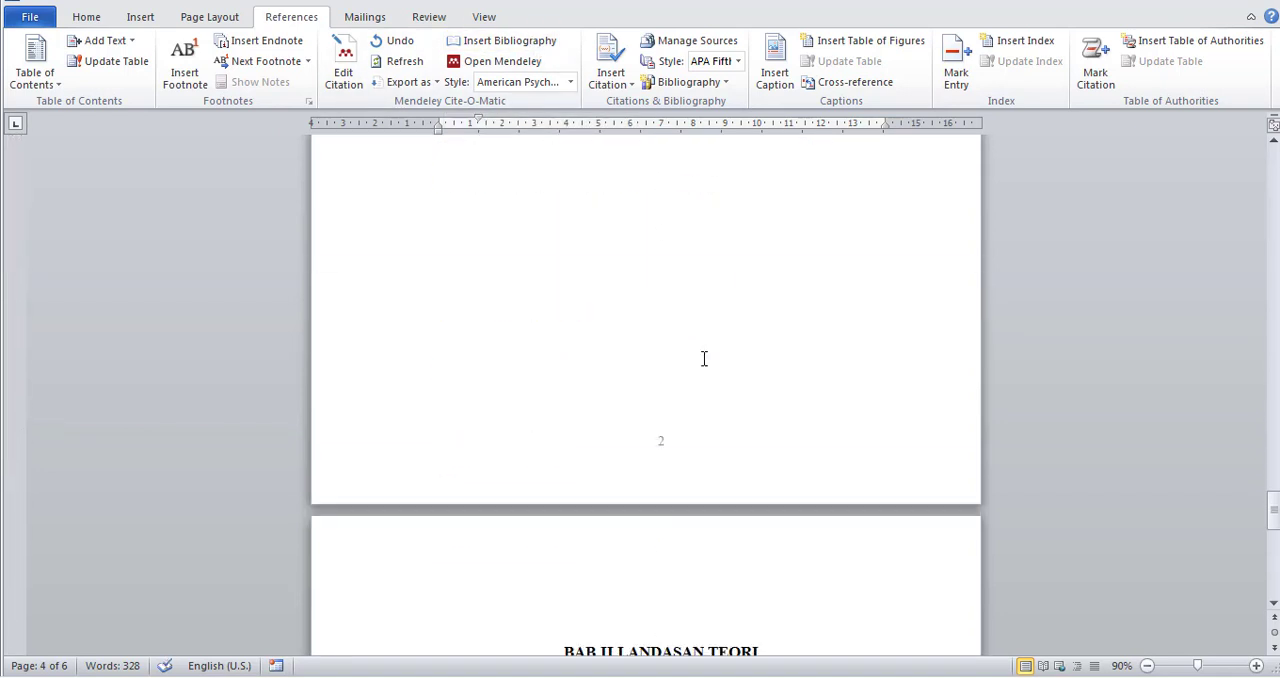
scroll(703, 352, down, 5)
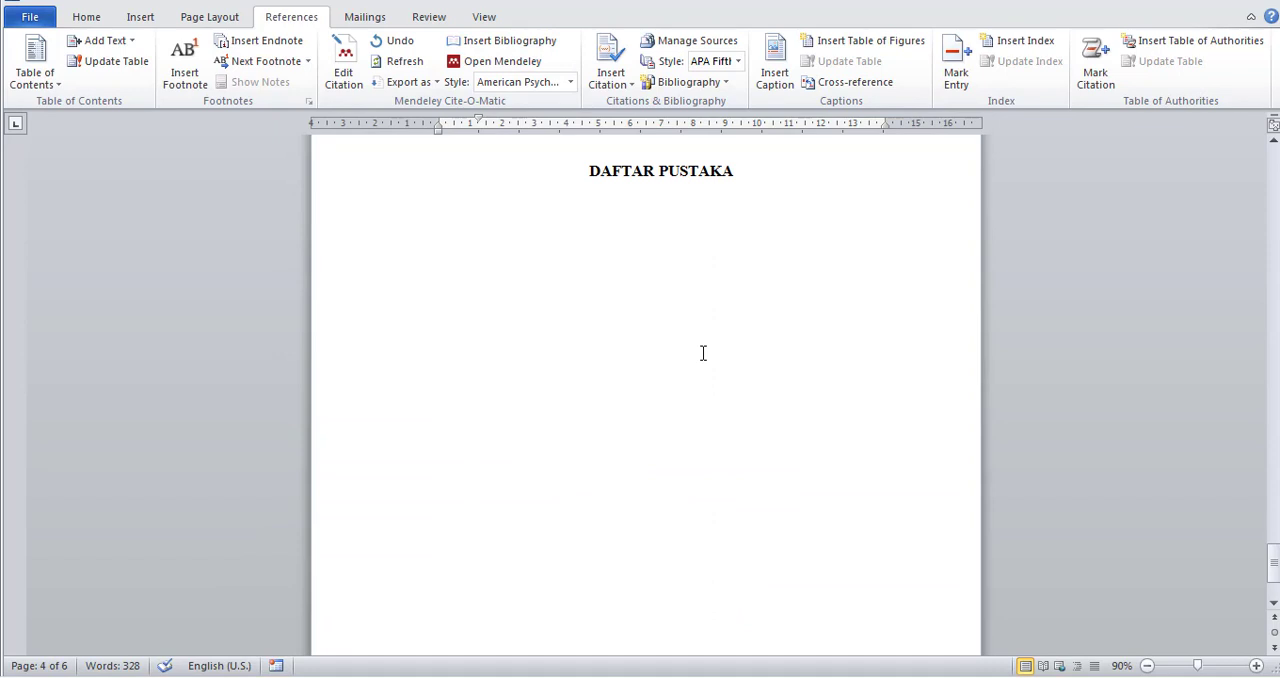
click(591, 172)
scroll(591, 177, up, 8)
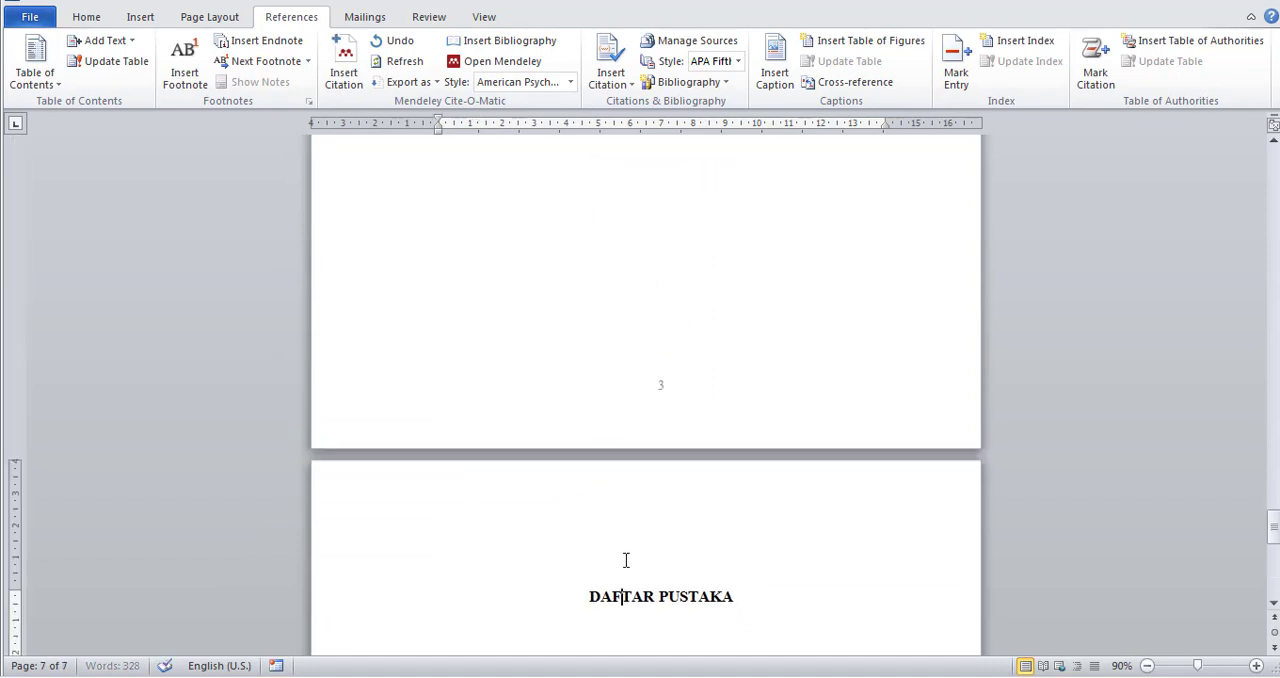
Add a new line below the "DAFTAR PUSTAKA" heading and insert the Mendeley bibliography there.
click(782, 605)
scroll(782, 607, down, 6)
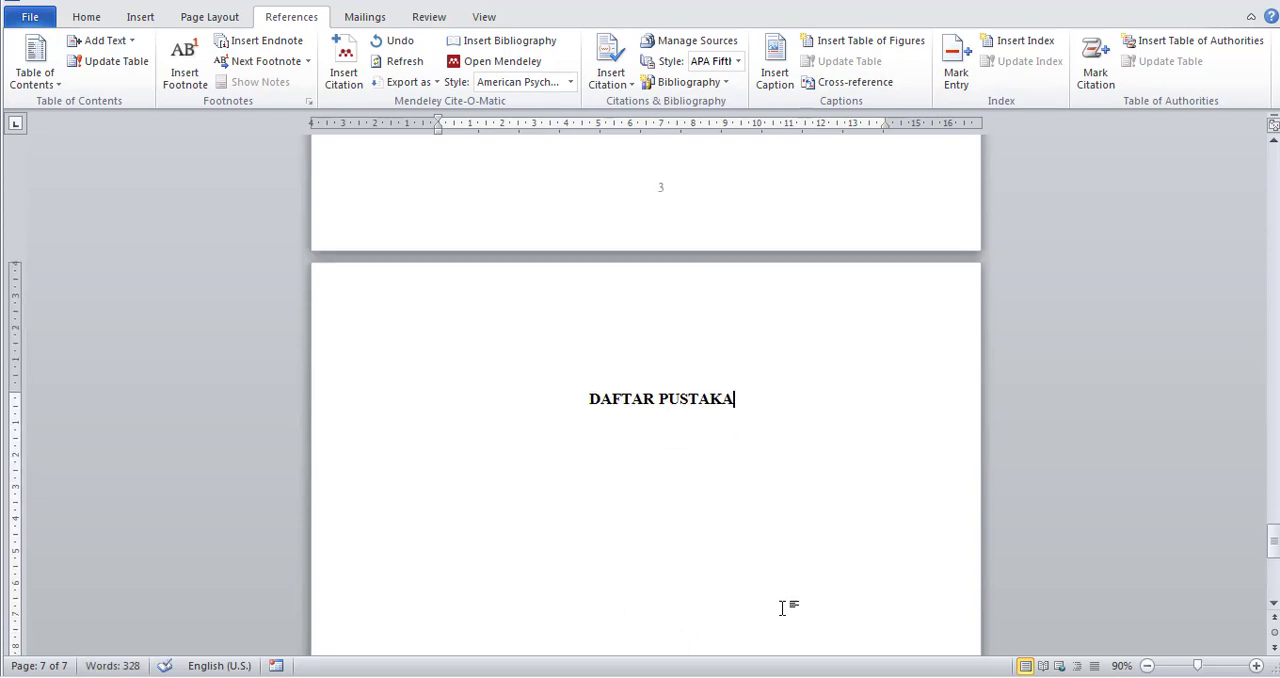
key(Return)
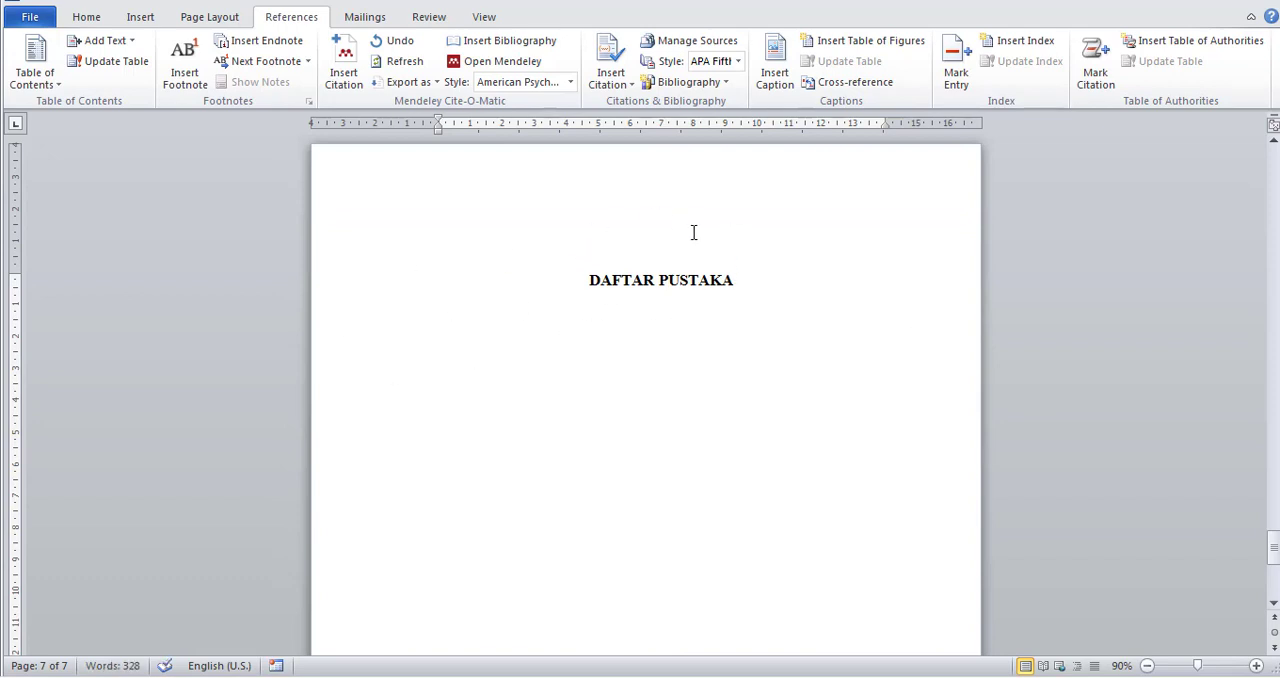
click(536, 45)
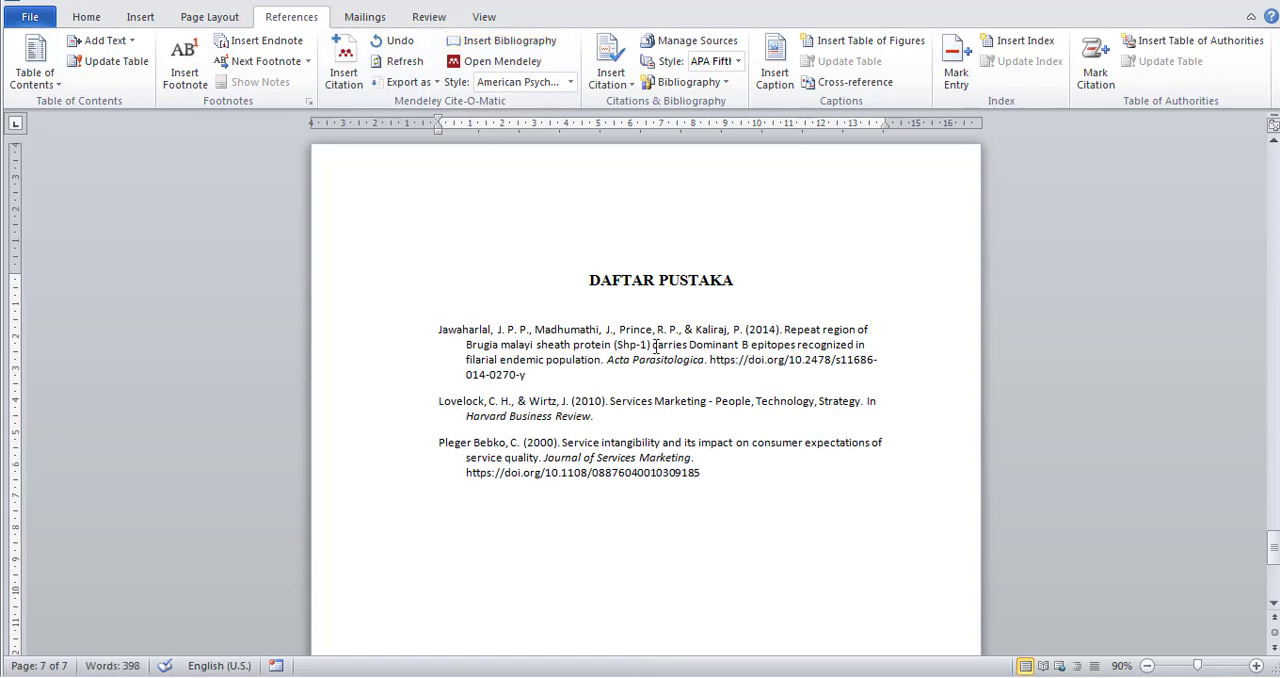
Format all the bibliography entries in Times New Roman, size 12.
drag(697, 480, 418, 344)
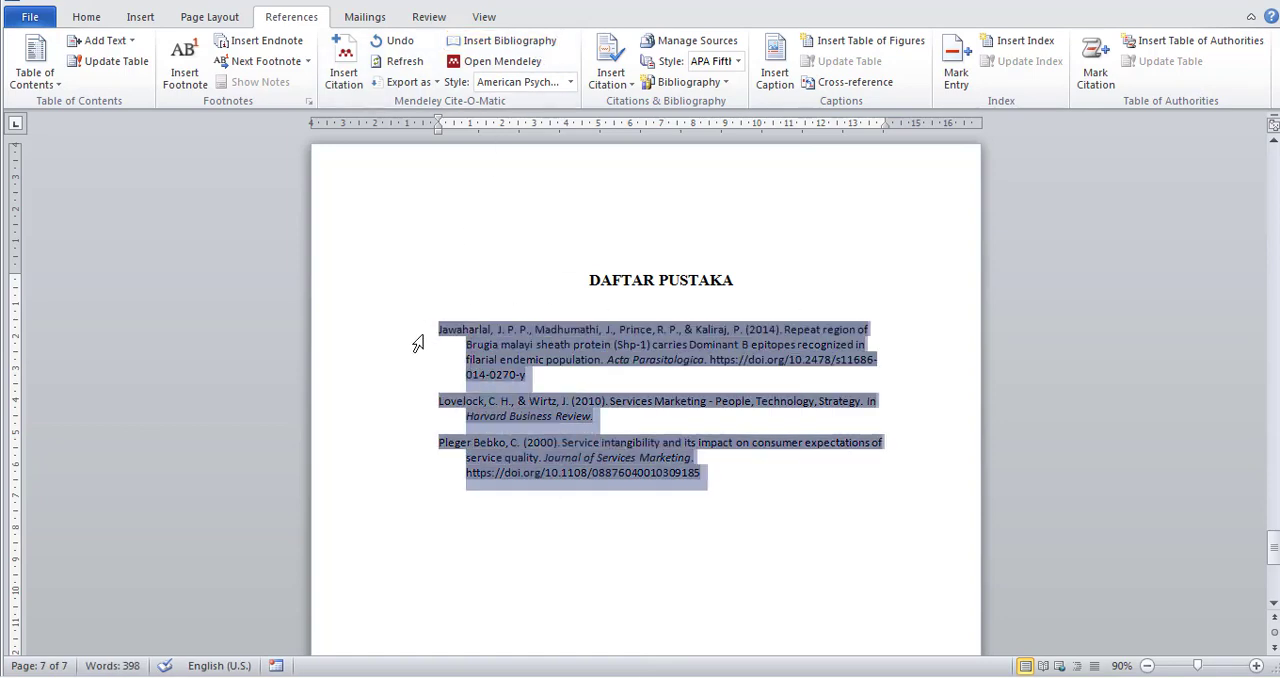
click(88, 19)
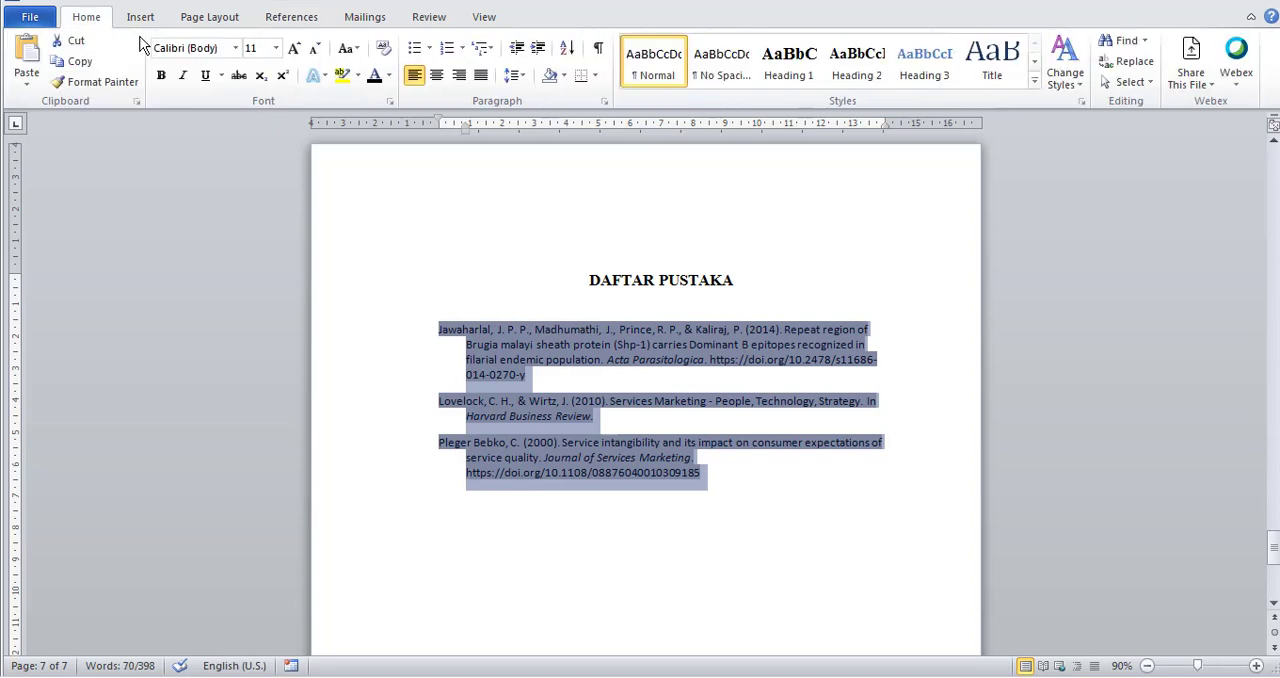
click(236, 48)
click(230, 154)
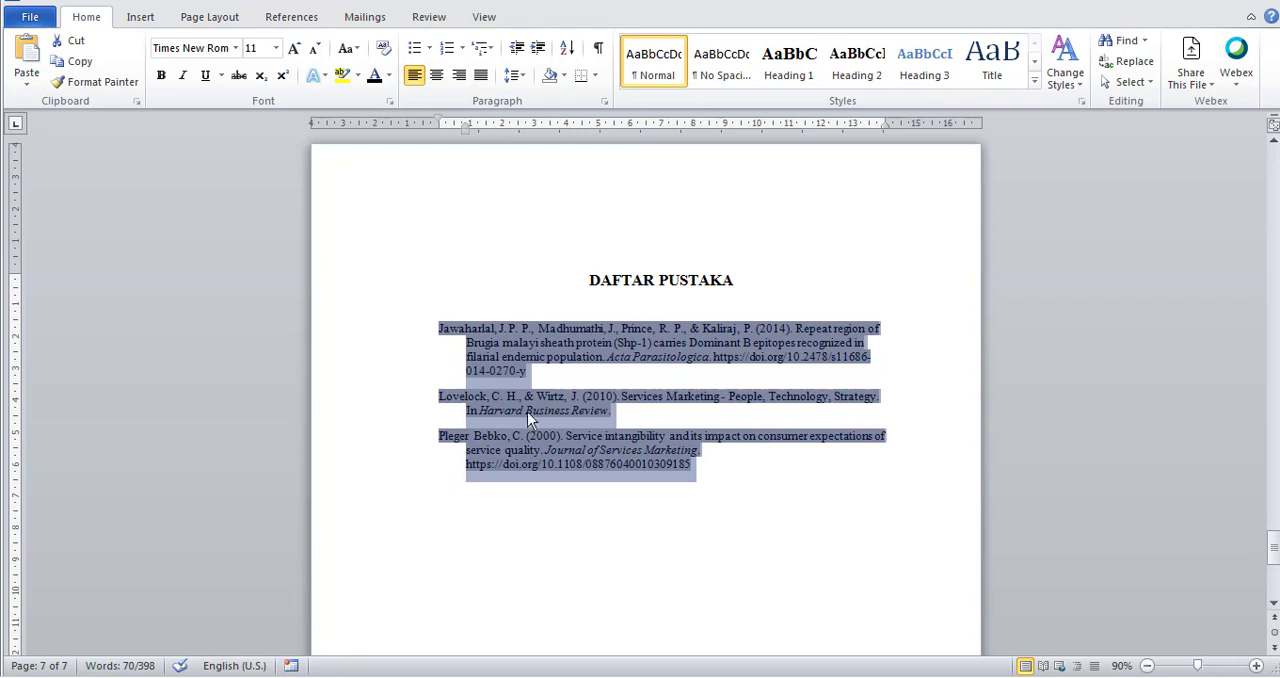
click(276, 48)
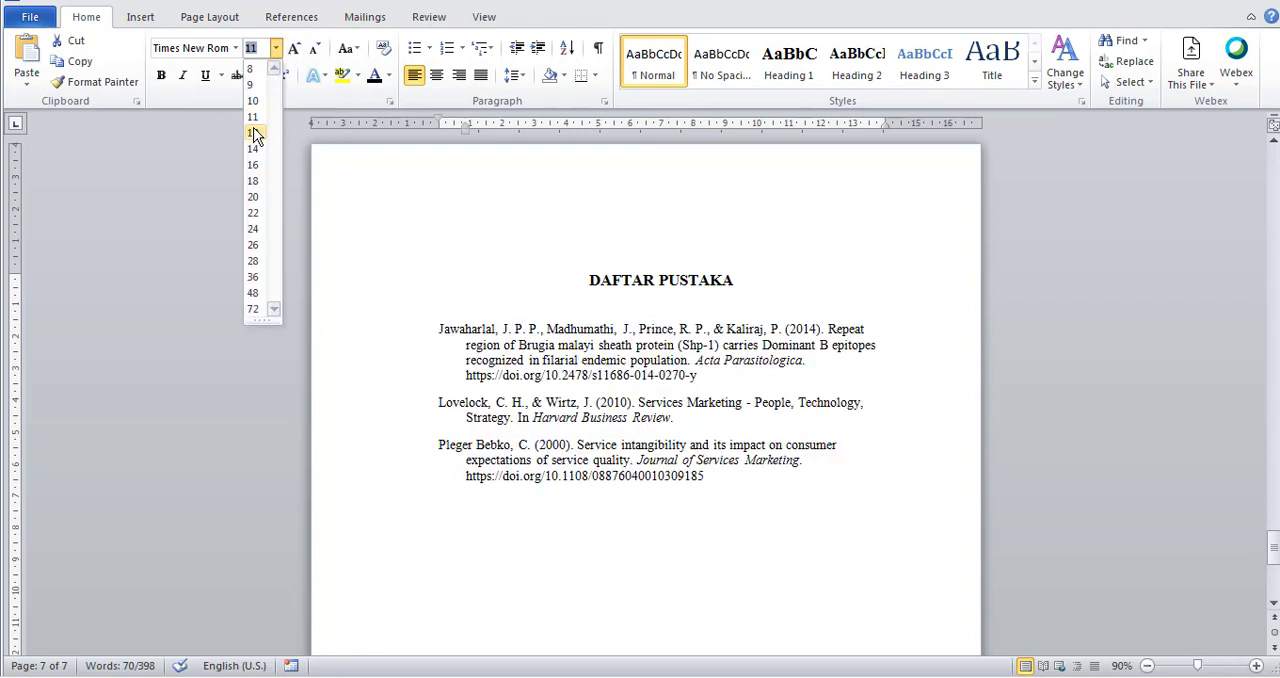
click(252, 132)
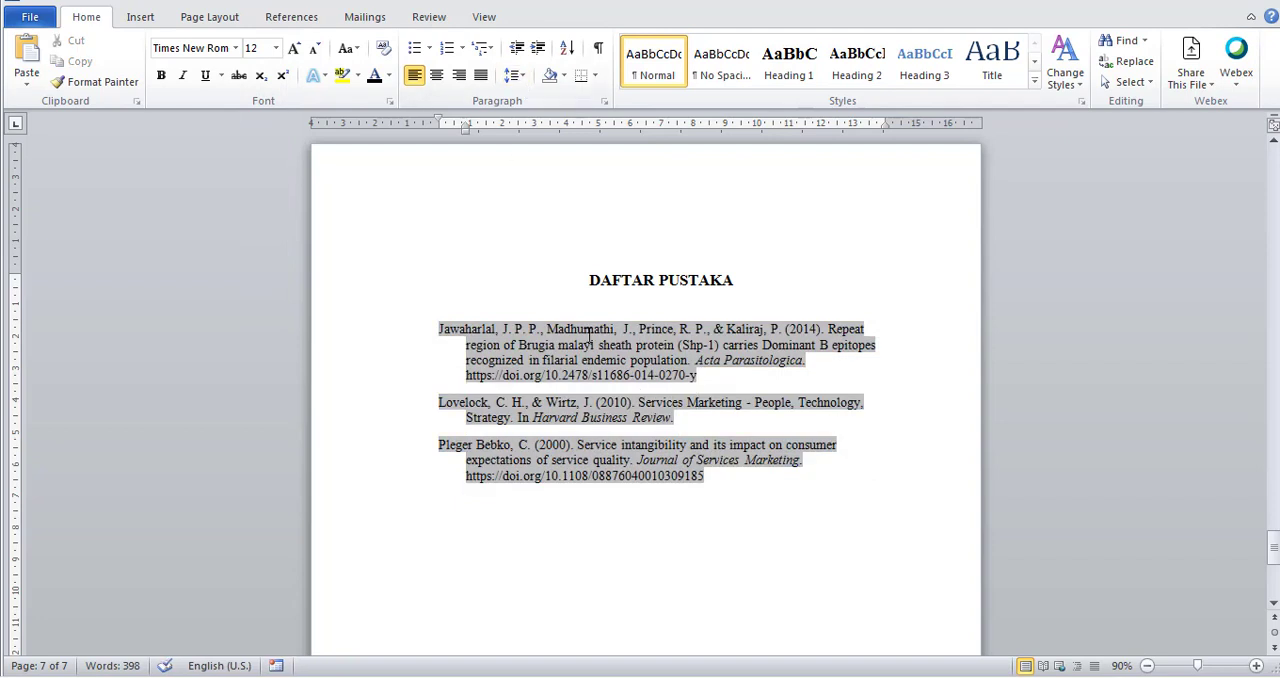
Justify all the bibliography entries under "DAFTAR PUSTAKA".
click(482, 80)
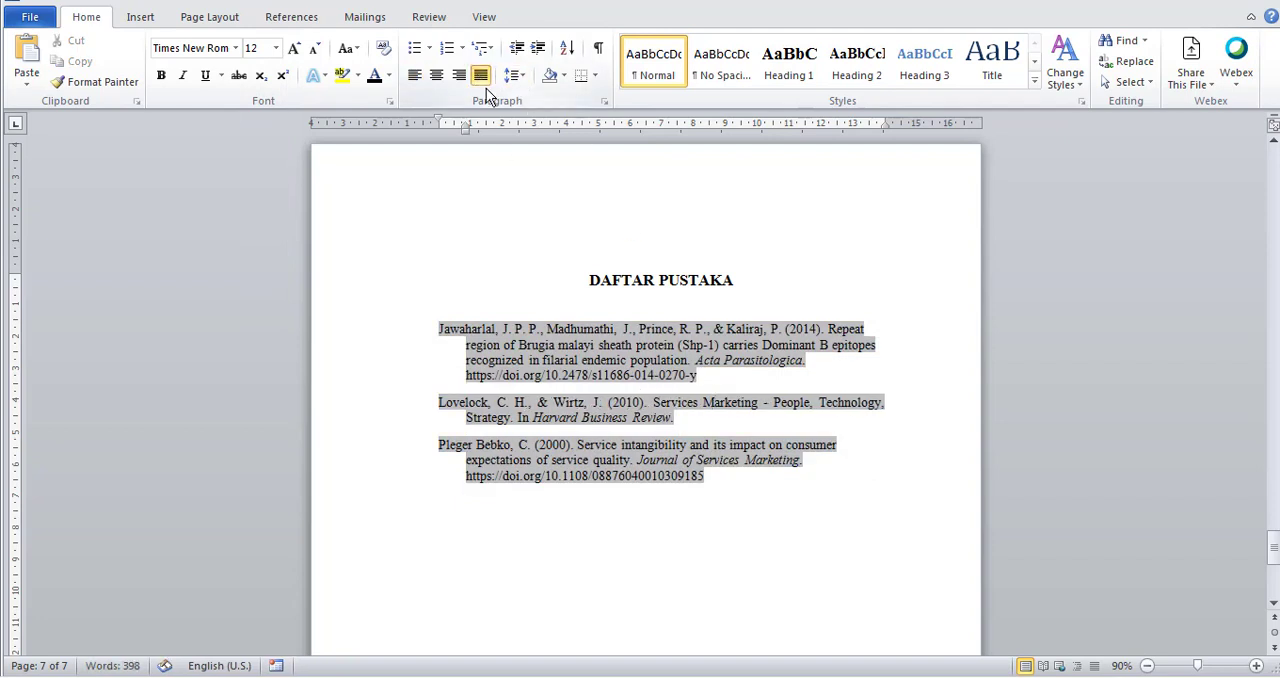
drag(706, 478, 394, 323)
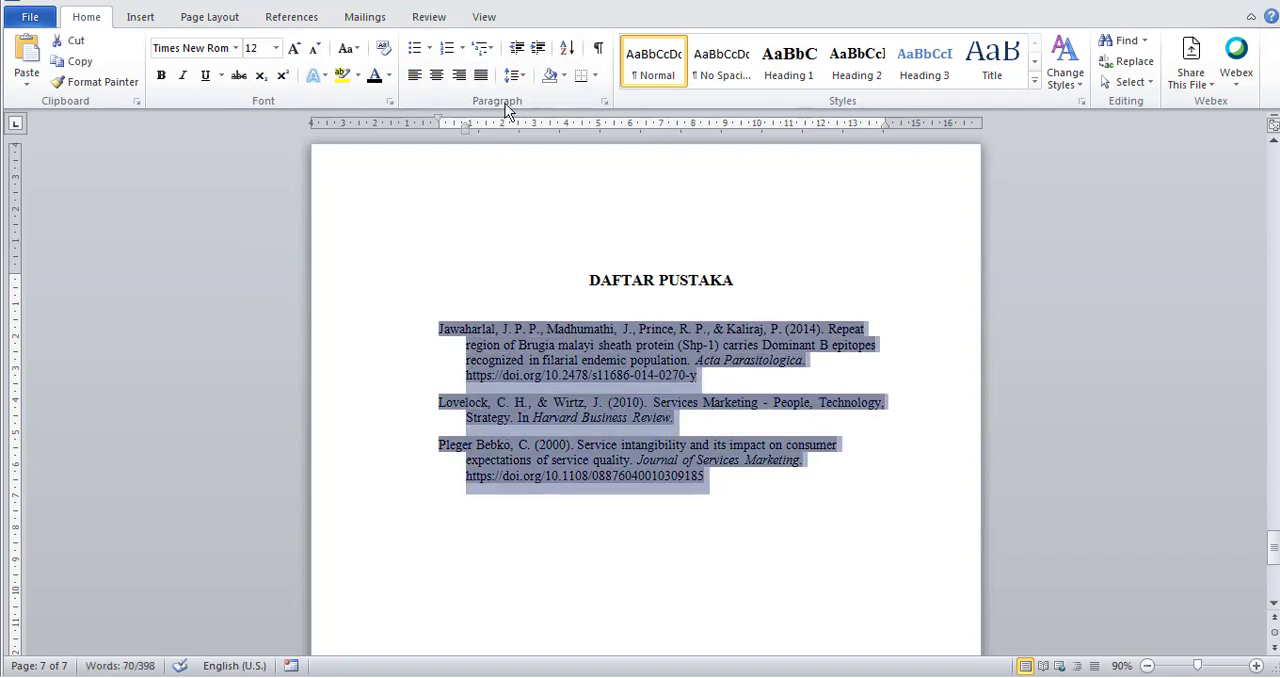
click(482, 80)
click(814, 533)
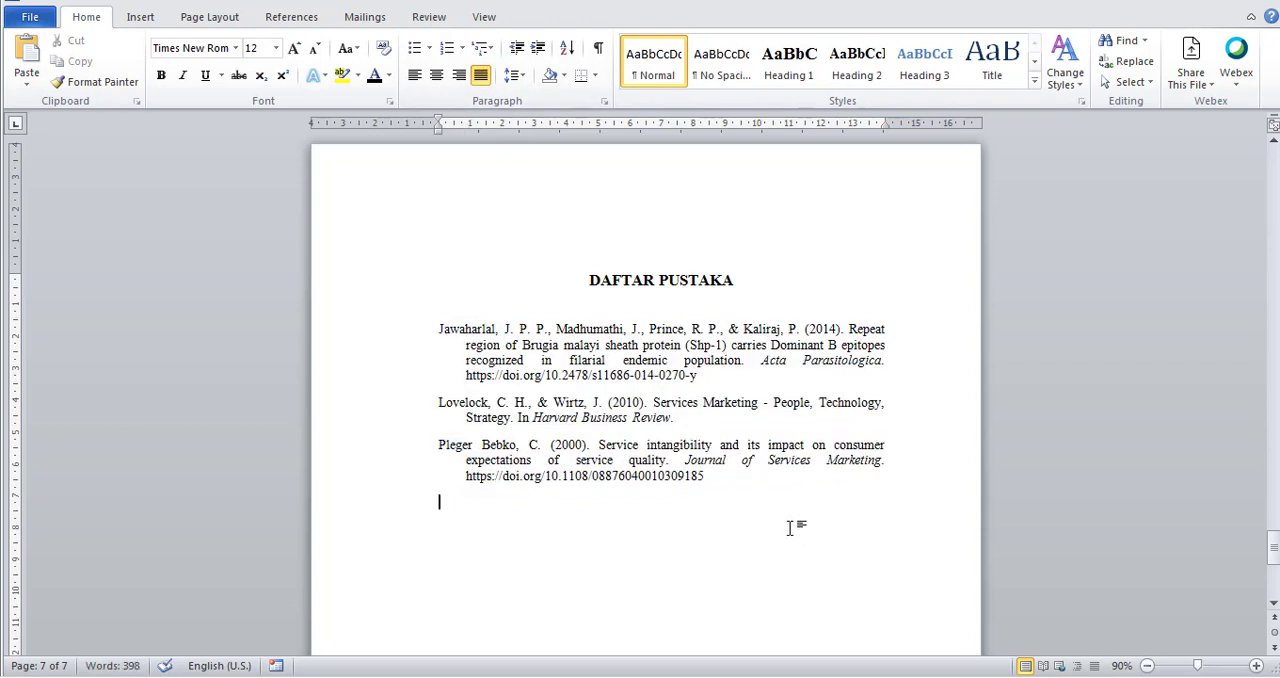
Review the formatted entries of the generated bibliography under the "DAFTAR PUSTAKA" heading.
scroll(788, 519, down, 2)
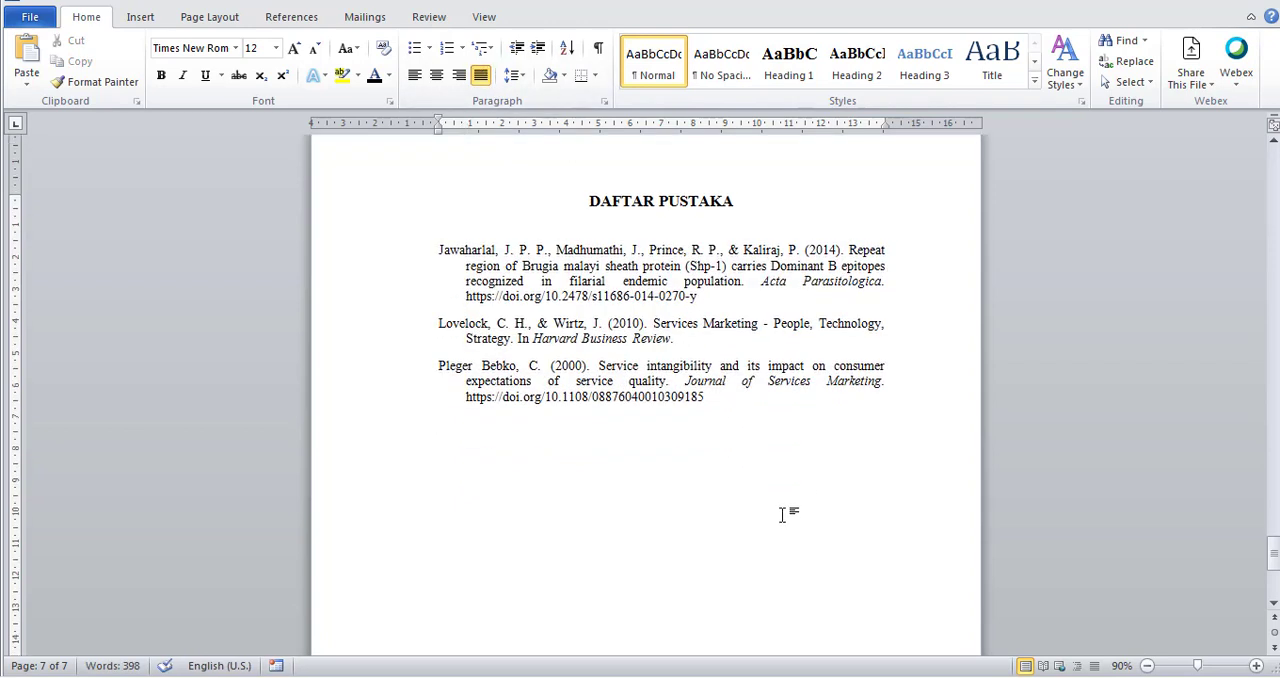
scroll(786, 515, up, 3)
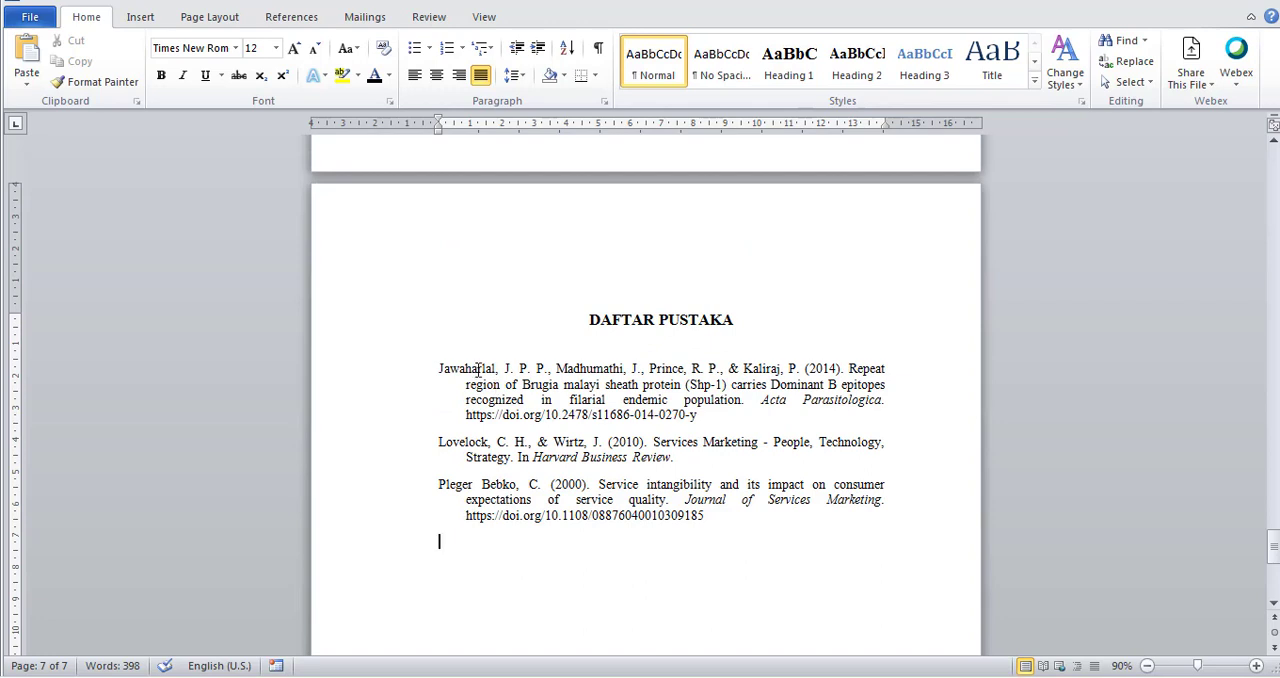
shift+click(441, 368)
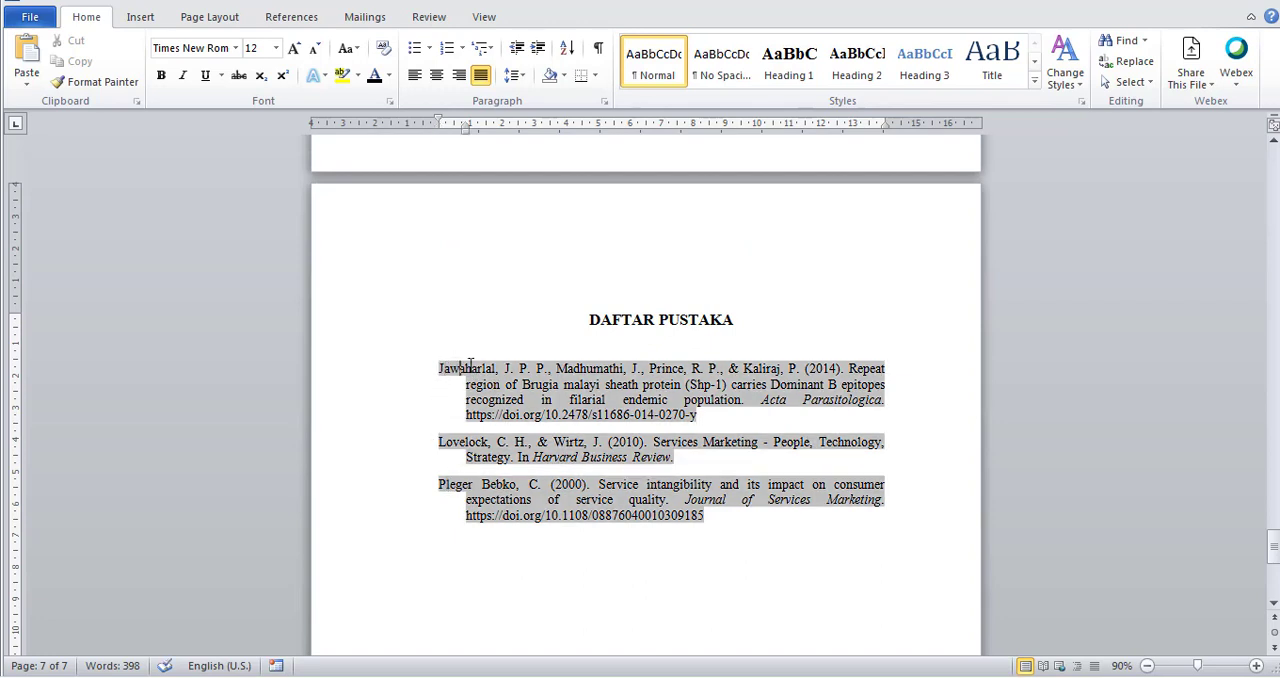
click(830, 576)
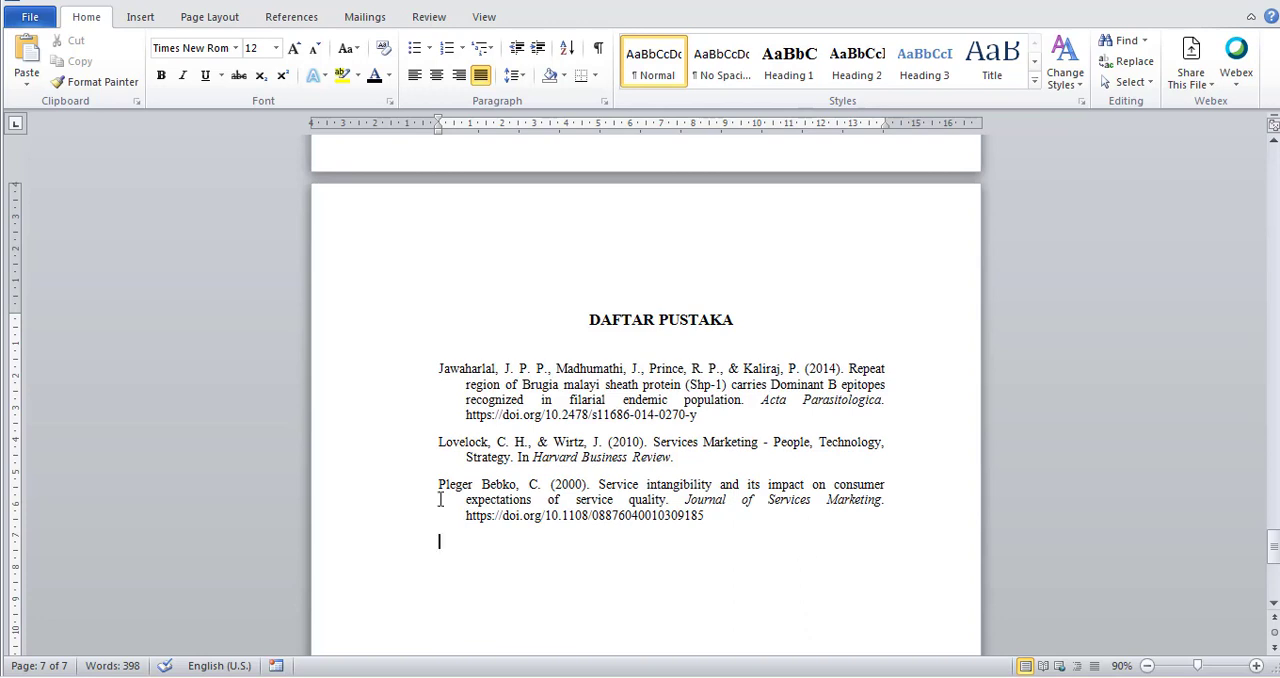
scroll(795, 512, down, 3)
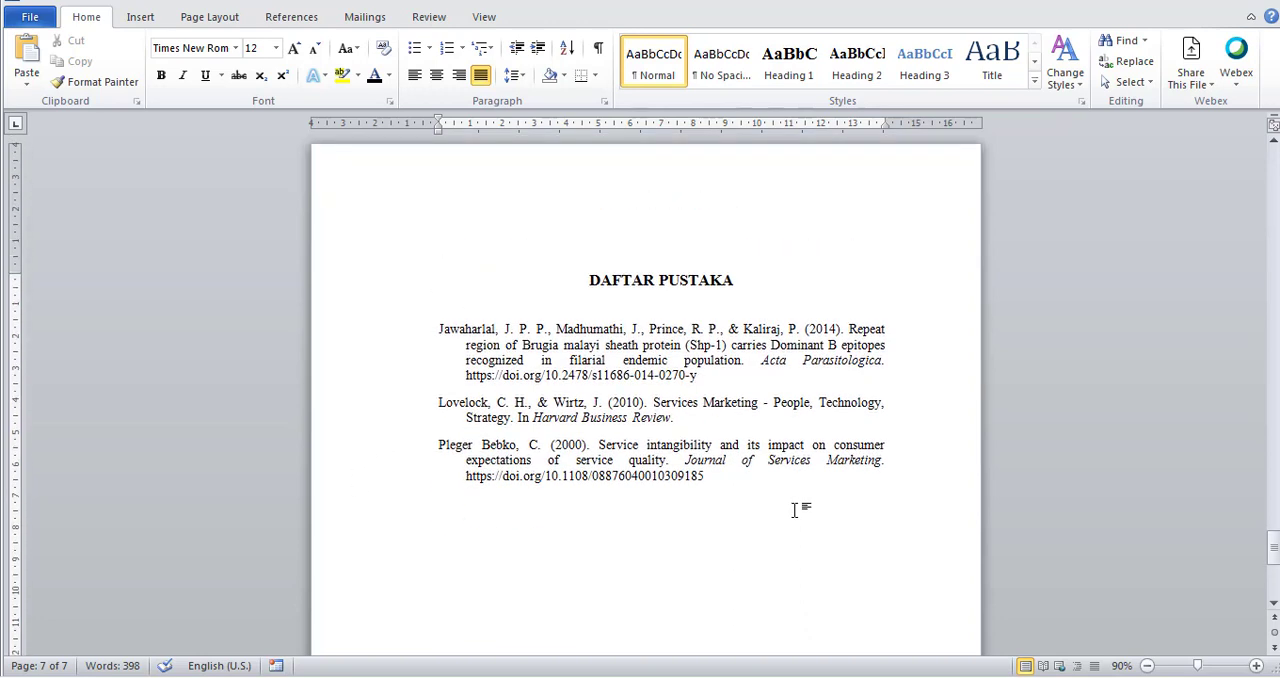
scroll(796, 511, up, 3)
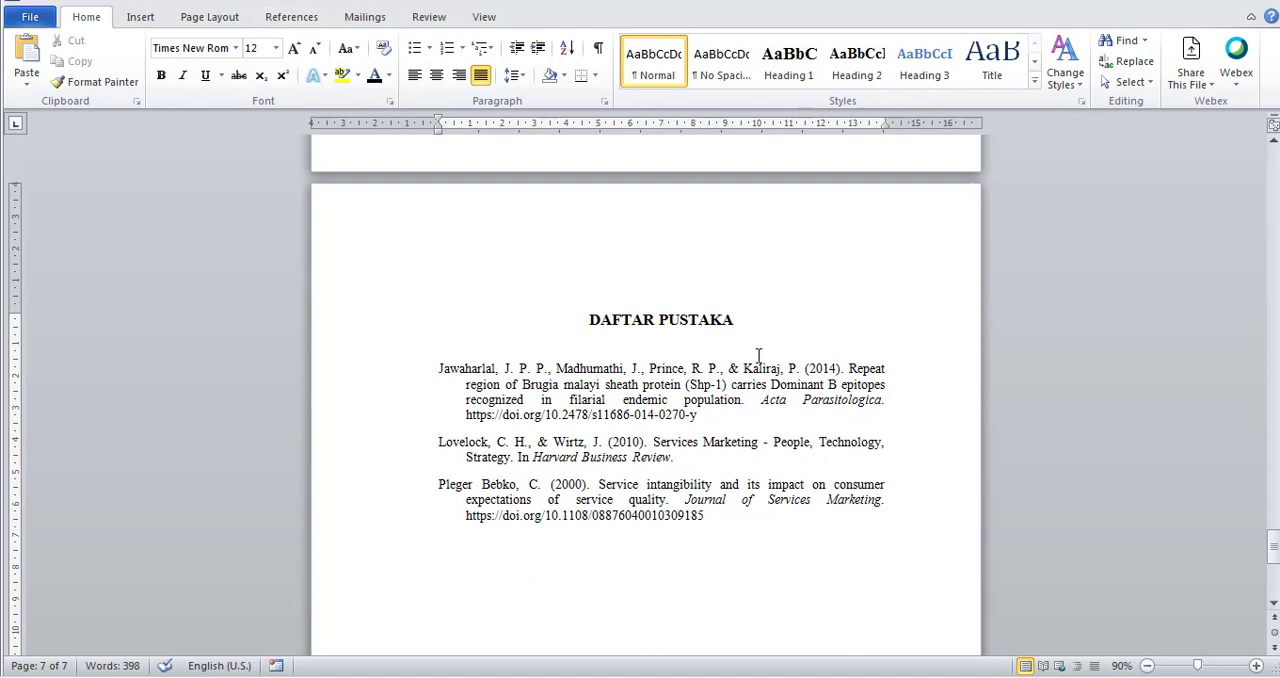
scroll(756, 356, down, 1)
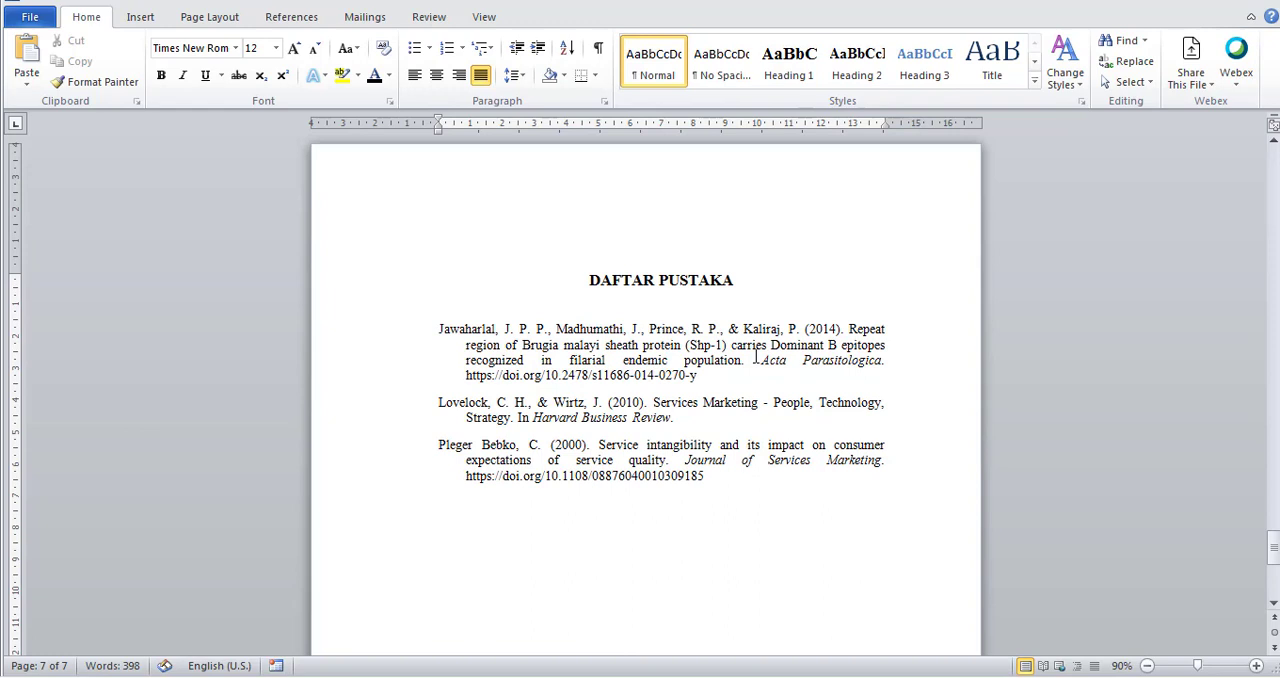
click(694, 280)
click(721, 382)
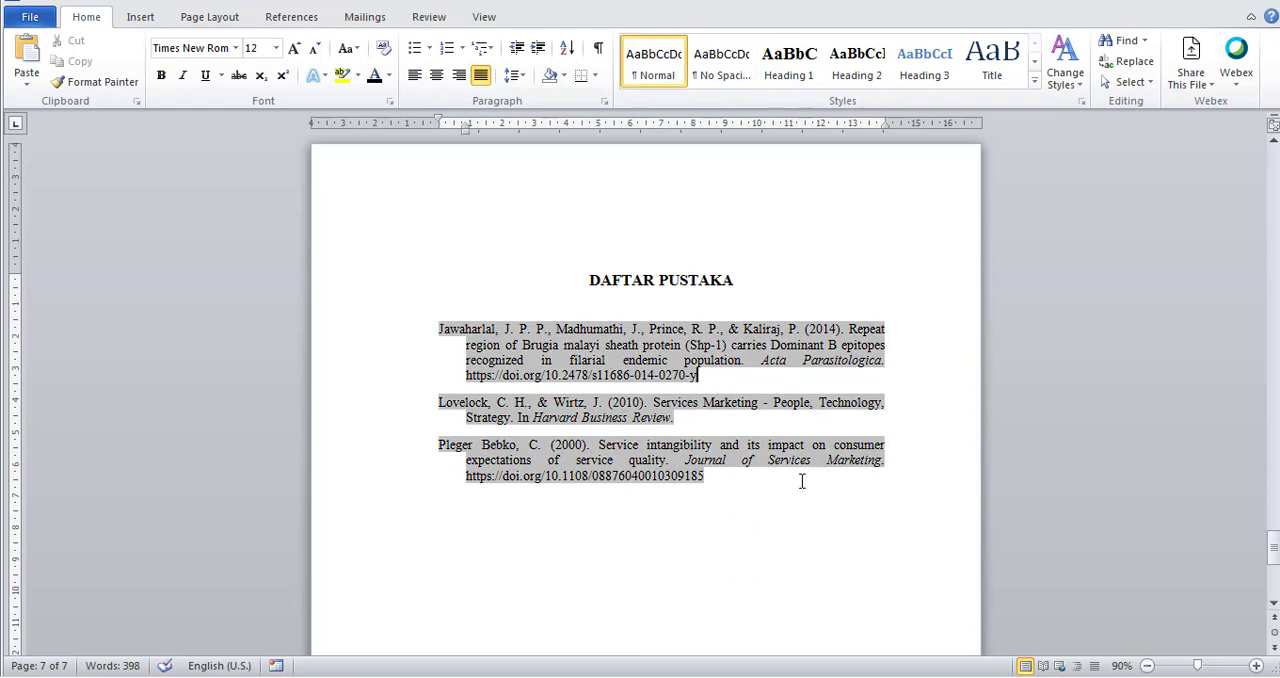
scroll(726, 504, up, 2)
click(737, 552)
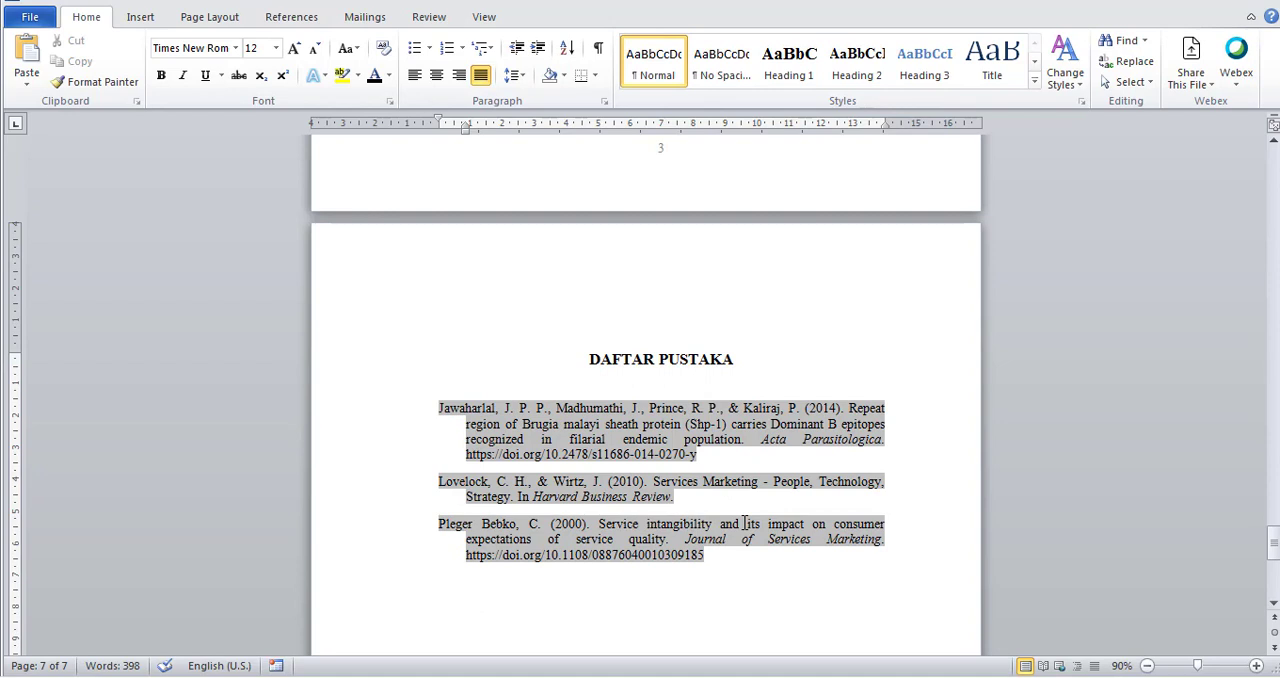
scroll(716, 569, down, 3)
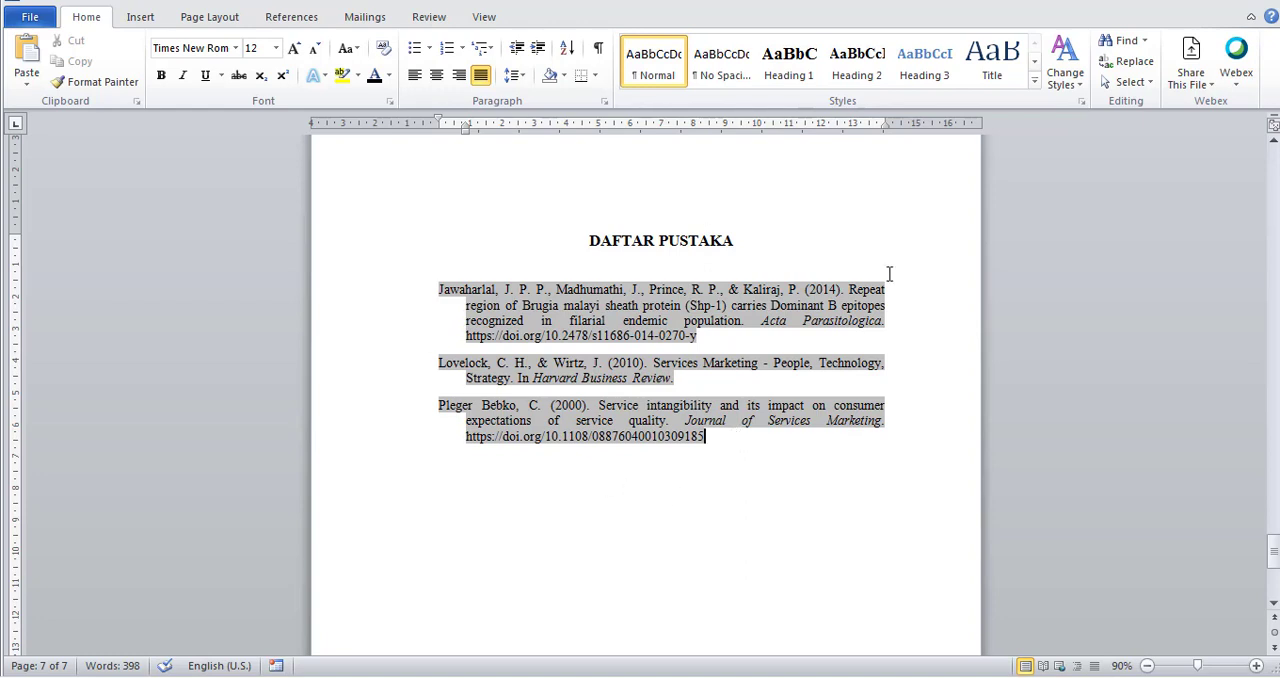
Switch to Mendeley Desktop, move its window up to show it fully, and open the literature search.
key(alt+Tab)
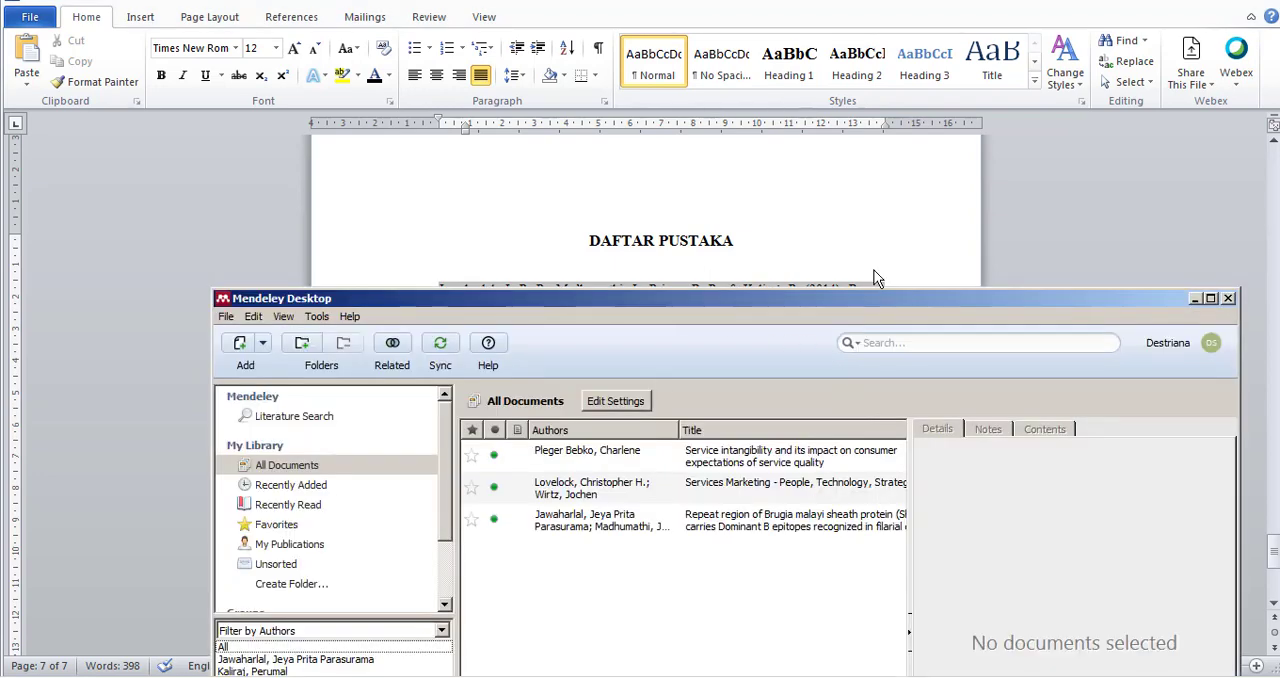
drag(864, 295, 872, 103)
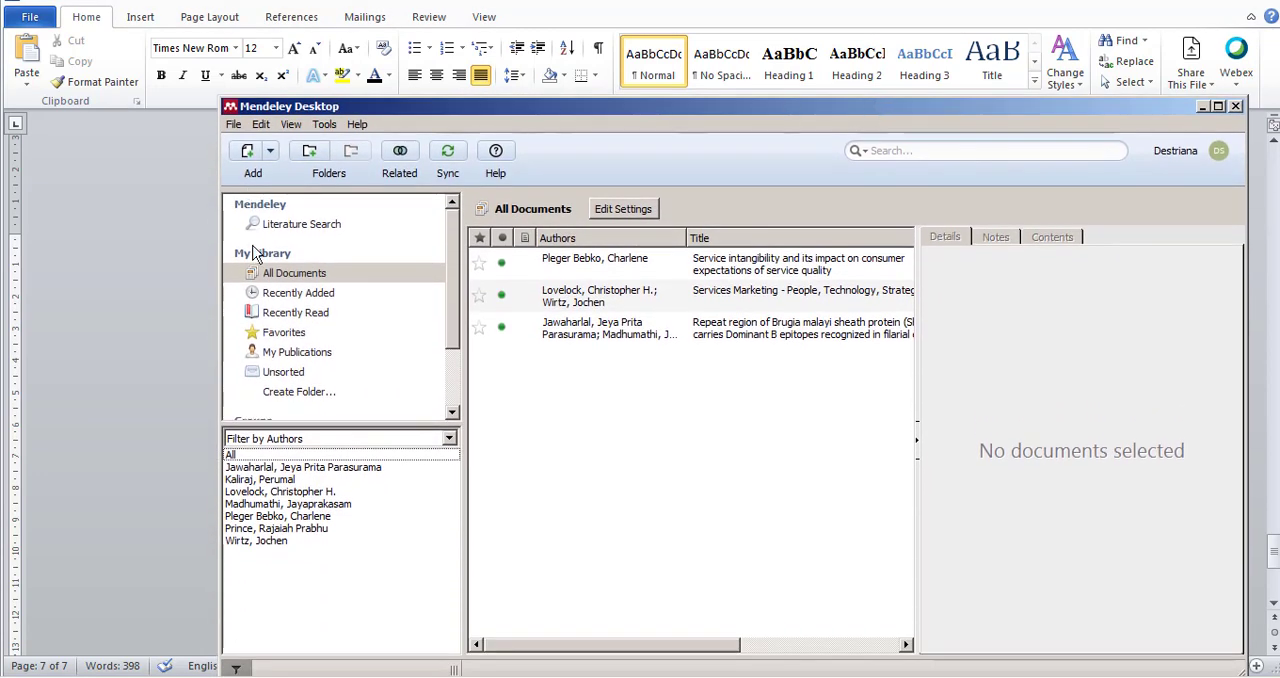
click(300, 274)
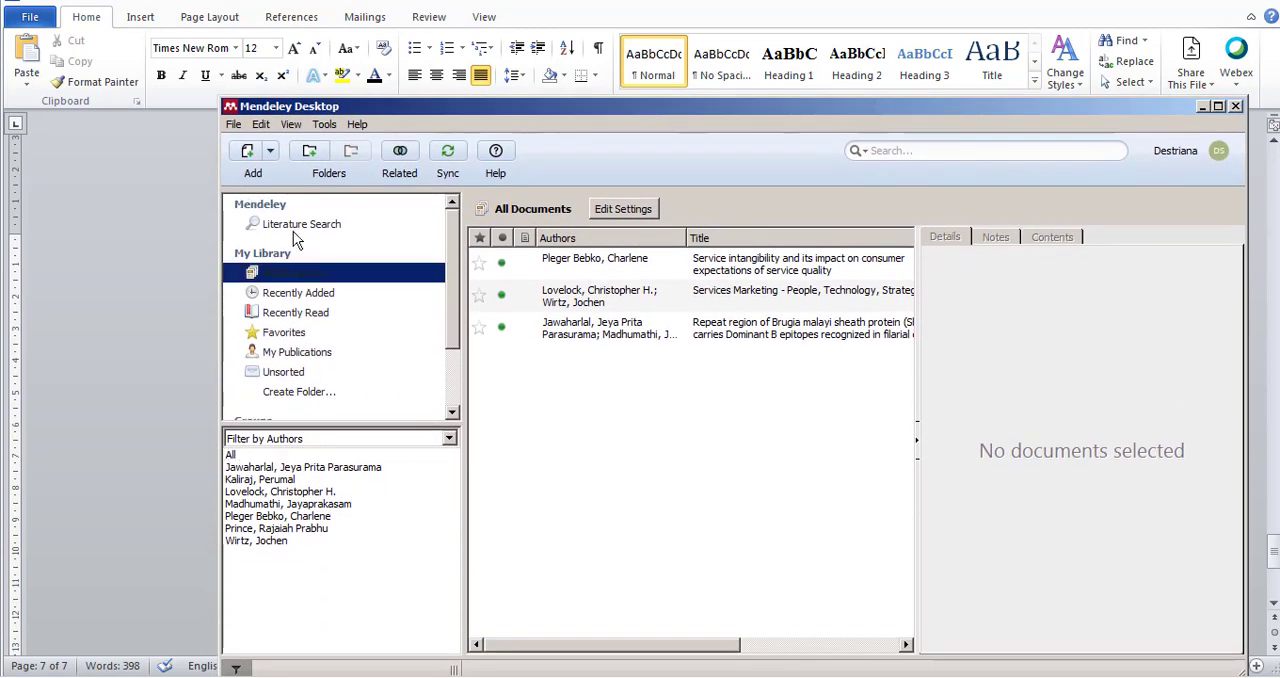
click(298, 226)
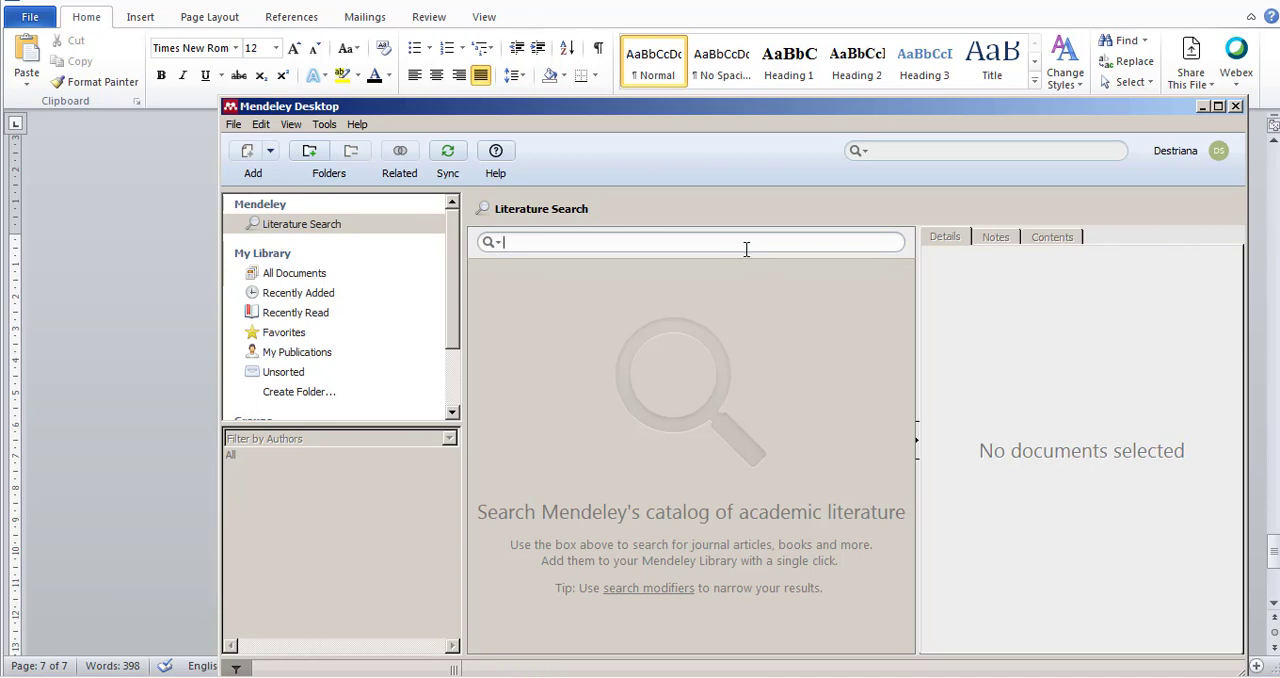
Search the Mendeley literature catalog by the author's first name and look through the results.
text(destriana)
key(Return)
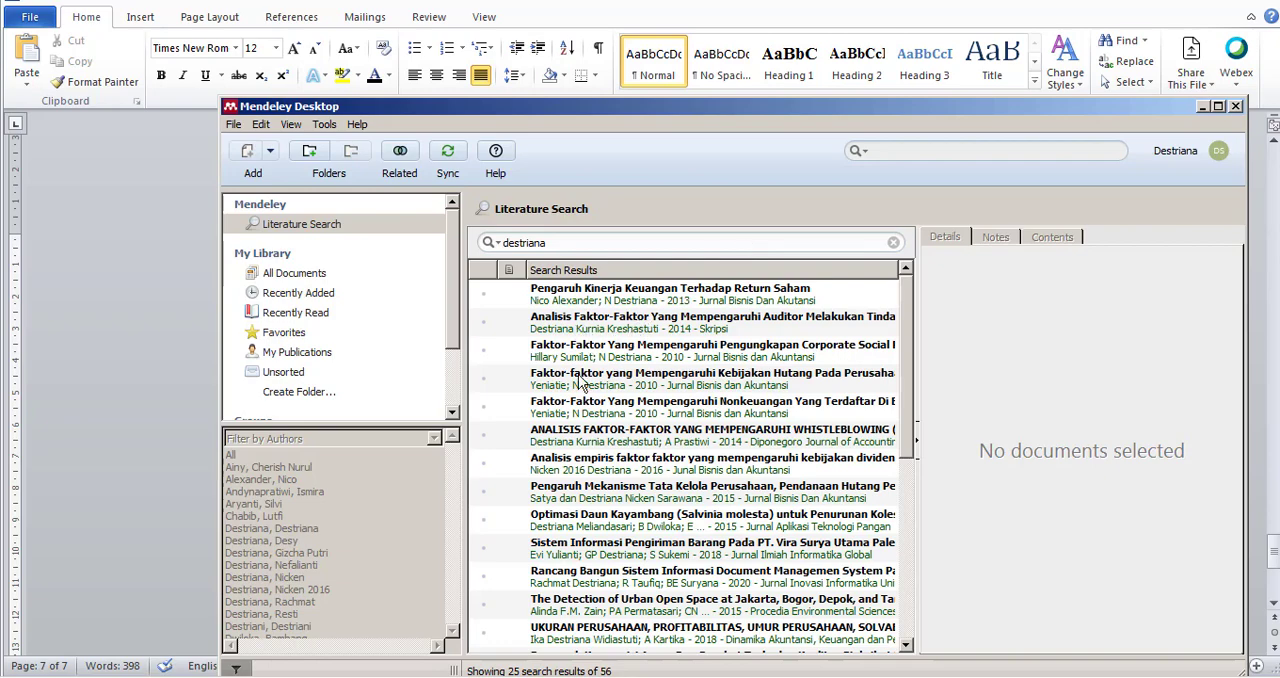
scroll(590, 556, down, 4)
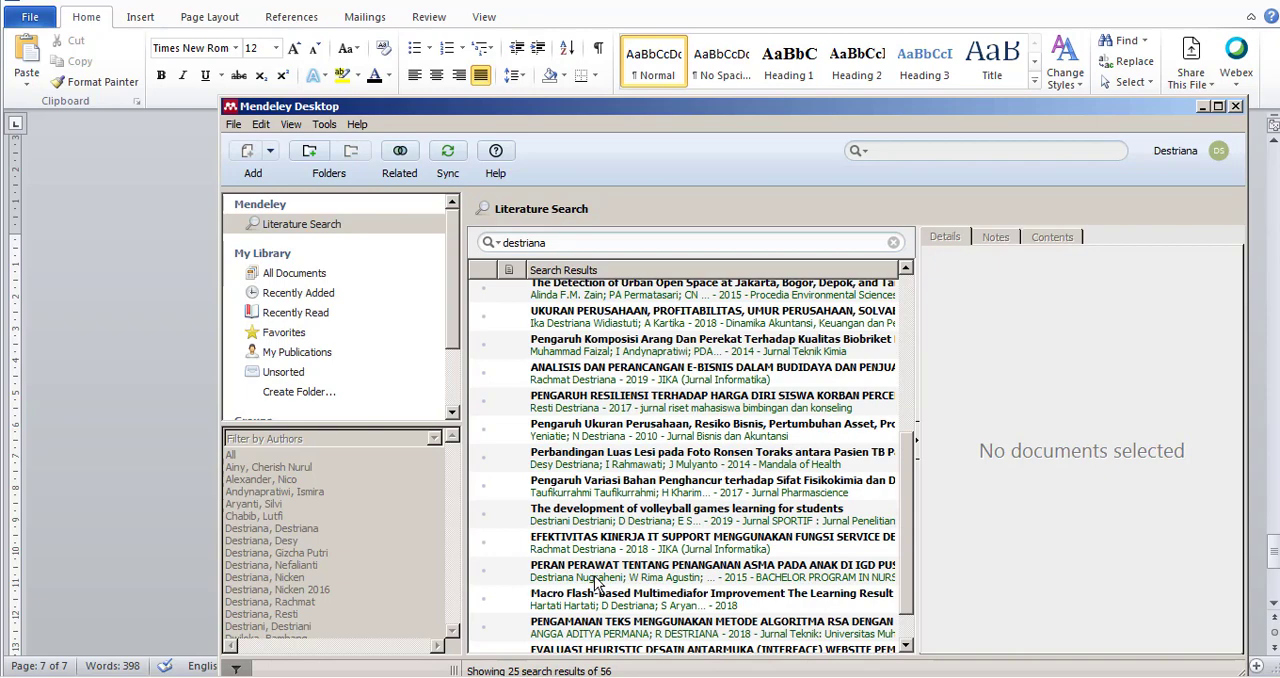
scroll(690, 307, up, 4)
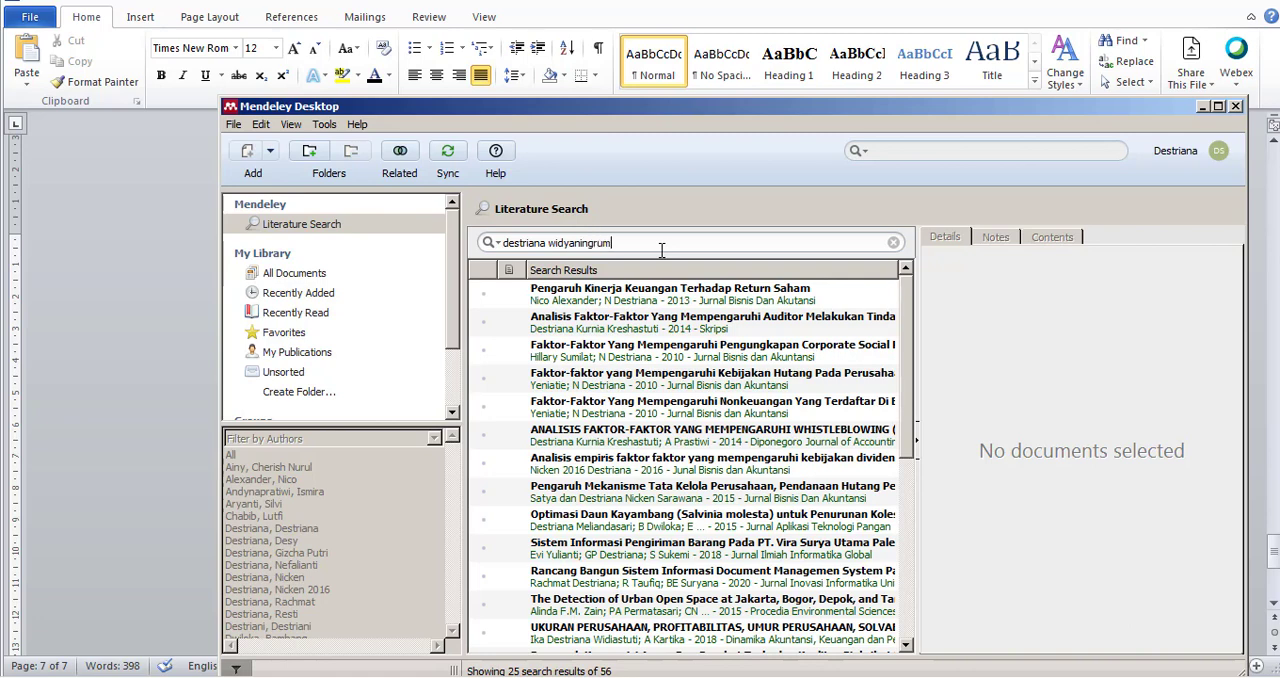
Search the catalog by the author's full name and review the details and abstract of the 2019 journal article.
key(Return)
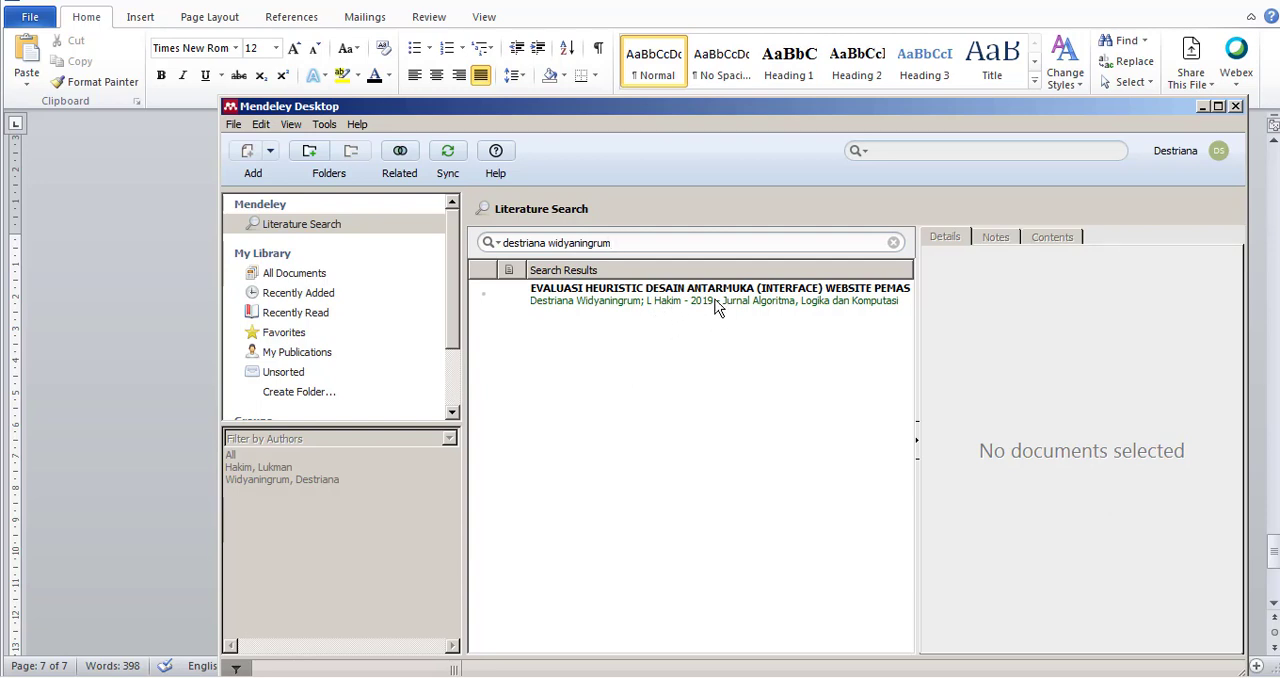
click(630, 307)
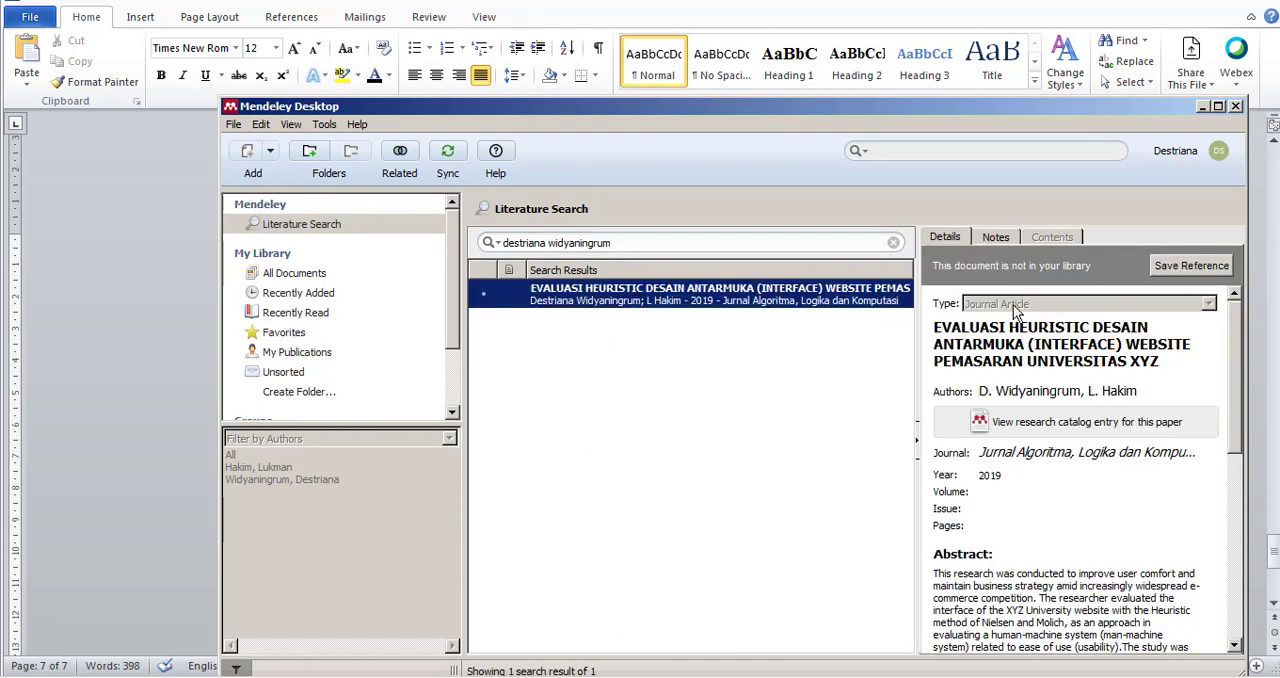
scroll(1085, 541, down, 10)
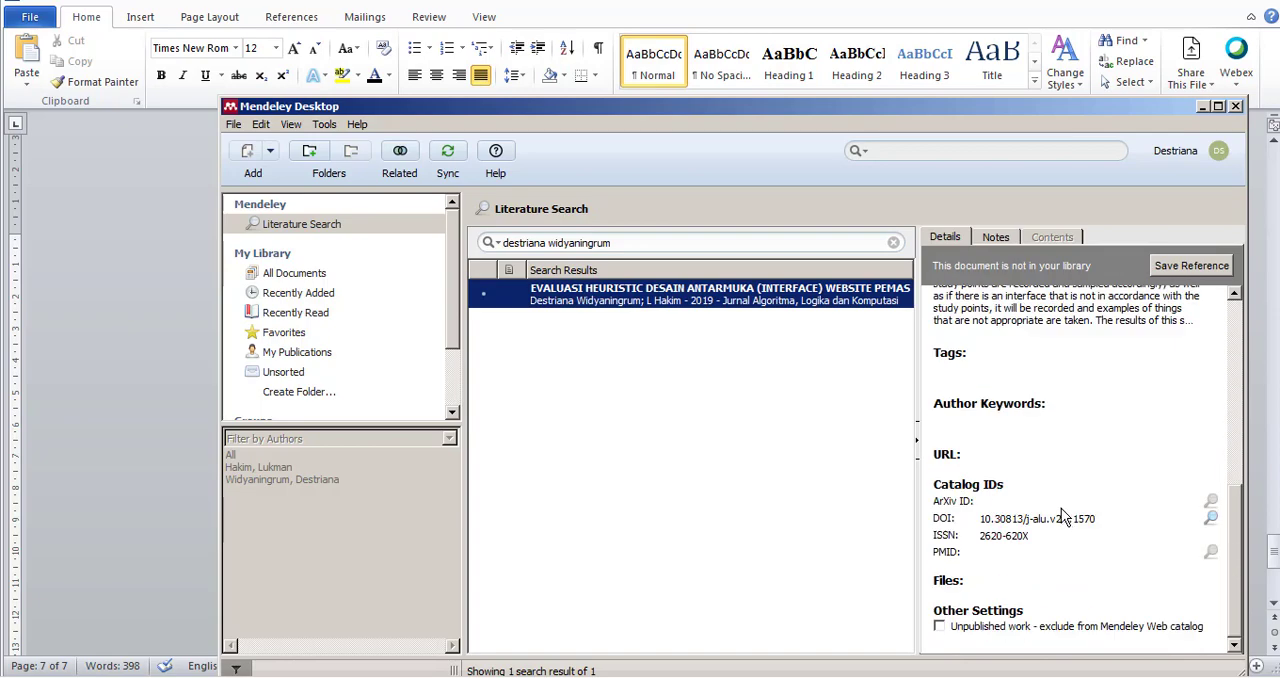
scroll(1062, 516, up, 10)
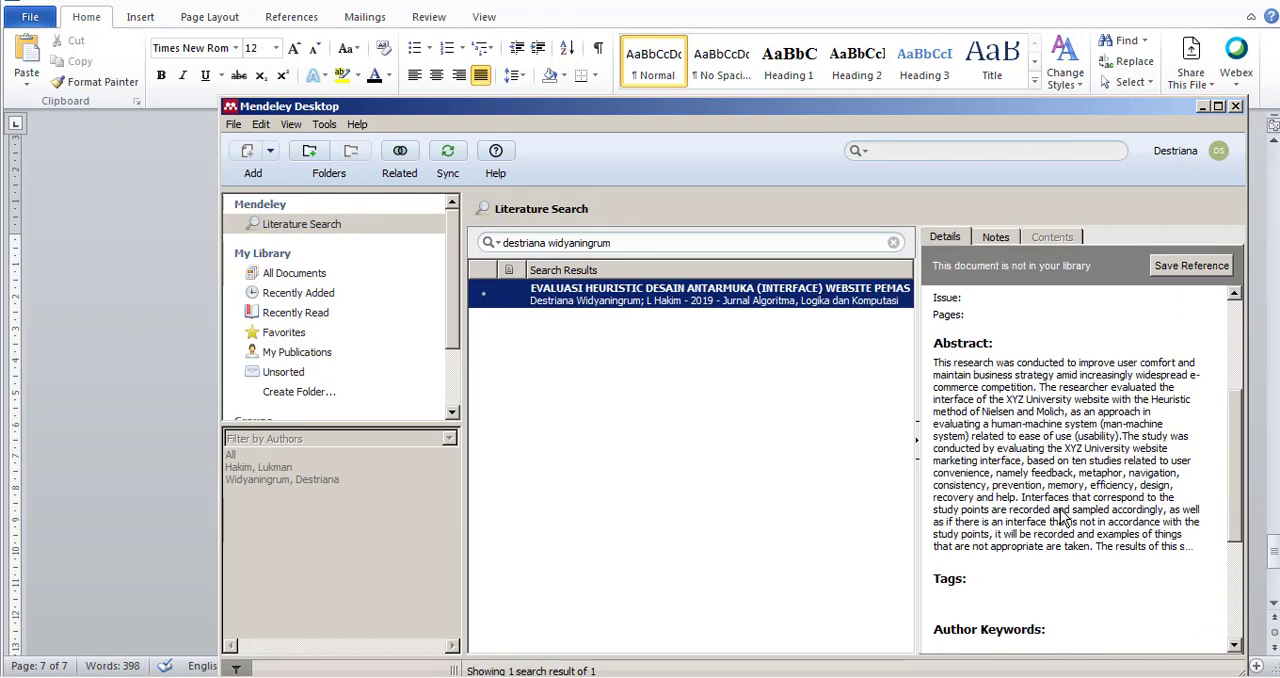
click(689, 440)
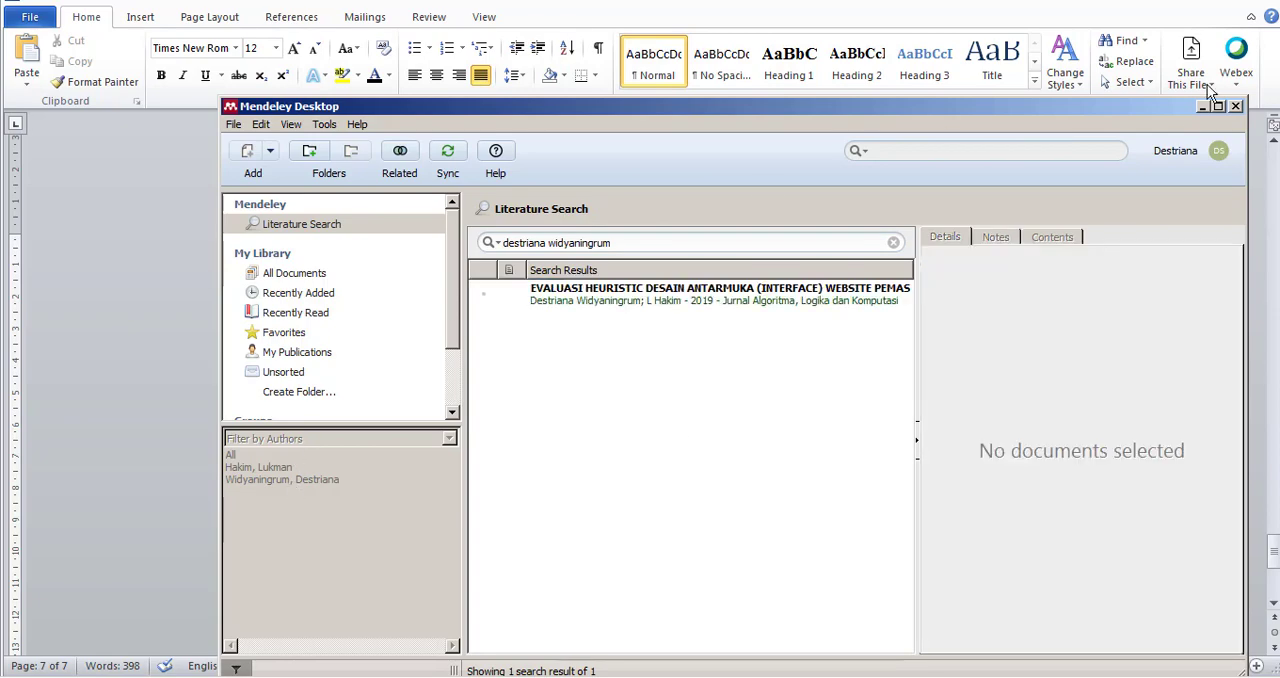
Close Mendeley Desktop to return to the Word document, and look over the chapter headings and the "DAFTAR PUSTAKA" page.
click(1236, 107)
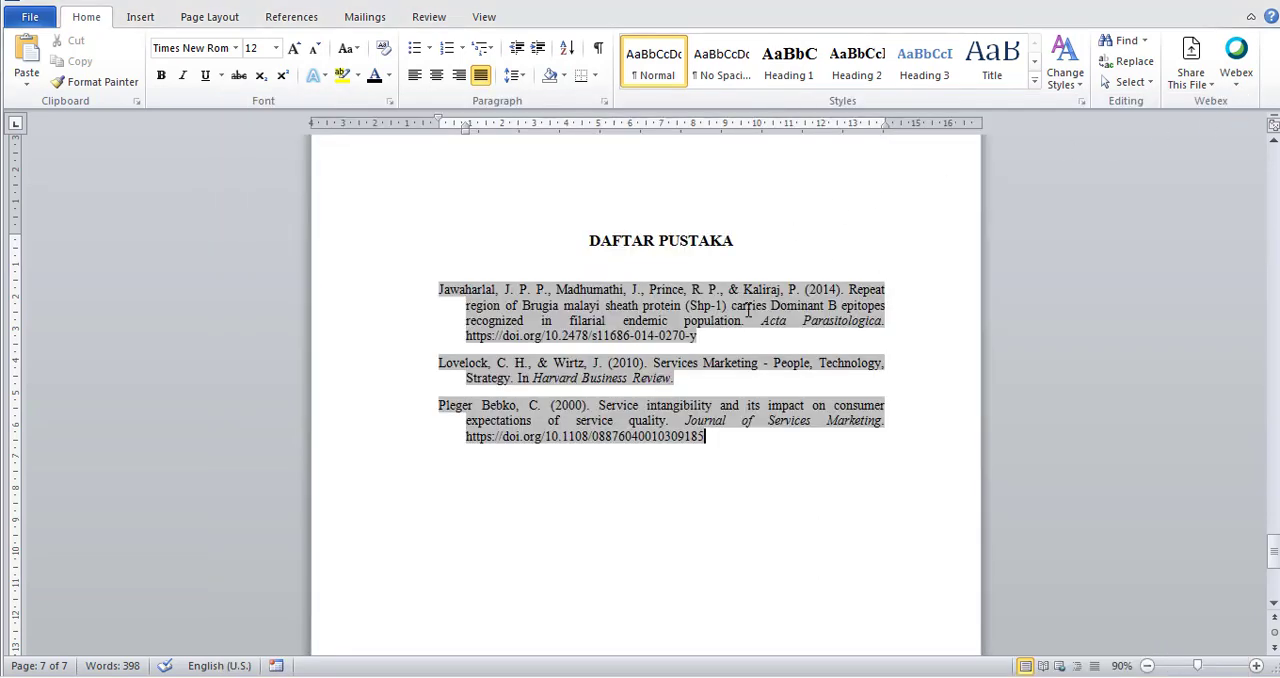
scroll(745, 318, down, 1)
scroll(736, 308, up, 4)
scroll(736, 310, down, 3)
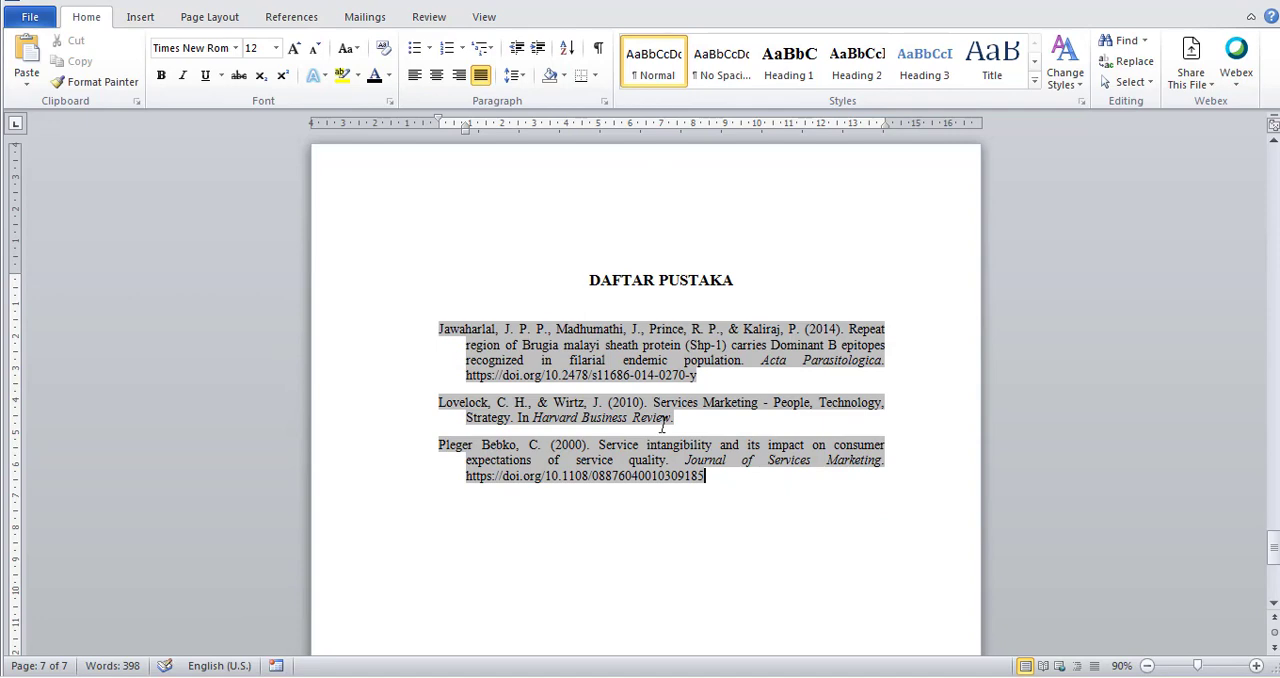
scroll(758, 445, up, 4)
scroll(758, 445, up, 20)
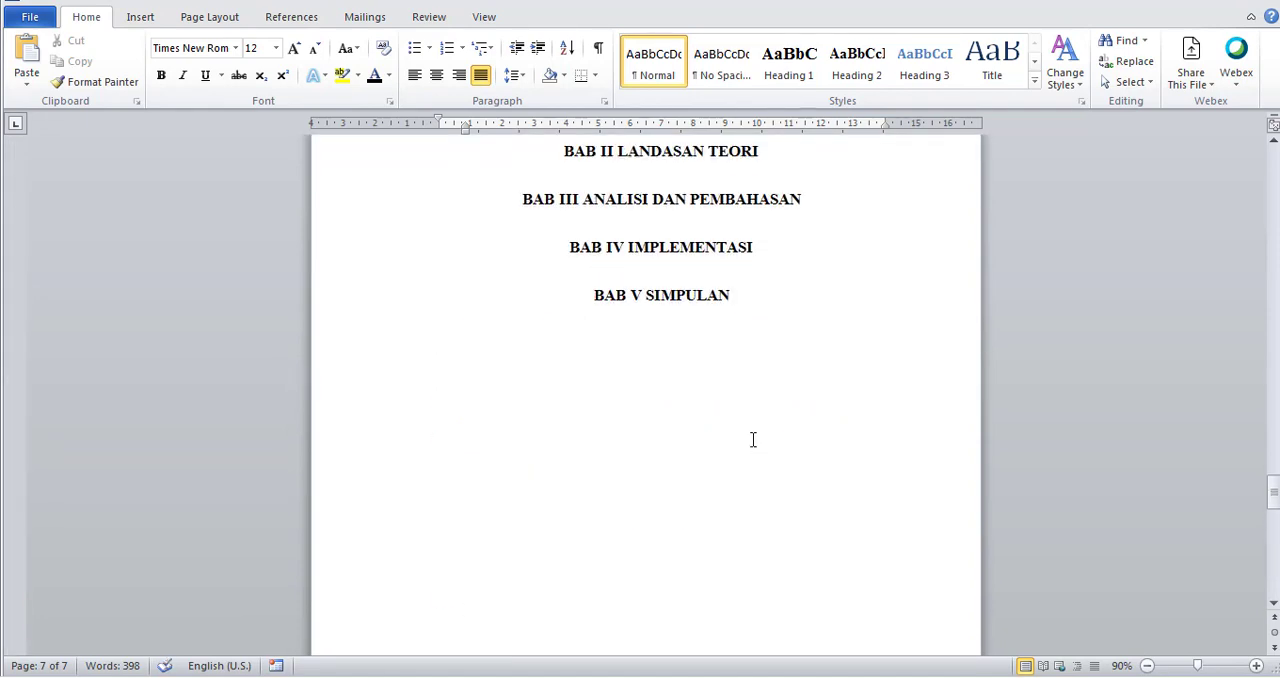
drag(1276, 437, 1170, 543)
click(866, 372)
scroll(723, 443, down, 5)
click(745, 458)
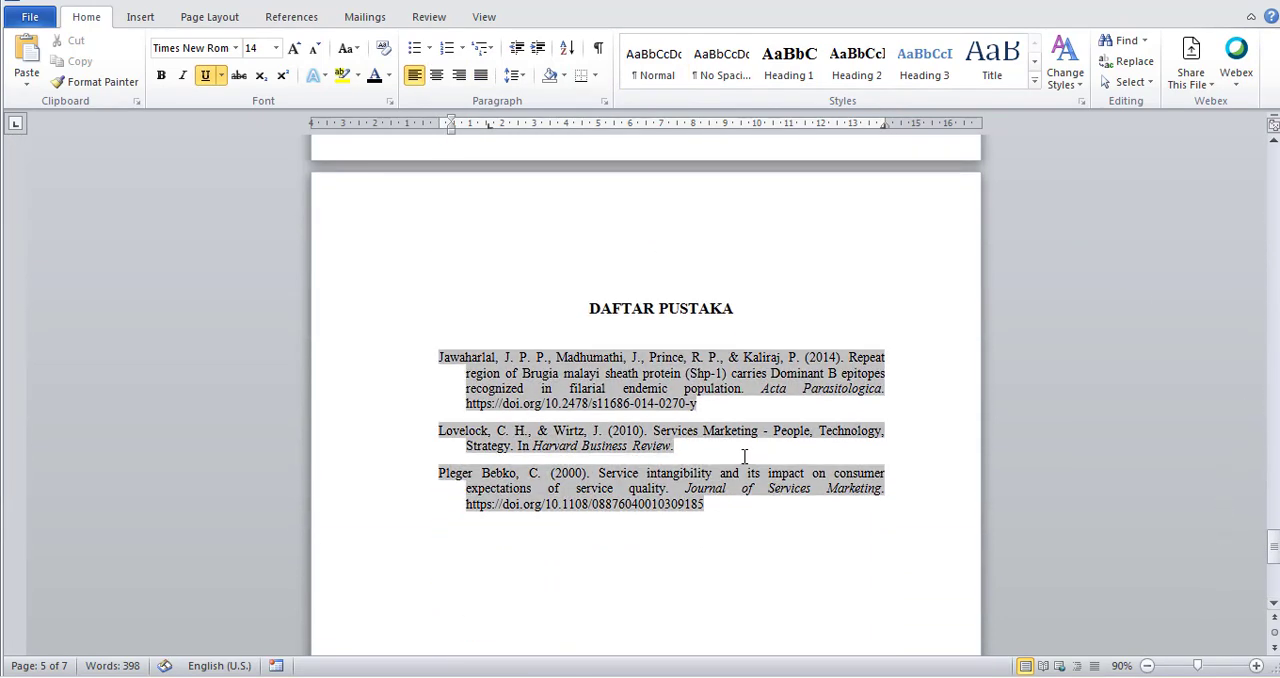
Paste the copied customer service gap diagram into a new paragraph below the body text ending "pernyataan baik atau buruk.".
click(318, 20)
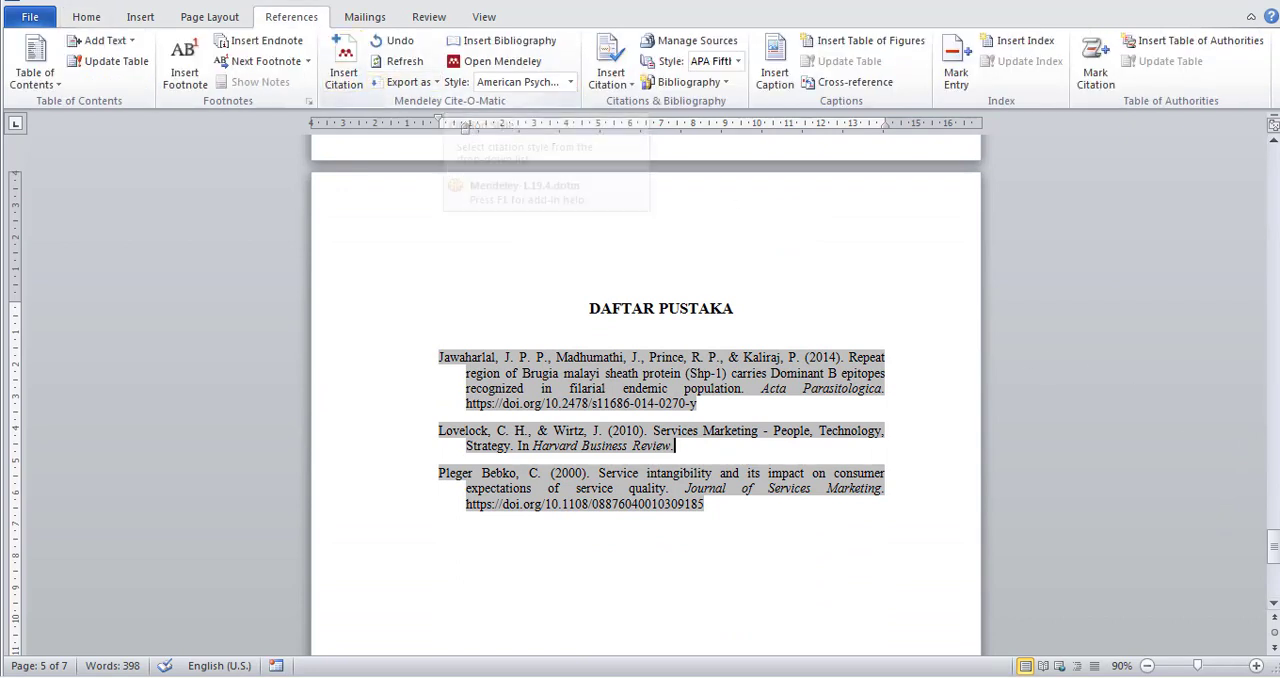
drag(1274, 547, 1275, 388)
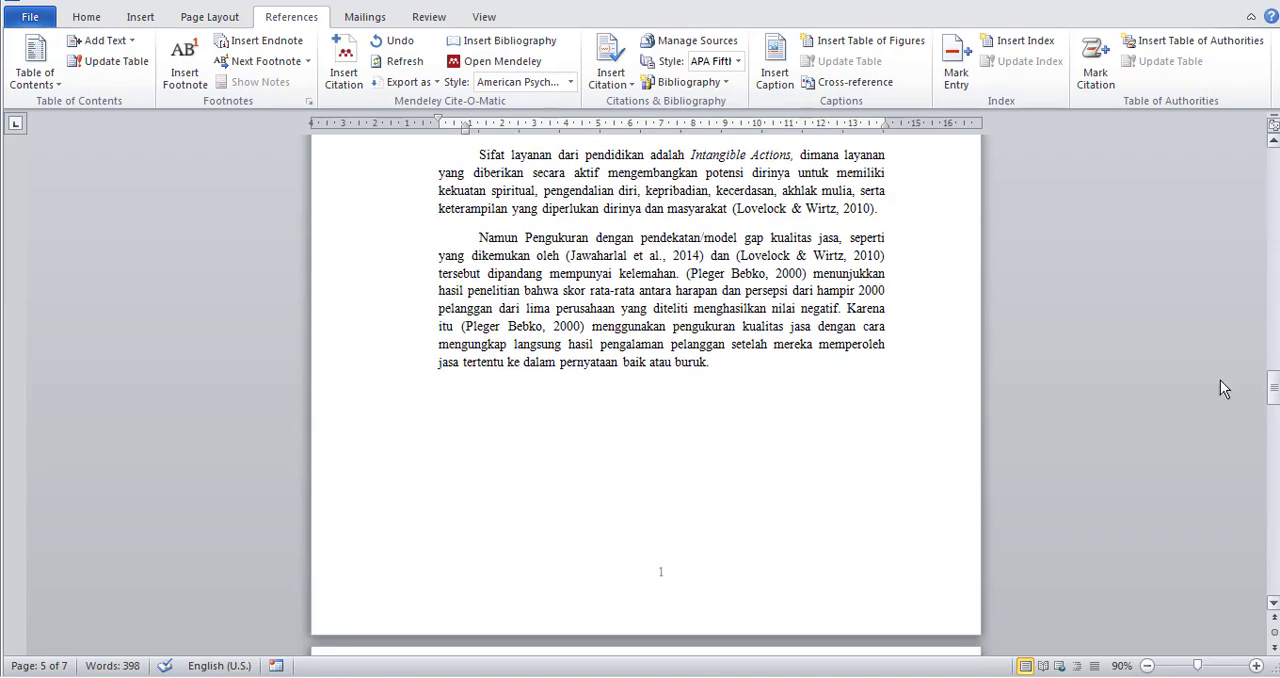
scroll(1055, 390, up, 15)
scroll(1053, 390, up, 4)
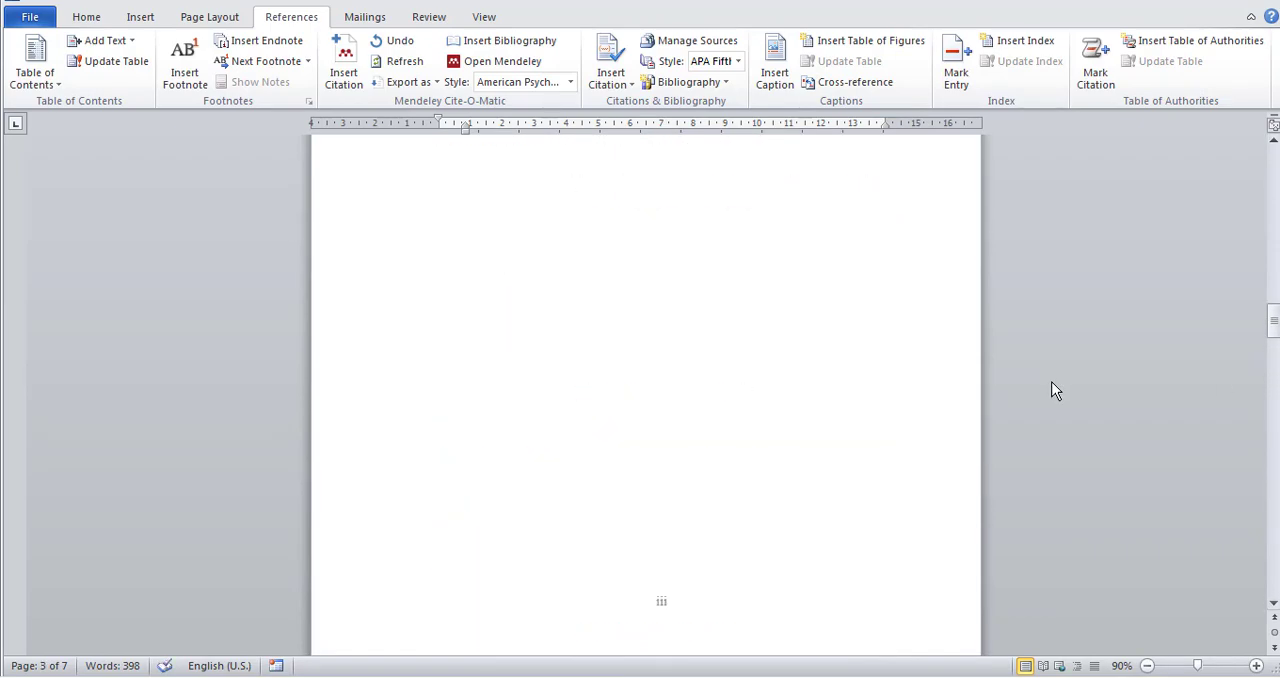
scroll(1051, 390, down, 15)
scroll(1051, 385, down, 5)
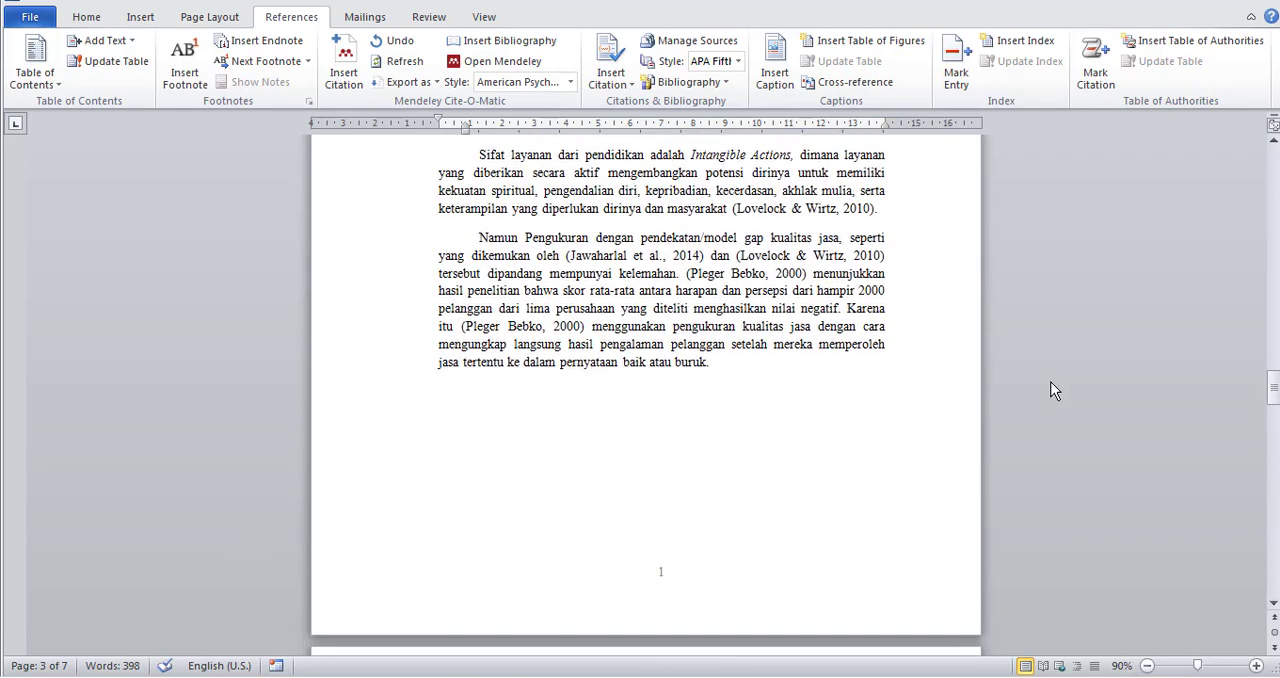
click(821, 307)
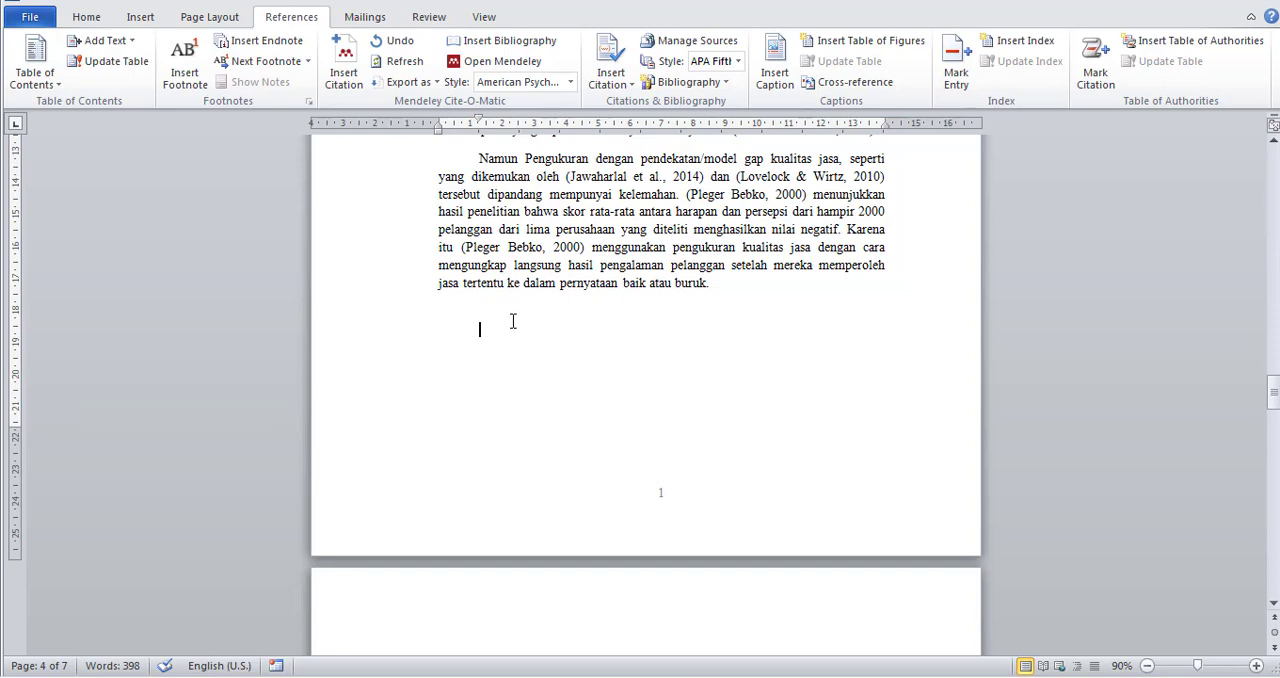
key(ctrl+v)
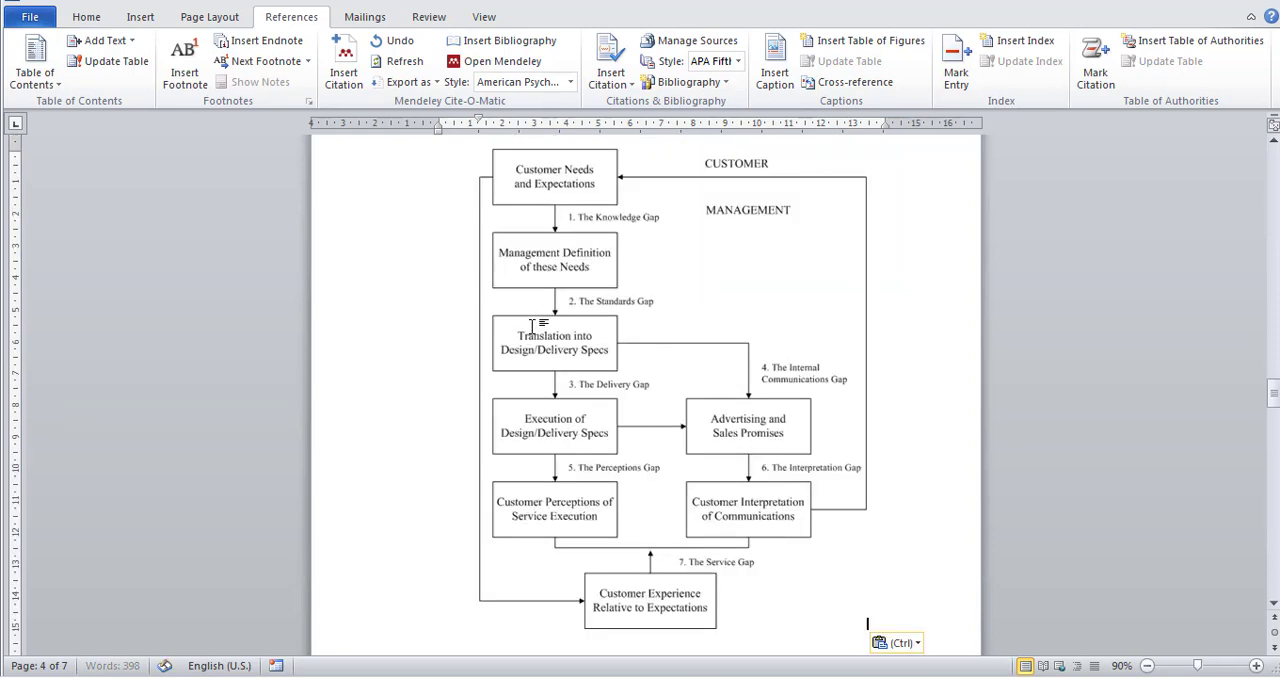
key(ctrl)
key(Escape)
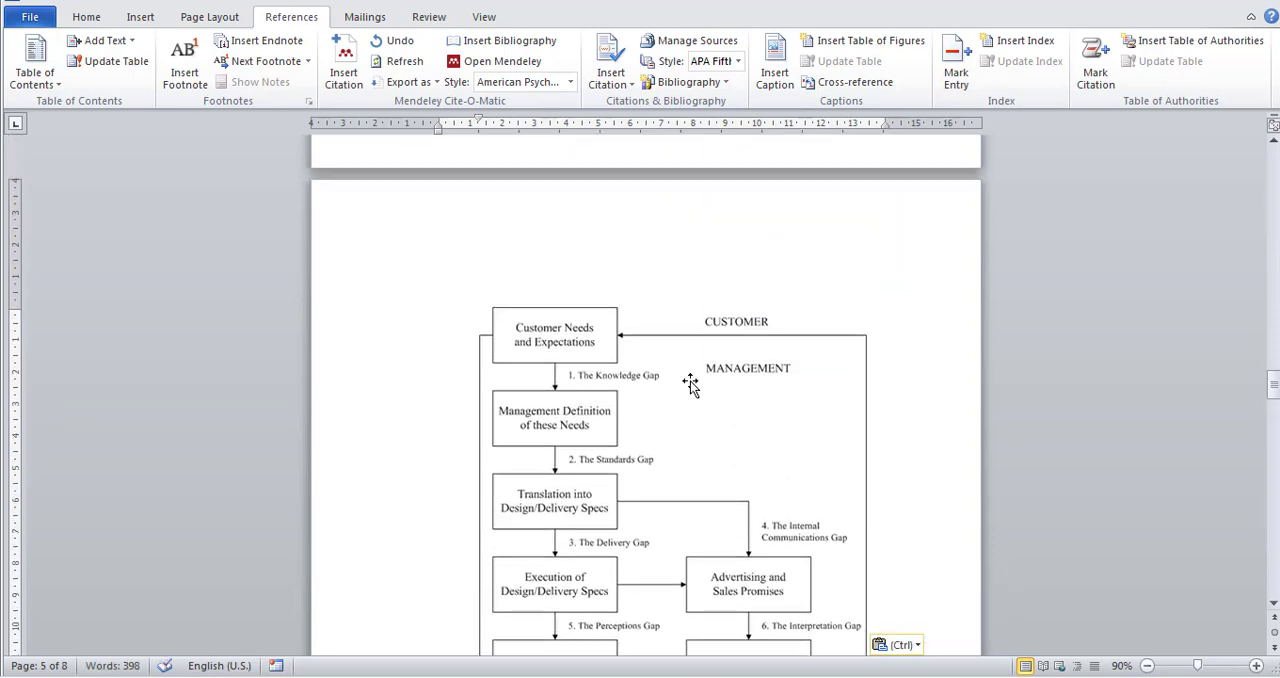
scroll(690, 385, down, 5)
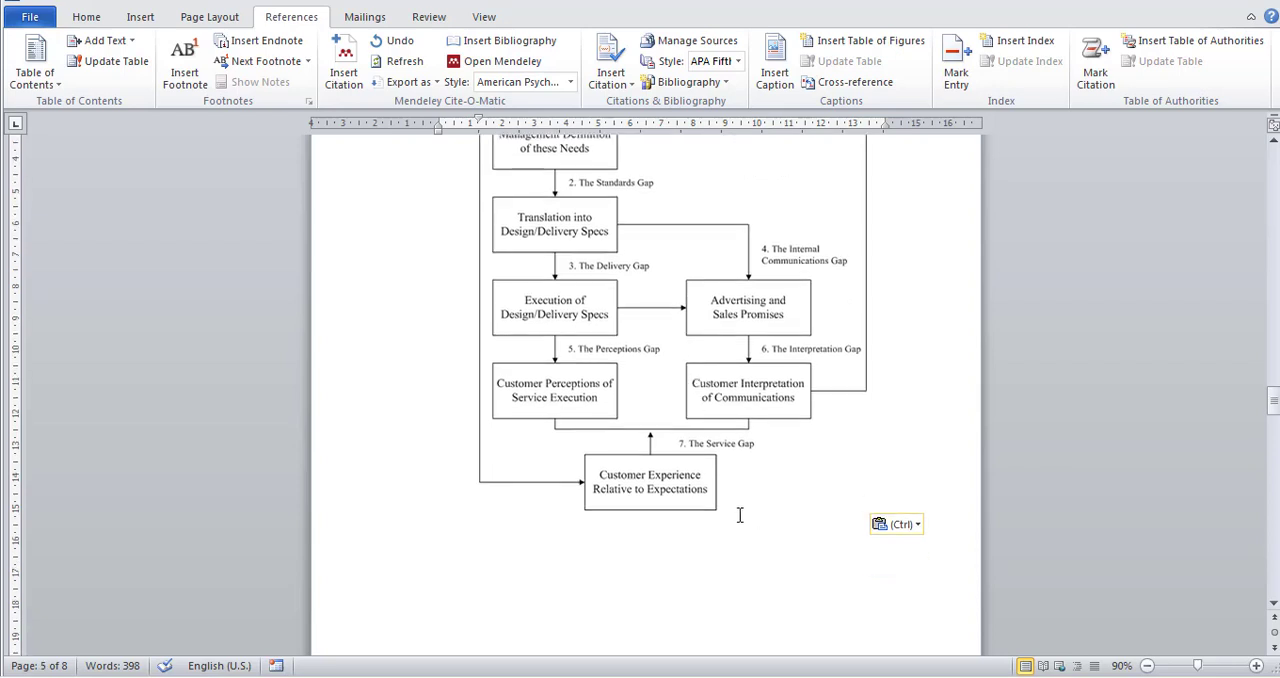